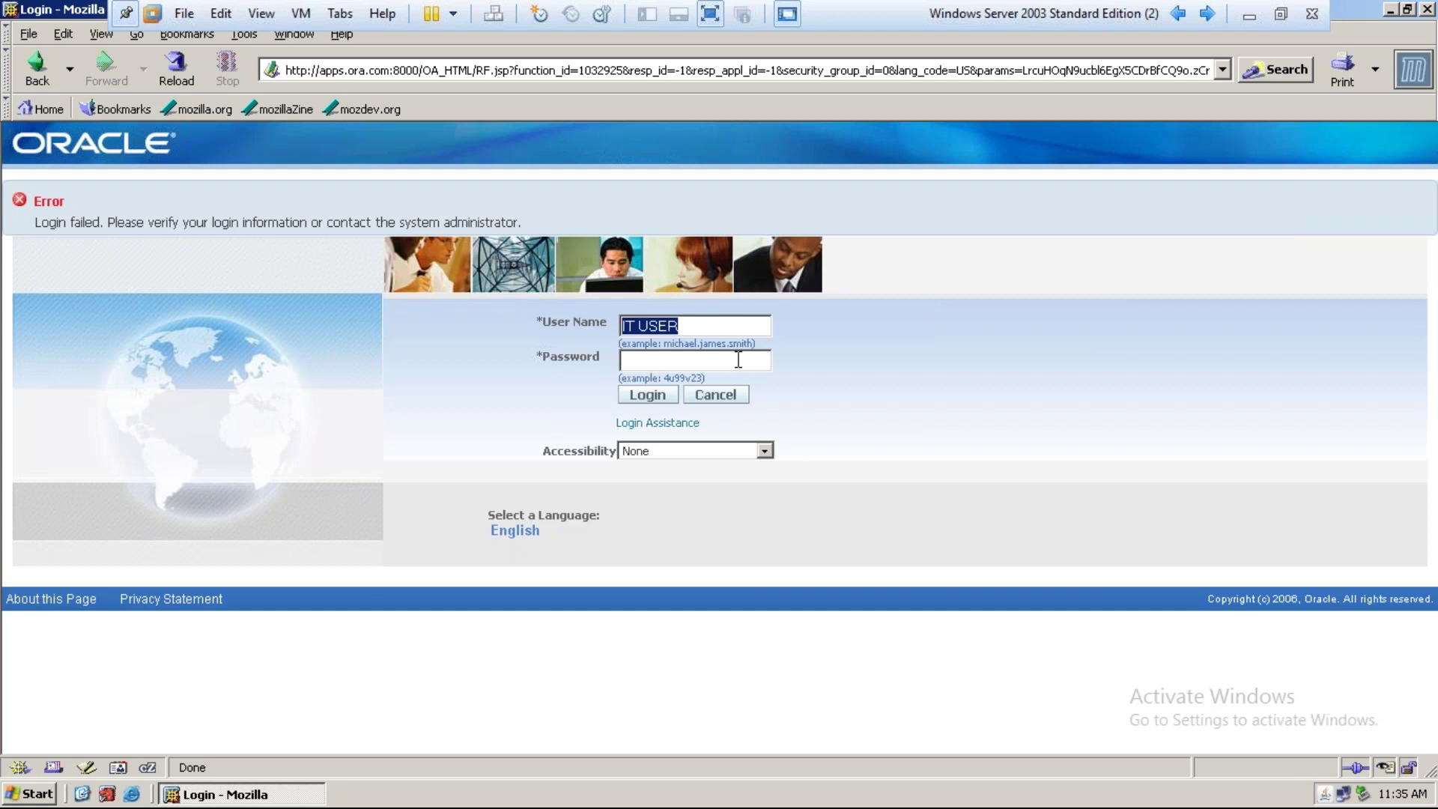
# Log in to Oracle E-Business Suite with the account password
pyautogui.click(739, 361)
pyautogui.write('******')
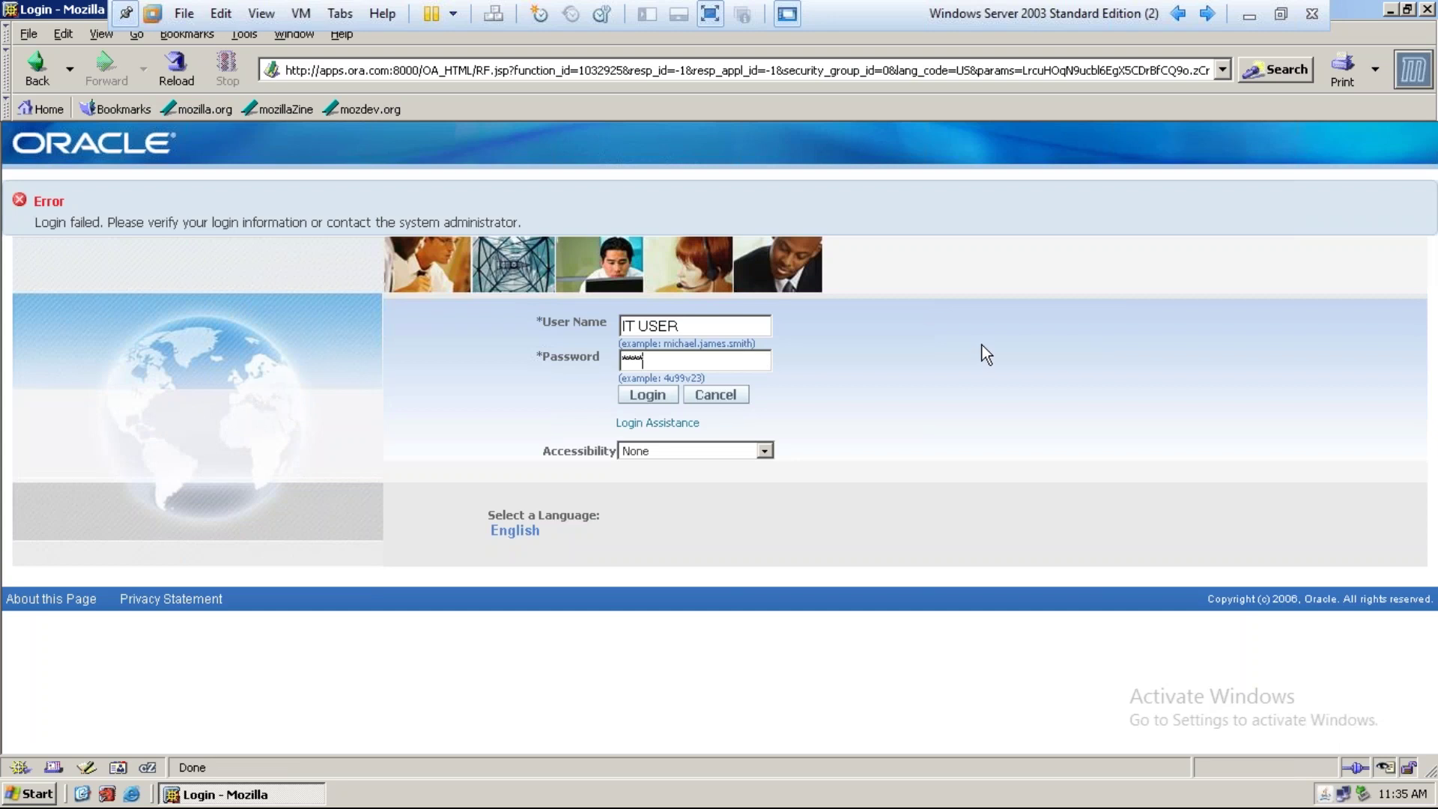
pyautogui.click(677, 395)
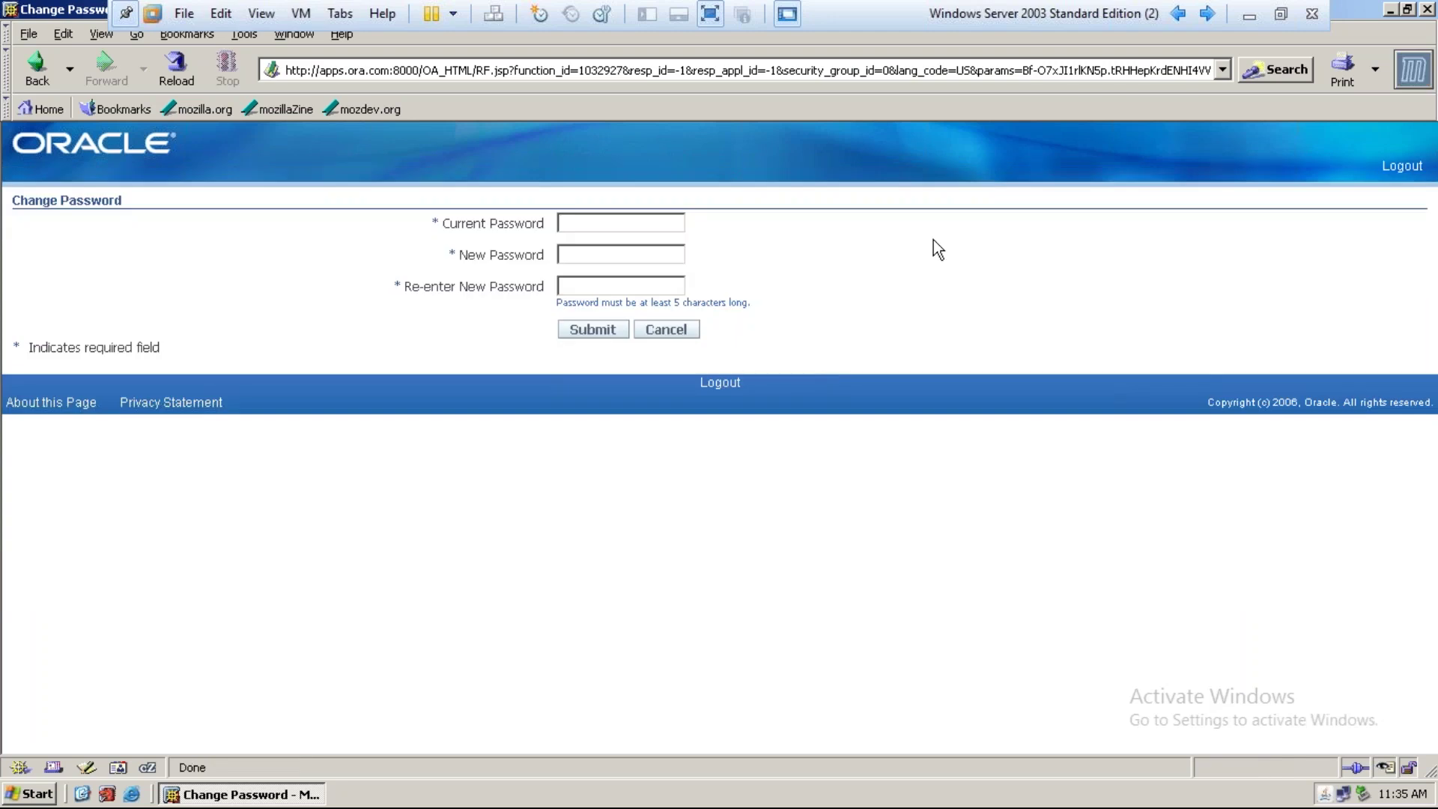
# On Change Password, enter the current password and a new password twice, then submit
pyautogui.write('***')
pyautogui.press('BackSpace')
pyautogui.press('BackSpace')
pyautogui.press('BackSpace')
pyautogui.write('*******')
pyautogui.press('BackSpace')
pyautogui.press('BackSpace')
pyautogui.press('BackSpace')
pyautogui.press('BackSpace')
pyautogui.press('BackSpace')
pyautogui.press('BackSpace')
pyautogui.press('BackSpace')
pyautogui.write('******')
pyautogui.press('Tab')
pyautogui.write('*******')
pyautogui.press('Tab')
pyautogui.write('*******')
pyautogui.click(583, 334)
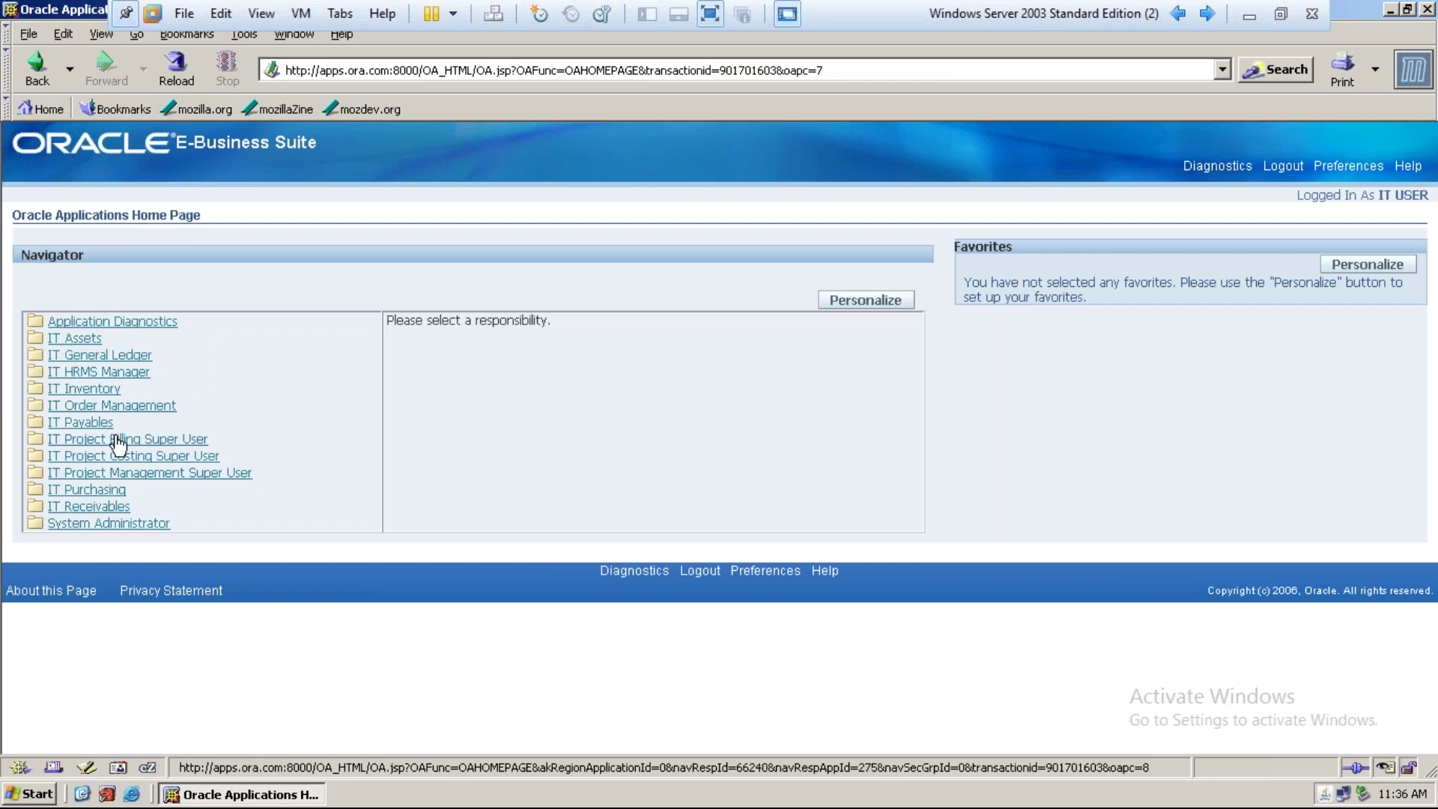
# Under System Administrator, launch Concurrent > Requests to bring up the Find Requests form
pyautogui.click(126, 523)
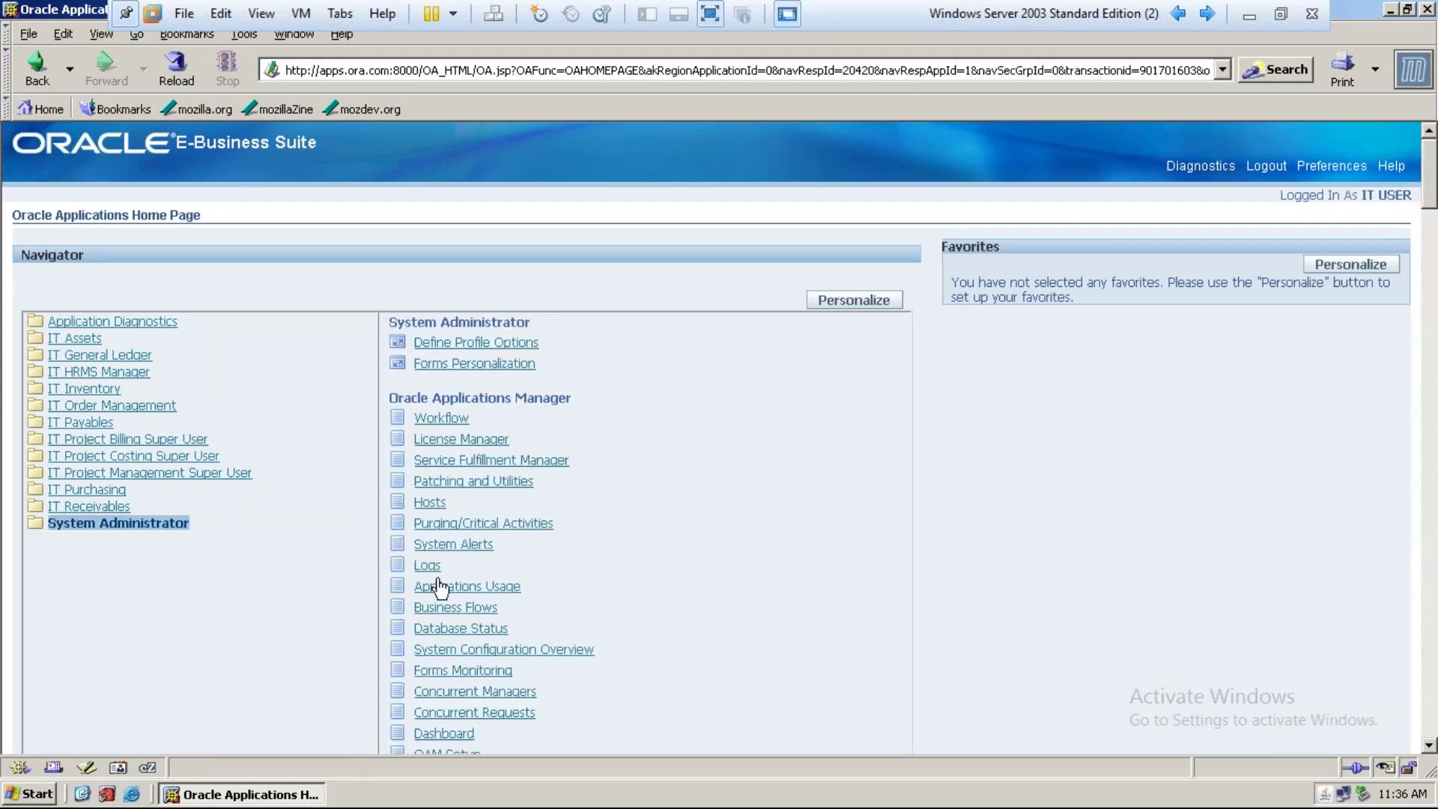
pyautogui.scroll(-3, 466, 573)
pyautogui.scroll(-6, 466, 574)
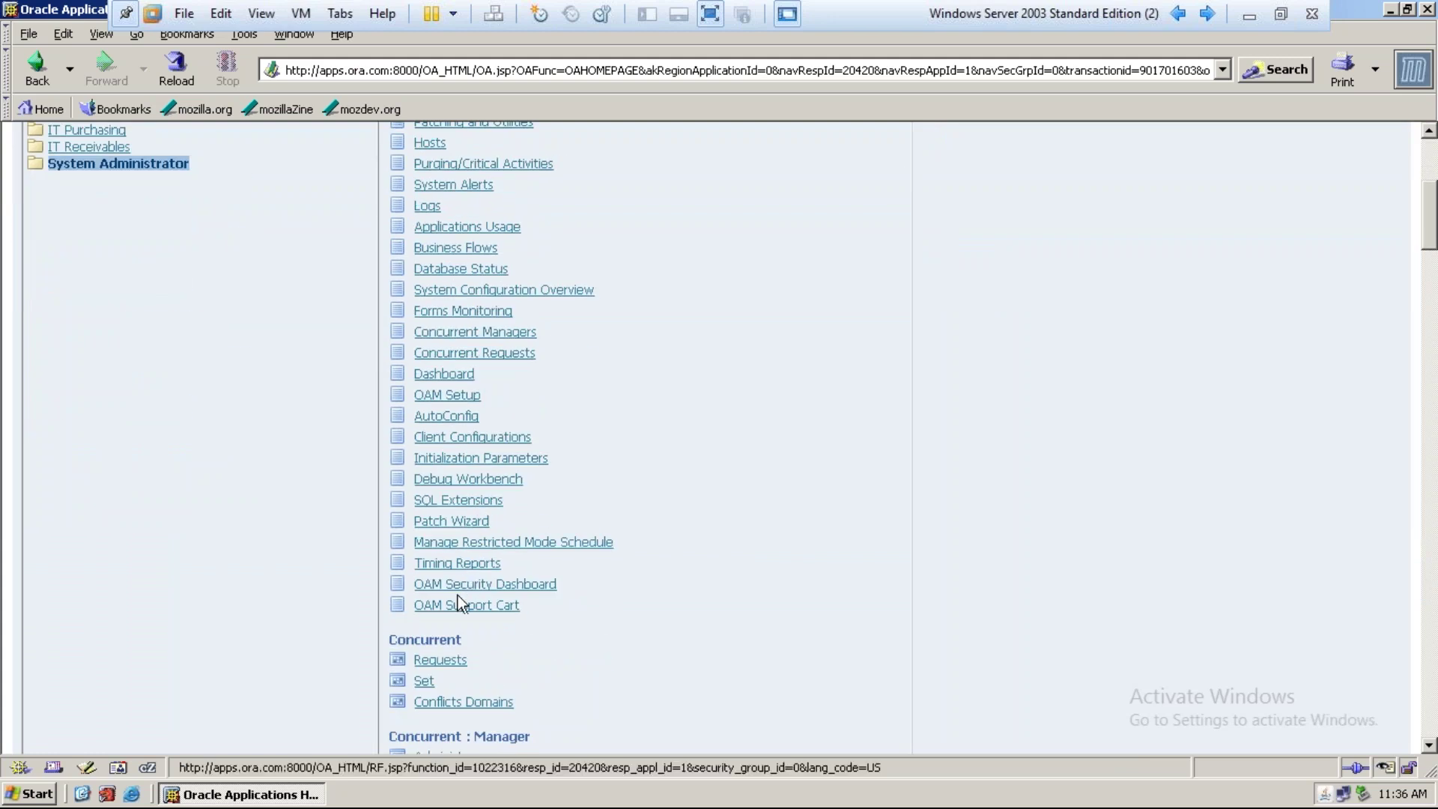
pyautogui.click(456, 661)
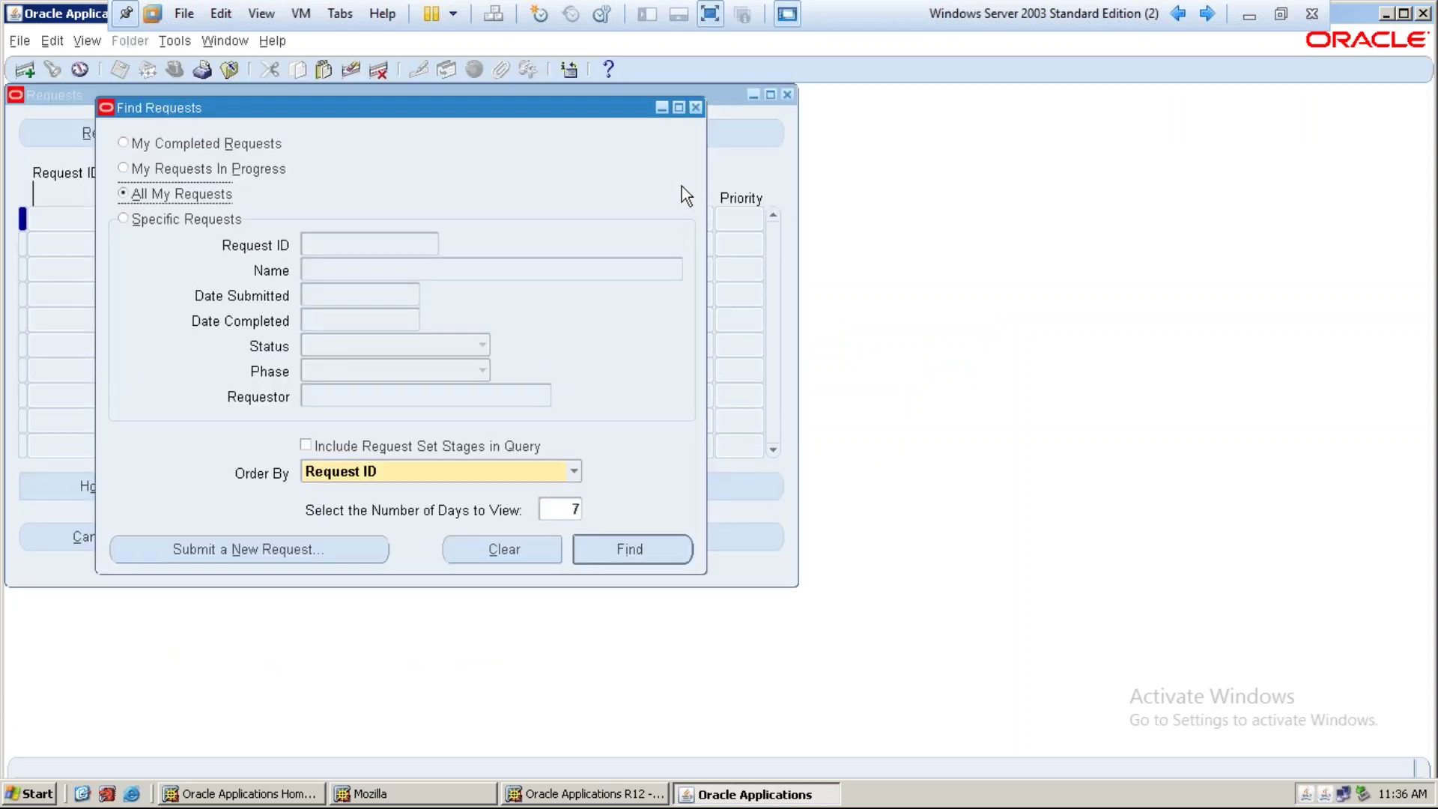
# Close Find Requests and switch the responsibility to IT HRMS Manager
pyautogui.click(698, 110)
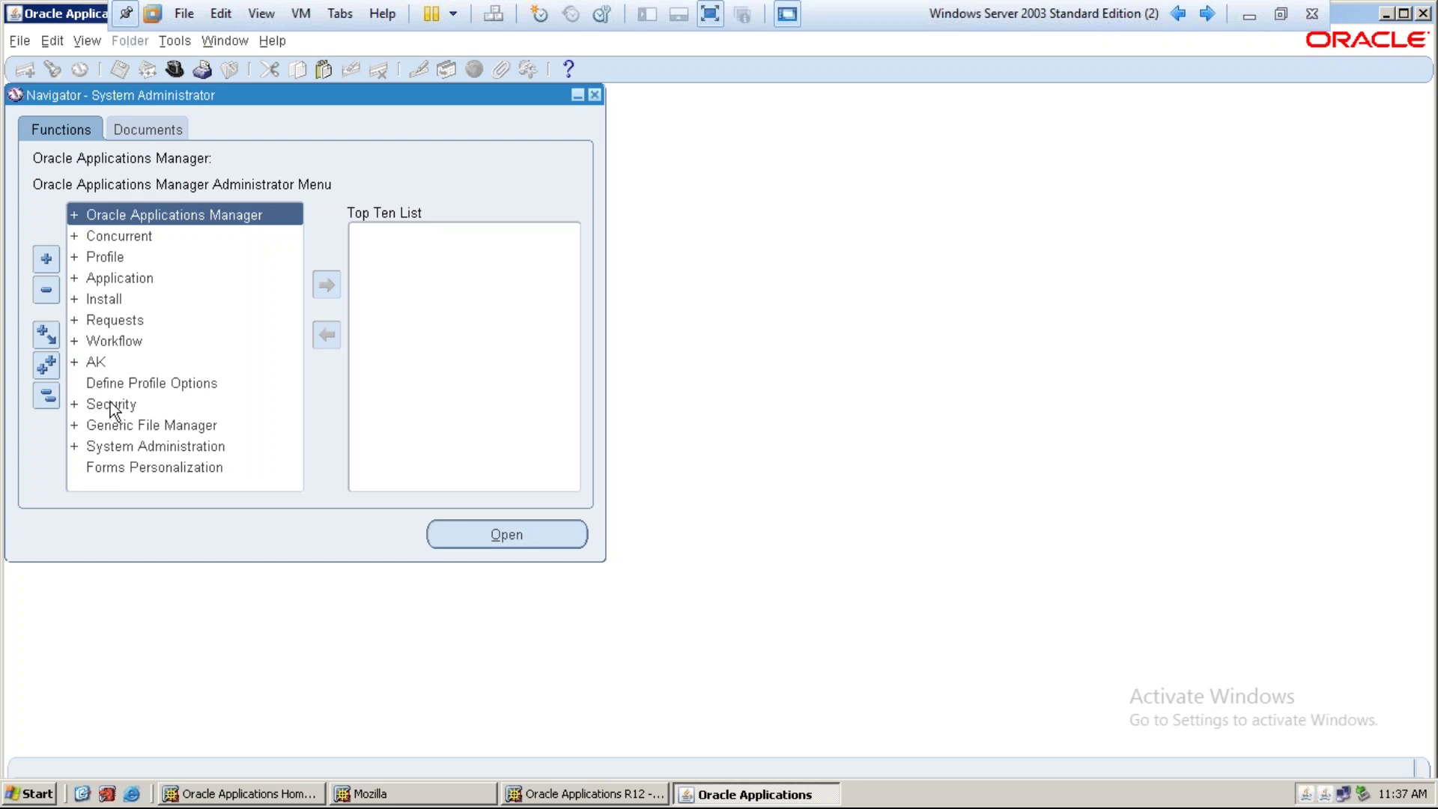
pyautogui.click(169, 70)
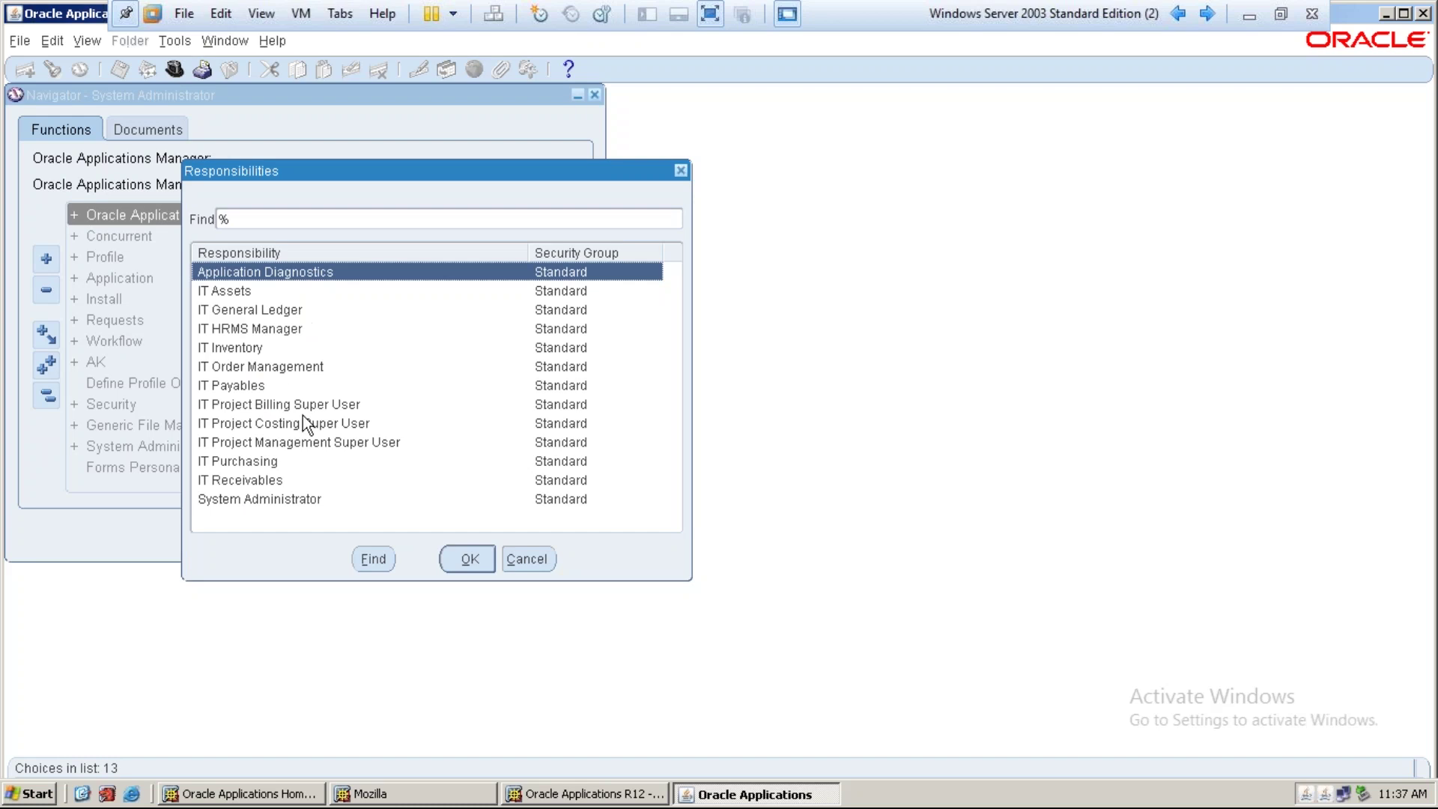
pyautogui.click(249, 330)
pyautogui.click(469, 560)
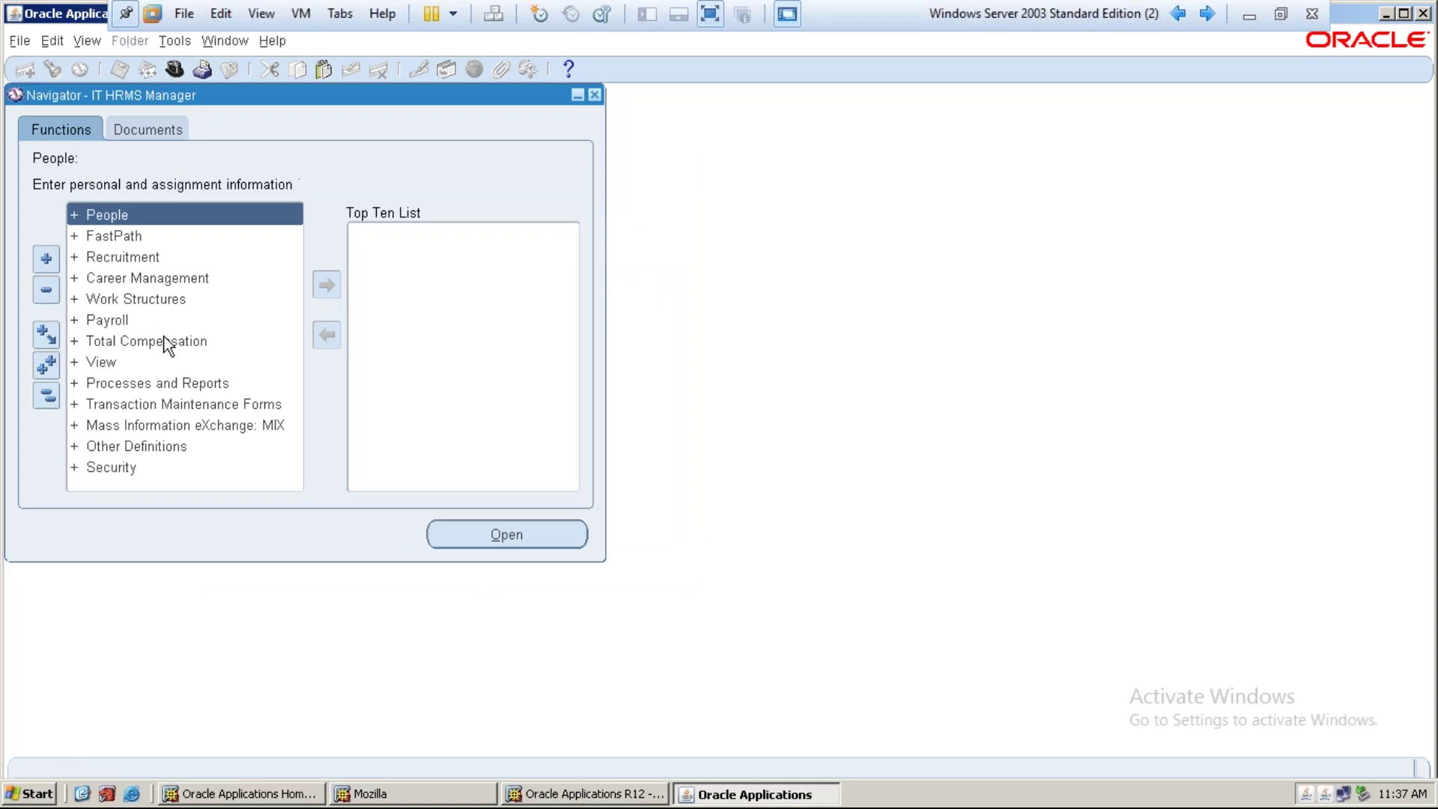
# Open Work Structures > Organization > Description
pyautogui.doubleClick(128, 292)
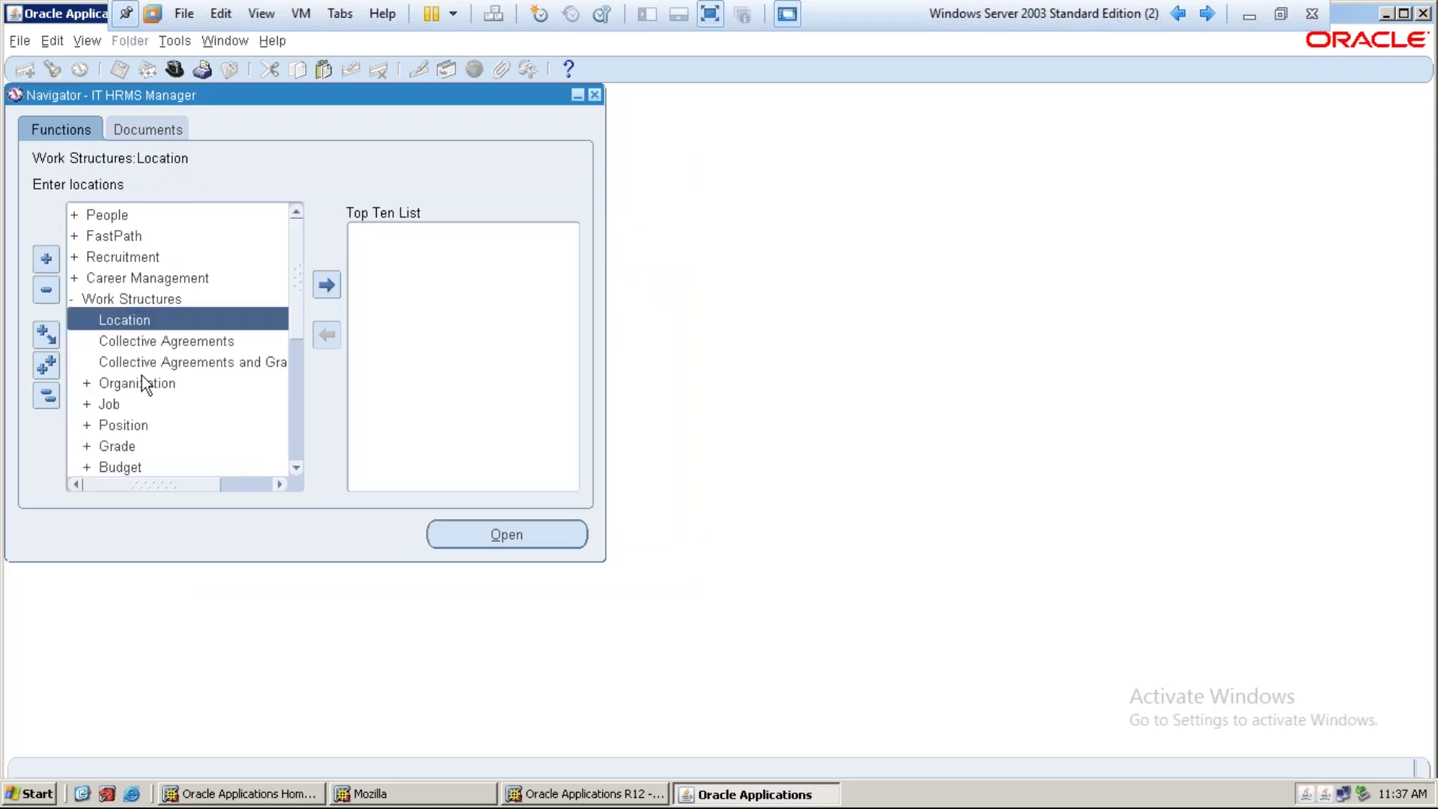
pyautogui.doubleClick(142, 376)
pyautogui.click(152, 403)
pyautogui.doubleClick(152, 403)
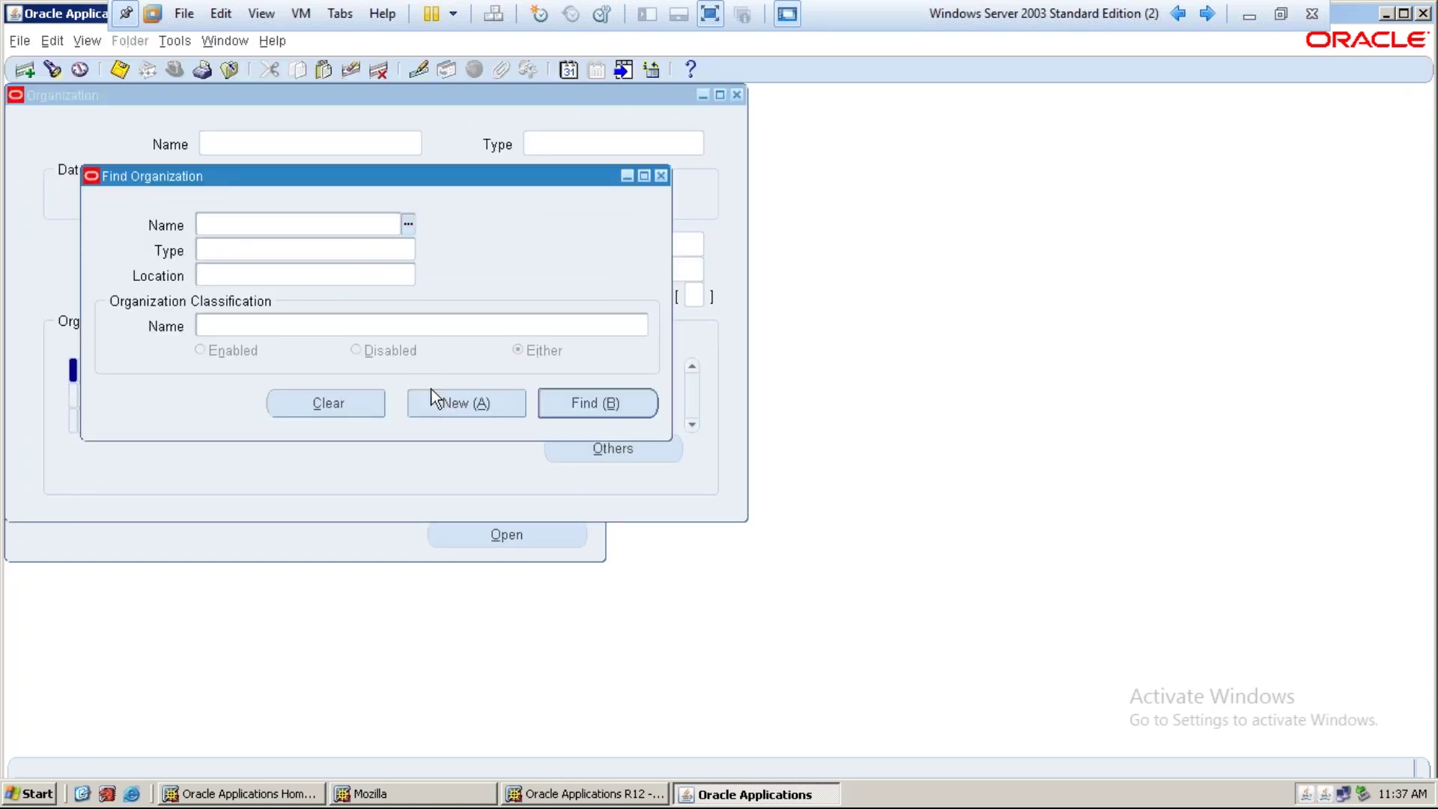
# Create organization 'IT Business Group' effective from 01-JAN-2017 and bring up its location list
pyautogui.click(431, 397)
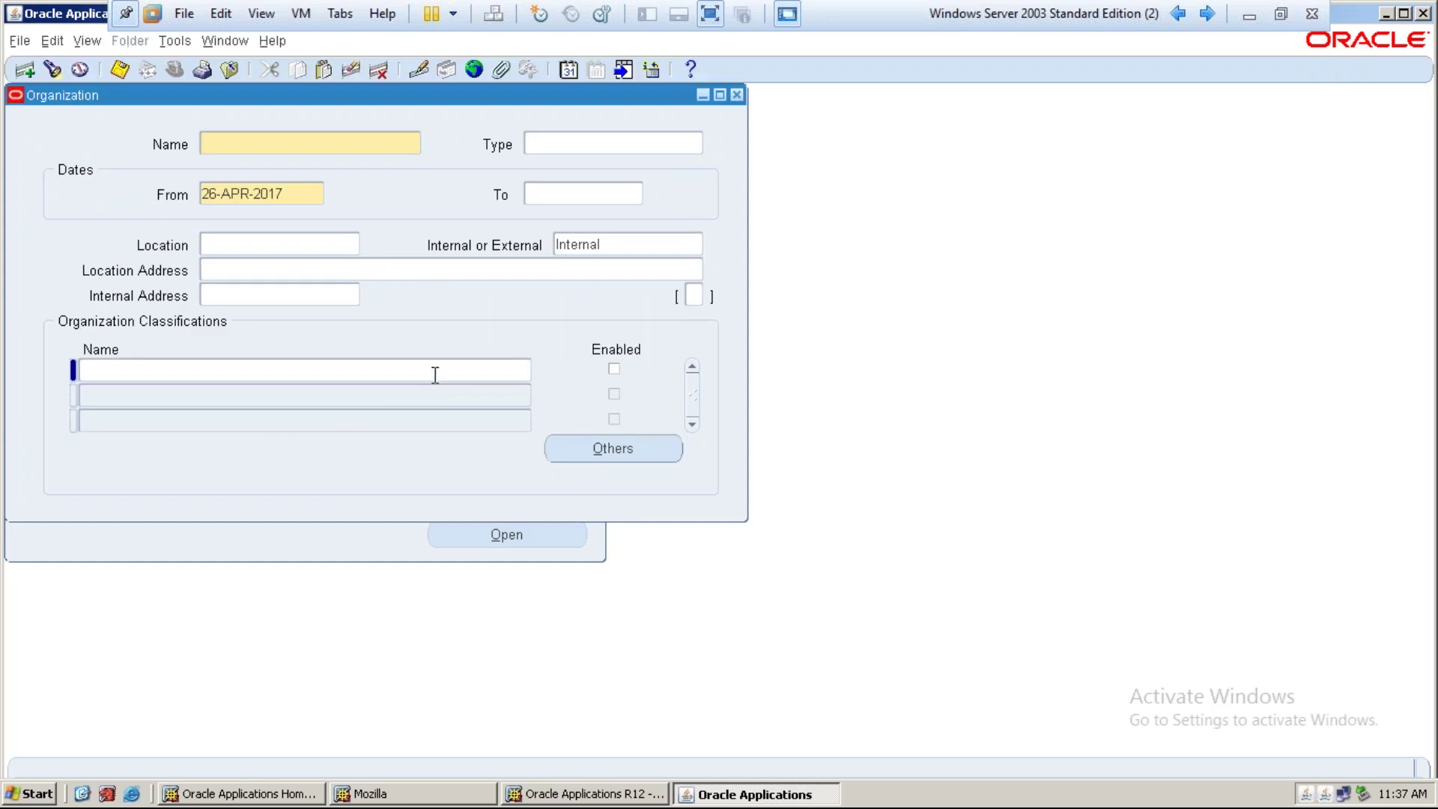
pyautogui.write('IT Business Group')
pyautogui.press('Tab')
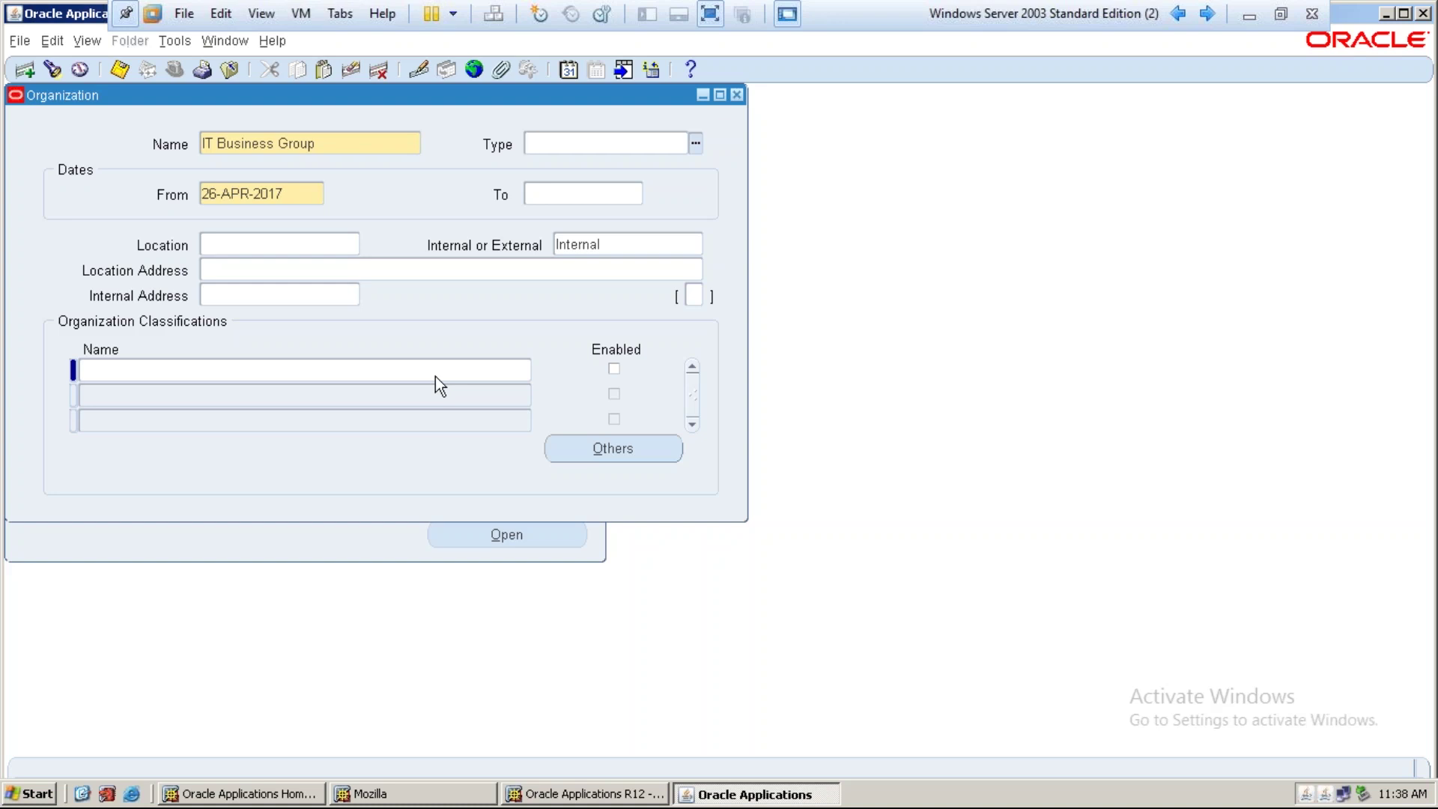
pyautogui.press('Tab')
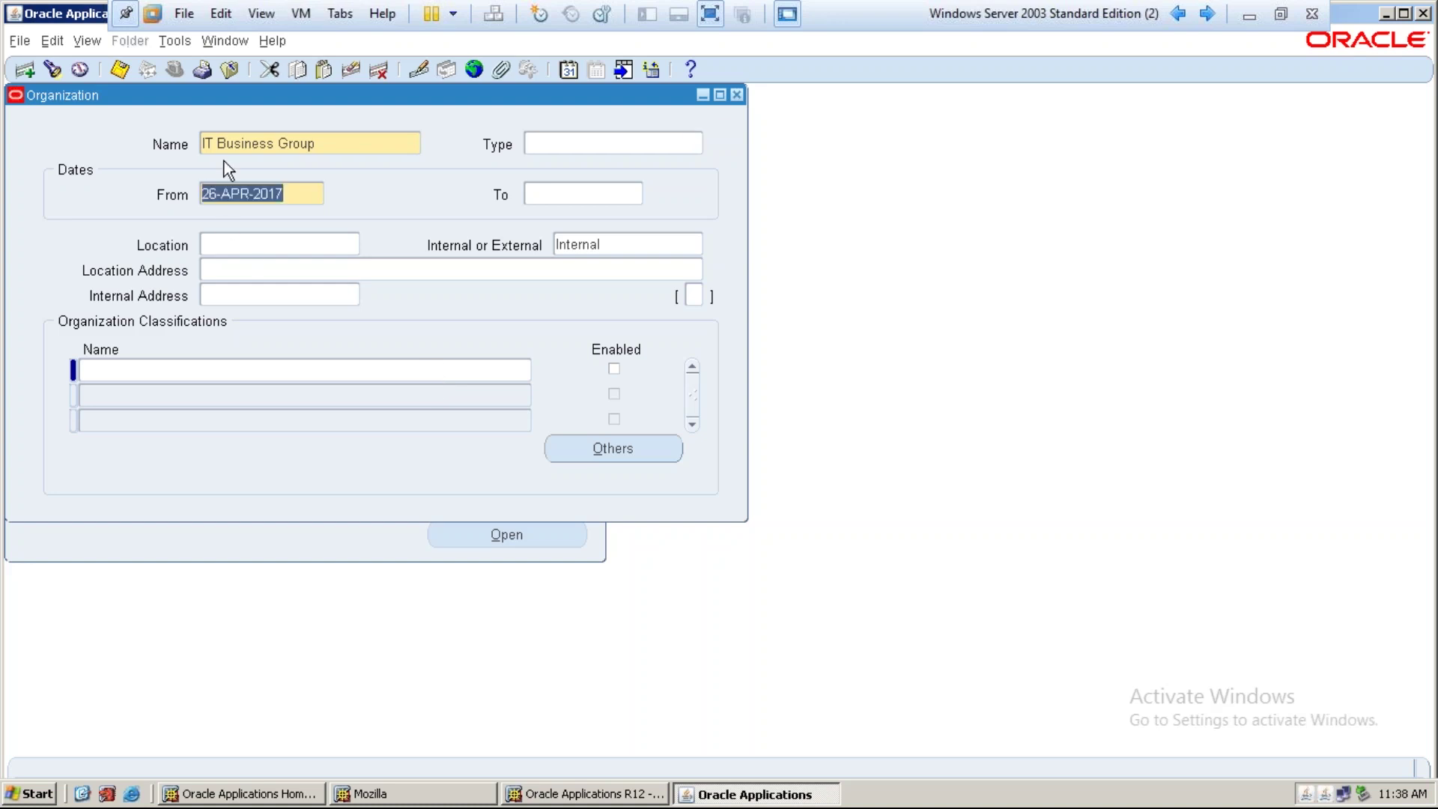
pyautogui.click(212, 143)
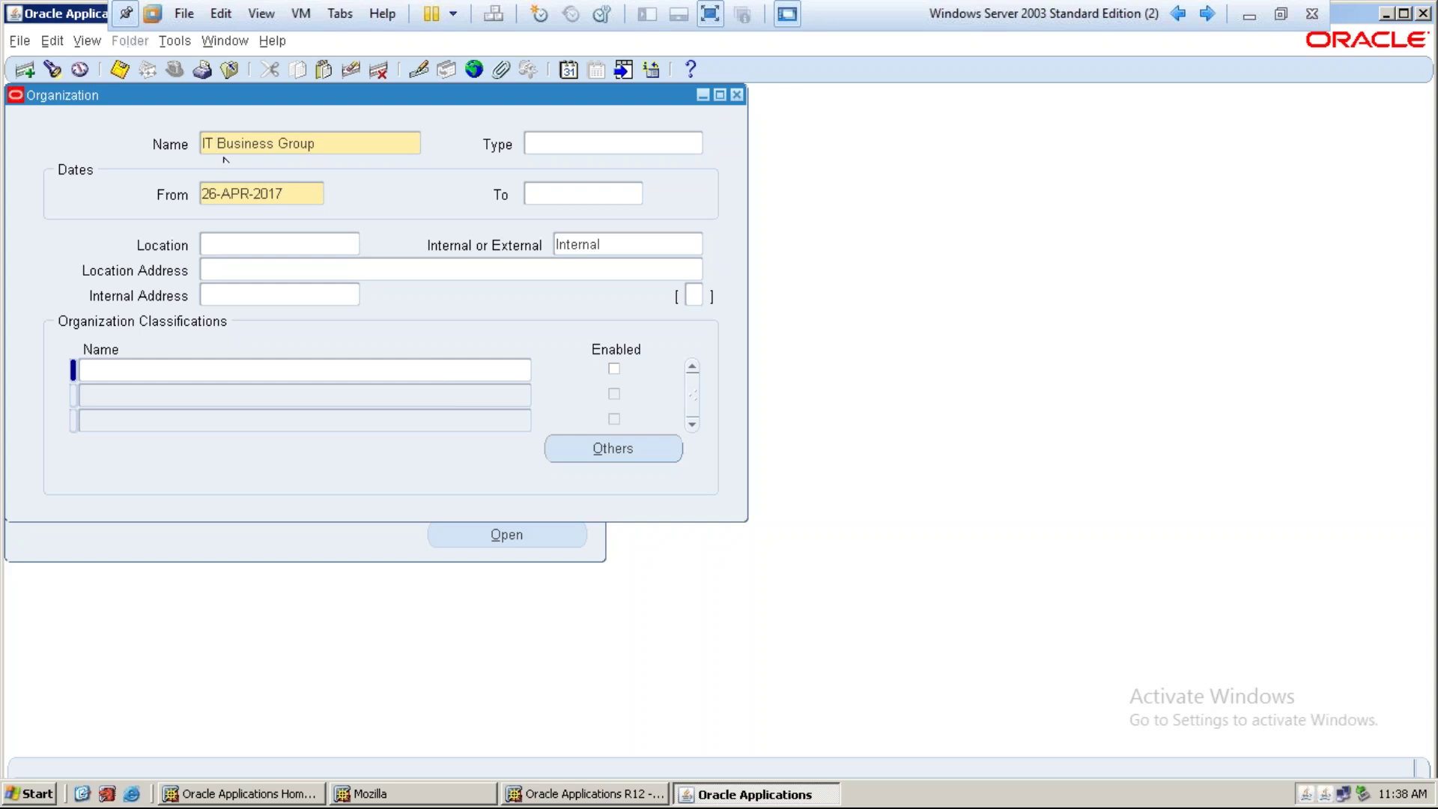
pyautogui.click(289, 193)
pyautogui.write('01-JAN-2017')
pyautogui.press('Tab')
pyautogui.press('Tab')
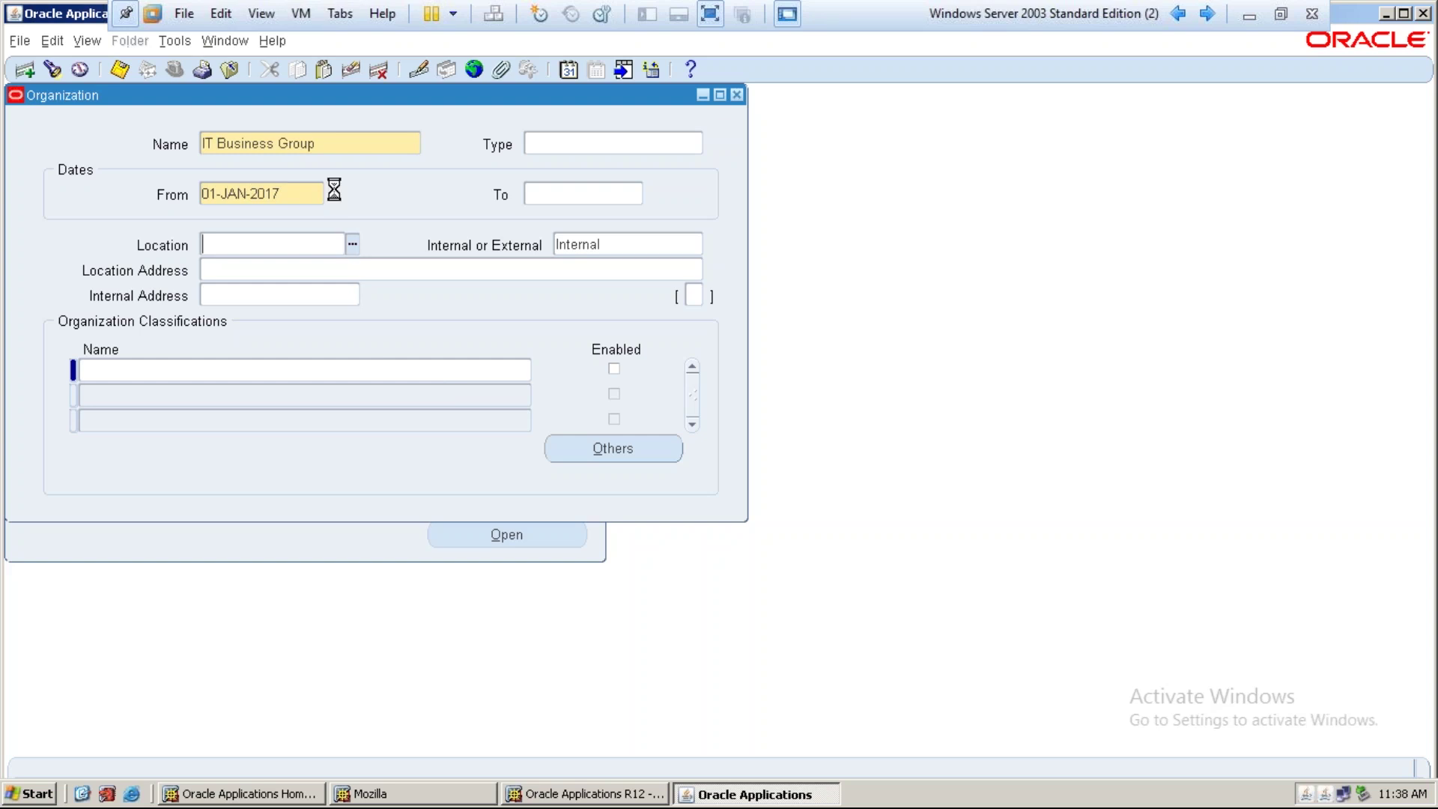
pyautogui.hotkey('ctrl', 'l')
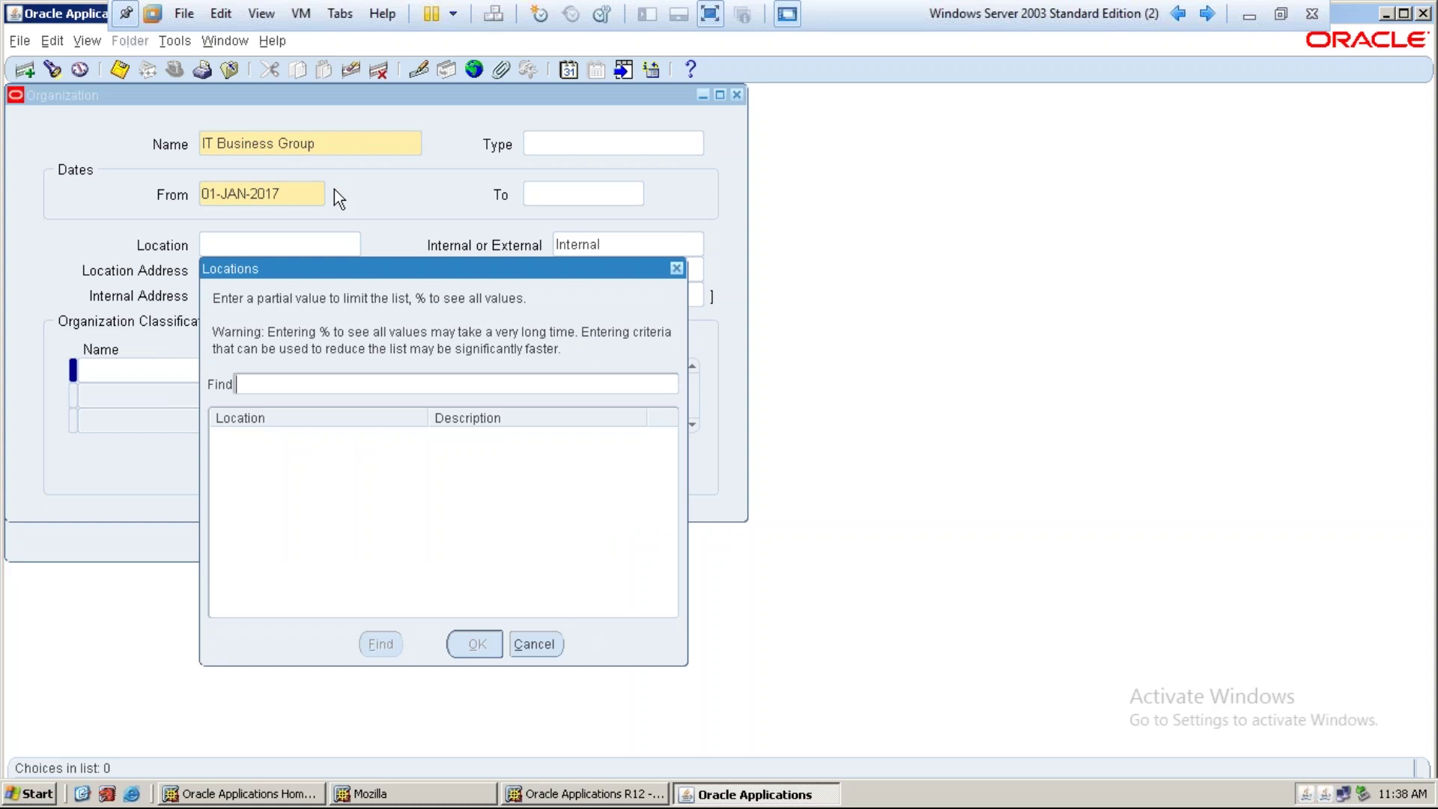
# Search the Locations list with the % wildcard to show all locations, then leave VMware full screen
pyautogui.write('%Unite')
pyautogui.press('BackSpace')
pyautogui.press('BackSpace')
pyautogui.press('BackSpace')
pyautogui.press('BackSpace')
pyautogui.press('BackSpace')
pyautogui.press('BackSpace')
pyautogui.write('%%')
pyautogui.press('Return')
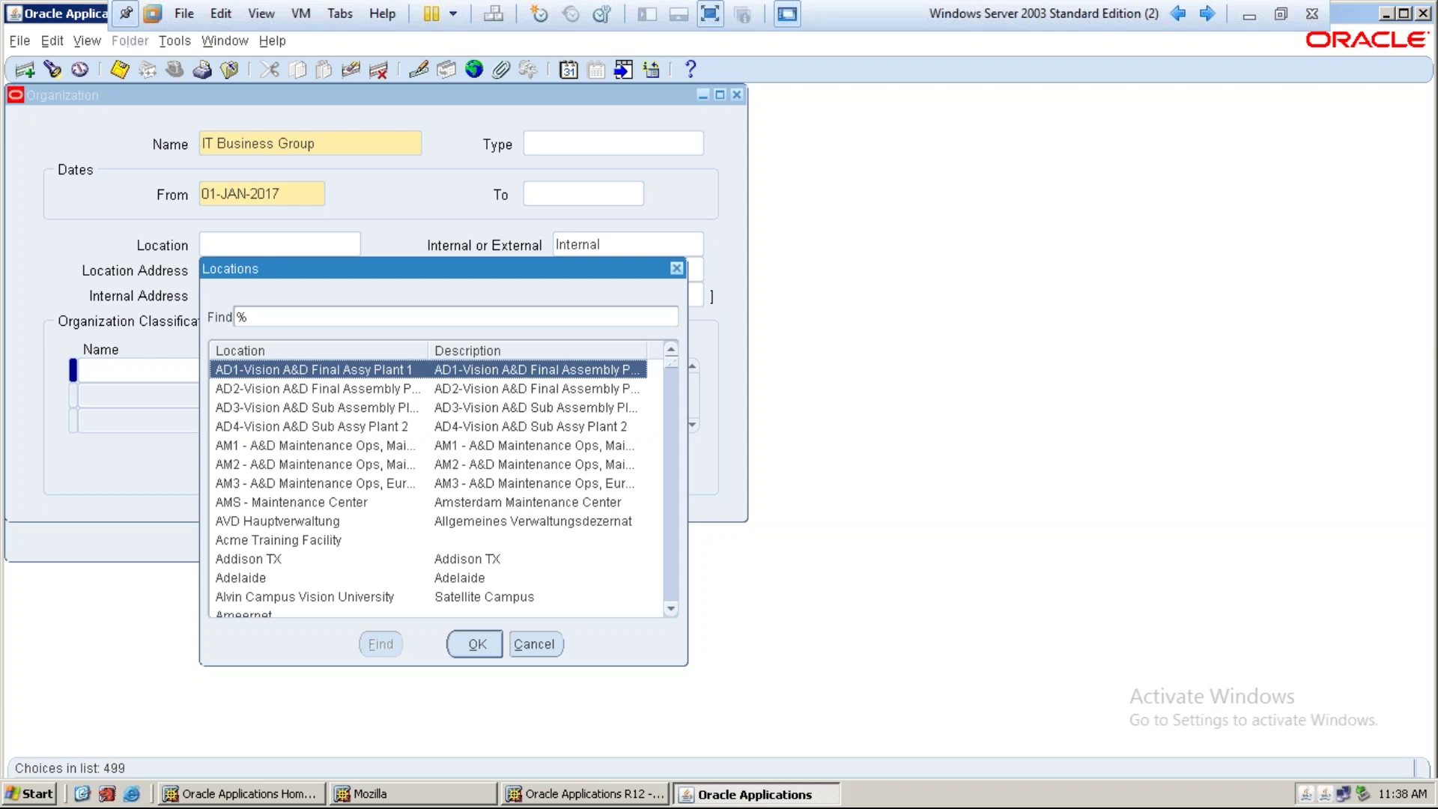
pyautogui.click(710, 15)
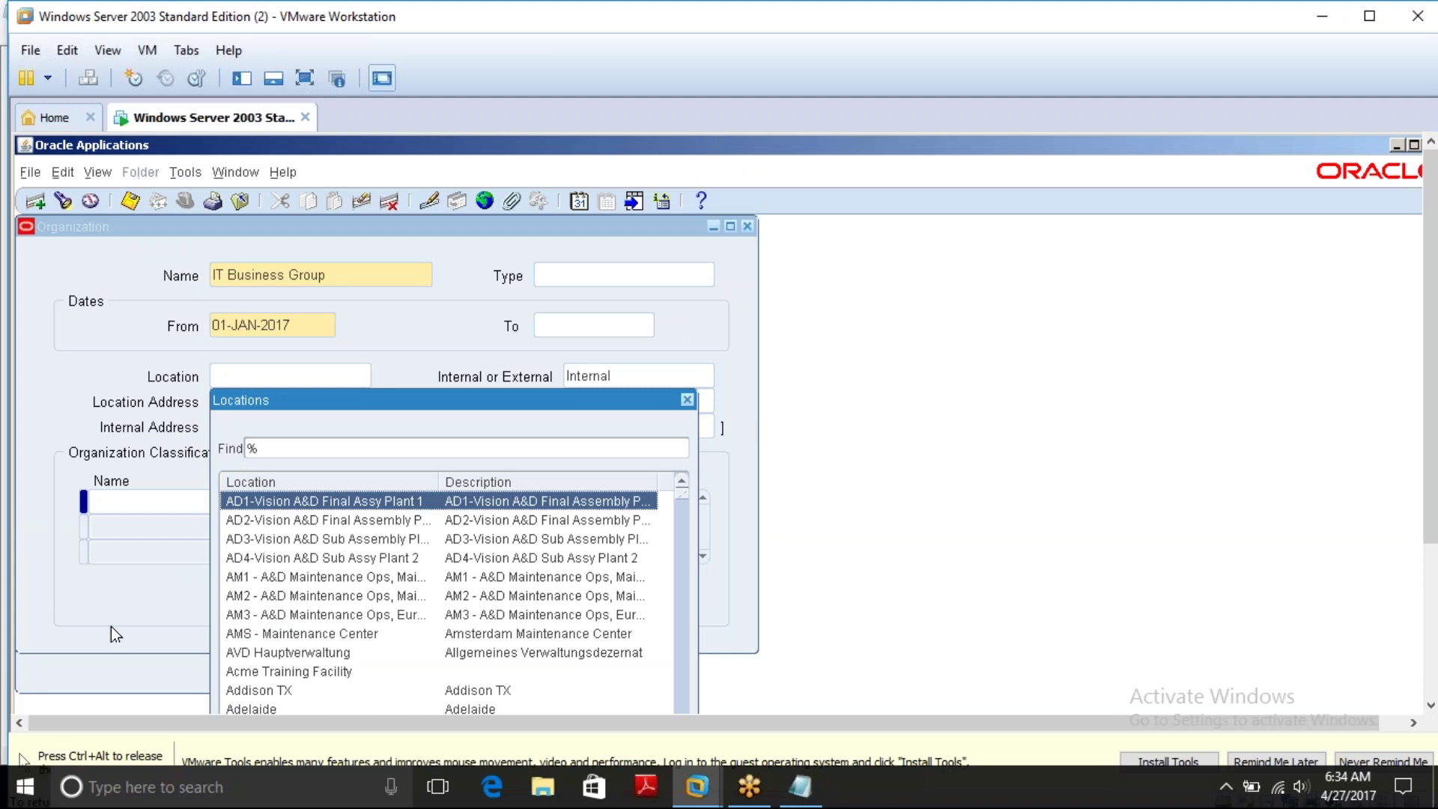
# Open This PC in File Explorer and browse Local Disk (E:) and its Chandu-apps folder
pyautogui.hotkey('ctrl', 'alt')
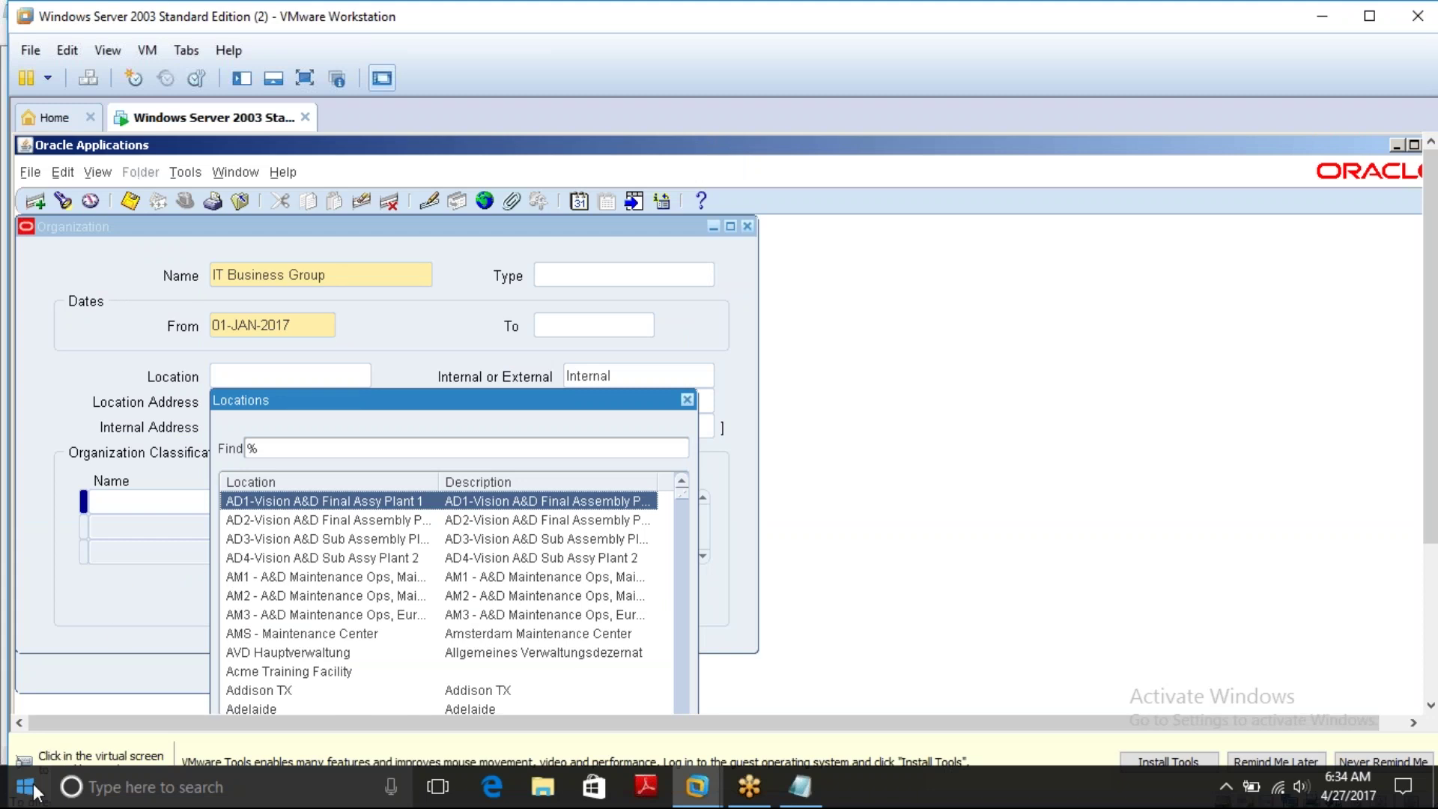
pyautogui.click(34, 793)
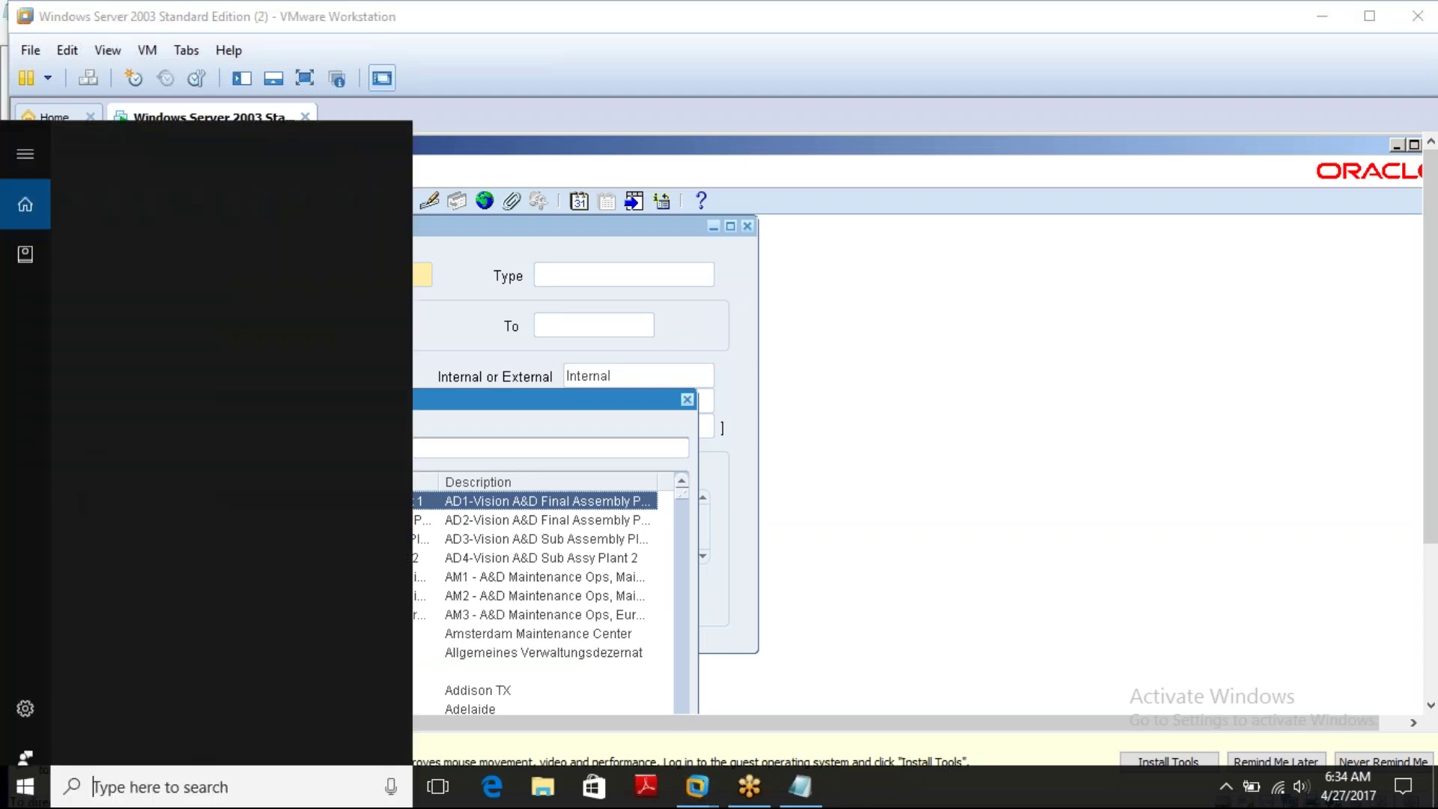
pyautogui.write('this pc')
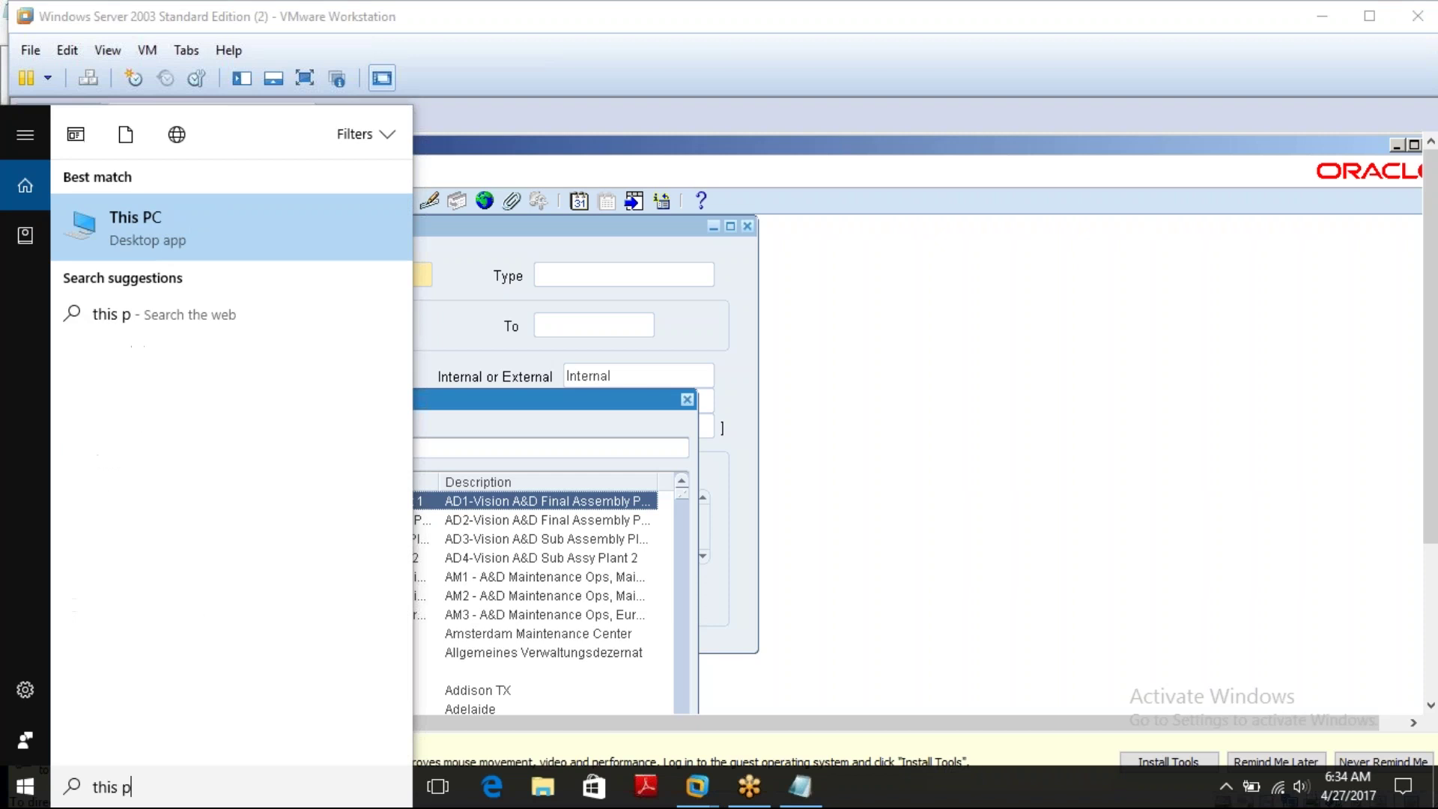
pyautogui.click(145, 240)
pyautogui.press('super+e')
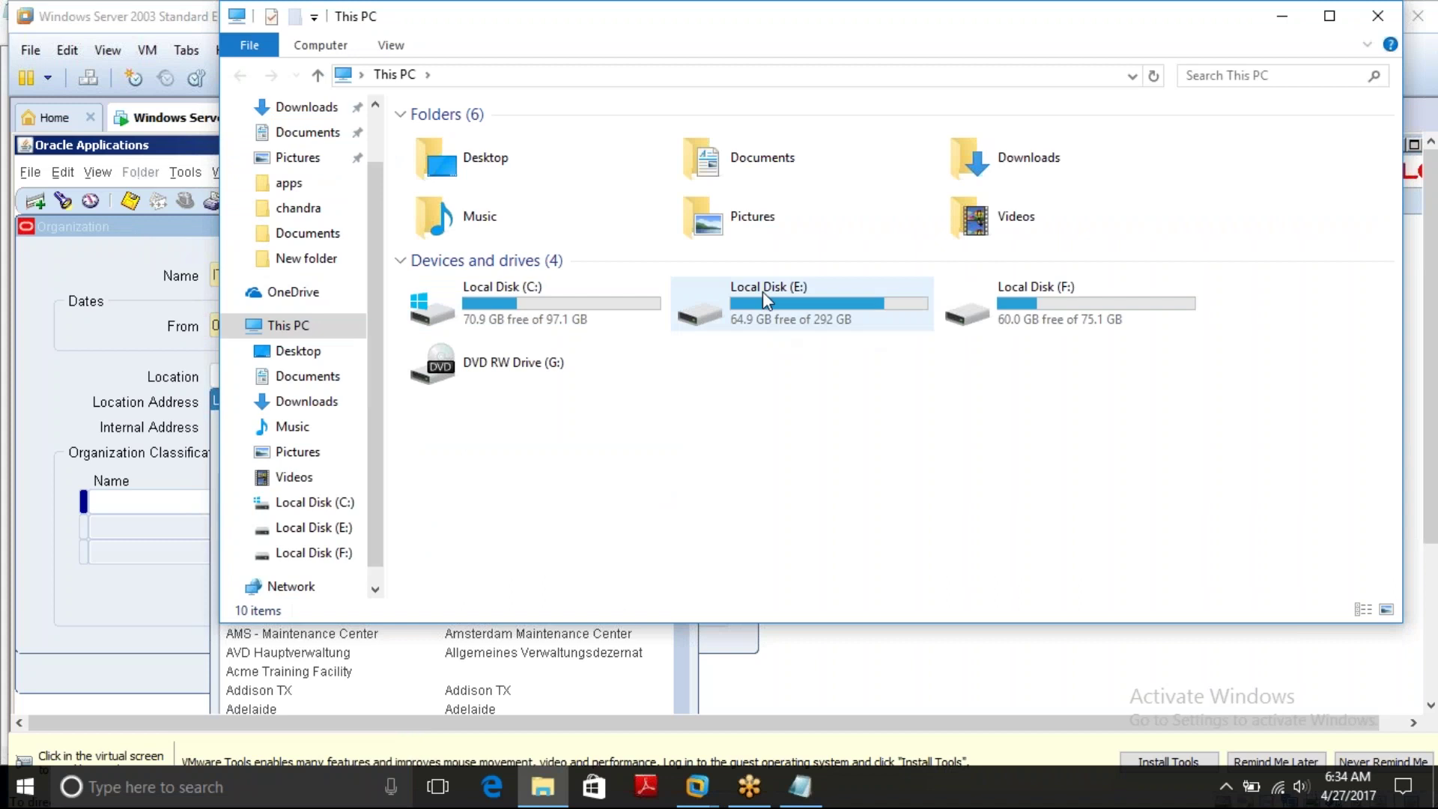
pyautogui.doubleClick(772, 310)
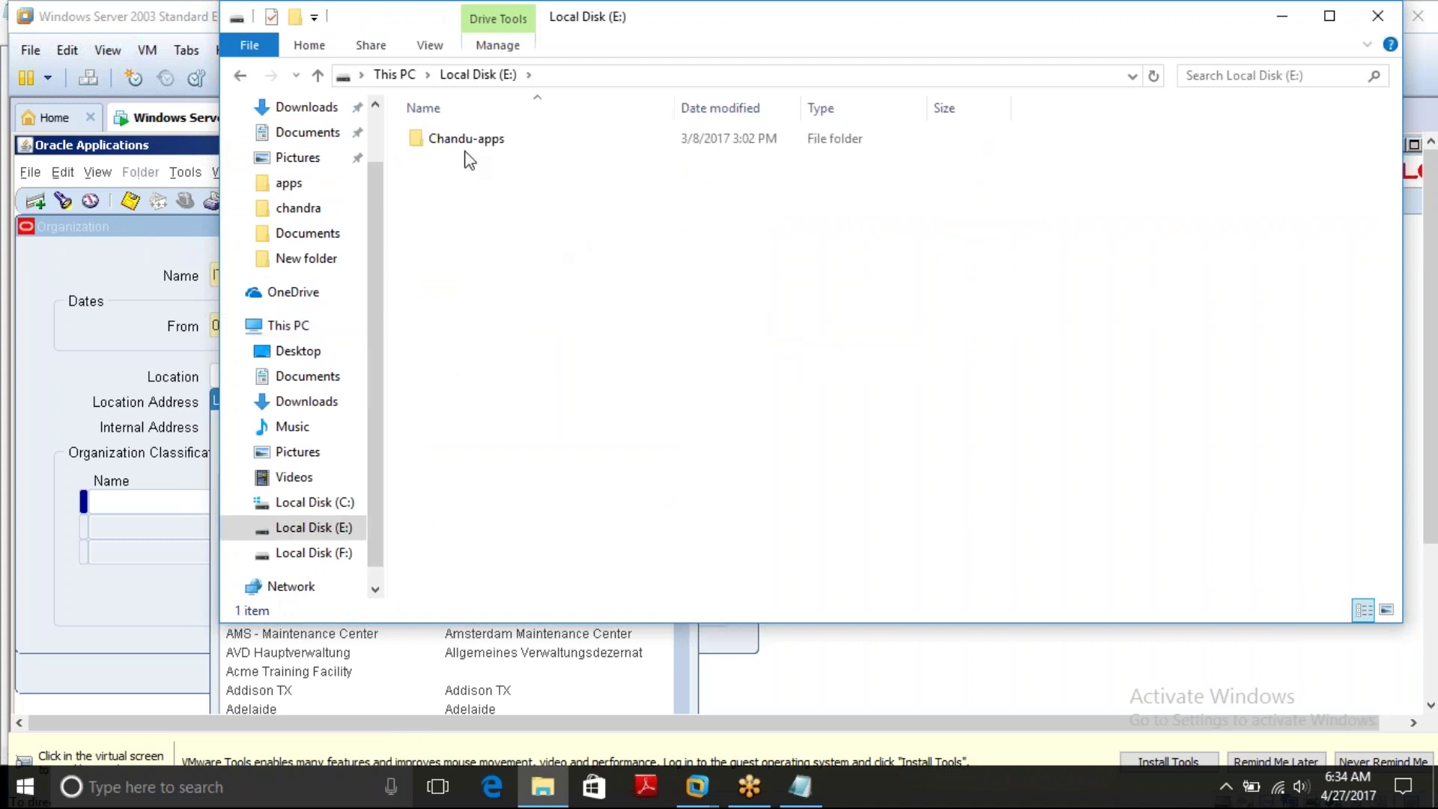
pyautogui.doubleClick(468, 141)
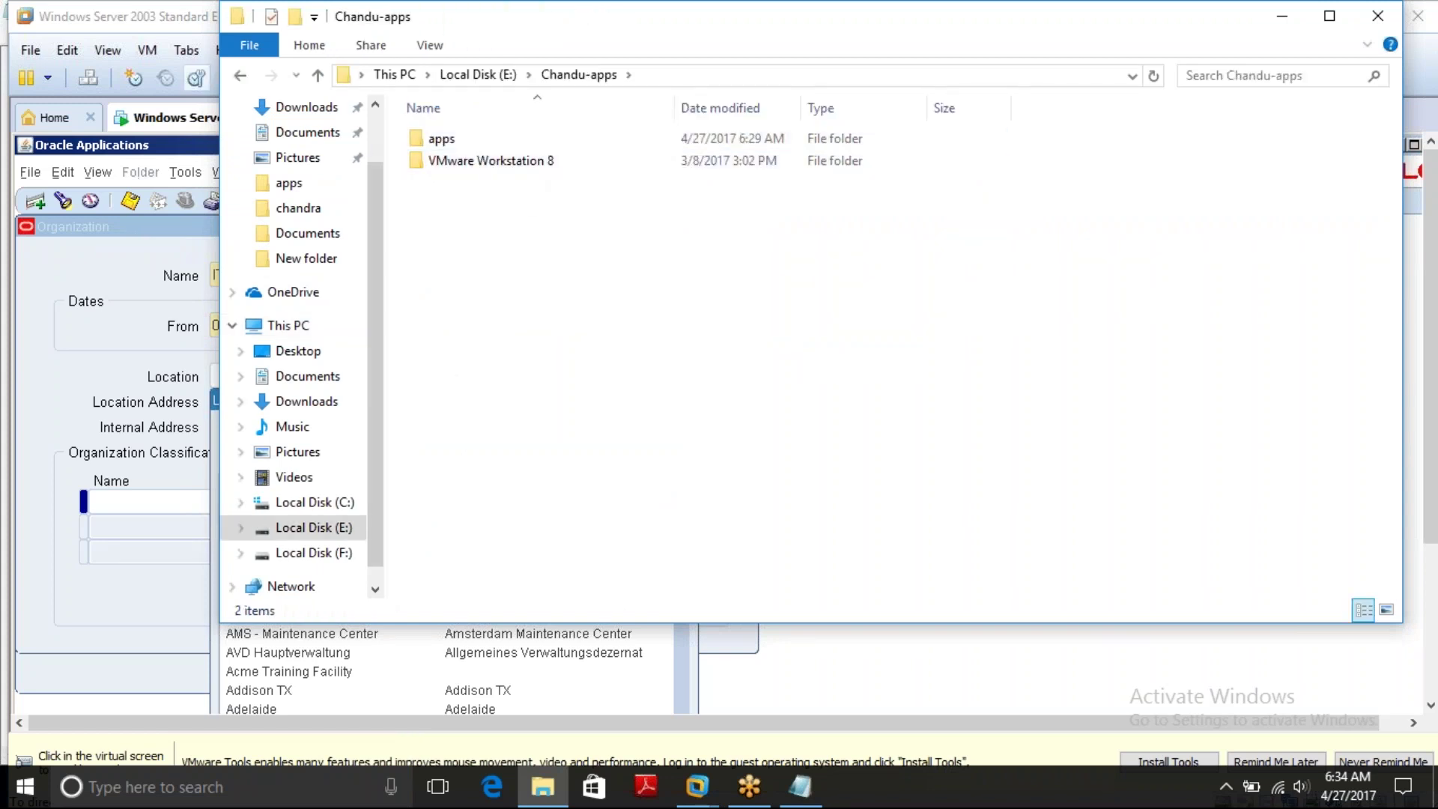
pyautogui.click(239, 78)
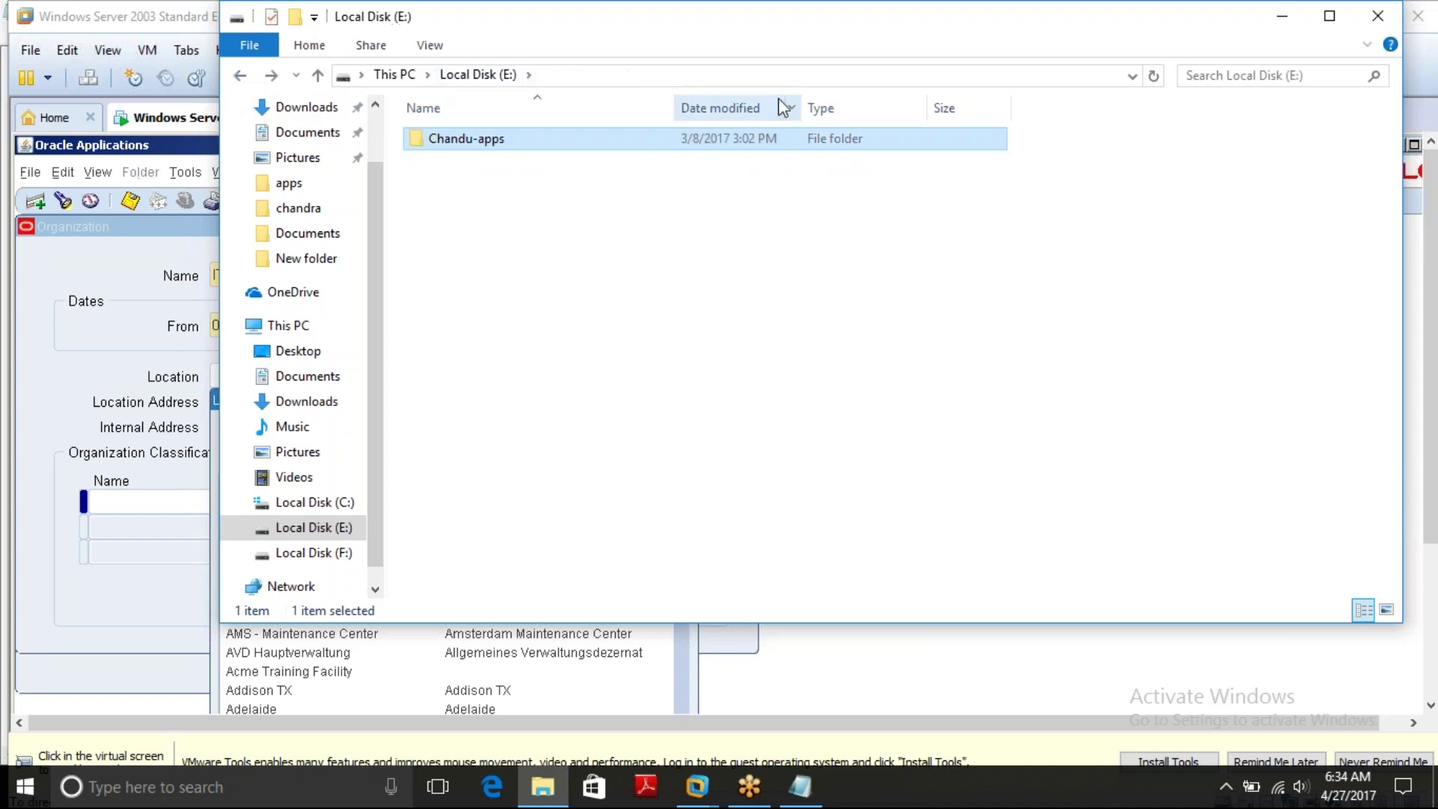
# Reposition the Explorer window, revisit Chandu-apps, return to This PC and close the window
pyautogui.moveTo(936, 26); pyautogui.dragTo(676, 47)
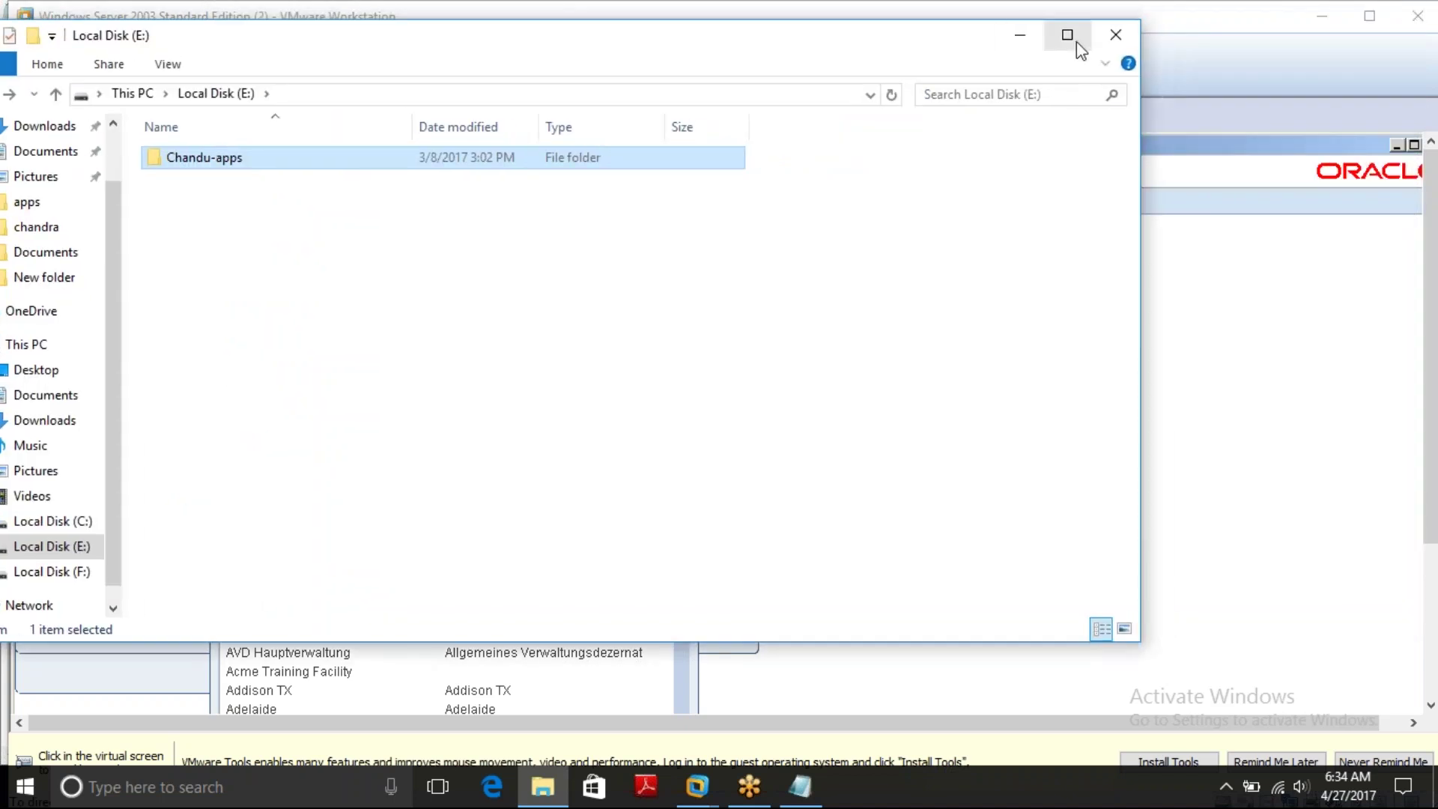
pyautogui.moveTo(937, 52); pyautogui.dragTo(1019, 51)
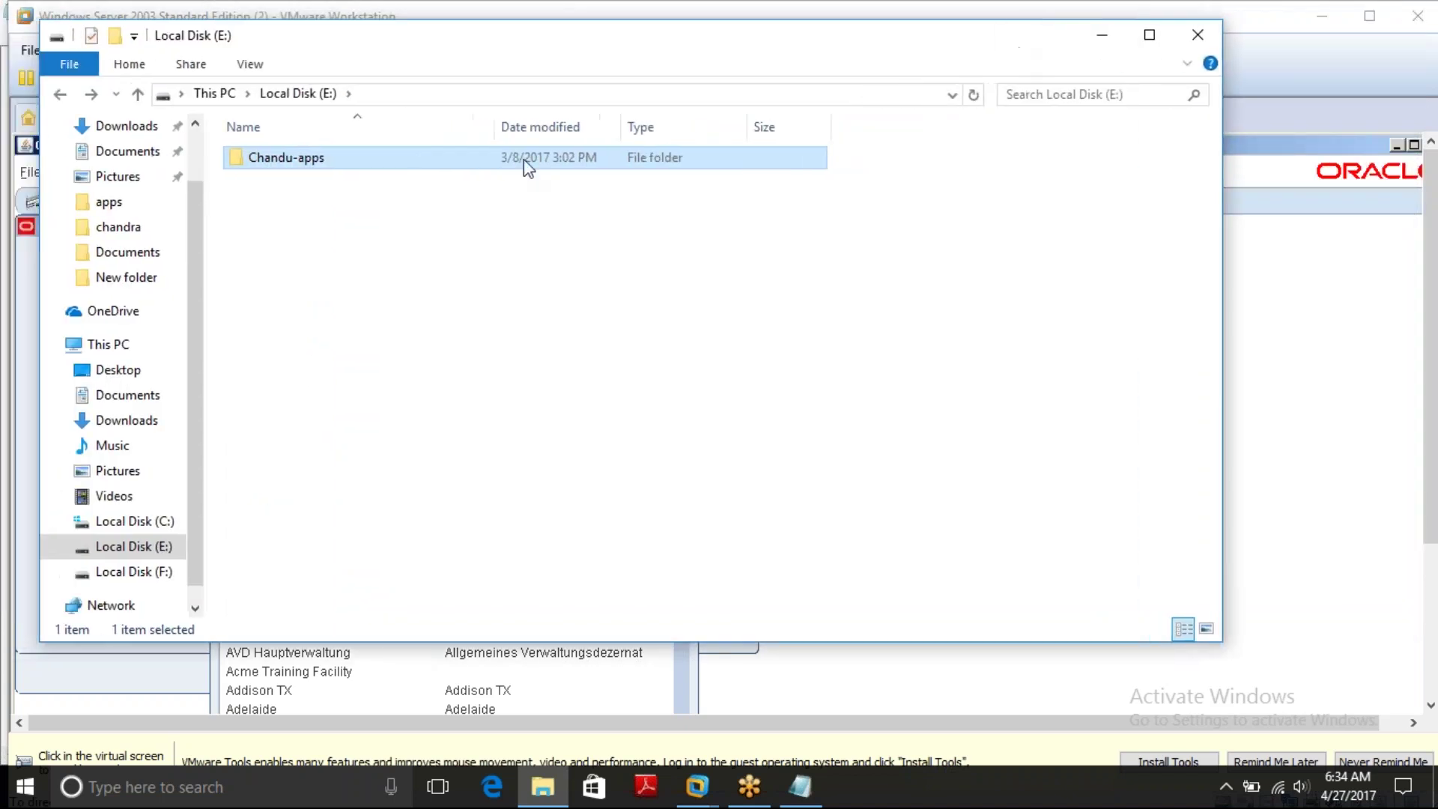
pyautogui.doubleClick(277, 164)
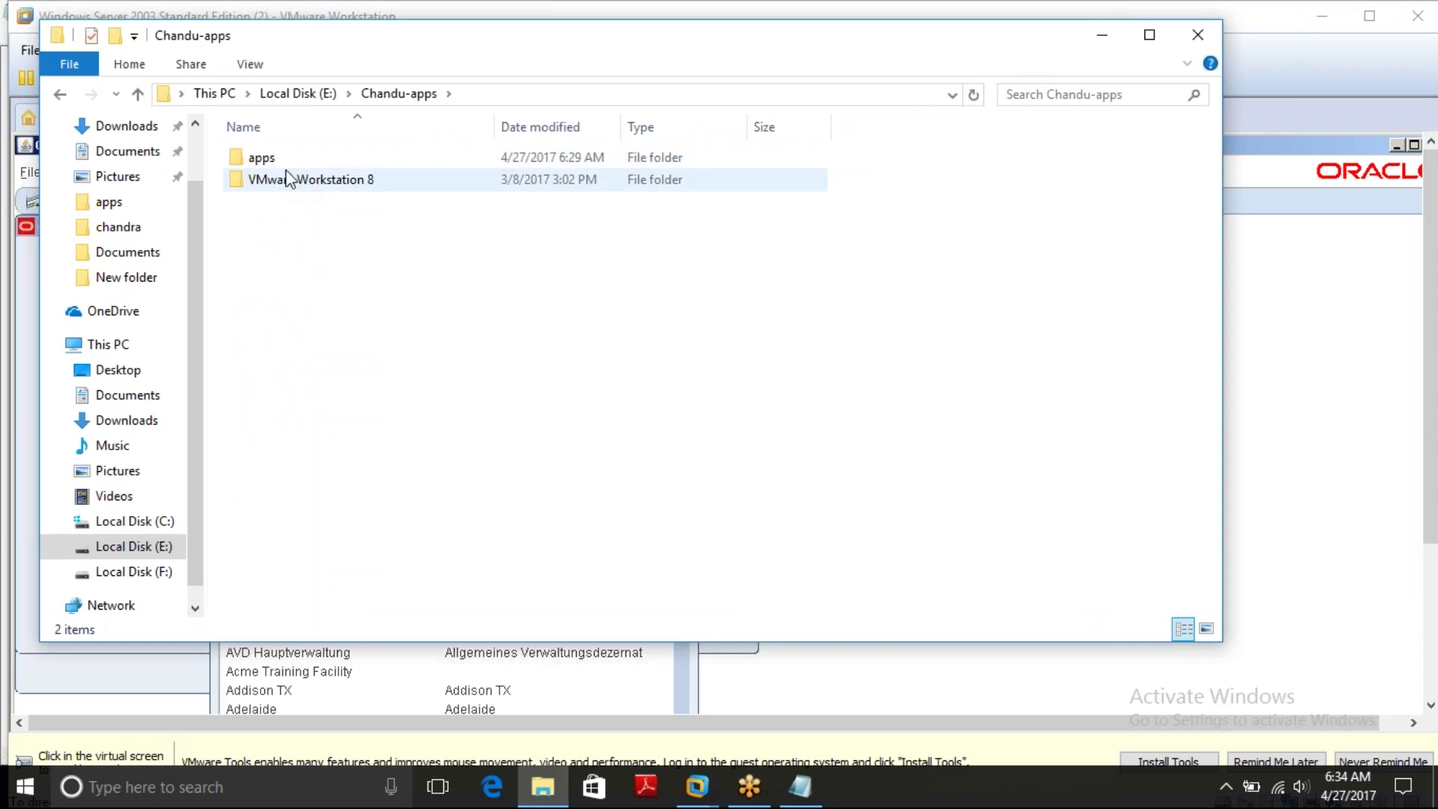
pyautogui.click(60, 94)
pyautogui.click(60, 94)
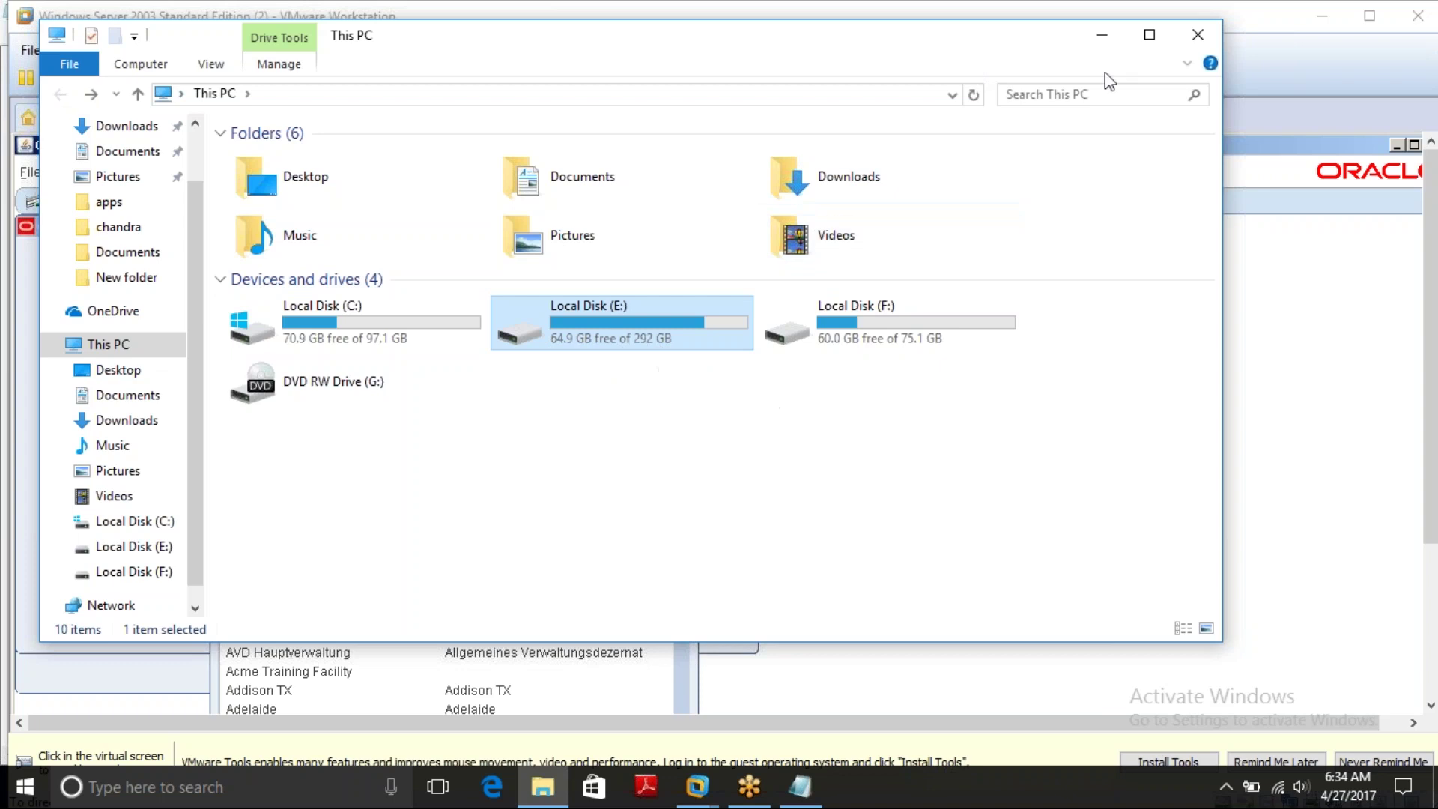
pyautogui.moveTo(1004, 45); pyautogui.dragTo(902, 60)
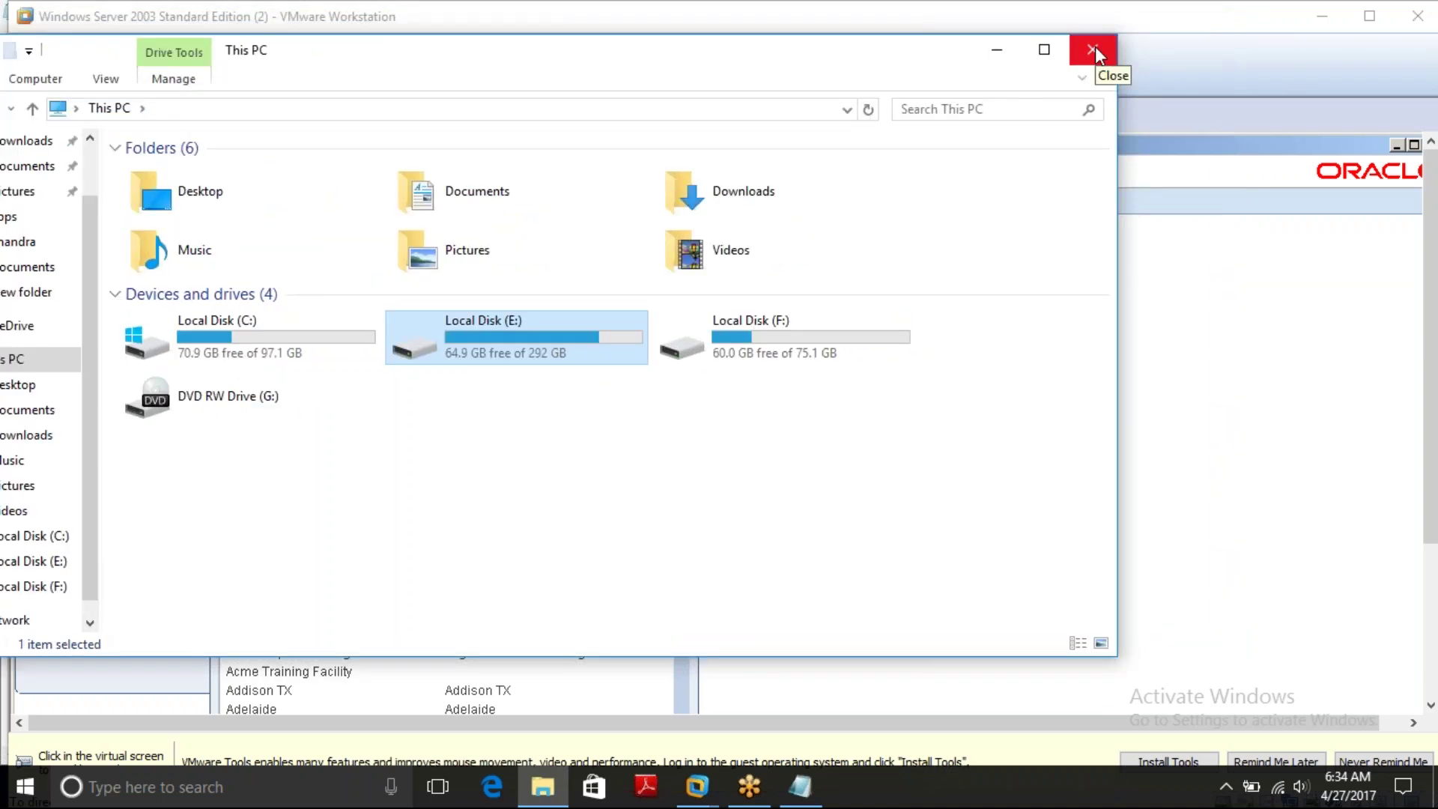
pyautogui.click(1096, 54)
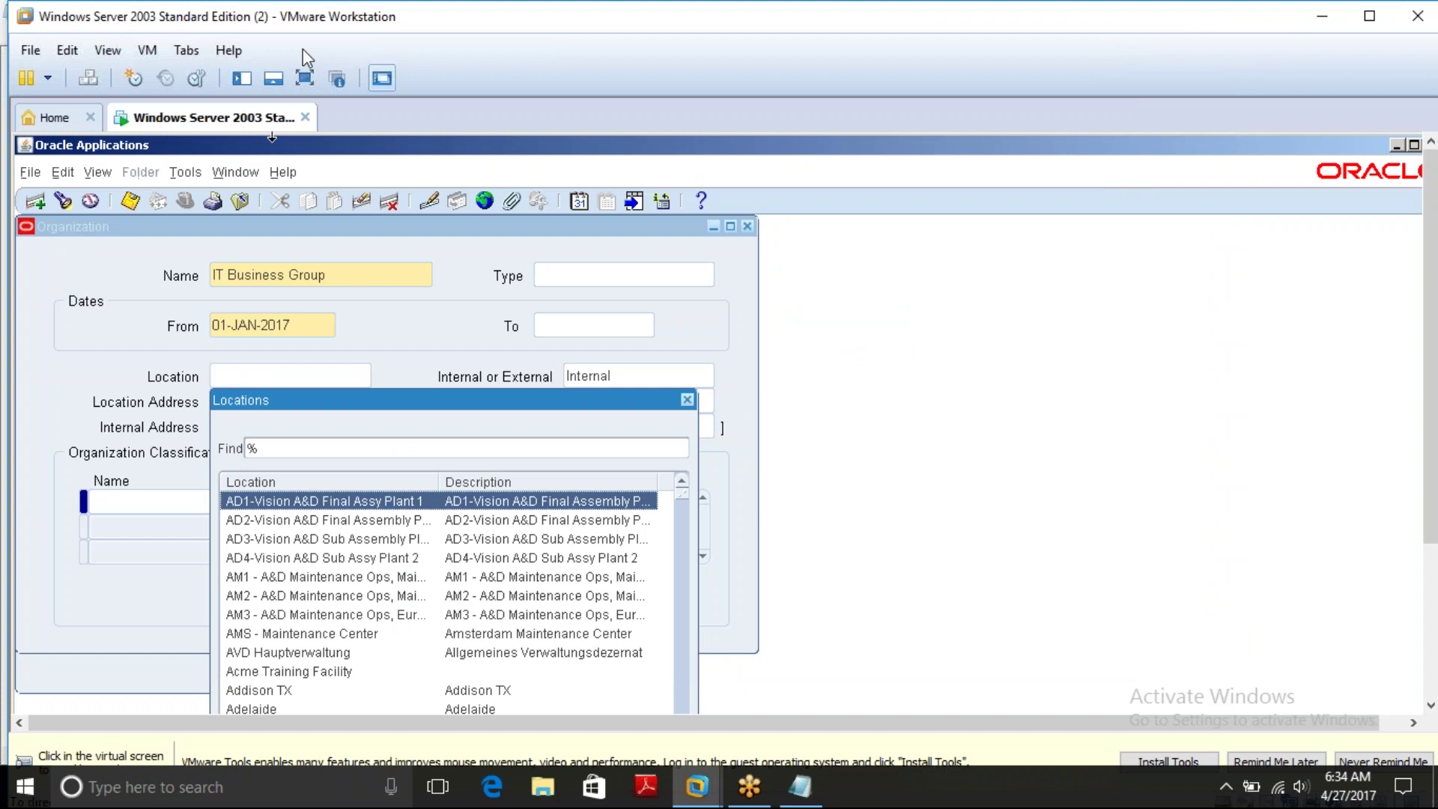
# Return VMware to full screen, scroll the Locations list, and cancel it without choosing a location
pyautogui.click(304, 78)
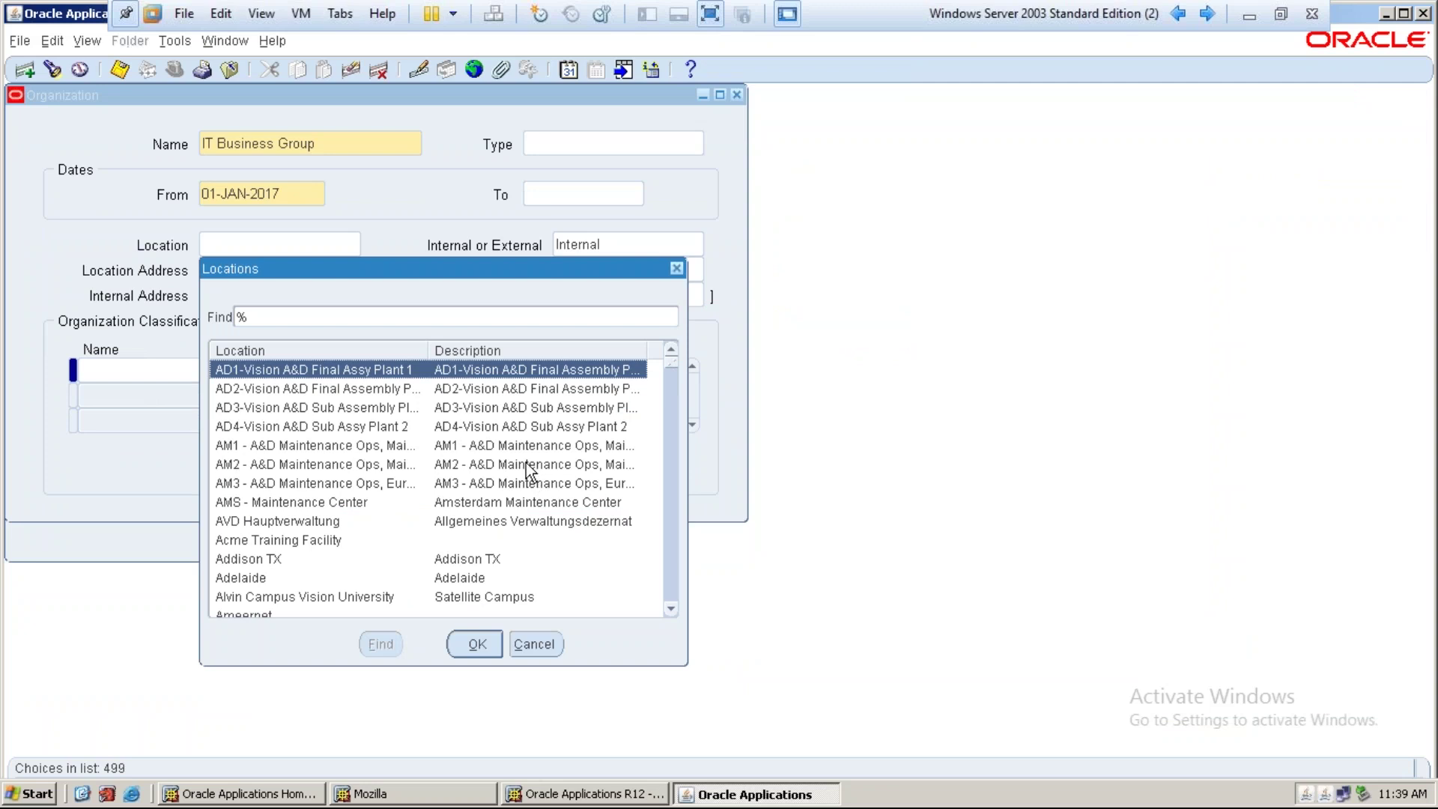
pyautogui.scroll(-3, 468, 479)
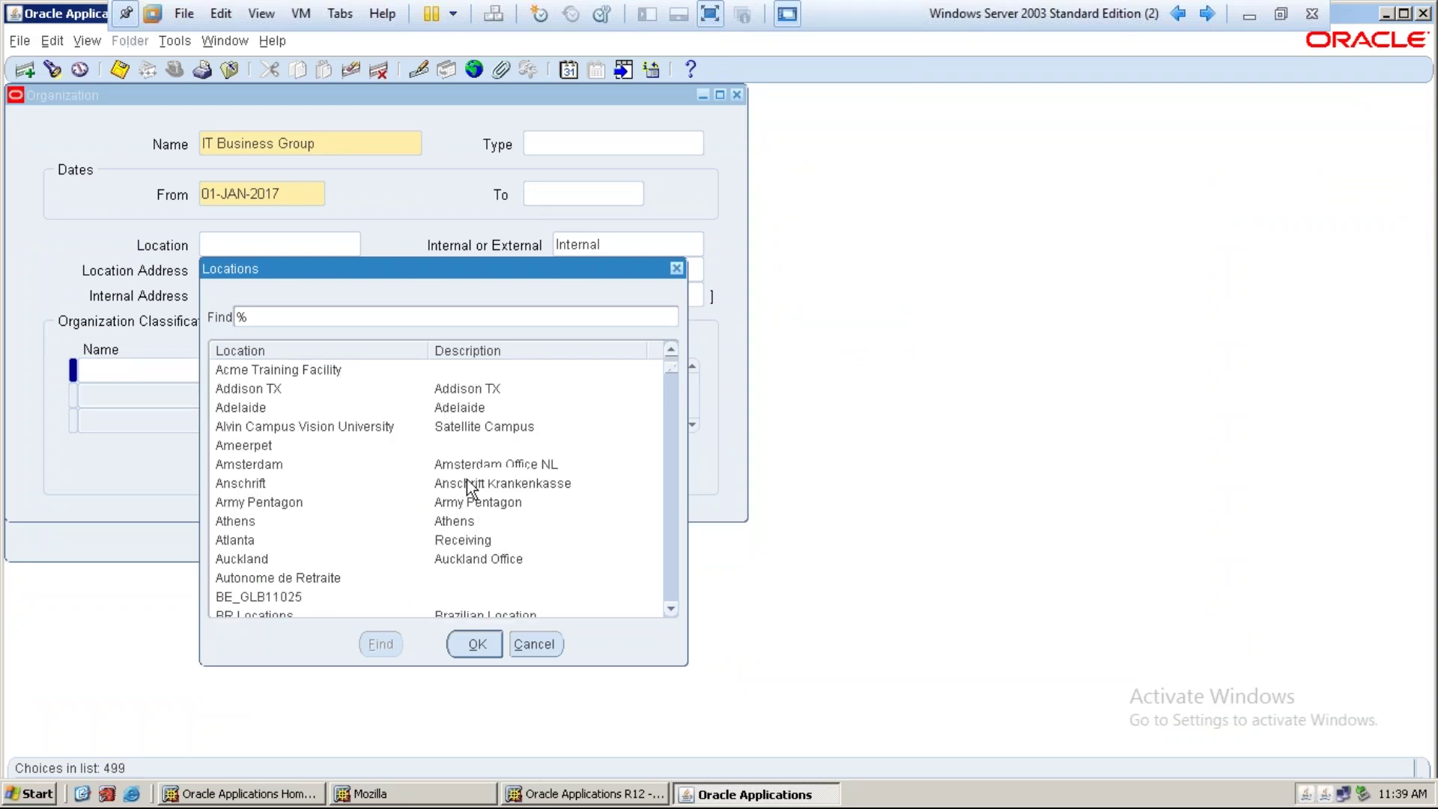
pyautogui.scroll(-1, 466, 477)
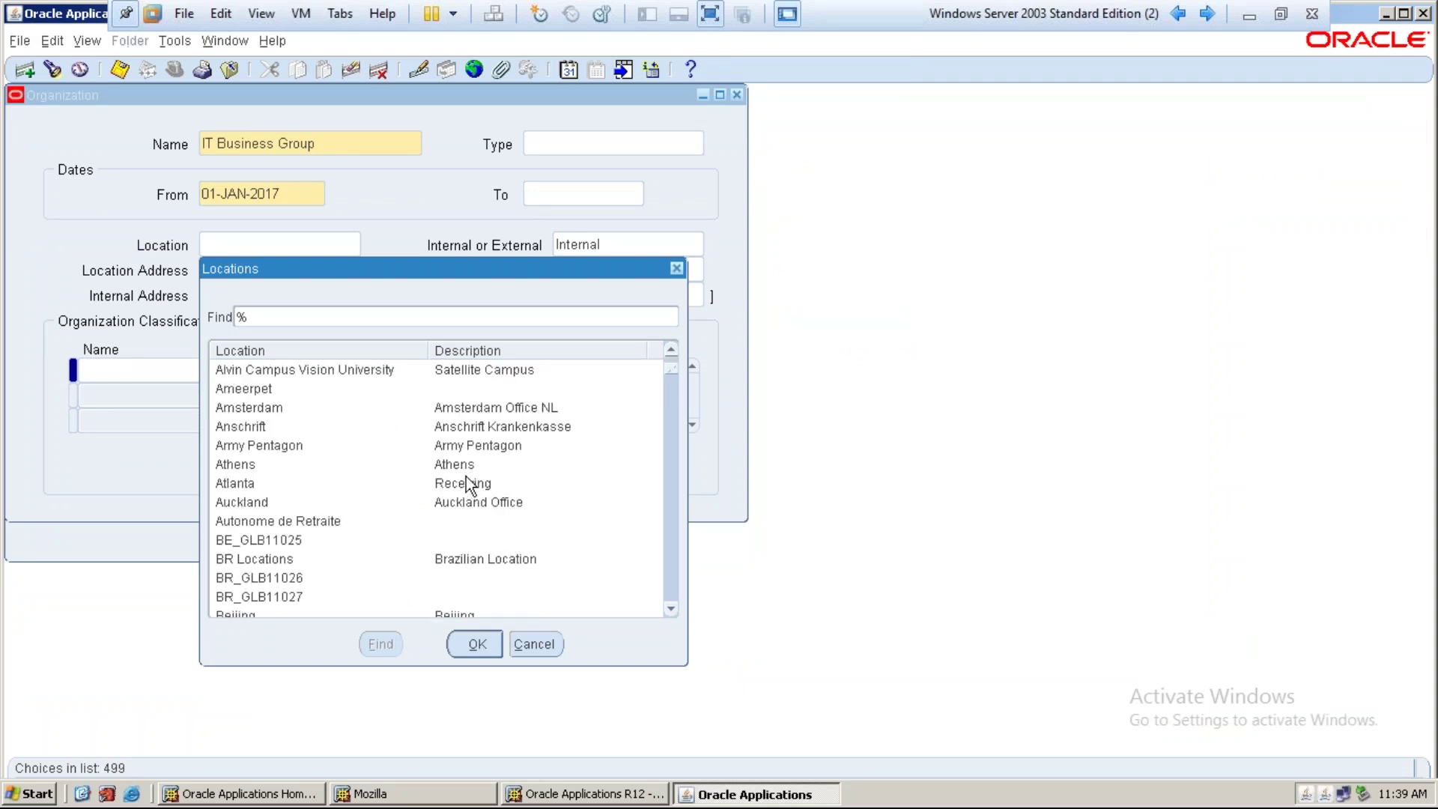
pyautogui.scroll(-3, 466, 479)
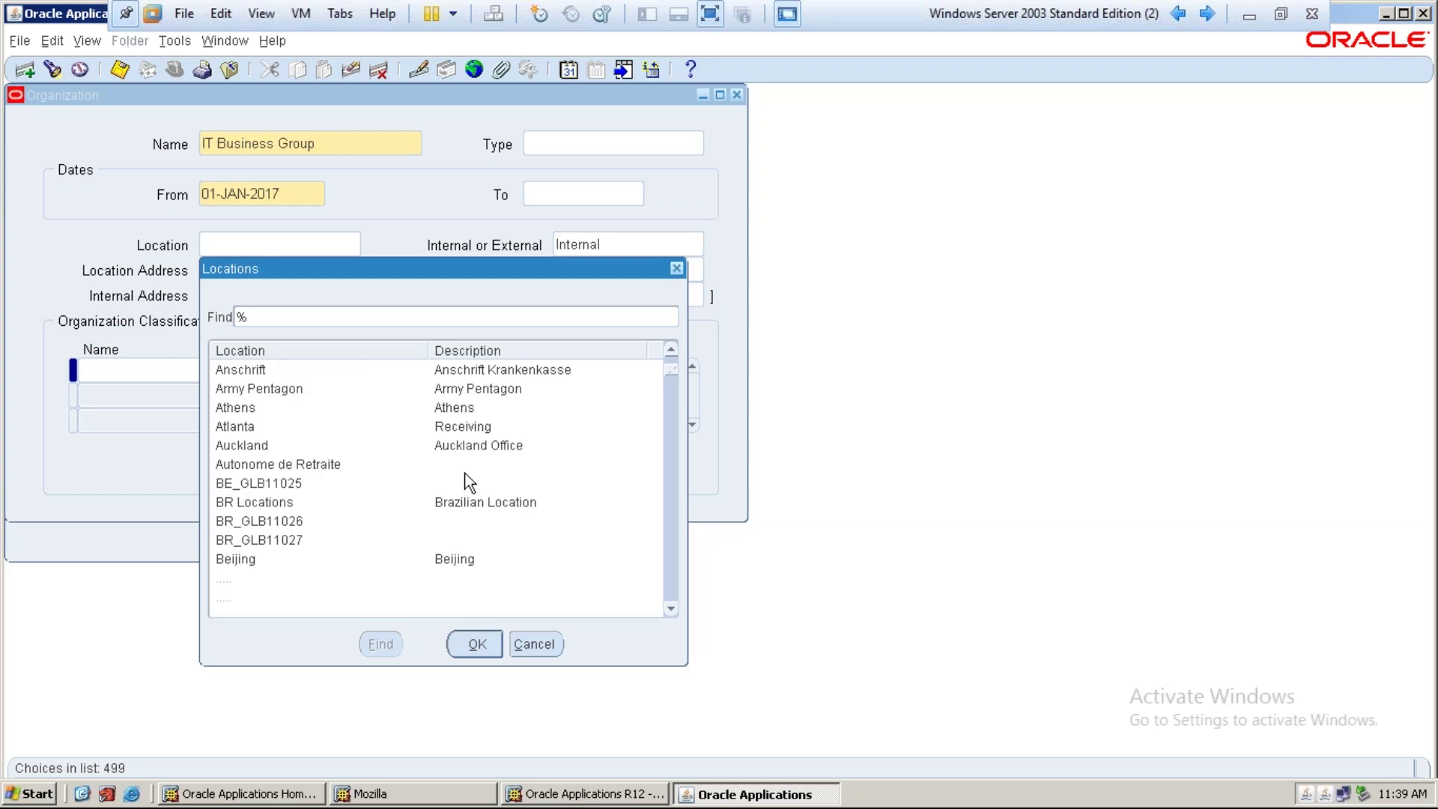
pyautogui.click(550, 650)
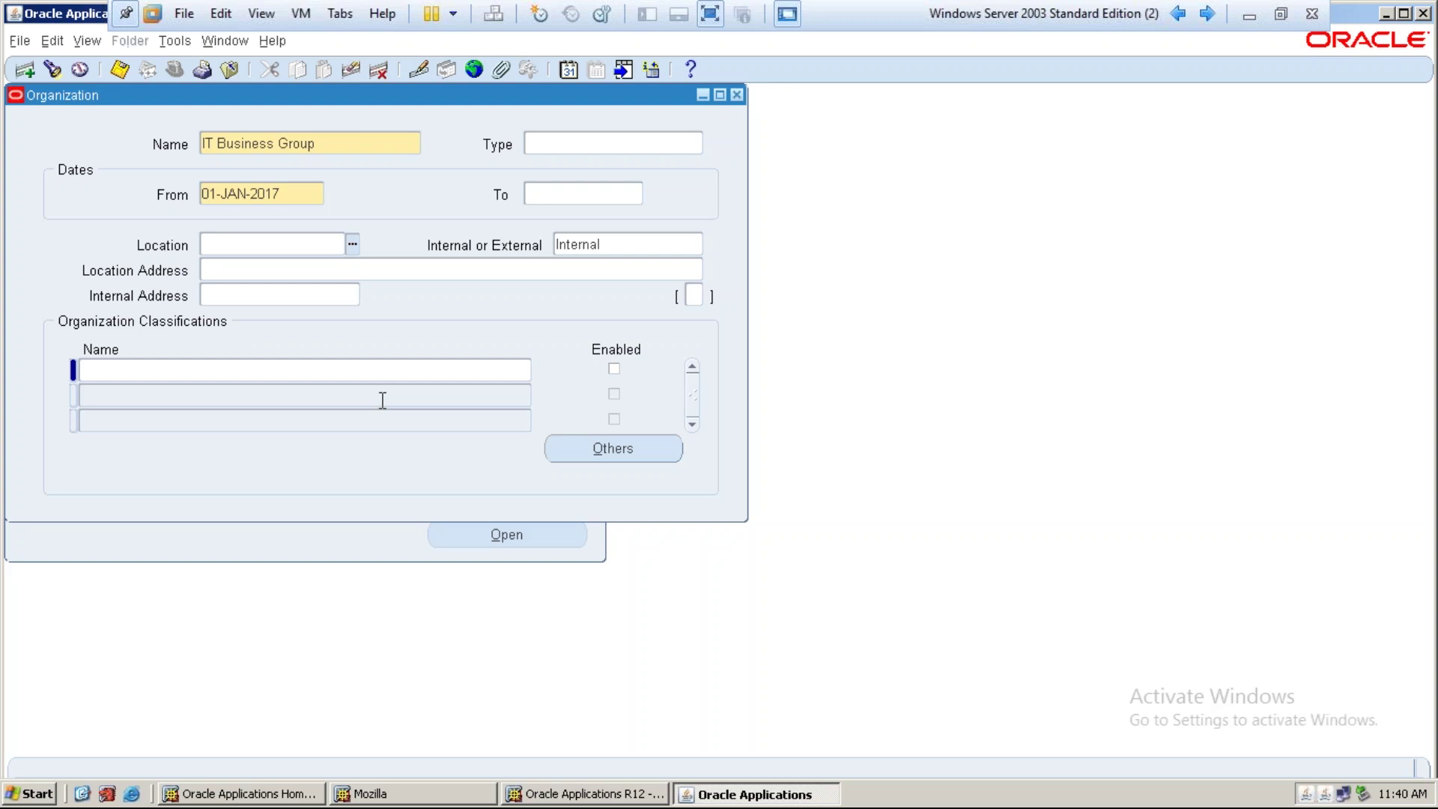
# Add an enabled Business Group classification to IT Business Group and save it
pyautogui.click(316, 366)
pyautogui.write('business')
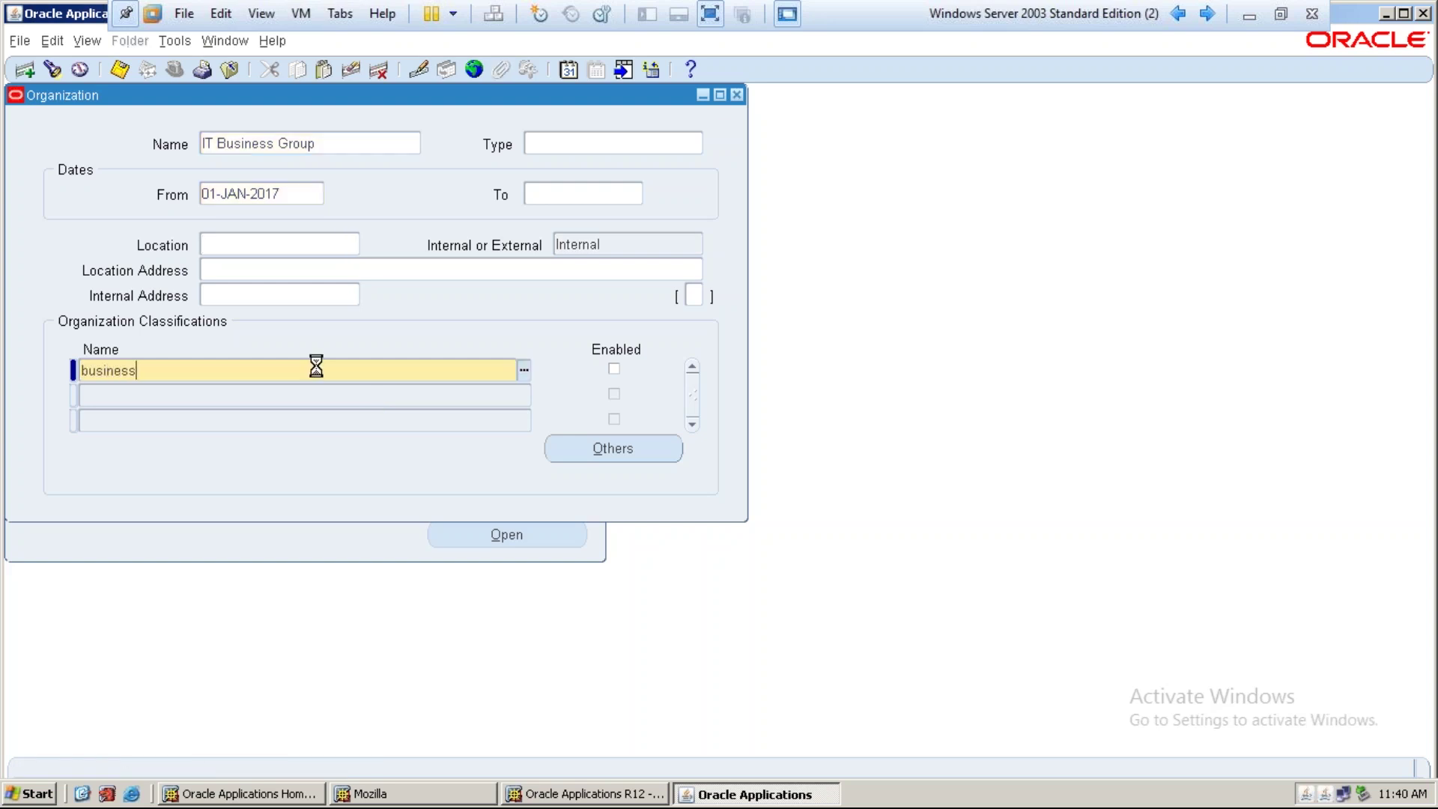
pyautogui.press('Tab')
pyautogui.press('space')
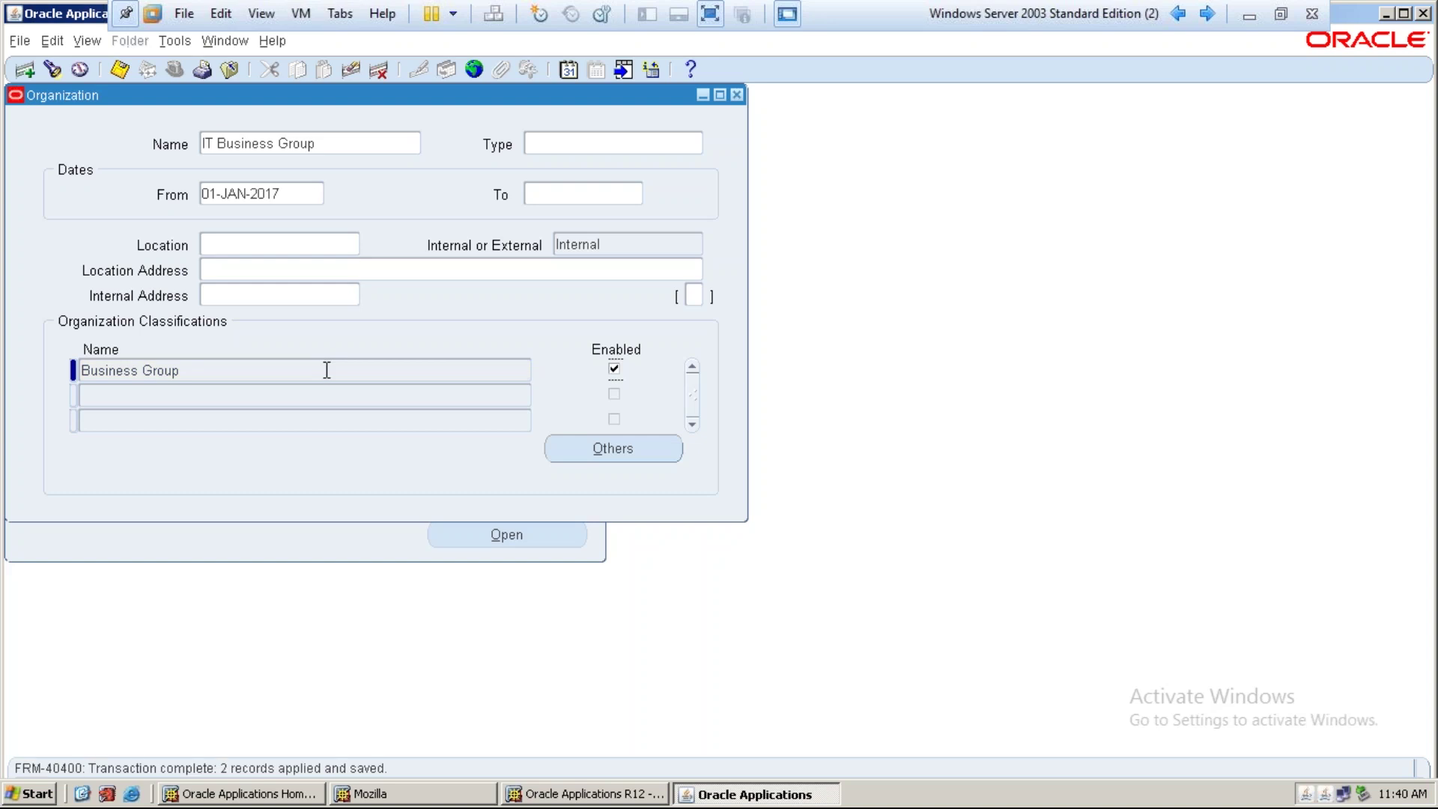
pyautogui.click(623, 454)
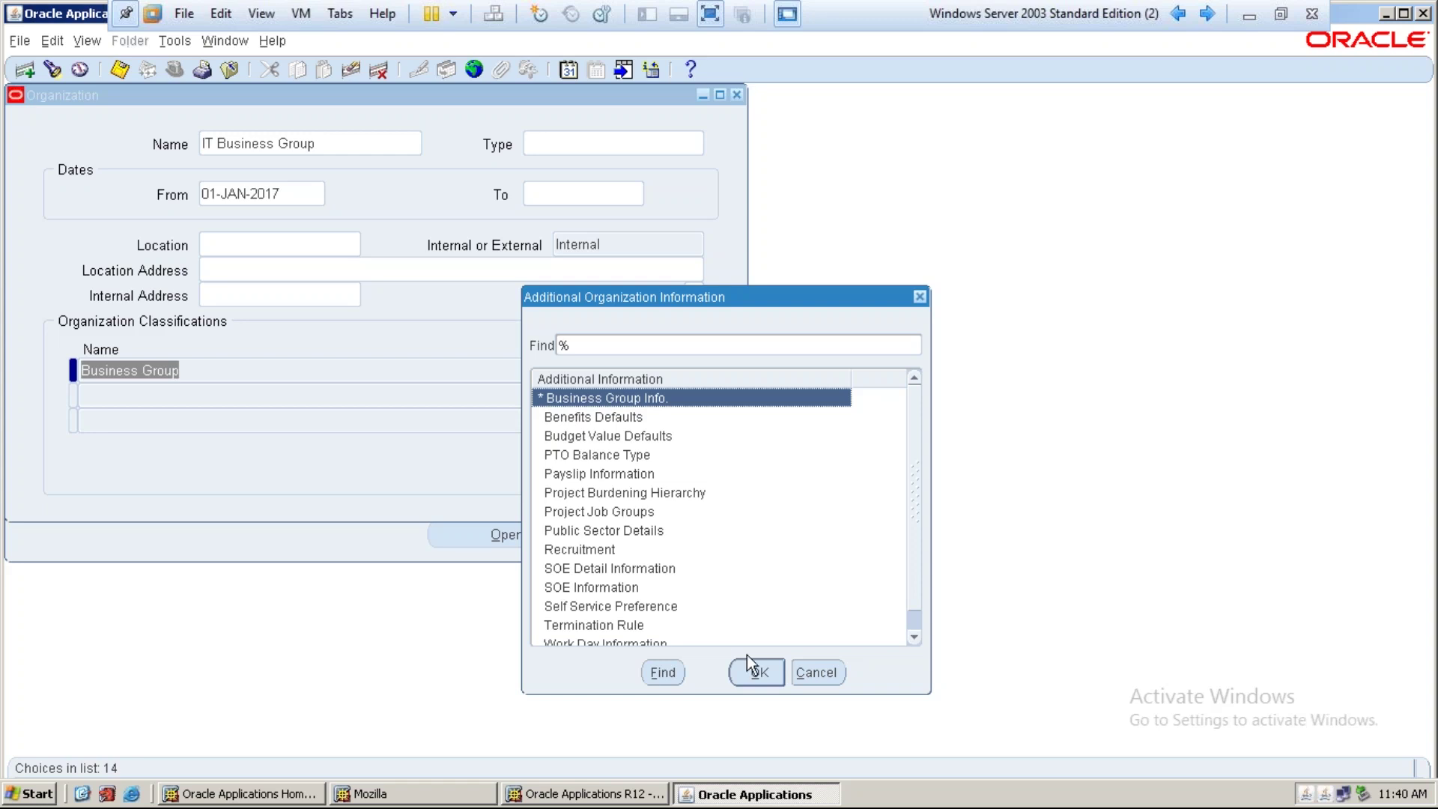
# In Business Group Info, set short name IT BG and Automatic employee, applicant and contingent worker numbering
pyautogui.click(753, 668)
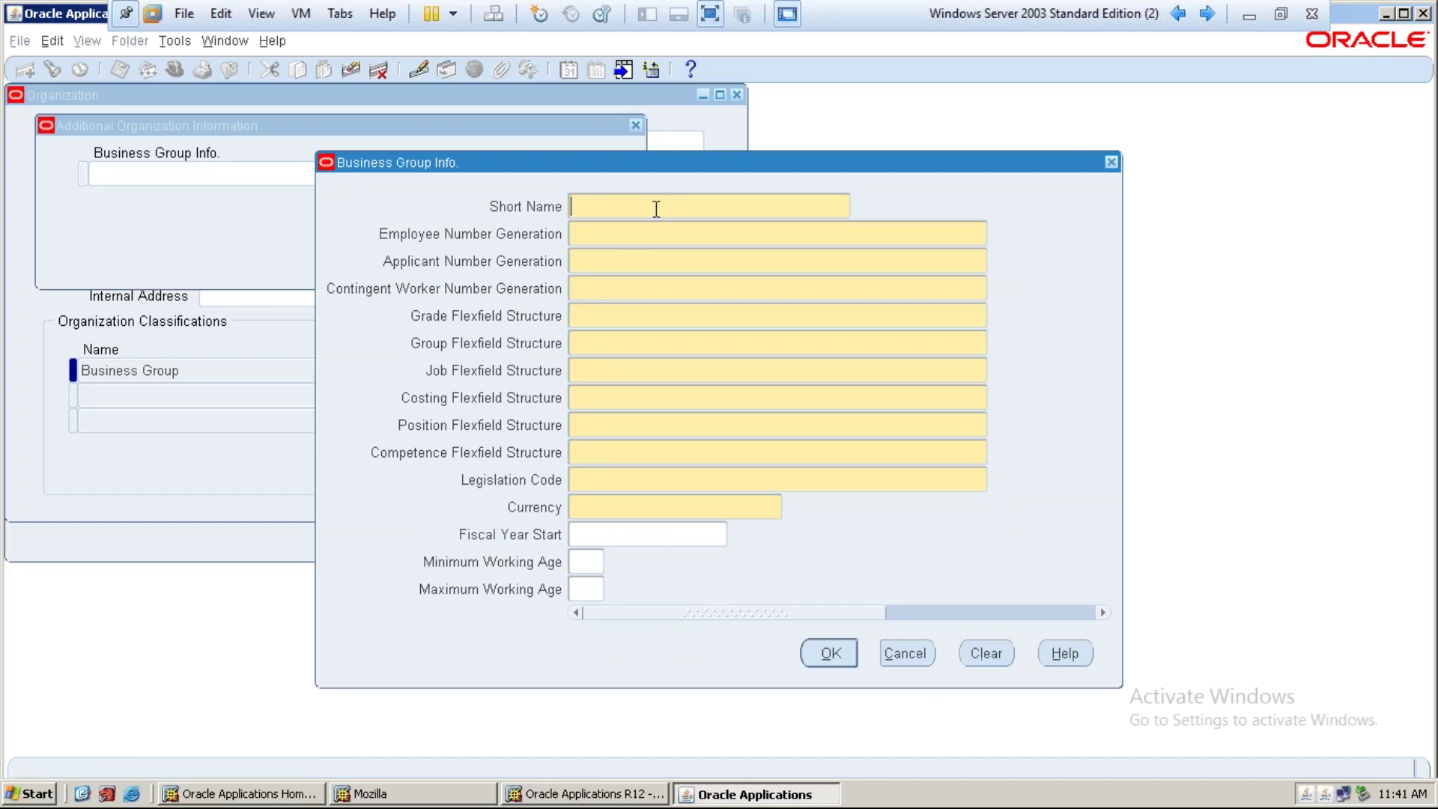
pyautogui.write('IT BG')
pyautogui.press('Tab')
pyautogui.write('auto')
pyautogui.press('Tab')
pyautogui.write('auto')
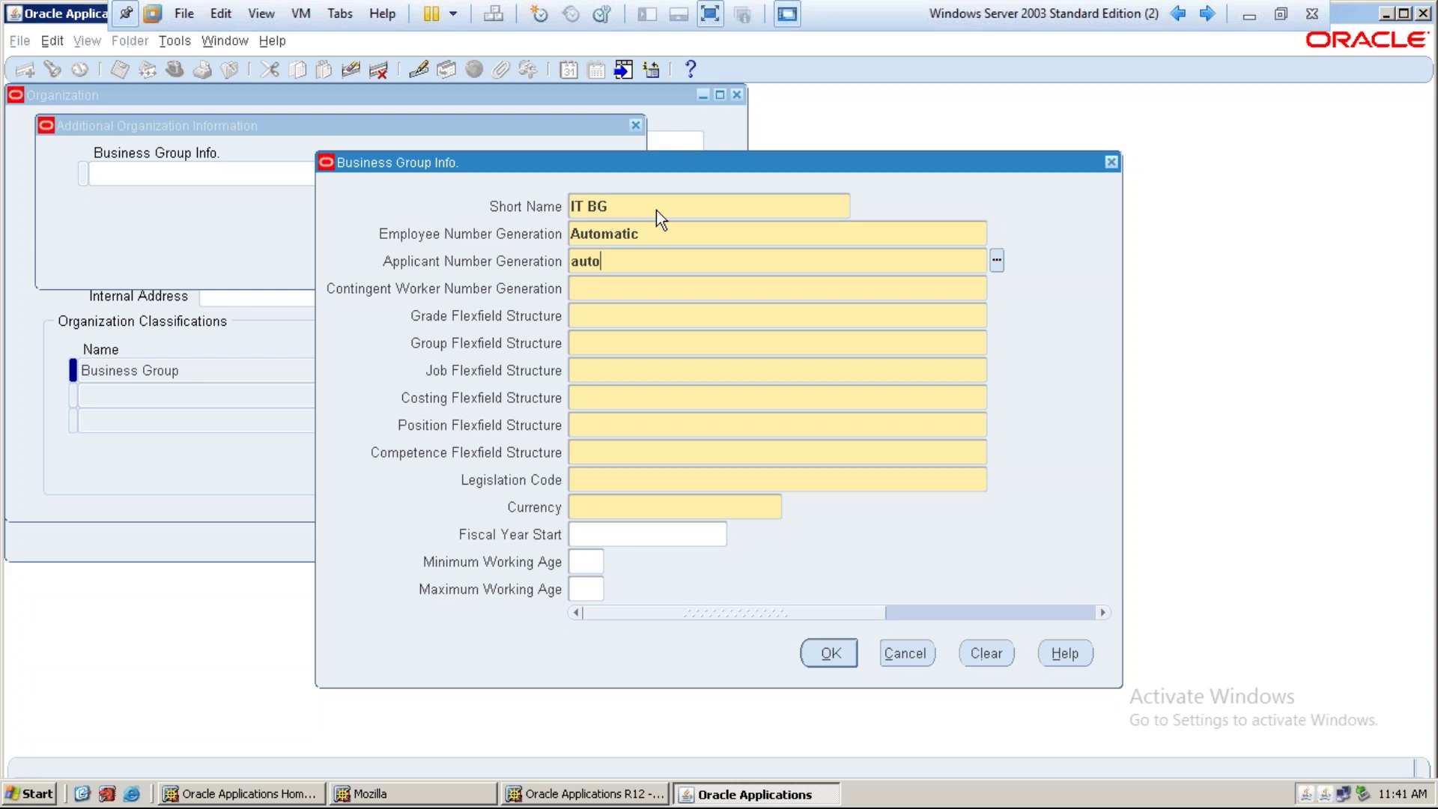
pyautogui.press('Tab')
pyautogui.write('auto')
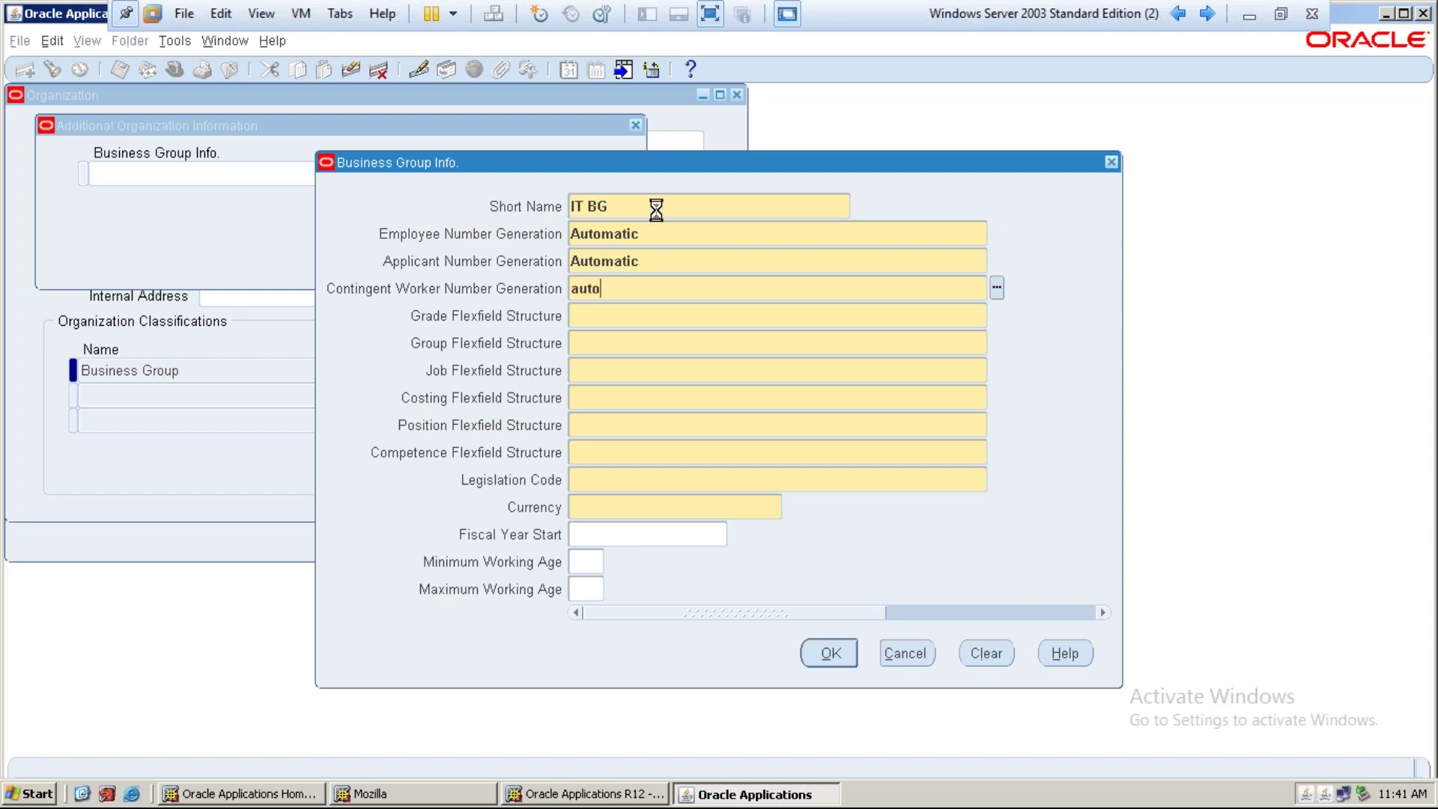
pyautogui.press('Tab')
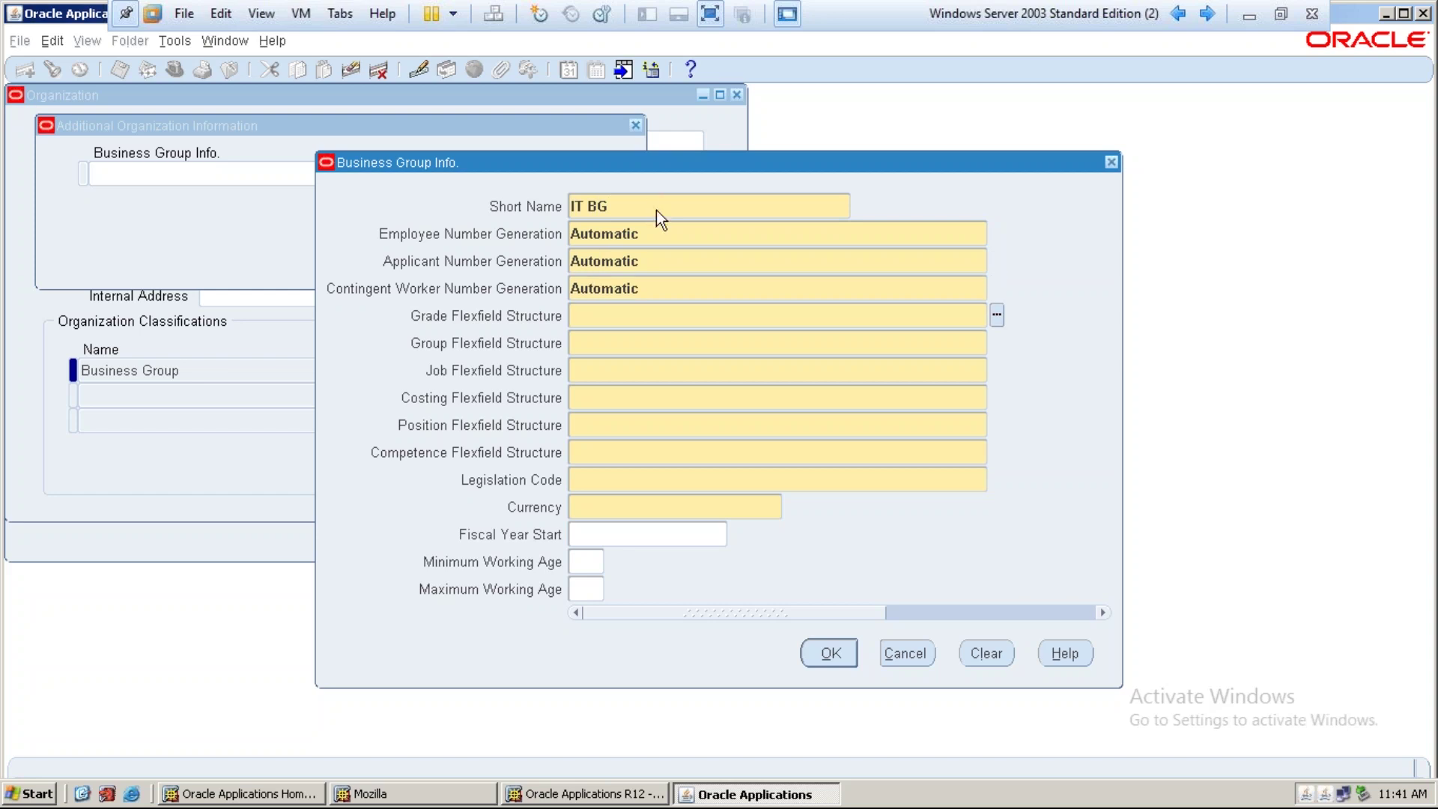
# Set Grade Flexfield as the grade structure and start the group structure entry with 'group'
pyautogui.write('grade')
pyautogui.press('Tab')
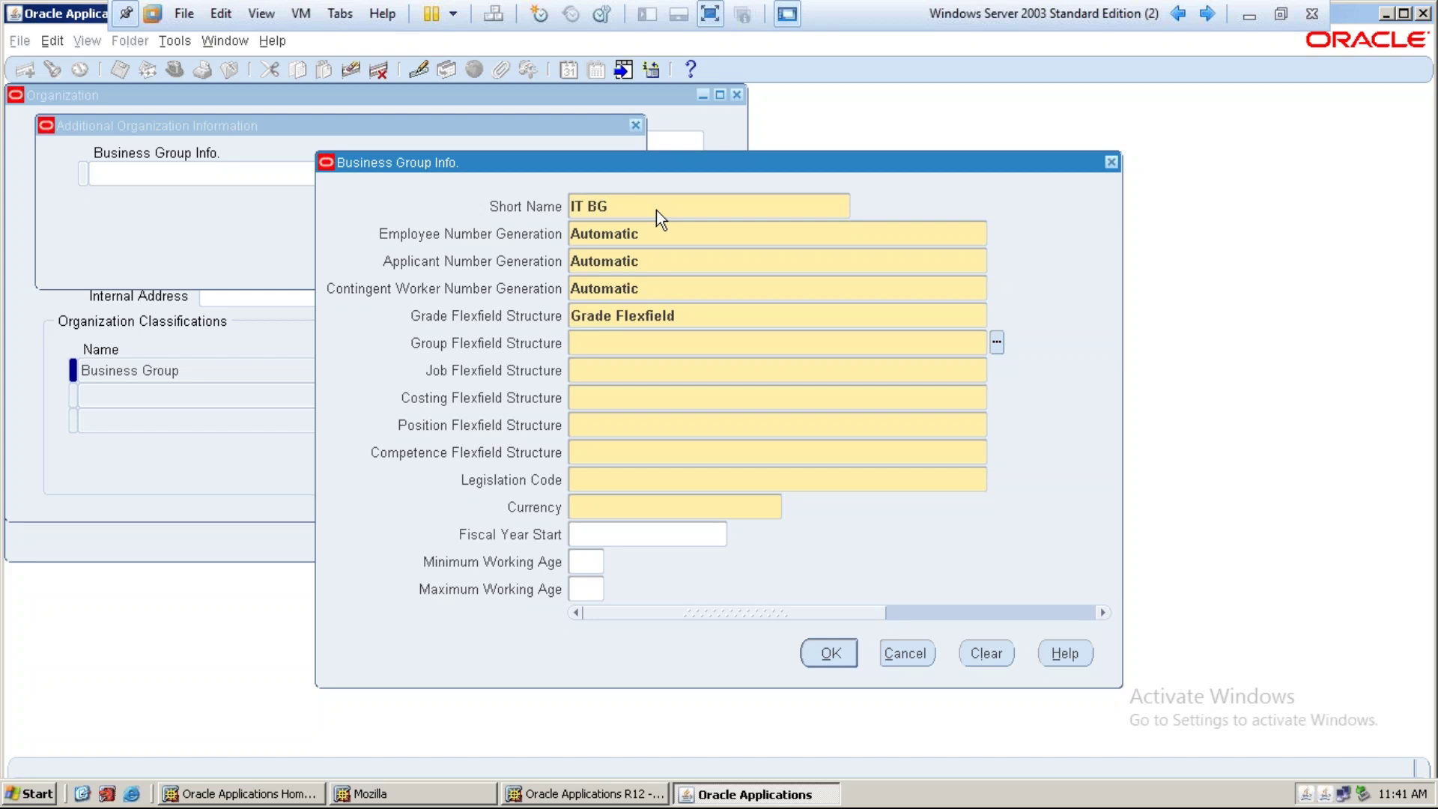
pyautogui.write('group')
pyautogui.press('Tab')
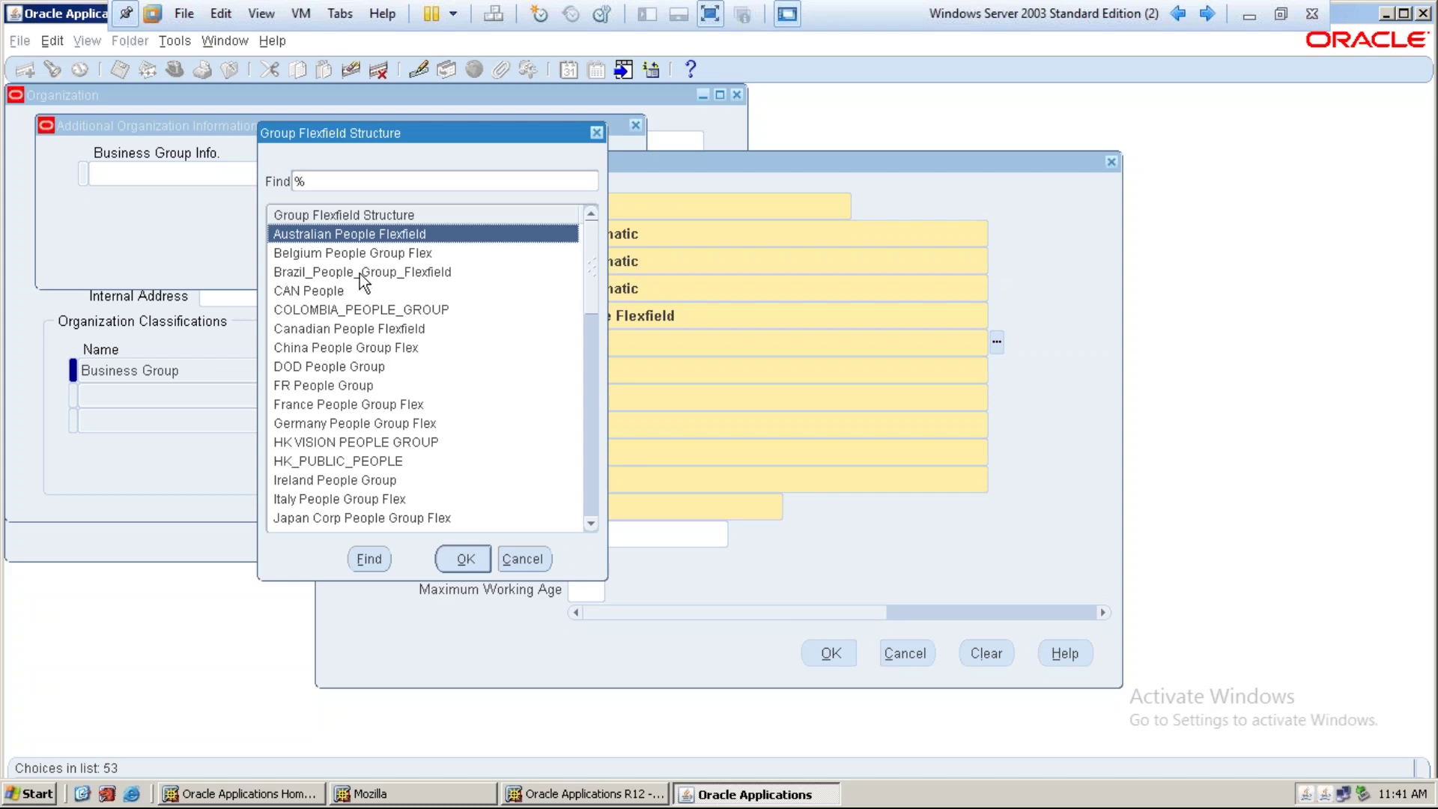
# Filter the group structure list by %Group and choose People Group Flexfield
pyautogui.scroll(-1, 375, 365)
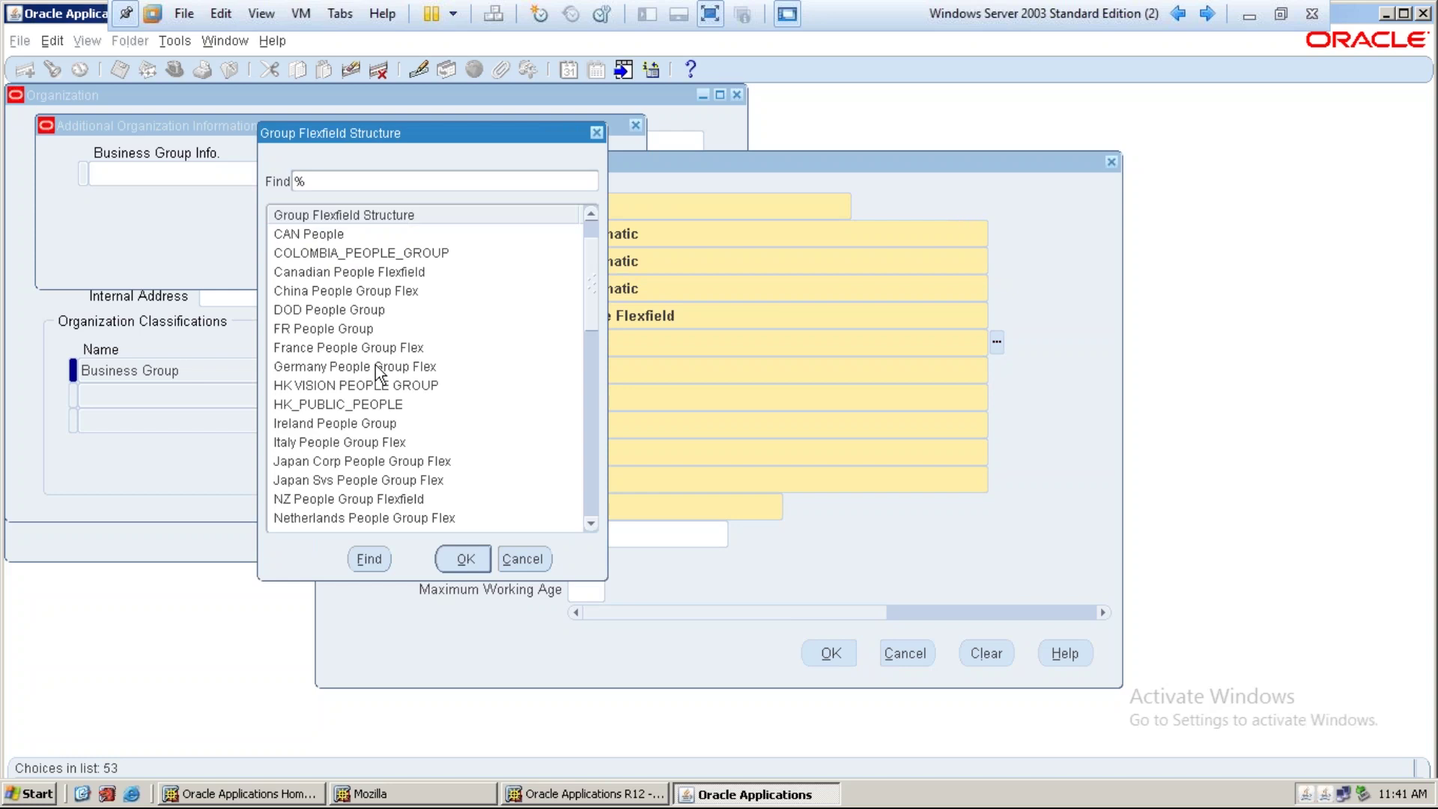
pyautogui.scroll(-3, 375, 365)
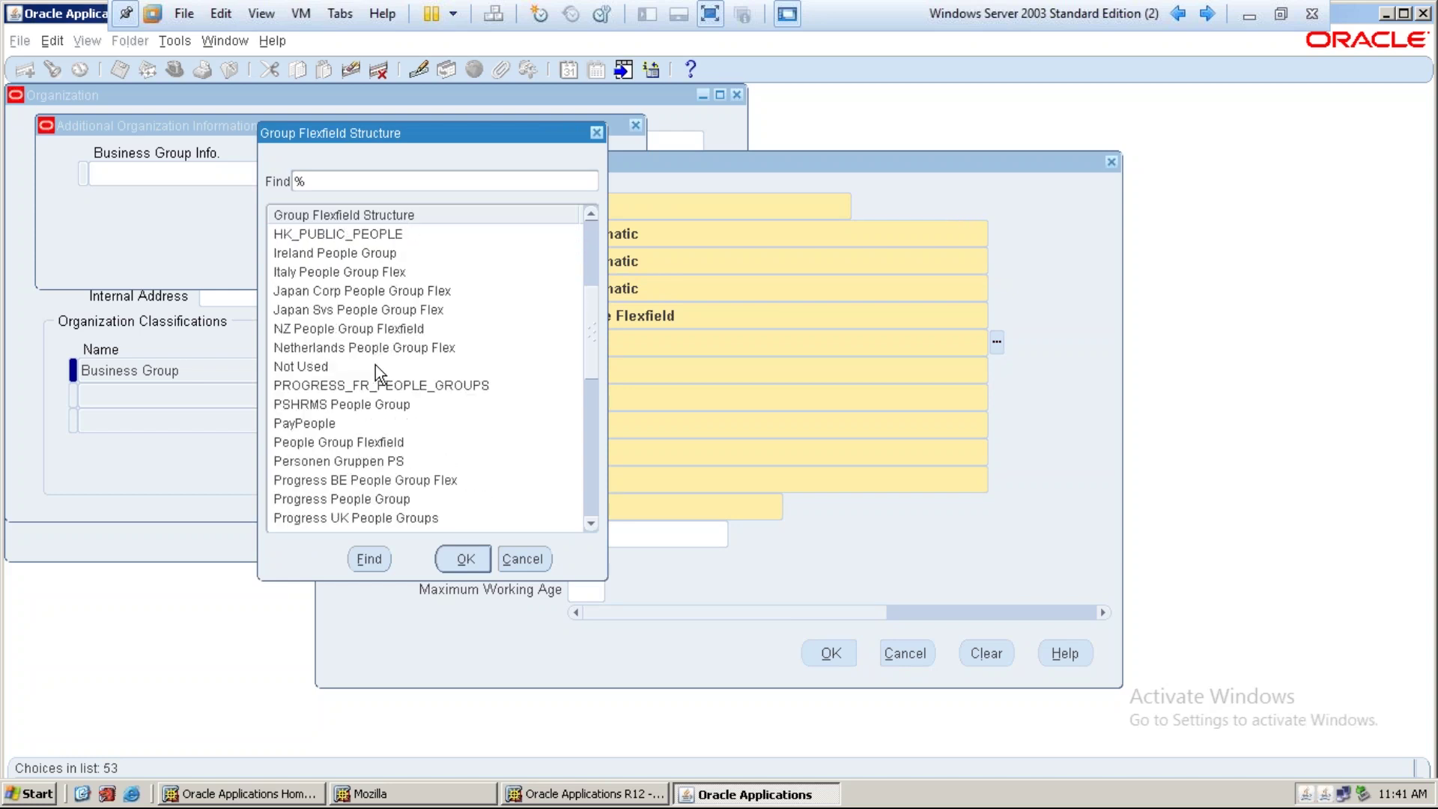
pyautogui.scroll(-1, 376, 366)
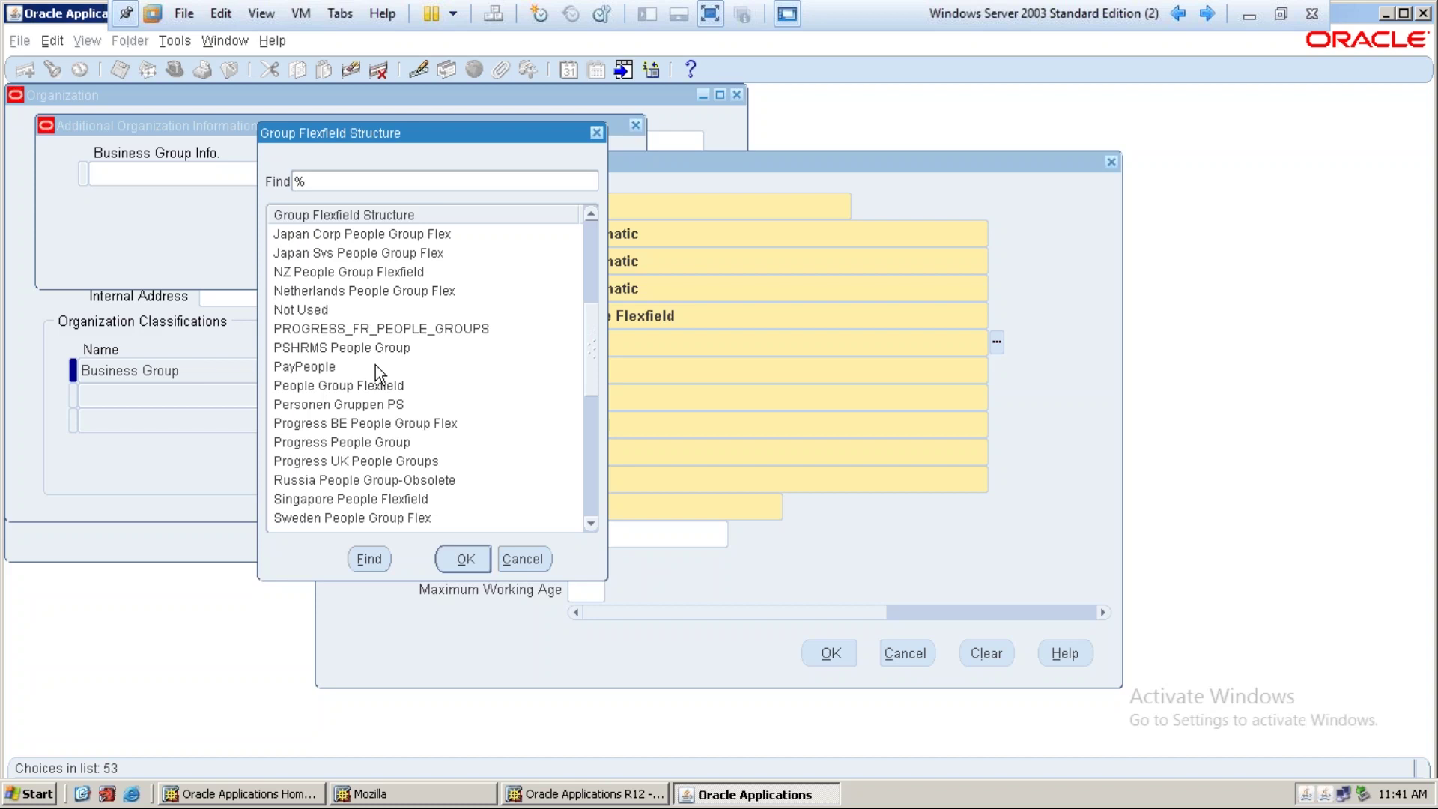
pyautogui.click(334, 187)
pyautogui.write('Group')
pyautogui.press('Return')
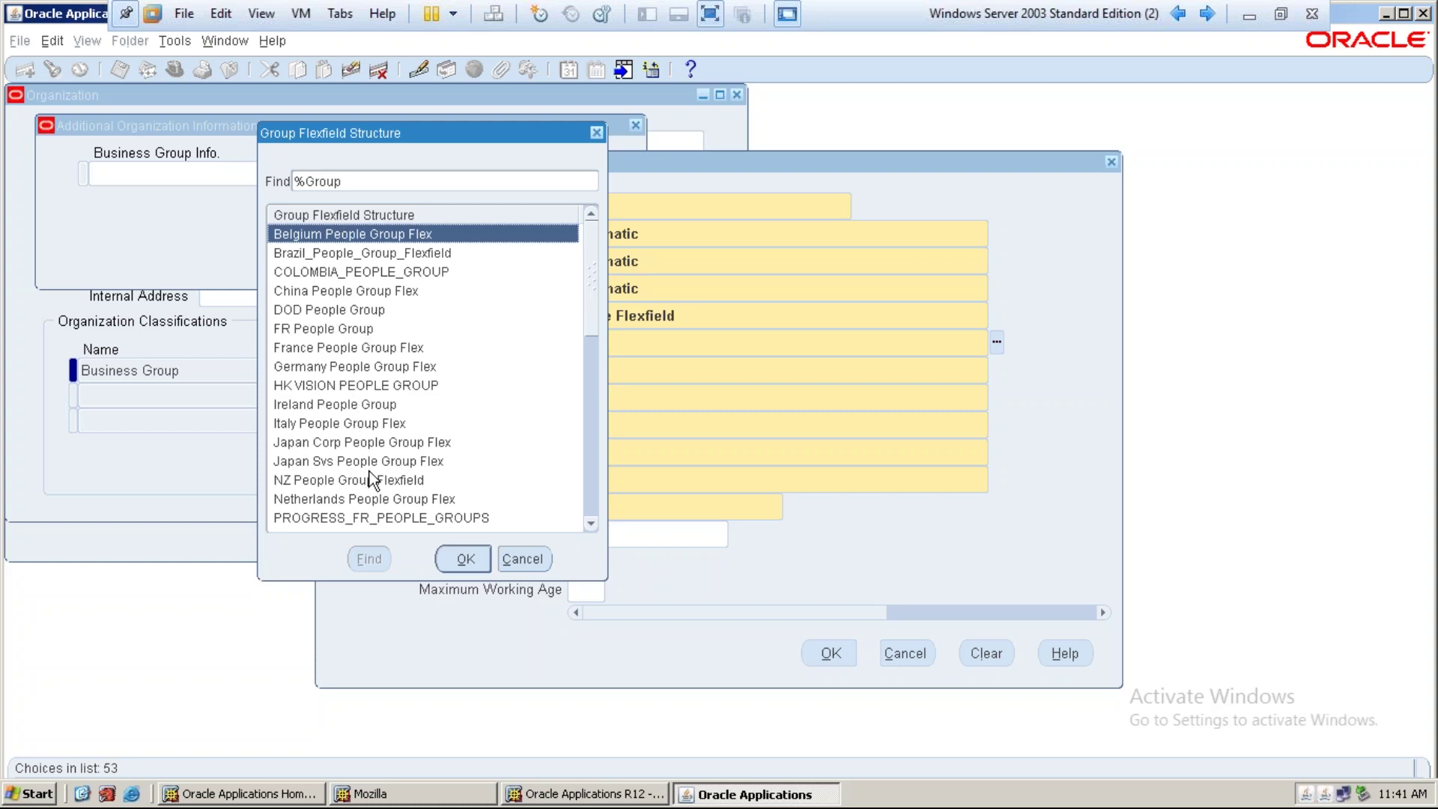
pyautogui.scroll(-2, 371, 470)
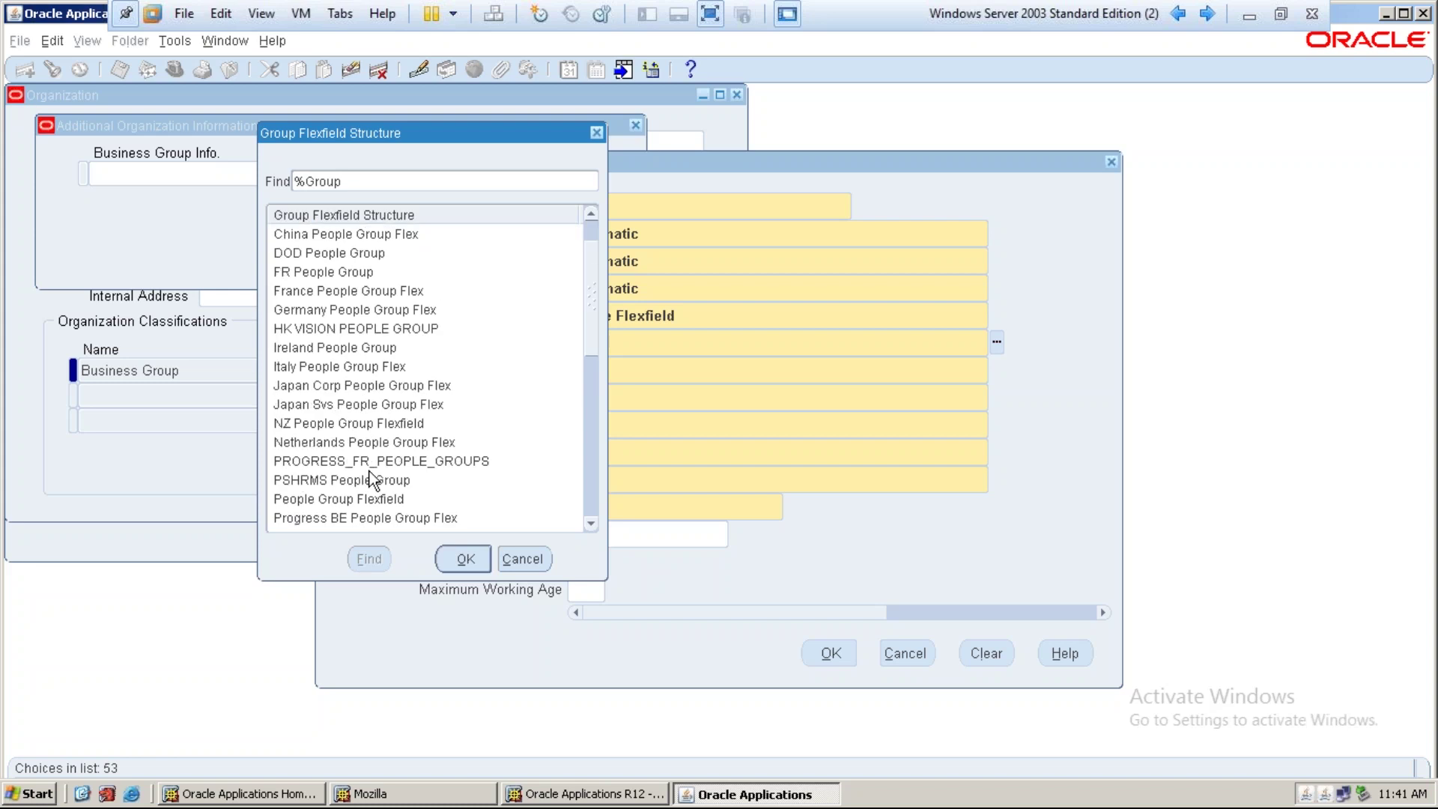
pyautogui.click(365, 442)
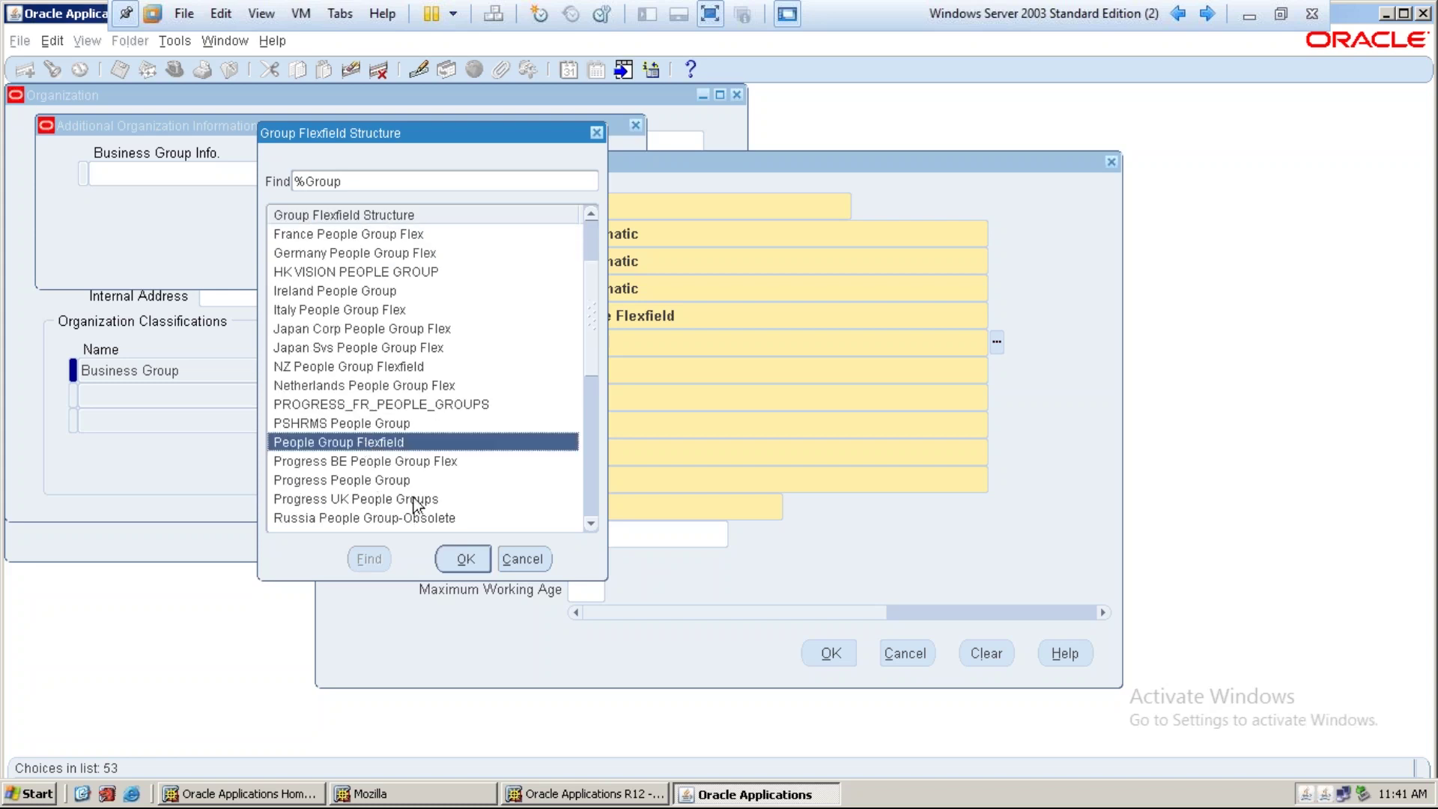
pyautogui.click(465, 558)
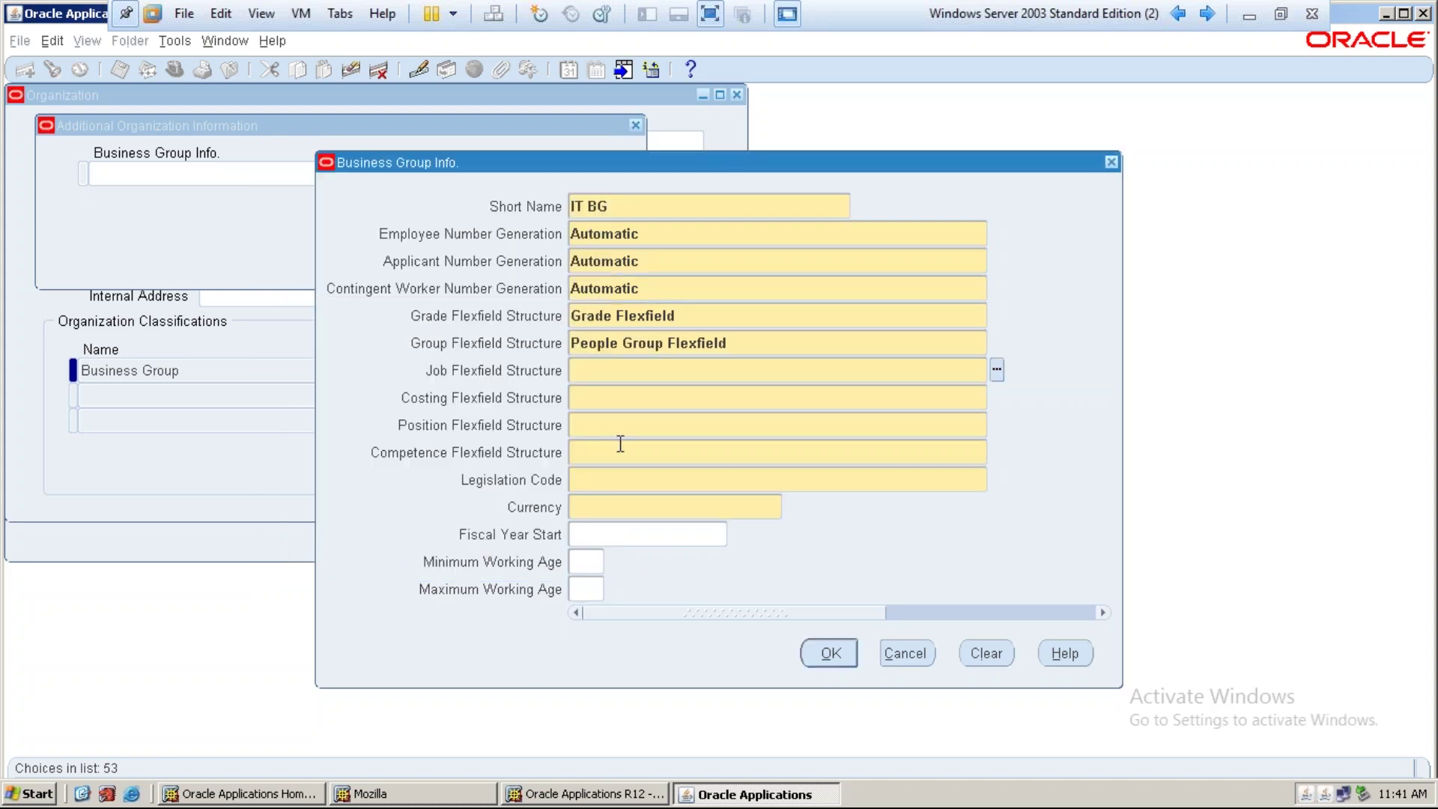
# Set the Job, Cost Allocation, Position and Competence flexfields as the business group structures
pyautogui.write('job')
pyautogui.press('Tab')
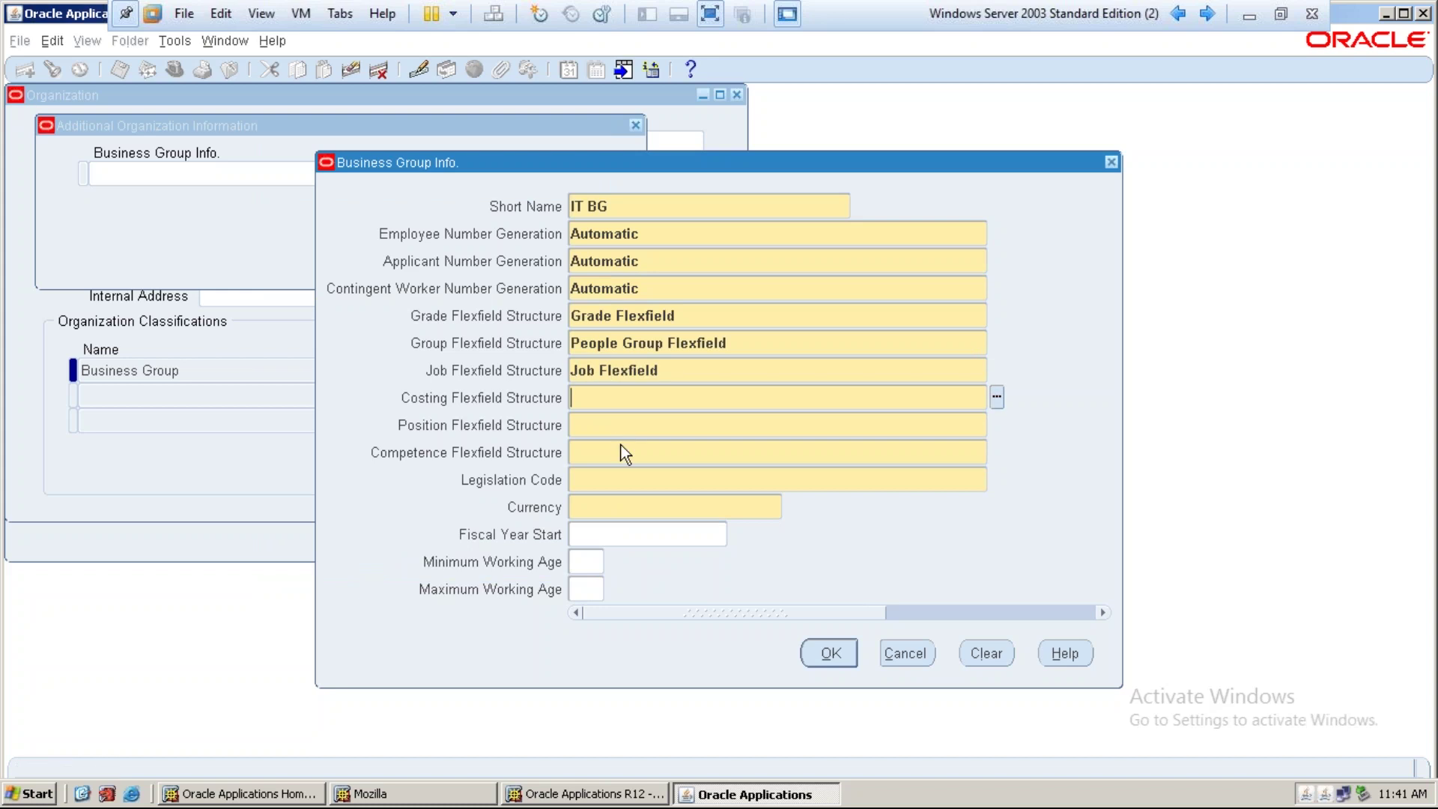
pyautogui.write('costing')
pyautogui.press('Tab')
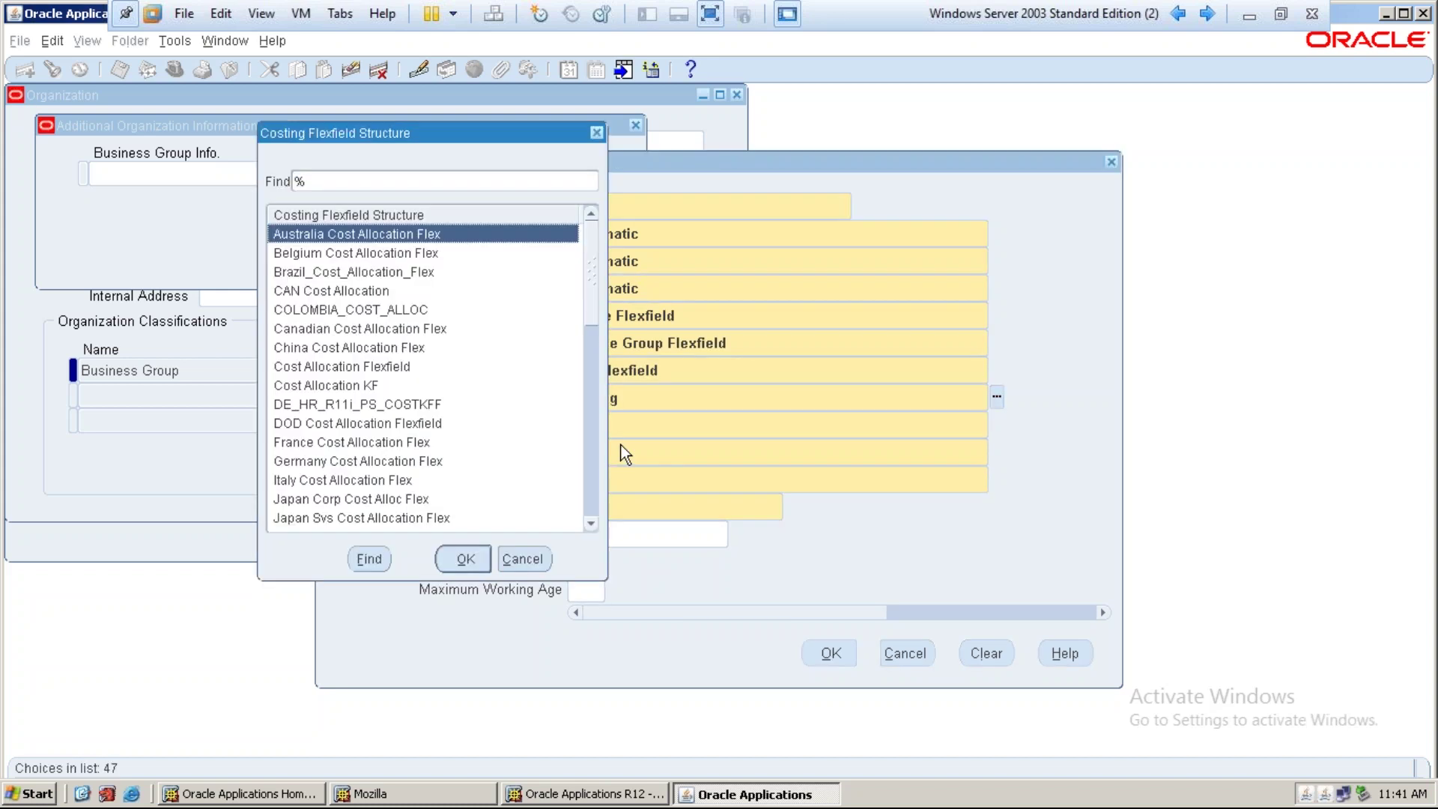
pyautogui.click(330, 367)
pyautogui.click(345, 386)
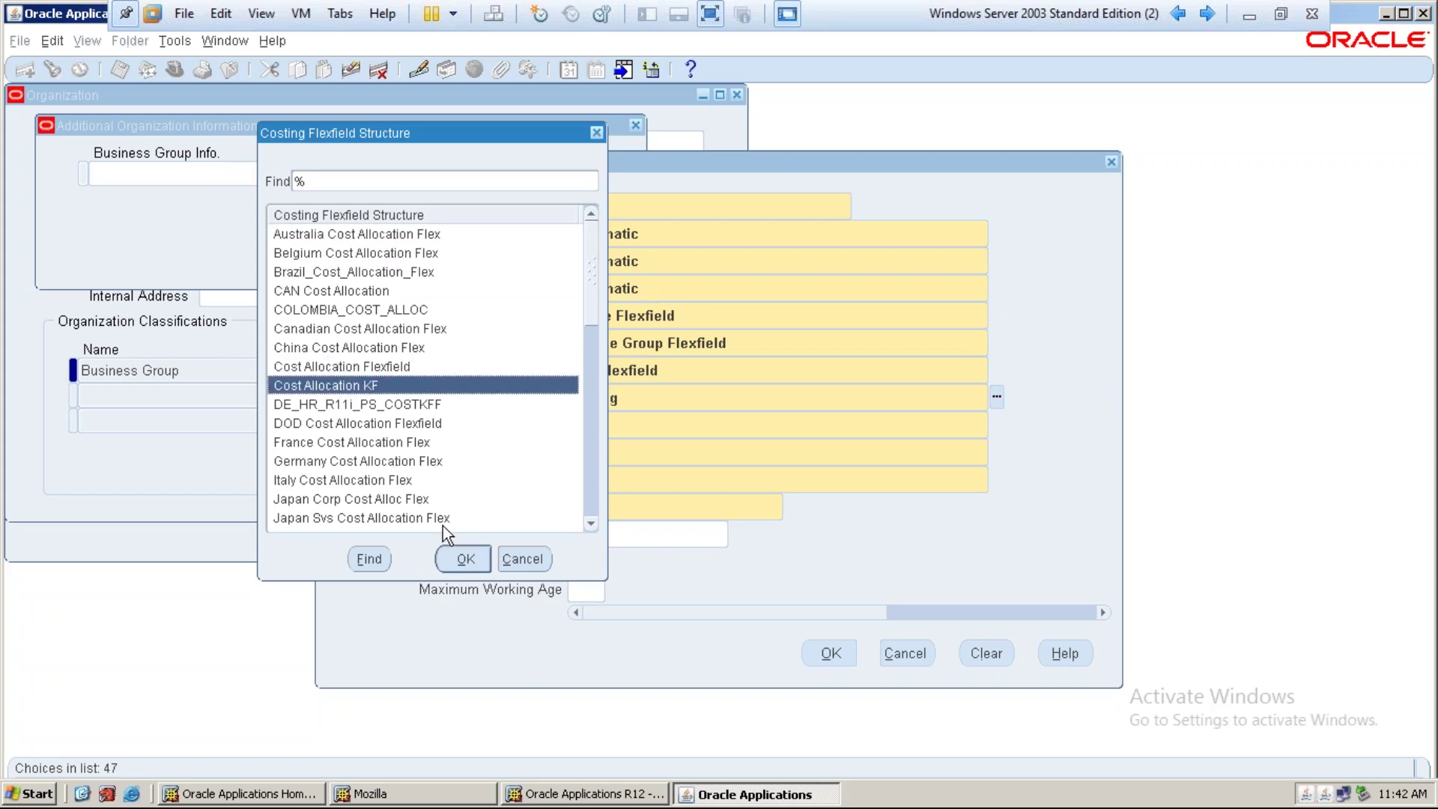
pyautogui.click(381, 366)
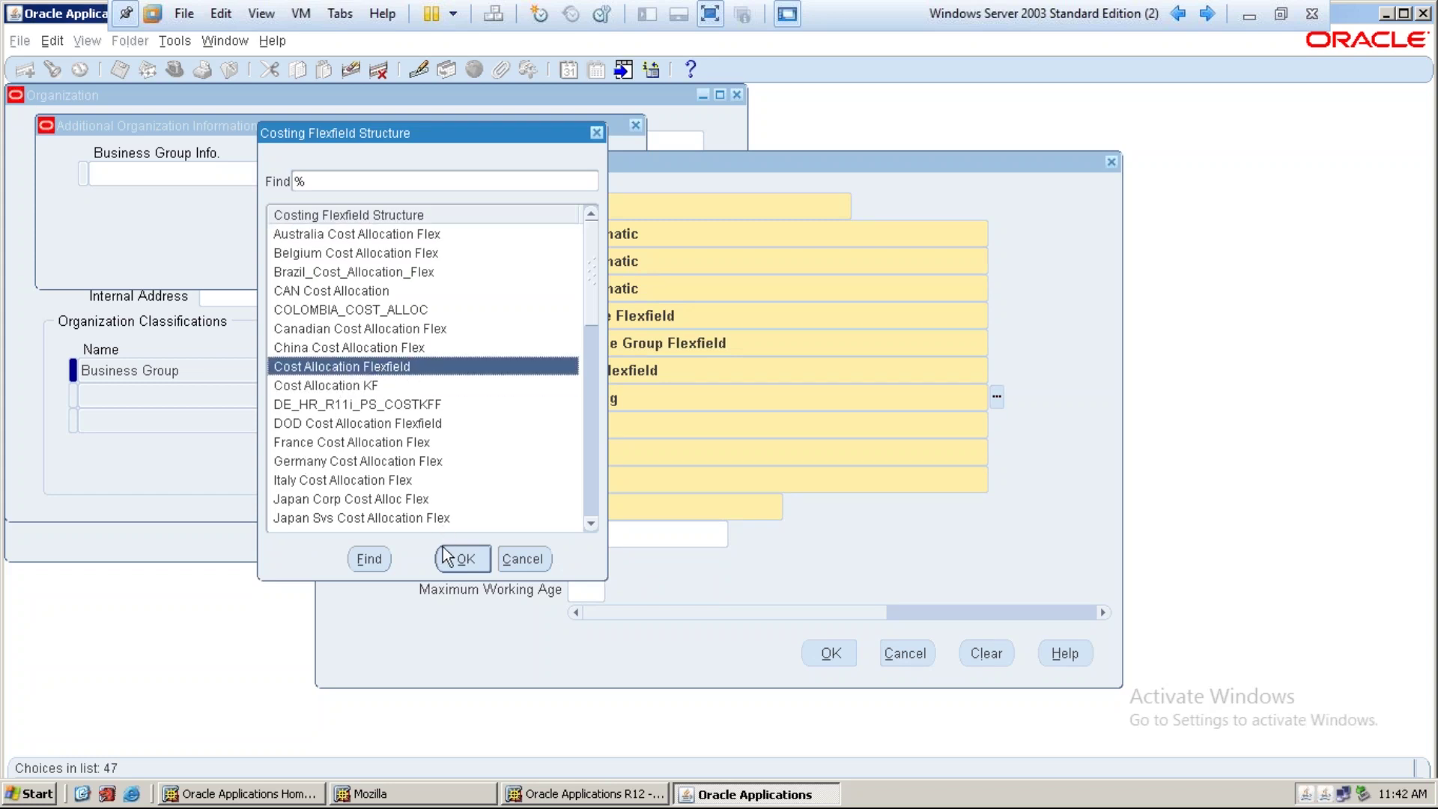
pyautogui.click(452, 555)
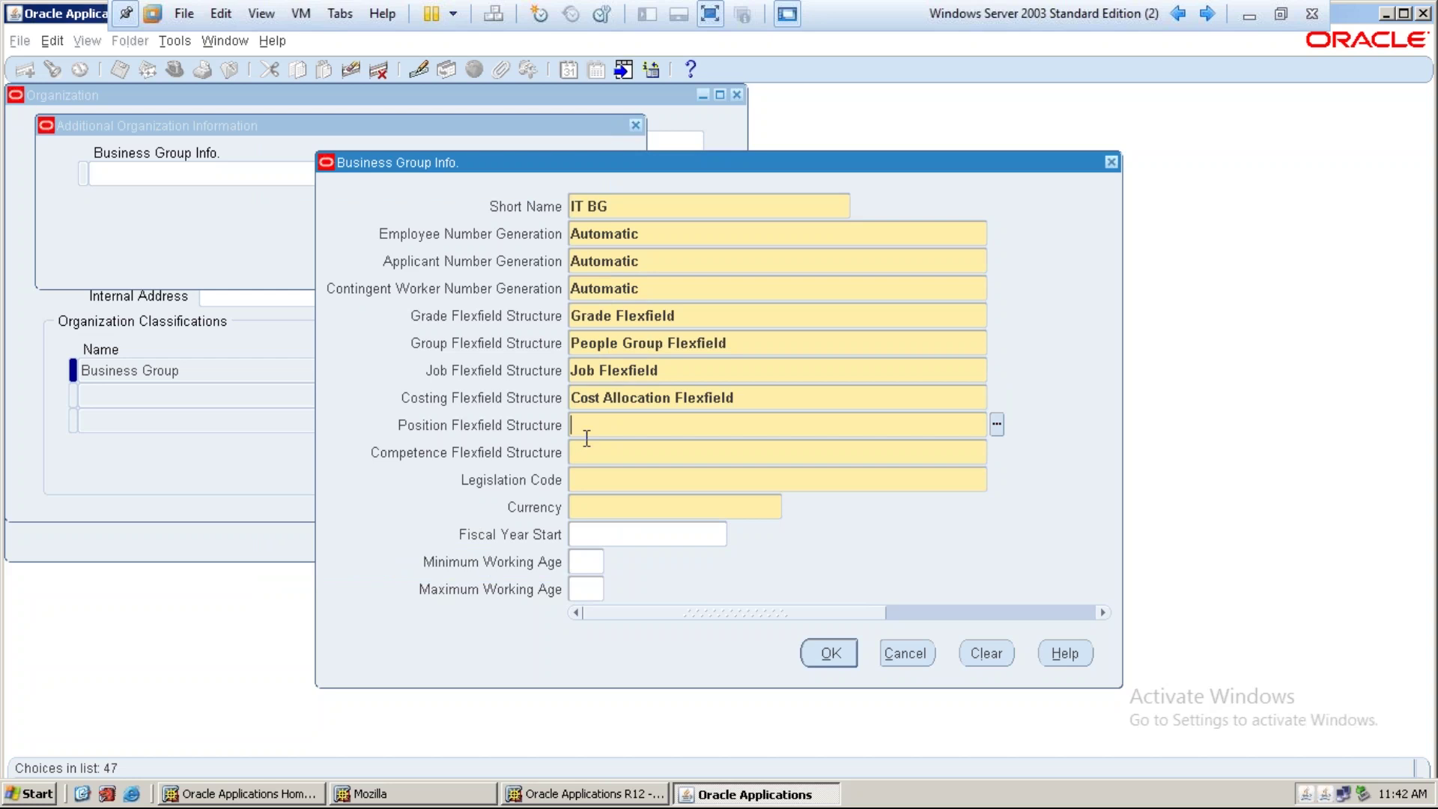
pyautogui.write('position')
pyautogui.press('Tab')
pyautogui.press('Return')
pyautogui.write('Competenc')
pyautogui.press('Tab')
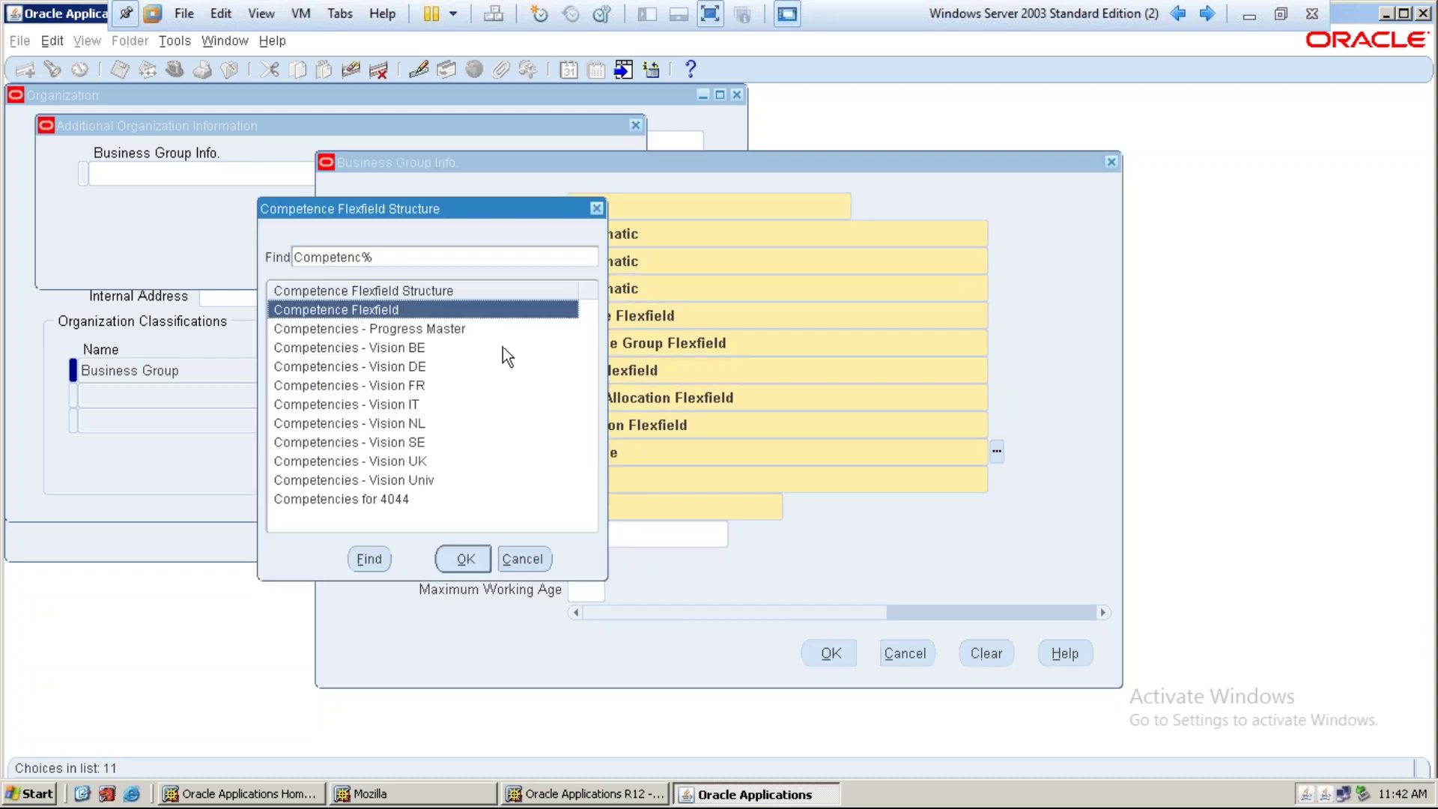
pyautogui.click(464, 560)
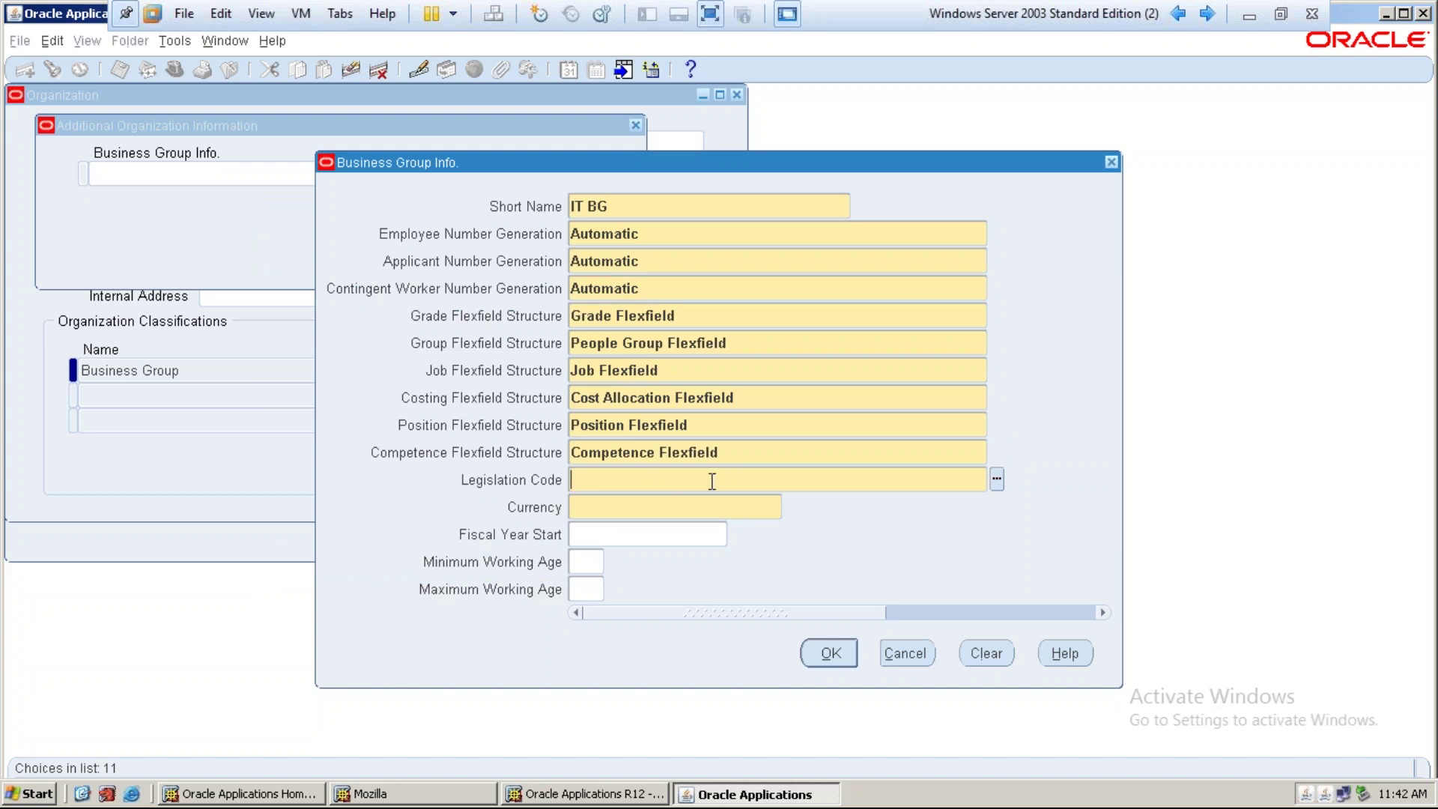
# Set legislation code United States, currency USD and fiscal year start 01-JAN-2017
pyautogui.write('U')
pyautogui.press('Tab')
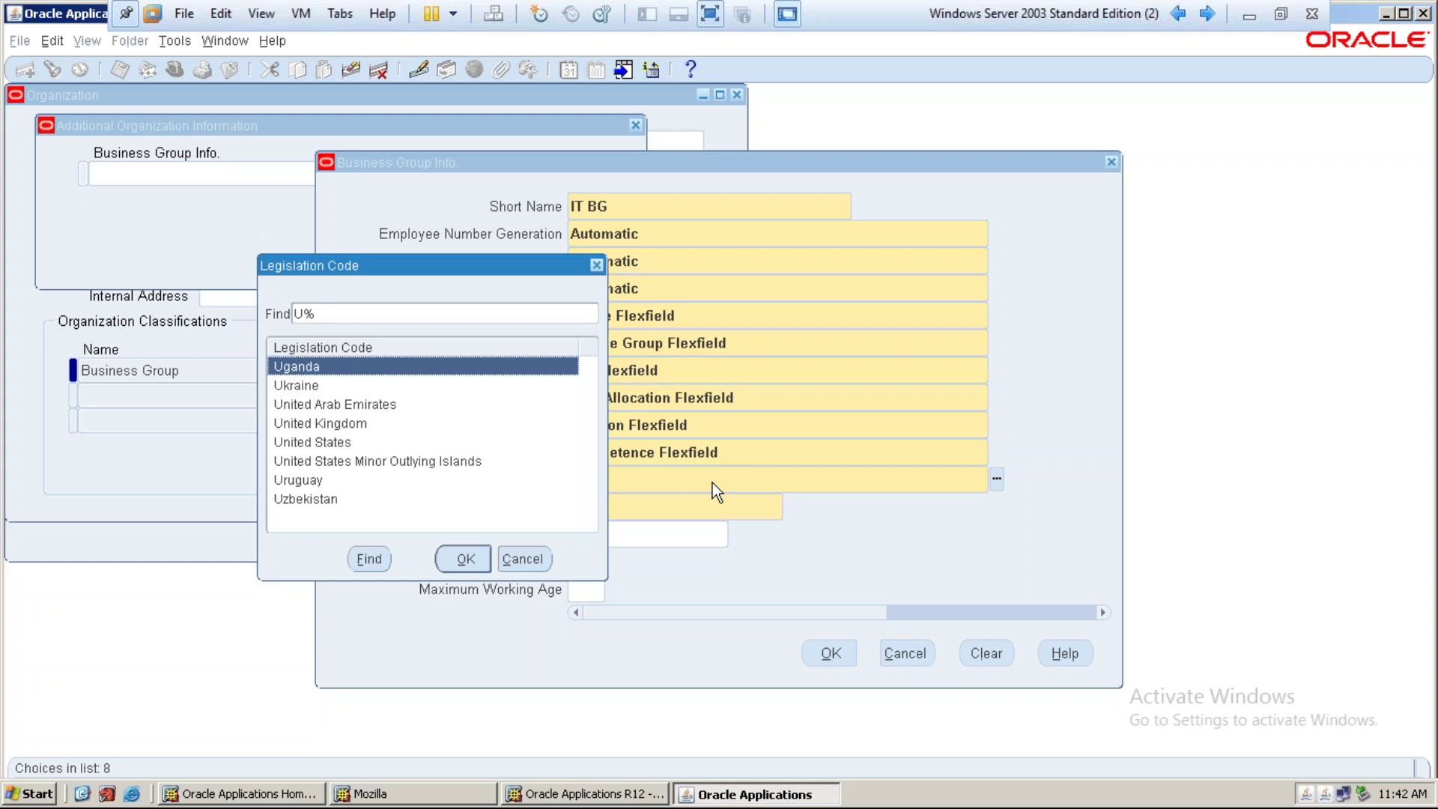
pyautogui.press('Down')
pyautogui.press('Down')
pyautogui.press('Down')
pyautogui.press('Down')
pyautogui.press('Return')
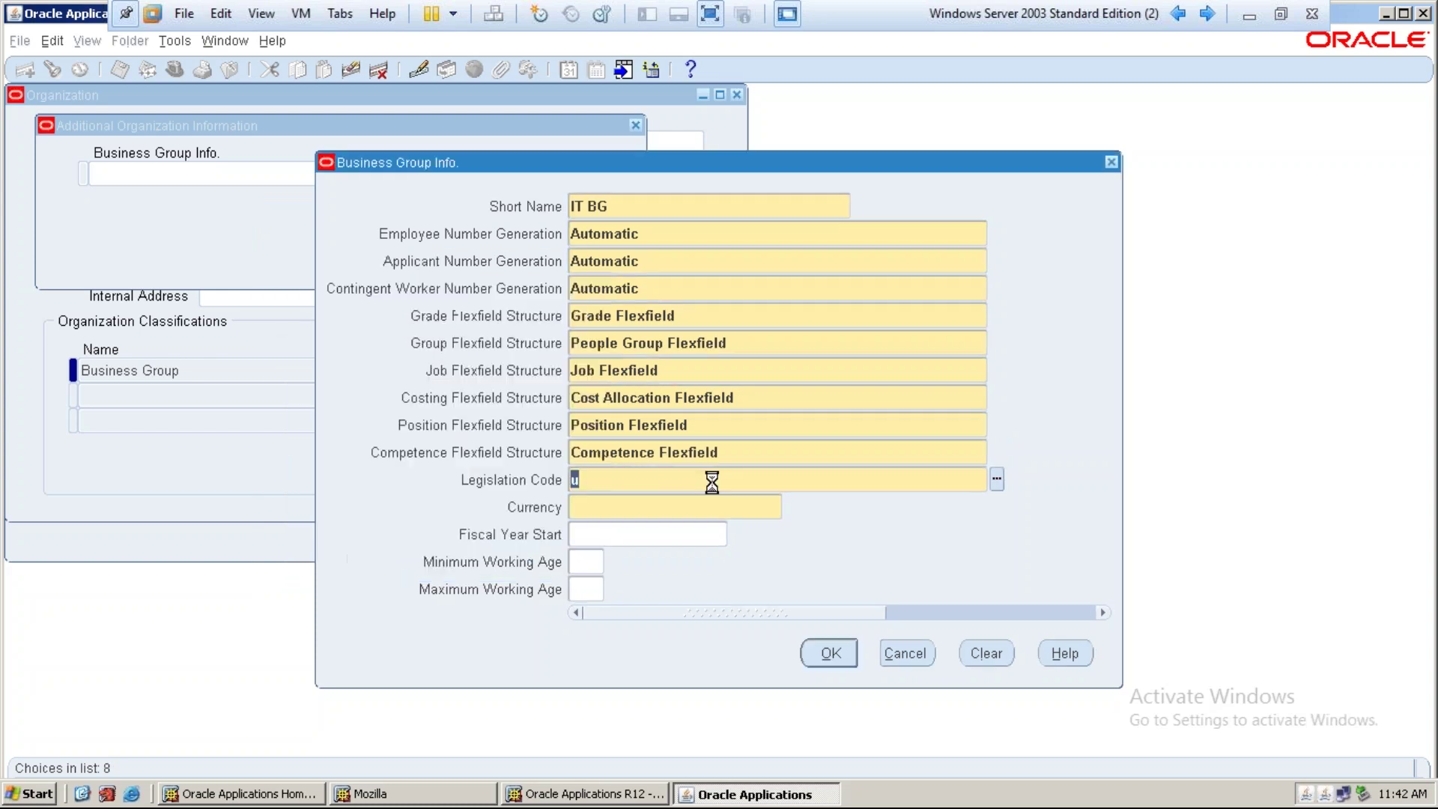
pyautogui.write('USD')
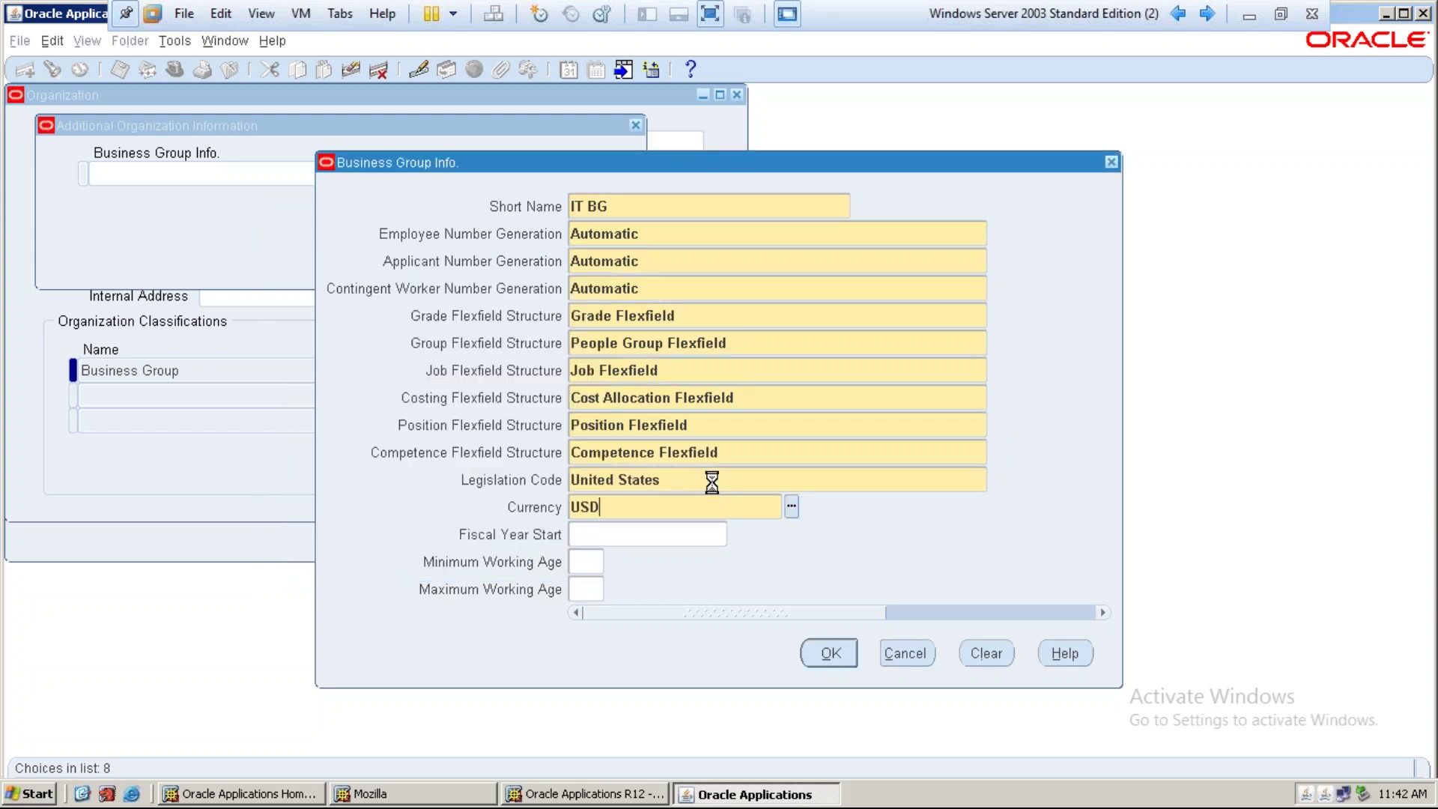
pyautogui.press('Tab')
pyautogui.write('2017')
pyautogui.press('Tab')
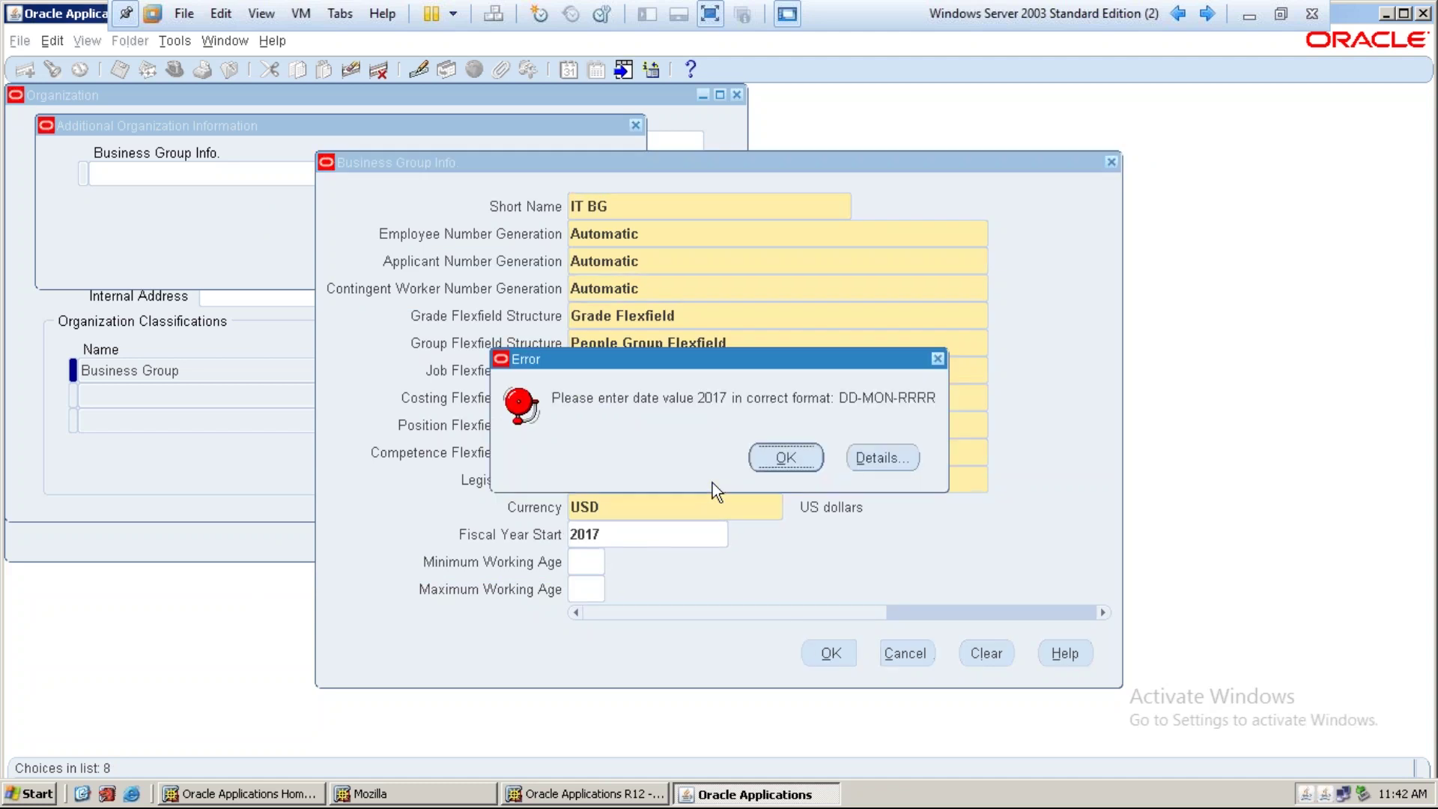
pyautogui.press('Return')
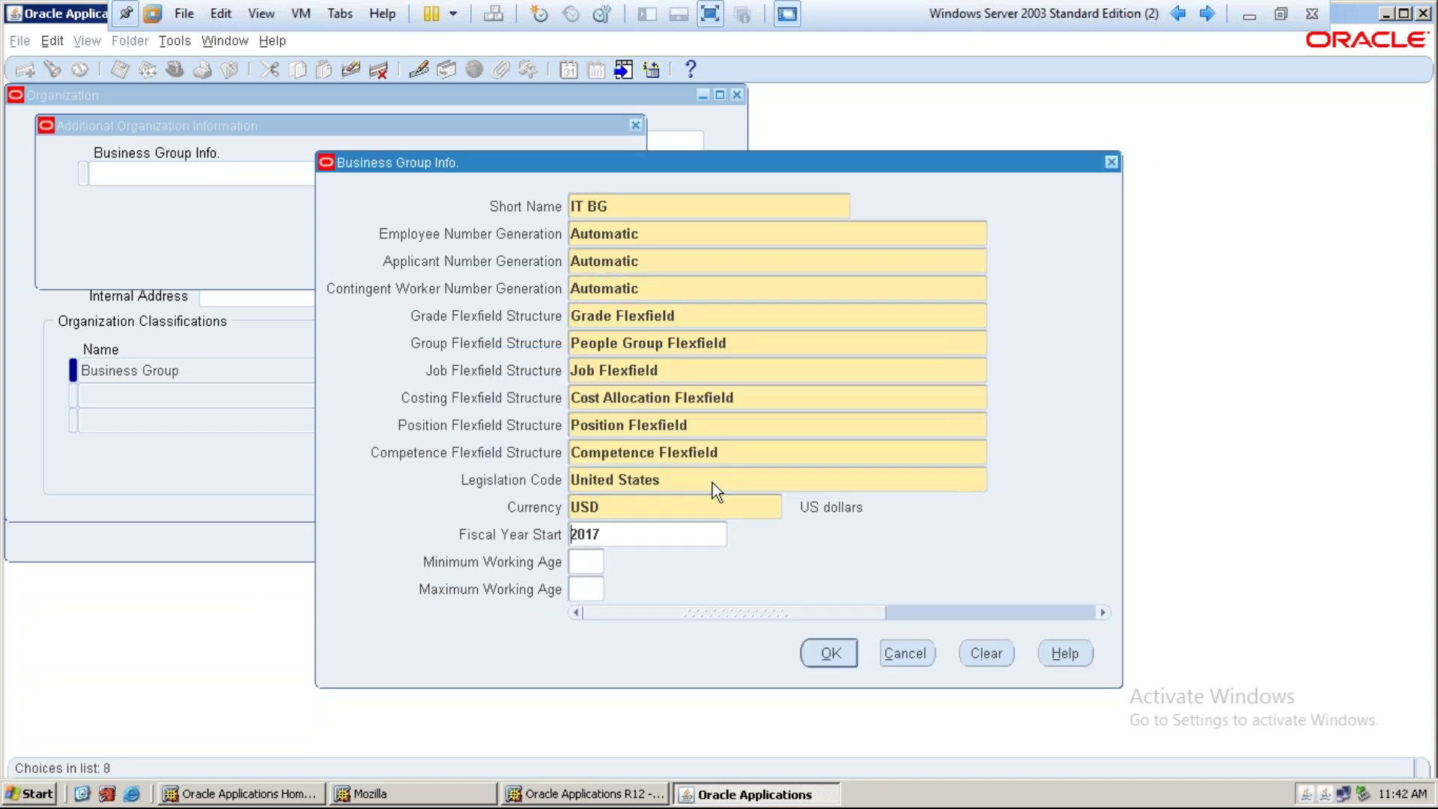
pyautogui.press('Delete')
pyautogui.press('Delete')
pyautogui.press('Delete')
pyautogui.press('Delete')
pyautogui.write('01-jan-2017')
pyautogui.press('Tab')
# Accept Business Group Info and Additional Organization Information, then save the IT Business Group changes
pyautogui.click(832, 653)
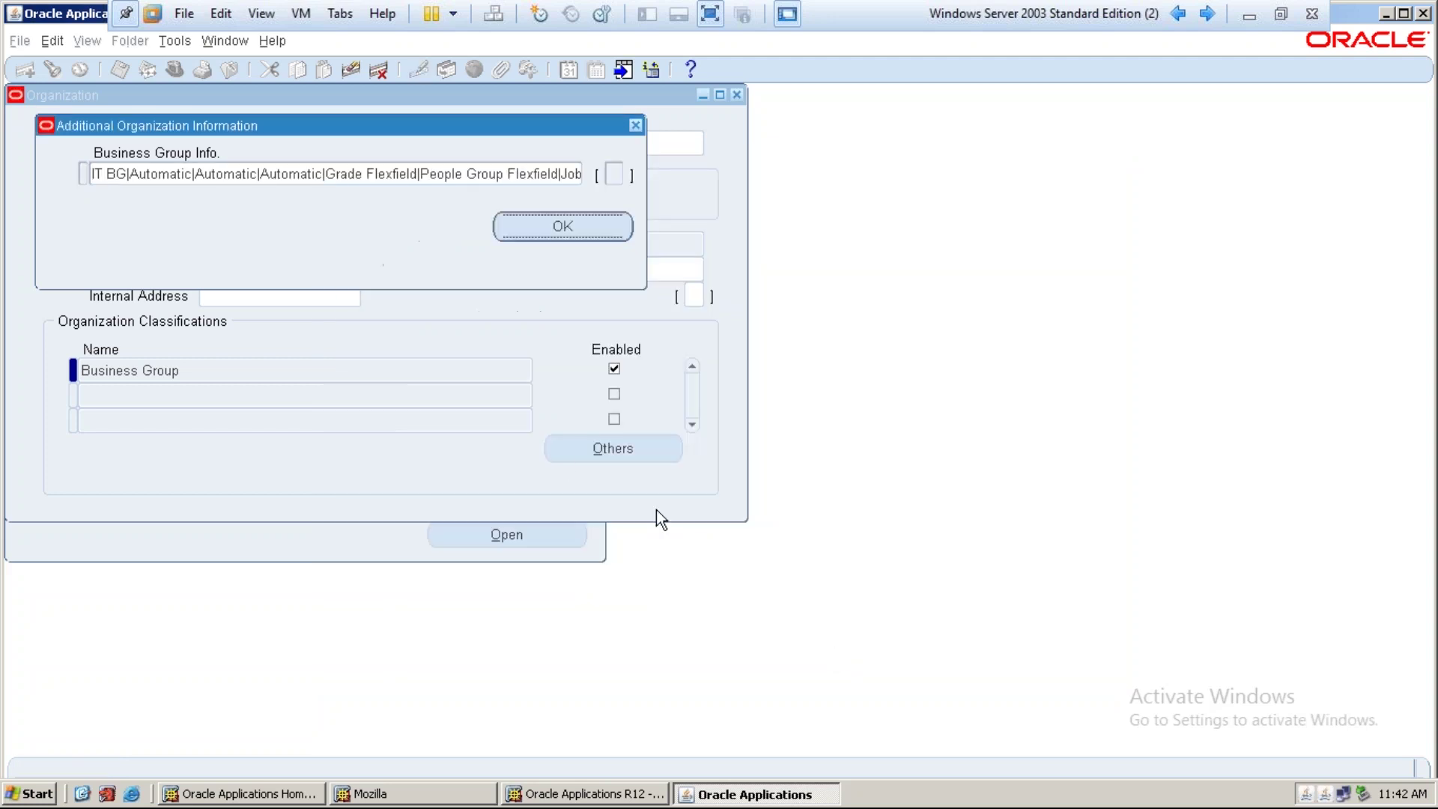
pyautogui.click(553, 228)
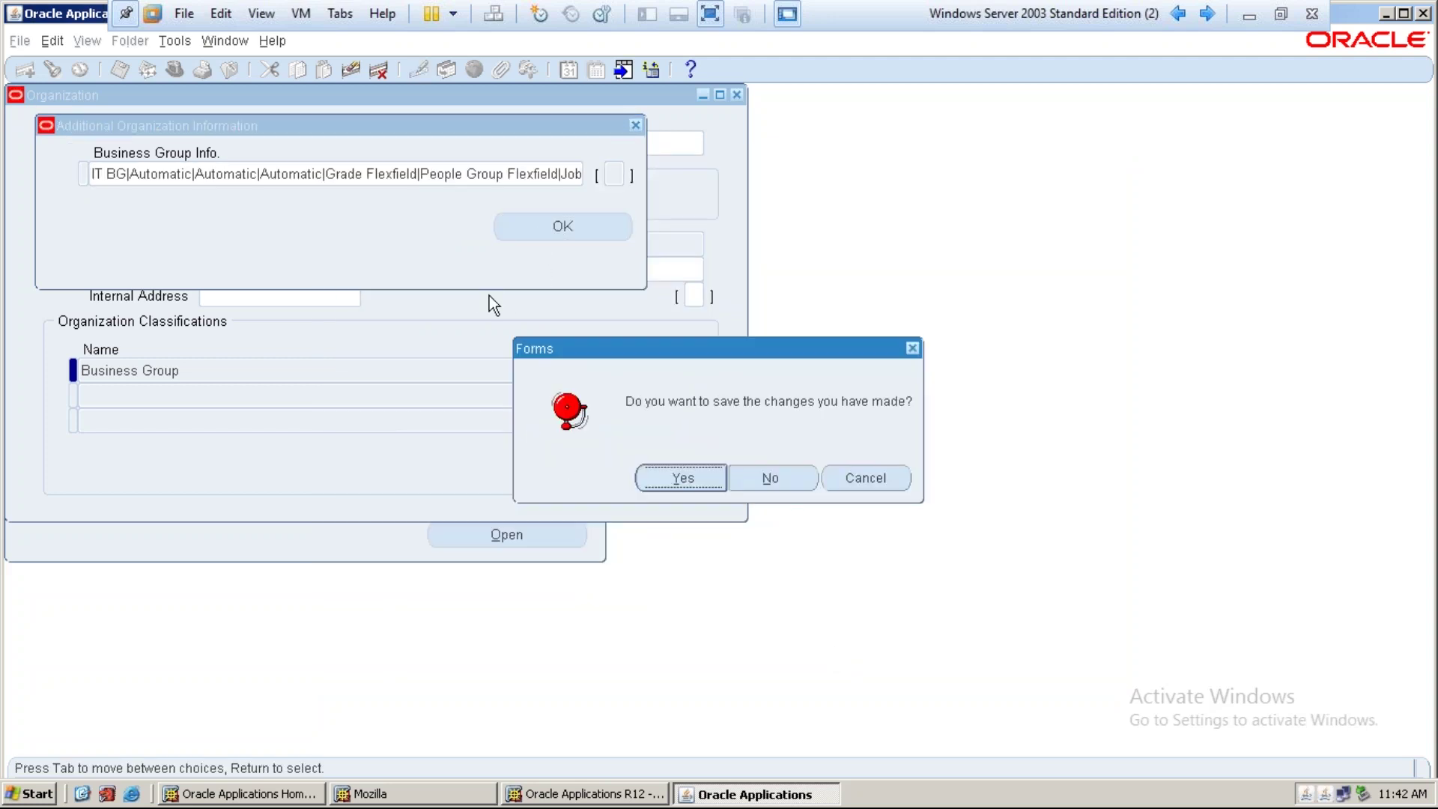
pyautogui.click(668, 472)
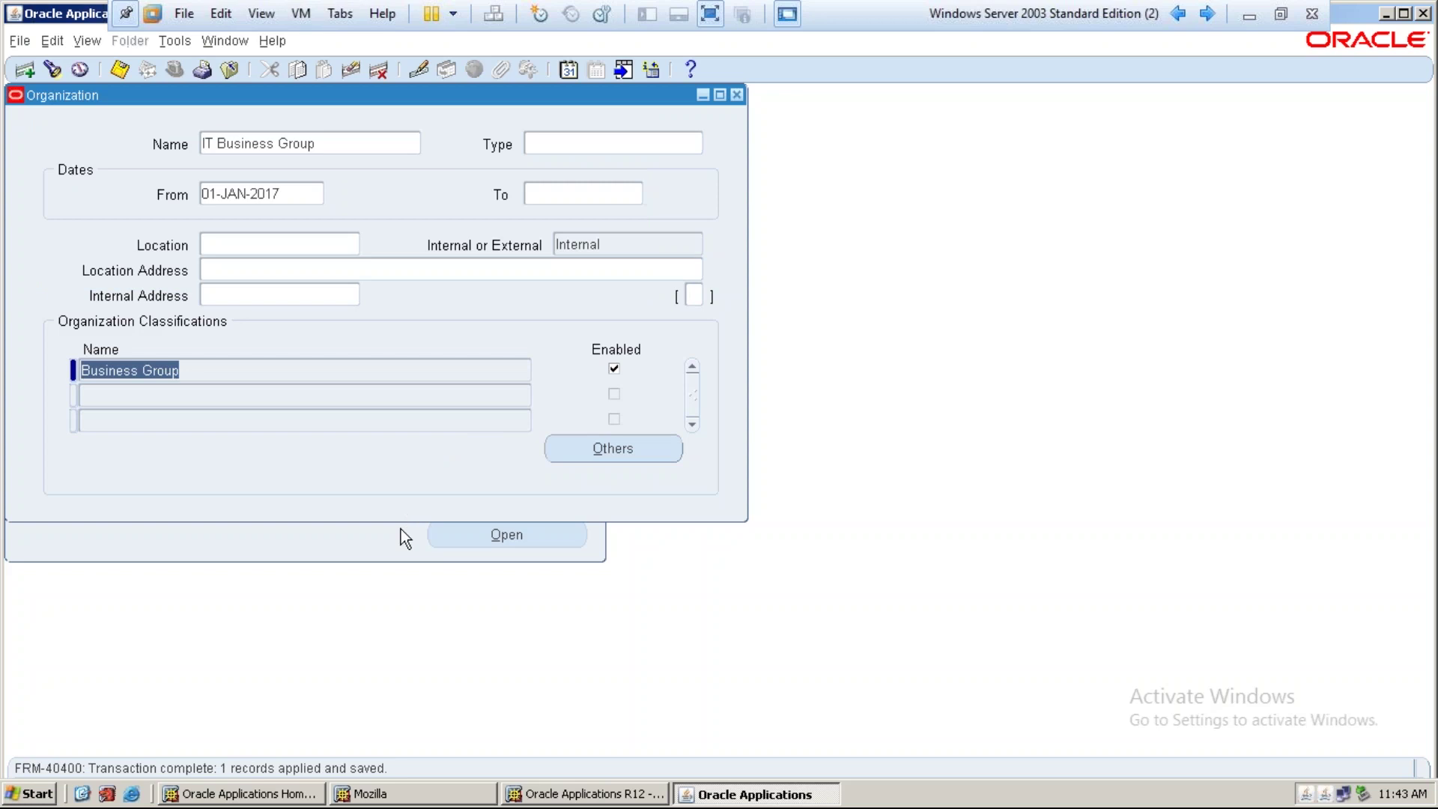
pyautogui.hotkey('ctrl', 's')
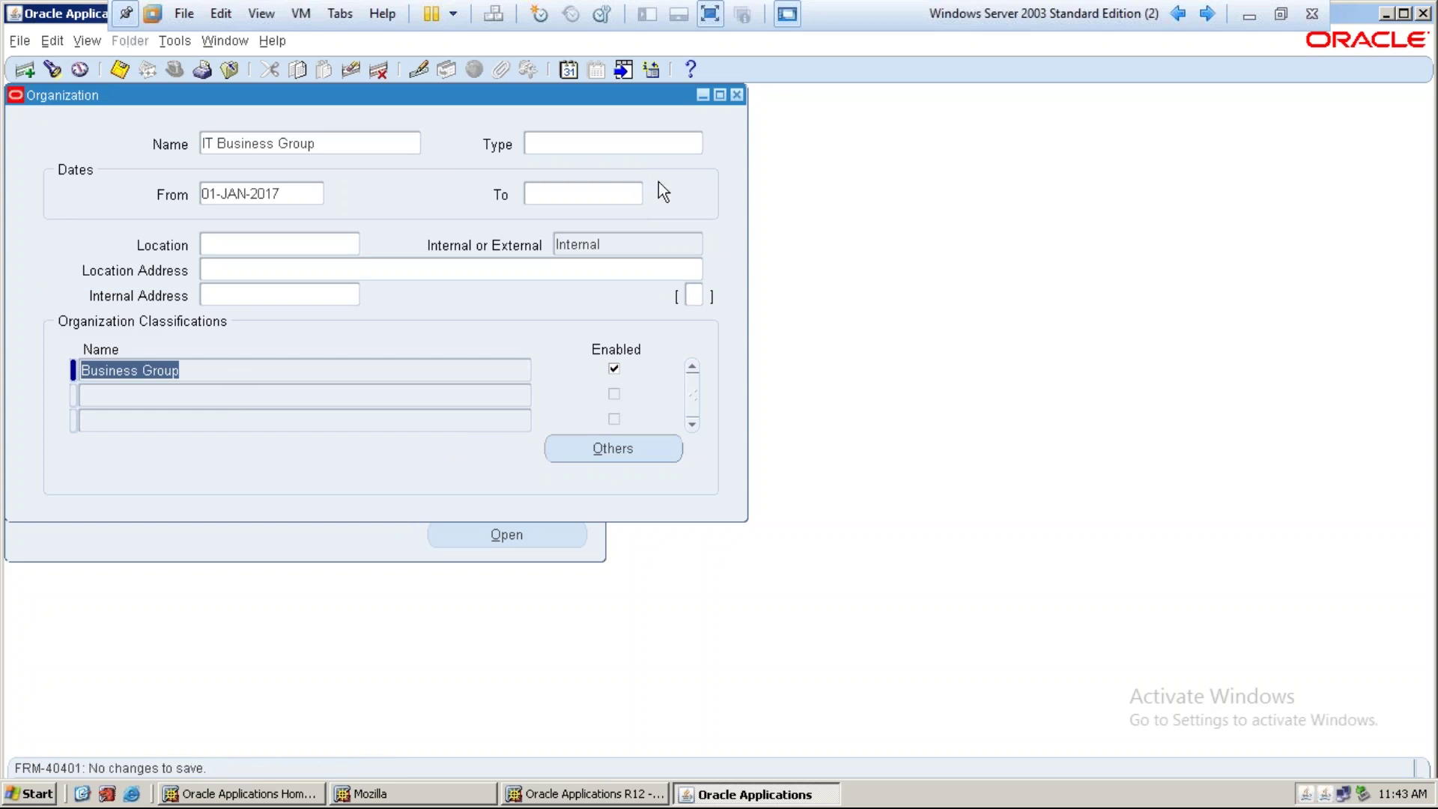
# Close the Organization window and change responsibility to System Administrator
pyautogui.click(737, 95)
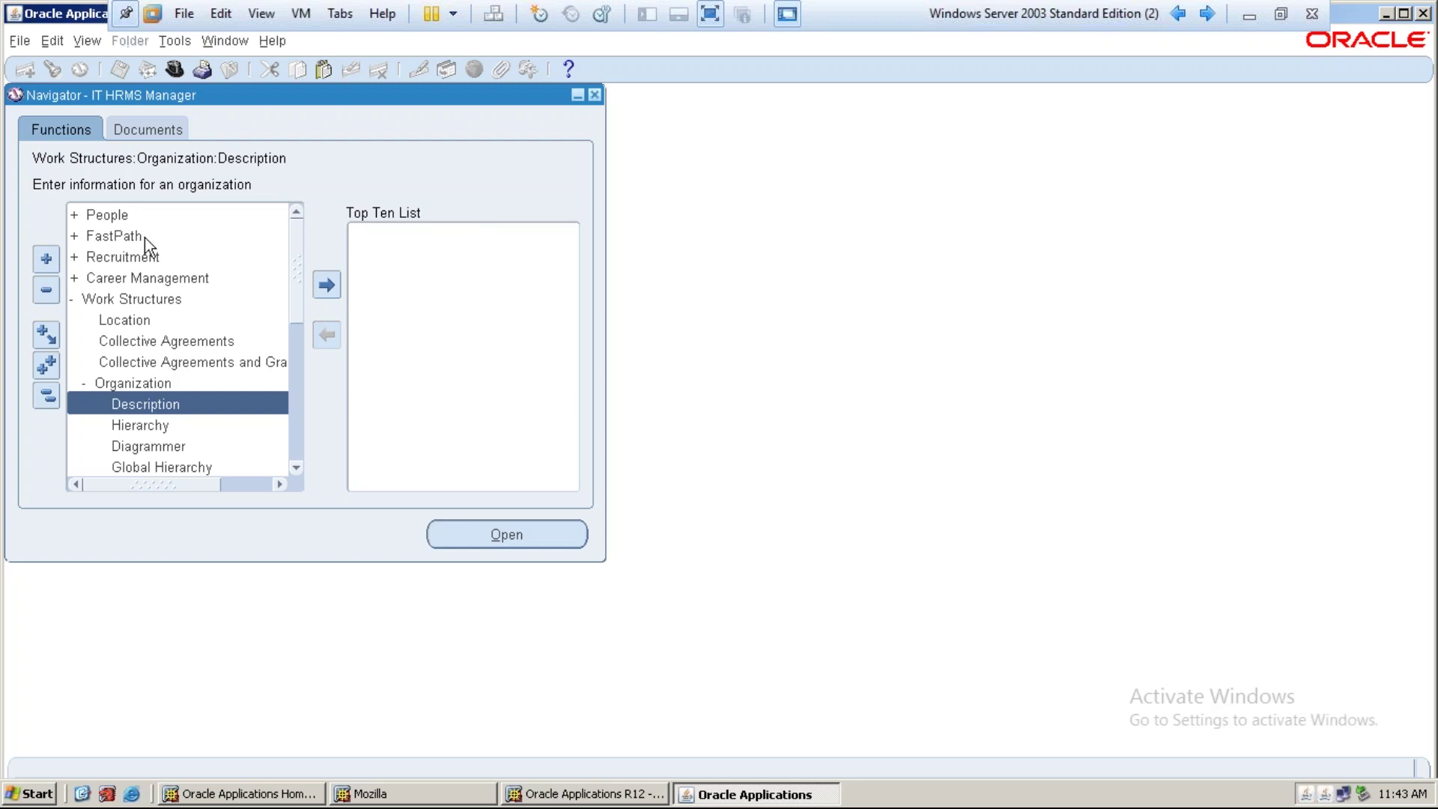
pyautogui.click(172, 68)
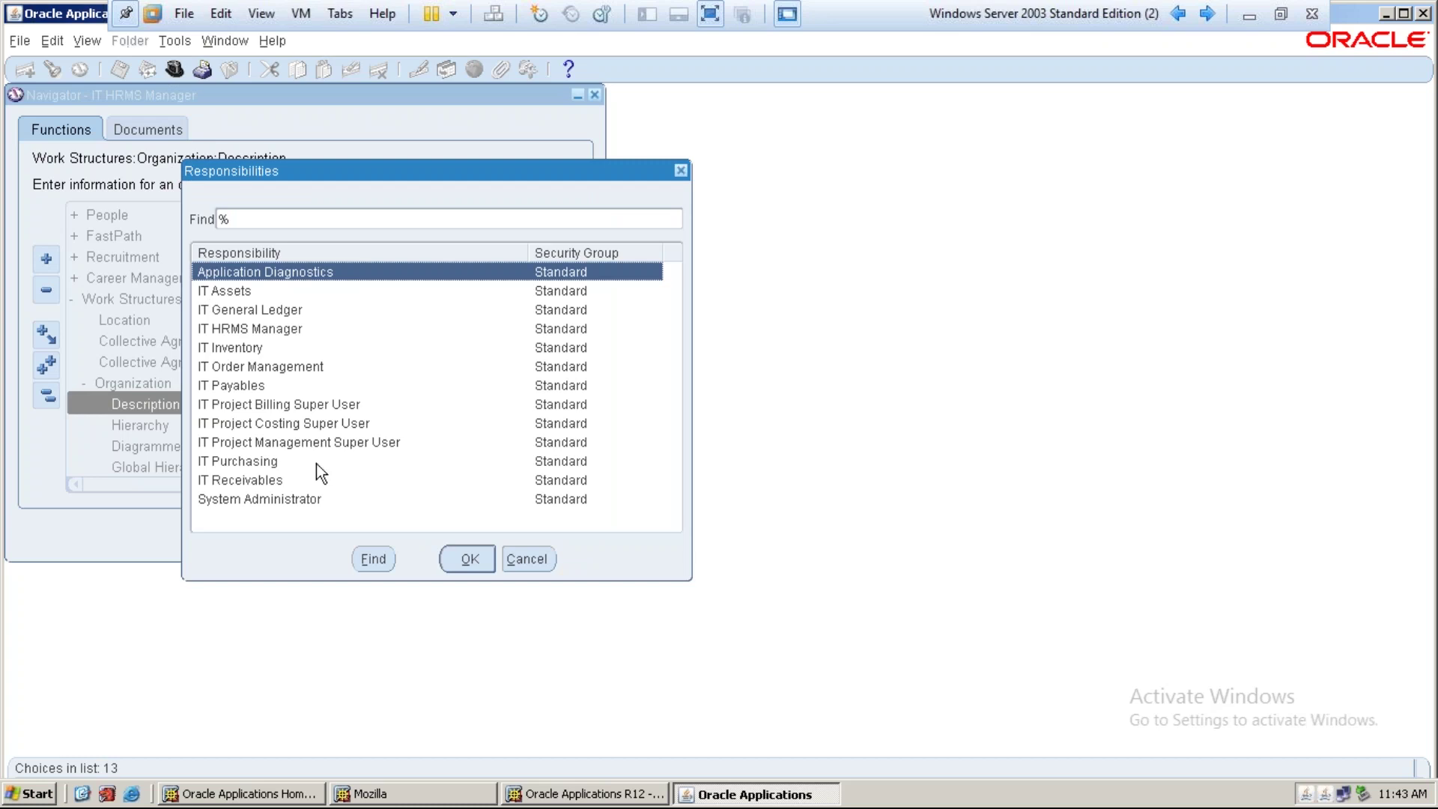
pyautogui.click(298, 500)
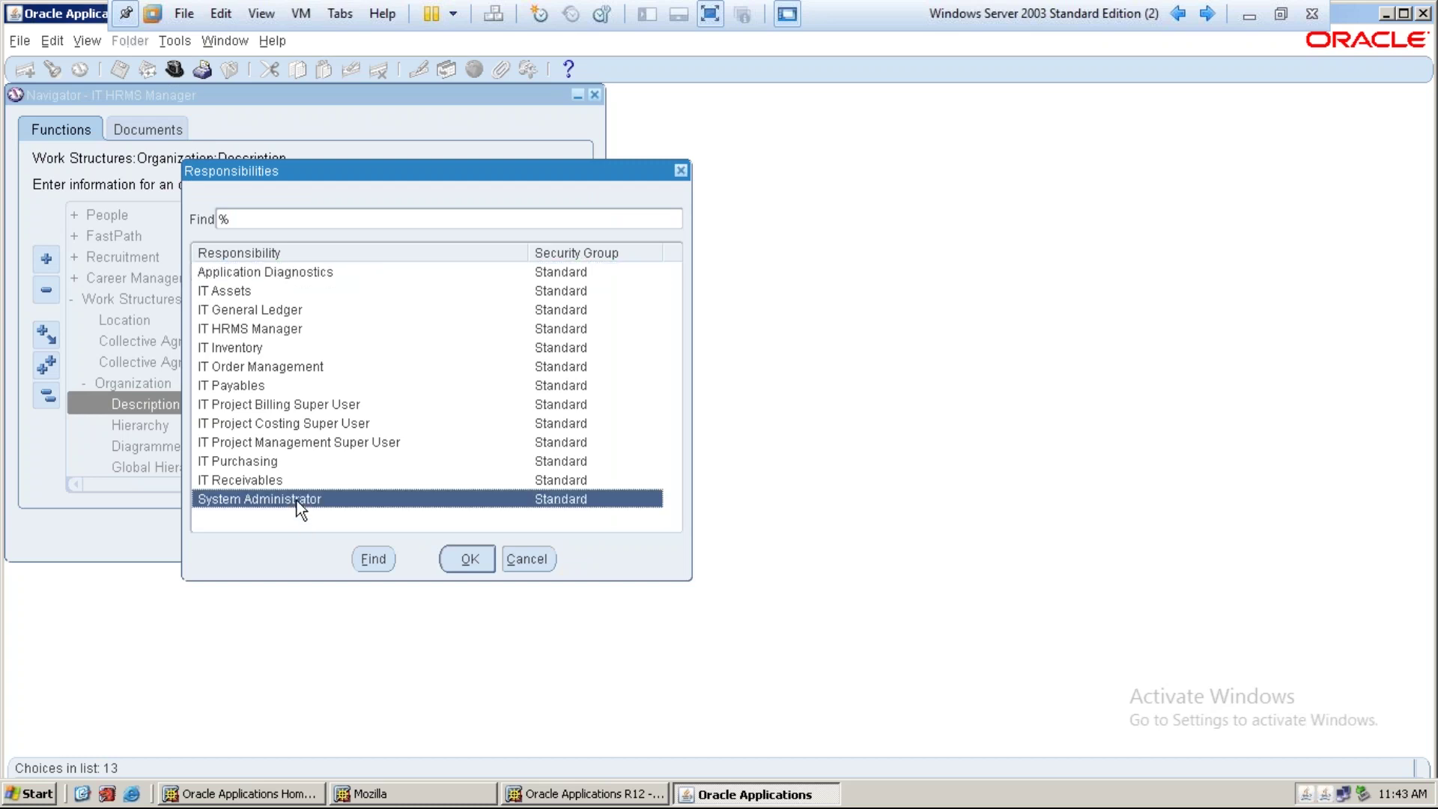
pyautogui.click(469, 559)
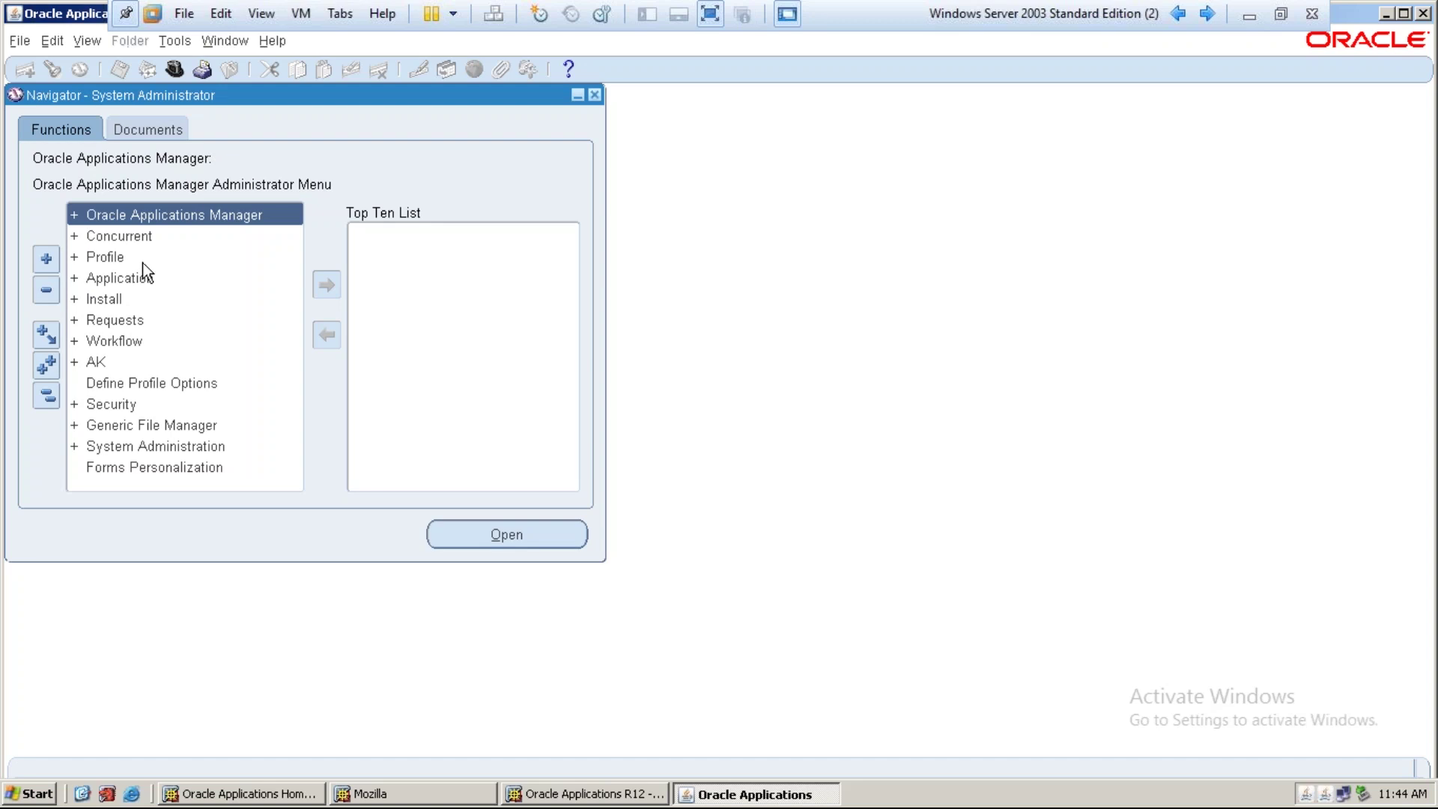
# Open Profile > System and filter by the IT HRMS Manager responsibility
pyautogui.doubleClick(134, 258)
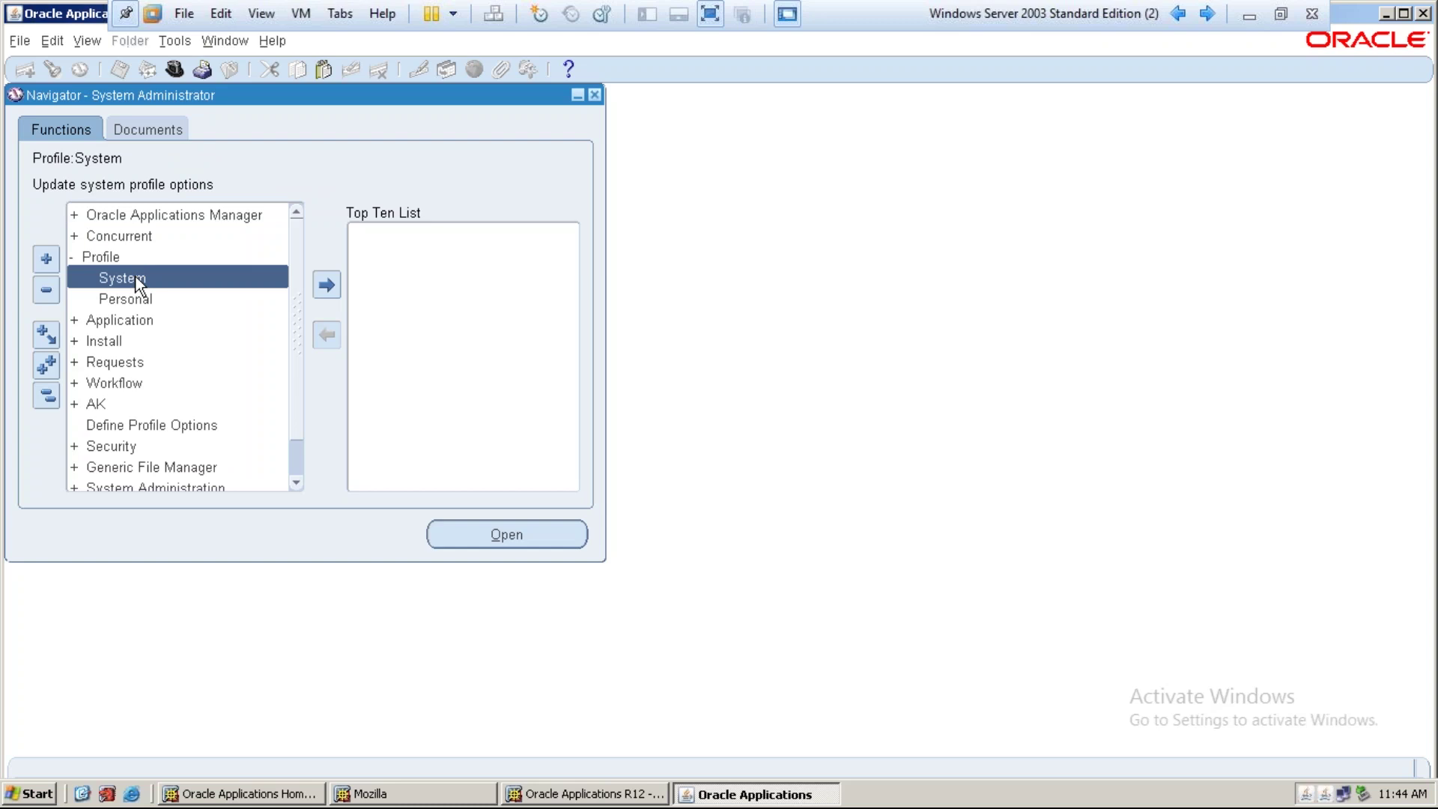
pyautogui.doubleClick(137, 277)
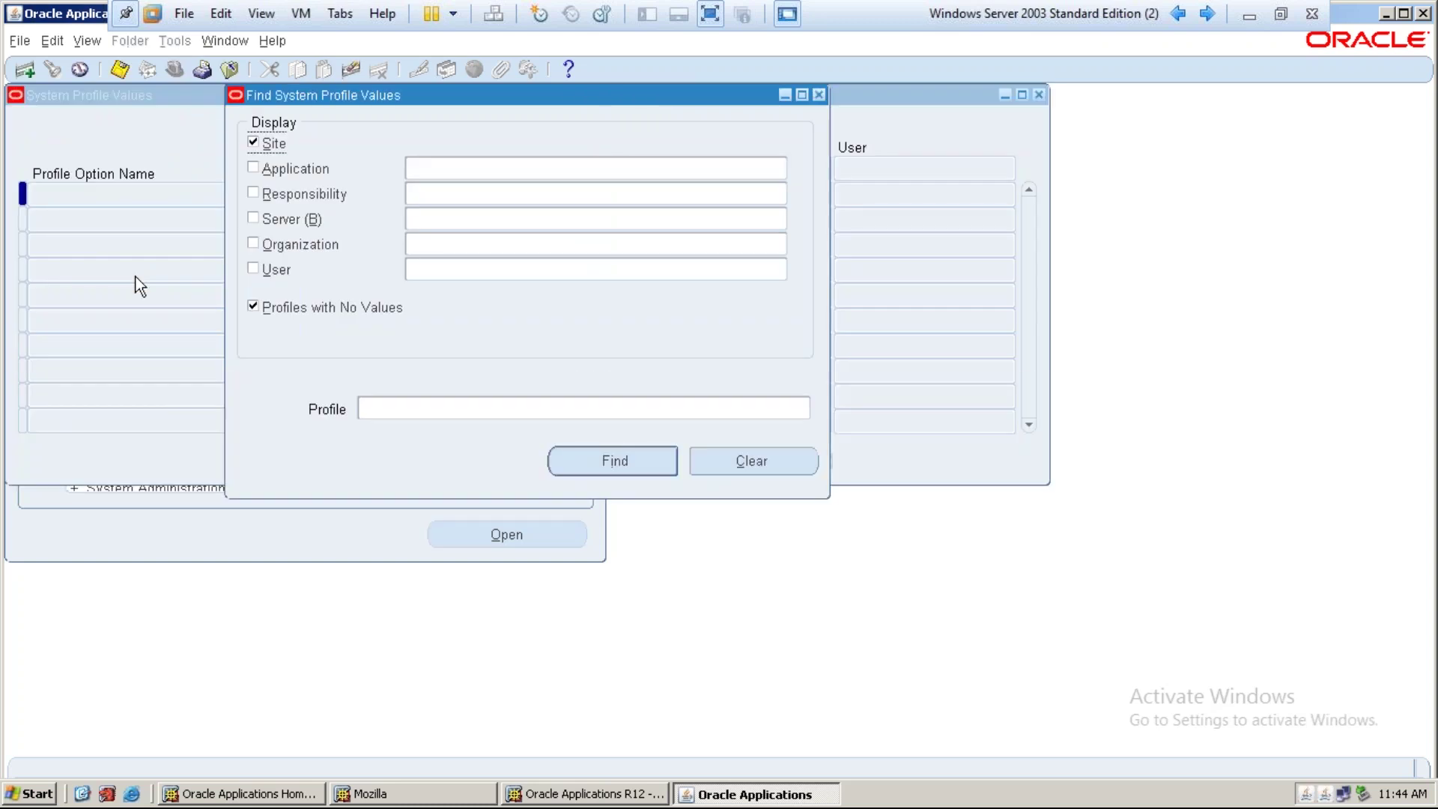
pyautogui.click(299, 199)
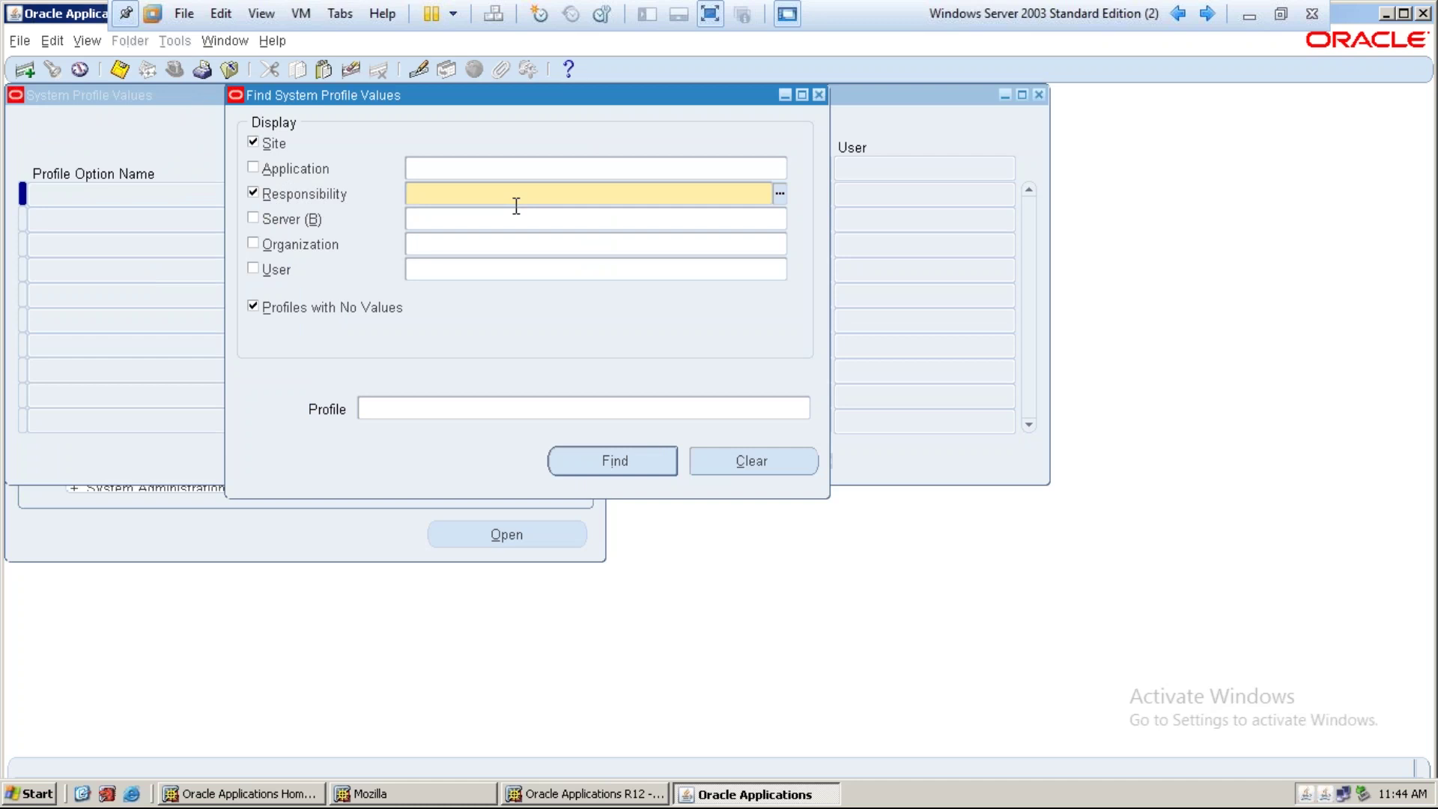
pyautogui.write('it hrms')
pyautogui.press('Tab')
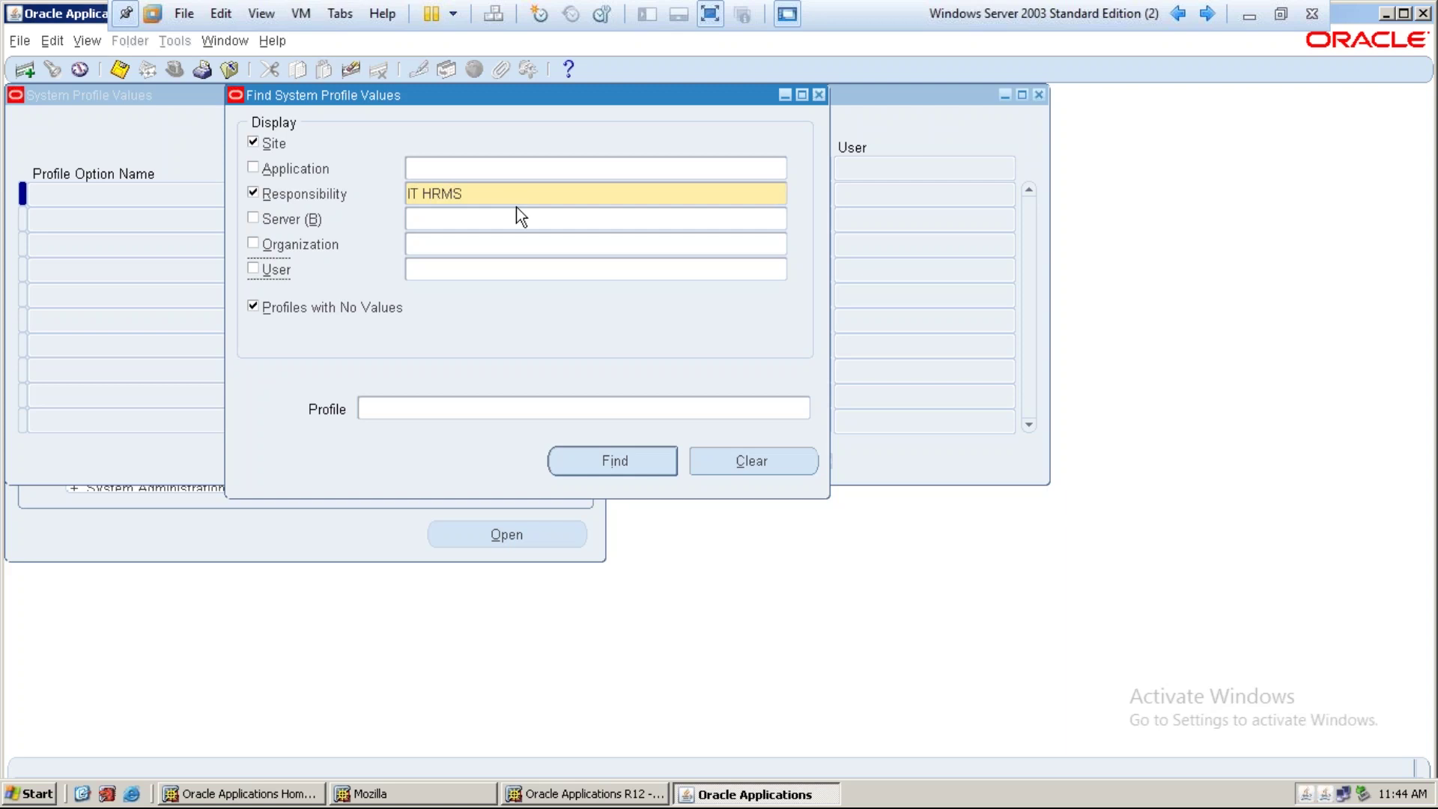
pyautogui.click(501, 192)
pyautogui.click(500, 192)
pyautogui.write('man')
pyautogui.press('Tab')
# Select the HR:Business Group profile and display its values
pyautogui.click(470, 411)
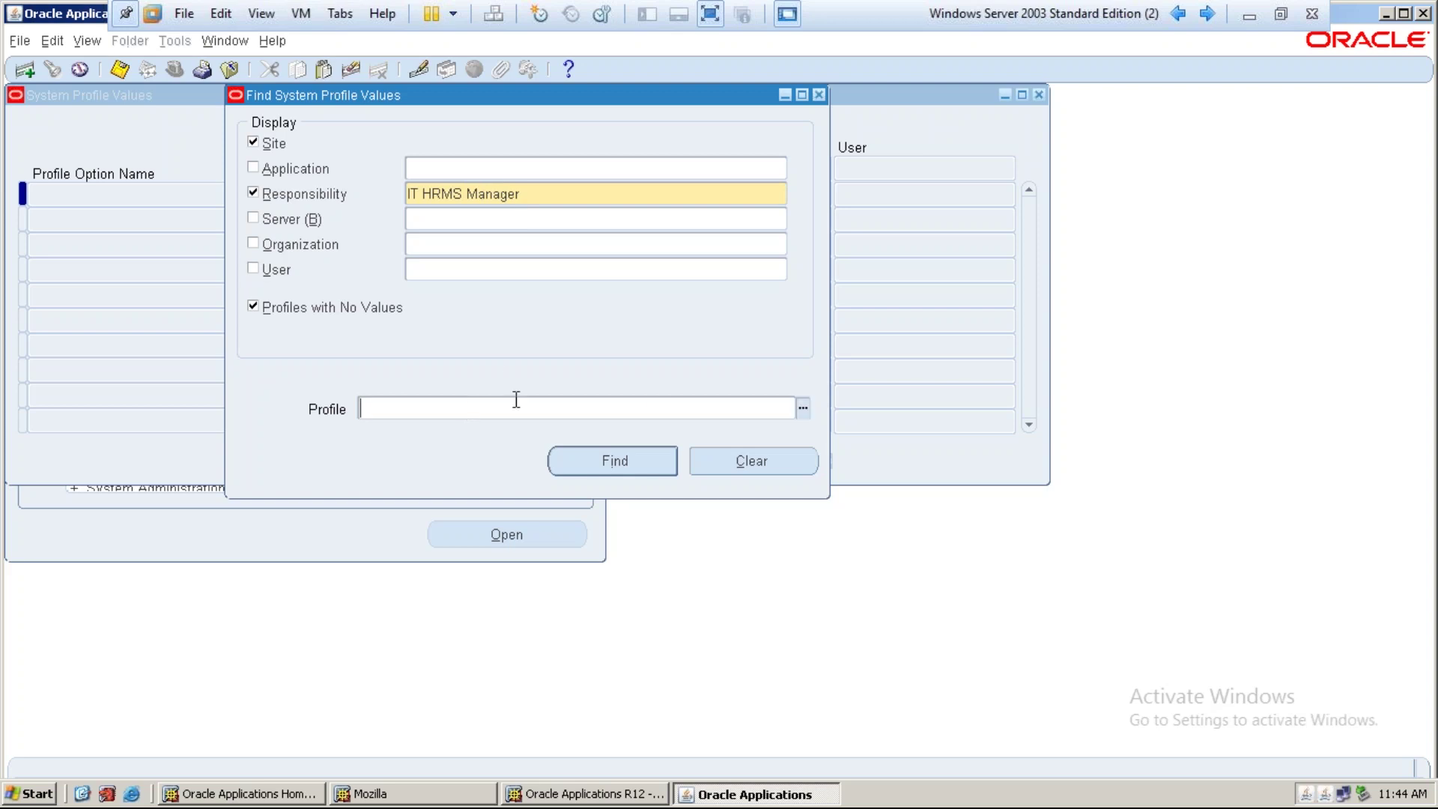
pyautogui.click(804, 407)
pyautogui.write('HR%Business')
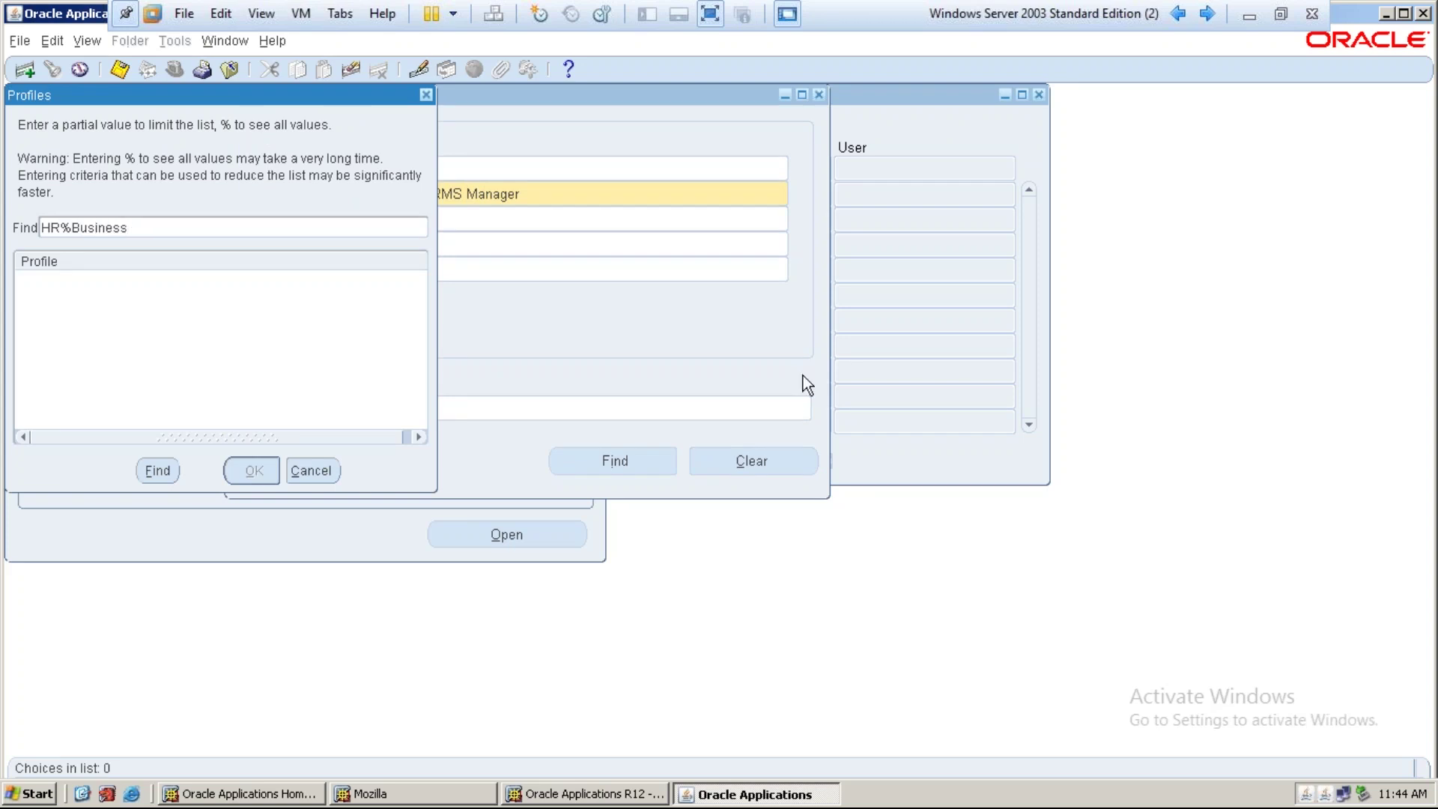
pyautogui.press('Return')
pyautogui.press('Down')
pyautogui.press('Down')
pyautogui.press('Return')
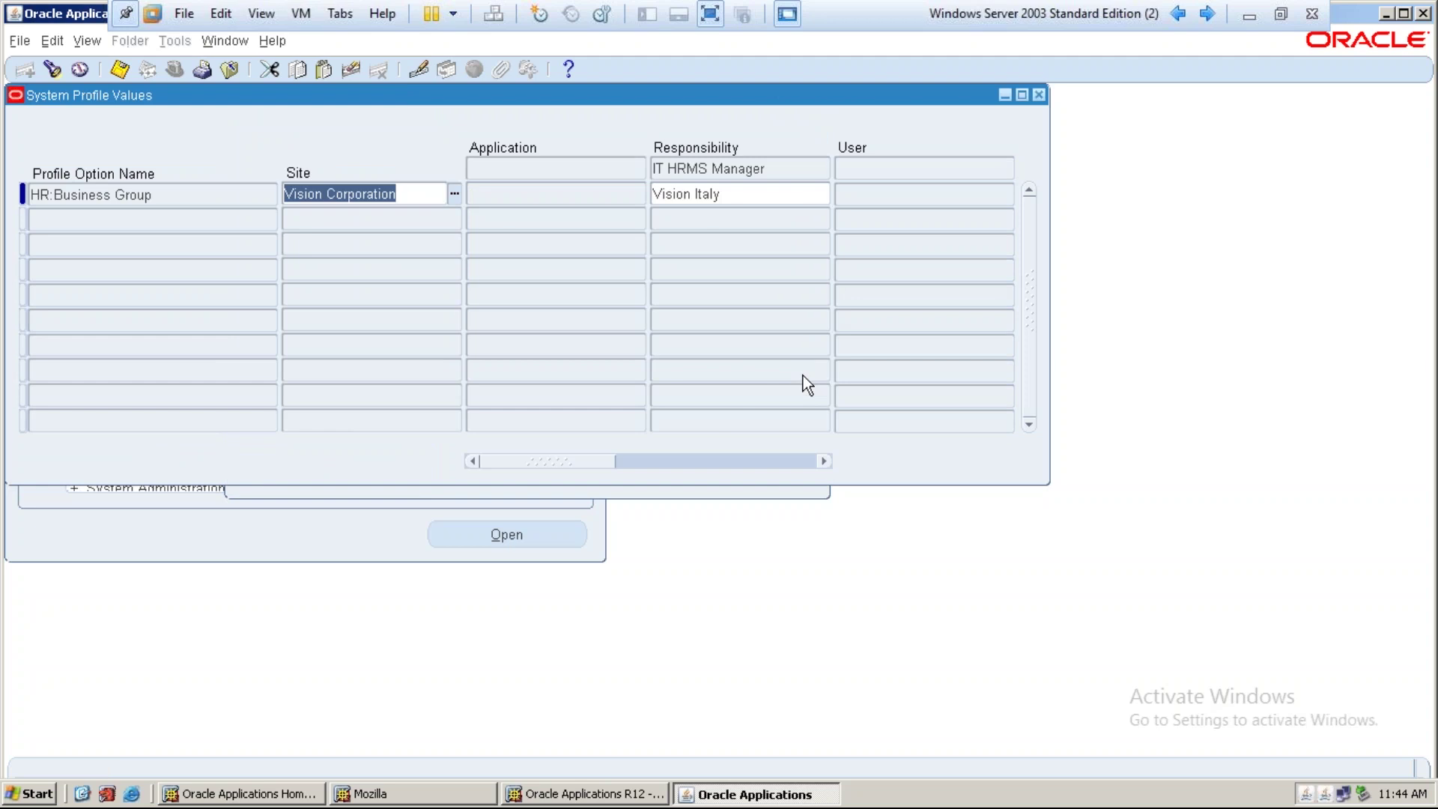
pyautogui.press('Tab')
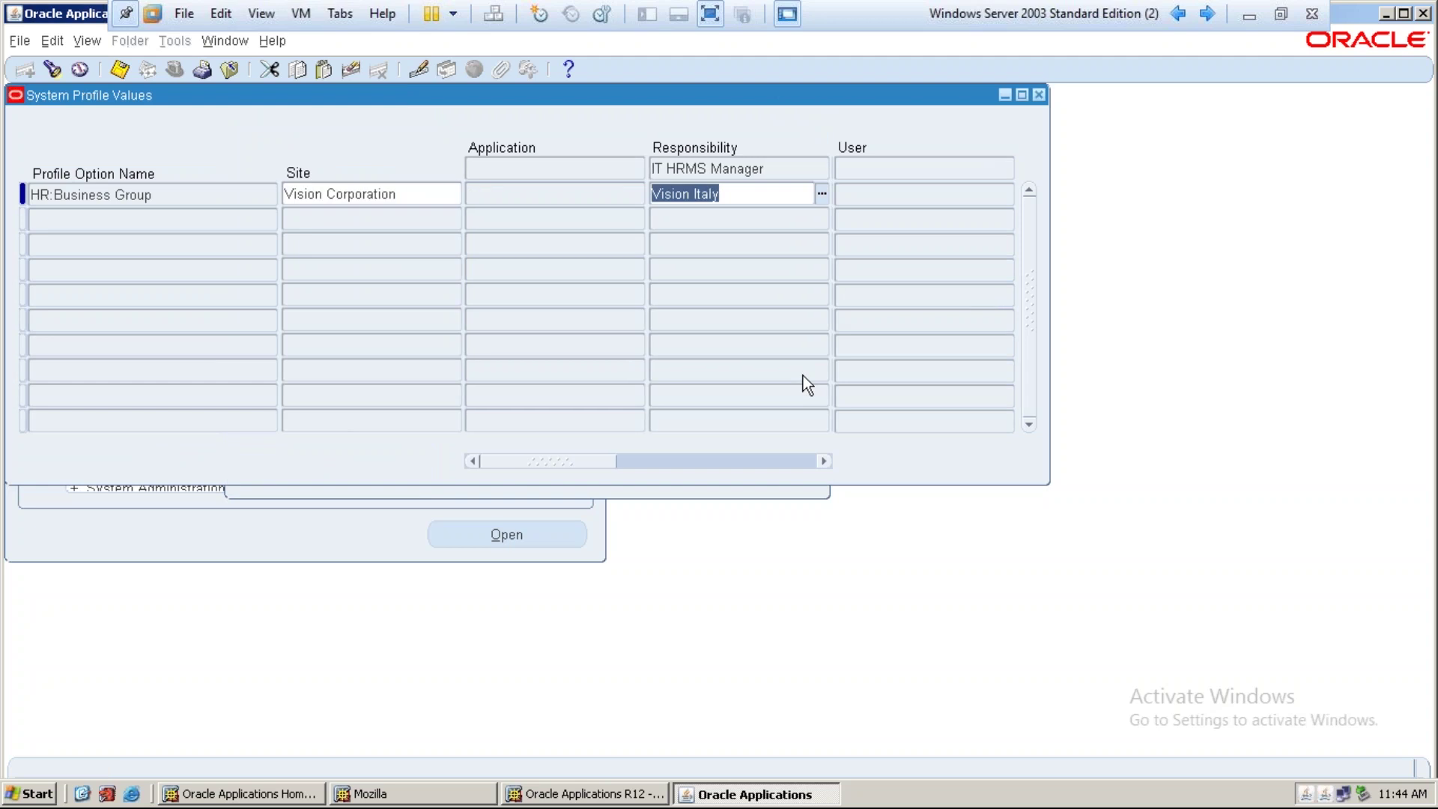
# Reopen System Profile Values filtered to the IT HRMS Manager responsibility
pyautogui.click(1039, 94)
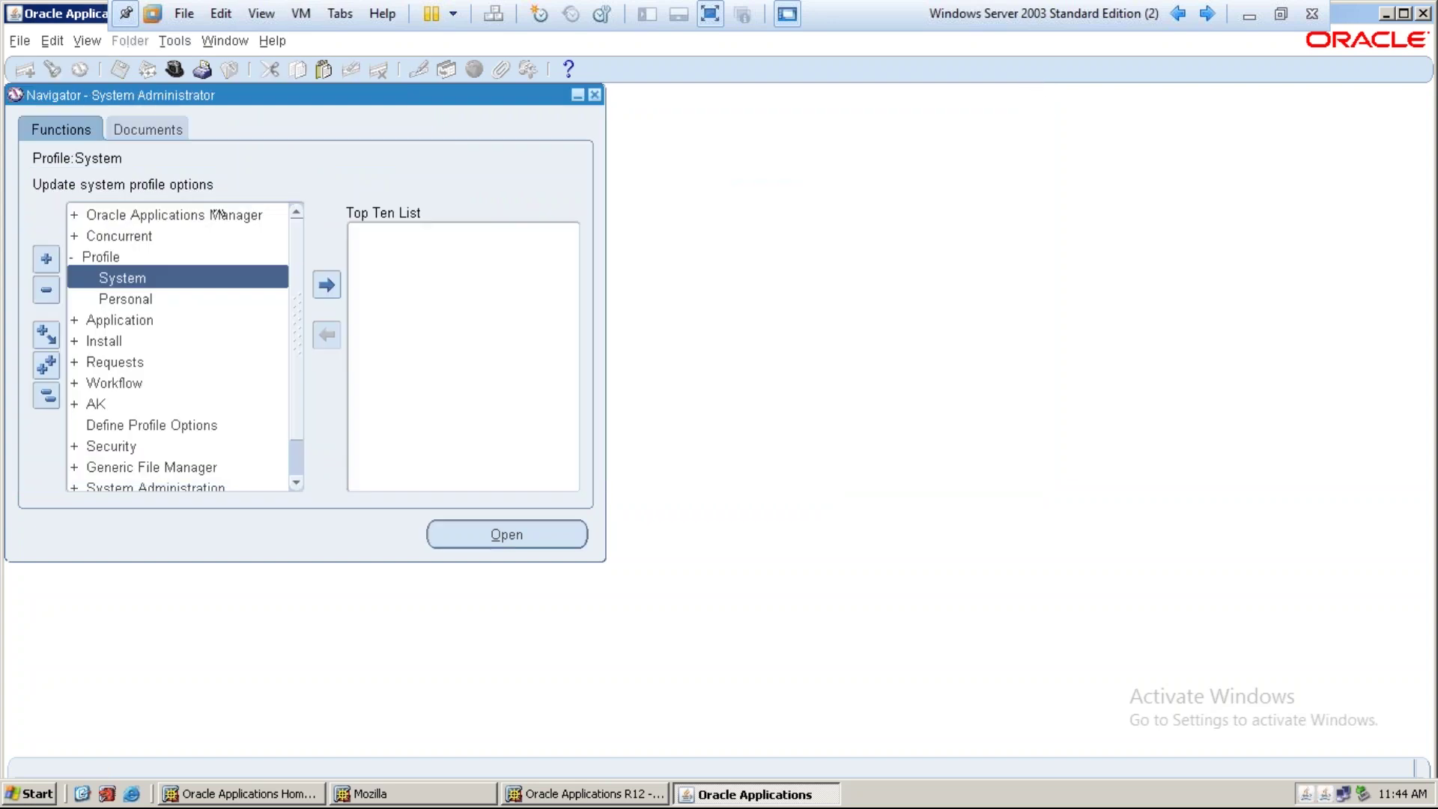
pyautogui.click(167, 75)
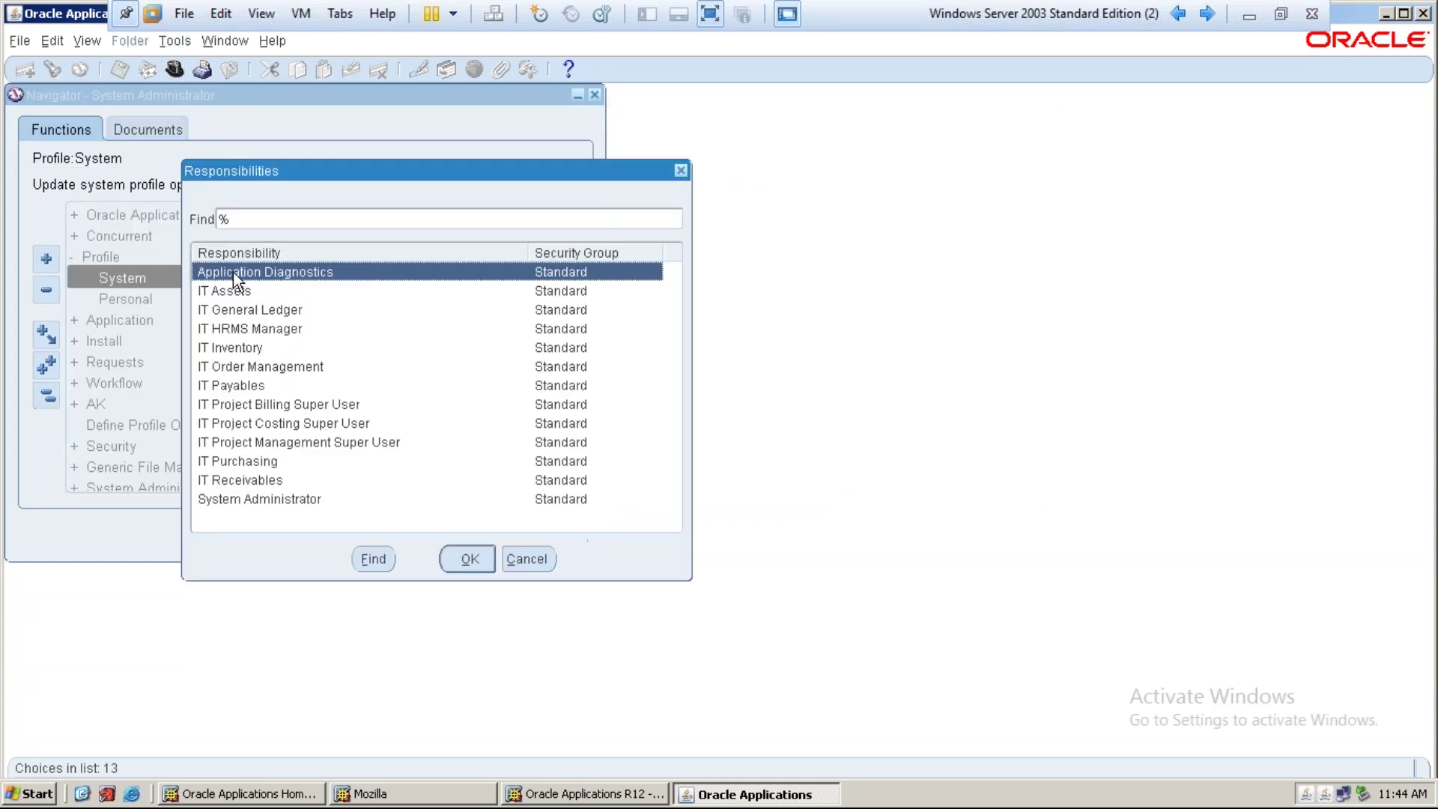
pyautogui.click(263, 331)
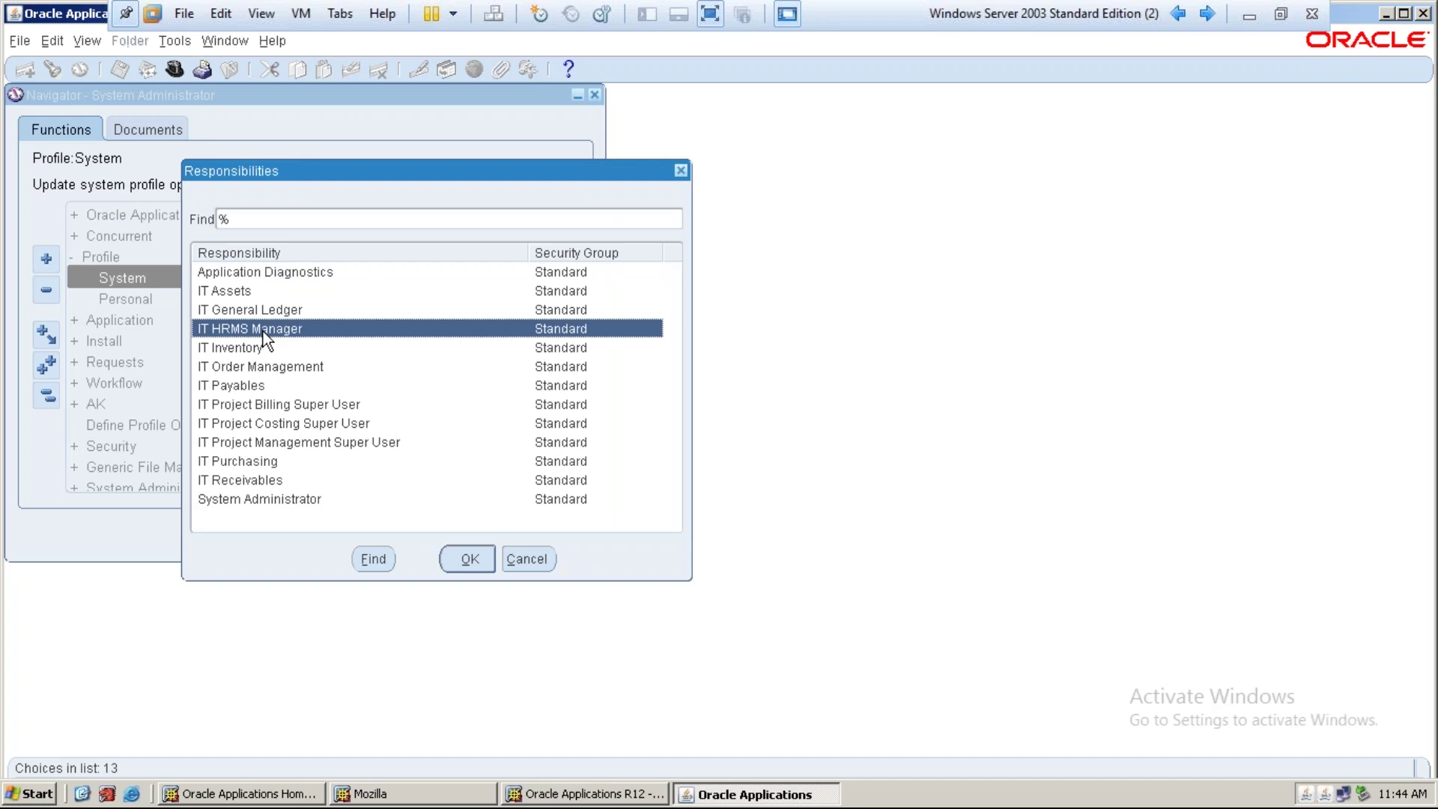
pyautogui.click(527, 555)
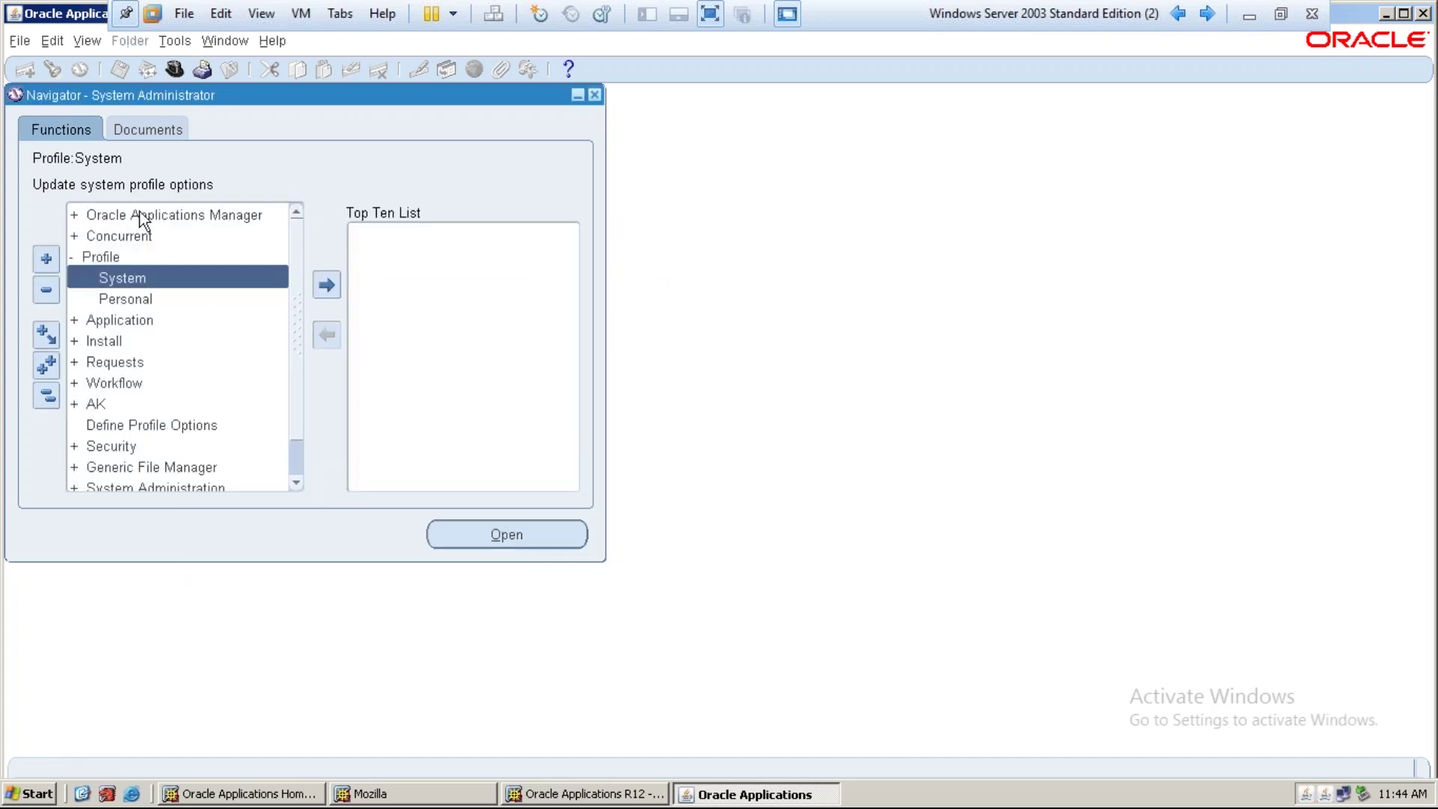
pyautogui.doubleClick(160, 274)
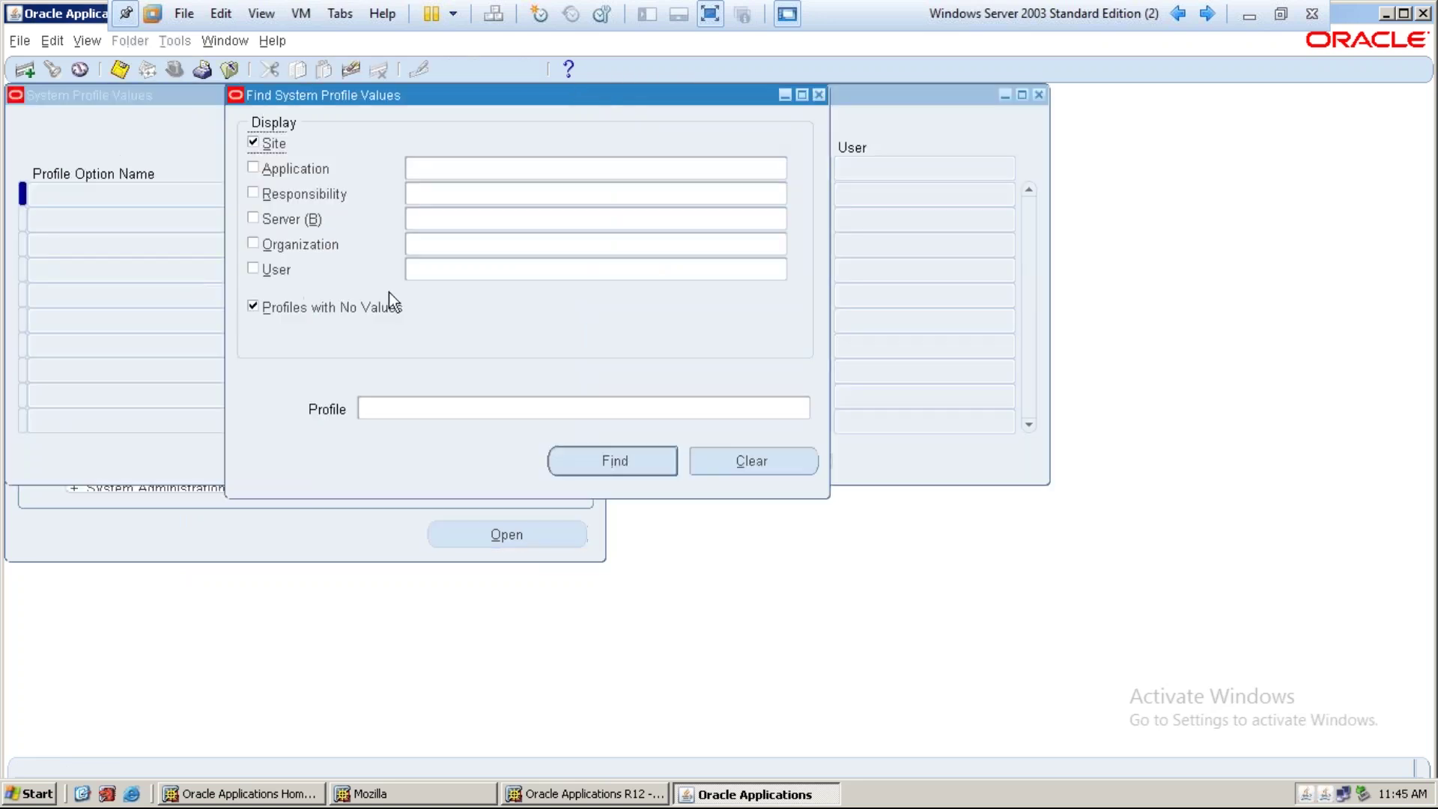
pyautogui.click(335, 204)
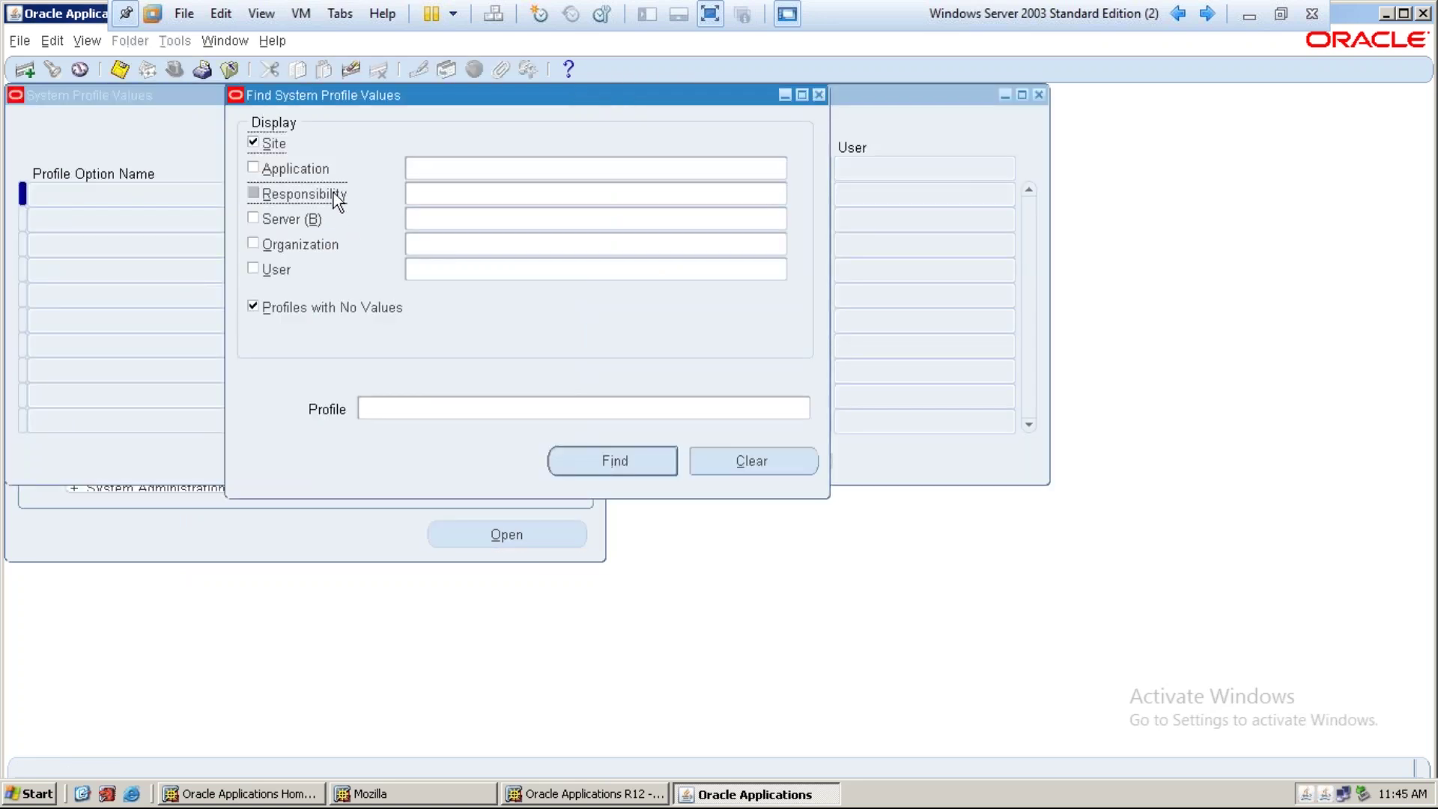
pyautogui.click(435, 195)
pyautogui.write('it he')
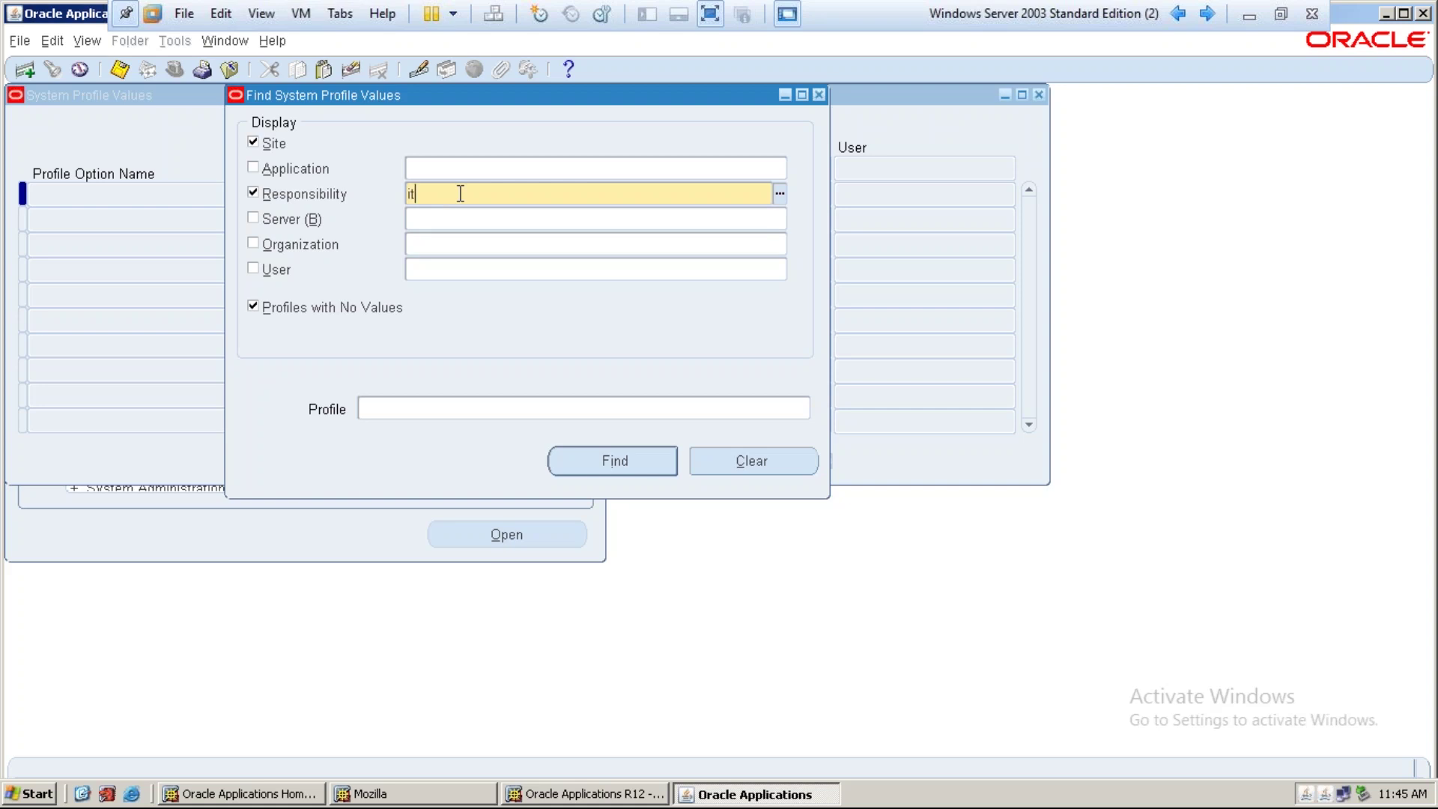
pyautogui.press('BackSpace')
pyautogui.write('rms manager')
pyautogui.press('Tab')
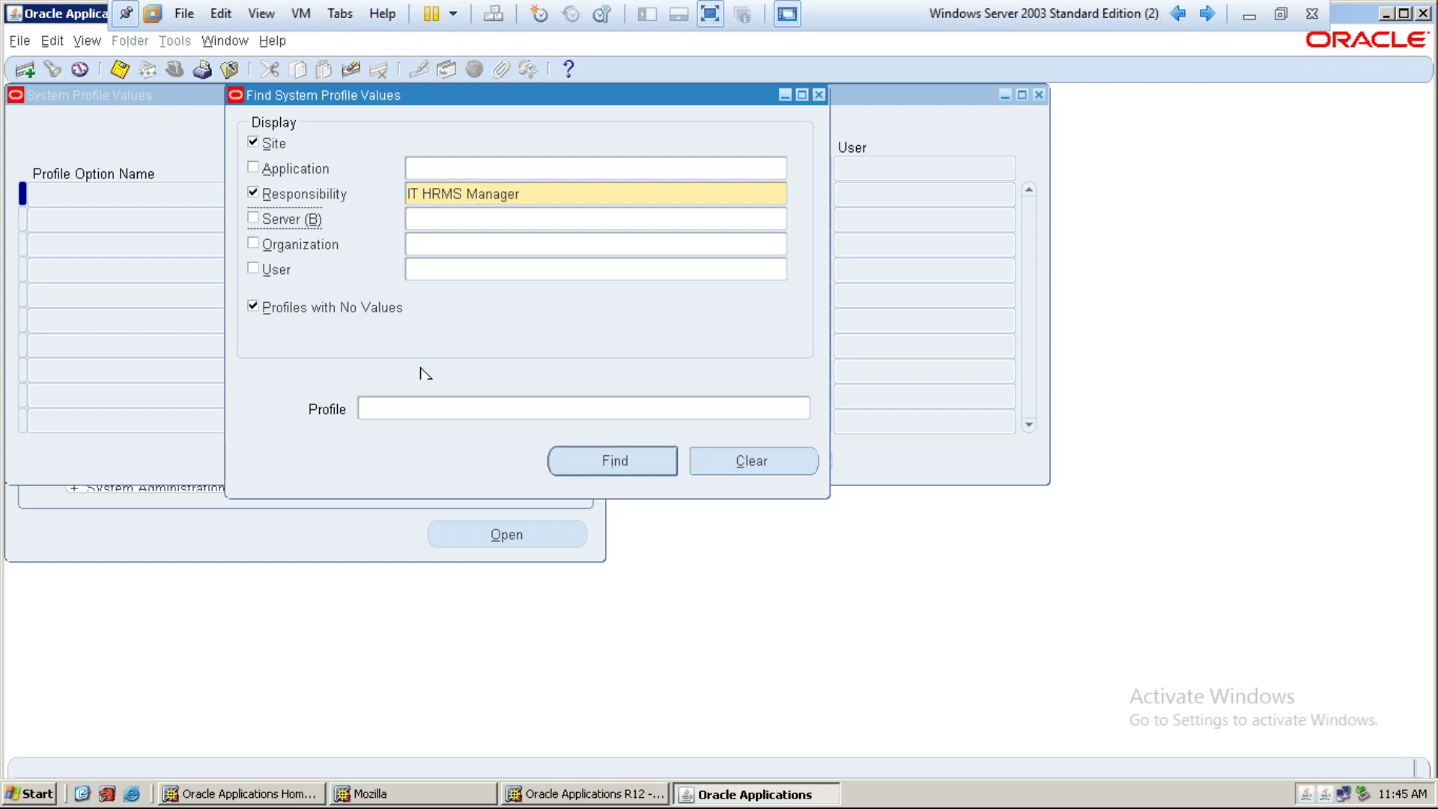
# Find HR:Business Group and set its IT HRMS Manager value to IT Business Group
pyautogui.click(420, 405)
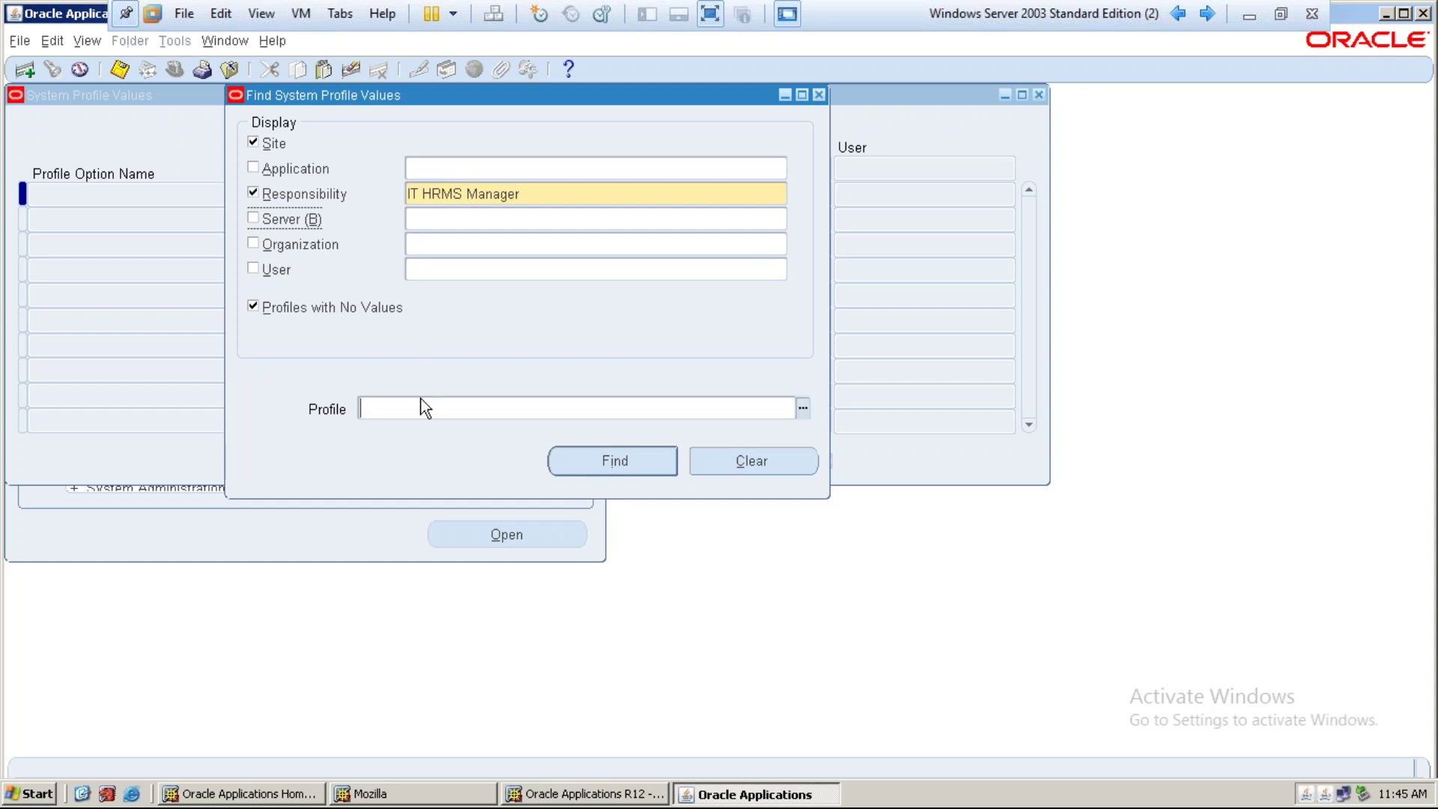
pyautogui.click(802, 407)
pyautogui.write('HR%Business')
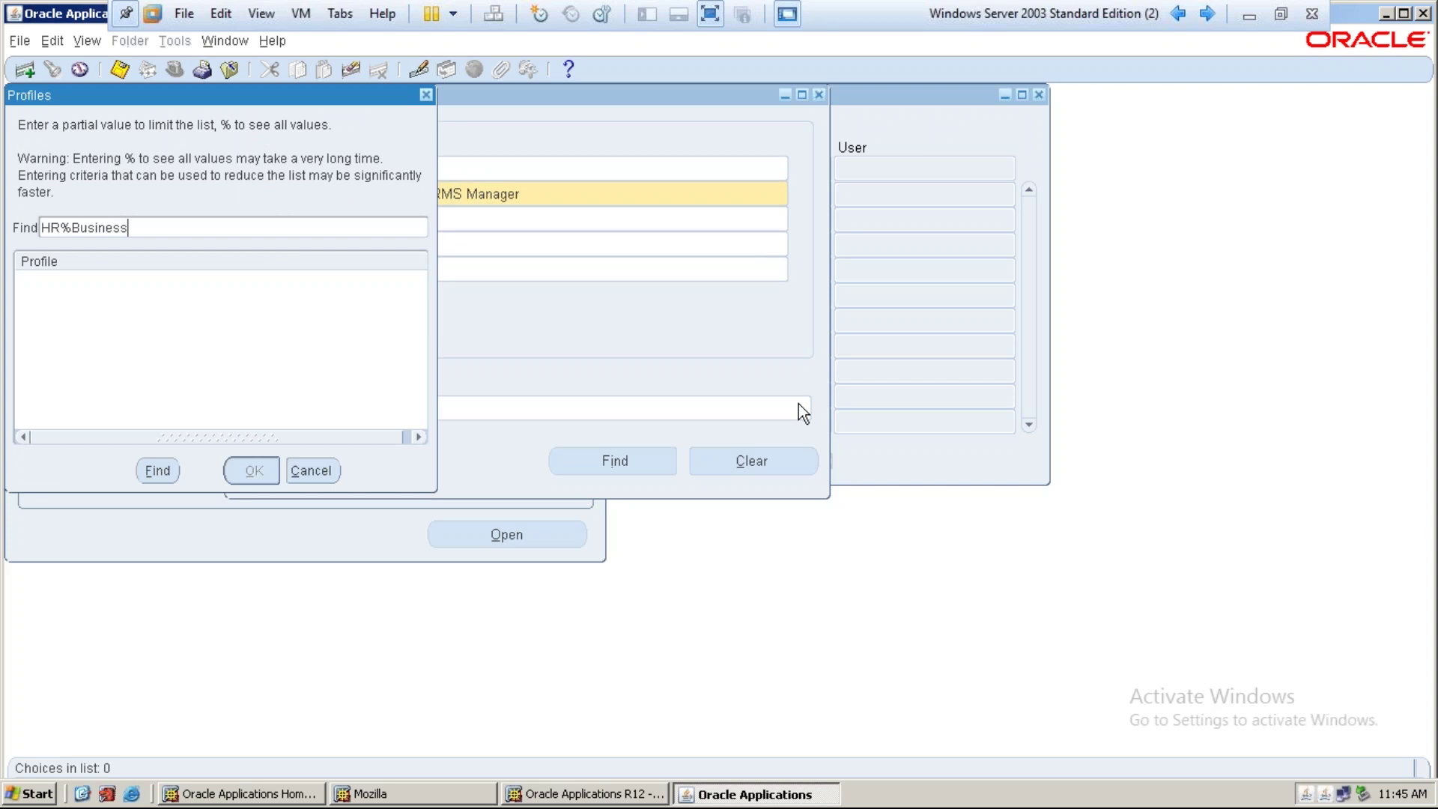
pyautogui.press('Return')
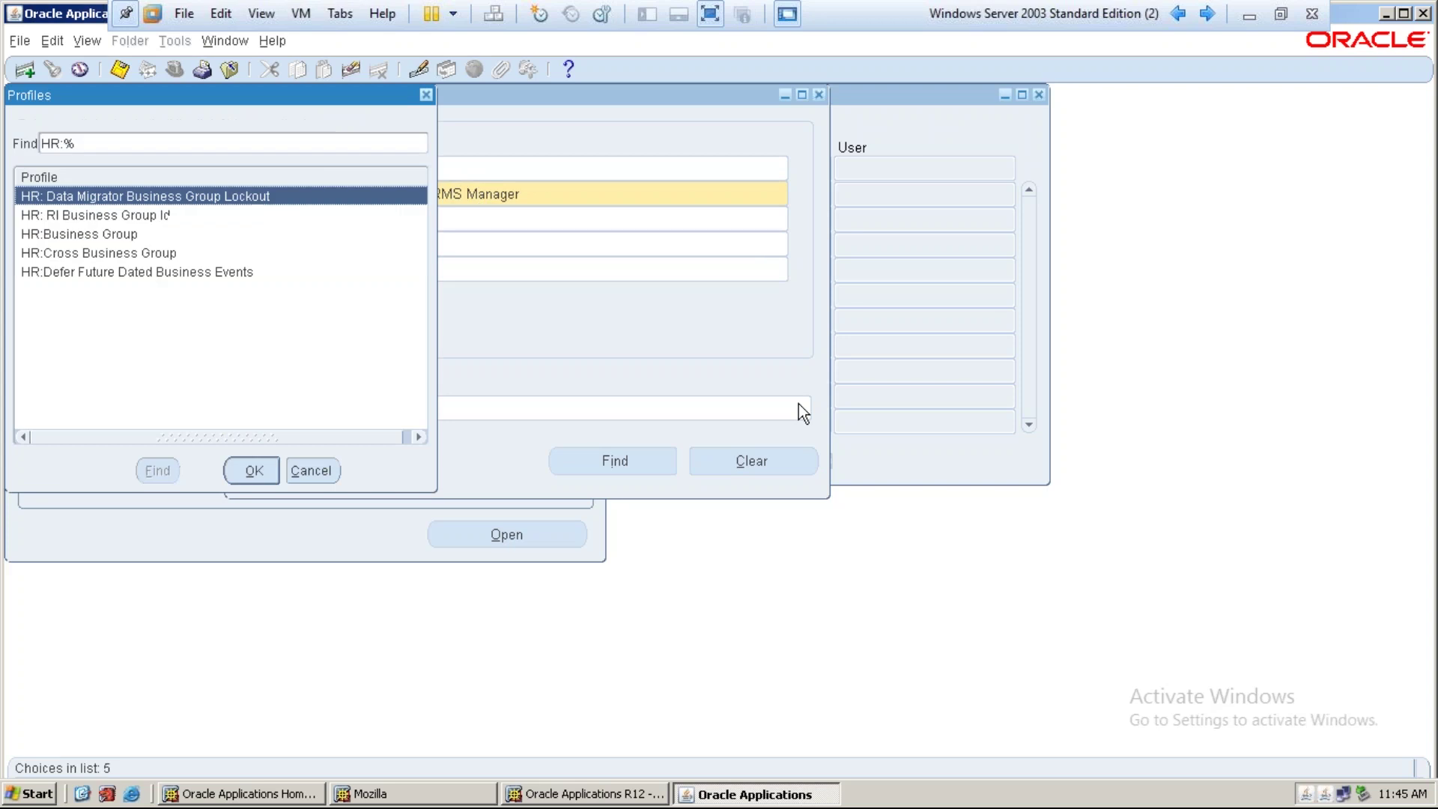
pyautogui.press('Down')
pyautogui.press('Down')
pyautogui.press('Down')
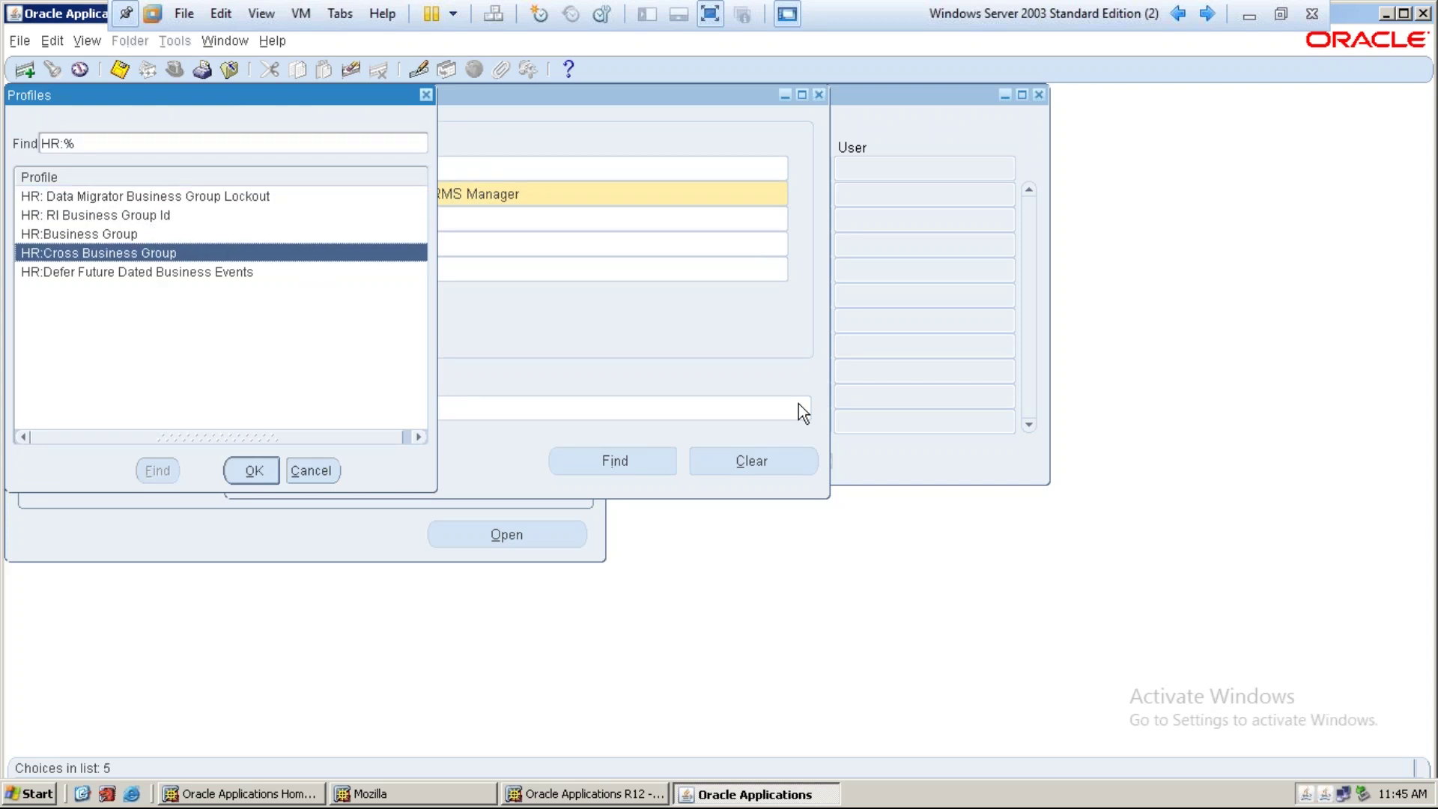
pyautogui.press('Up')
pyautogui.press('Return')
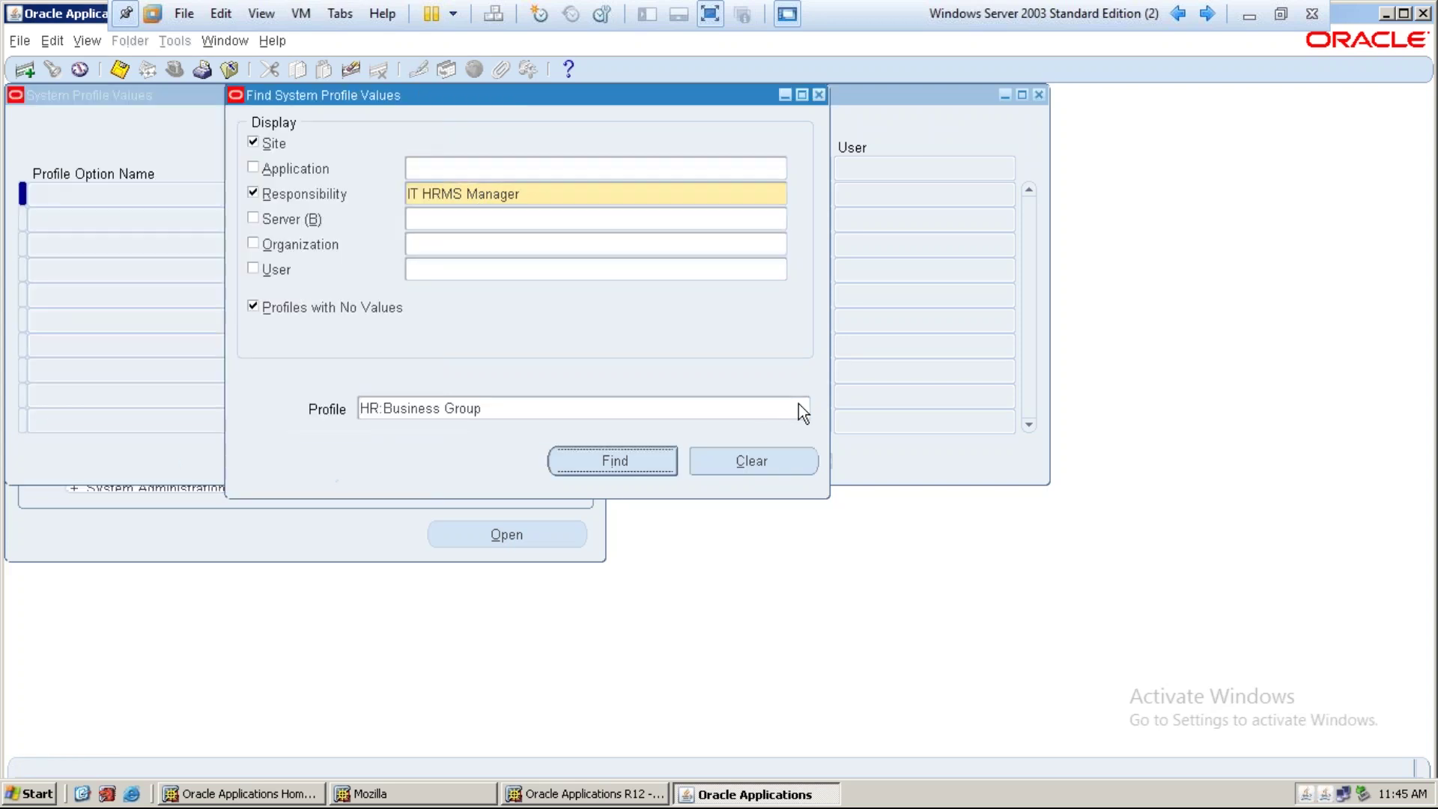
pyautogui.press('Return')
pyautogui.write('it')
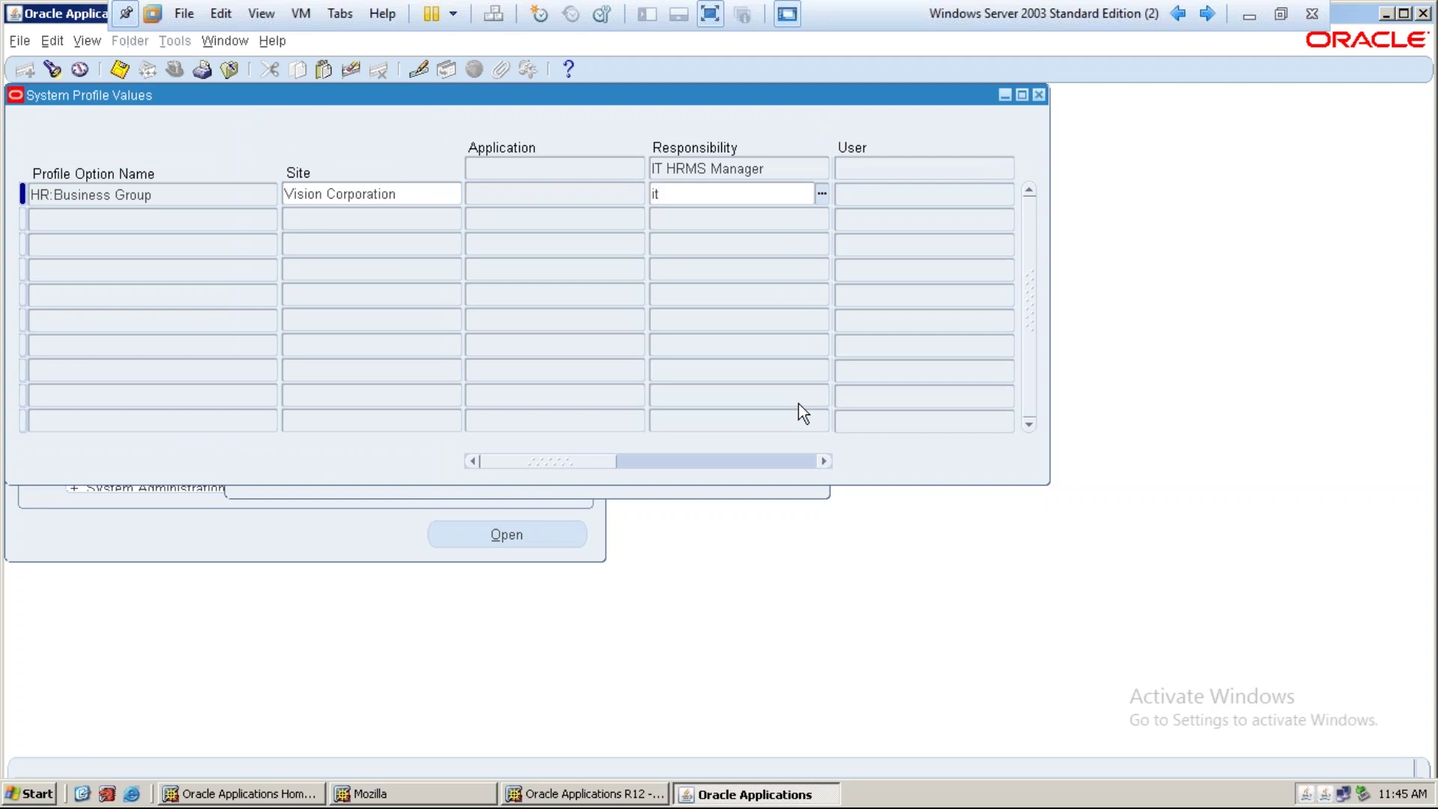
pyautogui.press('Tab')
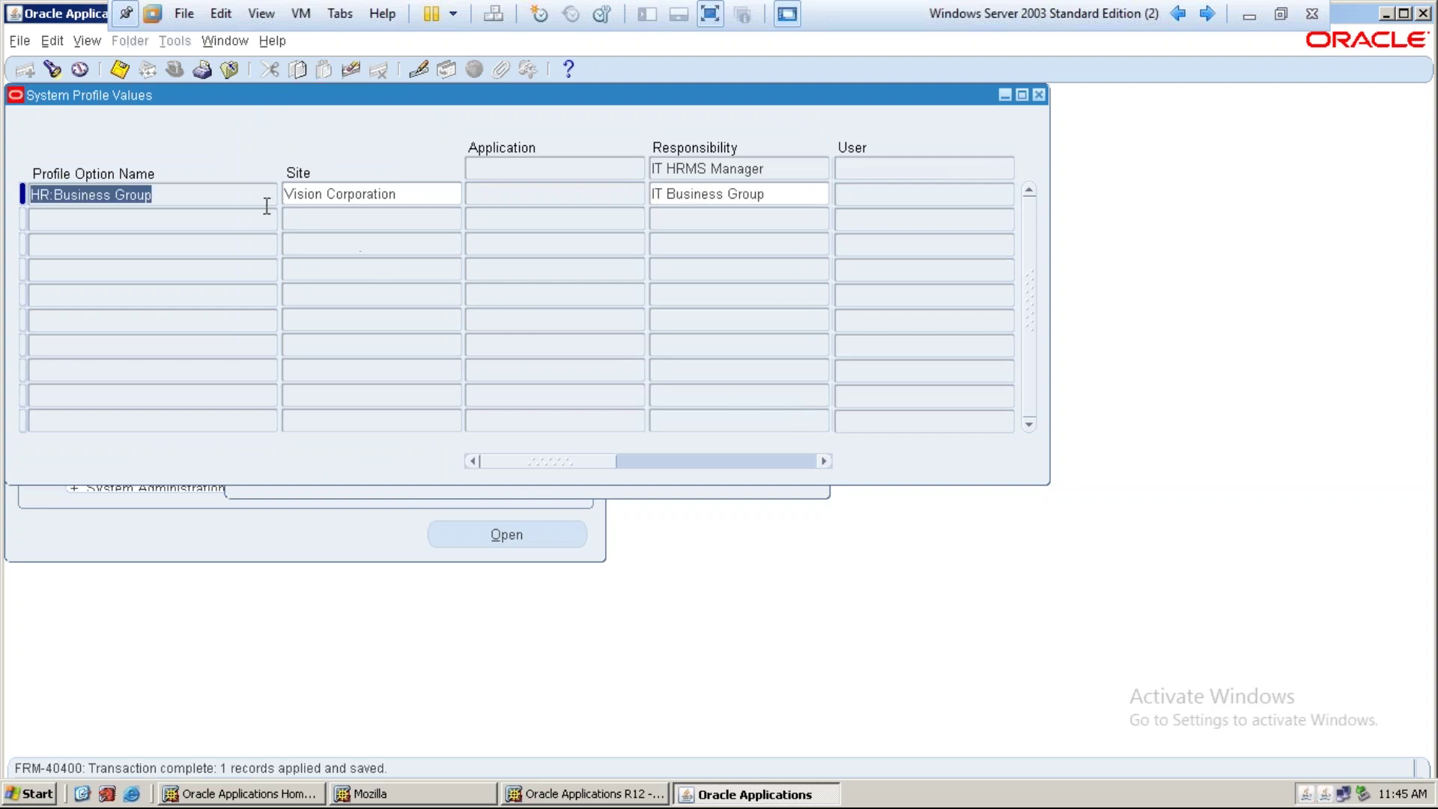
# Search for the HR: Security Profile option and display its values
pyautogui.click(62, 69)
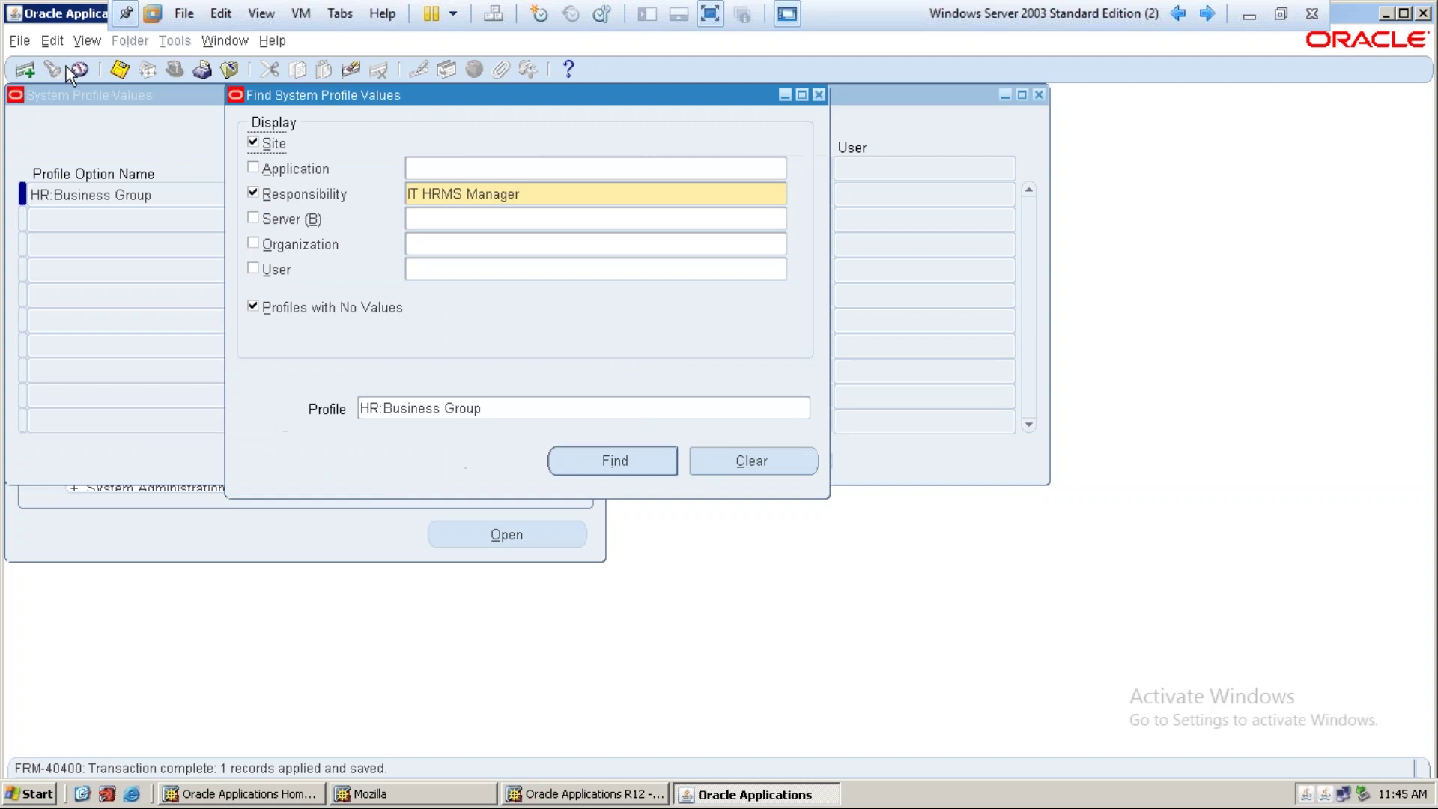
pyautogui.click(529, 412)
pyautogui.click(803, 409)
pyautogui.write('HR%')
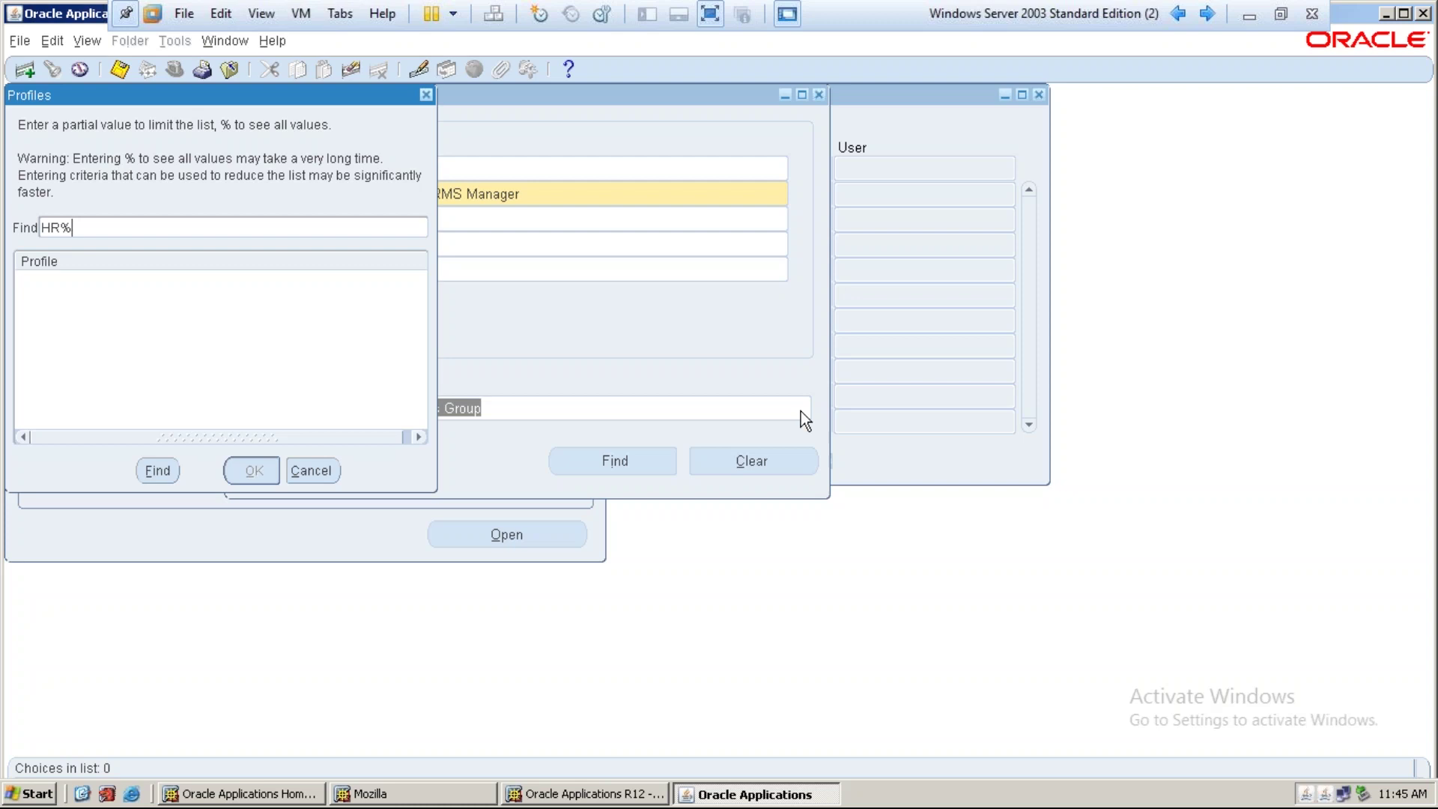
pyautogui.write('Security')
pyautogui.press('Return')
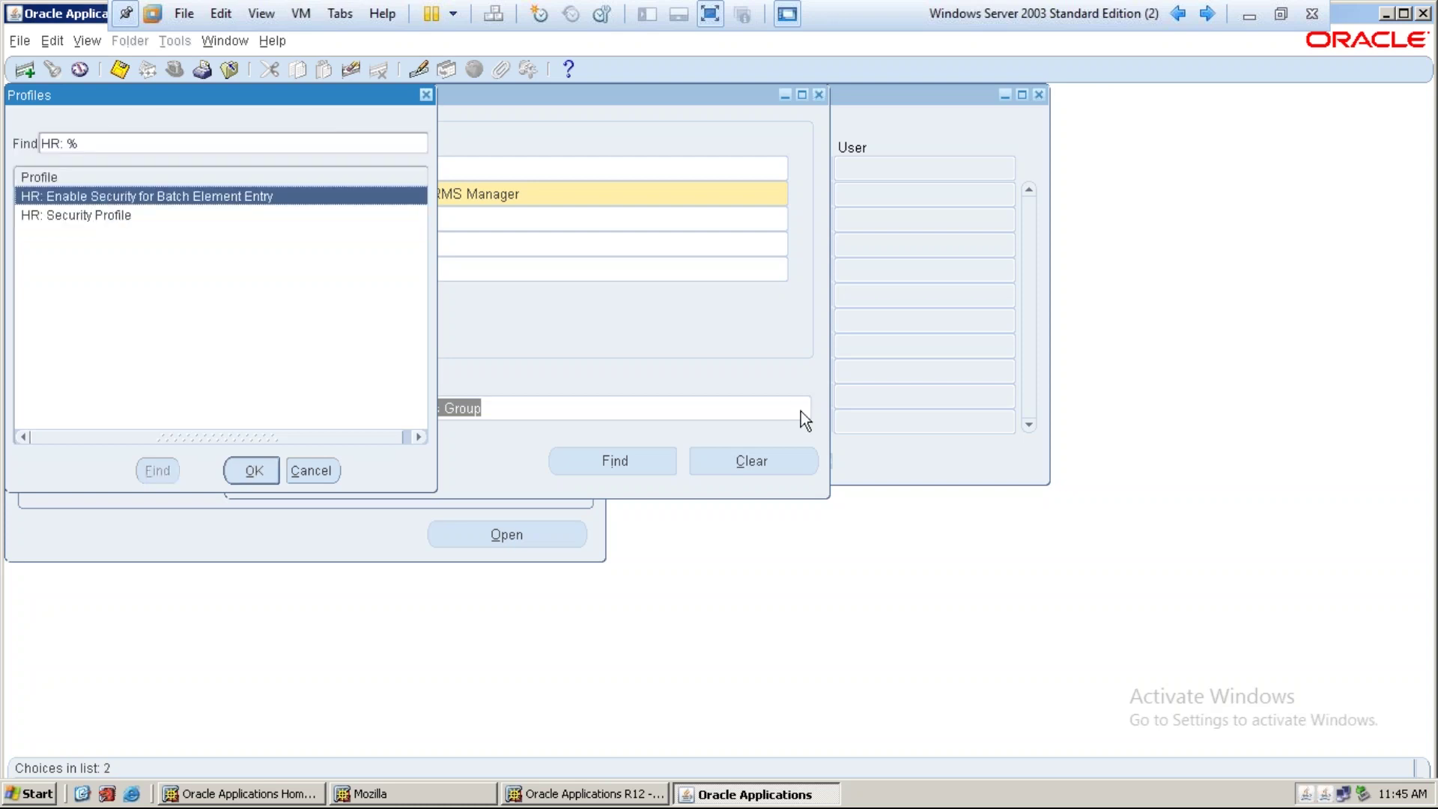
pyautogui.press('Down')
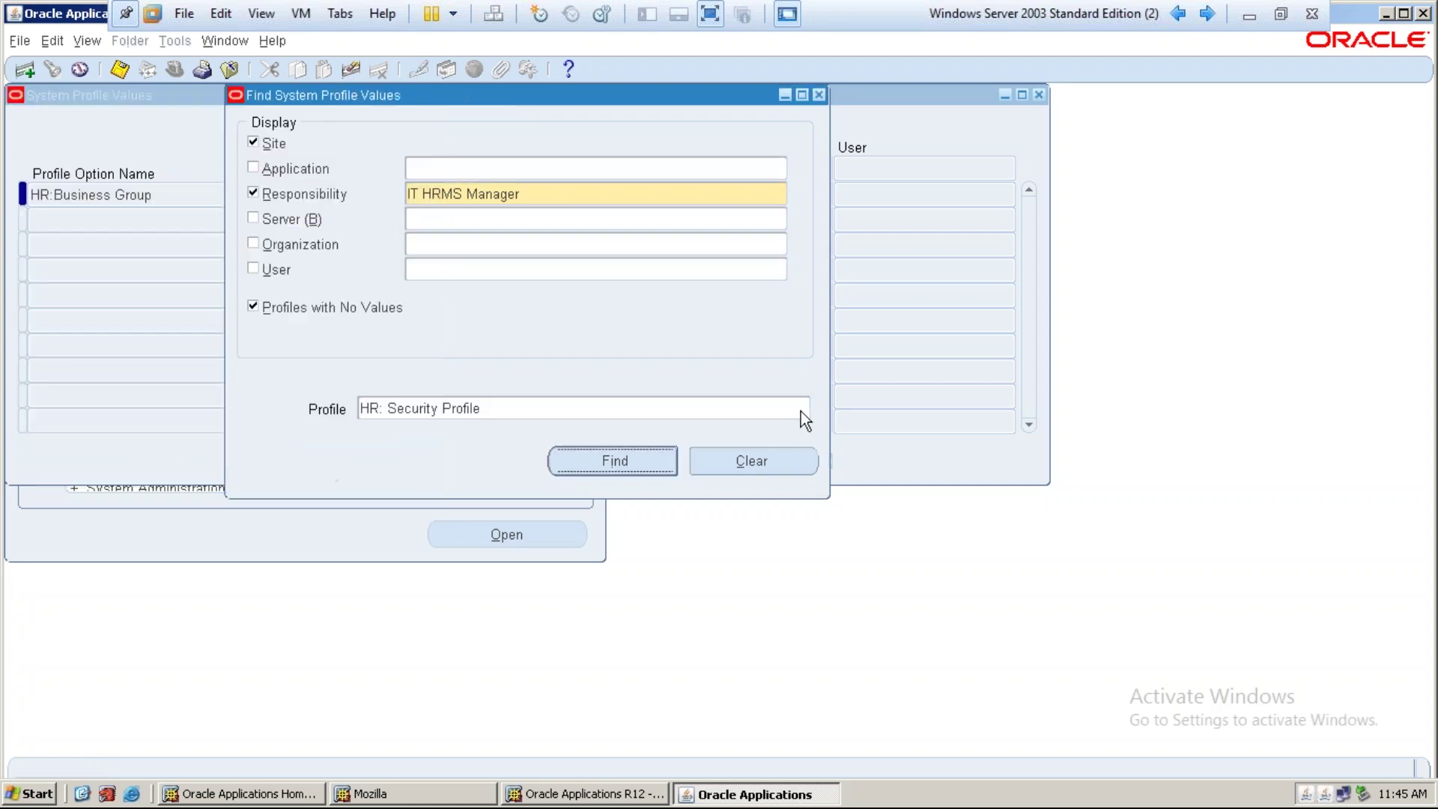
pyautogui.press('Return')
# Set the IT HRMS Manager security profile value to IT Business Group and save
pyautogui.press('Tab')
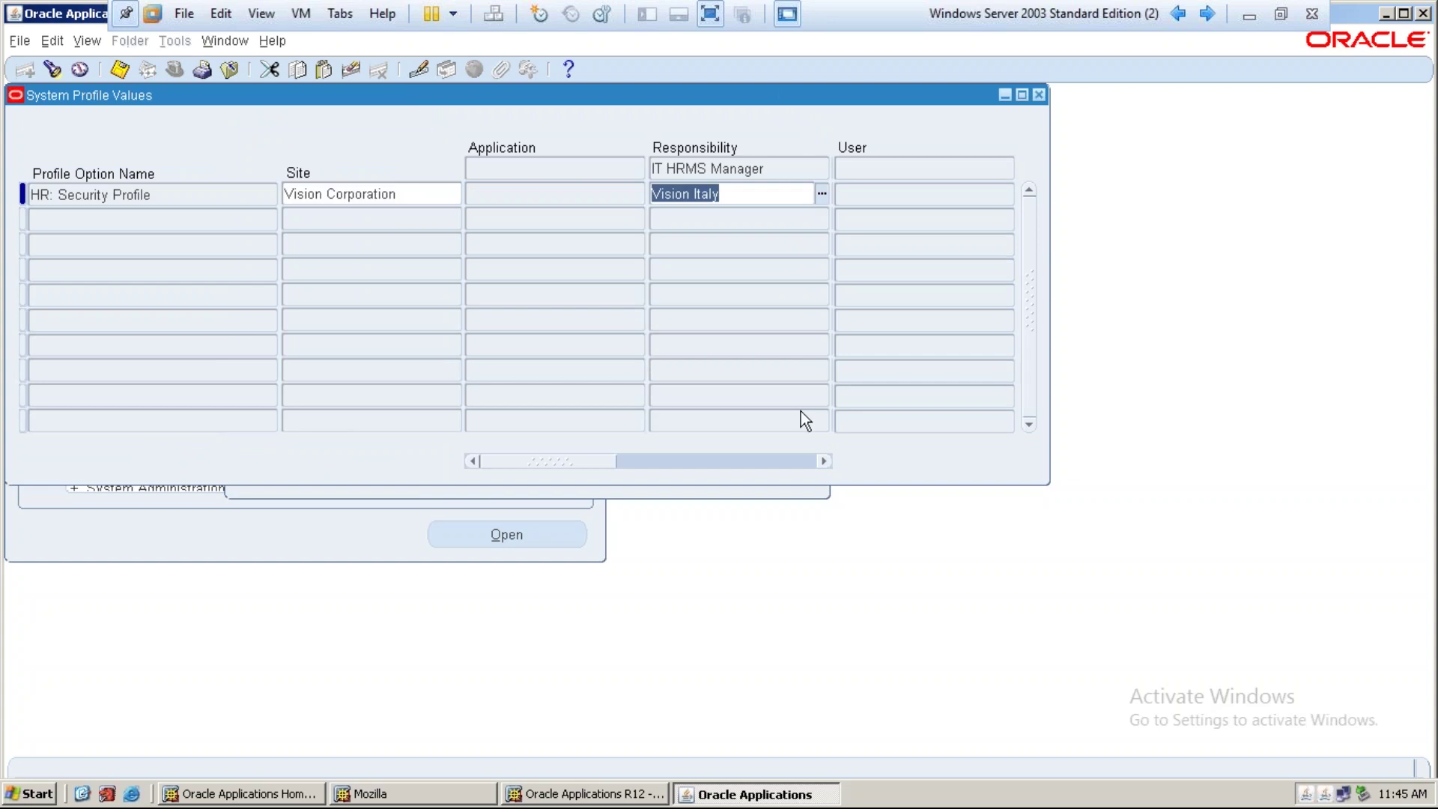
pyautogui.write('it busi')
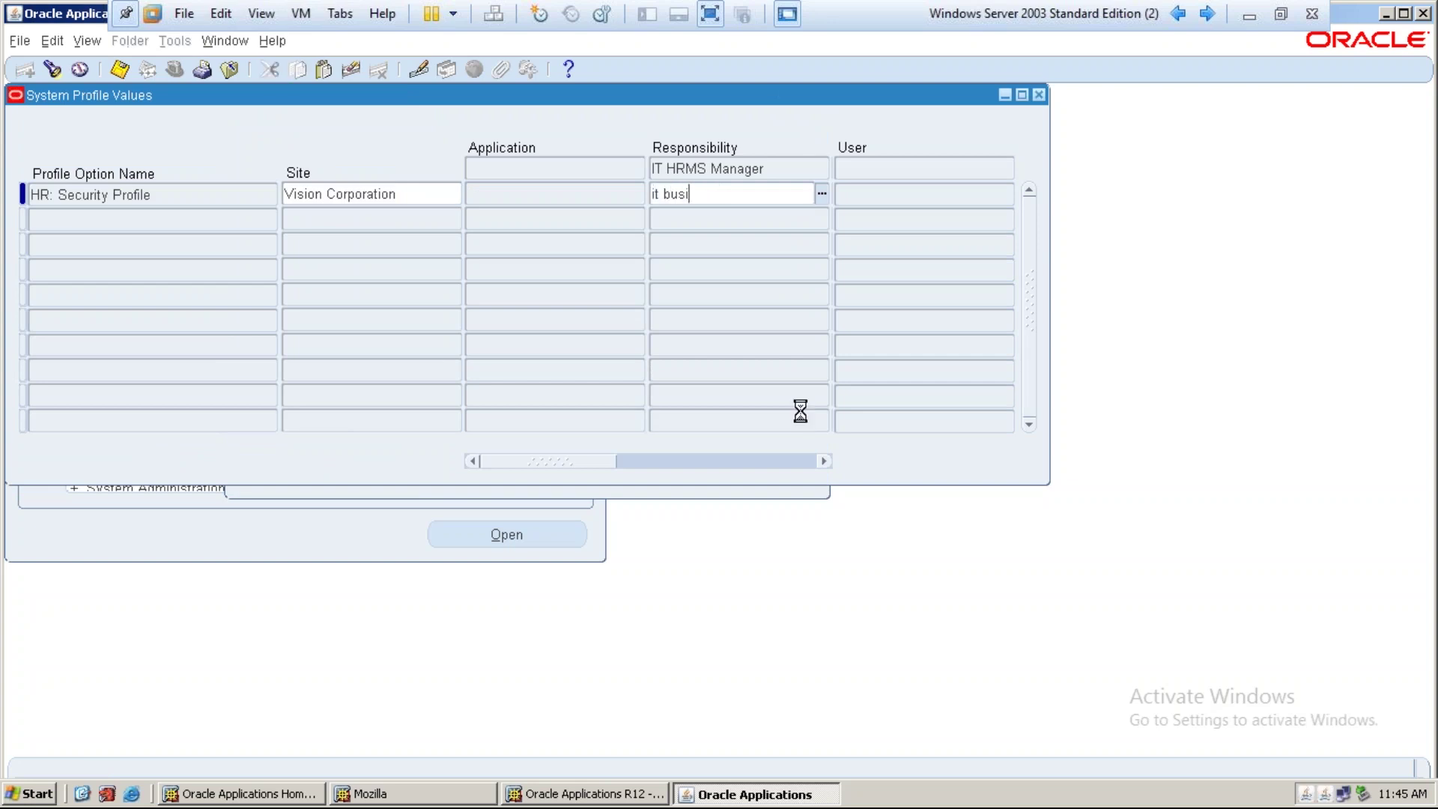
pyautogui.press('Tab')
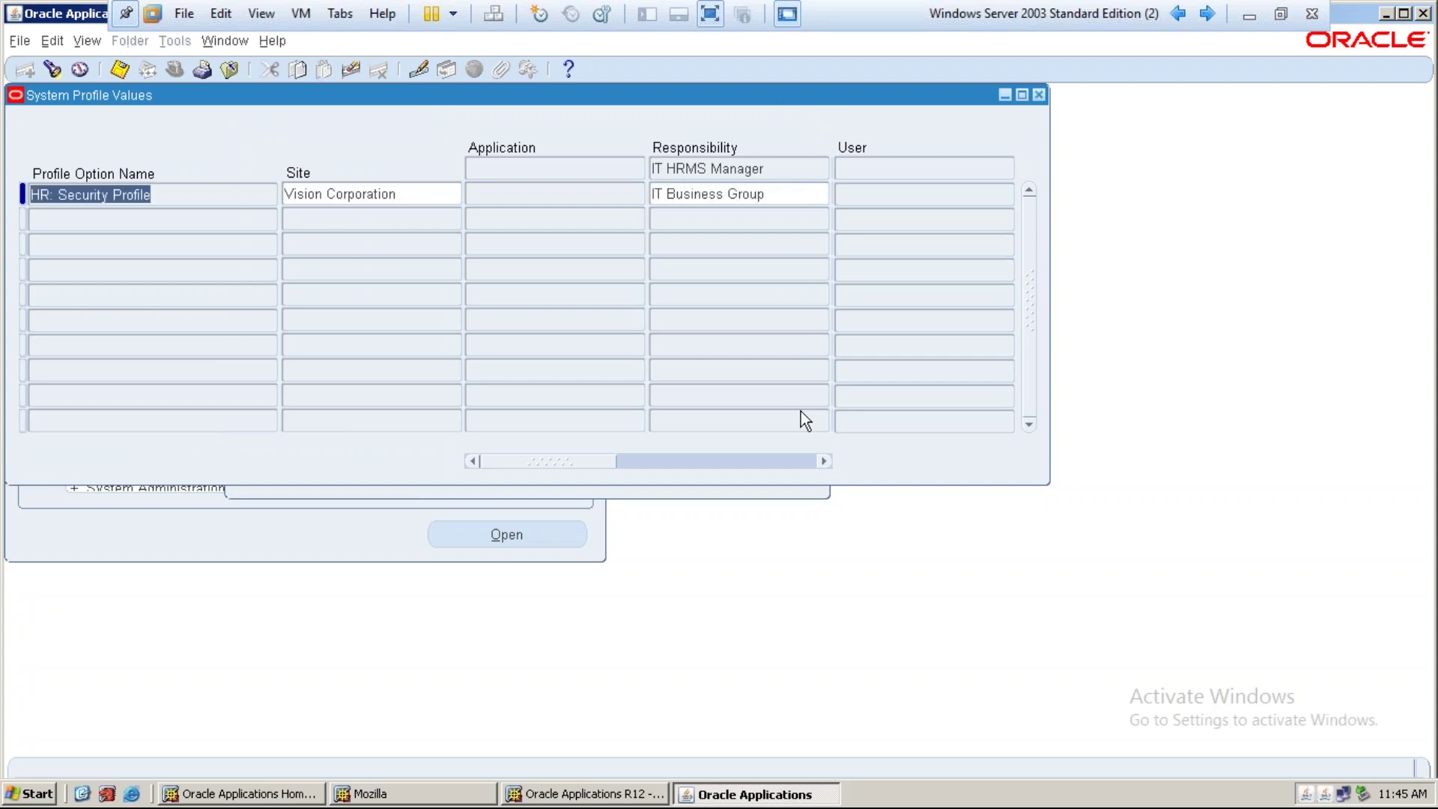
pyautogui.hotkey('ctrl', 's')
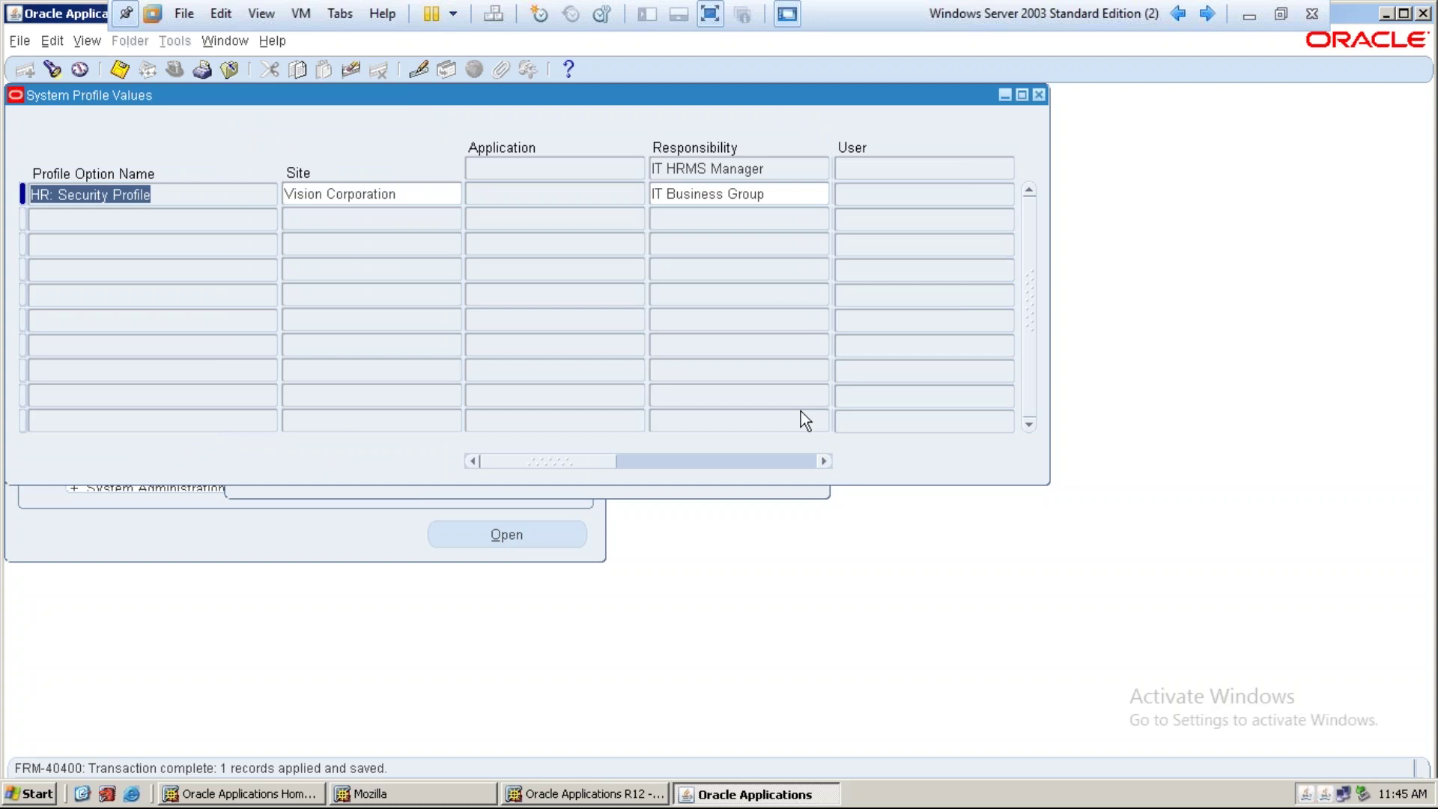
pyautogui.click(118, 73)
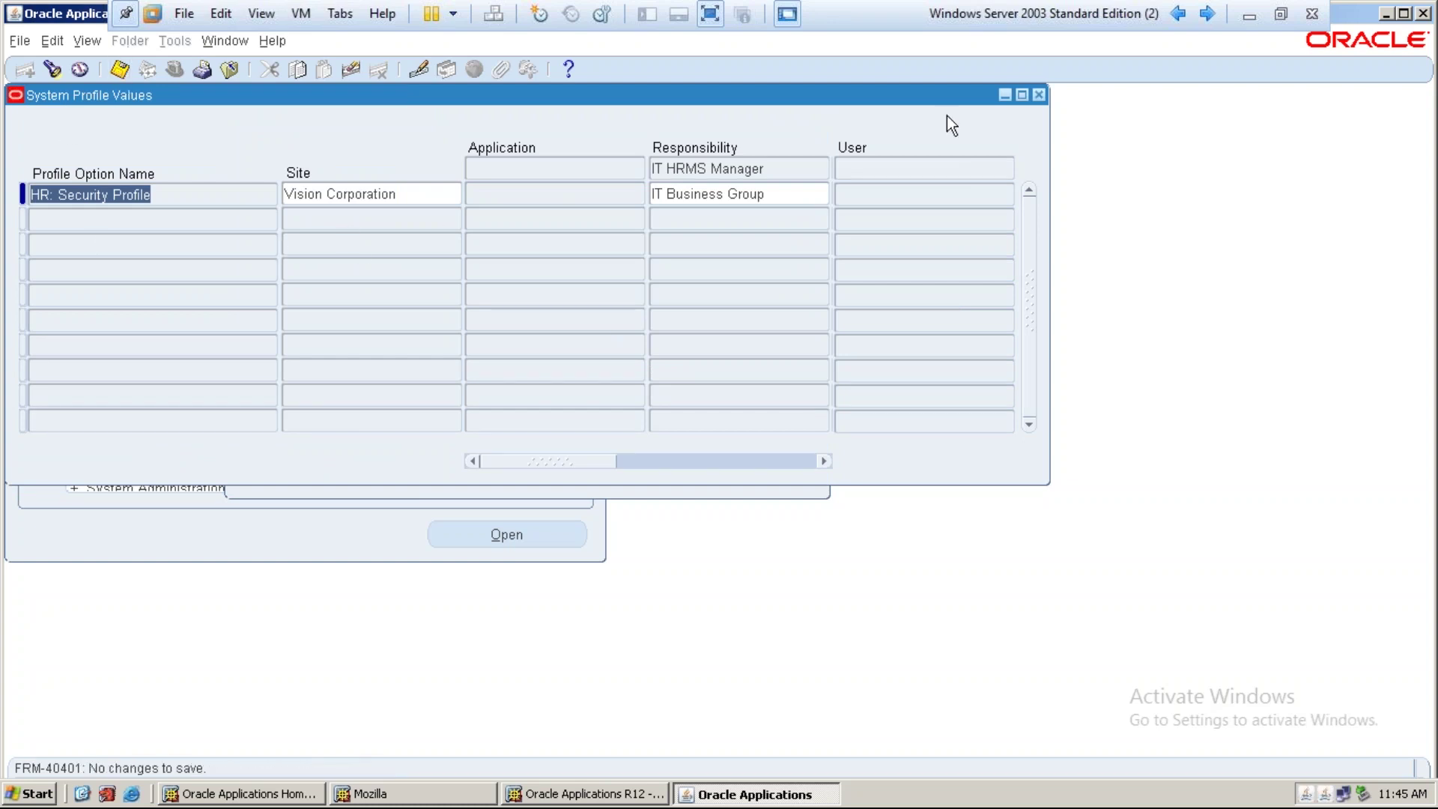
pyautogui.click(779, 193)
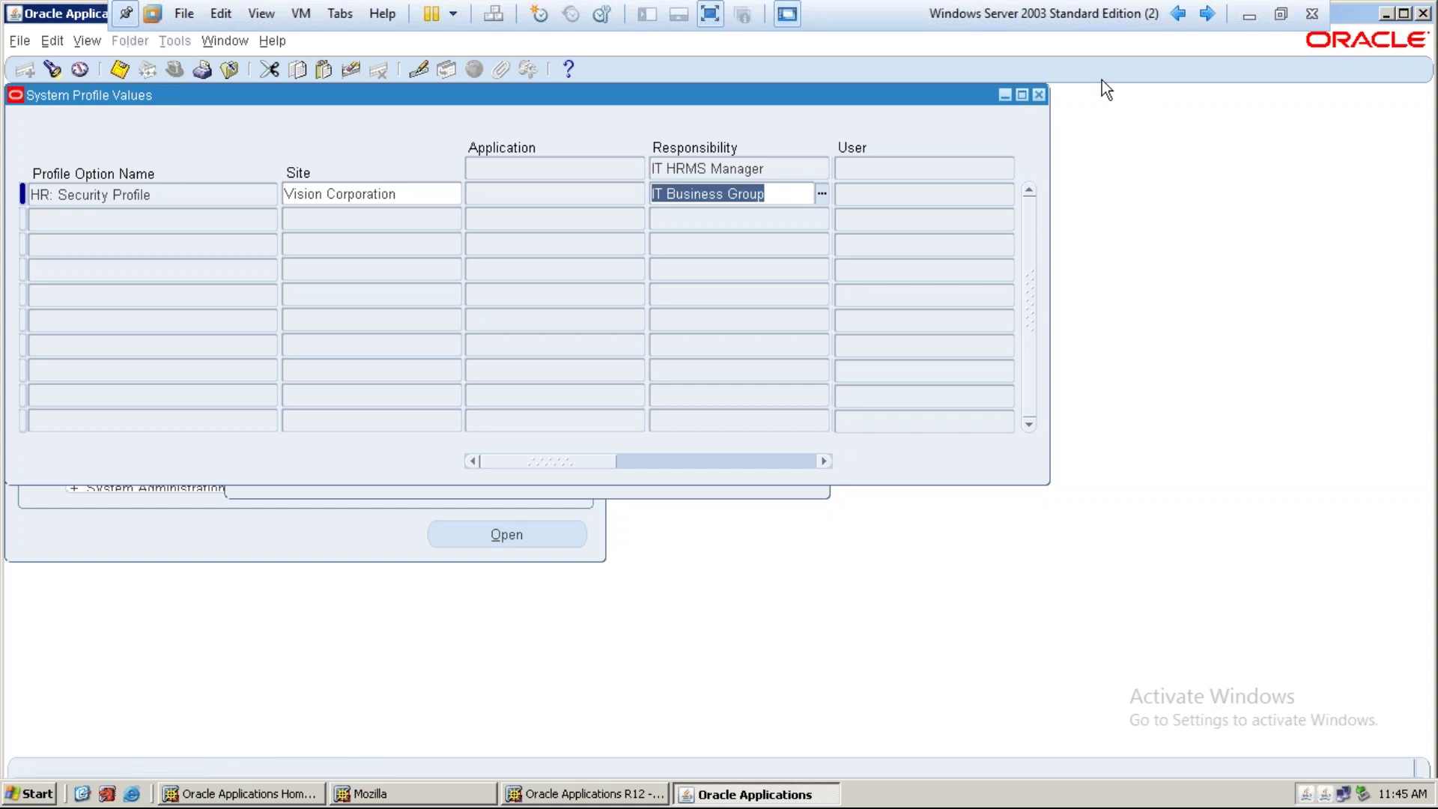
# Close System Profile Values and switch to the IT HRMS Manager responsibility
pyautogui.click(1039, 94)
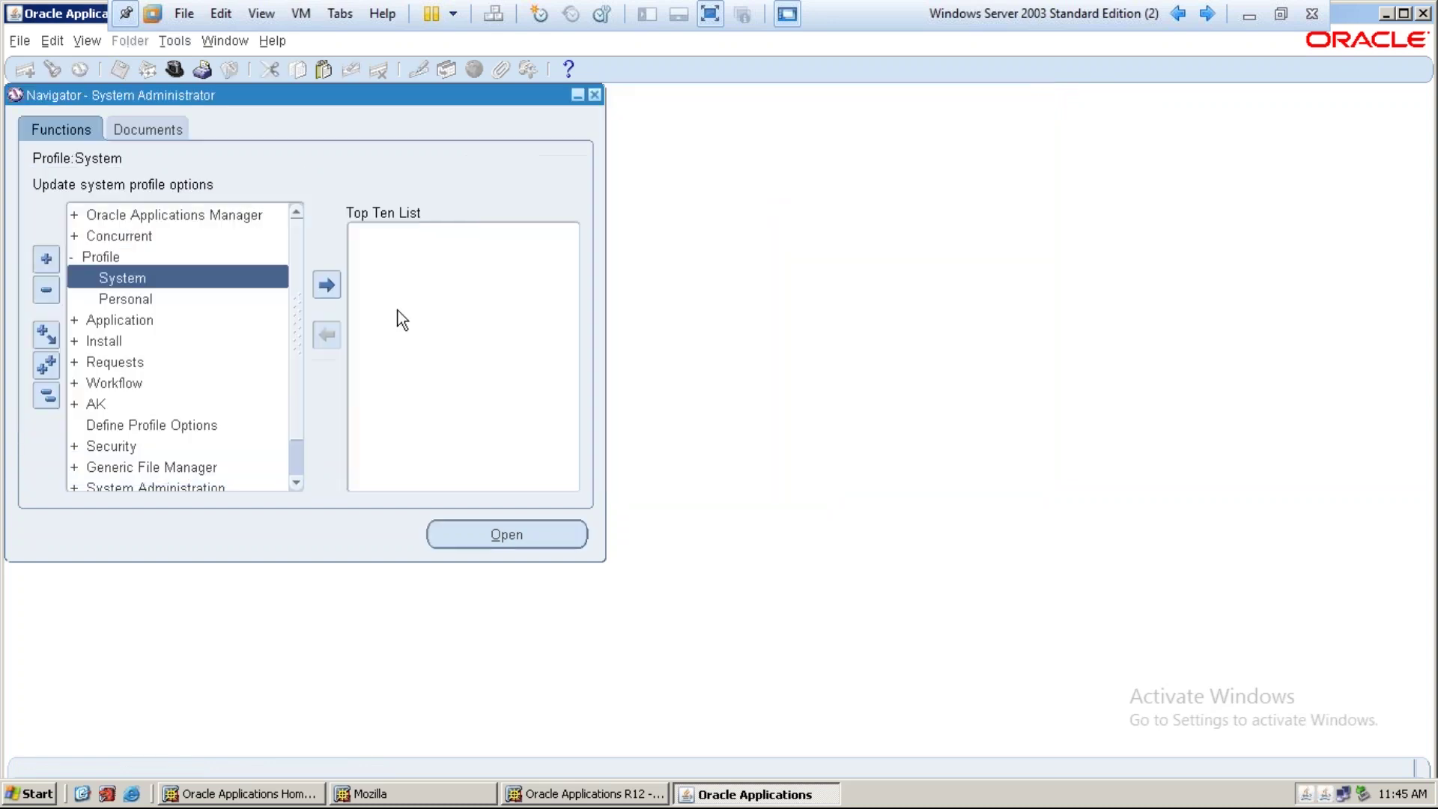
pyautogui.click(173, 78)
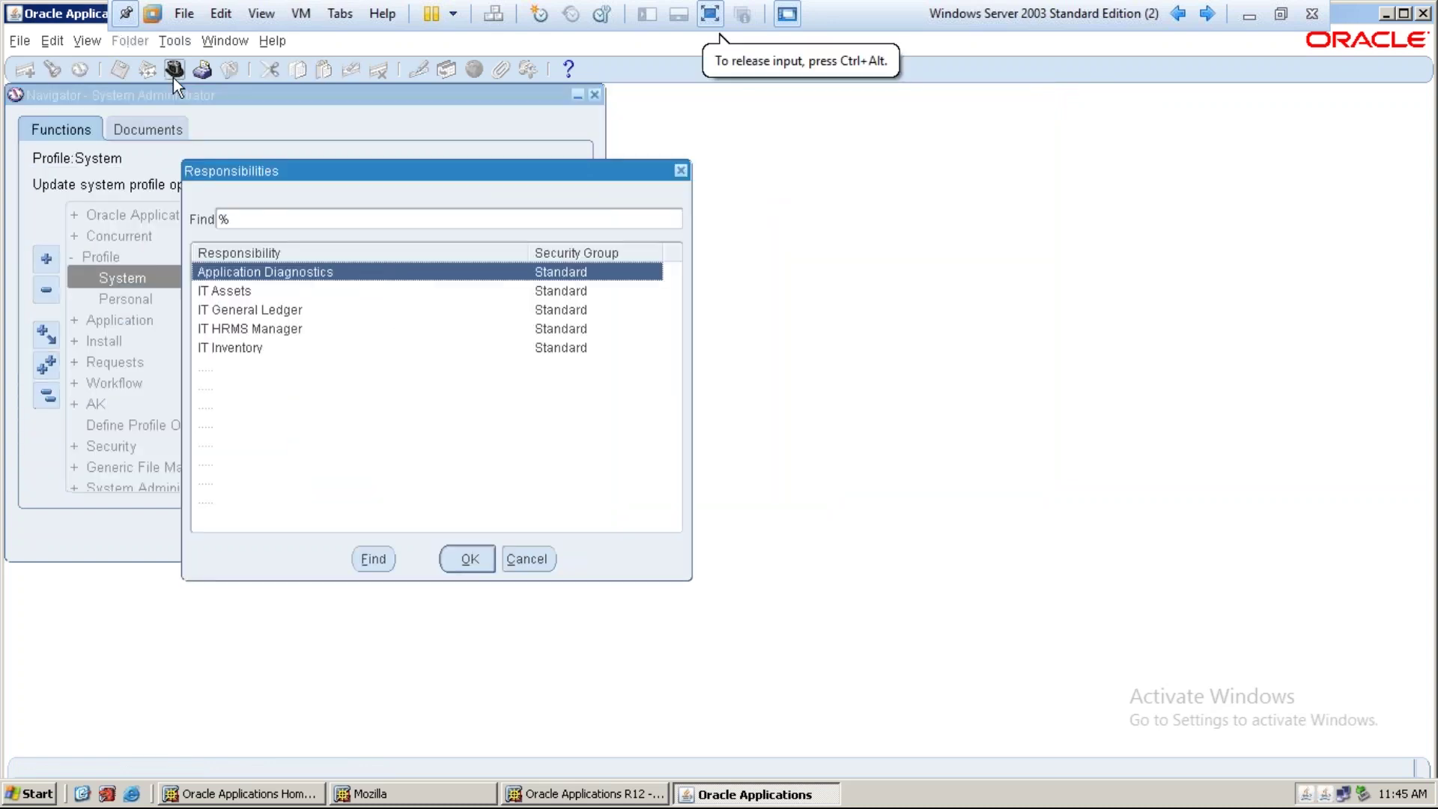
pyautogui.click(251, 330)
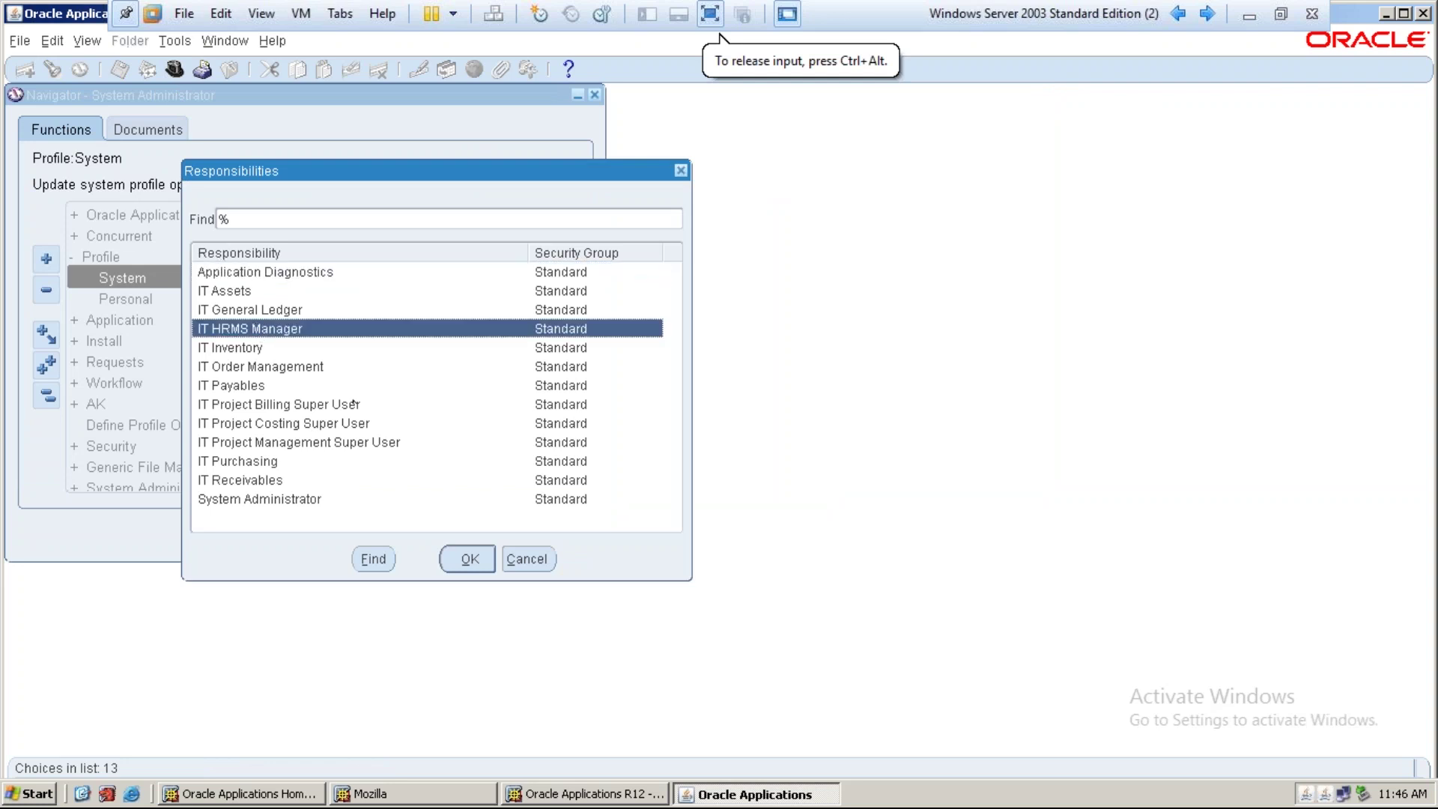
pyautogui.click(457, 559)
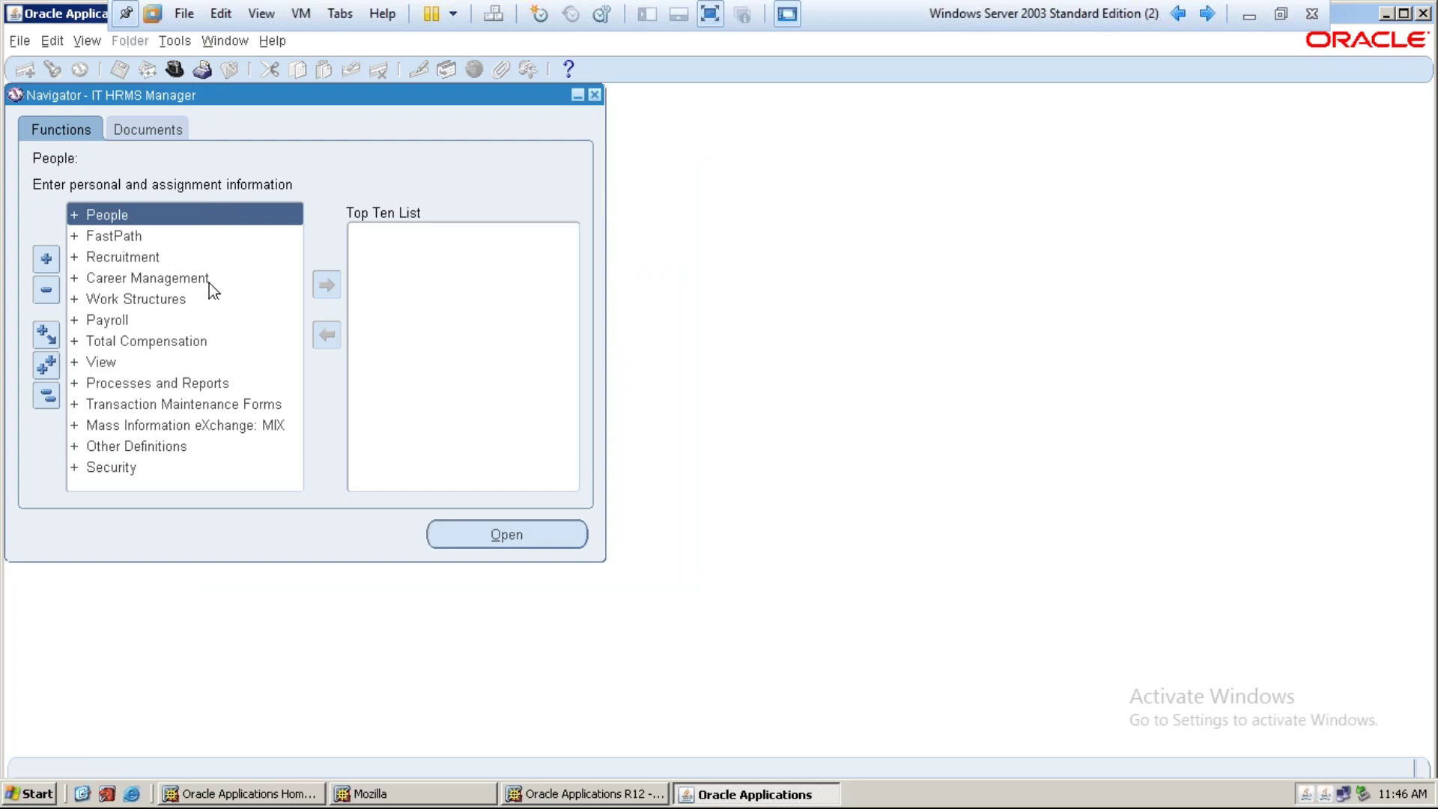
# Open Work Structures > Organization > Description
pyautogui.doubleClick(103, 299)
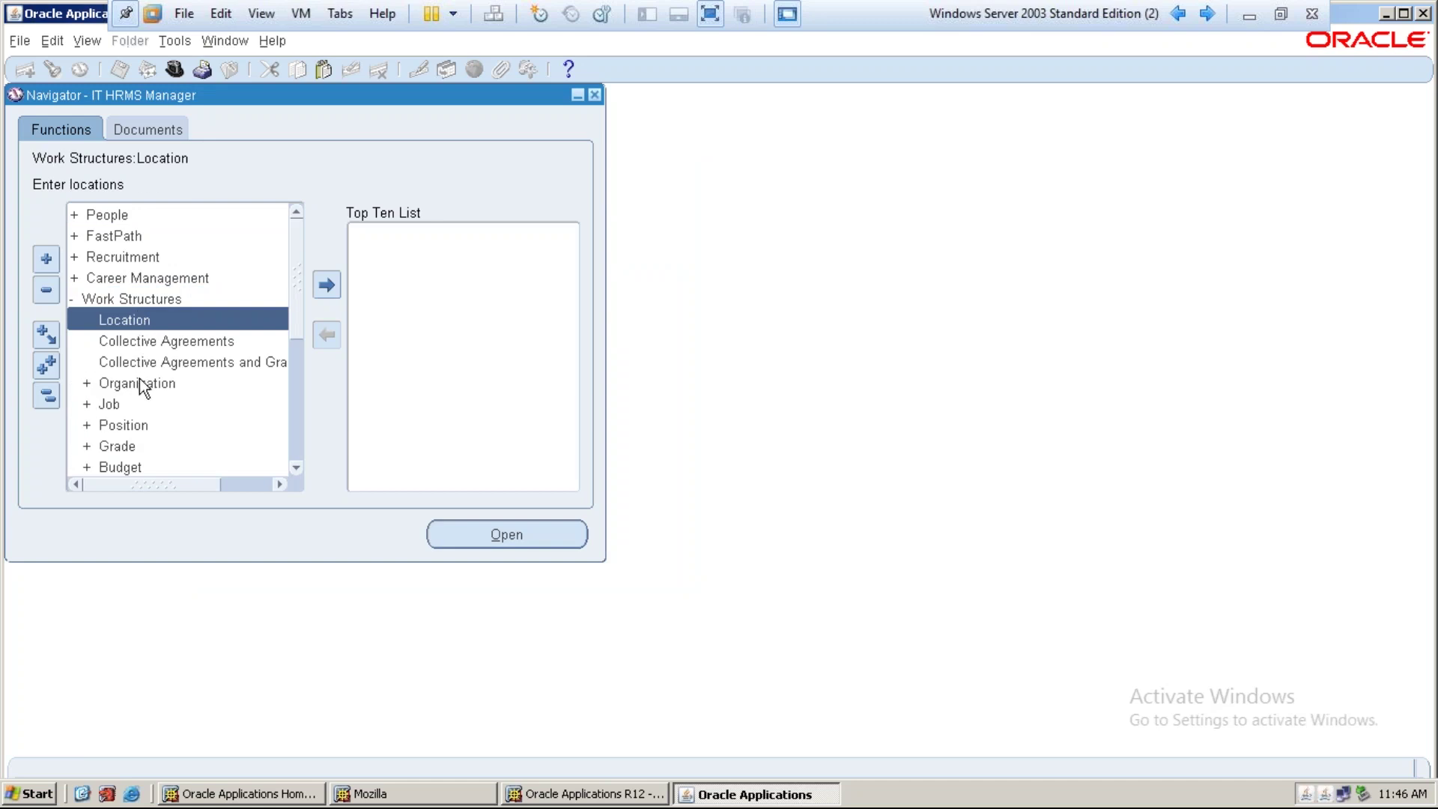
pyautogui.doubleClick(137, 383)
pyautogui.doubleClick(167, 405)
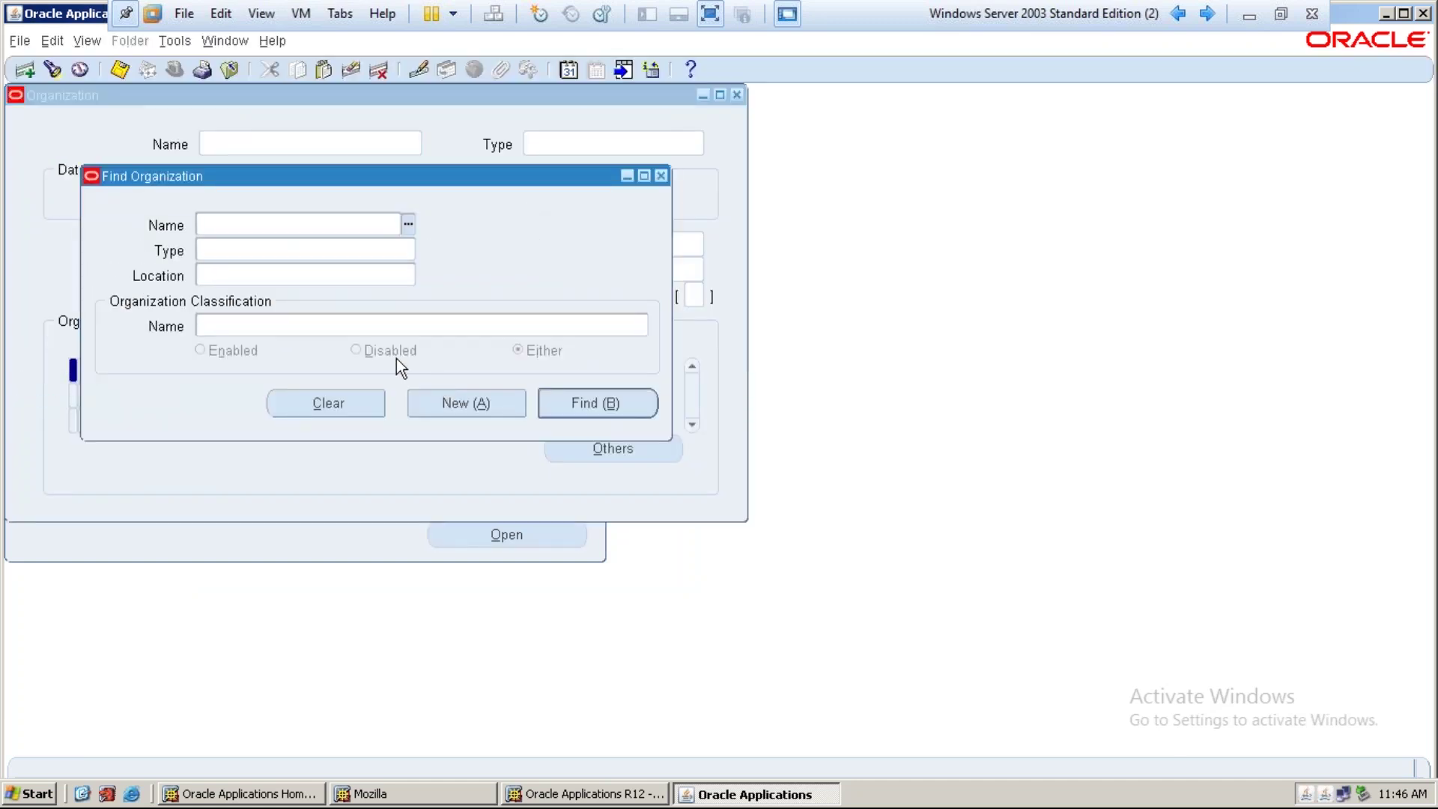
# Create a new organization named 'IT Operating Unit' starting 01-JAN-2017
pyautogui.click(444, 402)
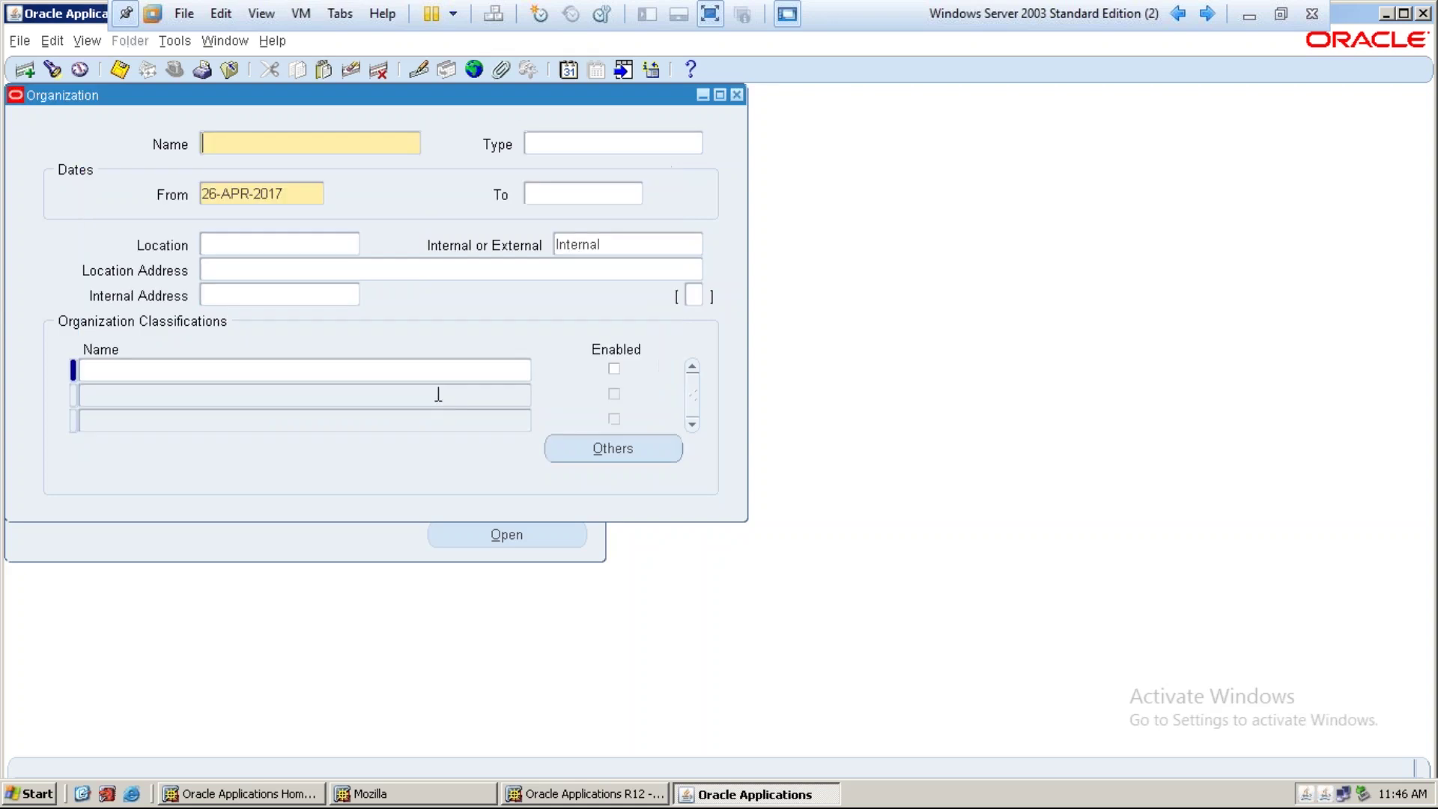
pyautogui.write('IT Operating Unit')
pyautogui.press('Tab')
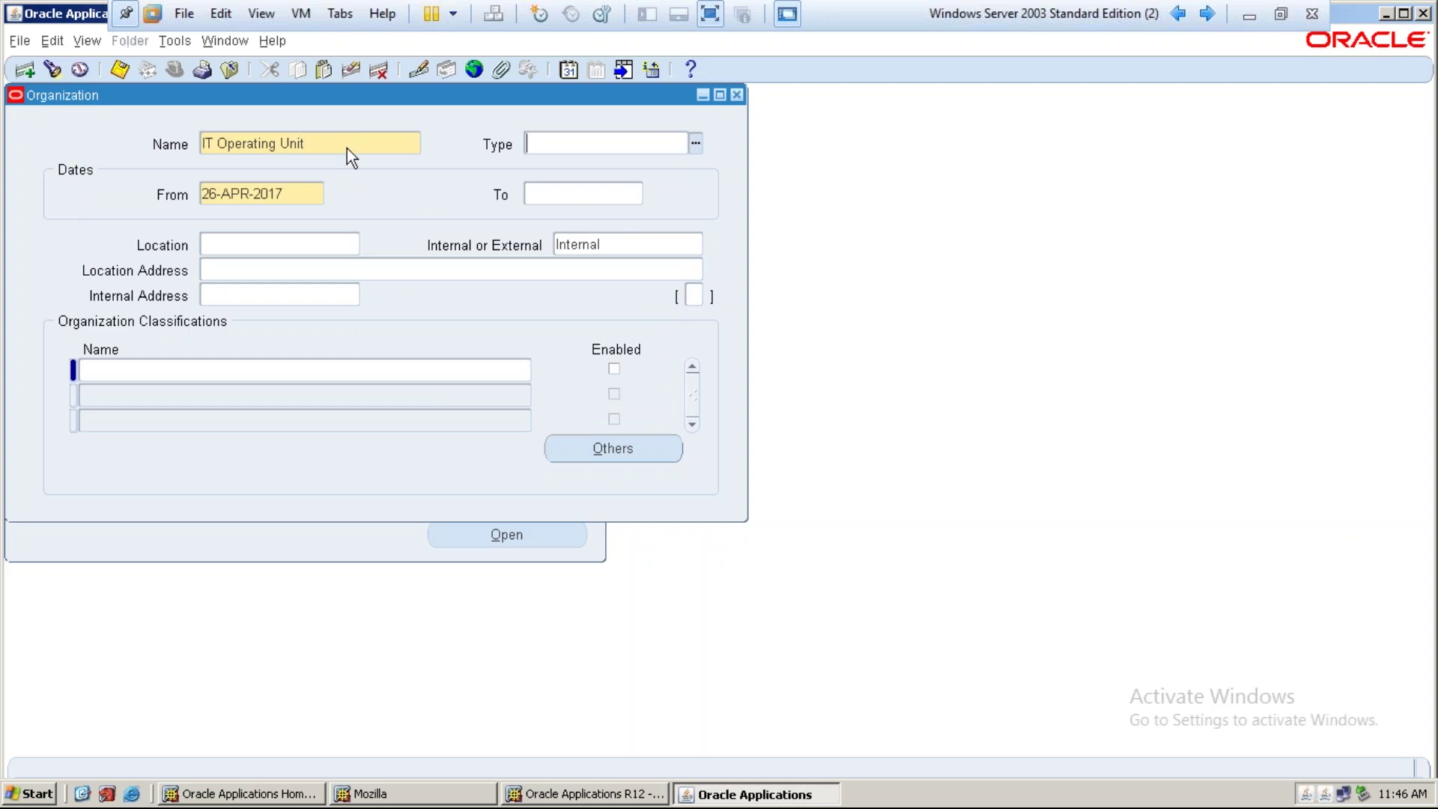
pyautogui.press('Tab')
pyautogui.write('01-JAN-2017')
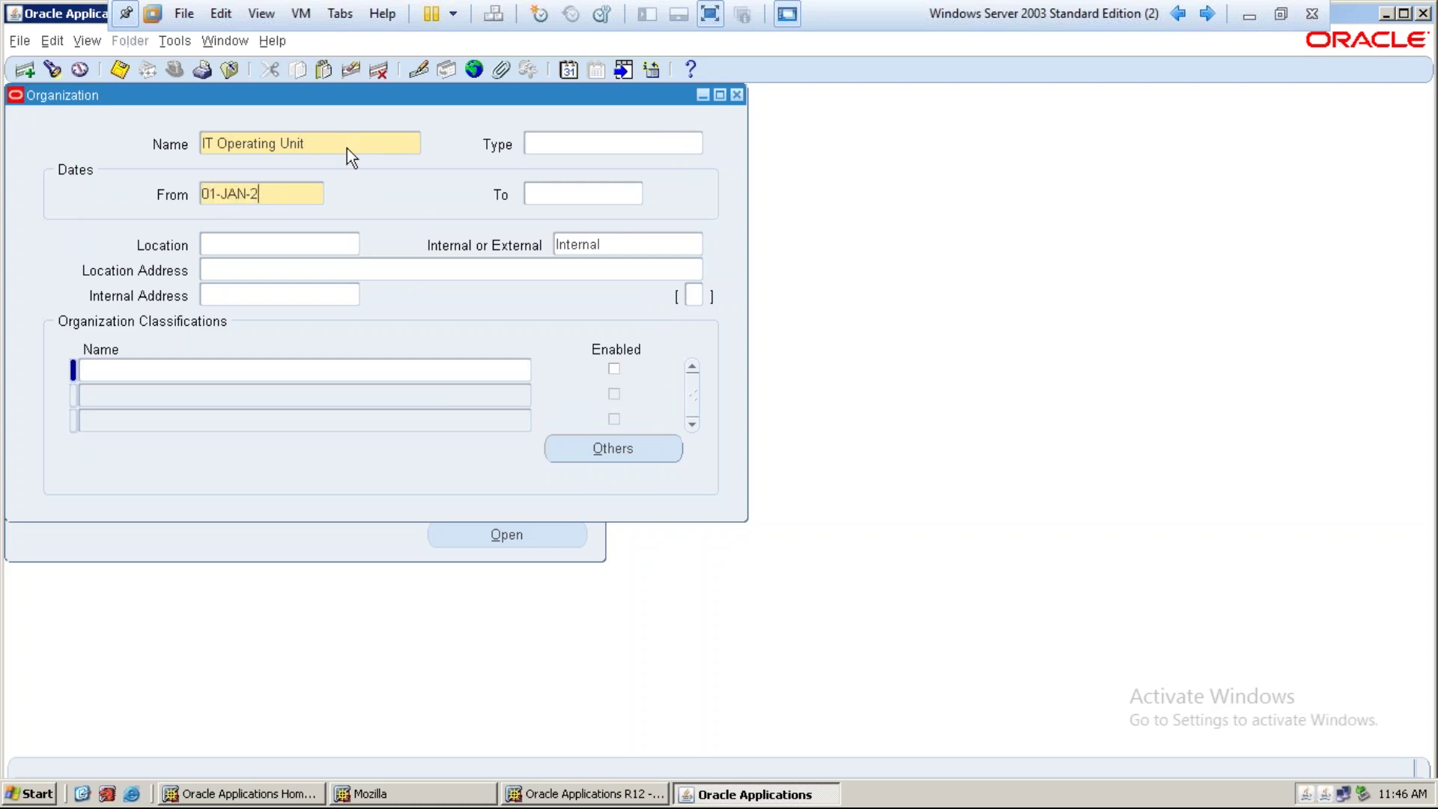
pyautogui.press('Tab')
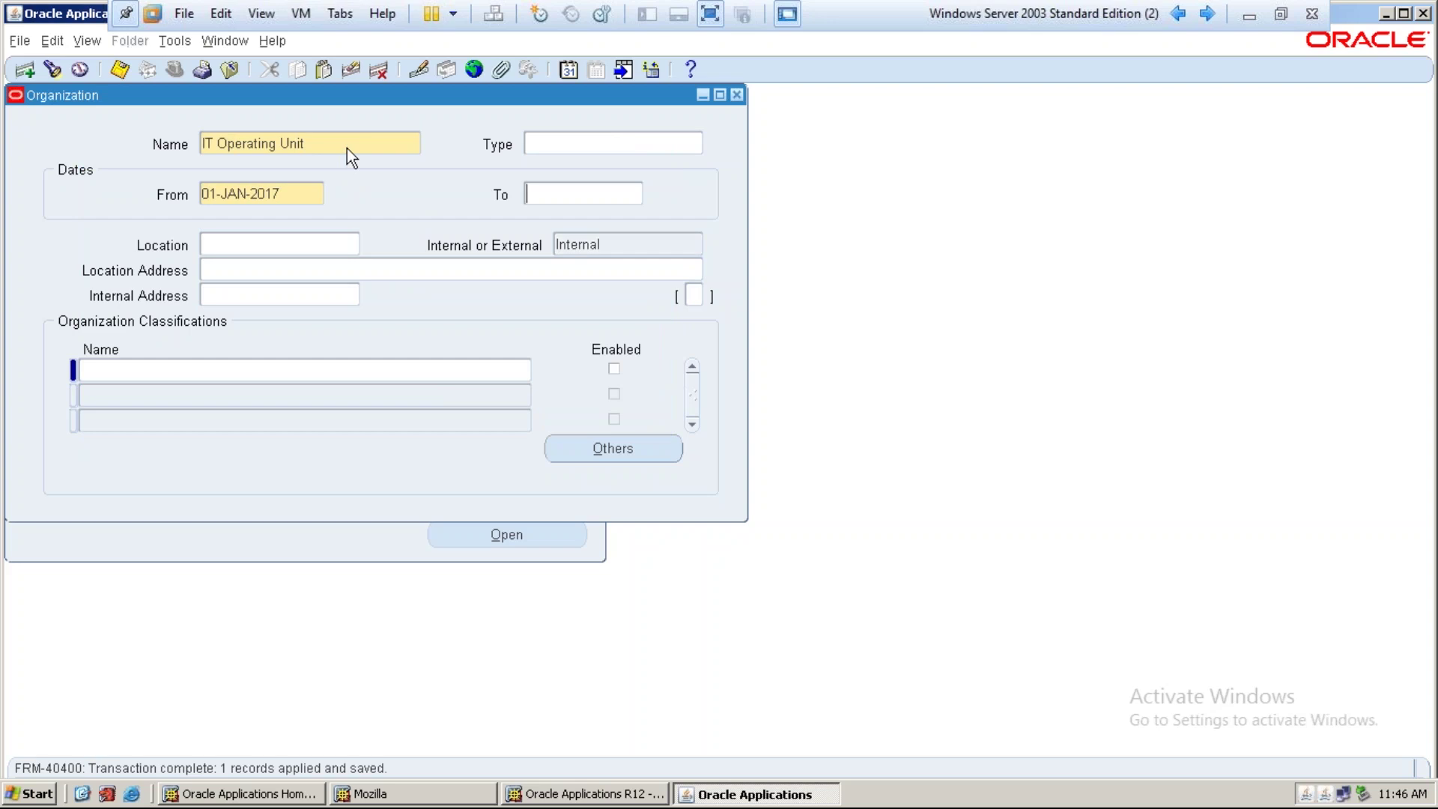
# Assign the AD1 Los Angeles location to the organization
pyautogui.click(290, 240)
pyautogui.click(353, 247)
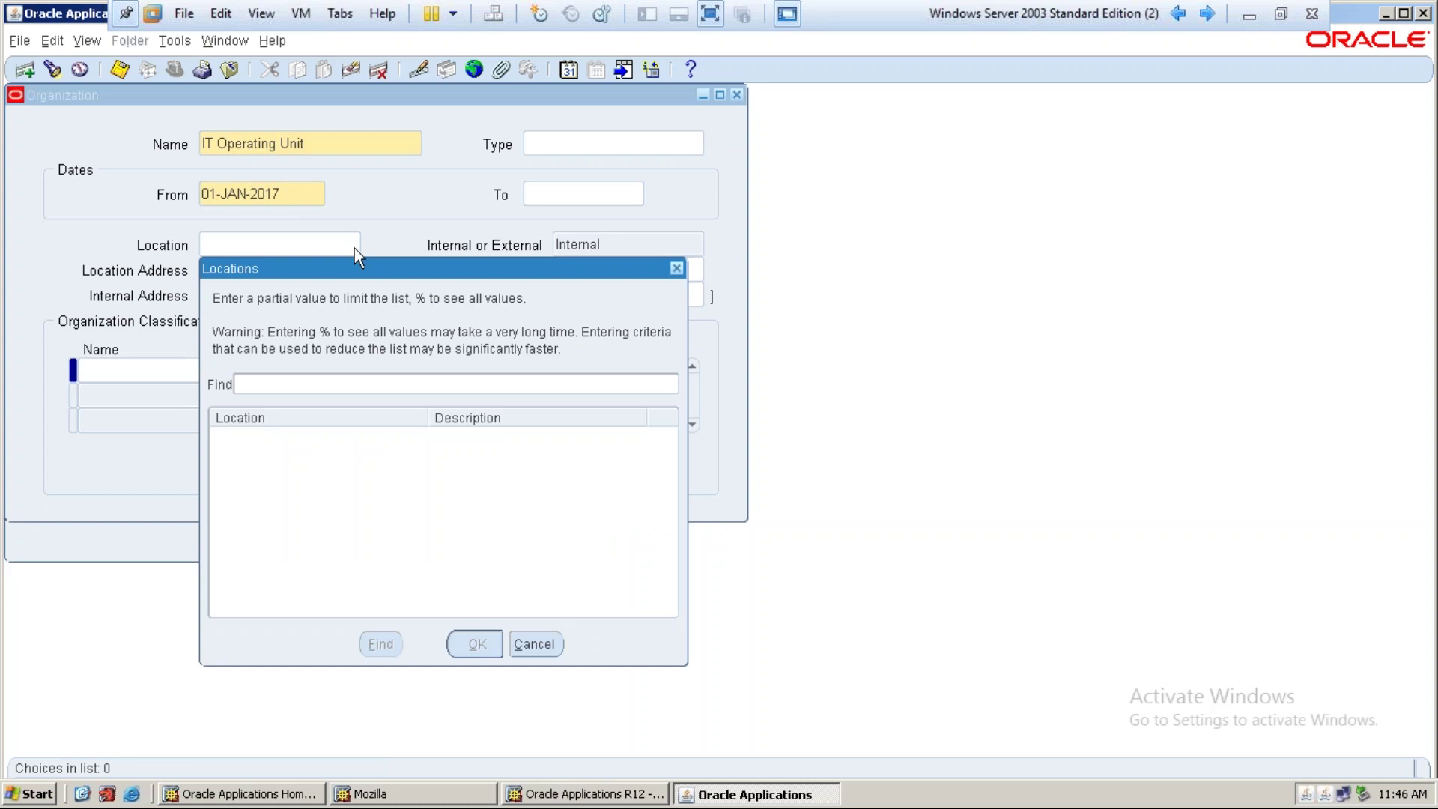
pyautogui.write('%')
pyautogui.press('Return')
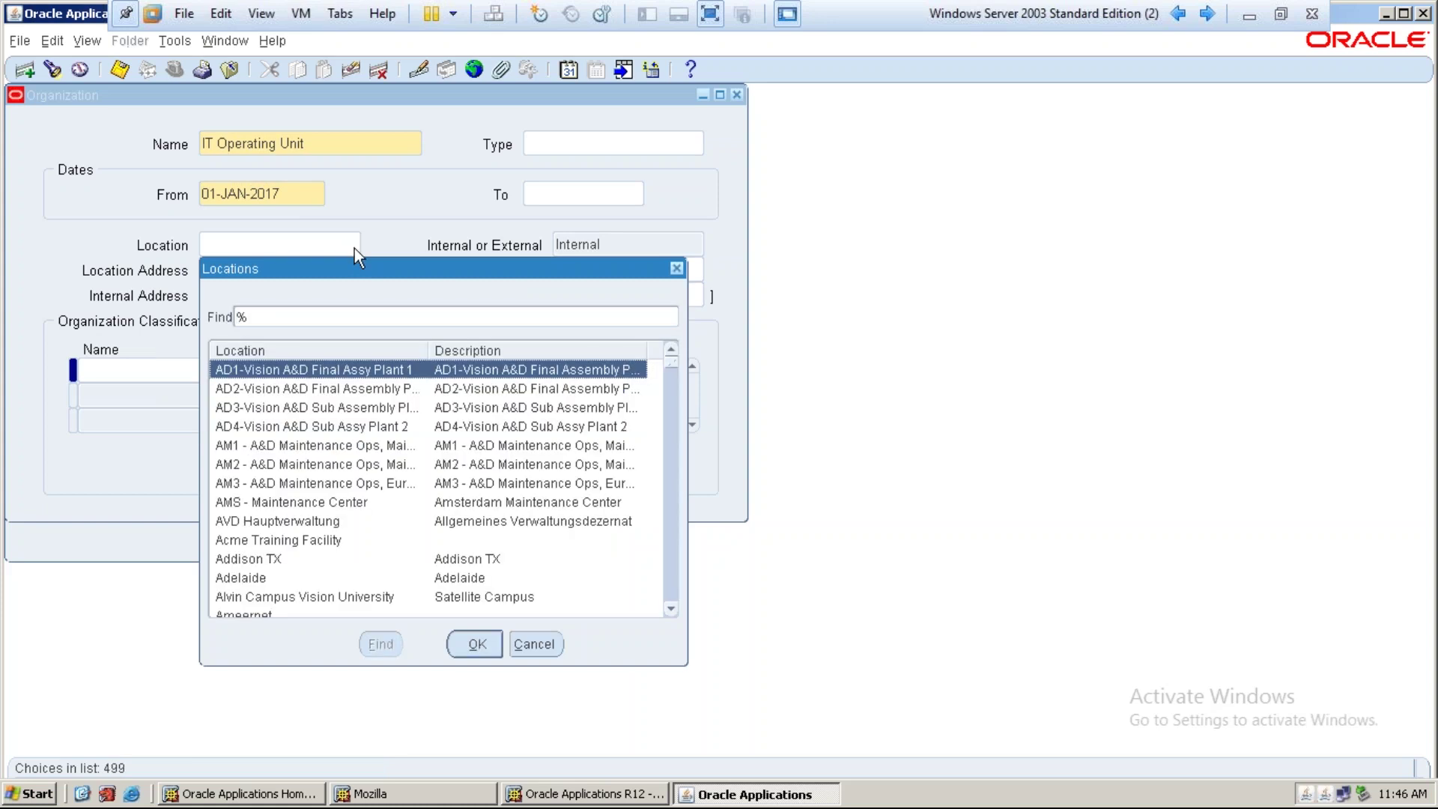
pyautogui.press('Down')
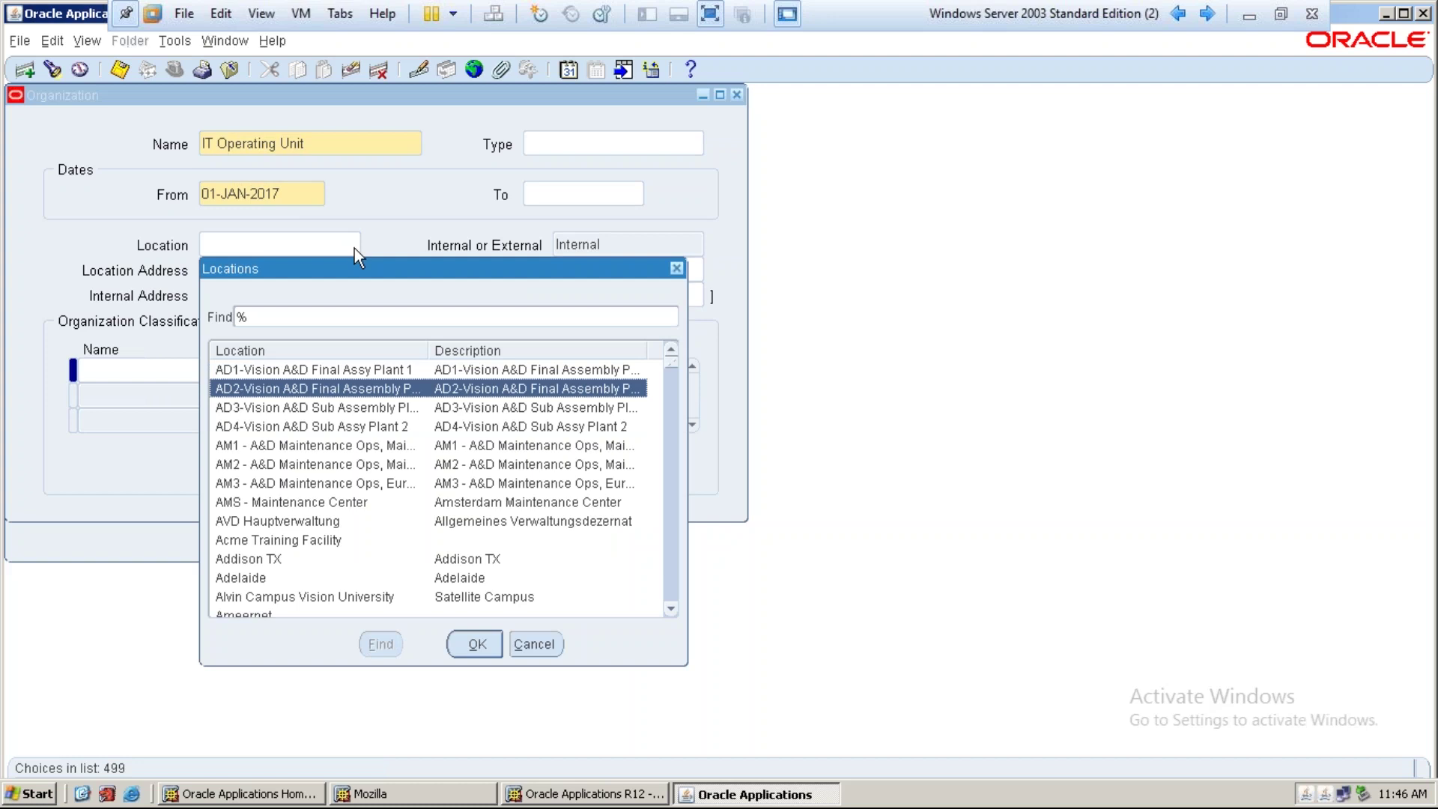
pyautogui.press('Down')
pyautogui.press('Down')
pyautogui.press('Down')
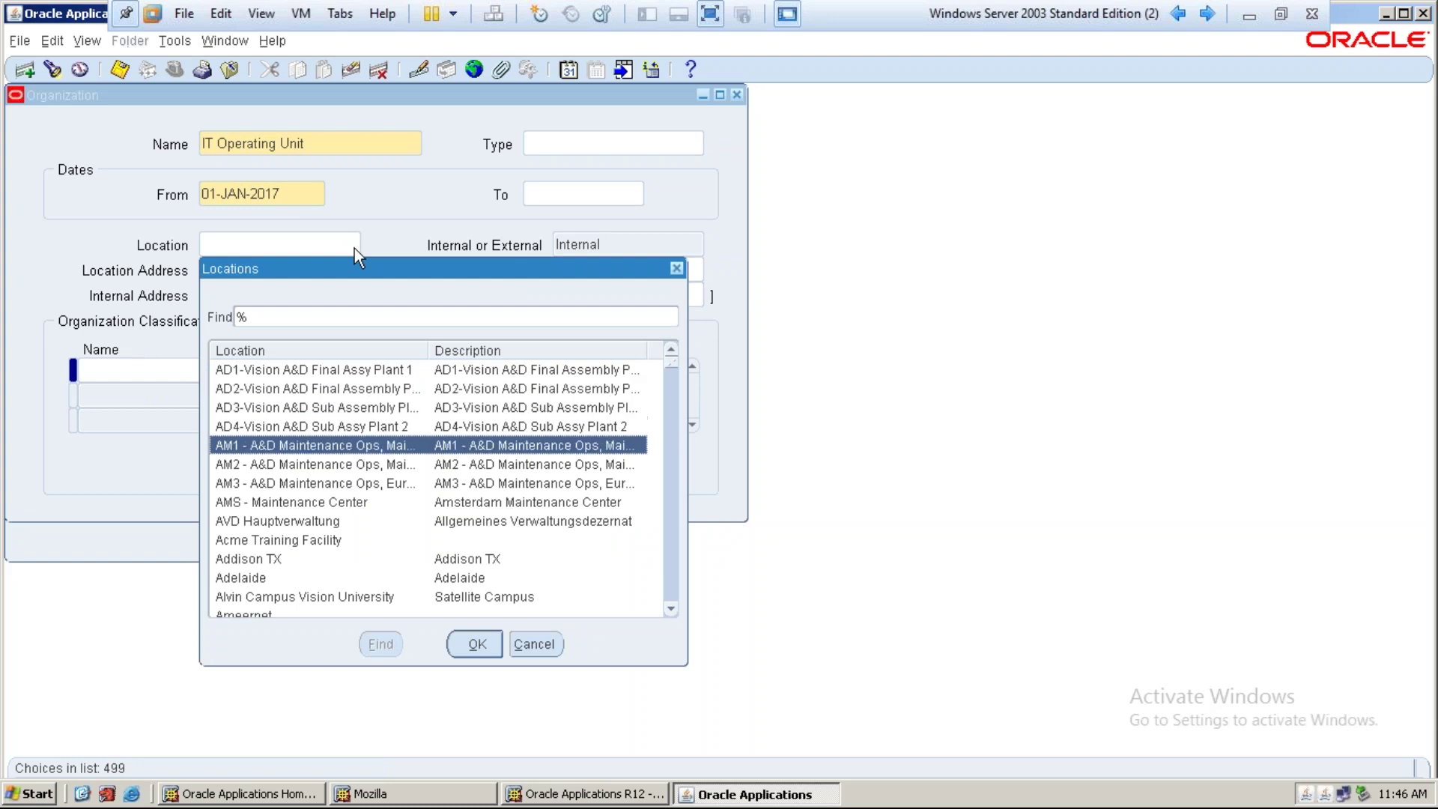
pyautogui.scroll(-3, 388, 483)
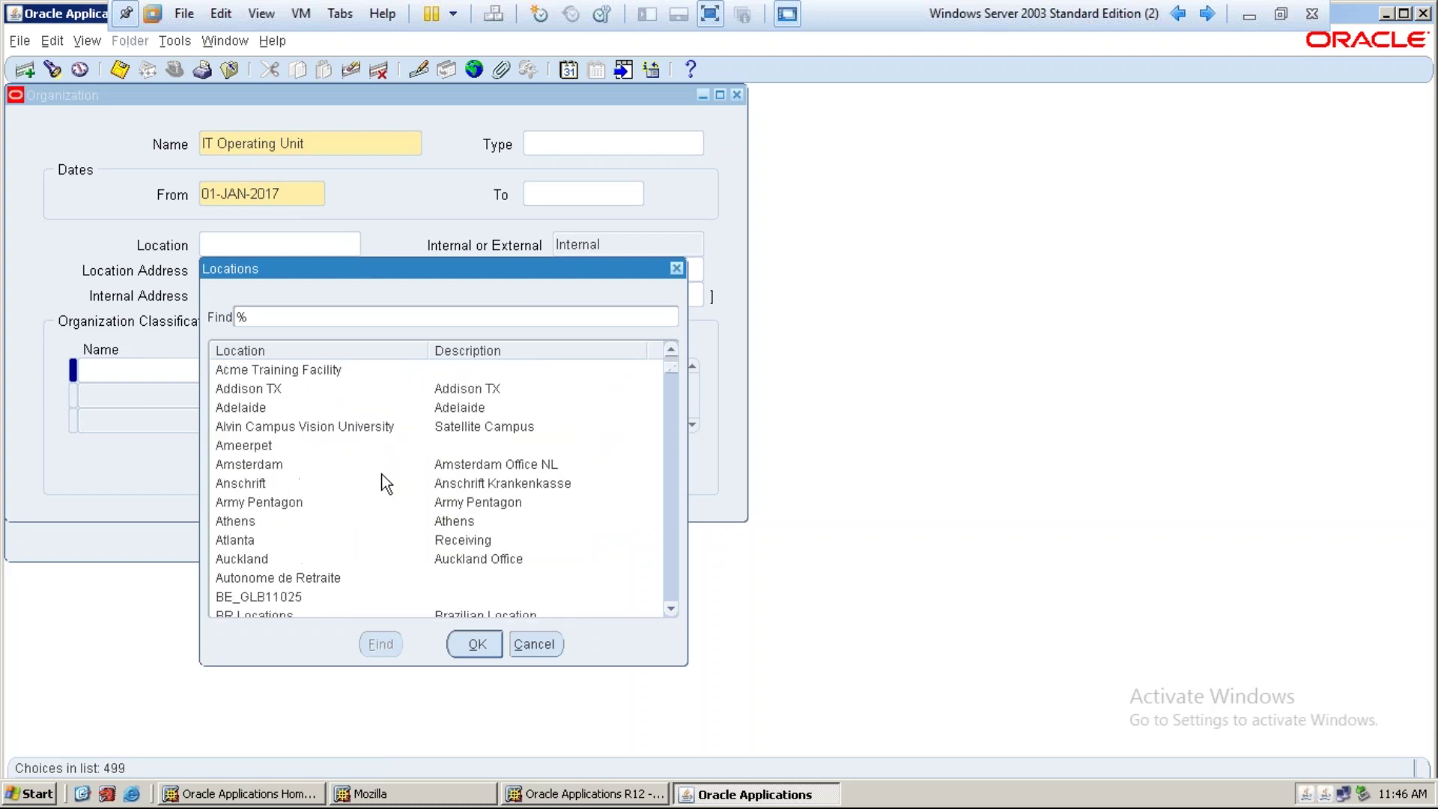
pyautogui.scroll(3, 388, 483)
pyautogui.click(344, 370)
pyautogui.click(476, 643)
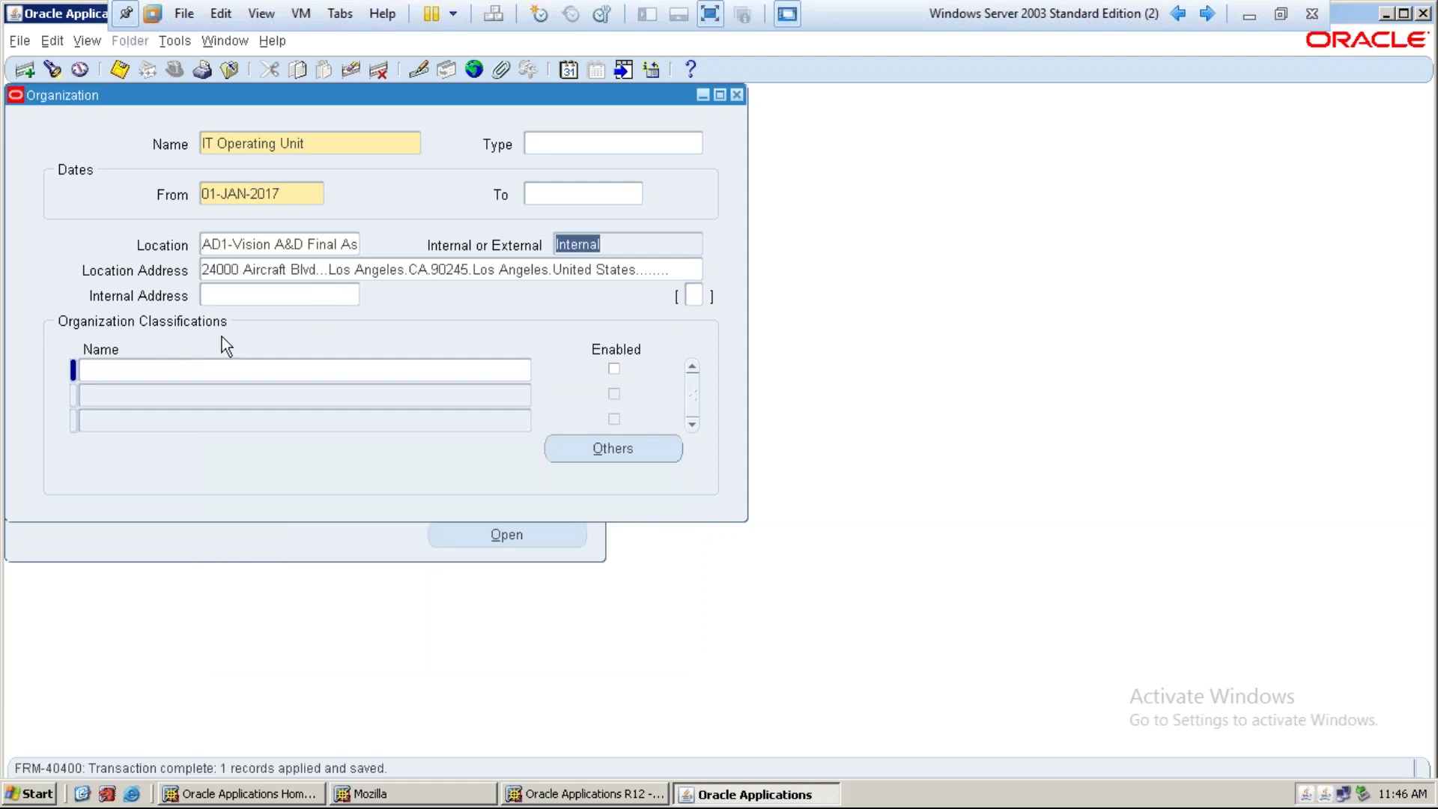
# Add and save the Operating Unit classification
pyautogui.click(122, 374)
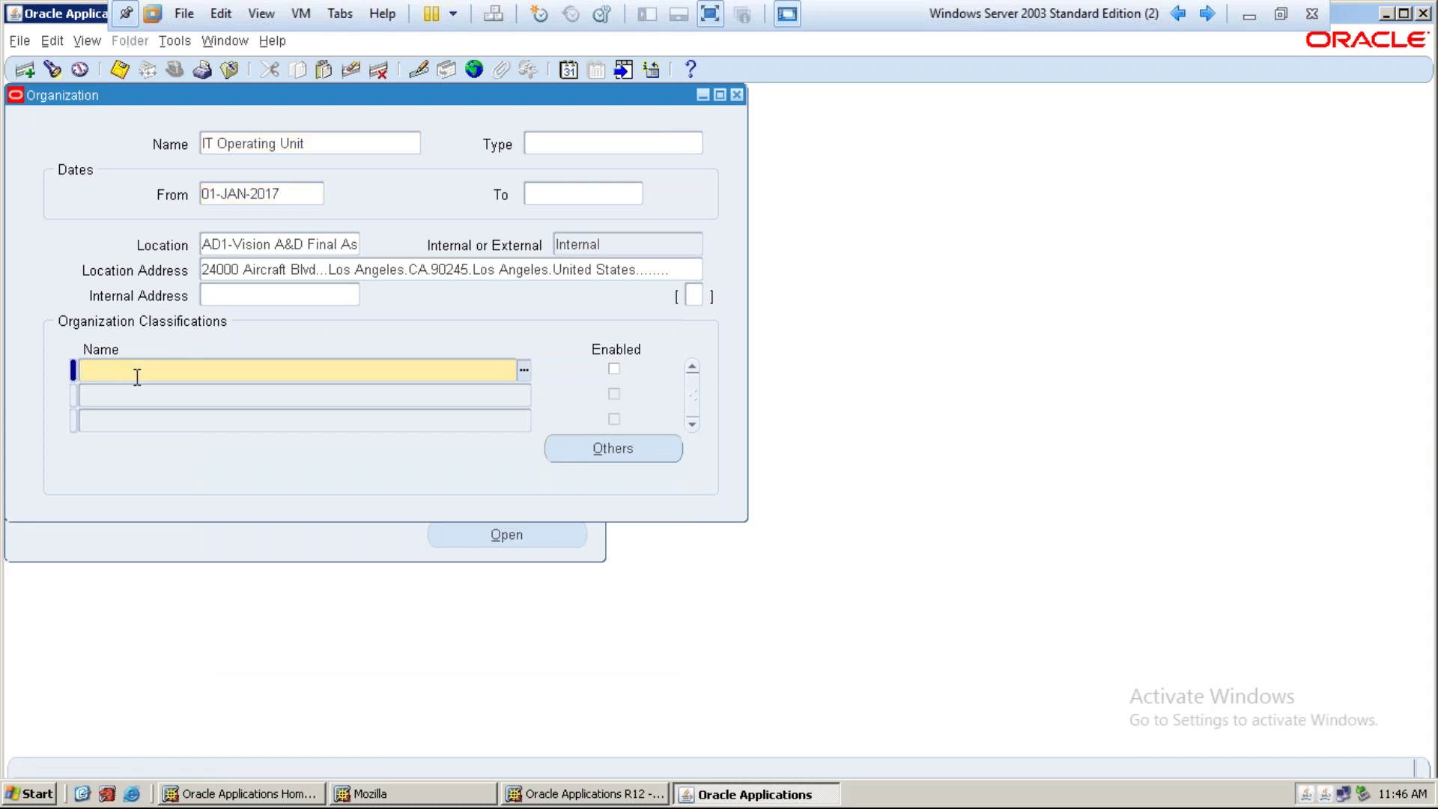
pyautogui.write('operating %')
pyautogui.press('Tab')
pyautogui.press('Down')
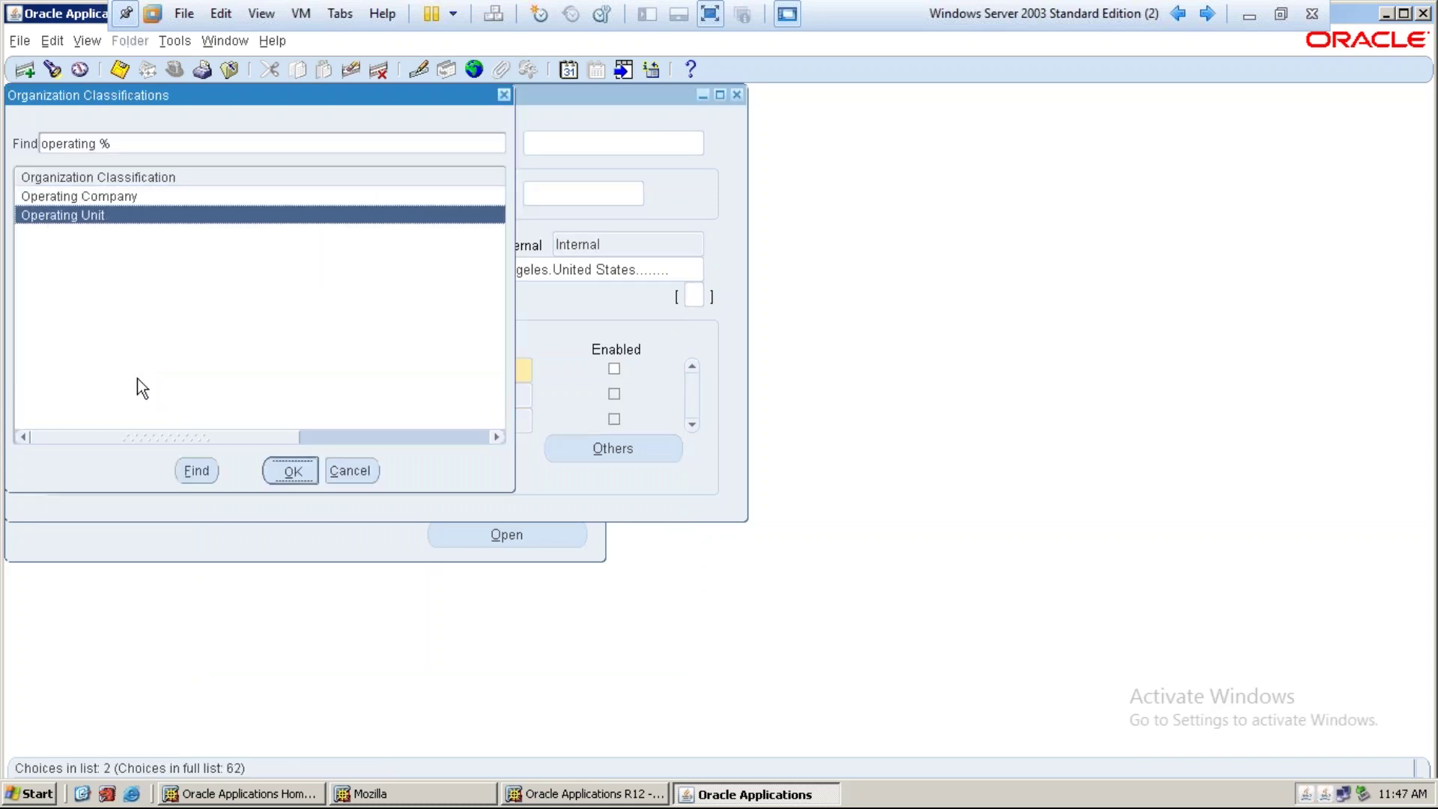
pyautogui.press('Return')
pyautogui.hotkey('ctrl', 's')
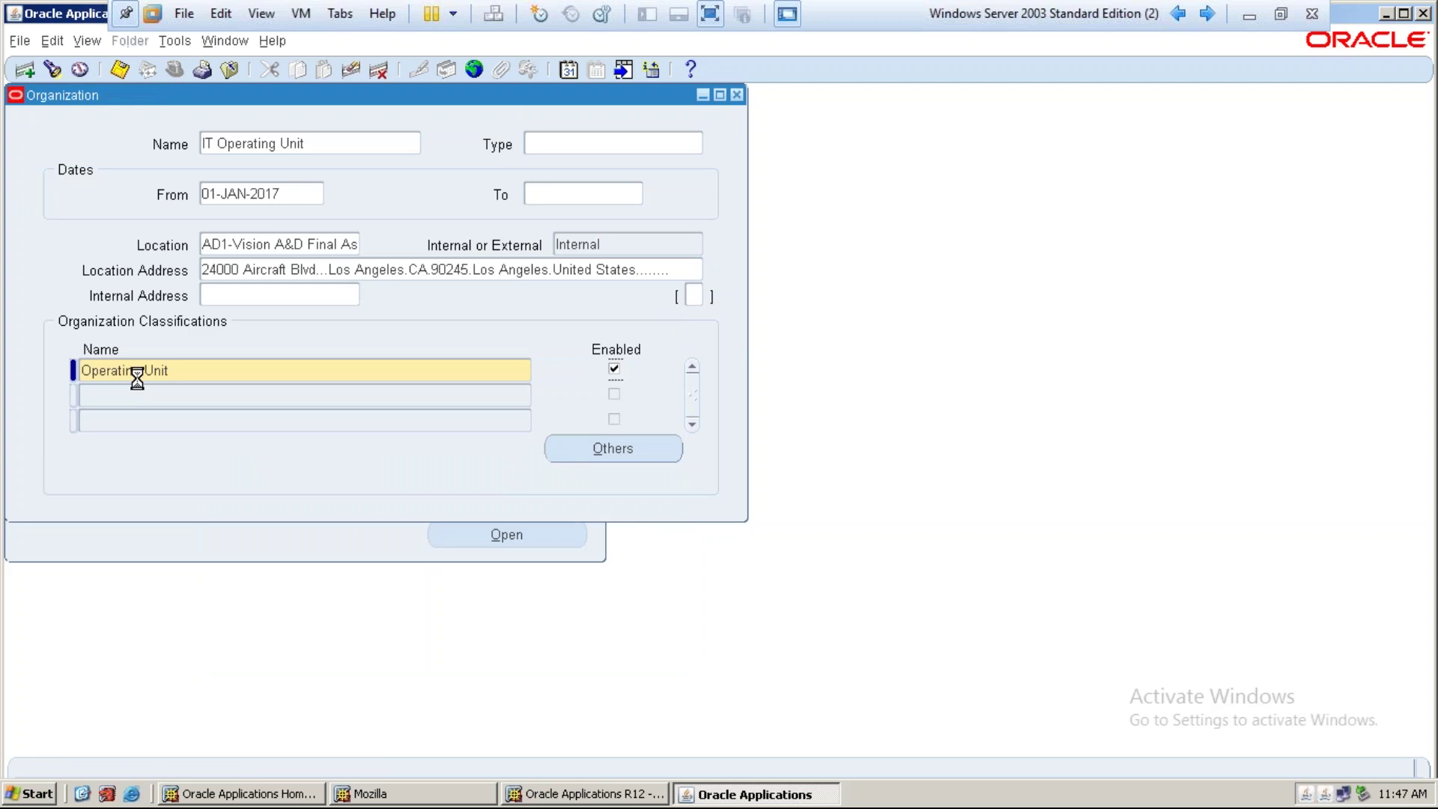
# Fill Operating Unit Information with Tata Ledger1039(USD), TataLegal Entity and short code IT OU, then save
pyautogui.click(574, 450)
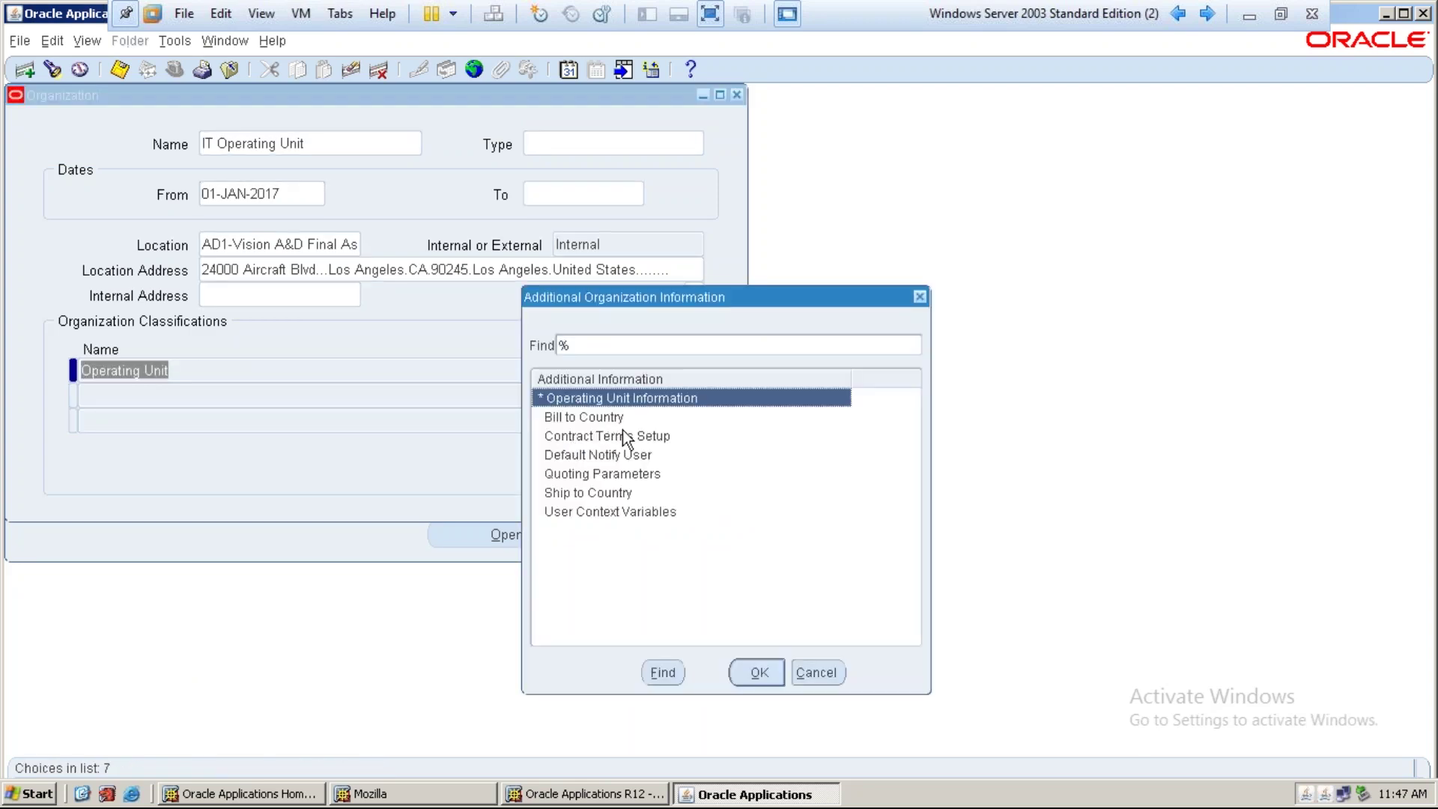
pyautogui.click(746, 663)
pyautogui.click(302, 170)
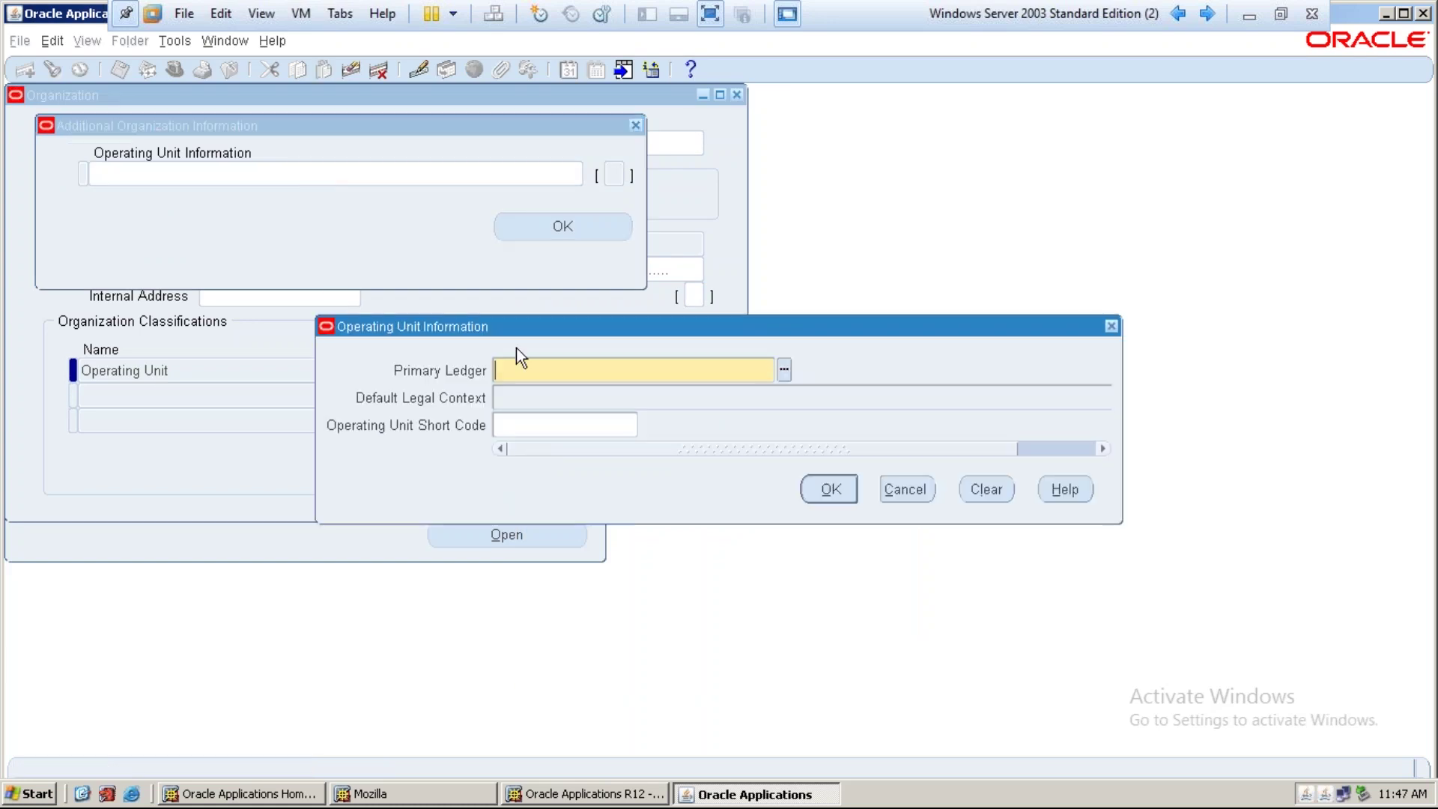
pyautogui.write('tata')
pyautogui.press('Tab')
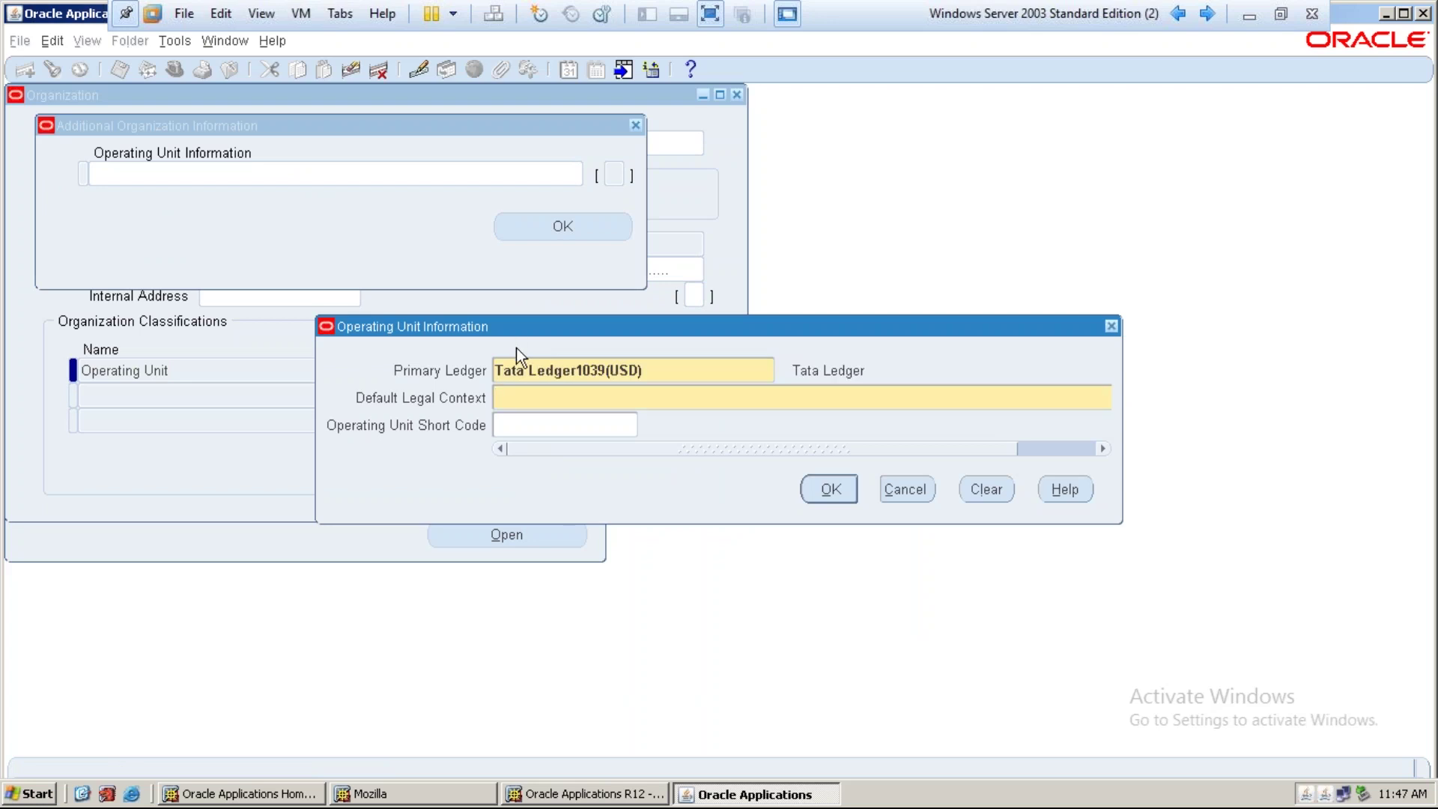
pyautogui.write('tata')
pyautogui.press('Tab')
pyautogui.write('IT OU')
pyautogui.press('Tab')
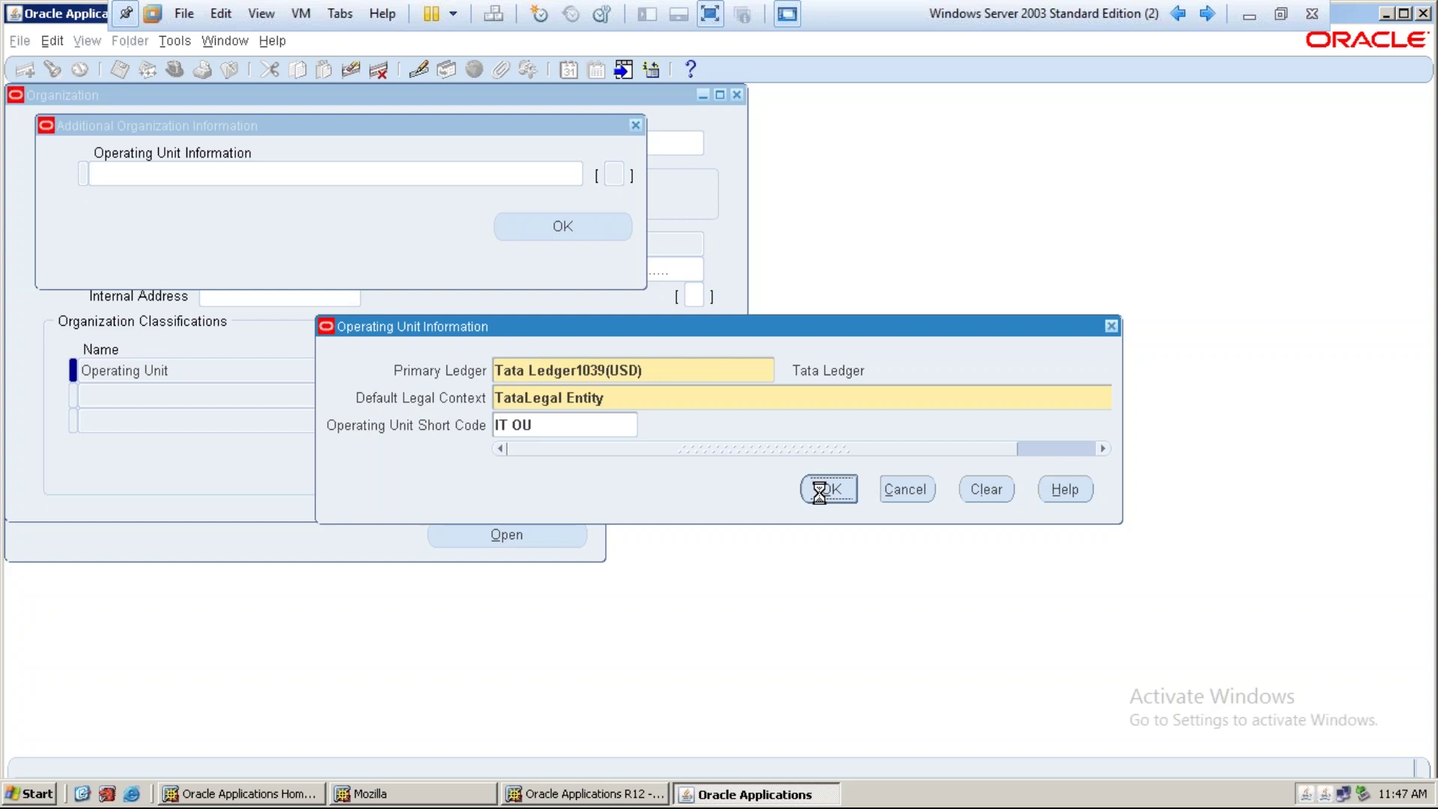
pyautogui.click(825, 491)
pyautogui.click(601, 227)
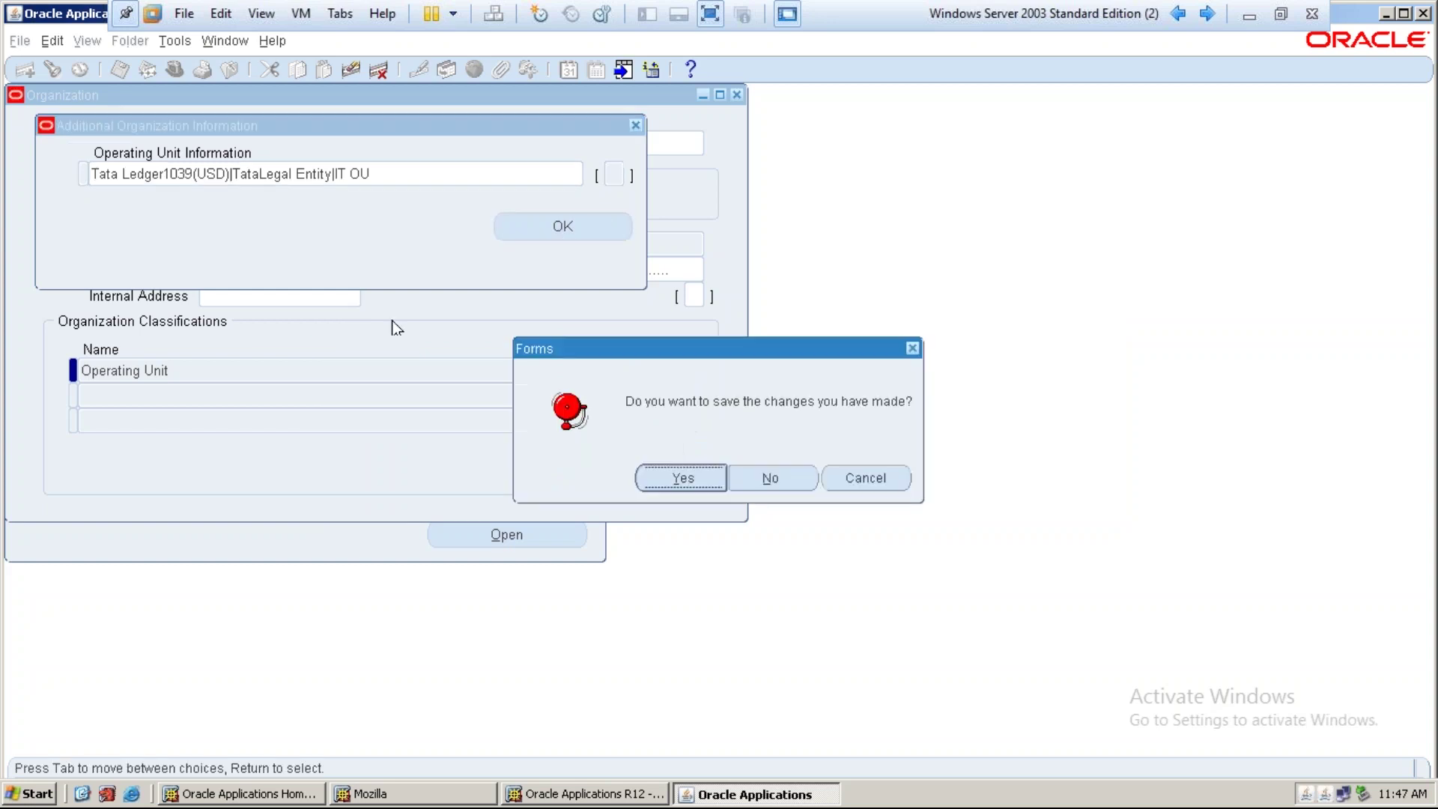
pyautogui.click(713, 478)
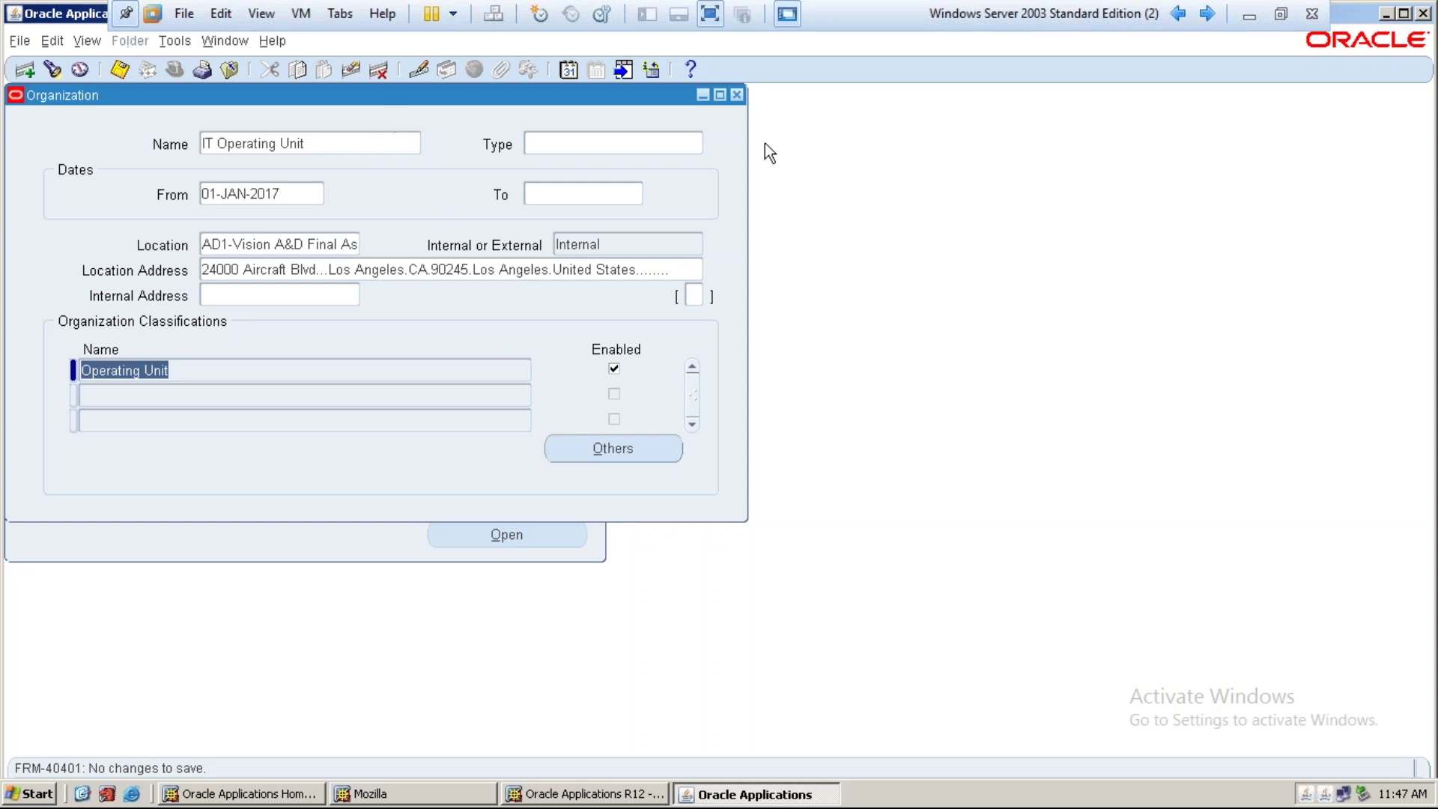
# Close the Organization form, switch to System Administrator, and open View > Requests
pyautogui.click(739, 95)
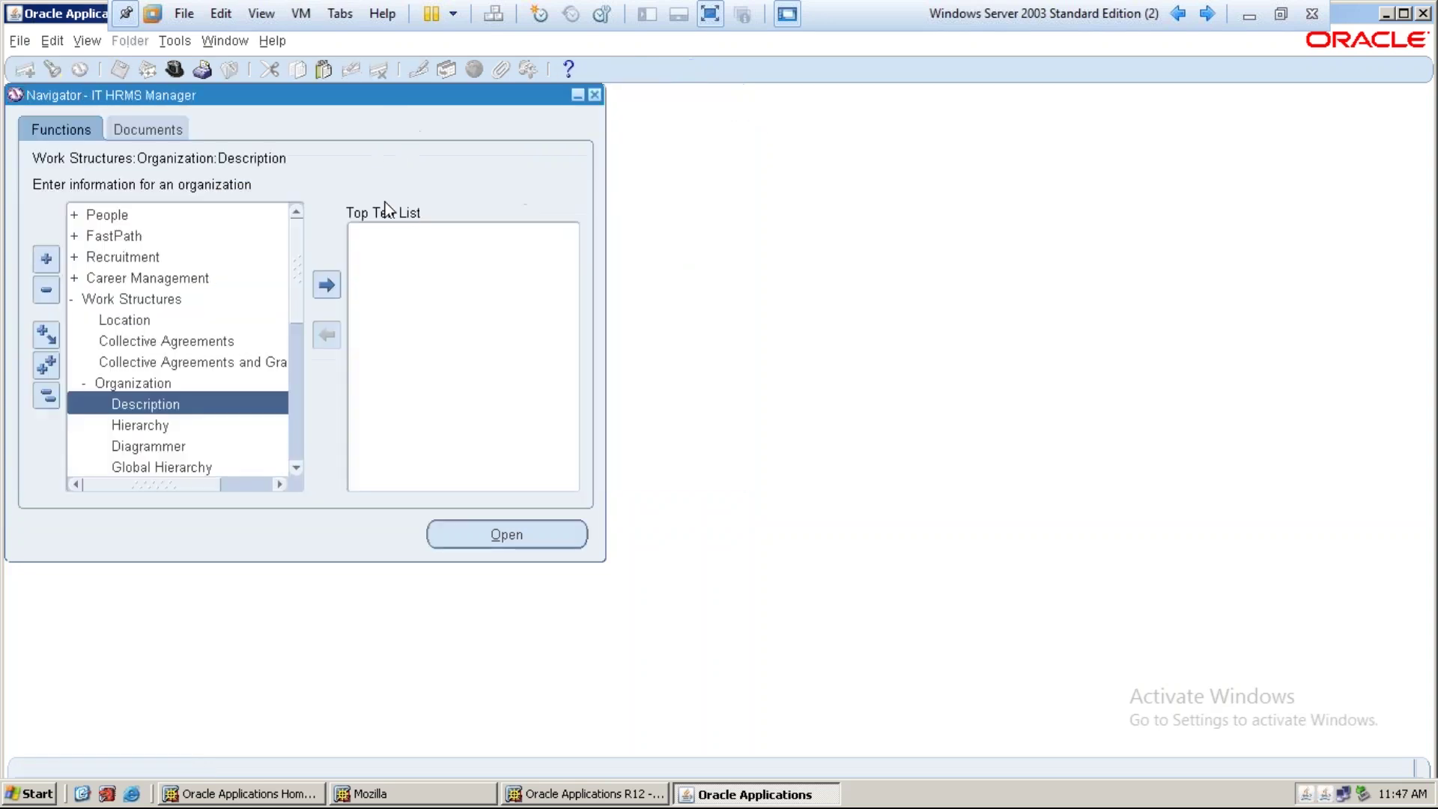
pyautogui.click(49, 398)
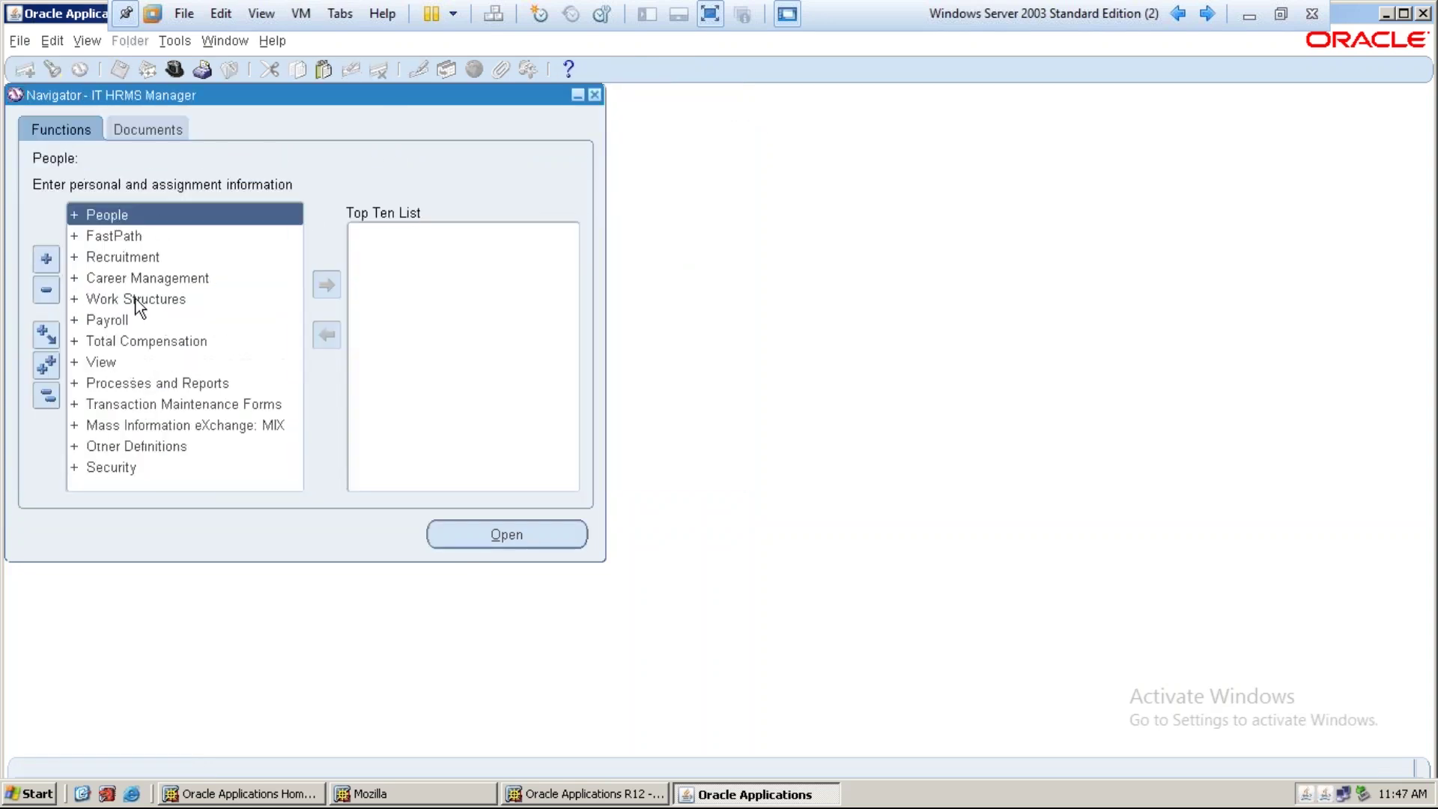
pyautogui.click(173, 70)
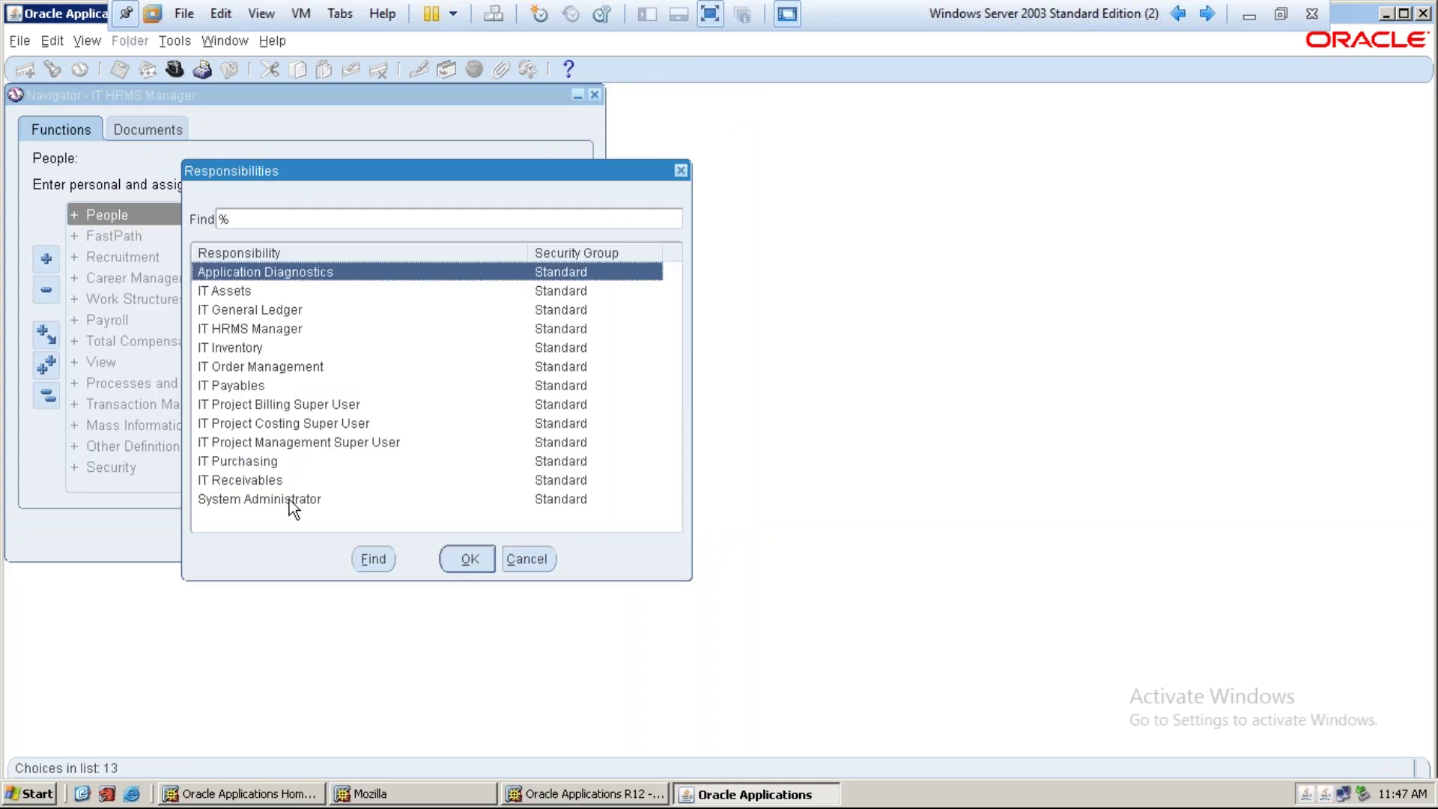
pyautogui.click(290, 501)
pyautogui.click(469, 559)
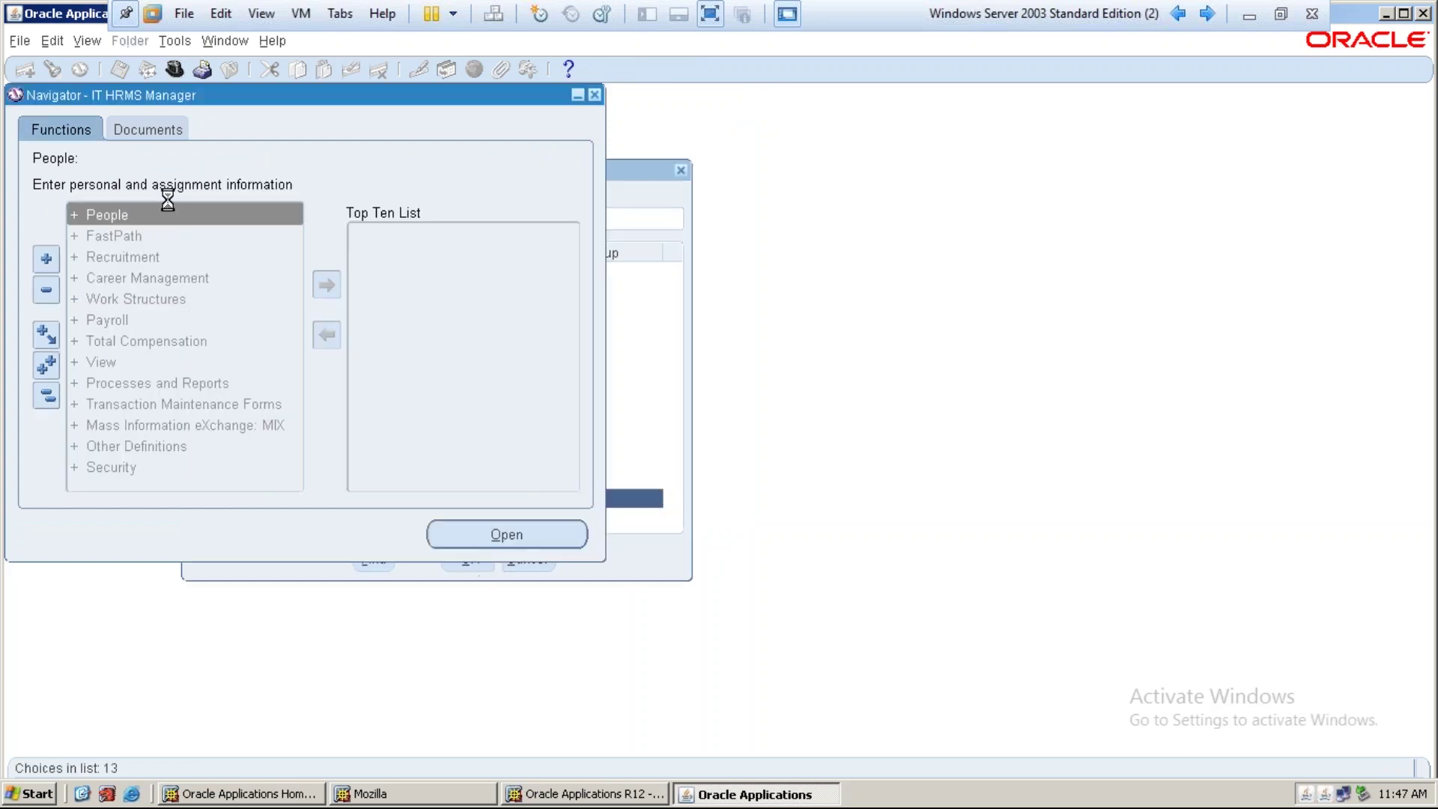
pyautogui.click(85, 42)
pyautogui.click(121, 310)
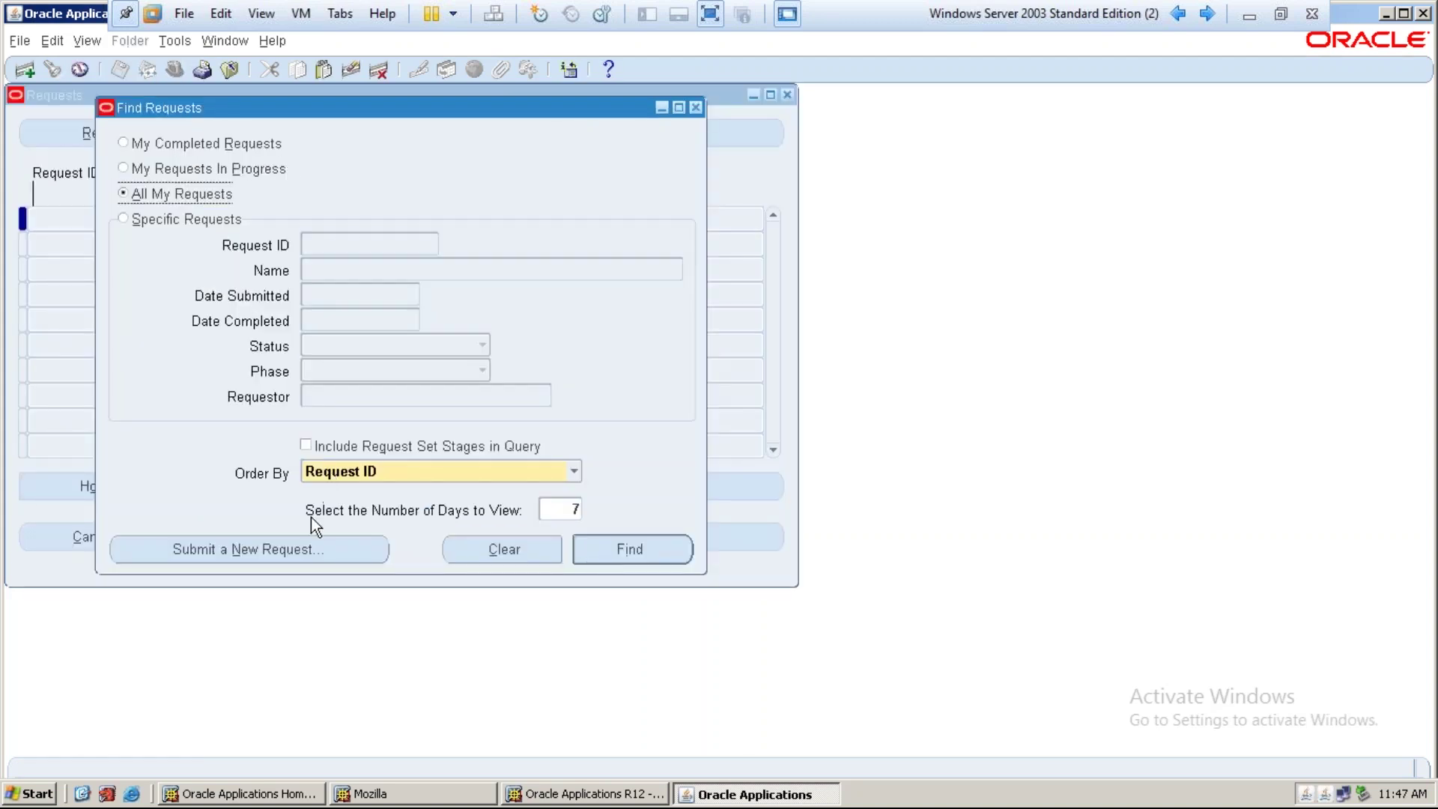
# Submit a single Replicate Seed Data request with Operating Unit set to IT Operating Unit
pyautogui.click(300, 543)
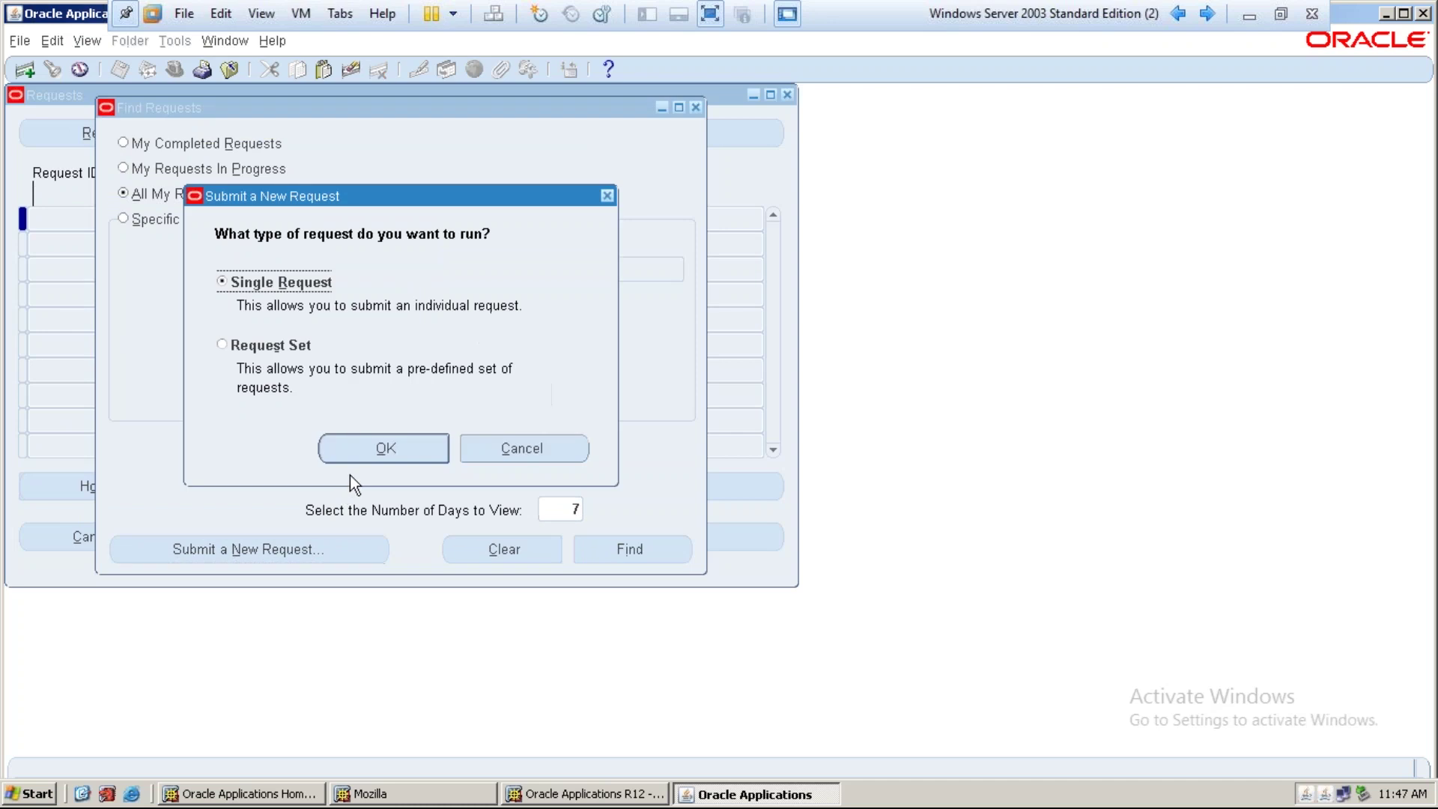
pyautogui.click(377, 455)
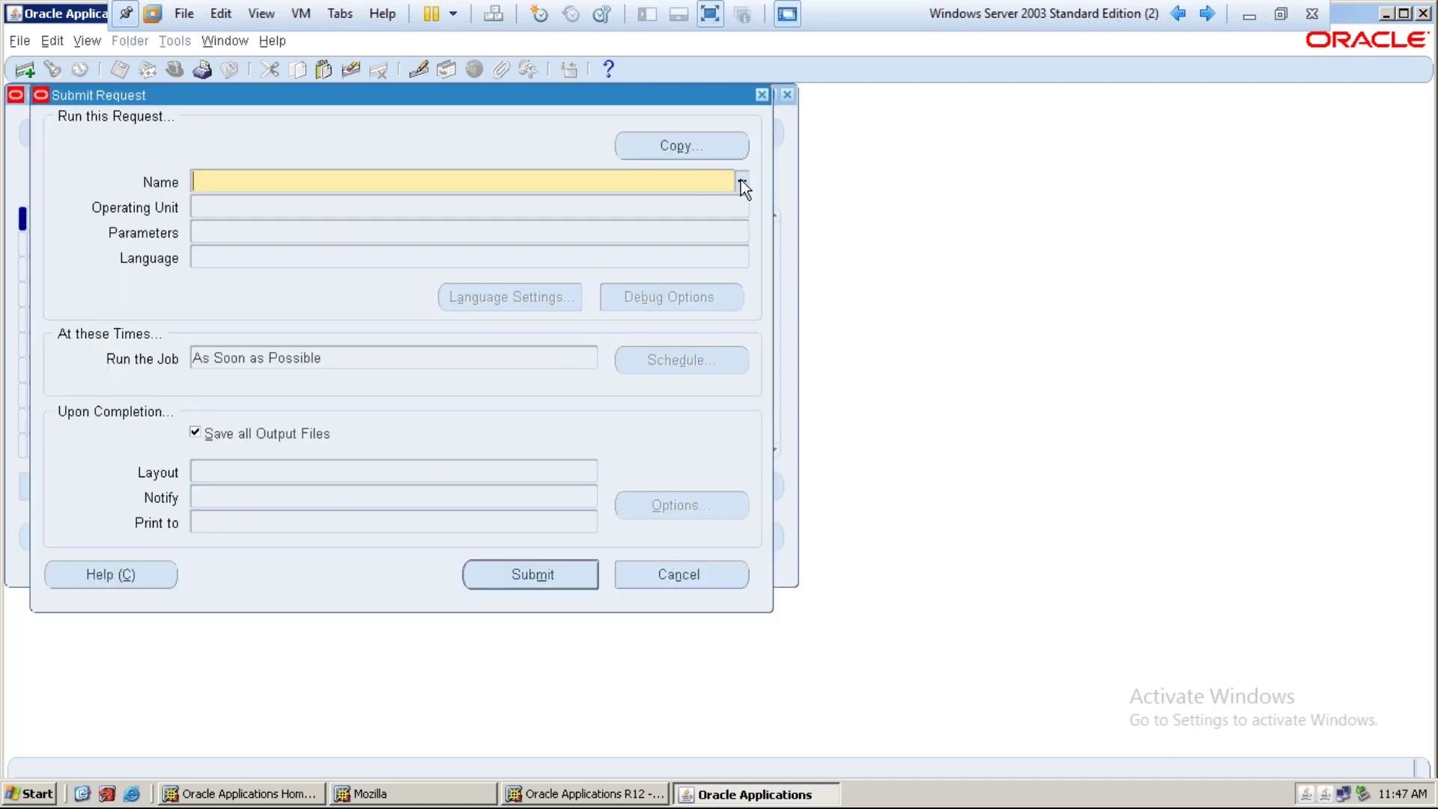
pyautogui.click(746, 180)
pyautogui.write('re%')
pyautogui.press('Return')
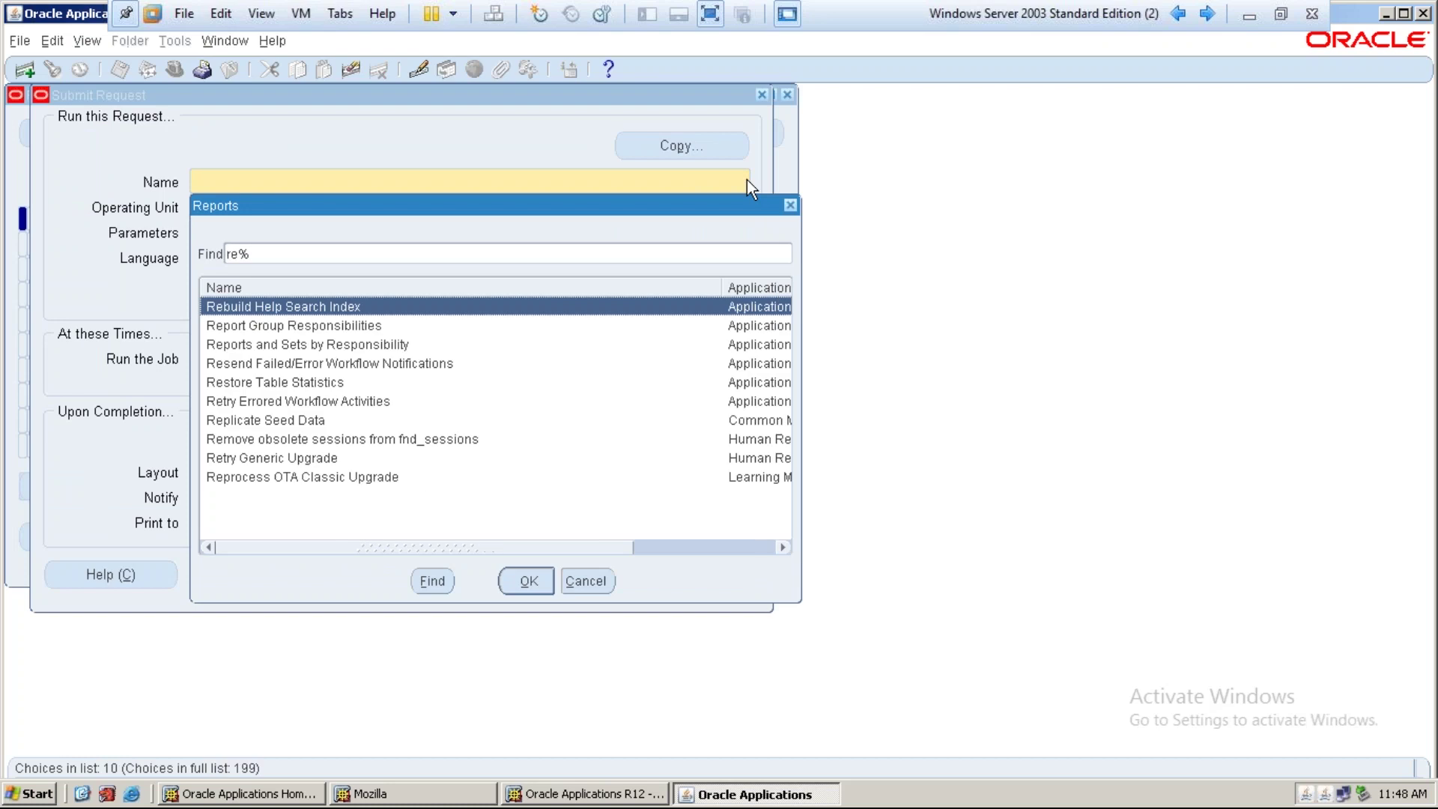
pyautogui.write('pl')
pyautogui.press('Return')
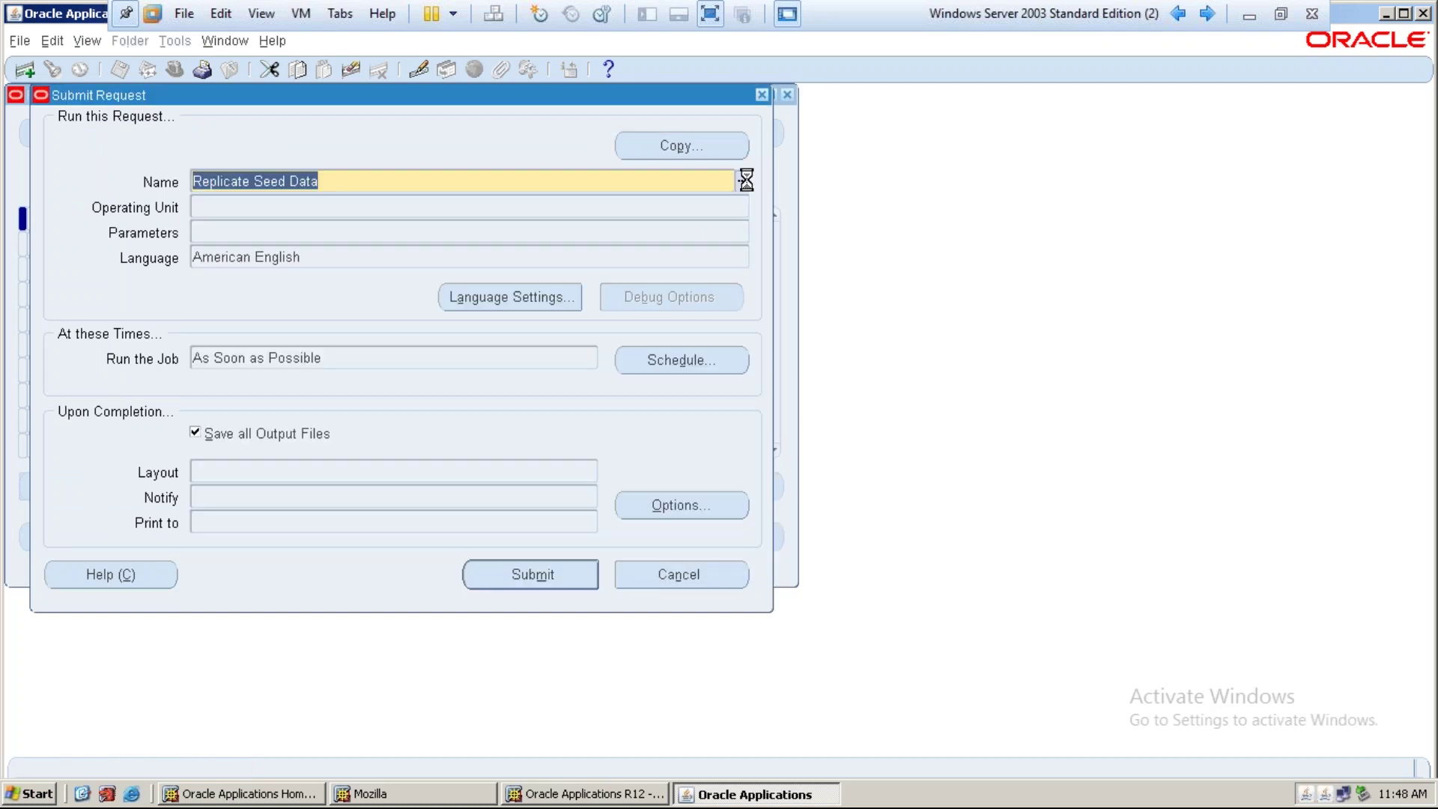
pyautogui.write('it oper')
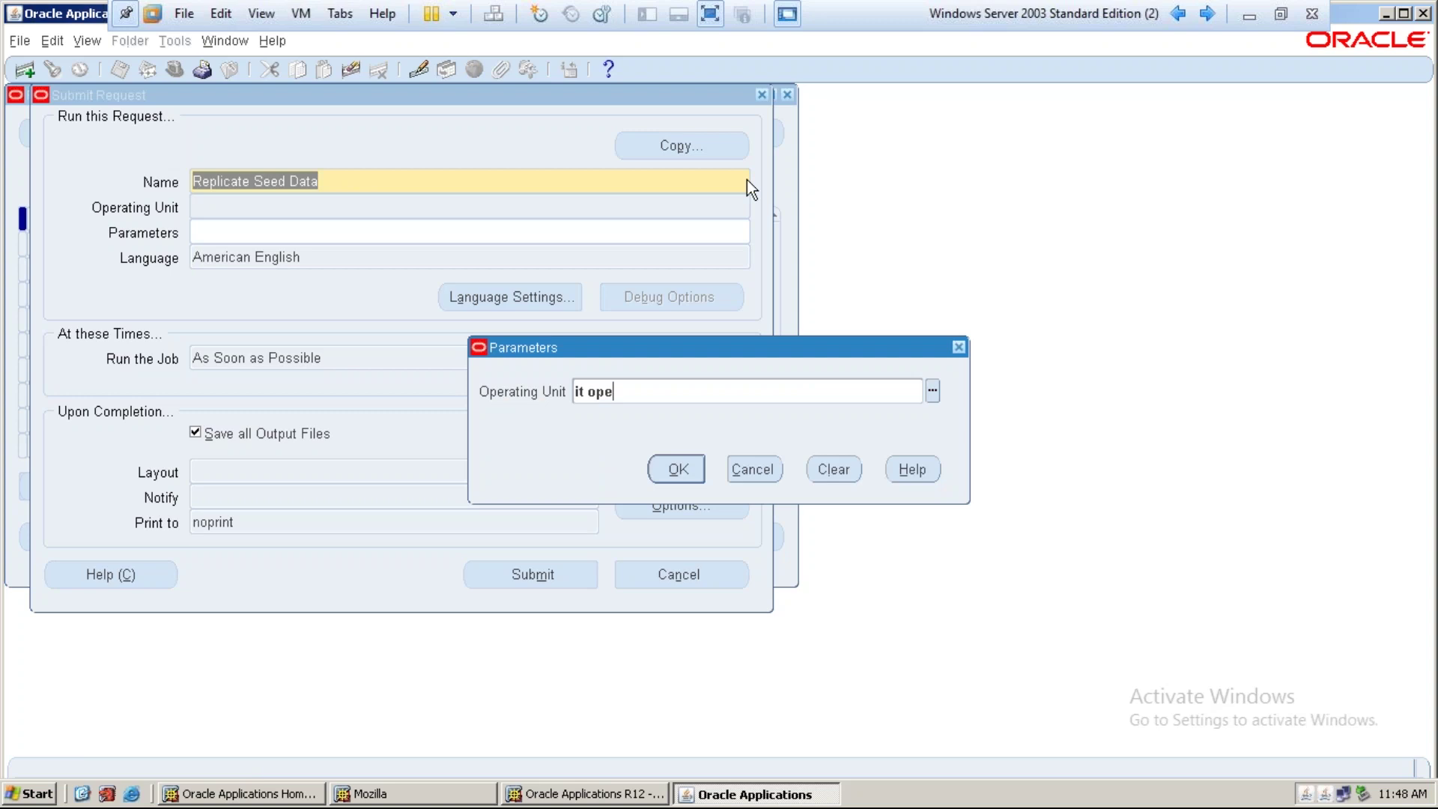
pyautogui.press('Tab')
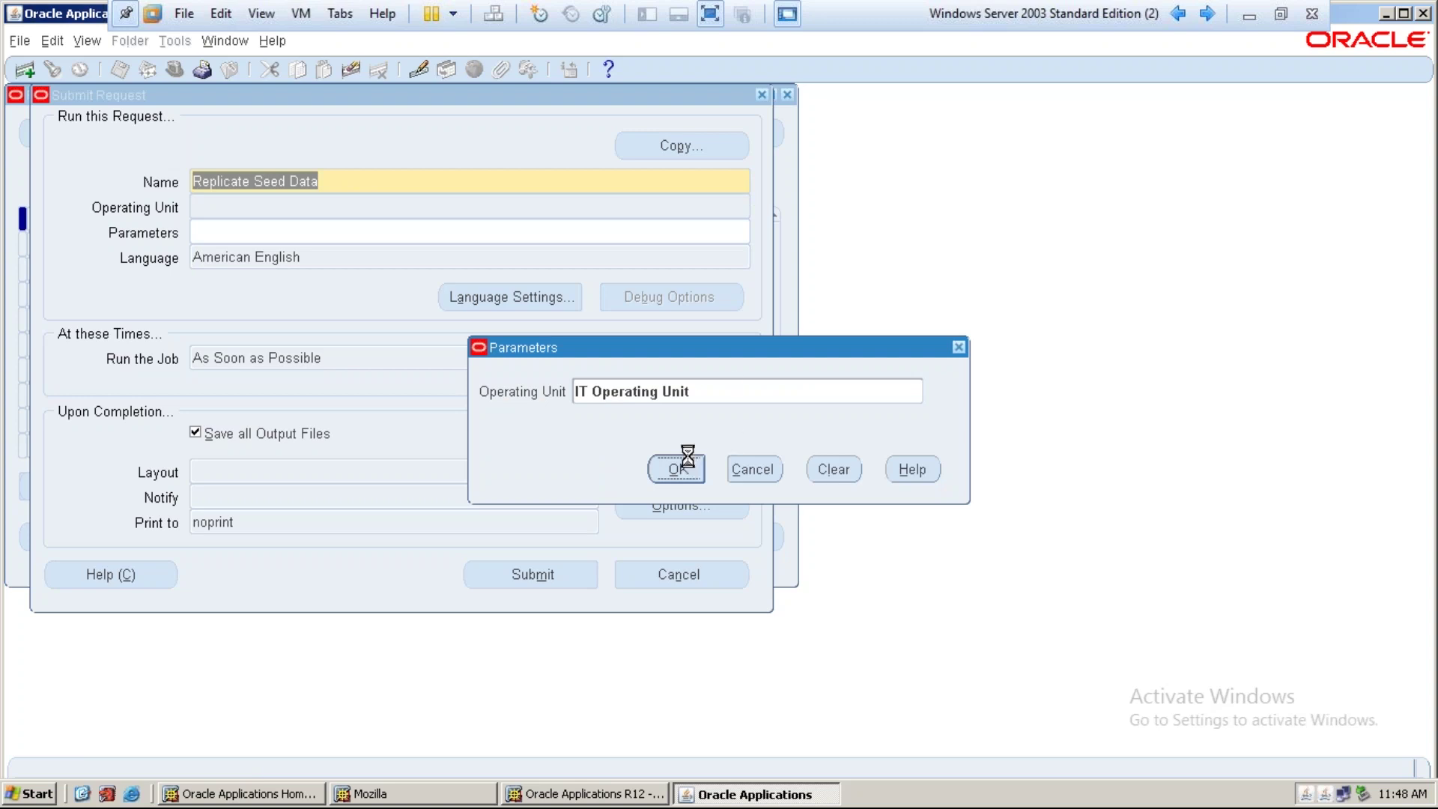
pyautogui.click(679, 468)
pyautogui.click(489, 574)
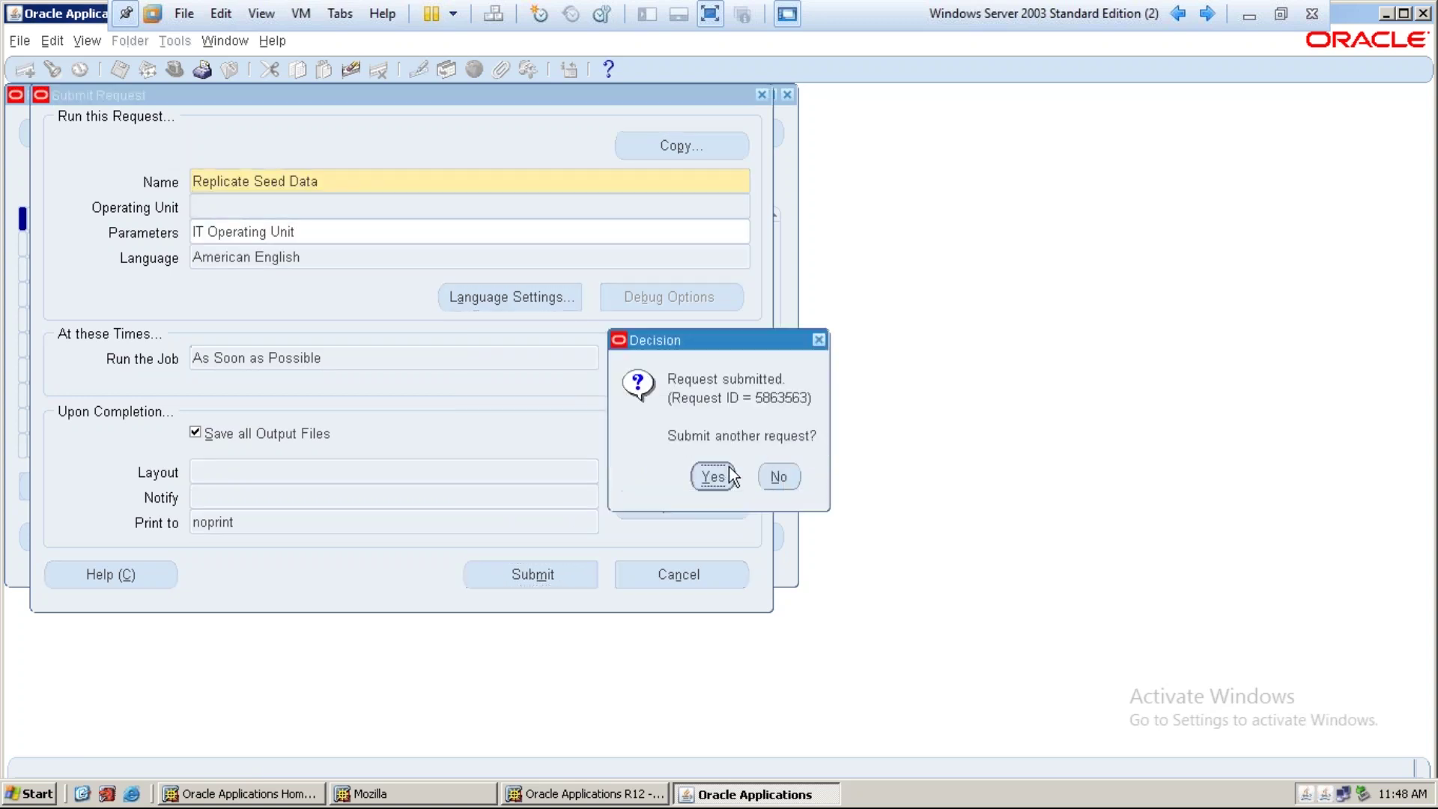
pyautogui.click(771, 477)
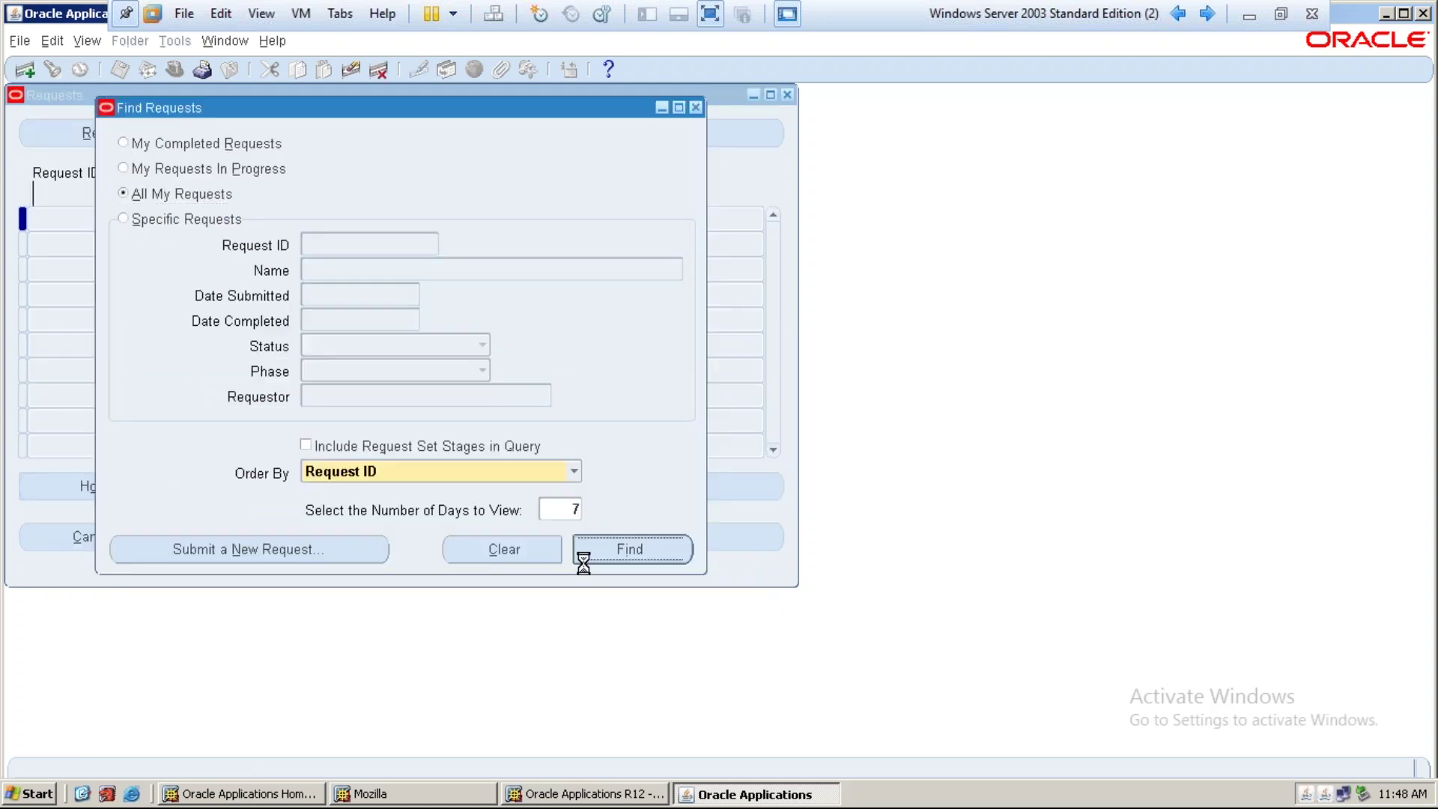
# Refresh the requests list until the Replicate Seed Data request shows Running, Normal
pyautogui.press('Return')
pyautogui.click(138, 133)
pyautogui.click(137, 129)
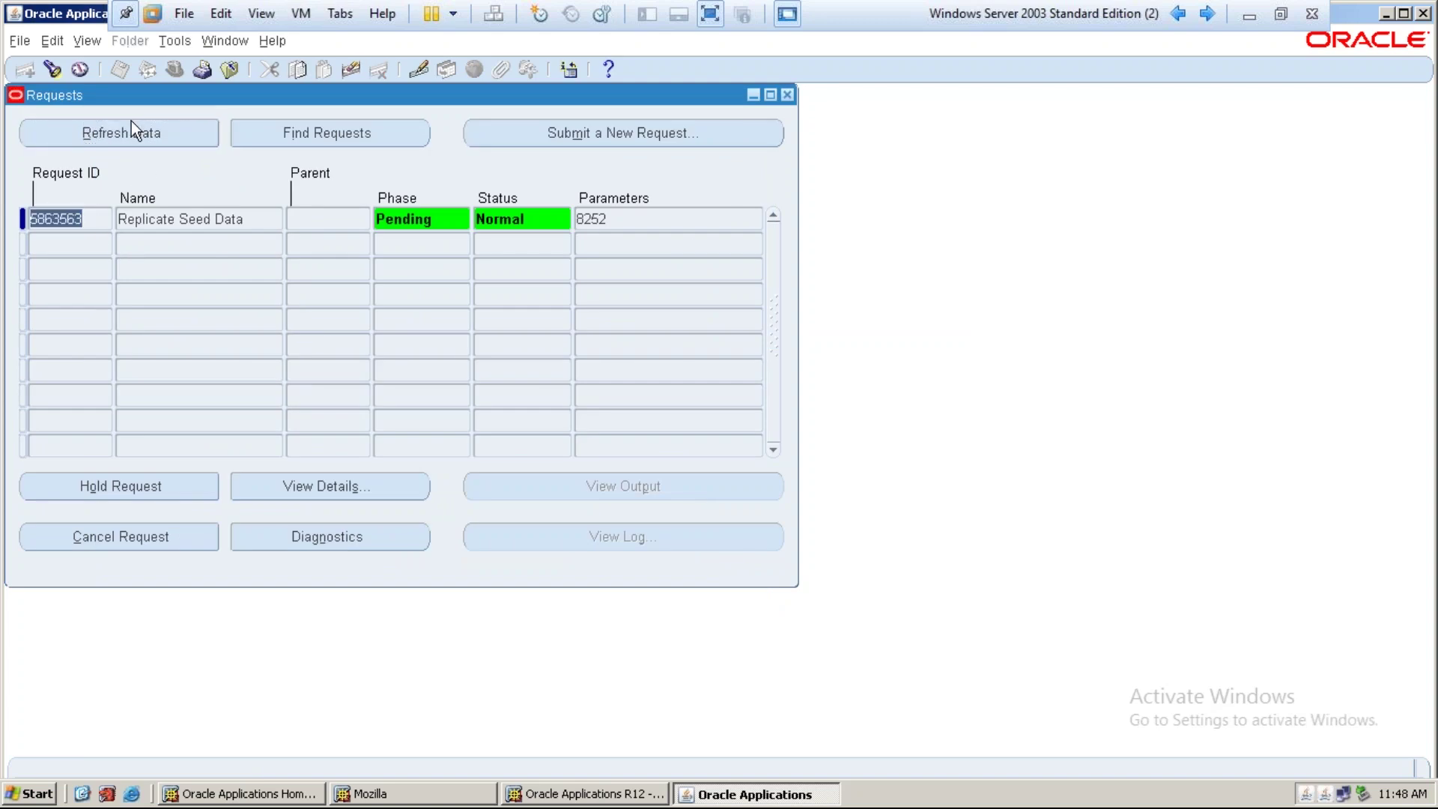
pyautogui.click(132, 126)
pyautogui.click(132, 129)
pyautogui.click(132, 129)
pyautogui.click(132, 129)
pyautogui.click(132, 129)
pyautogui.click(132, 129)
pyautogui.click(131, 129)
pyautogui.click(132, 129)
pyautogui.click(131, 129)
pyautogui.click(132, 129)
pyautogui.click(132, 128)
pyautogui.click(132, 129)
pyautogui.click(132, 129)
pyautogui.click(132, 129)
pyautogui.click(132, 129)
pyautogui.click(132, 129)
pyautogui.click(132, 129)
pyautogui.click(132, 129)
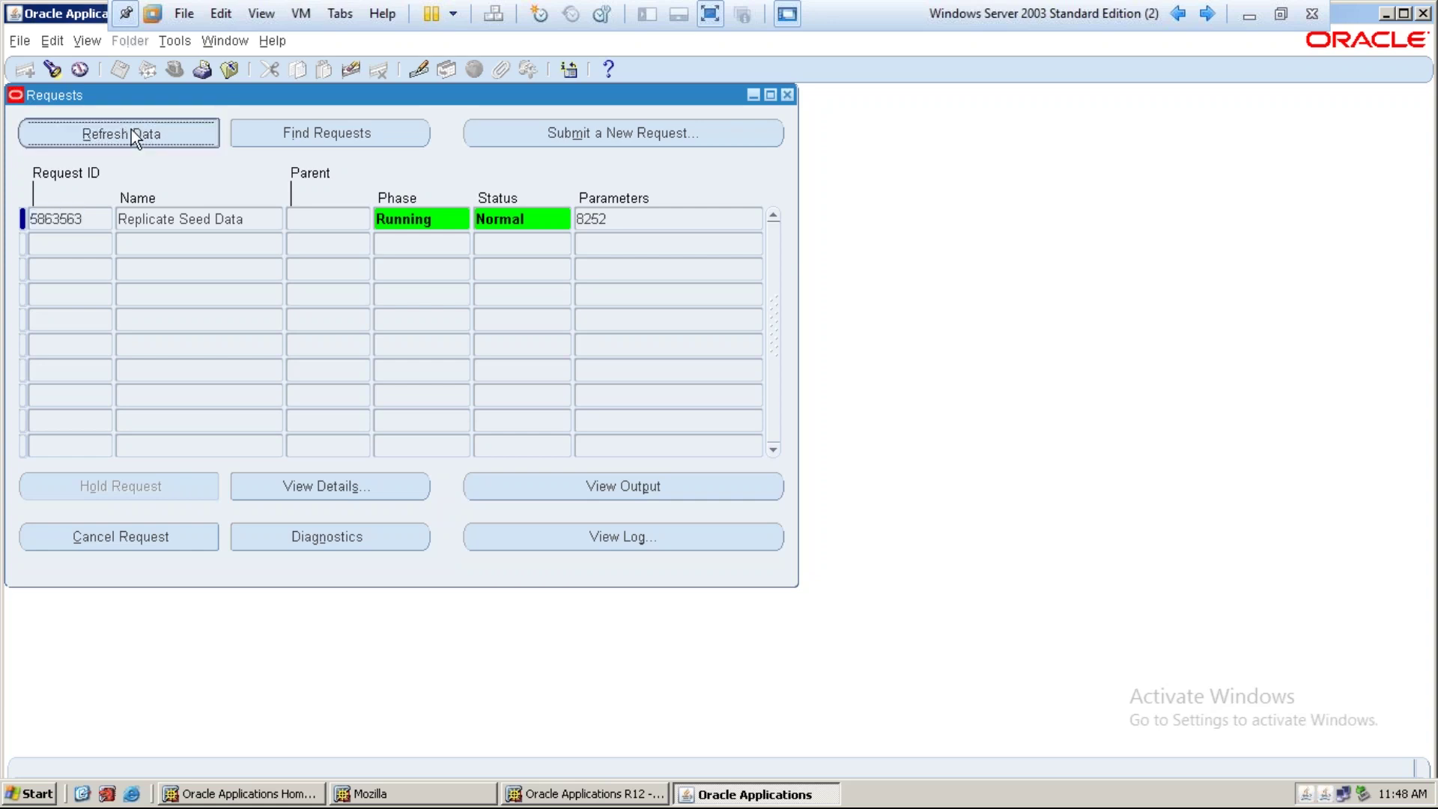
# Open System Profile Values filtered to the IT Project Costing Super User responsibility
pyautogui.click(787, 96)
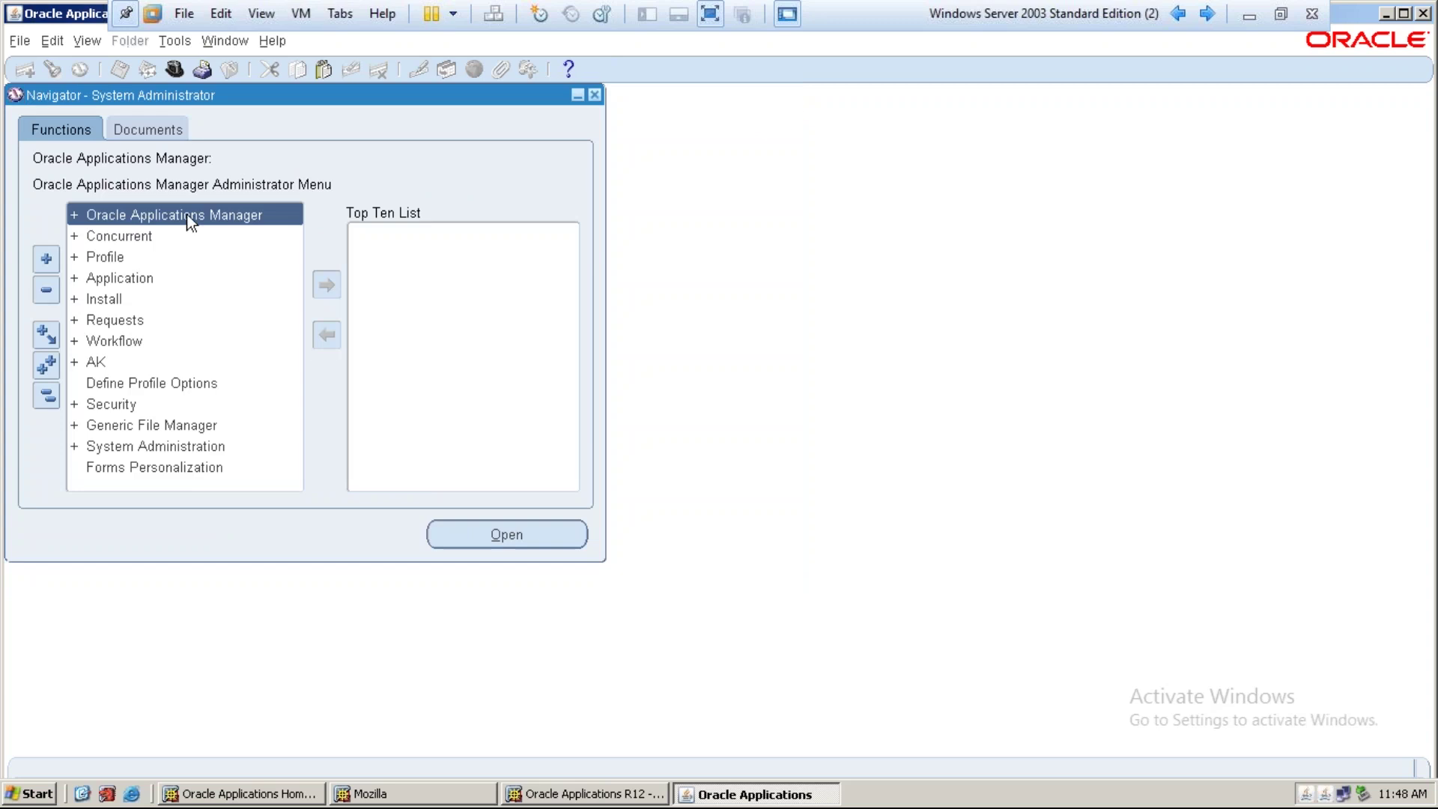
pyautogui.doubleClick(105, 257)
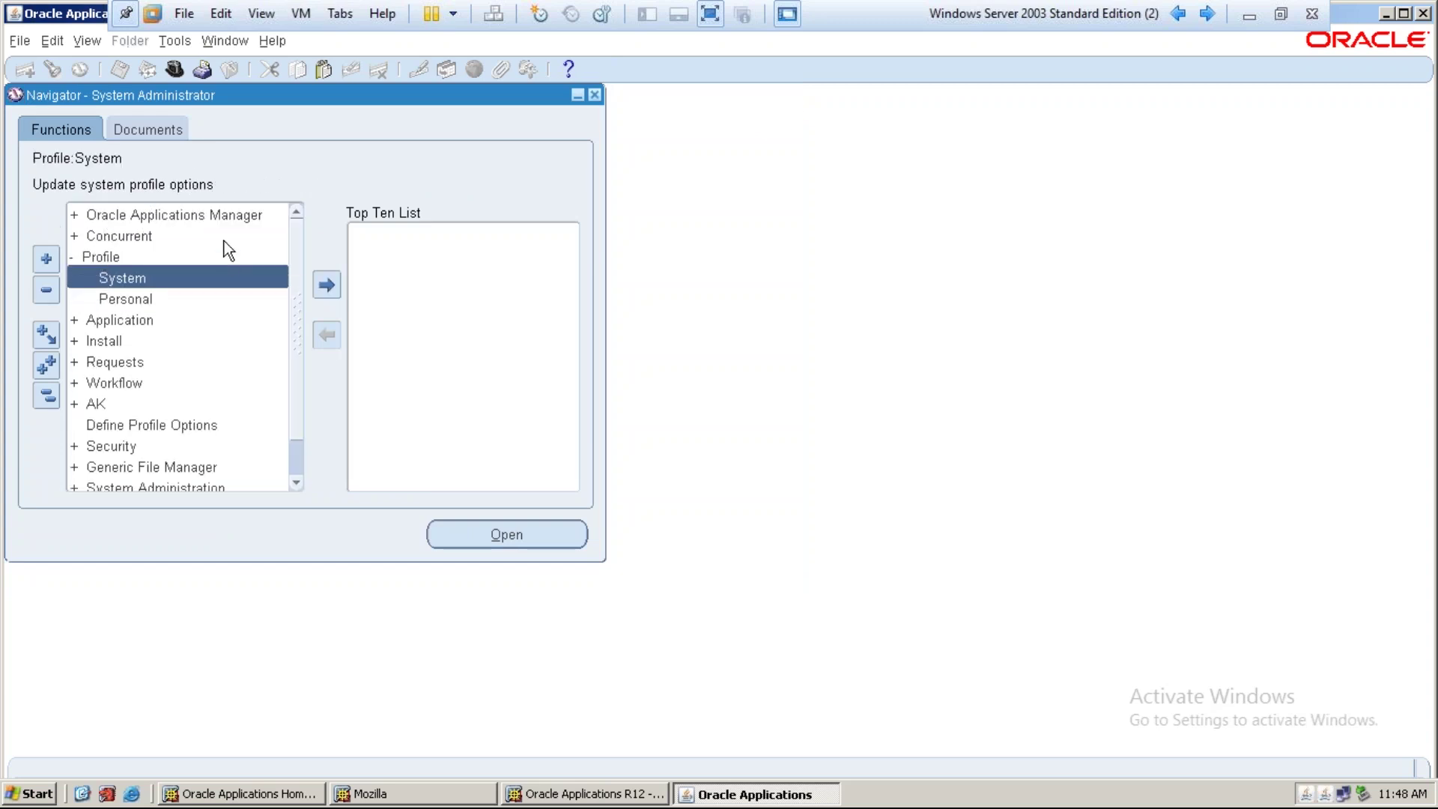
pyautogui.doubleClick(176, 274)
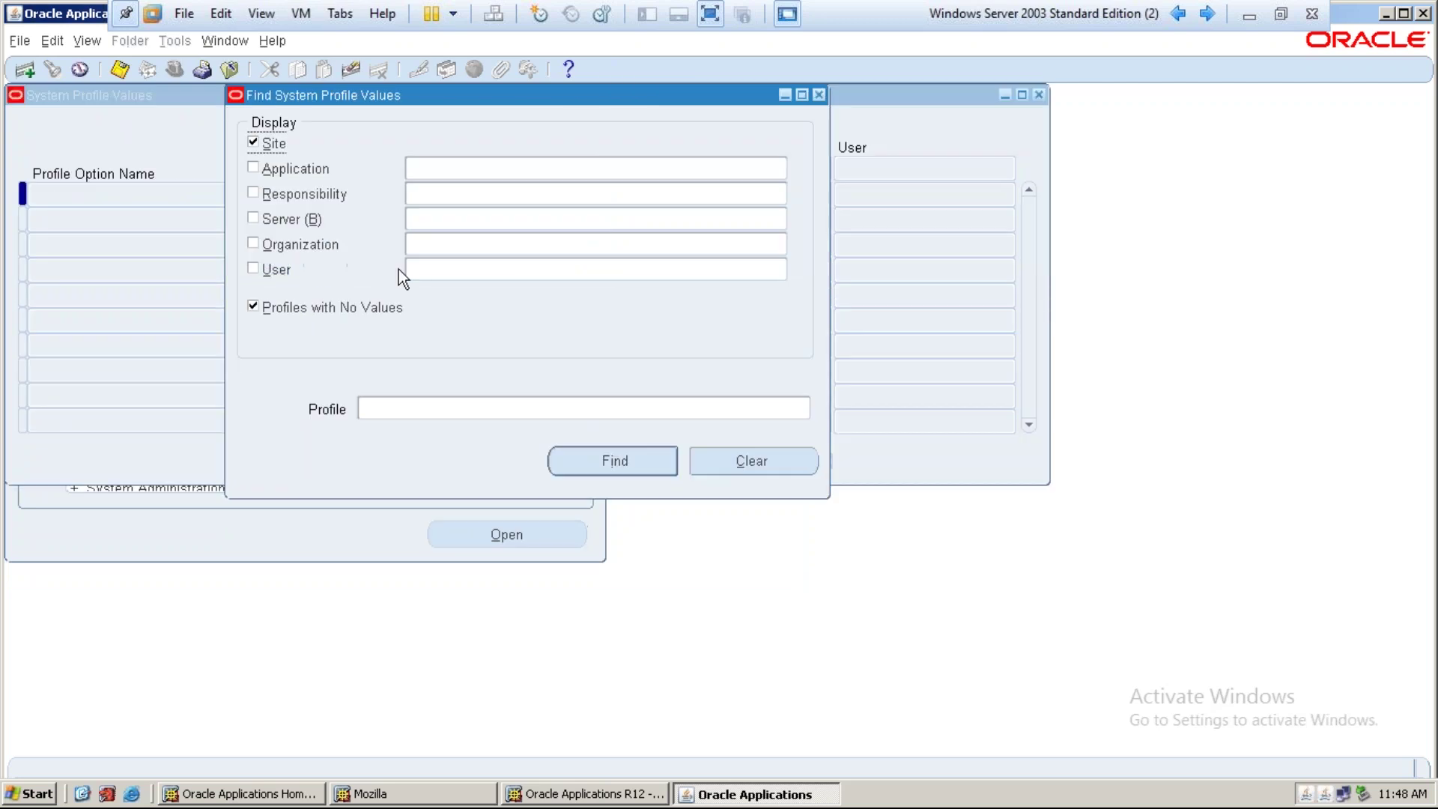
pyautogui.click(306, 193)
pyautogui.click(469, 202)
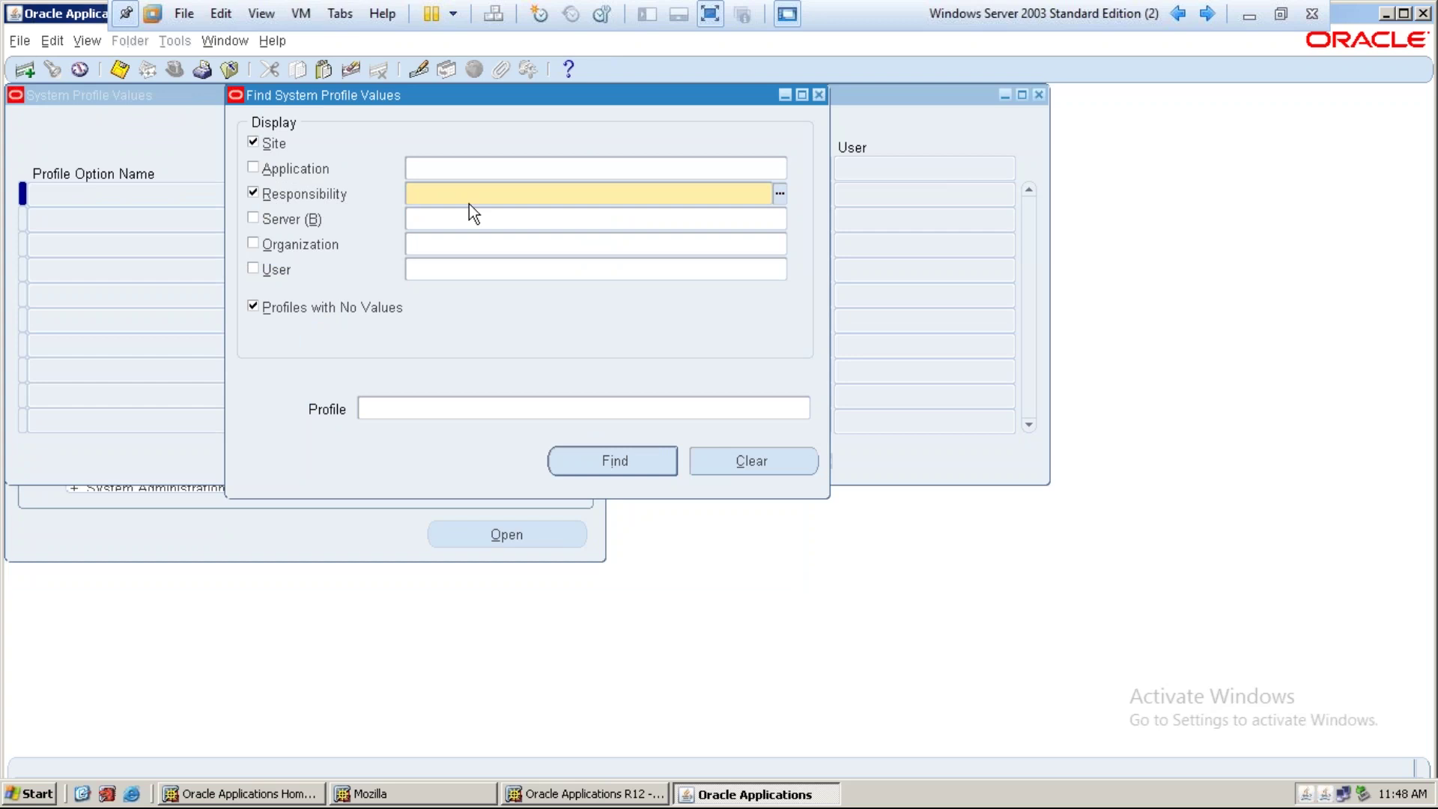
pyautogui.write('it project')
pyautogui.press('Tab')
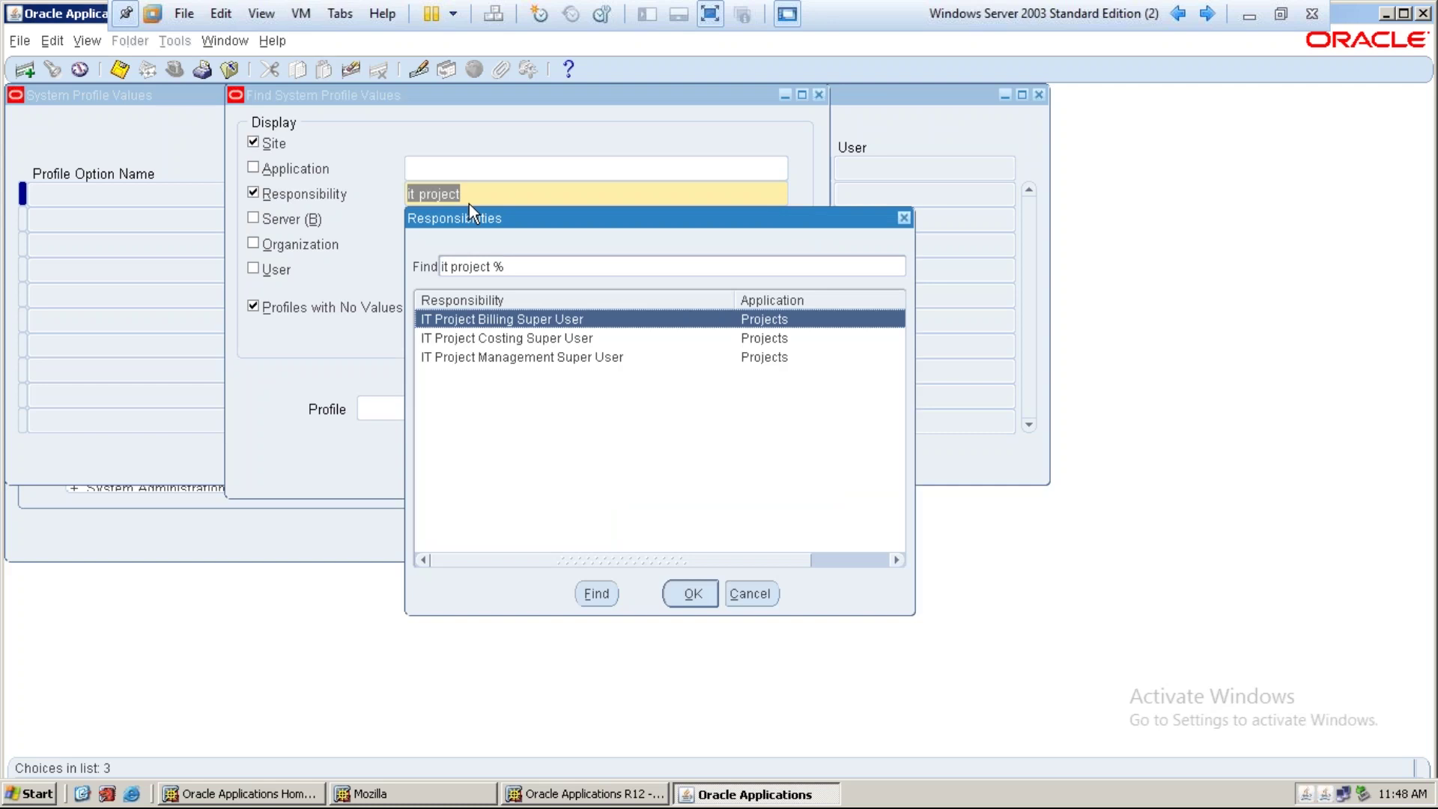
pyautogui.click(514, 349)
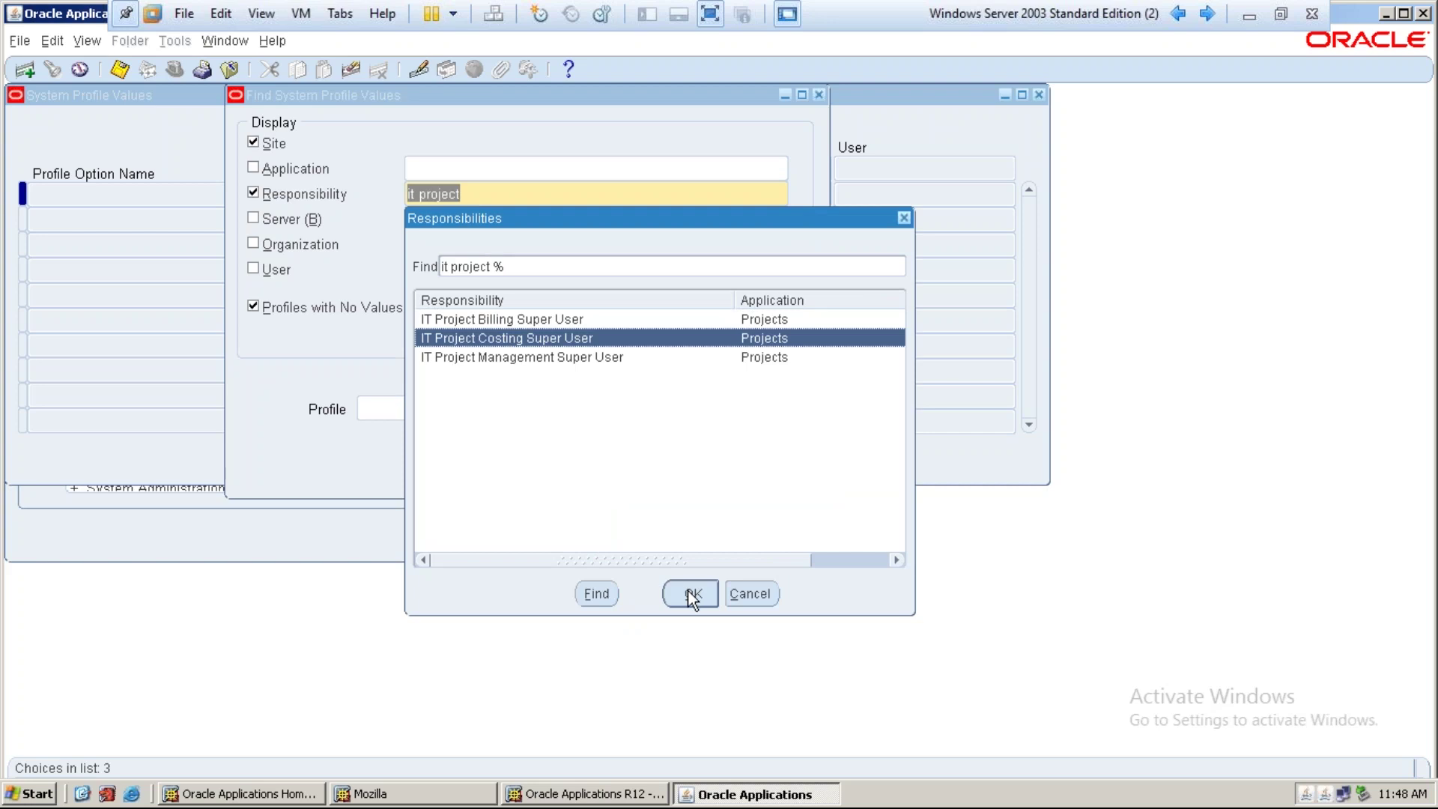
pyautogui.click(685, 590)
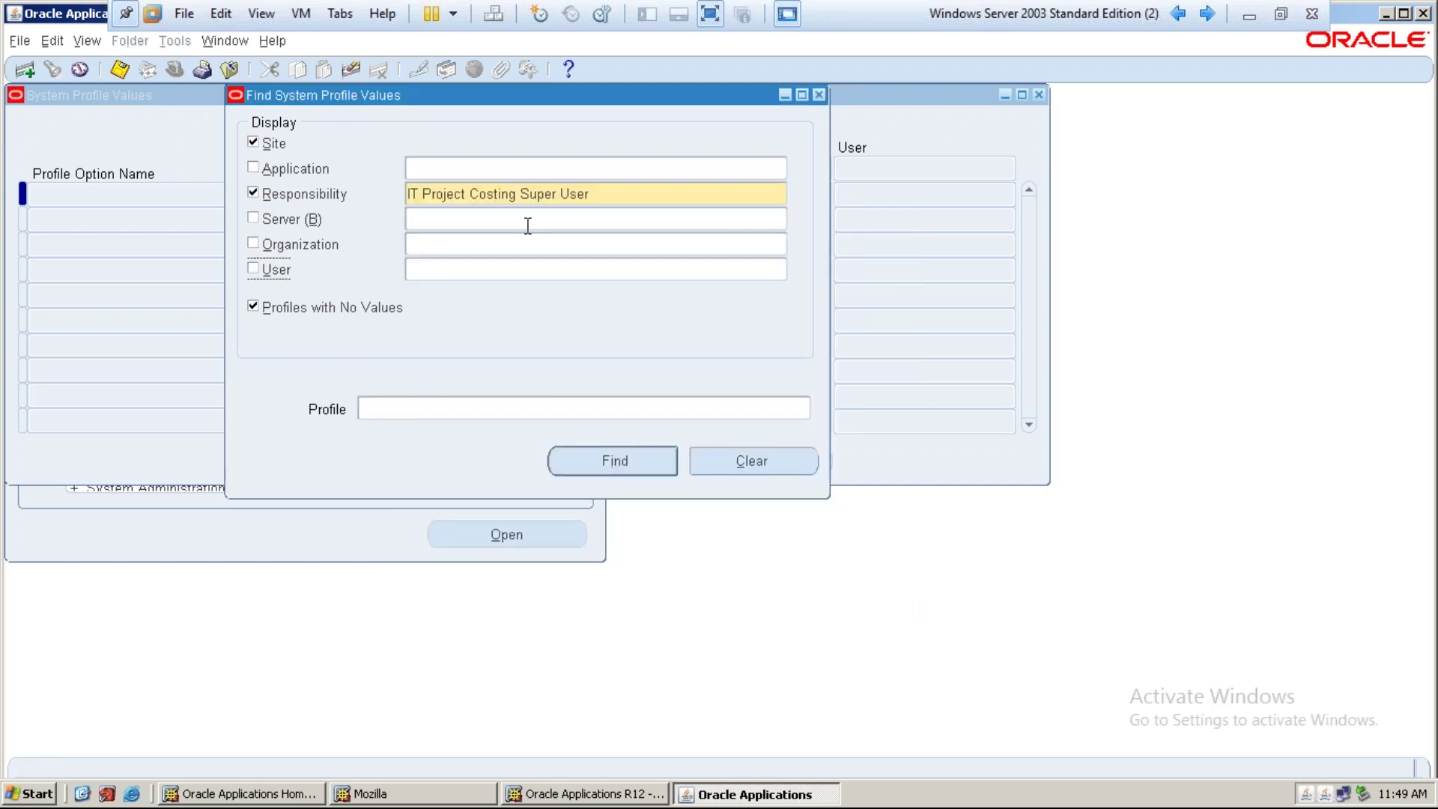
# Give MO: Operating Unit the responsibility-level value IT Operating Unit
pyautogui.click(487, 408)
pyautogui.click(806, 414)
pyautogui.write('mo')
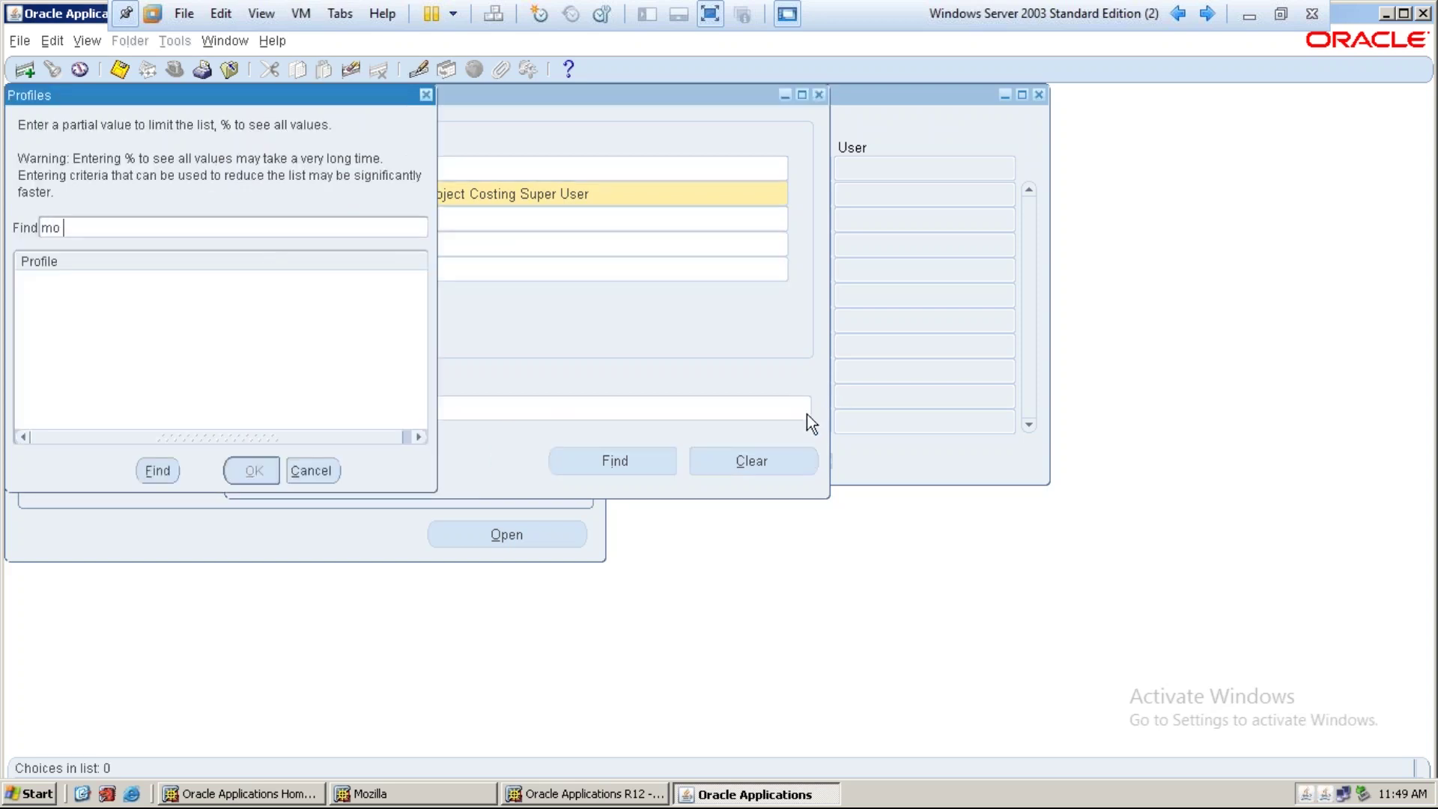
pyautogui.write('%operat')
pyautogui.press('Return')
pyautogui.press('Down')
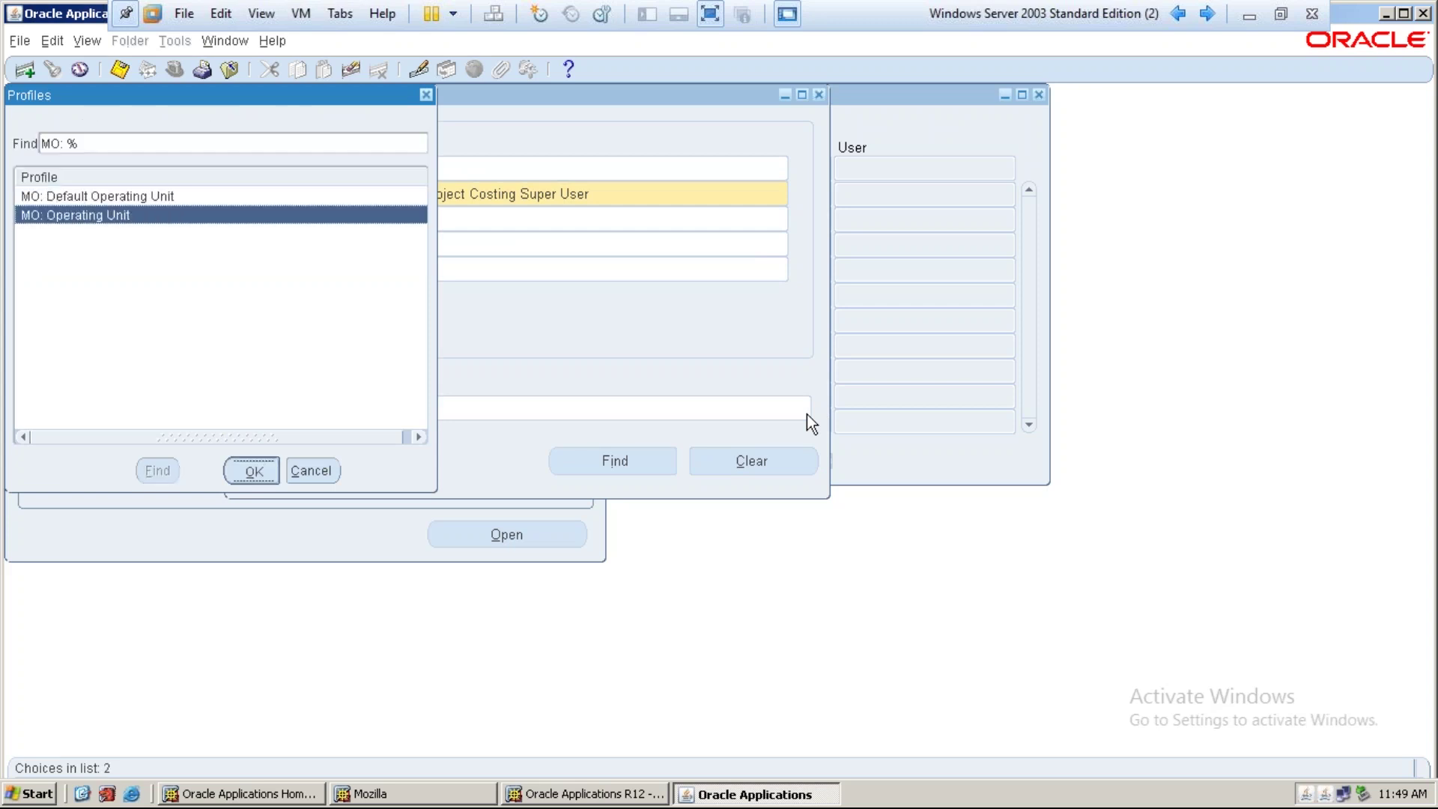
pyautogui.press('Return')
pyautogui.press('Return')
pyautogui.press('Tab')
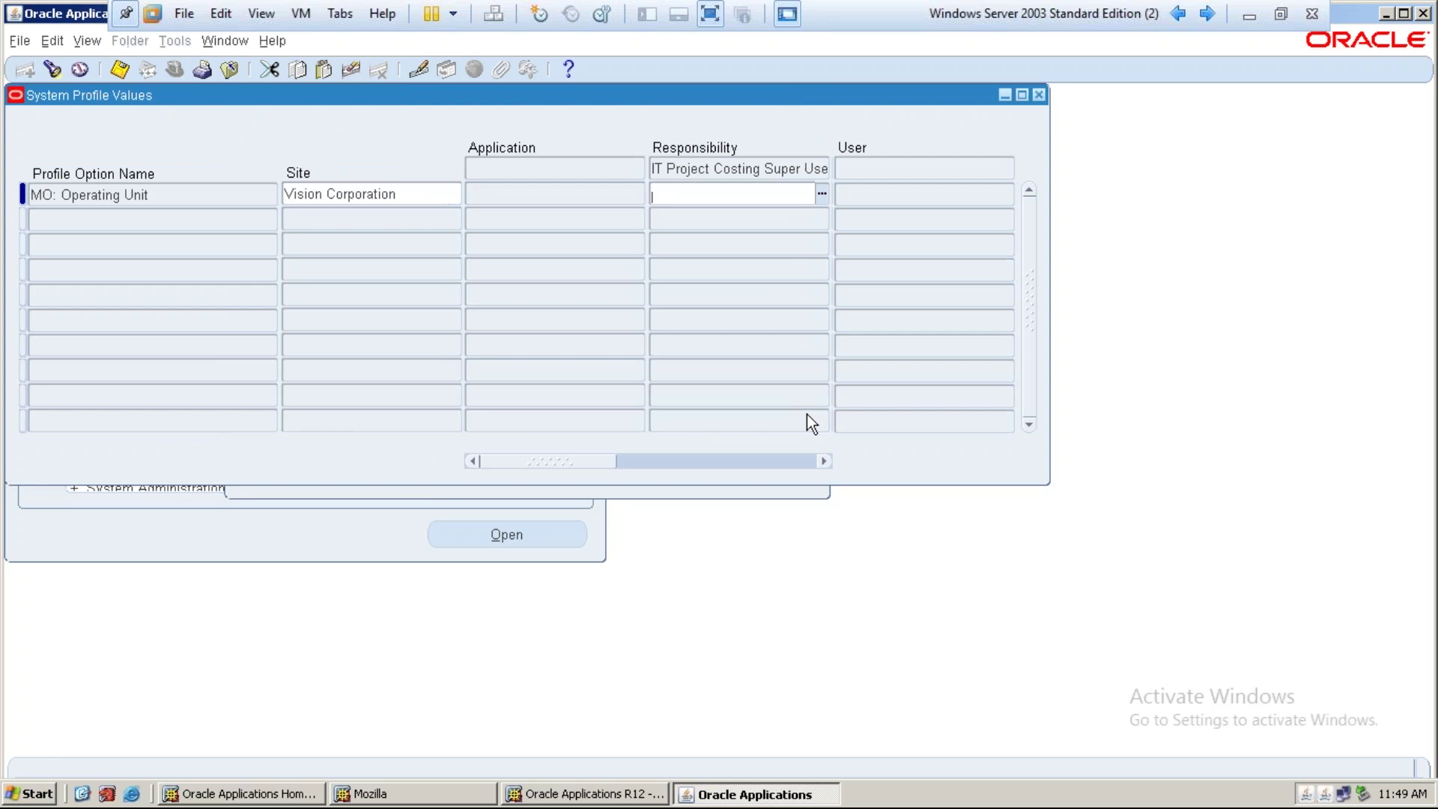
pyautogui.write('it ope')
pyautogui.press('Tab')
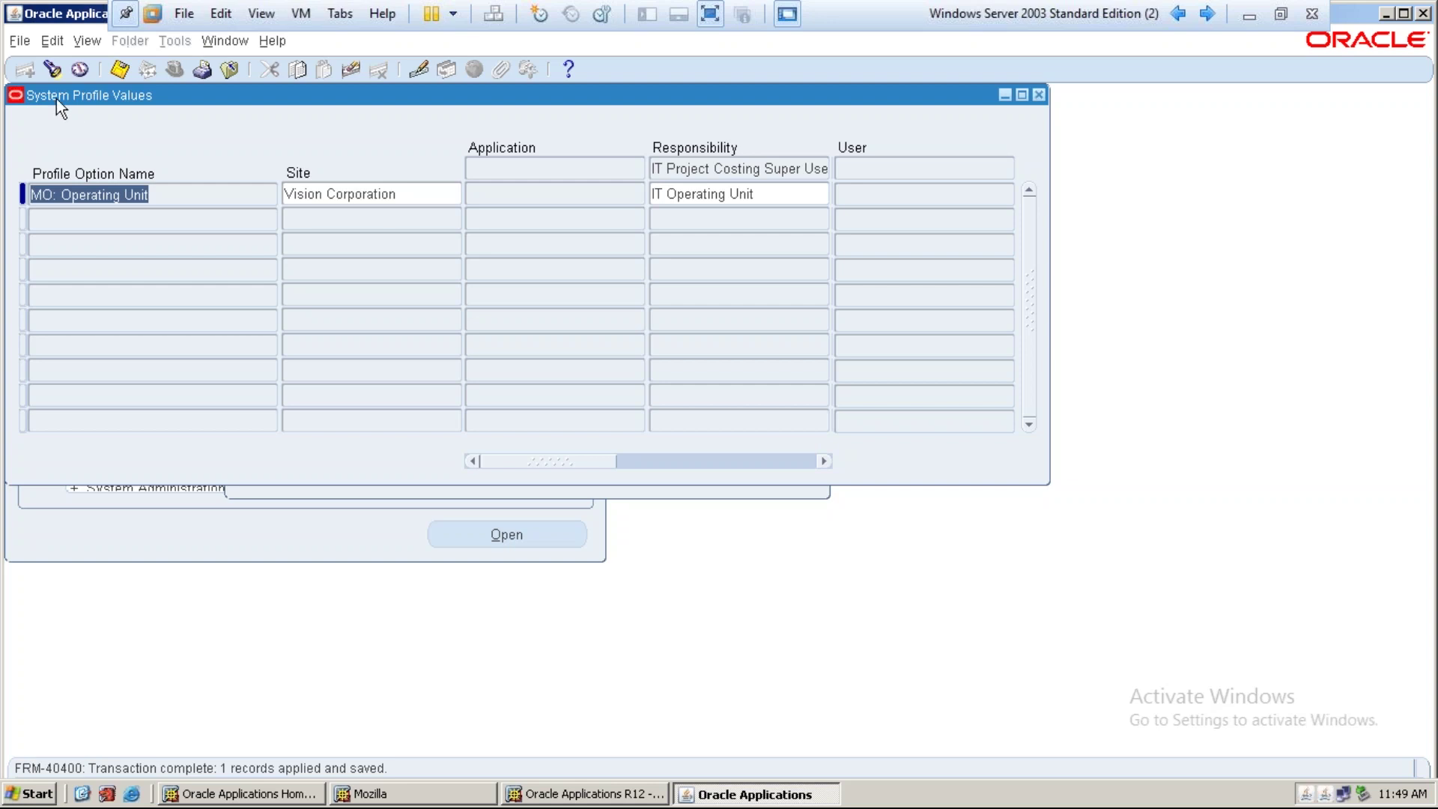
# Start a new profile search for MO: Security Profile
pyautogui.click(53, 70)
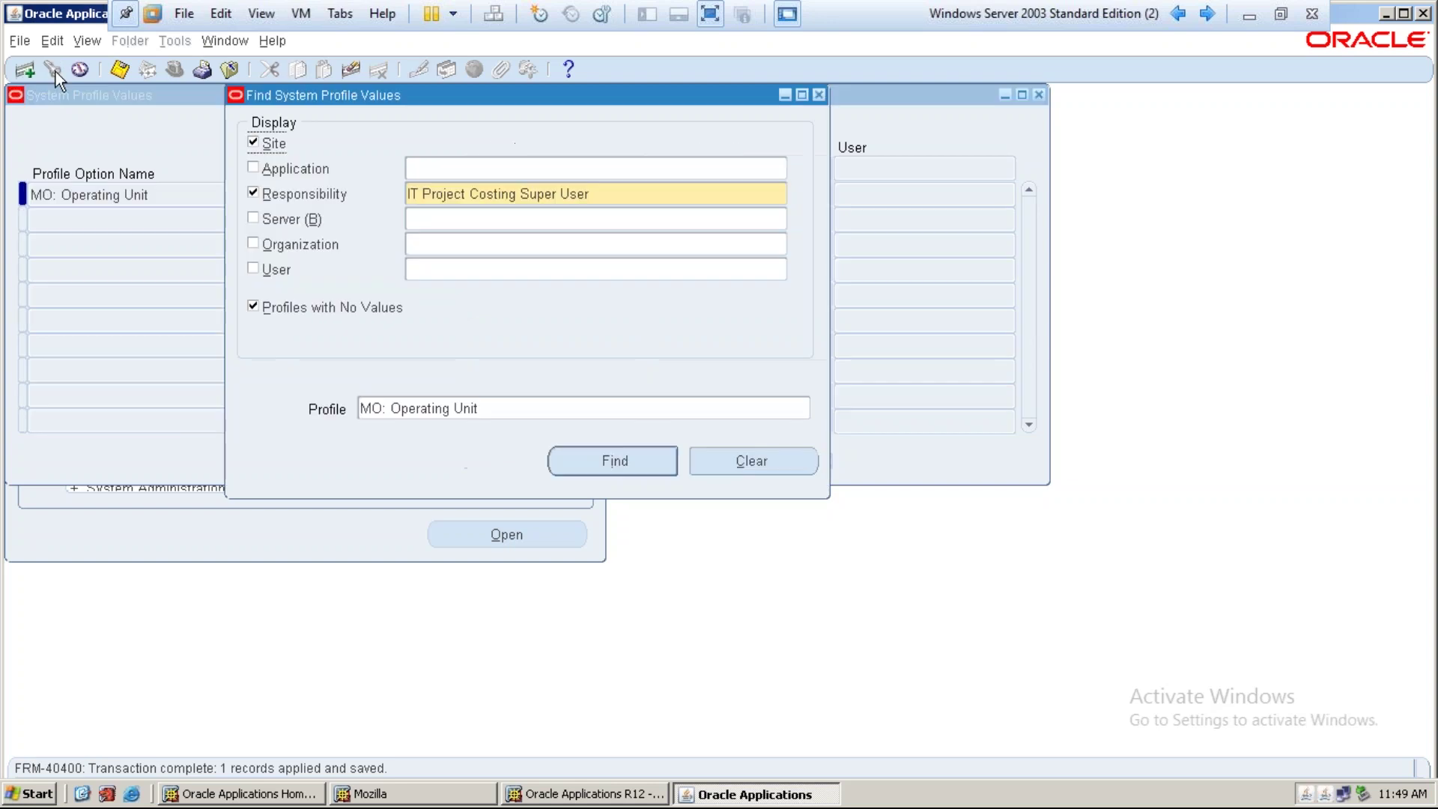
pyautogui.click(524, 404)
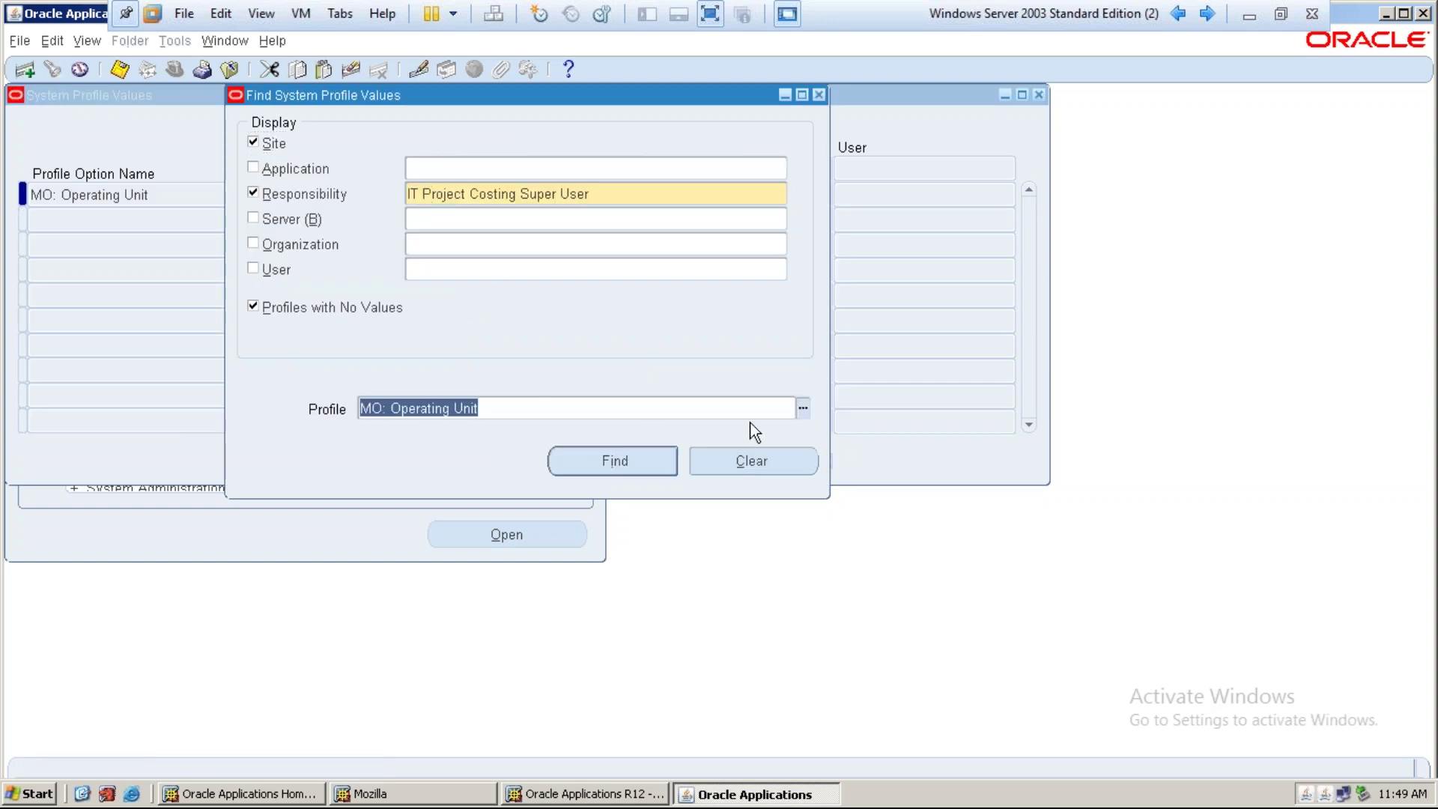
pyautogui.click(800, 410)
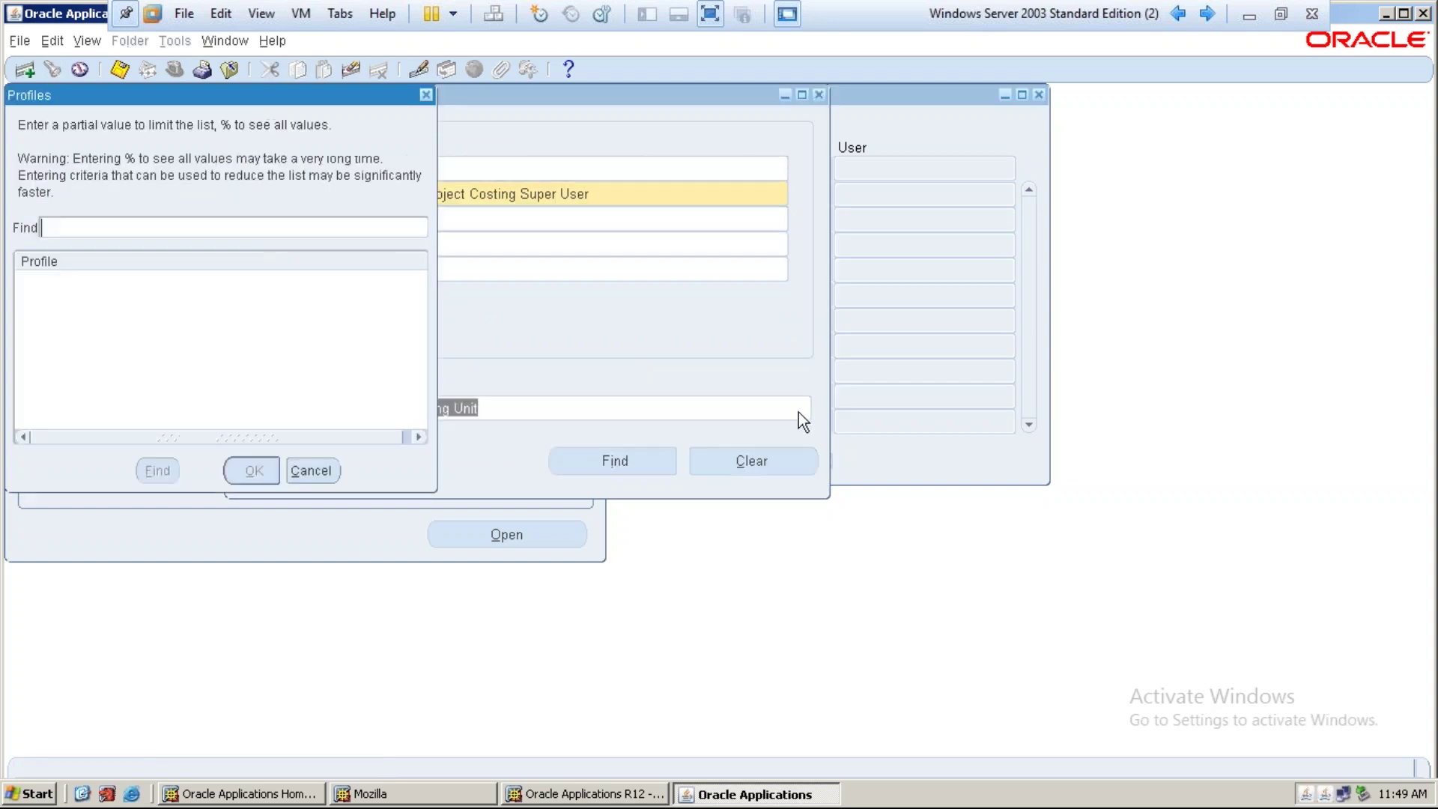
pyautogui.write('mo%Secu')
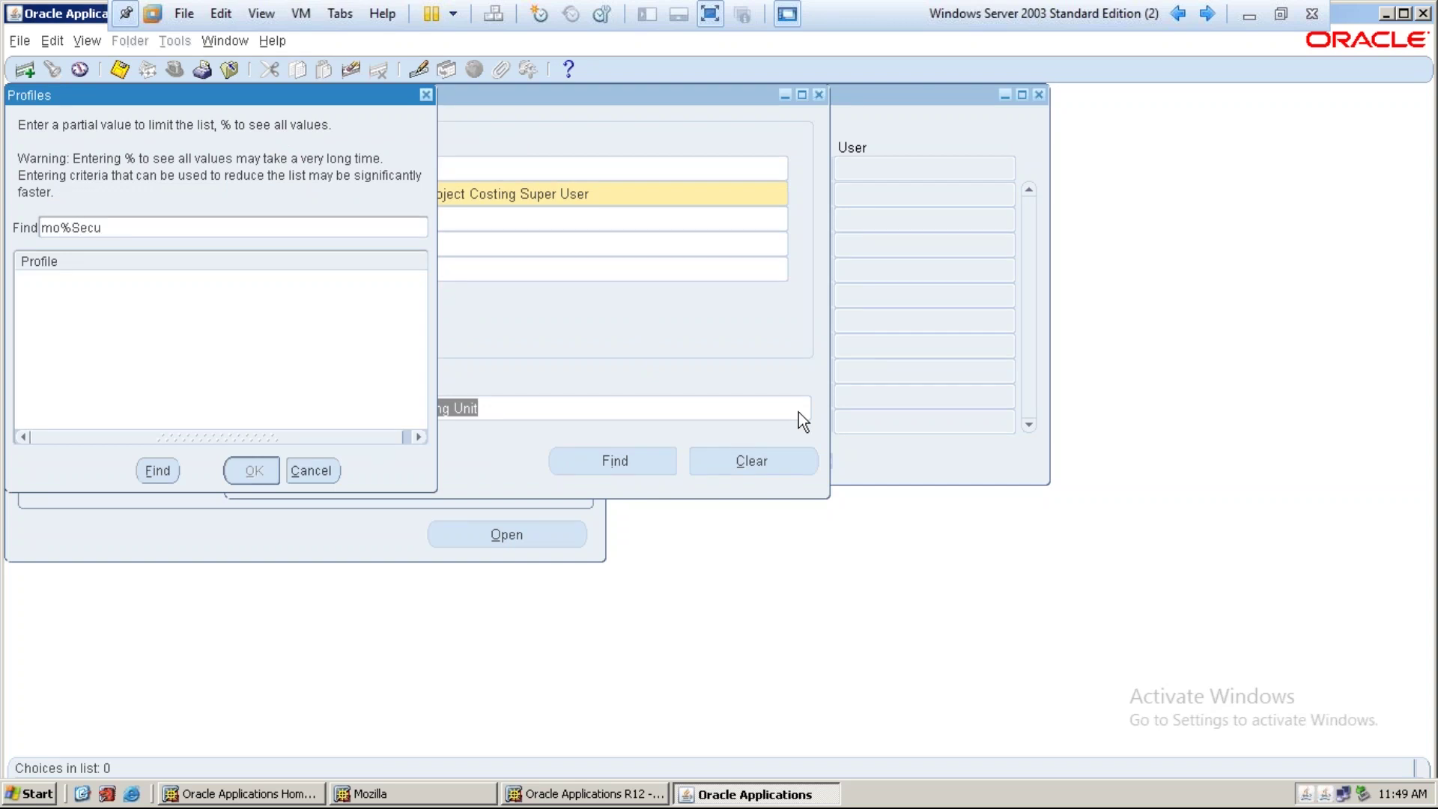
pyautogui.press('Return')
pyautogui.press('Return')
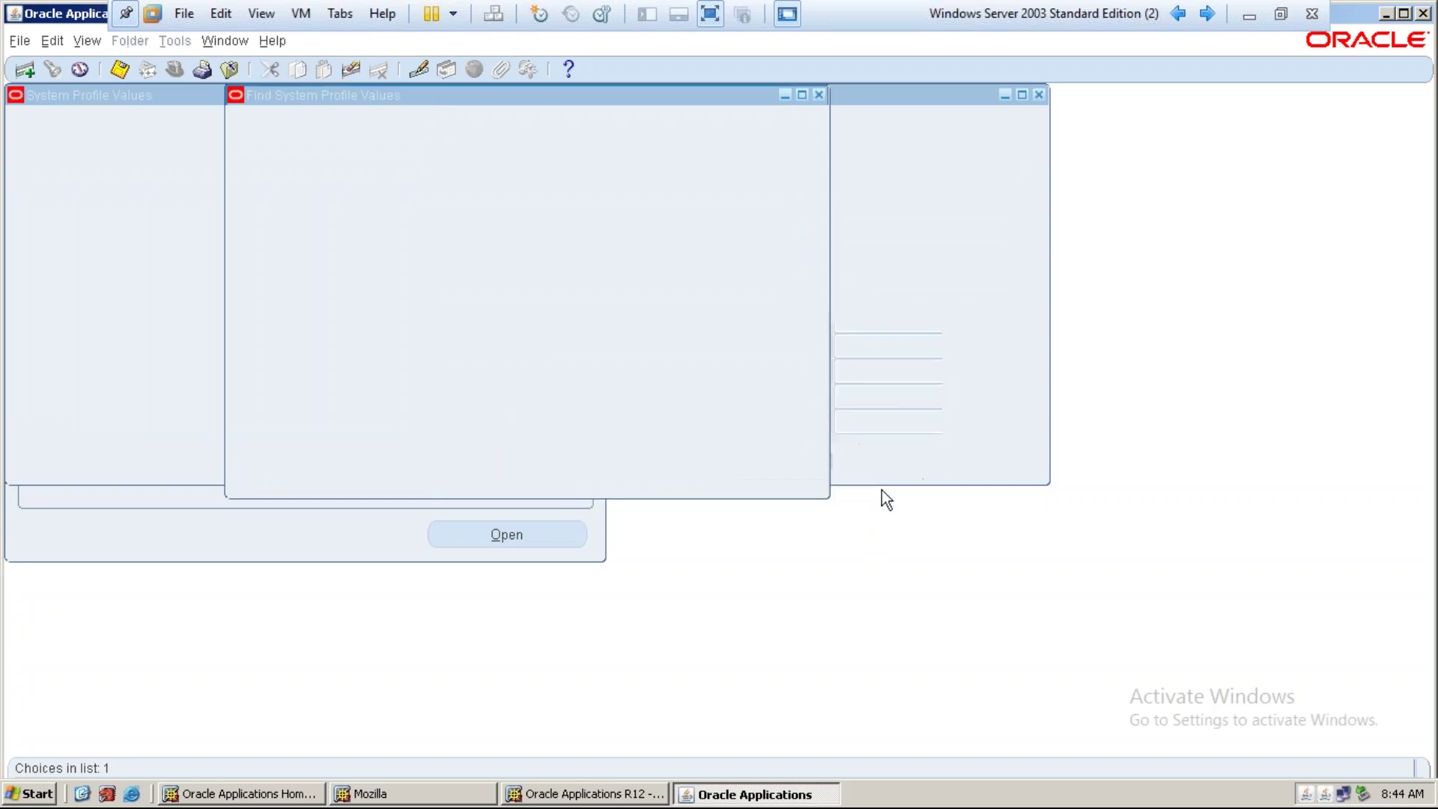
# Dismiss the error, close the Oracle forms, R12 and browser windows, and relaunch Mozilla
pyautogui.click(882, 491)
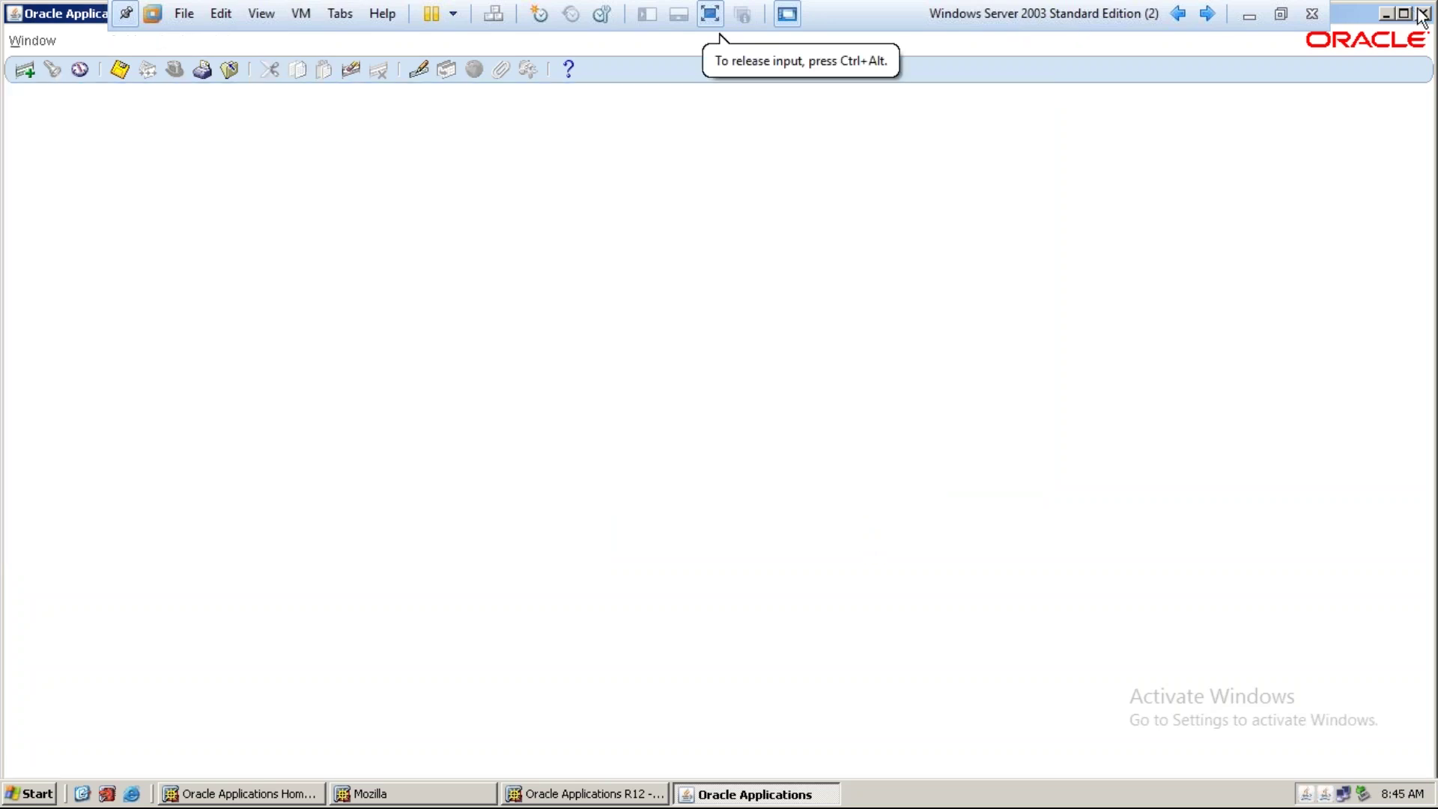
pyautogui.click(1424, 12)
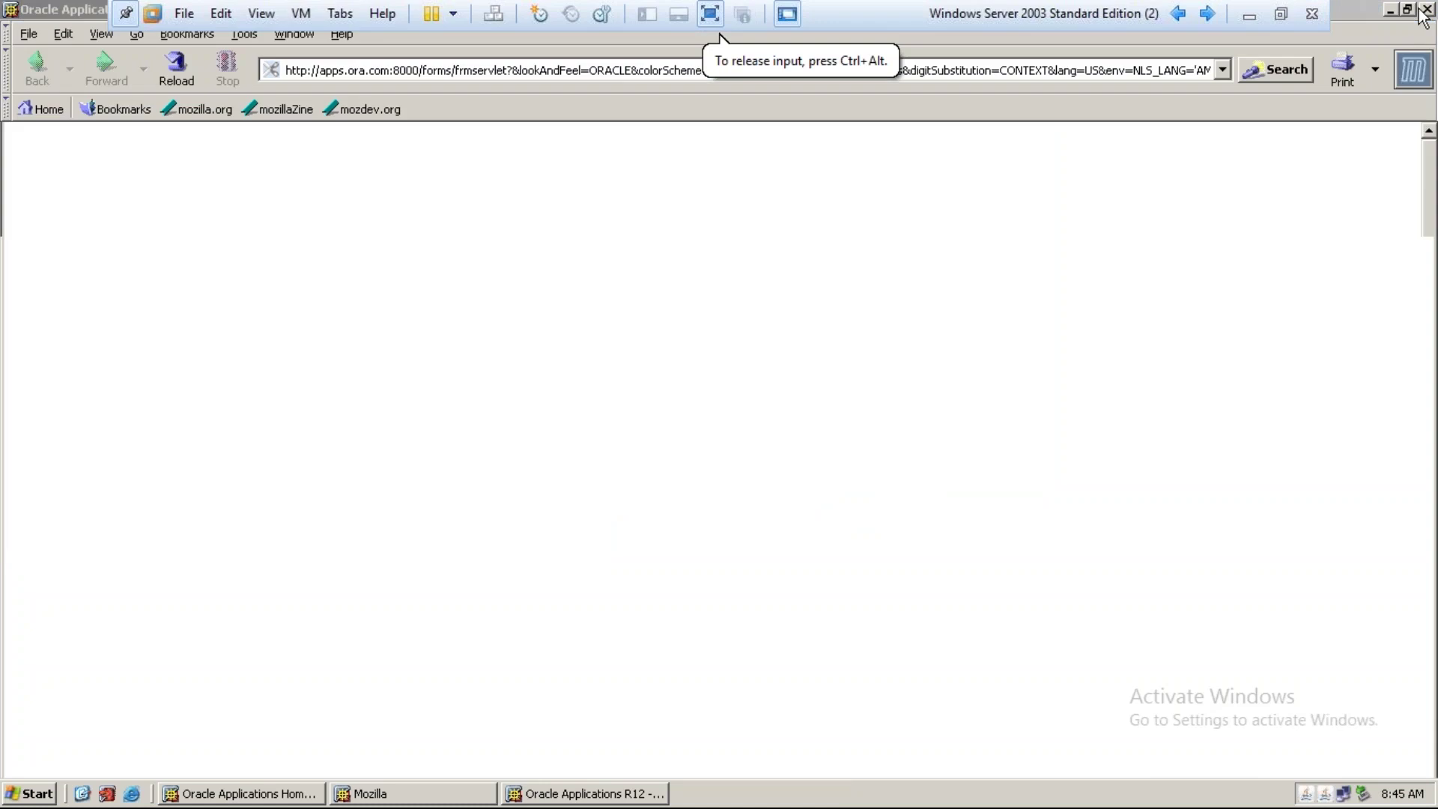
pyautogui.click(1426, 12)
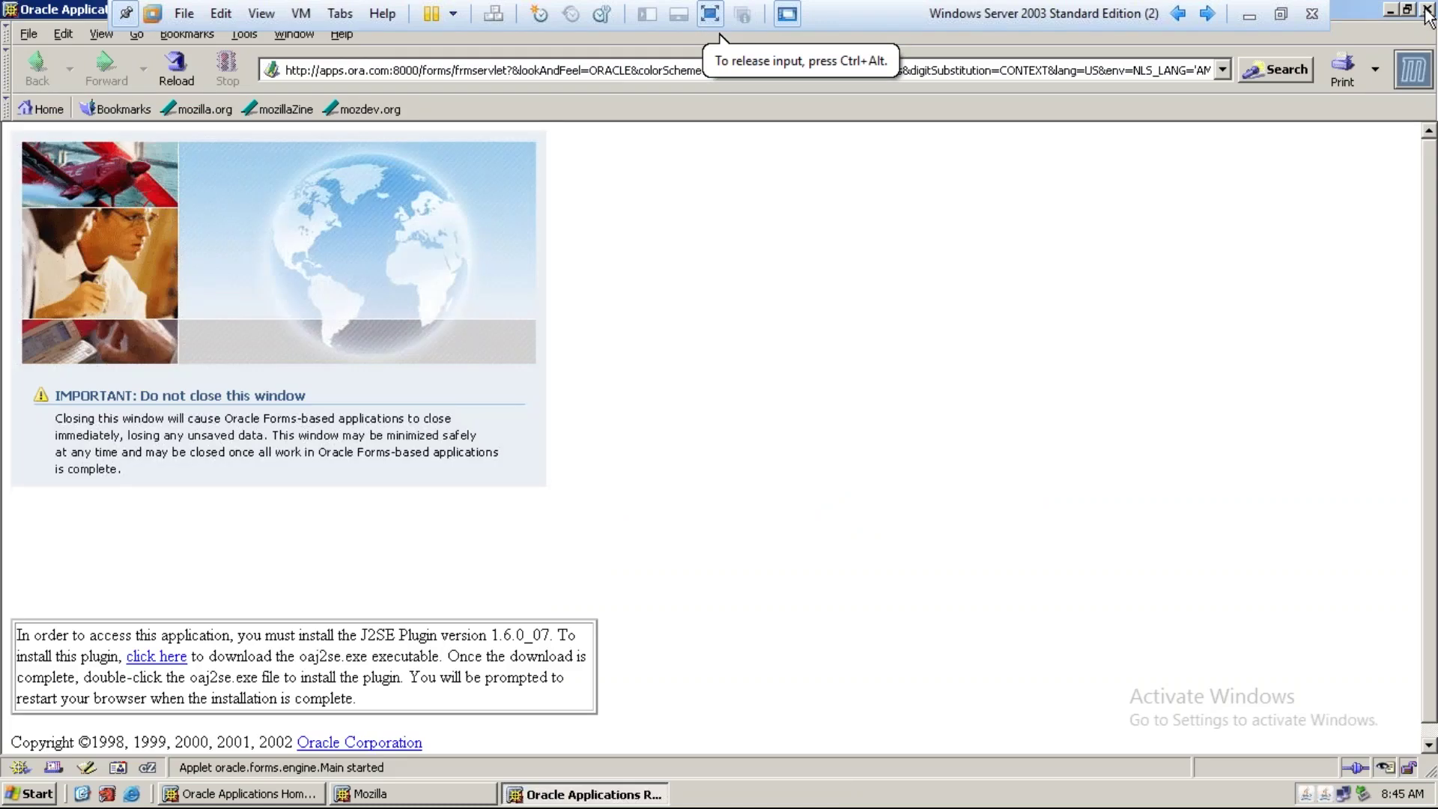
pyautogui.click(1427, 11)
pyautogui.click(1427, 10)
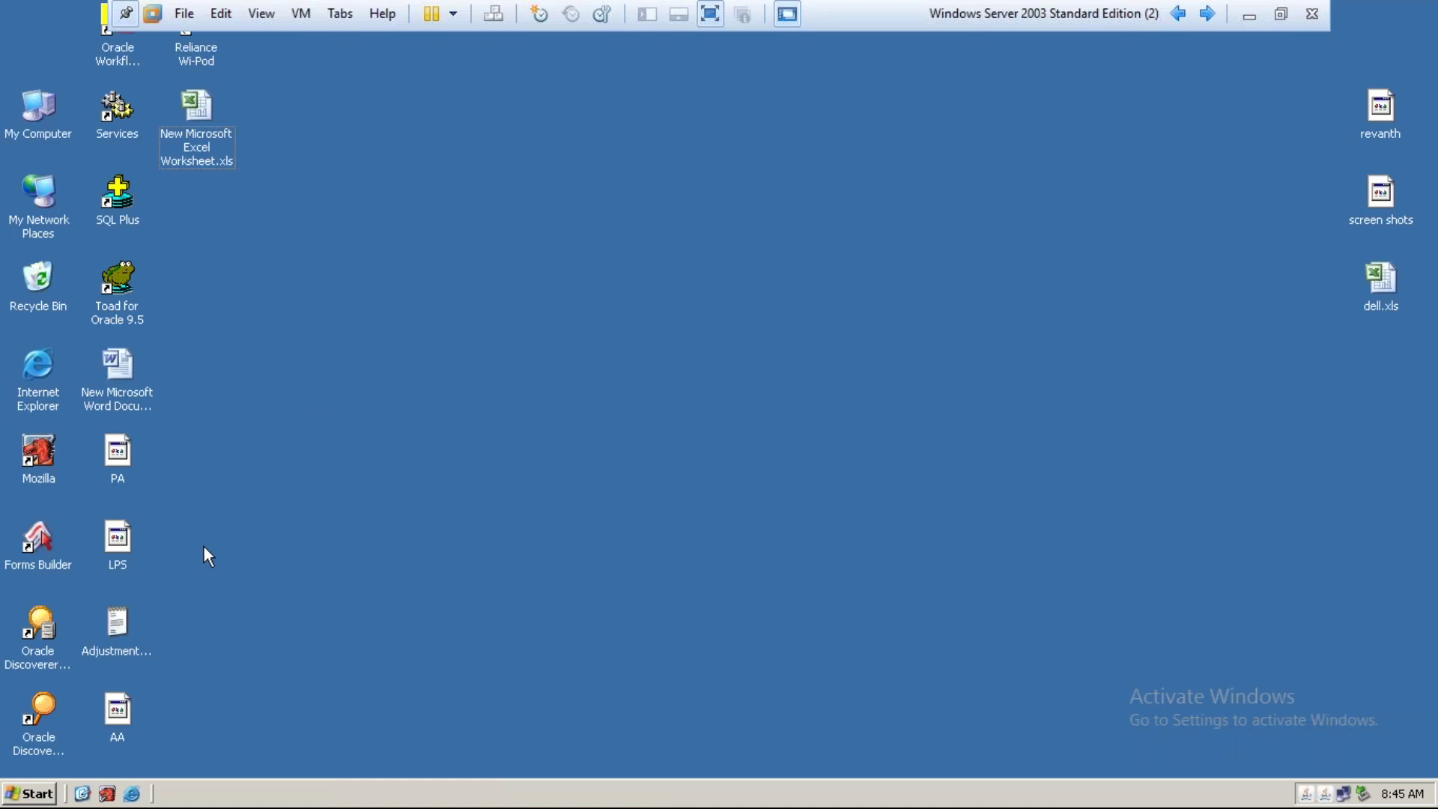
pyautogui.click(111, 792)
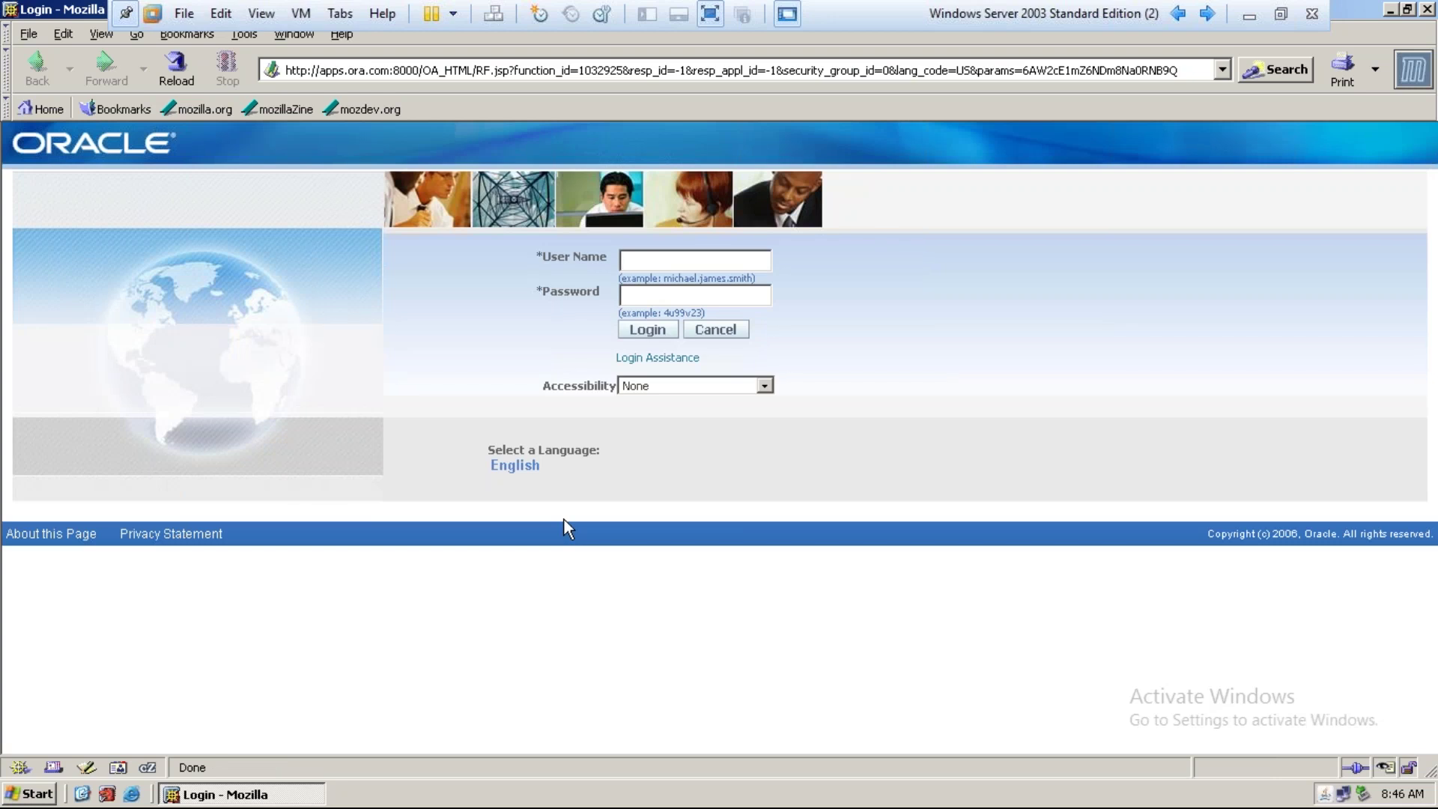
# Log in on the Login page with the IT user account name and its password
pyautogui.write('it user')
pyautogui.press('Tab')
pyautogui.write('welcome')
pyautogui.press('Return')
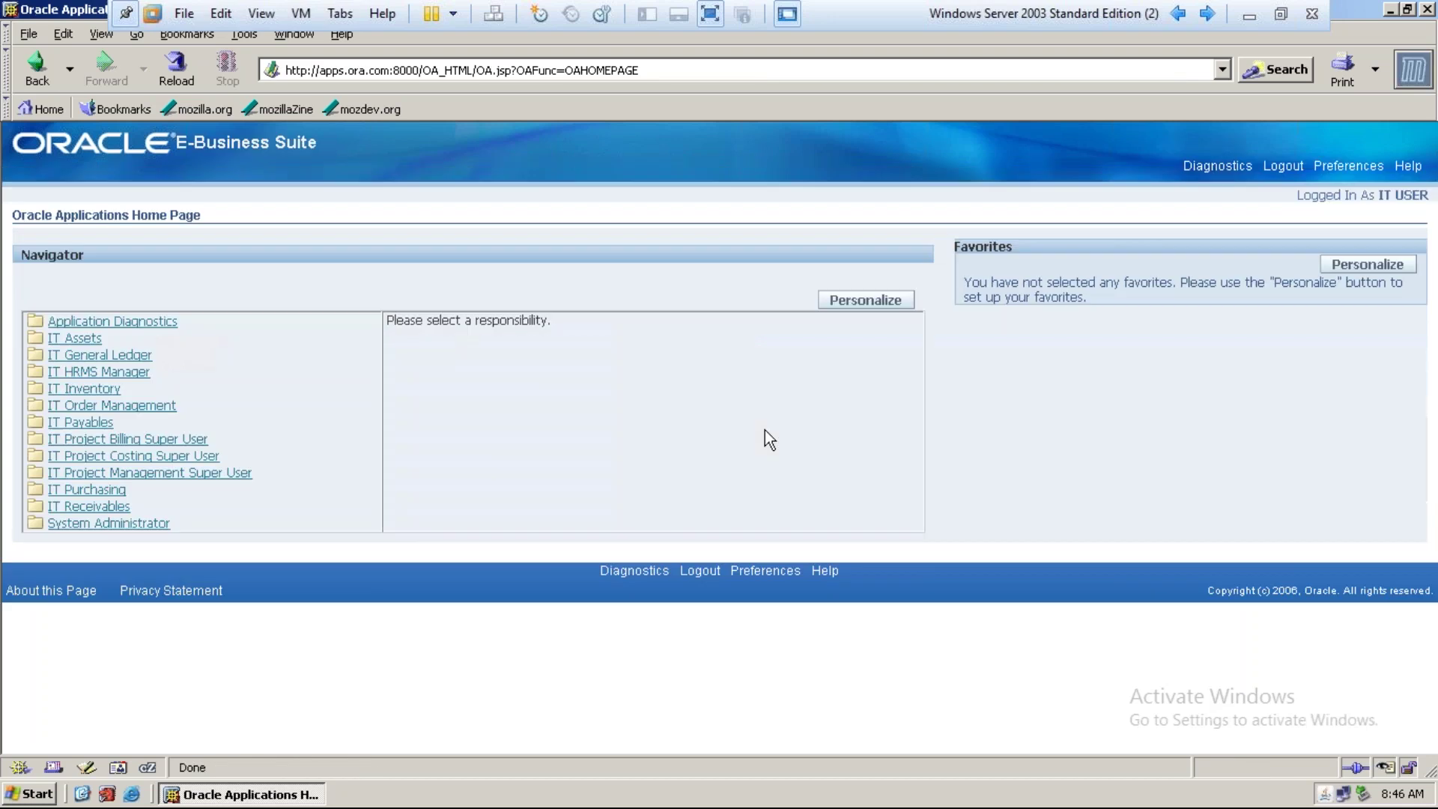
# Launch the Projects form from the IT Project Costing Super User menu
pyautogui.click(96, 456)
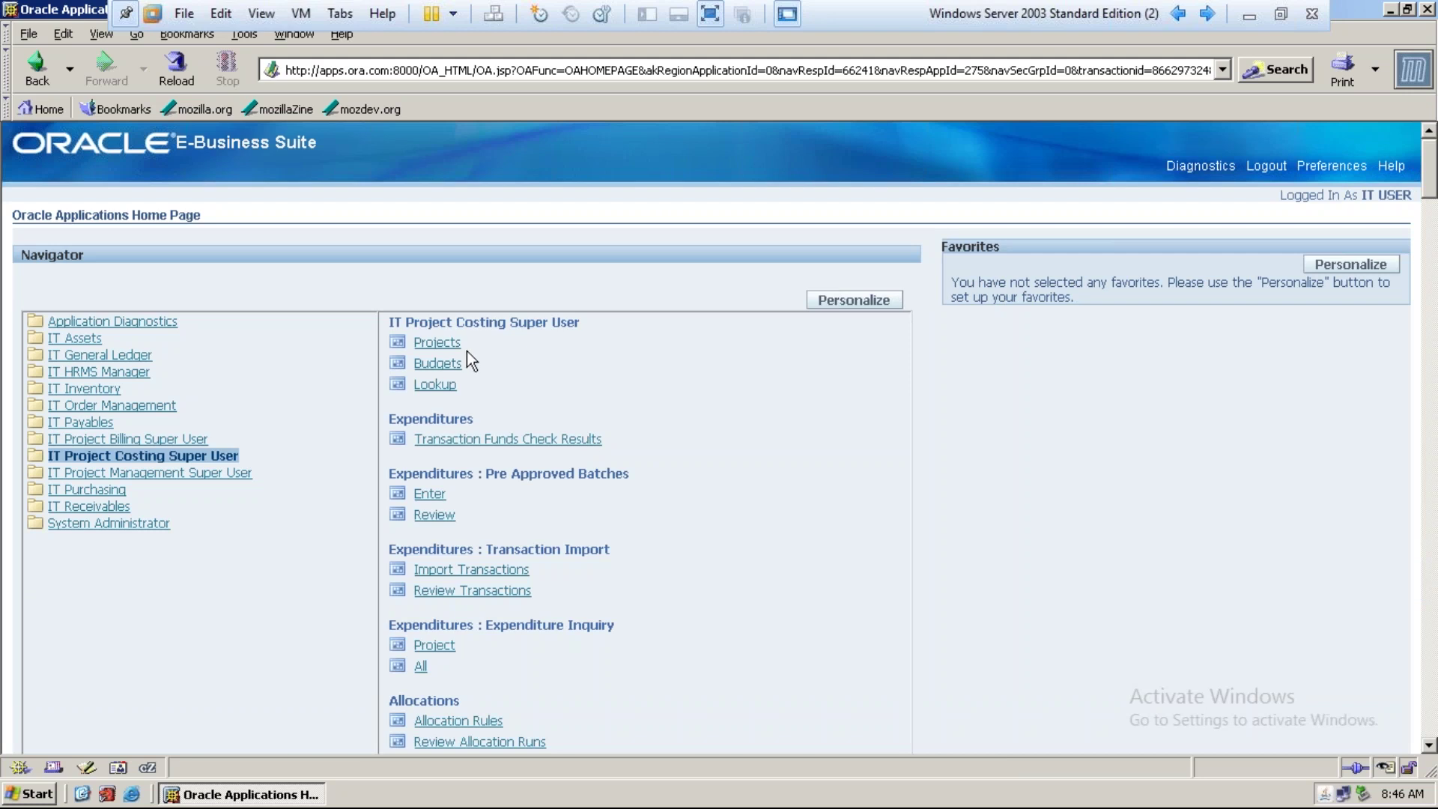
pyautogui.click(450, 346)
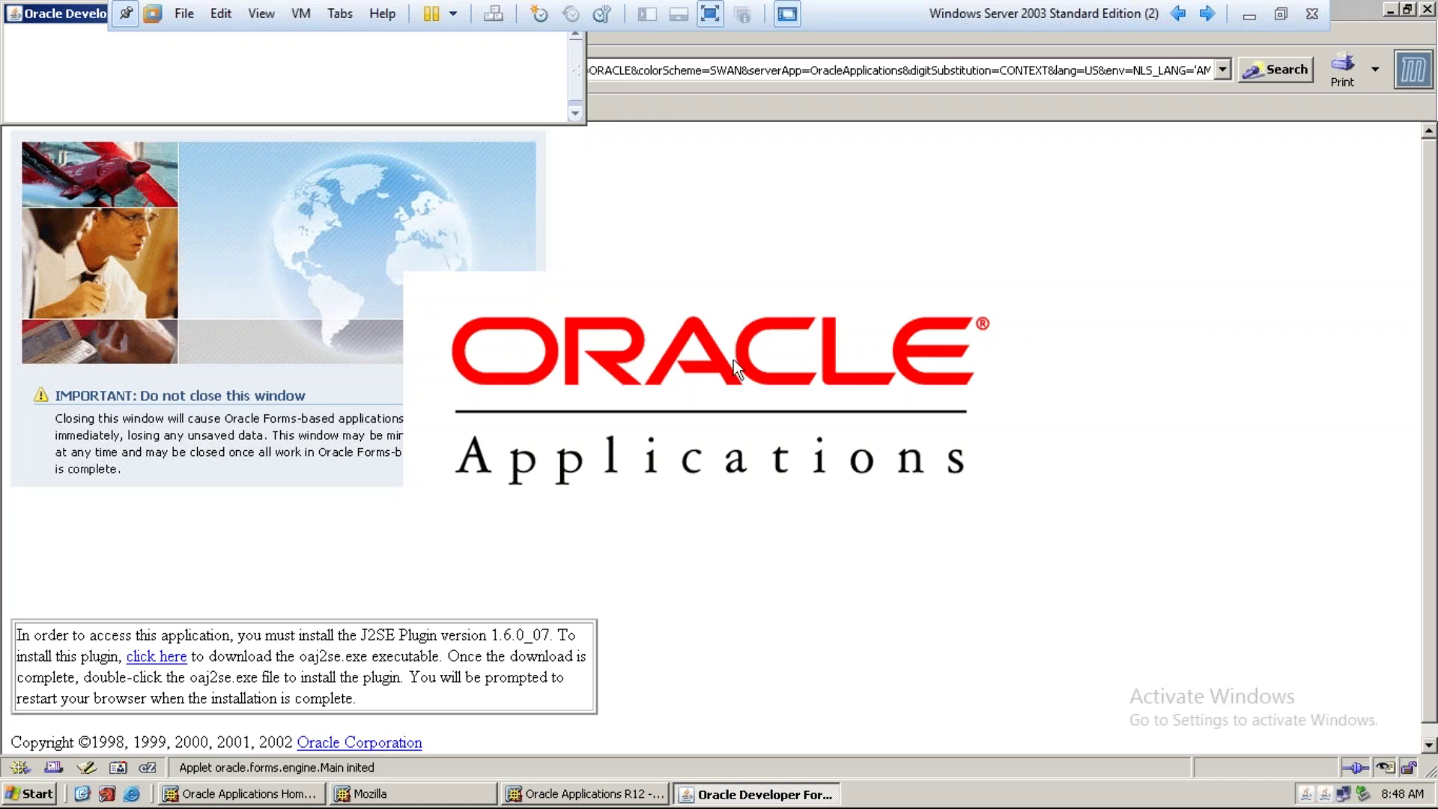
# Maximise the Oracle Forms window showing the IT Project Costing Super User Navigator
pyautogui.doubleClick(35, 9)
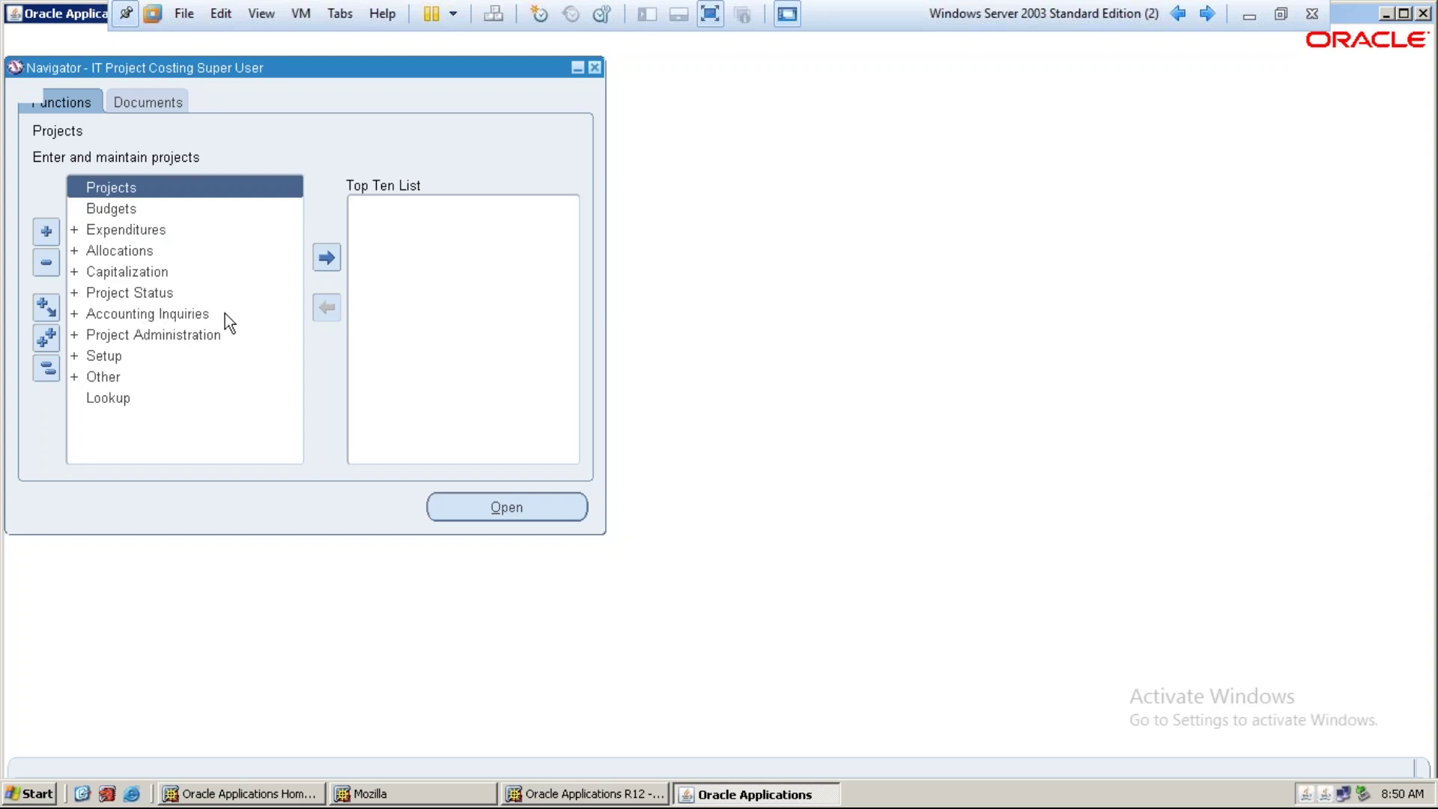
# Close Find Projects, switch to System Administrator, and open the System Profile Values form
pyautogui.press('Return')
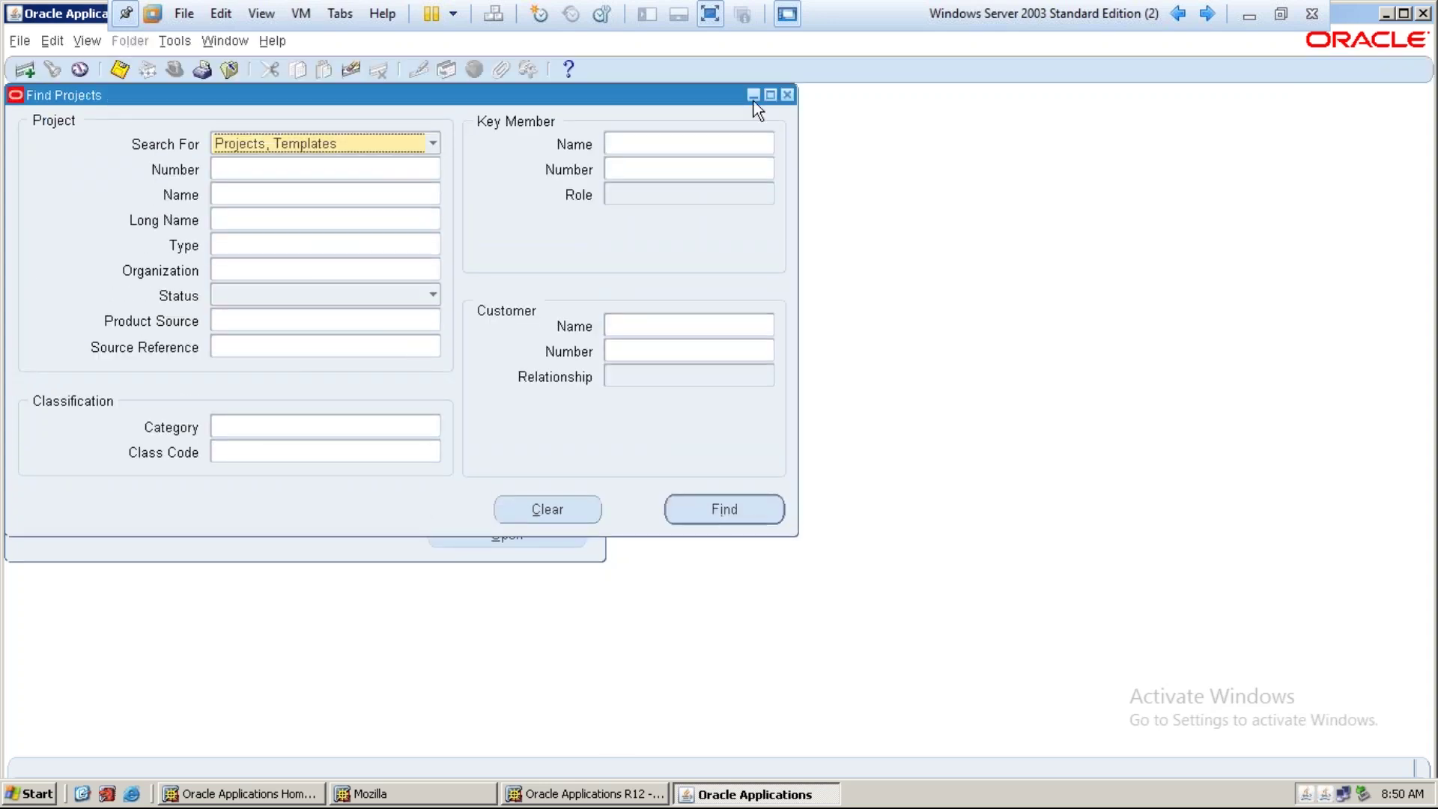
pyautogui.click(787, 96)
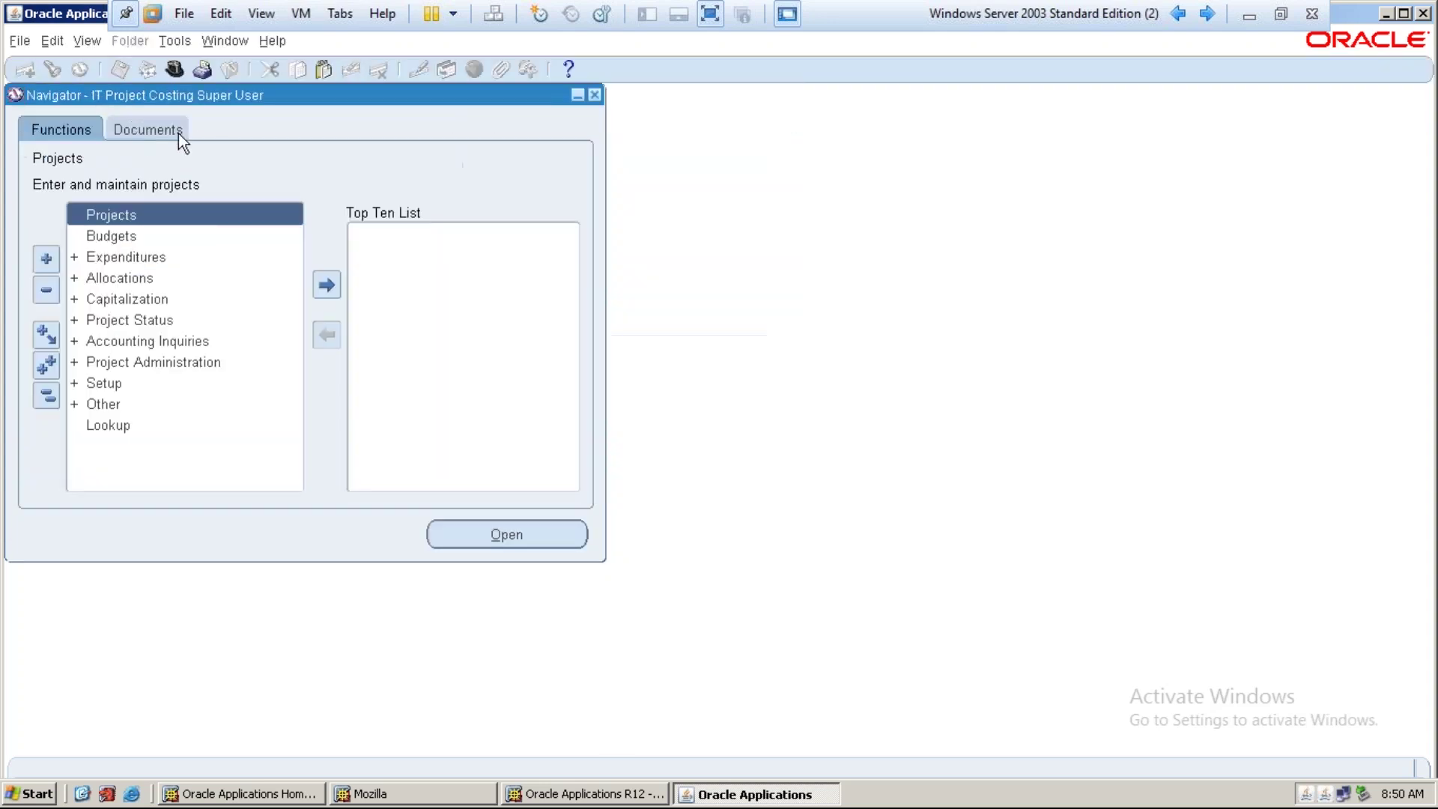
pyautogui.click(176, 70)
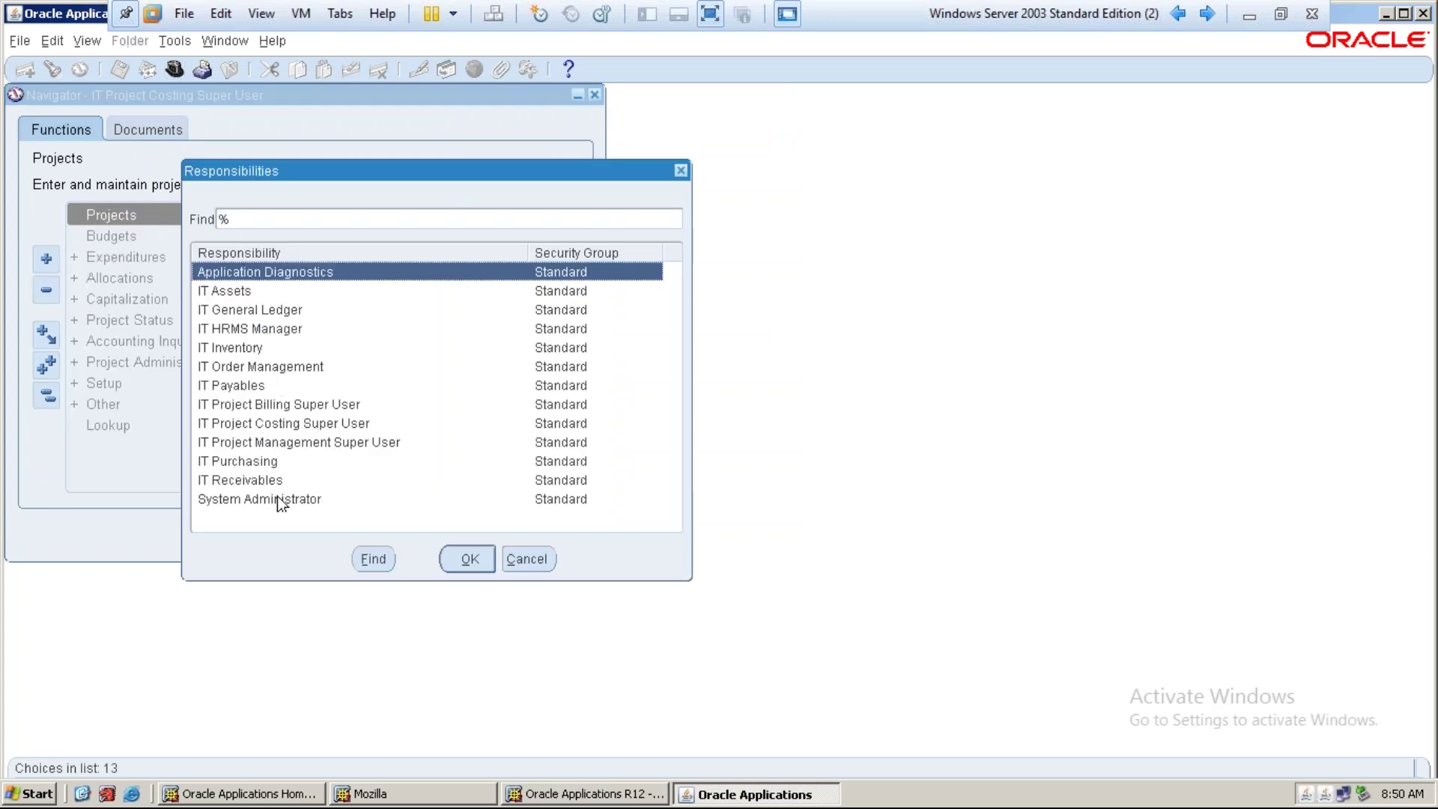
pyautogui.click(277, 504)
pyautogui.click(472, 560)
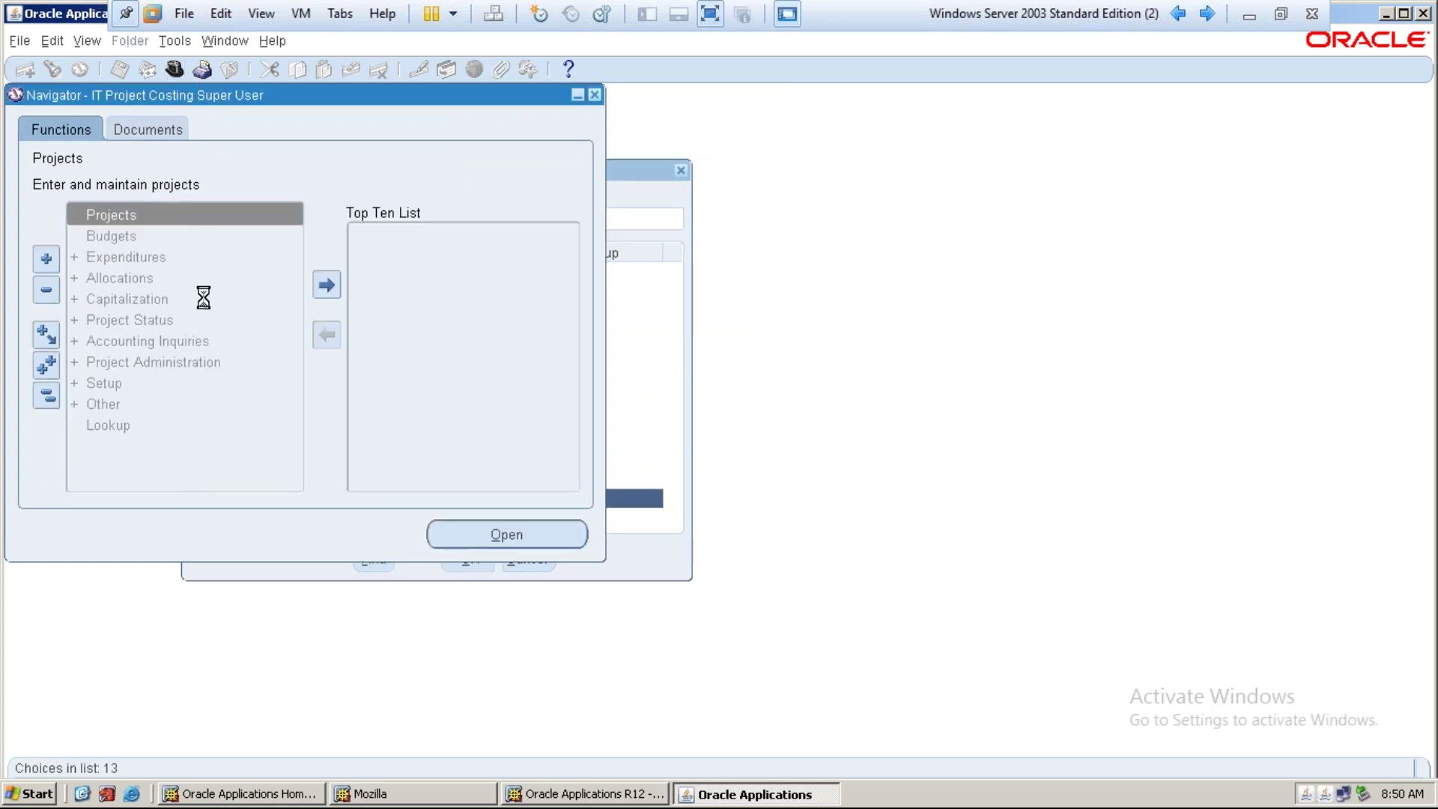
pyautogui.doubleClick(183, 256)
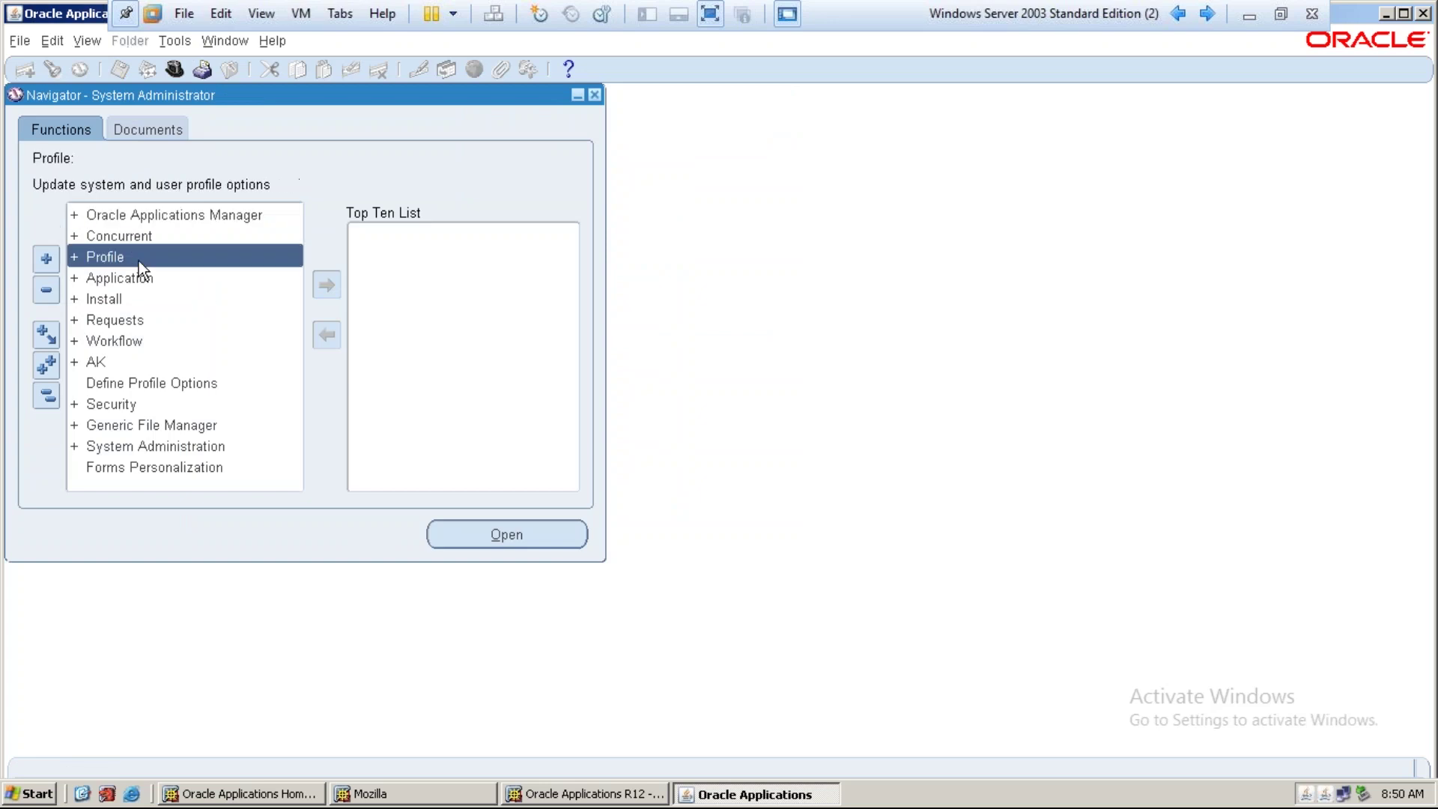
pyautogui.doubleClick(147, 278)
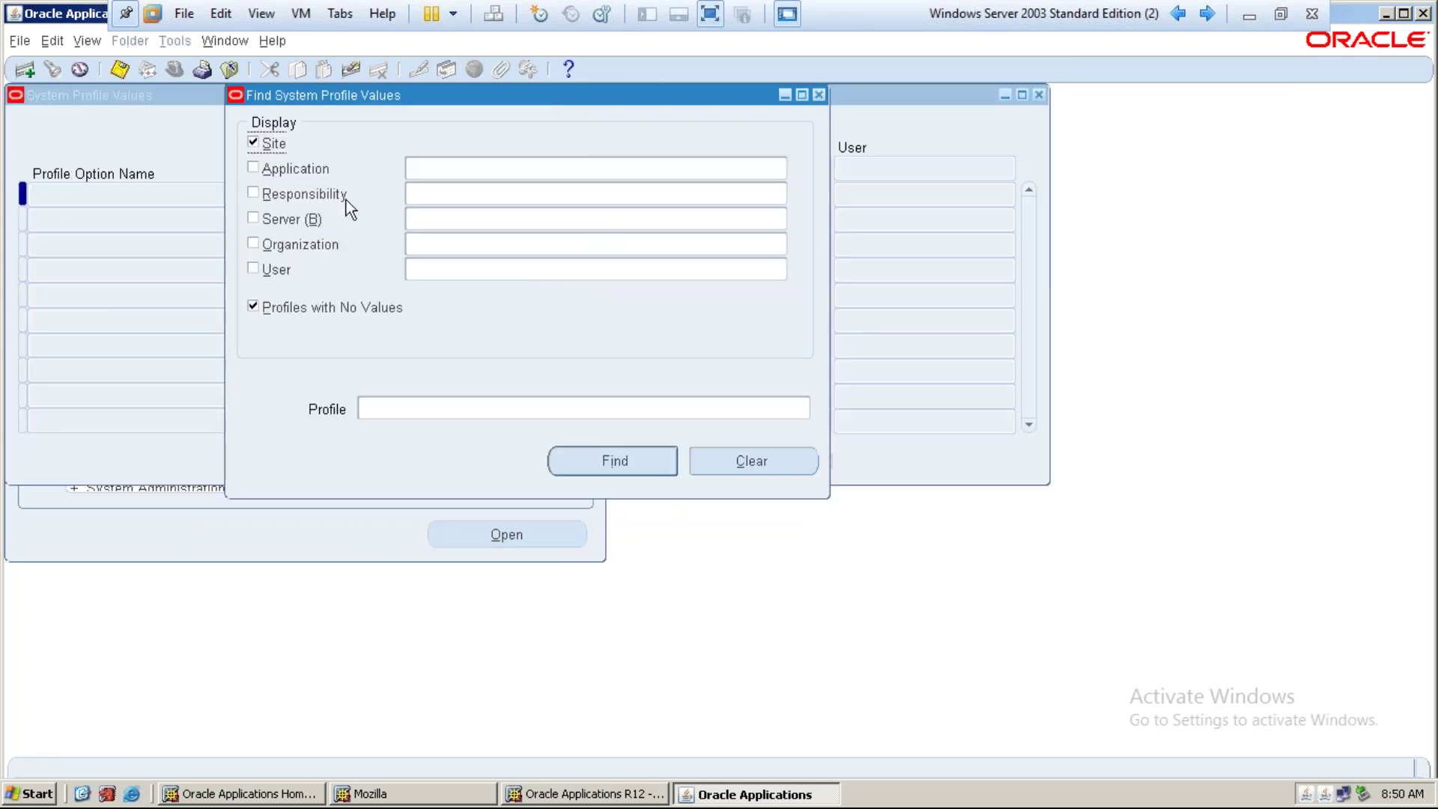
# Look up the MO: Operating Unit value for the IT Project Costing Super User responsibility
pyautogui.click(307, 197)
pyautogui.click(484, 195)
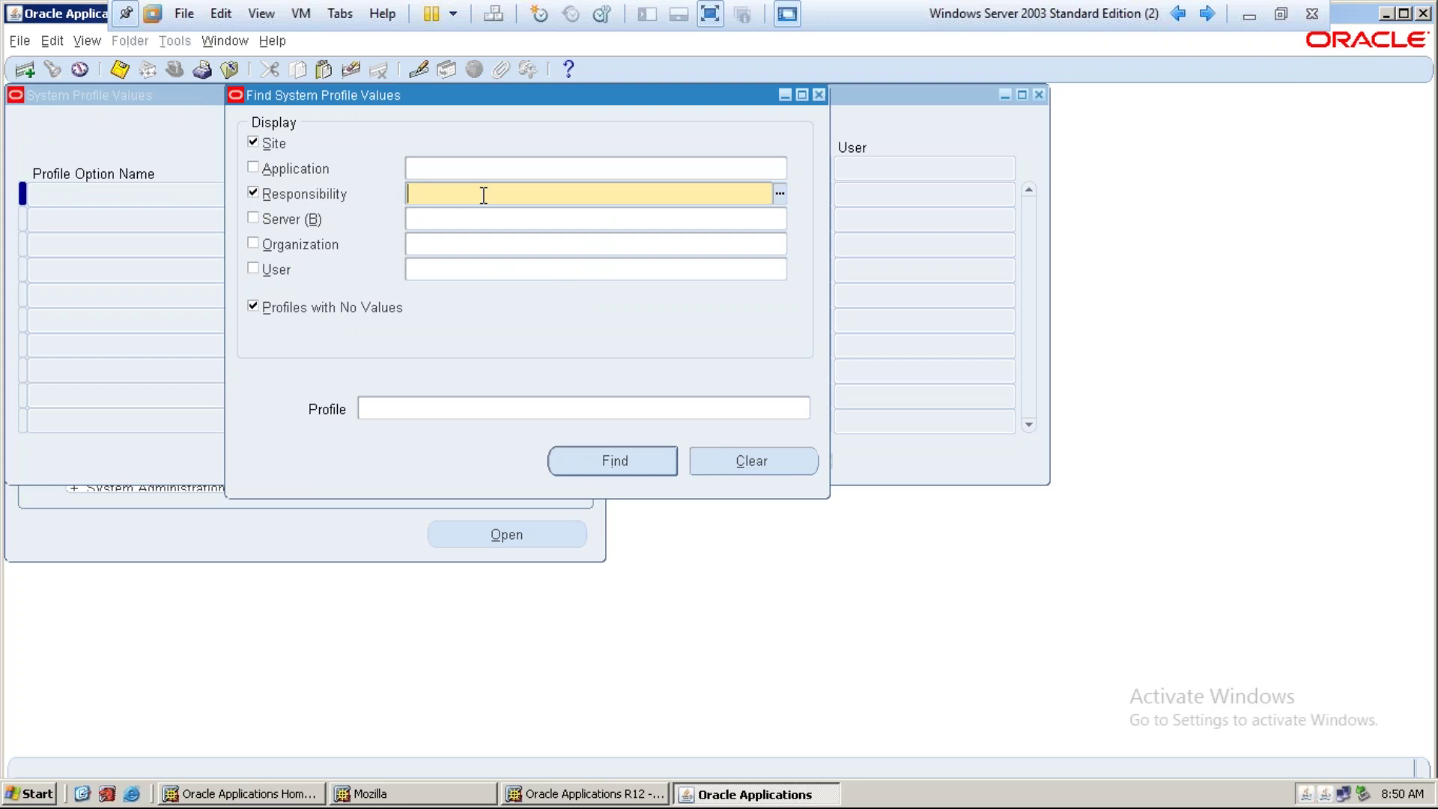
pyautogui.write('it proj')
pyautogui.doubleClick(502, 343)
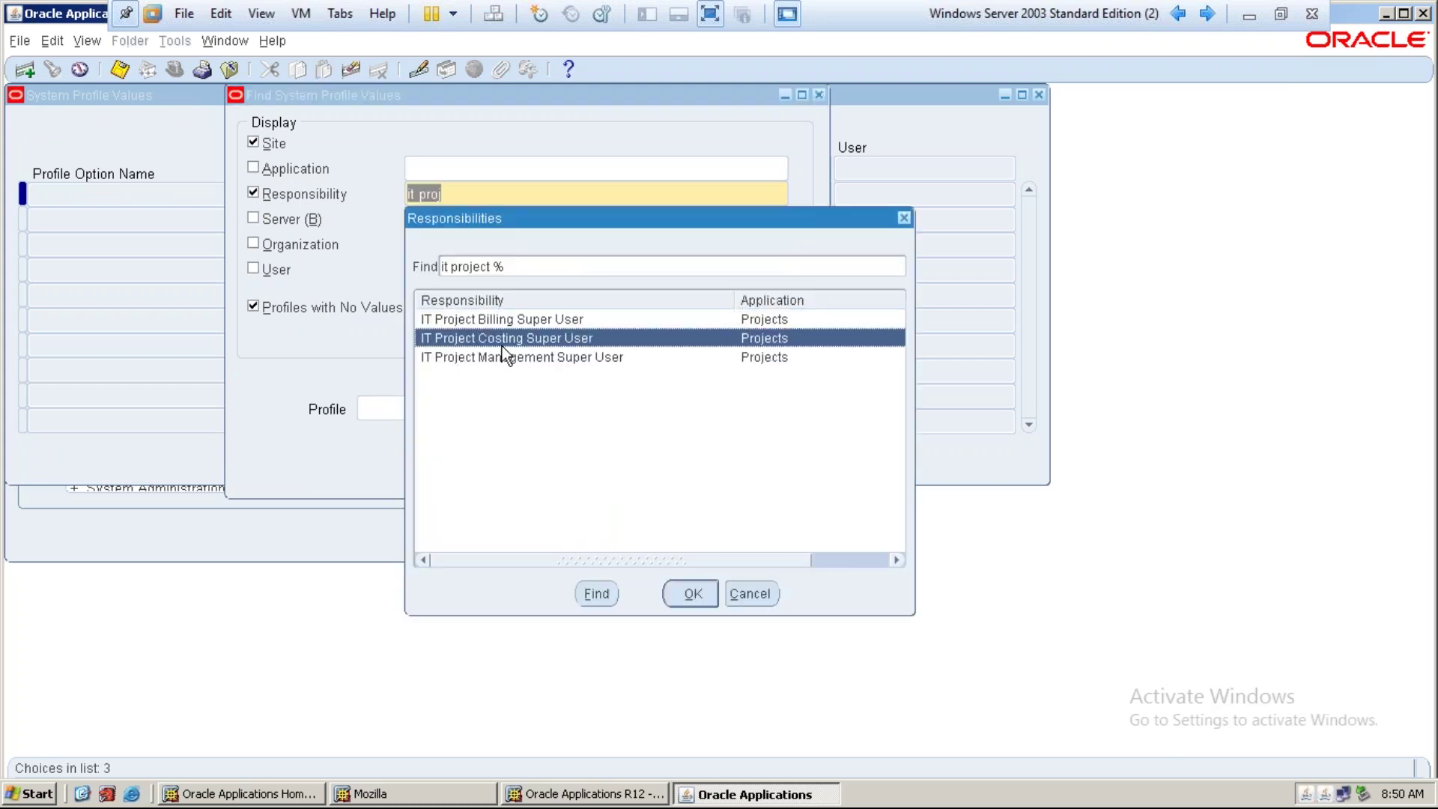
pyautogui.press('Tab')
pyautogui.press('Tab')
pyautogui.press('Tab')
pyautogui.press('Tab')
pyautogui.press('Tab')
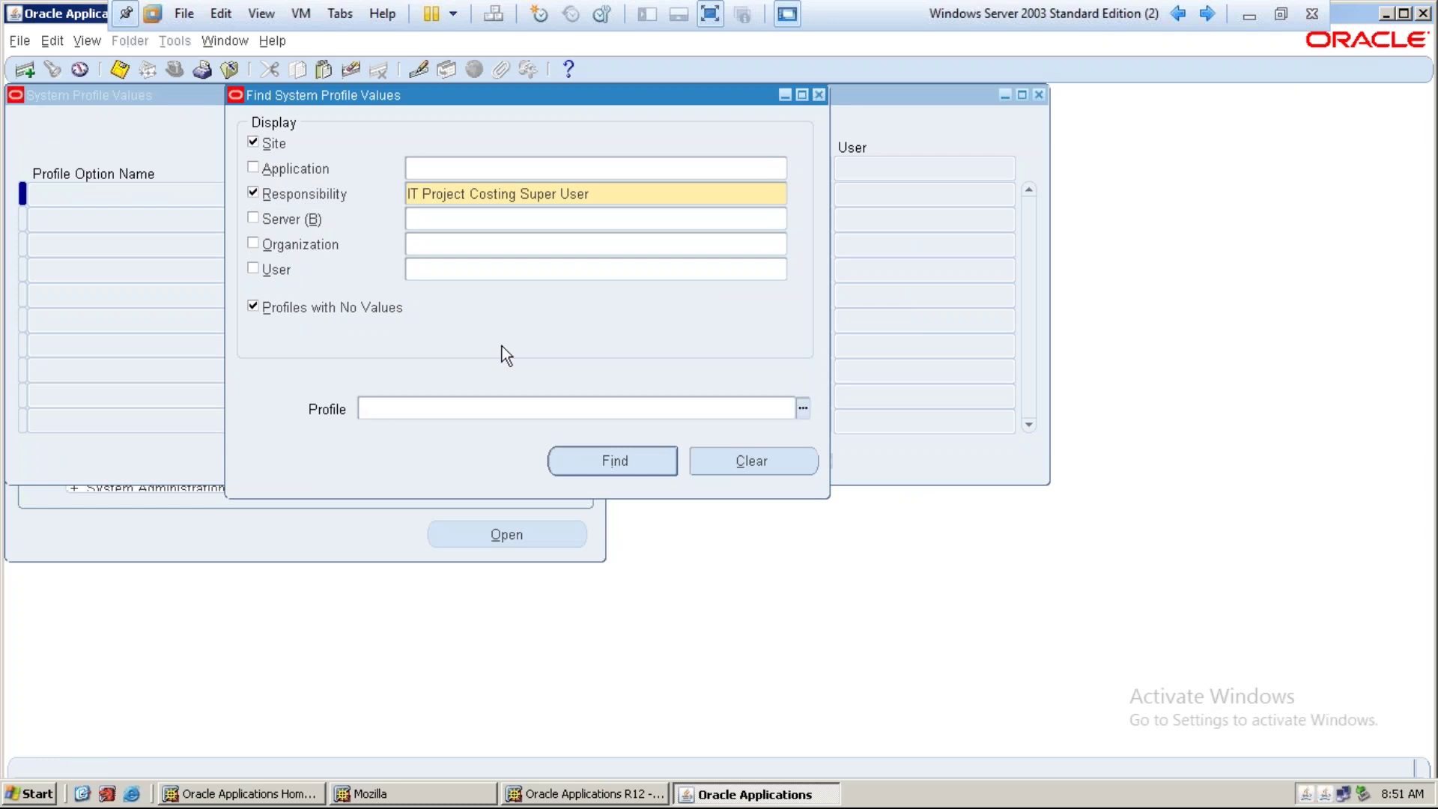
pyautogui.hotkey('ctrl', 'l')
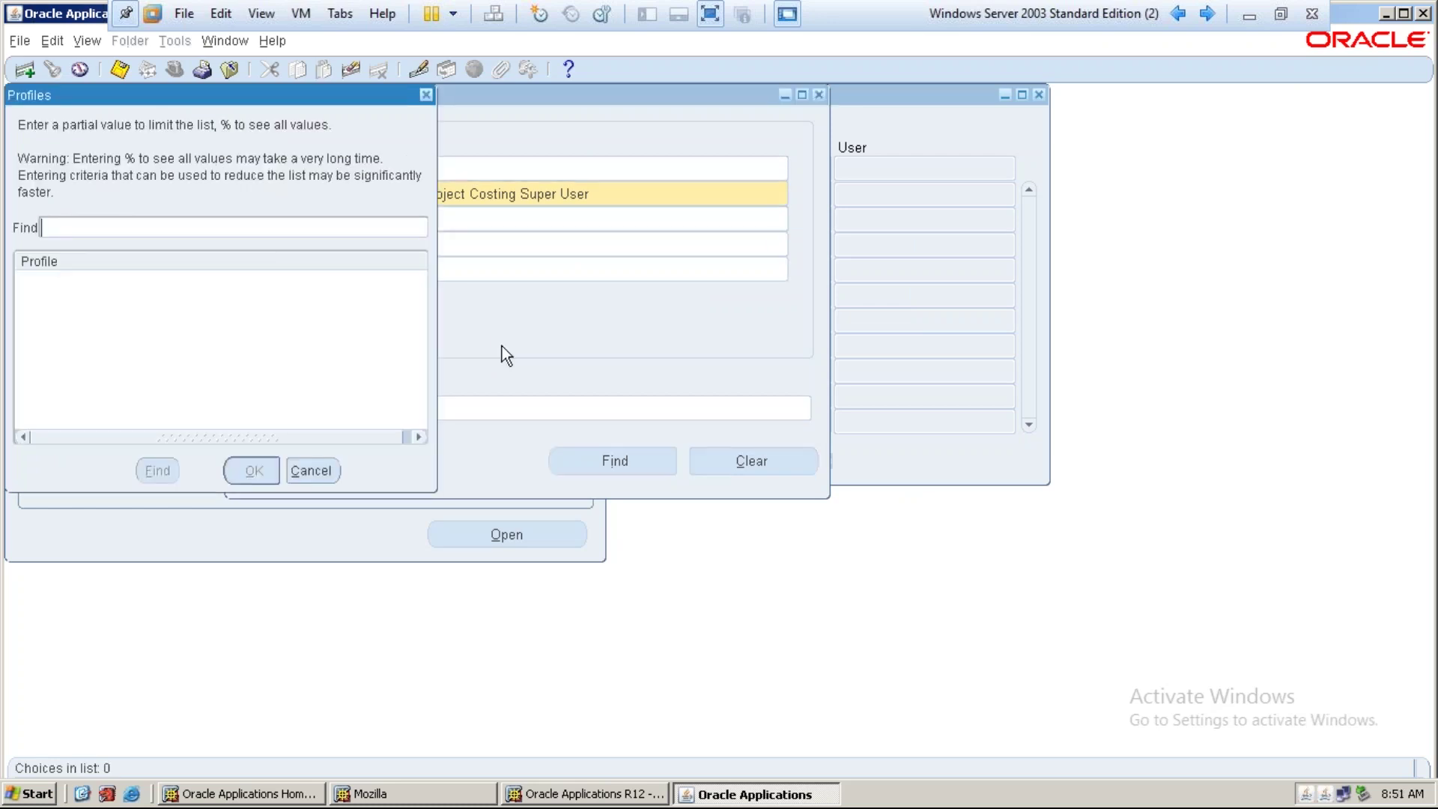
pyautogui.write('MO%Opera')
pyautogui.press('Return')
pyautogui.press('Down')
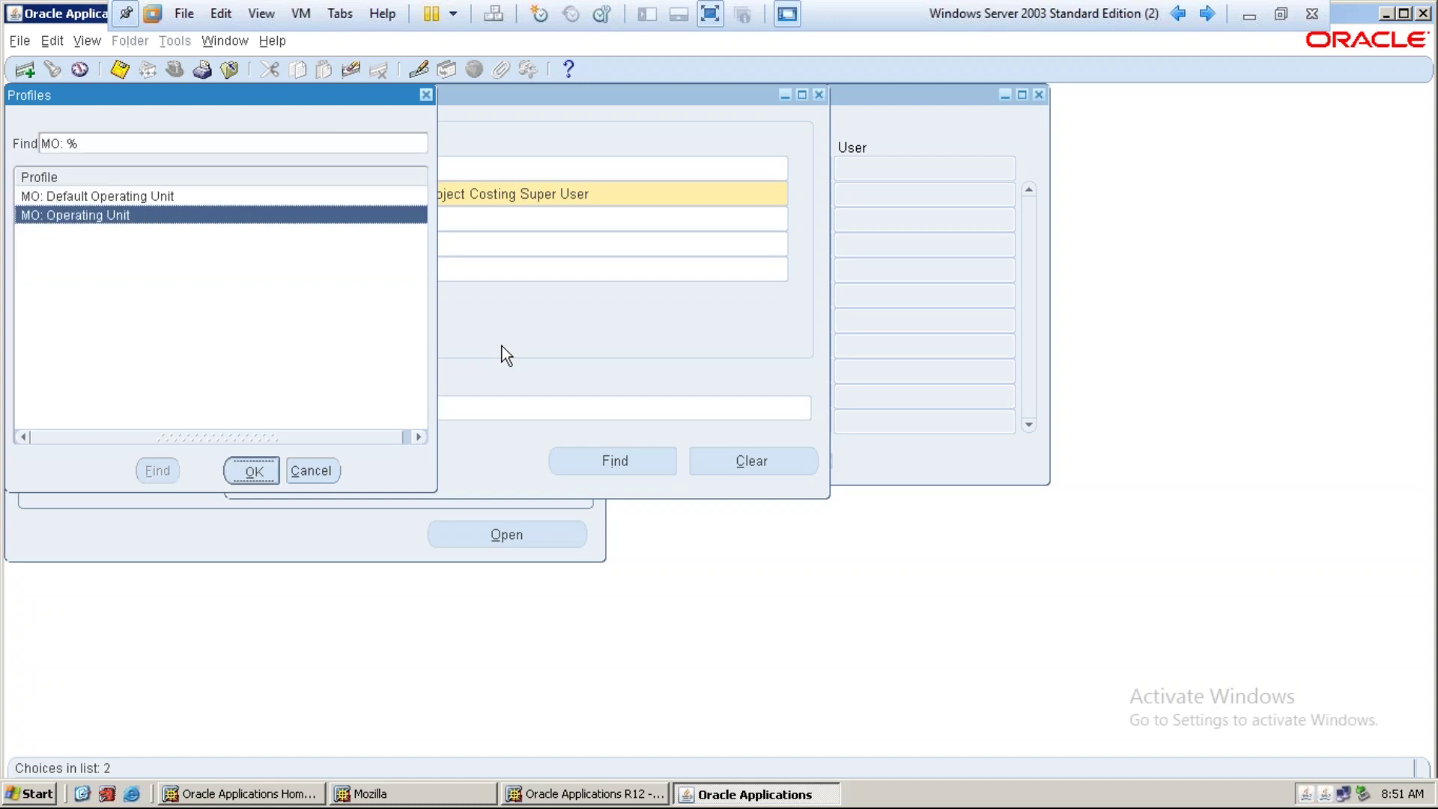
pyautogui.press('Return')
pyautogui.press('Return')
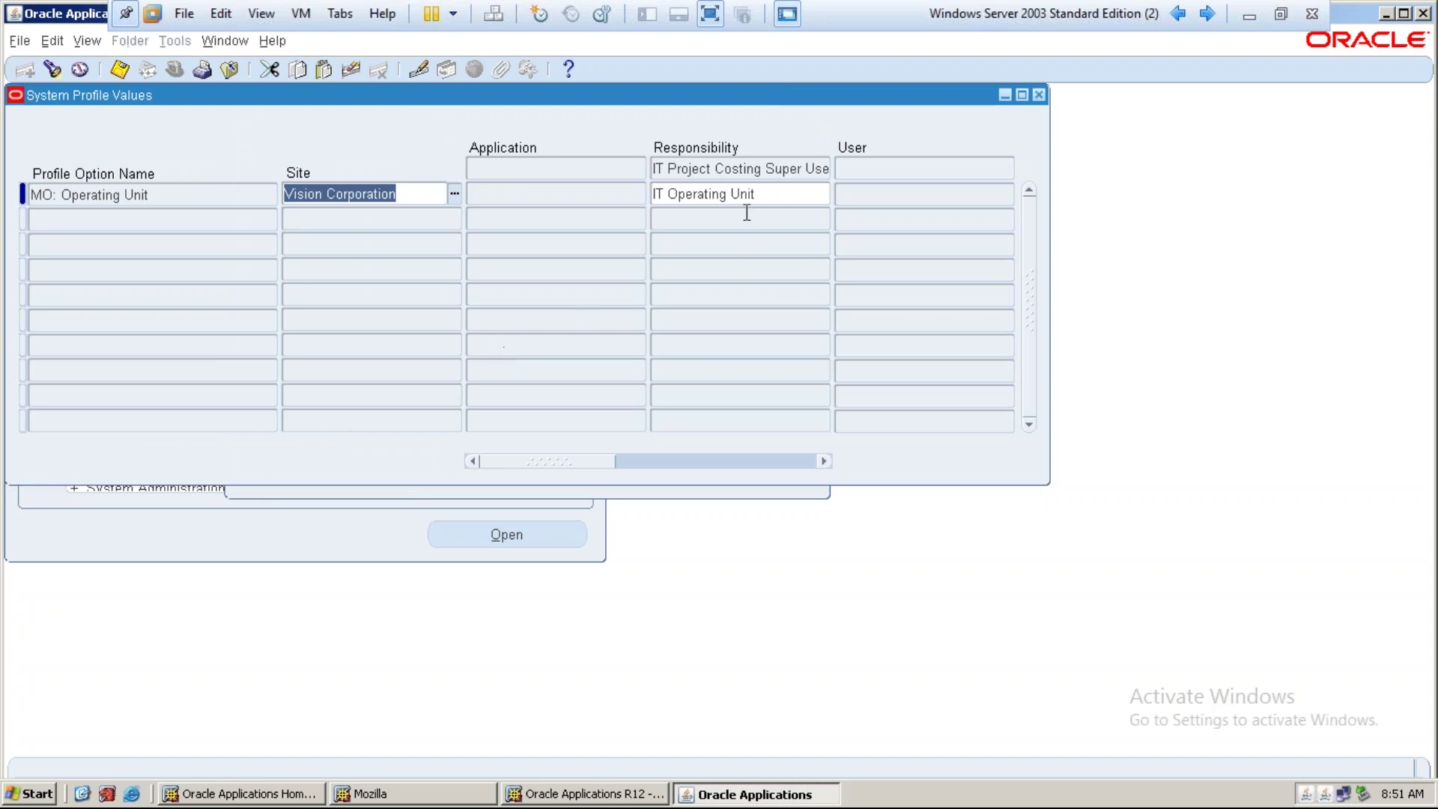
pyautogui.click(58, 77)
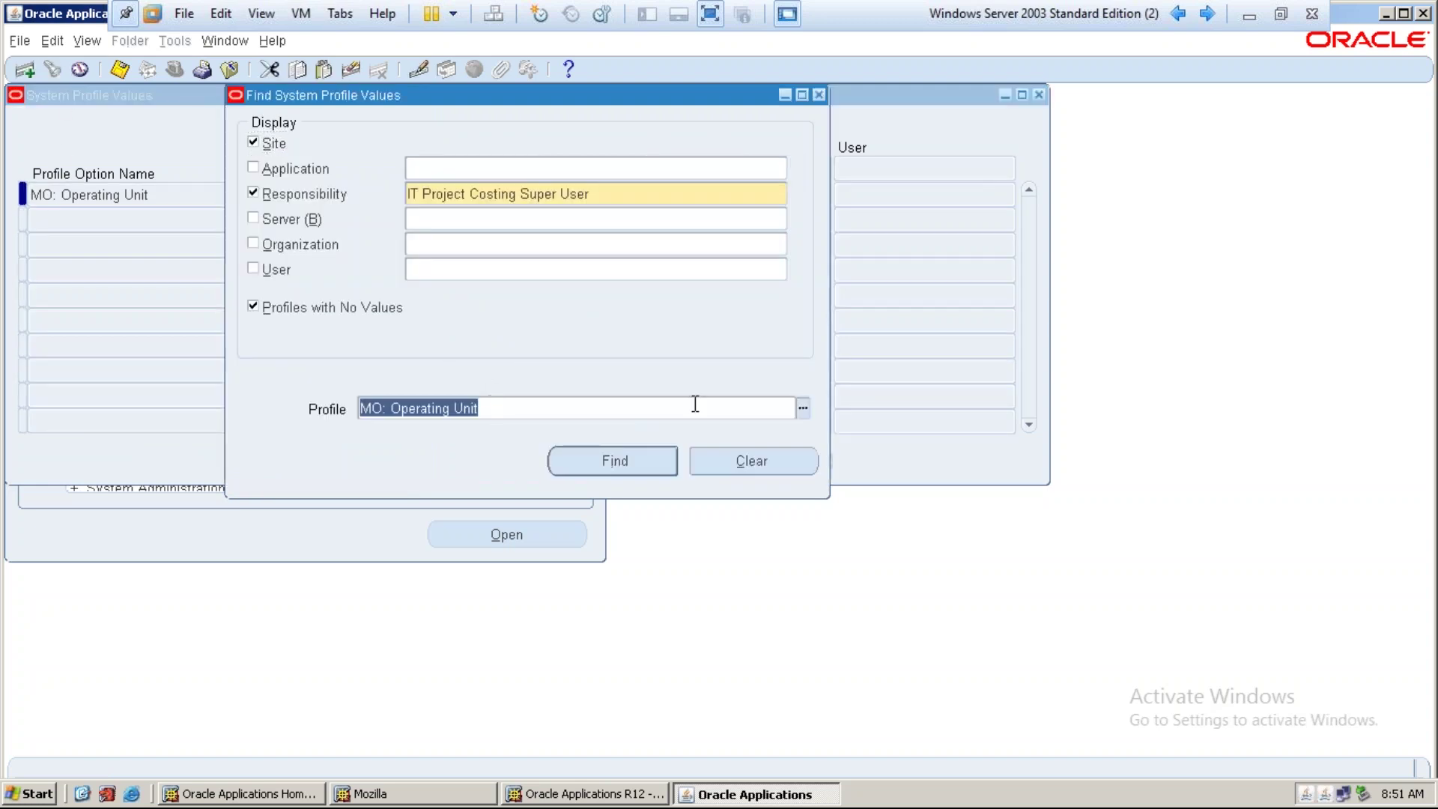
# Give MO: Security Profile the responsibility-level value IT Business Group
pyautogui.click(807, 411)
pyautogui.write('MO:%Security Profile%')
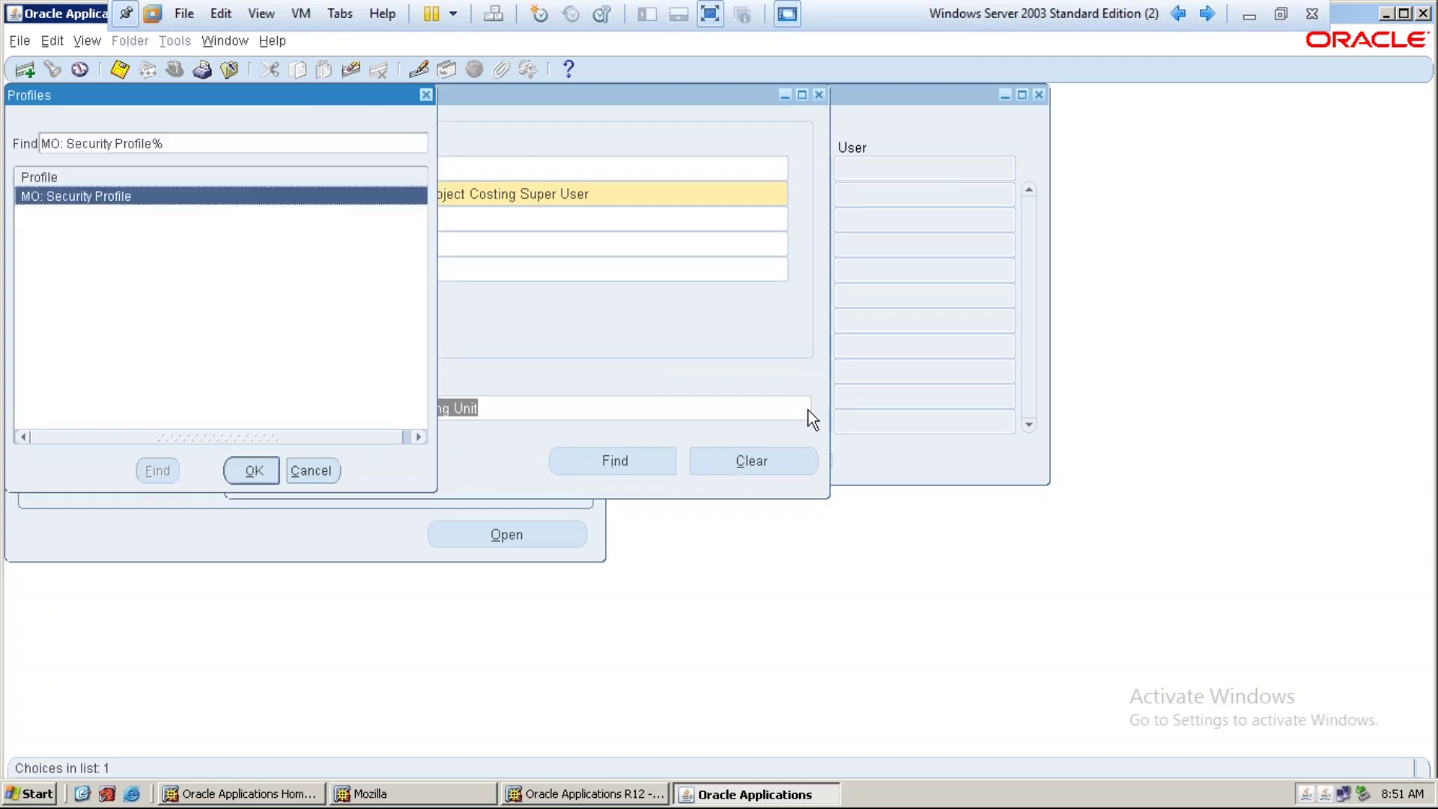
pyautogui.press('Return')
pyautogui.press('Return')
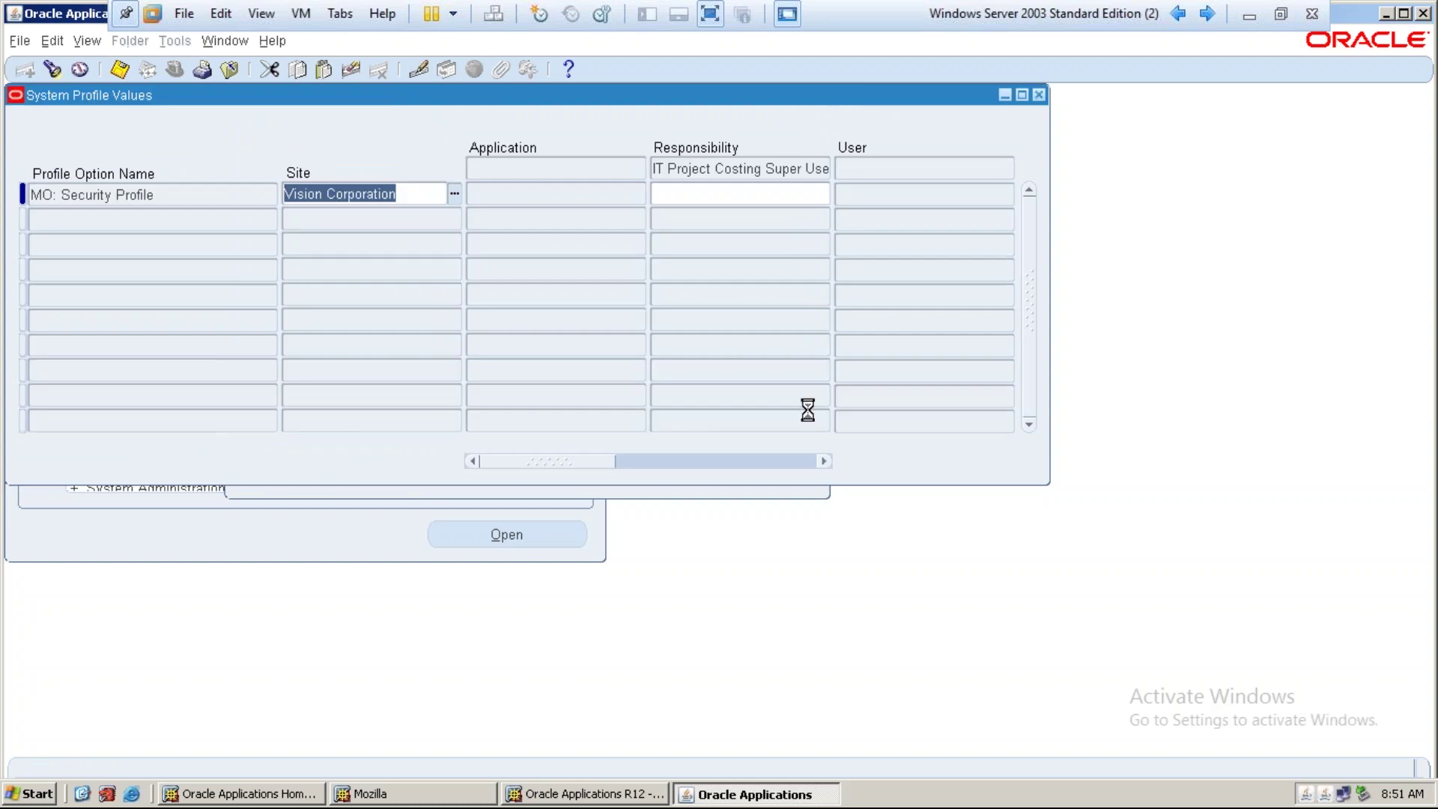
pyautogui.write('it b')
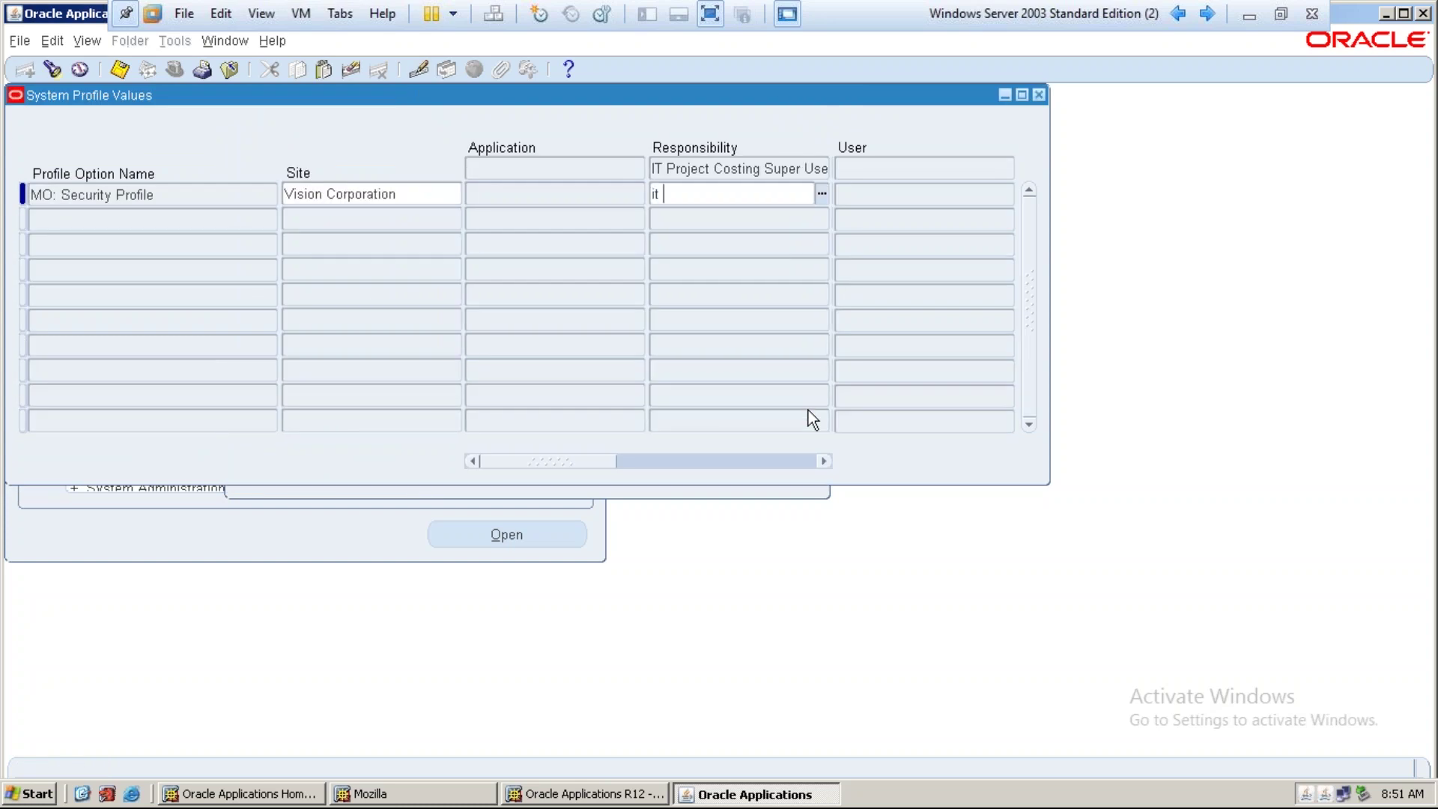
pyautogui.press('Tab')
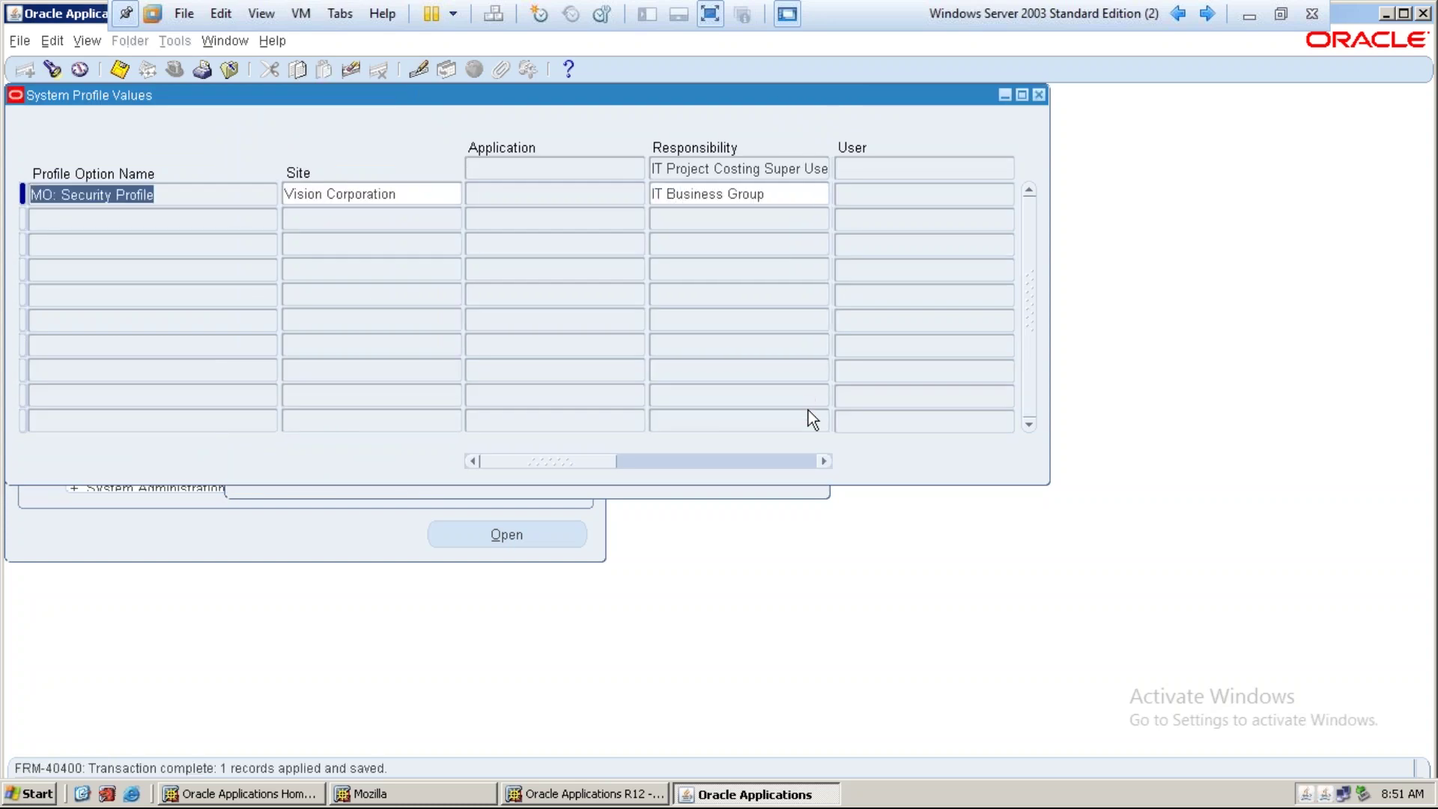
pyautogui.click(51, 69)
# Give HR: Security Profile the responsibility-level value IT Business Group
pyautogui.click(503, 405)
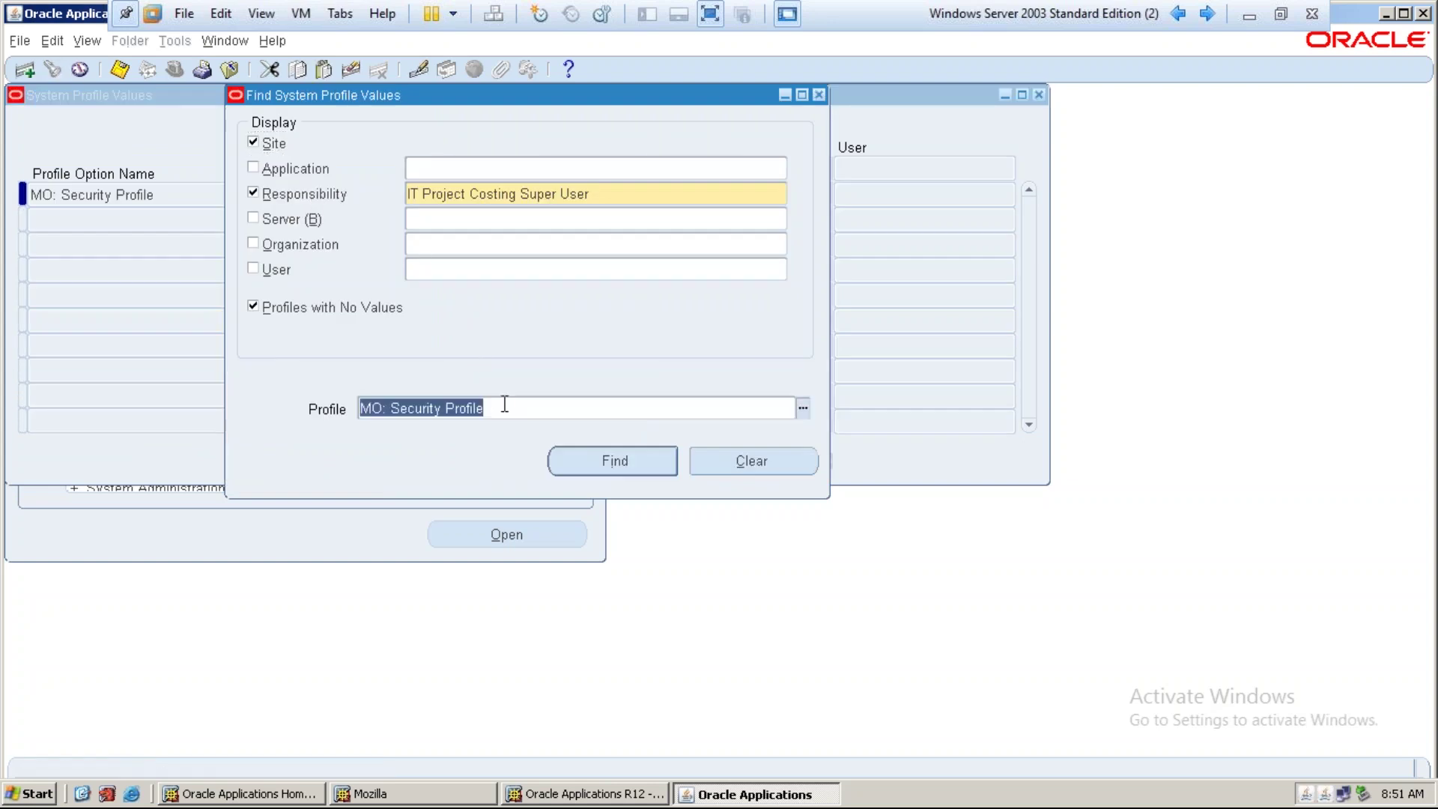
pyautogui.click(802, 409)
pyautogui.write('HR%Securi')
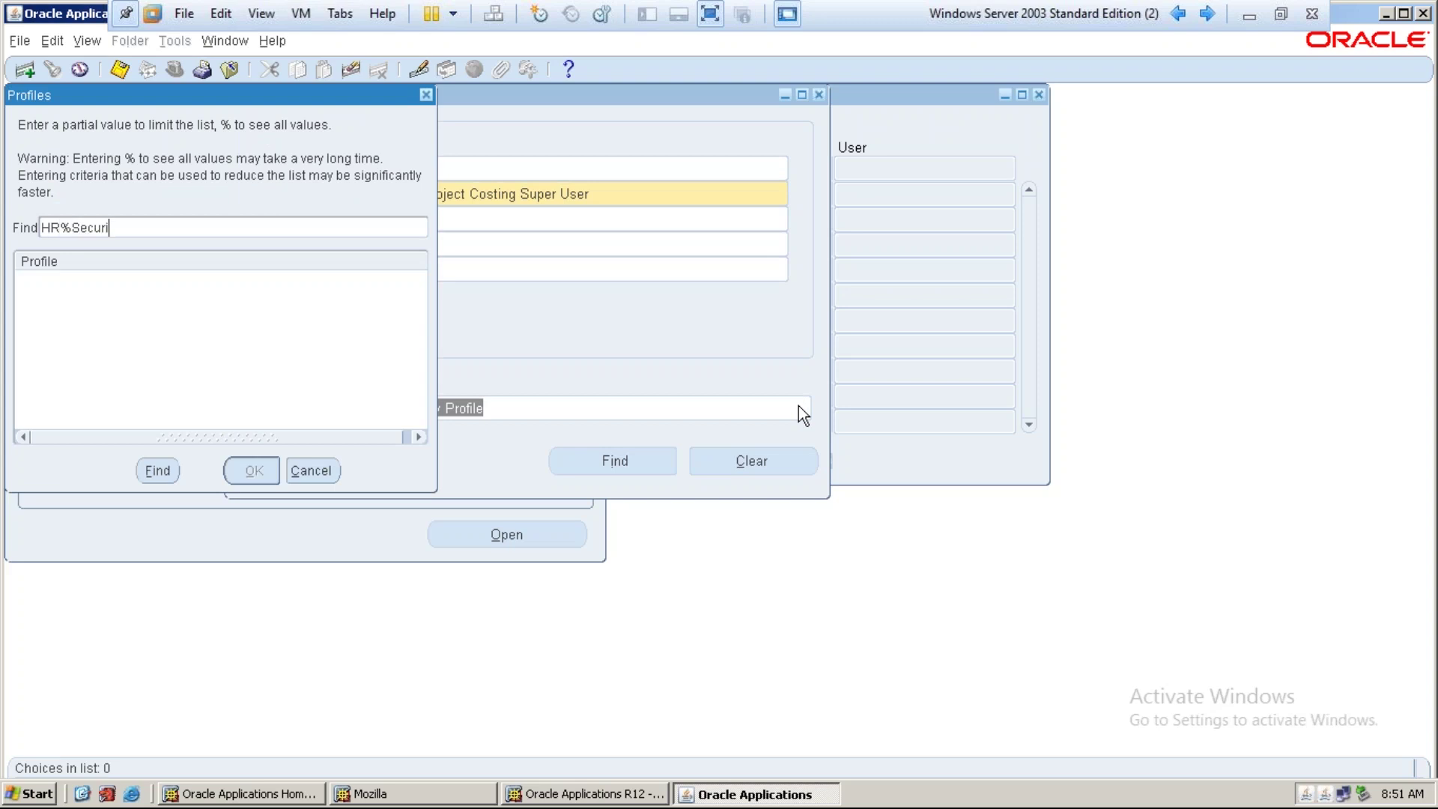
pyautogui.press('Return')
pyautogui.press('Down')
pyautogui.press('Return')
pyautogui.press('Return')
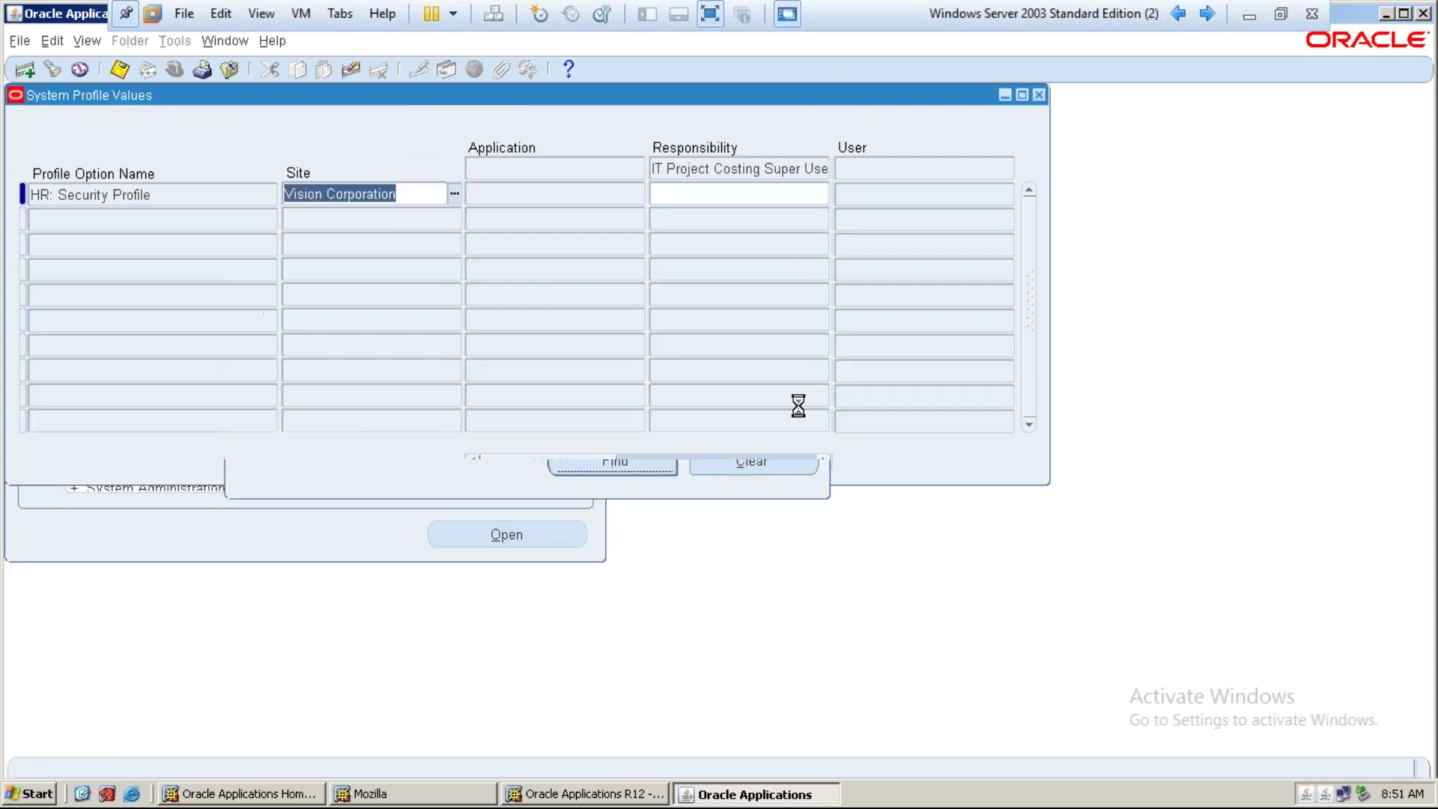
pyautogui.write('it')
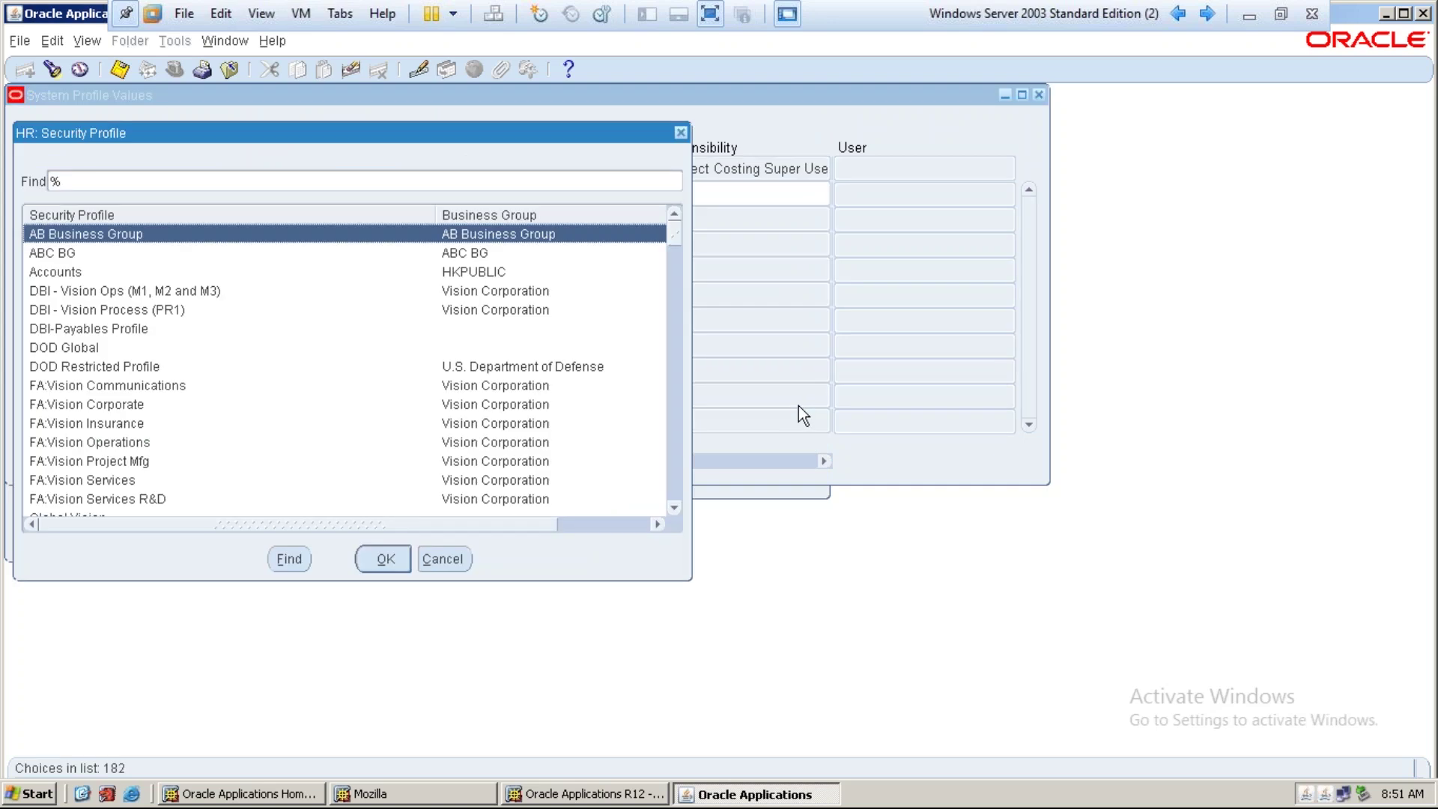
pyautogui.write('it')
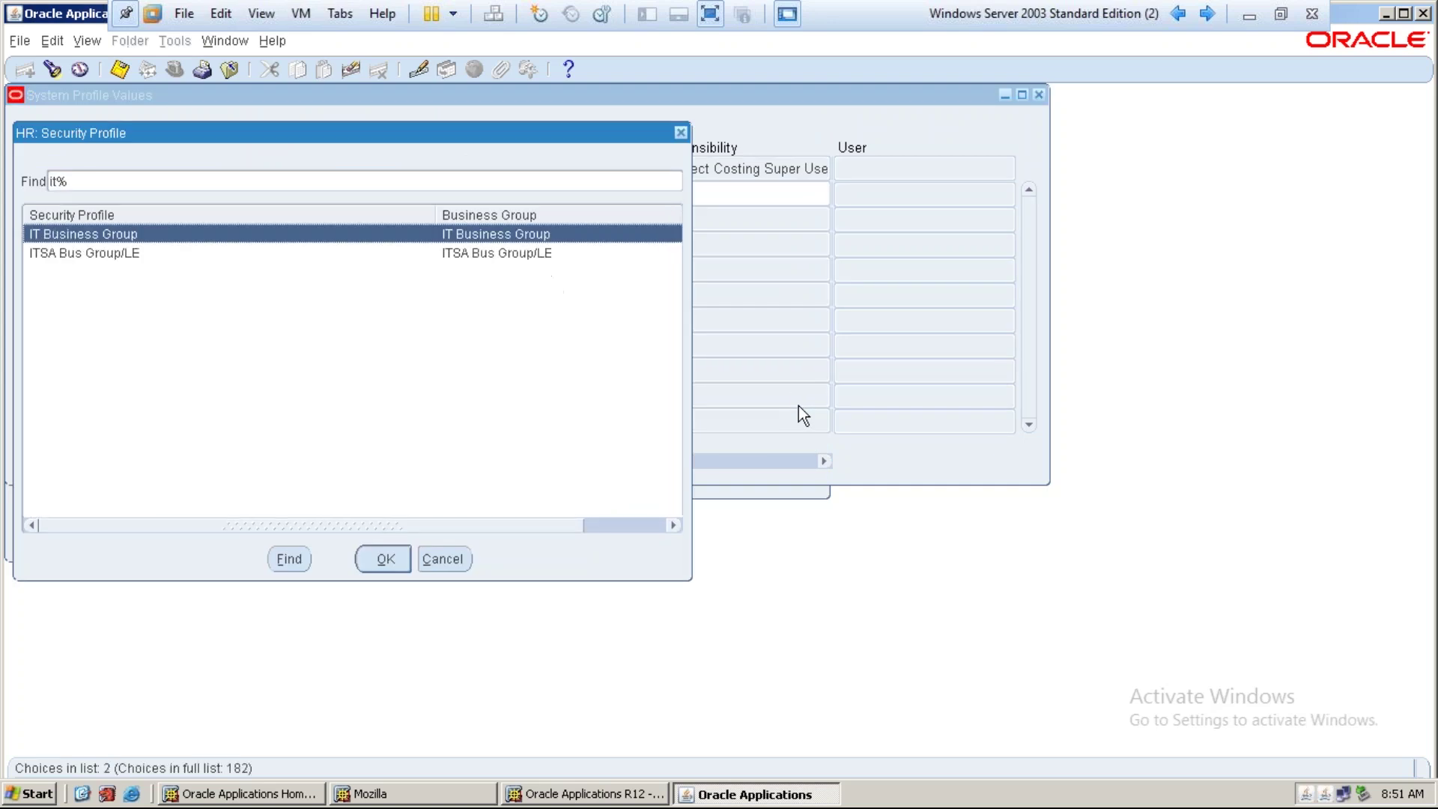
pyautogui.press('Return')
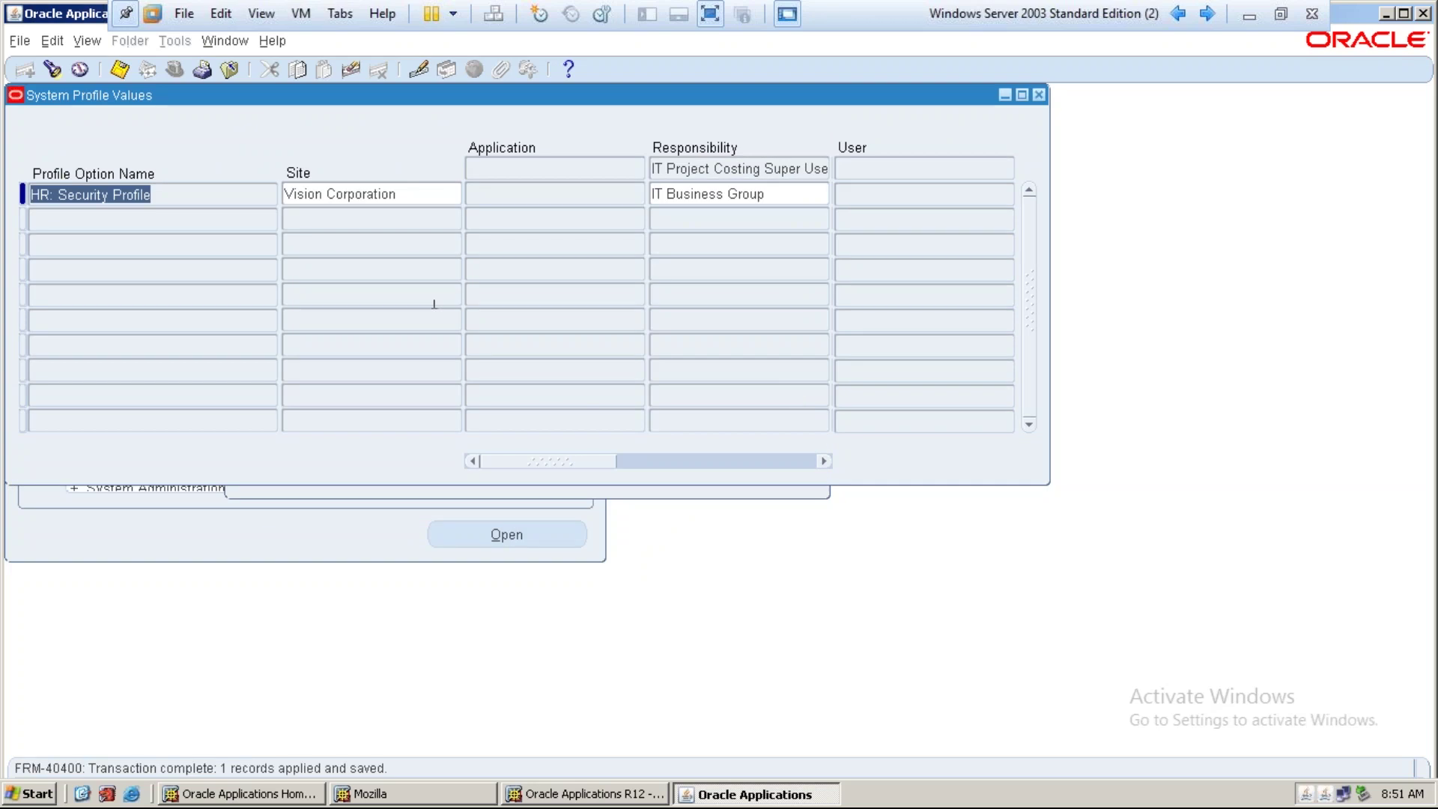
pyautogui.click(50, 75)
pyautogui.click(487, 405)
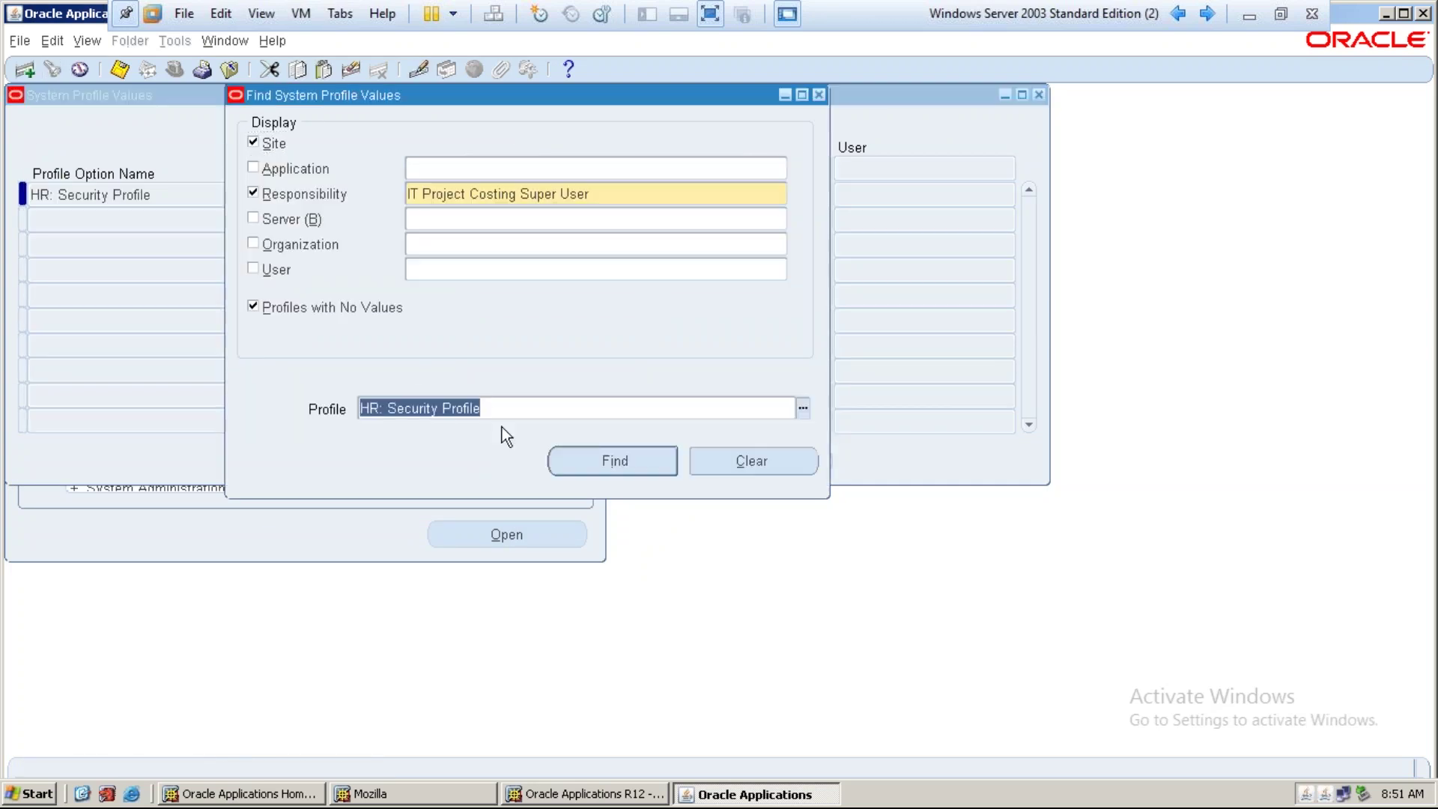
# Look up HR:Business Group via 'hr%Busine' and confirm its responsibility value is IT Business Group
pyautogui.click(803, 410)
pyautogui.write('hr')
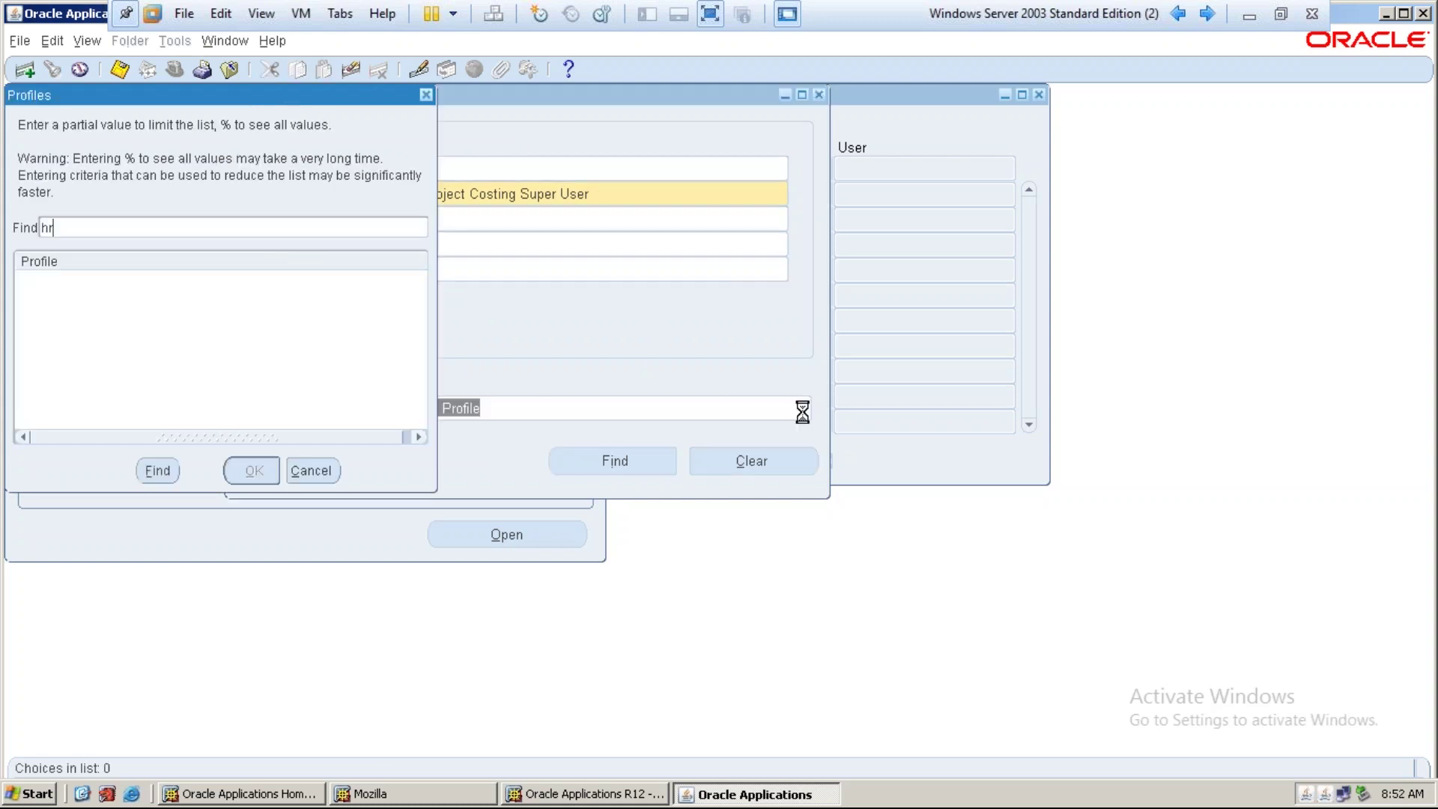
pyautogui.write('%Busine')
pyautogui.press('Return')
pyautogui.press('Down')
pyautogui.press('Down')
pyautogui.press('Down')
pyautogui.press('Up')
pyautogui.press('Return')
pyautogui.press('Return')
pyautogui.press('Tab')
pyautogui.press('Tab')
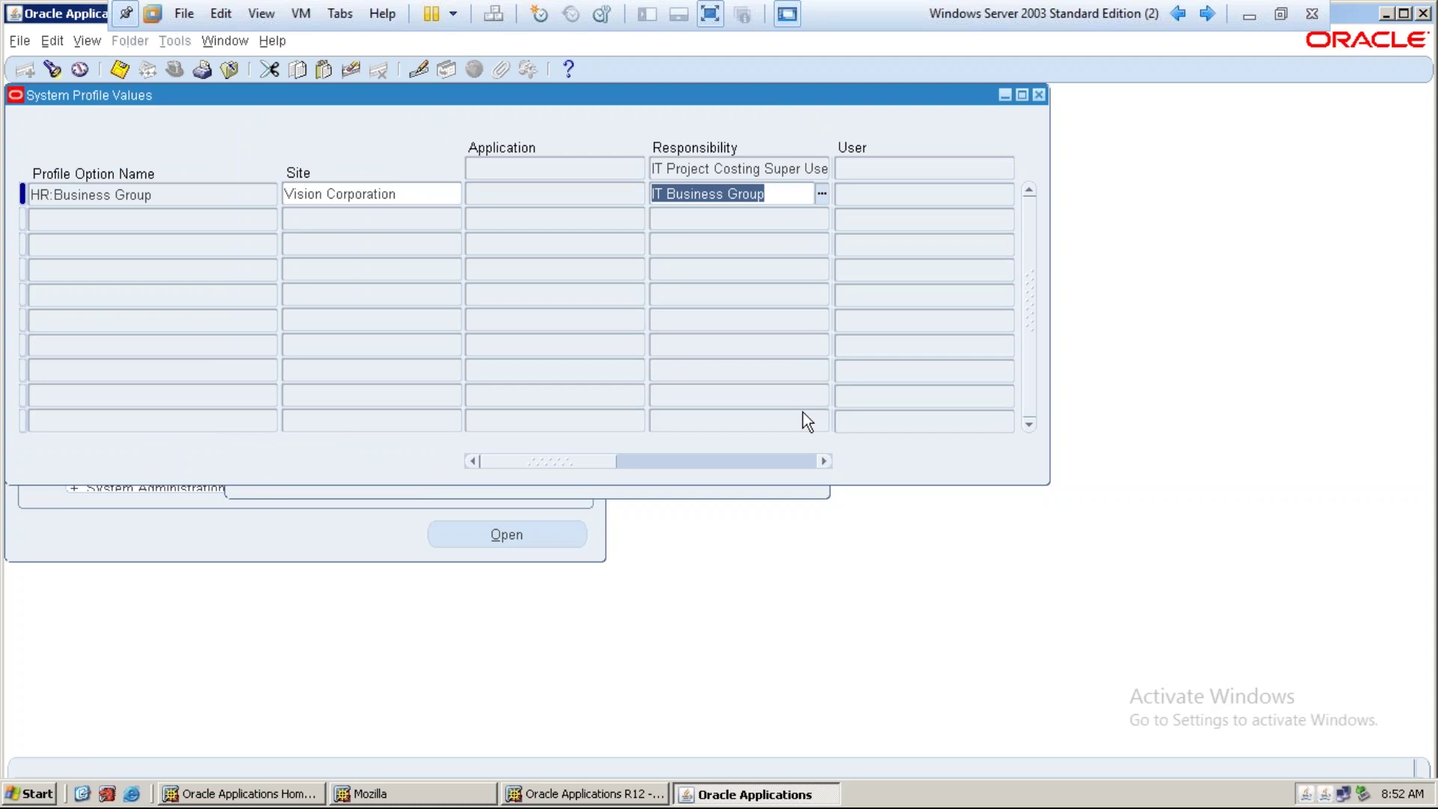
pyautogui.click(58, 69)
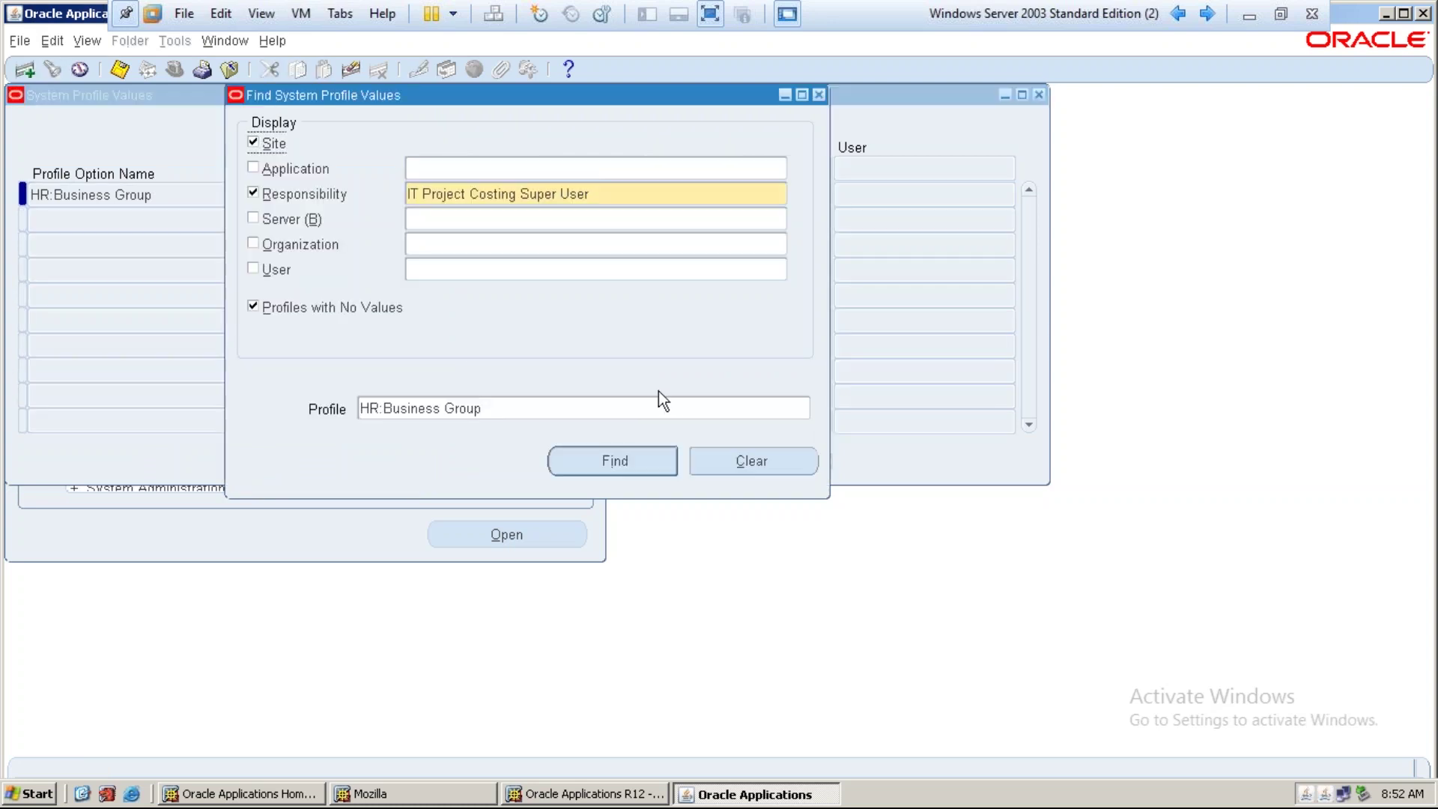
# Find GL Ledger Name via 'GL%Ledger' and enter Tata Ledger as its responsibility-level value
pyautogui.click(806, 408)
pyautogui.write('GL')
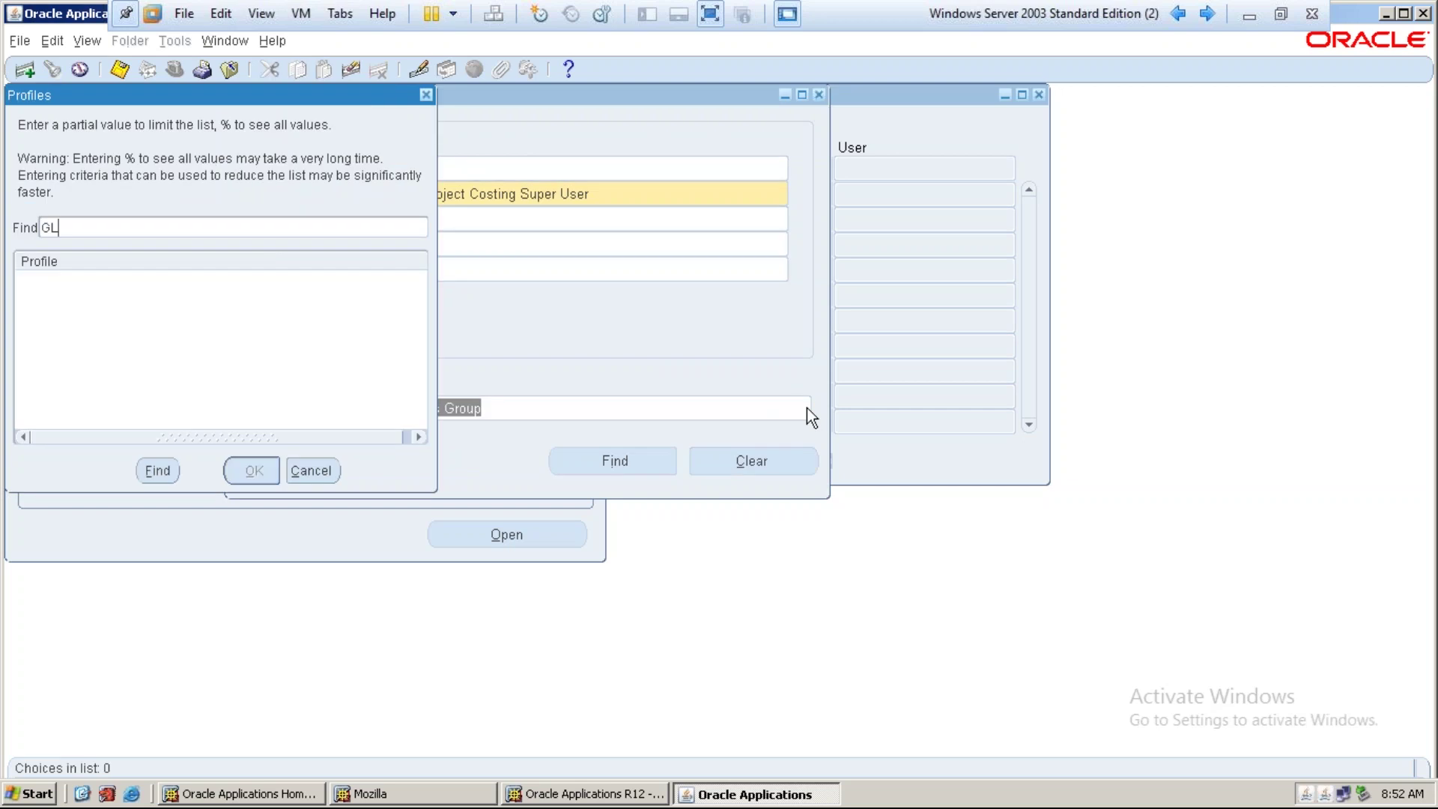
pyautogui.write('%Ledger')
pyautogui.press('Return')
pyautogui.press('Down')
pyautogui.press('Return')
pyautogui.press('Return')
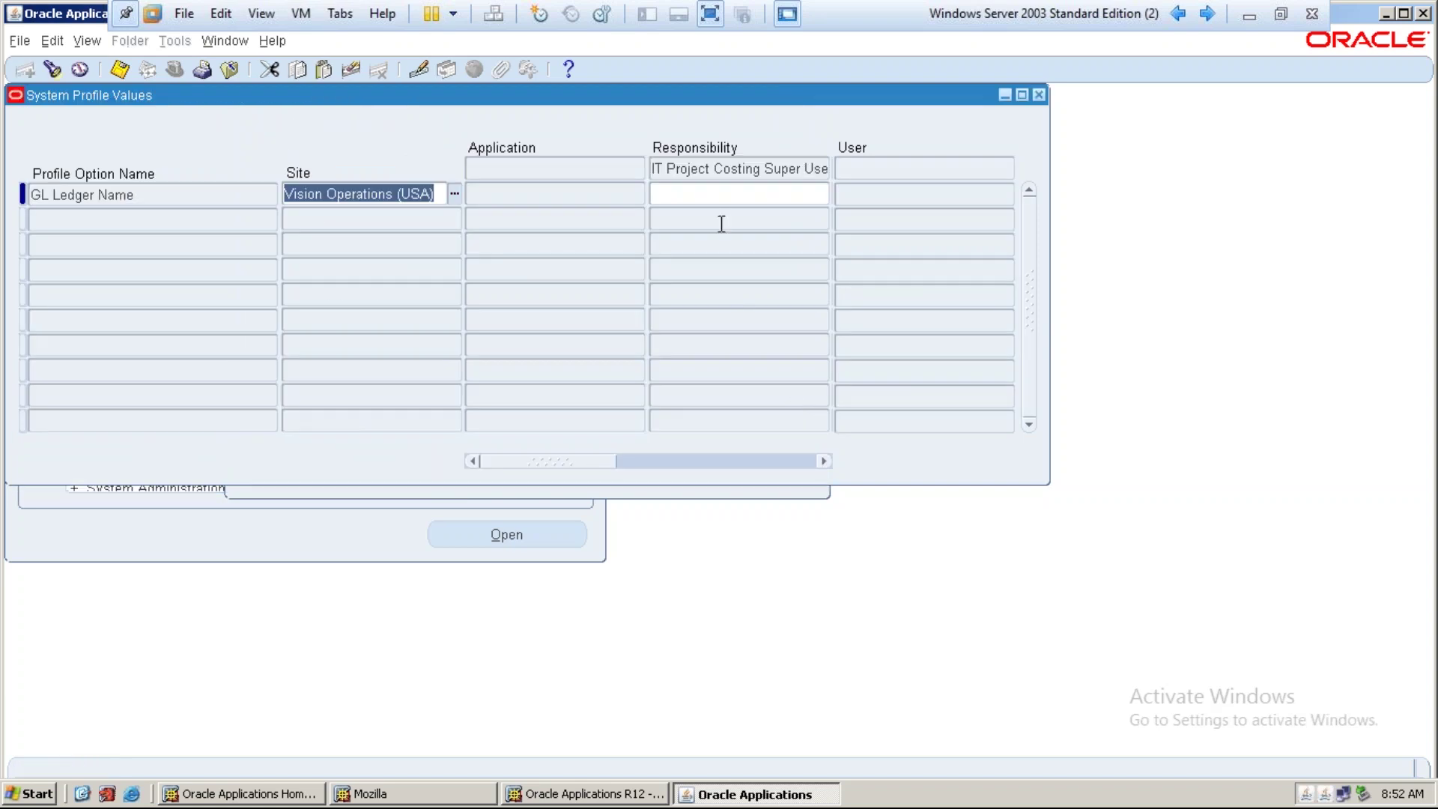
pyautogui.click(715, 194)
pyautogui.write('tata')
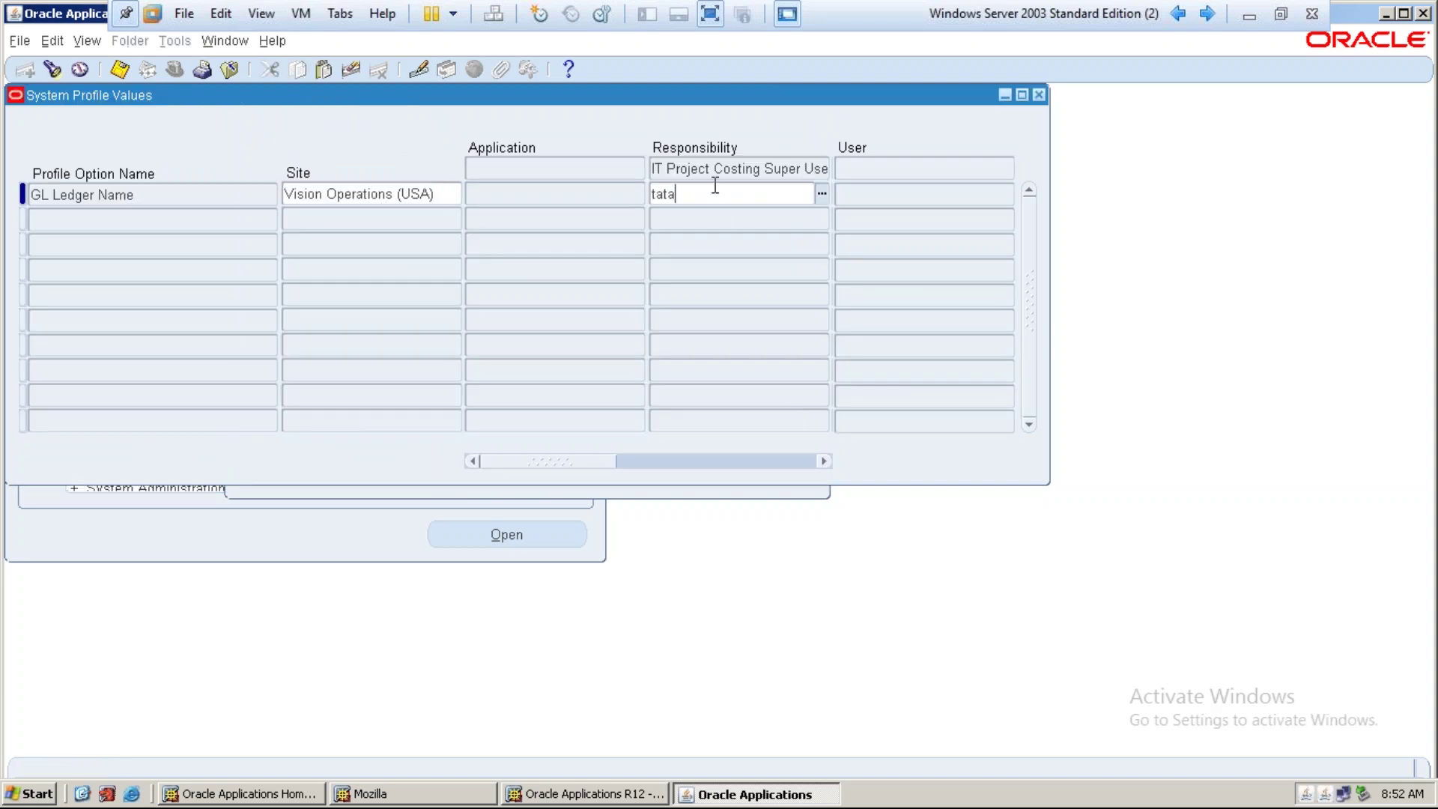
pyautogui.press('Tab')
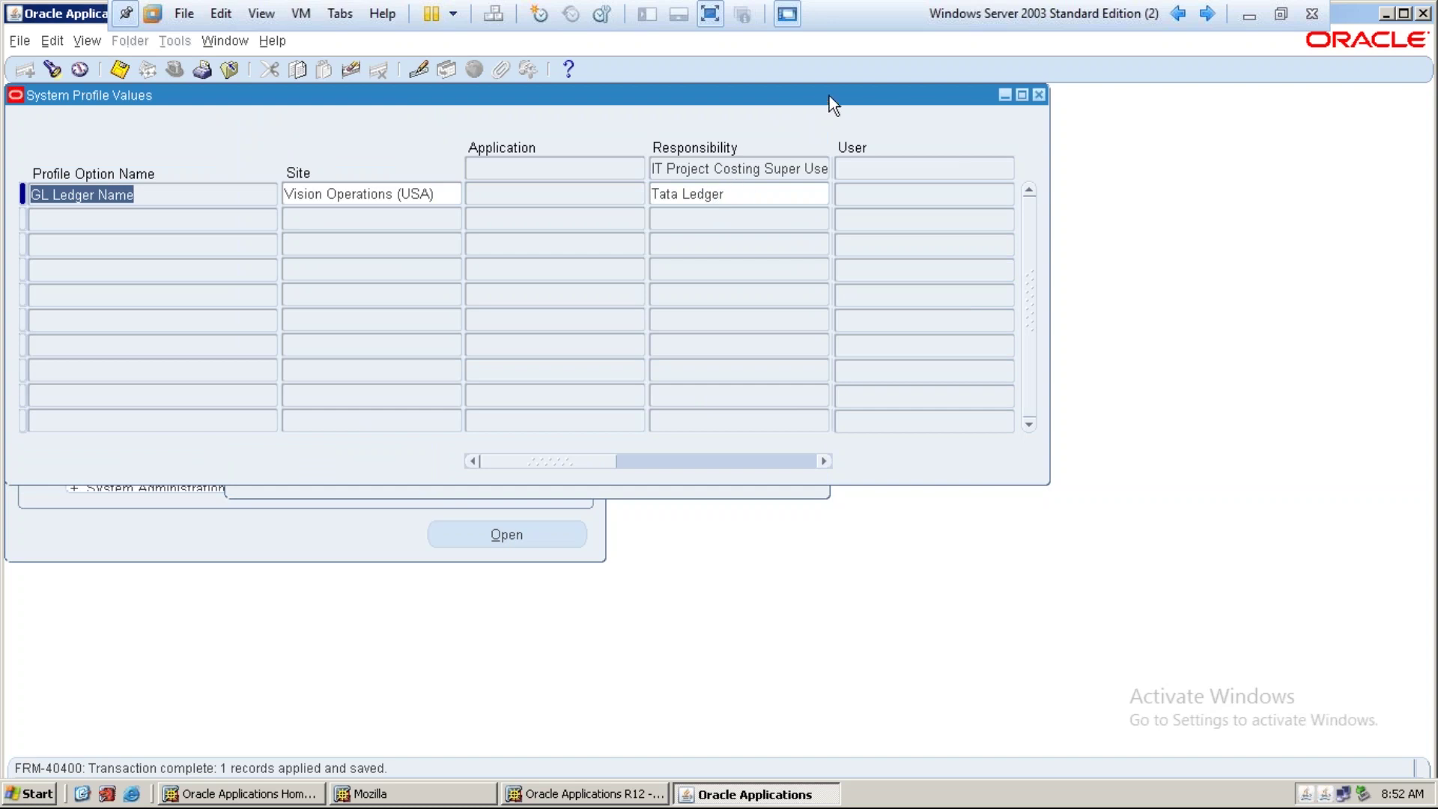
# Close System Profile Values and switch to the IT Project Costing Super User responsibility
pyautogui.click(1039, 95)
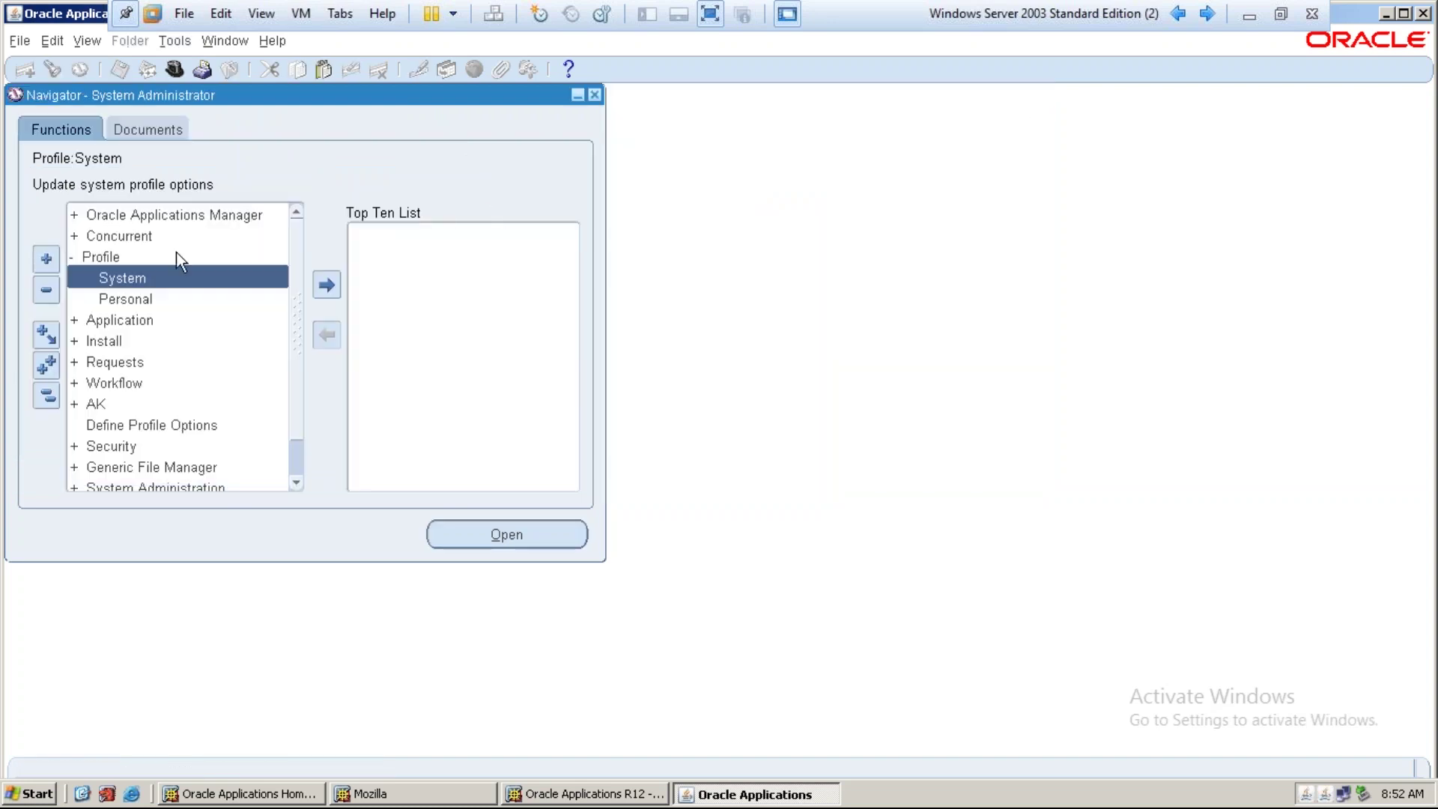
pyautogui.click(84, 256)
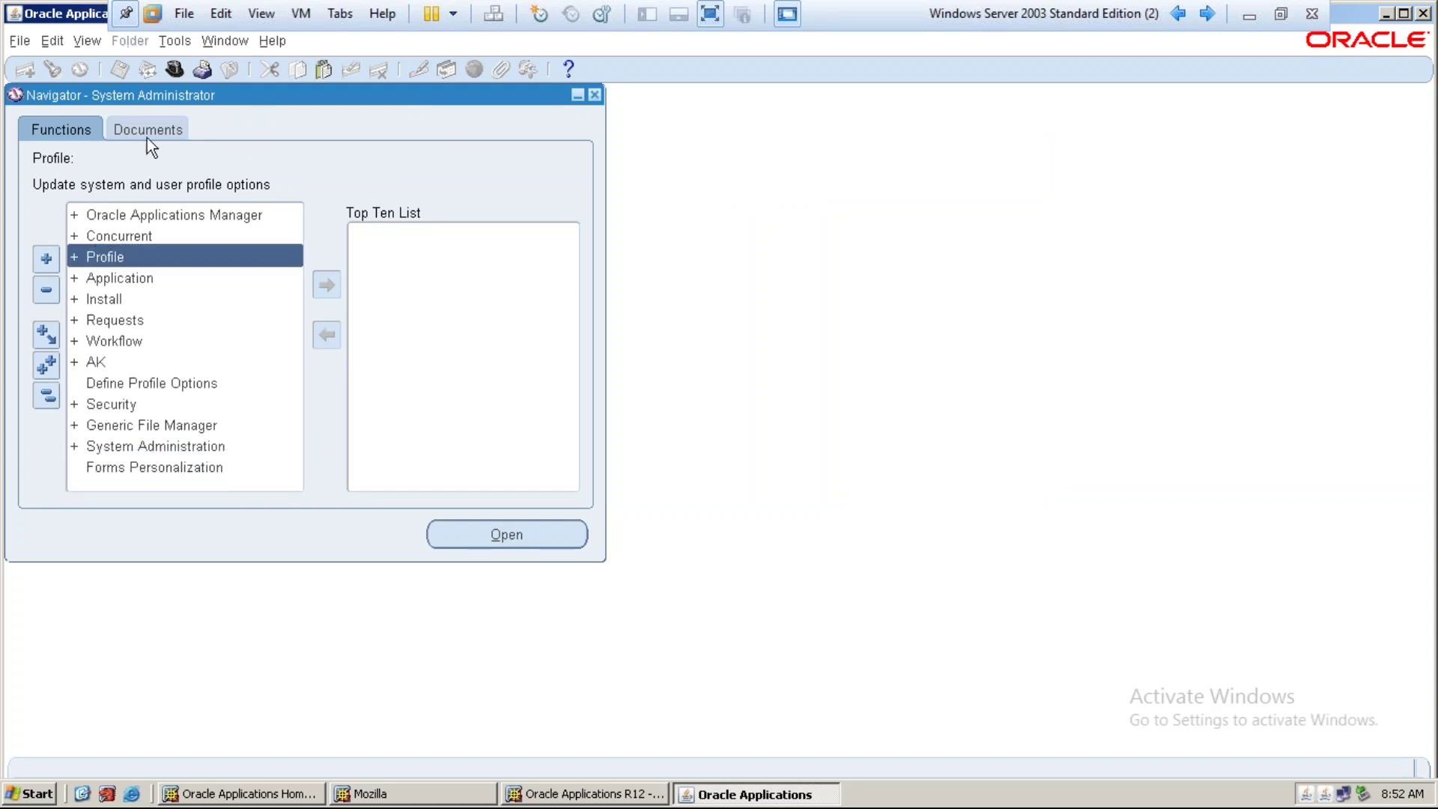
pyautogui.click(174, 68)
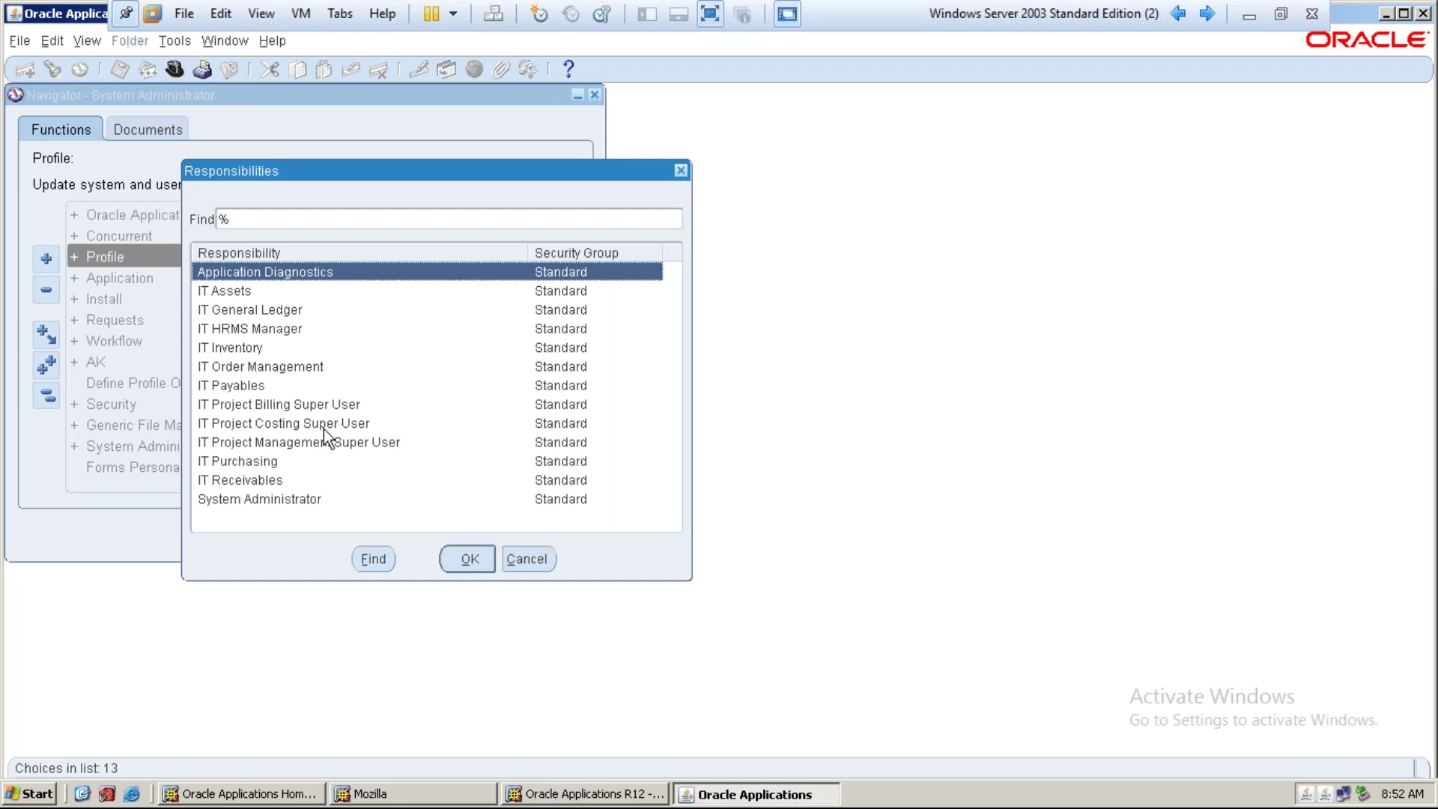
pyautogui.click(324, 425)
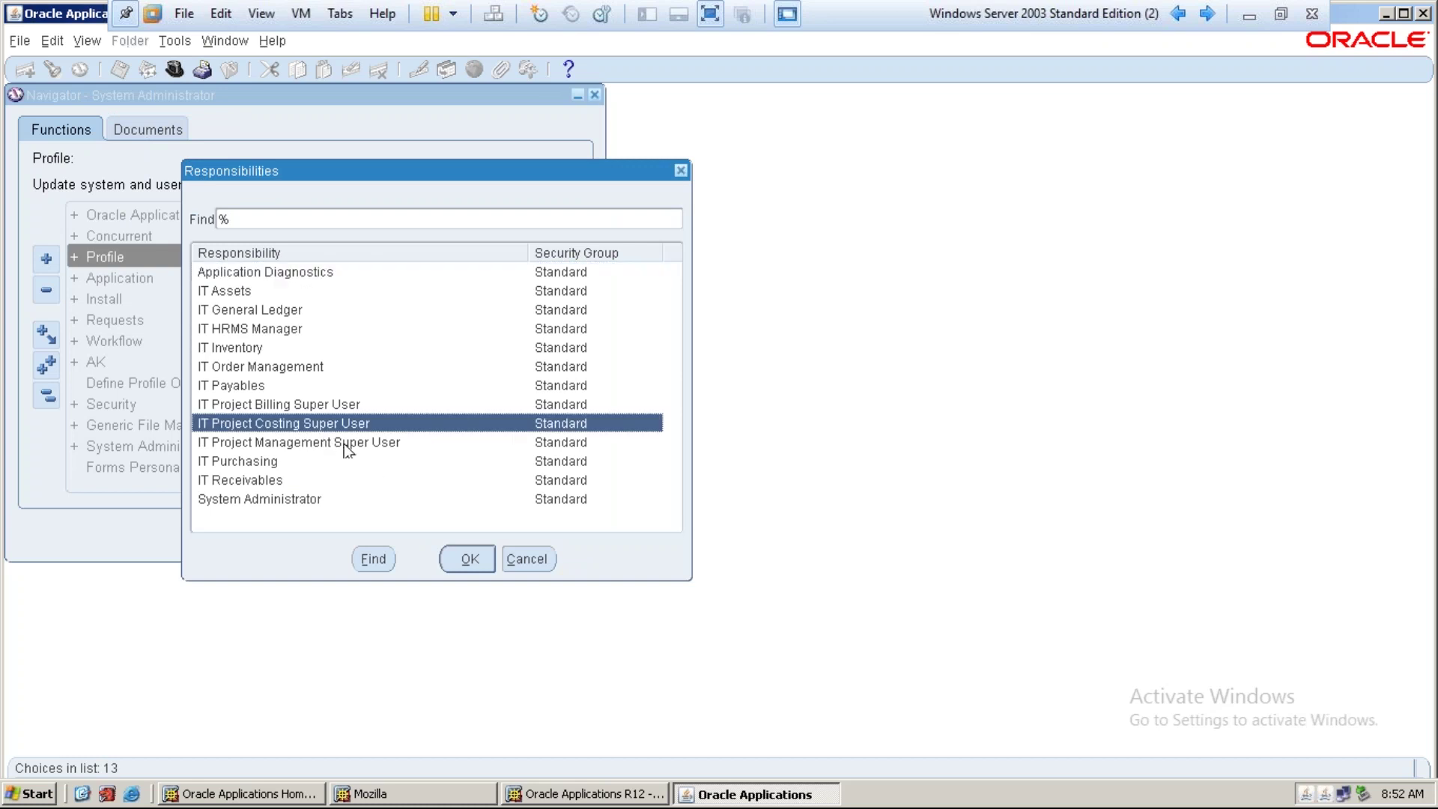
pyautogui.click(456, 553)
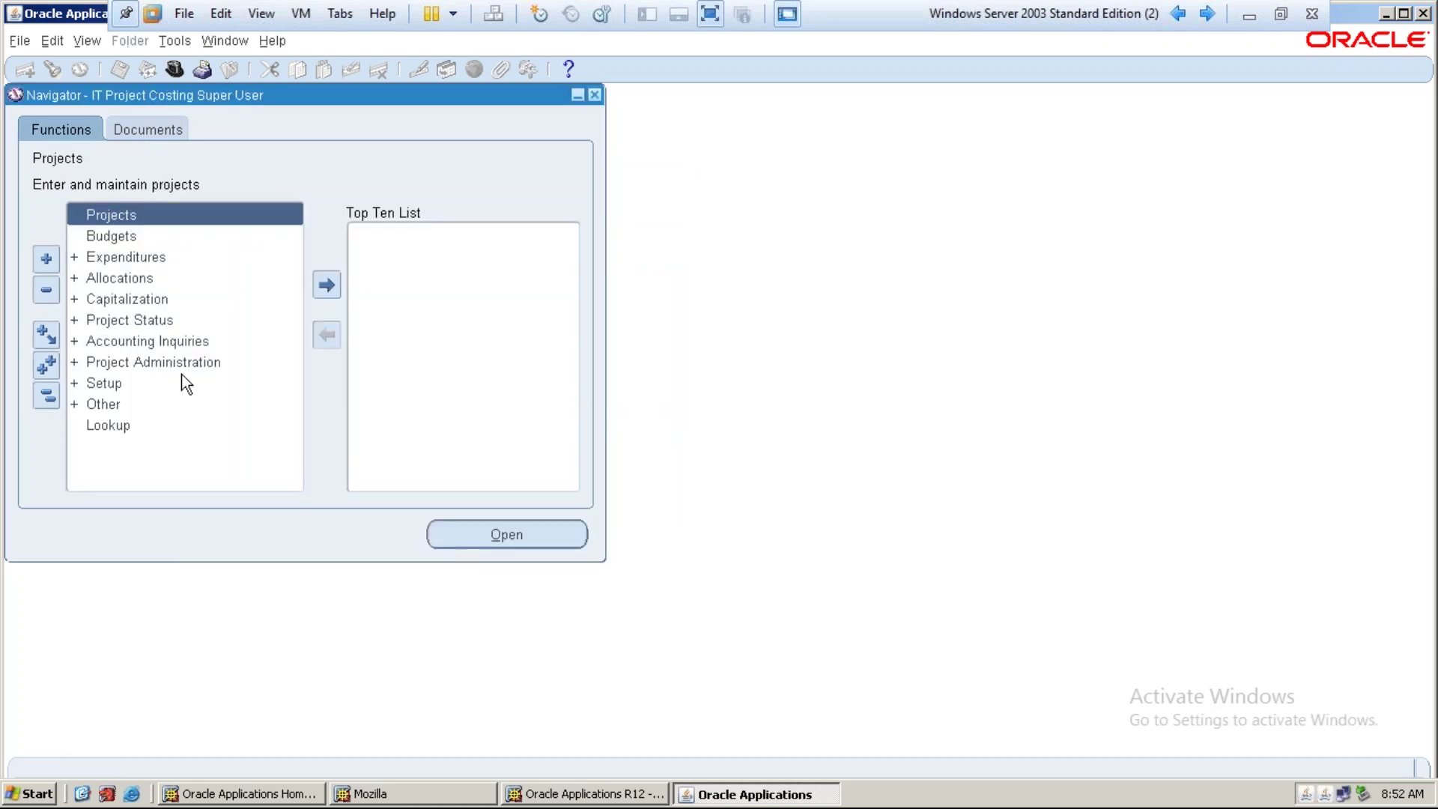
# Expand Setup, Projects and System in the Navigator to reach Implementation Options
pyautogui.doubleClick(146, 383)
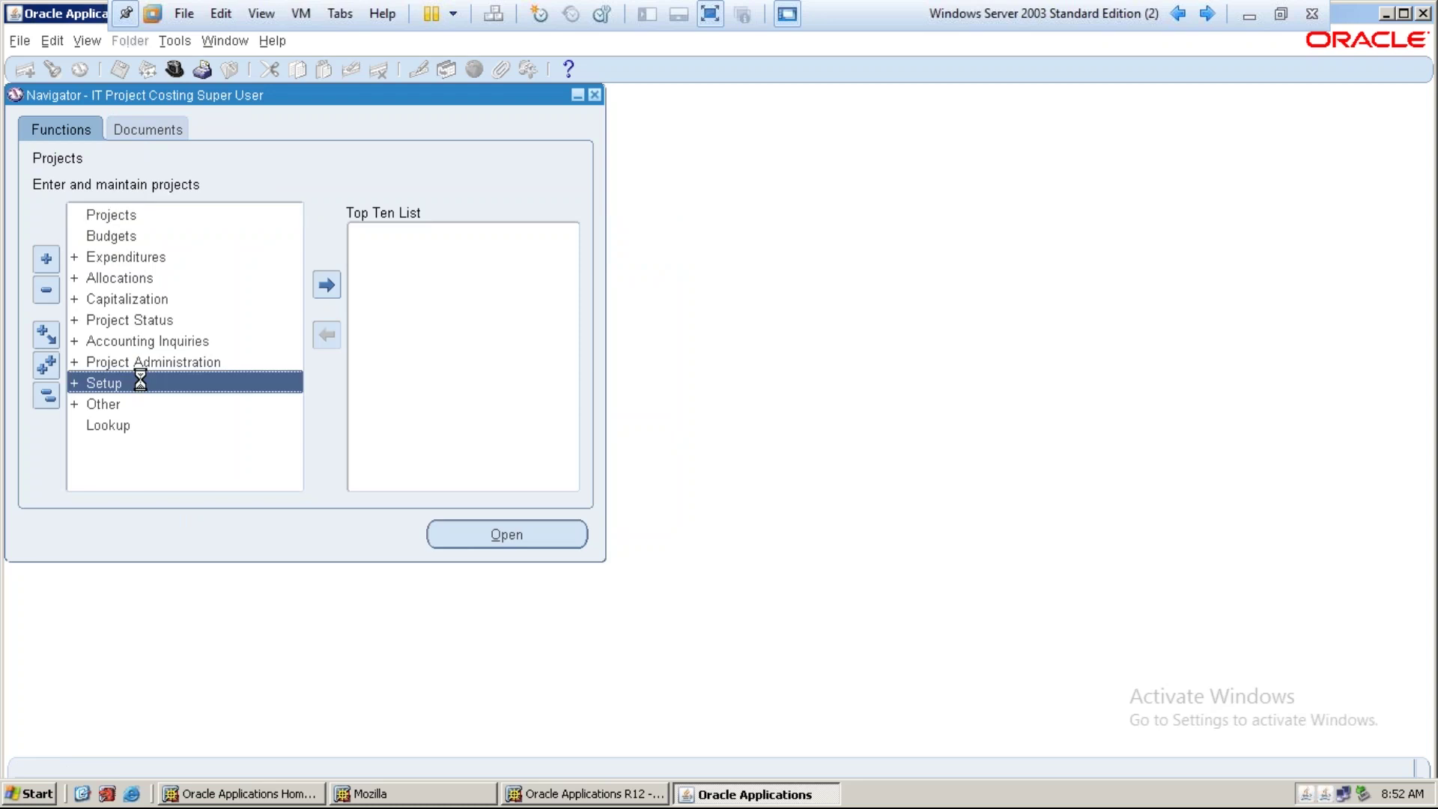
pyautogui.doubleClick(157, 380)
pyautogui.scroll(4, 205, 377)
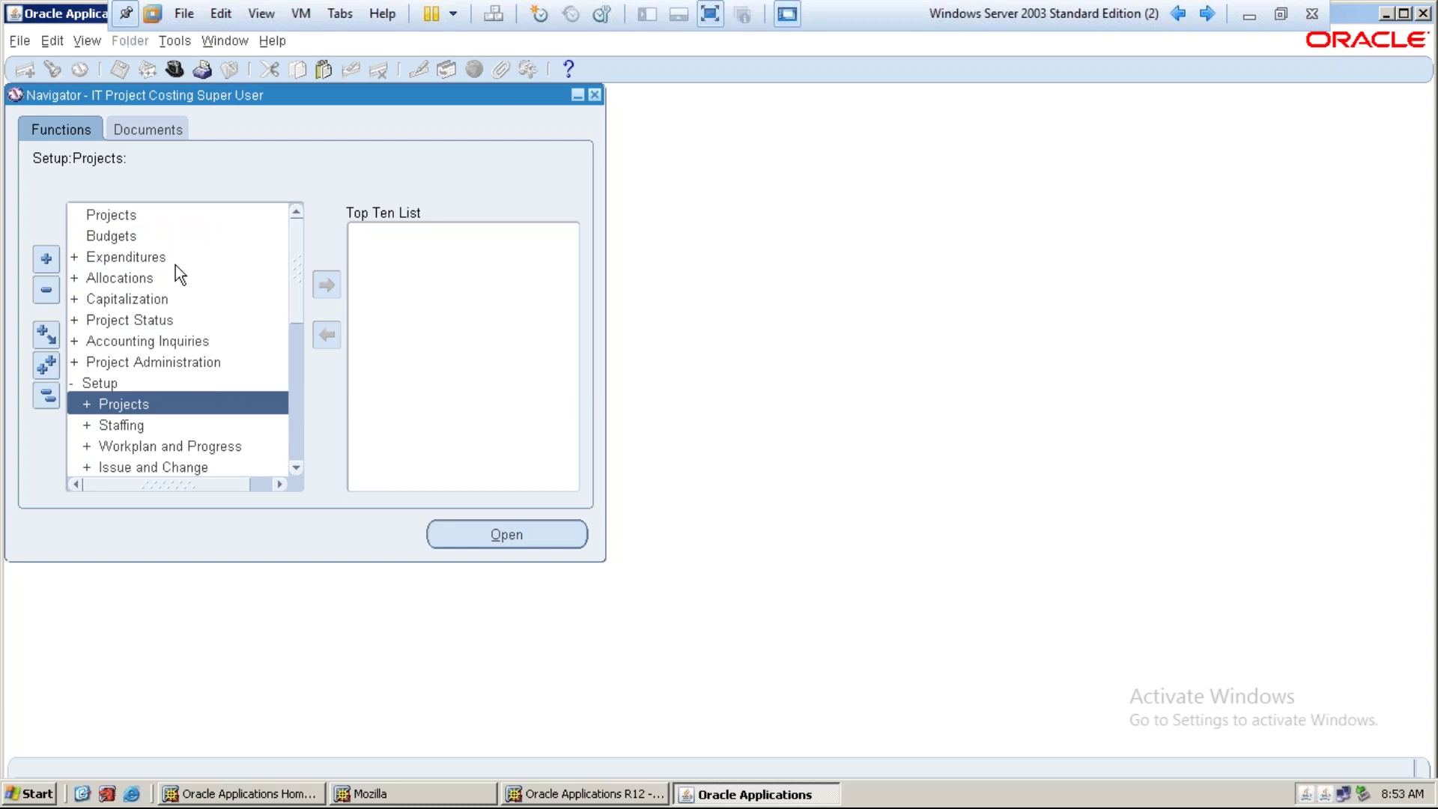
pyautogui.scroll(-1, 180, 423)
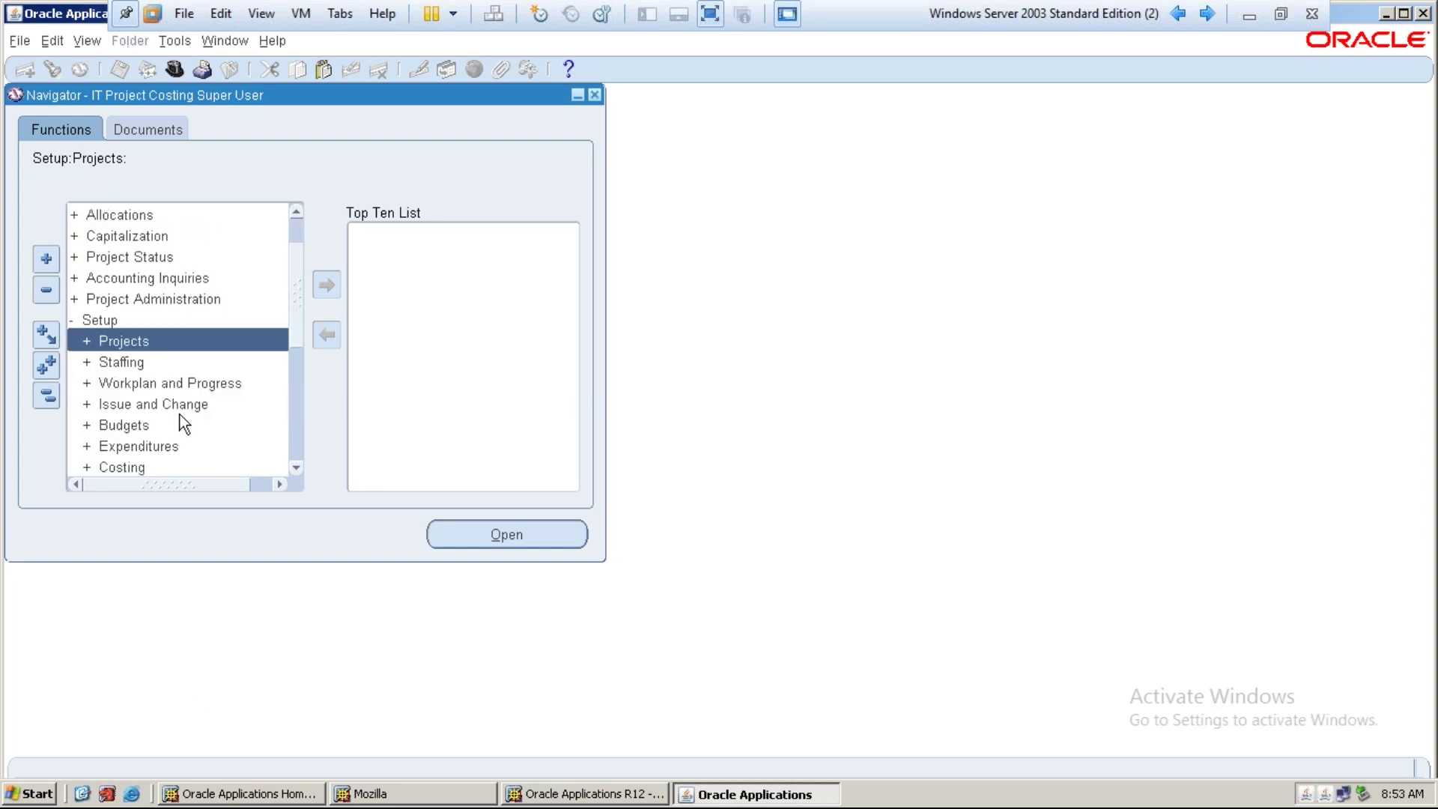
pyautogui.scroll(-2, 120, 348)
pyautogui.scroll(-1, 137, 383)
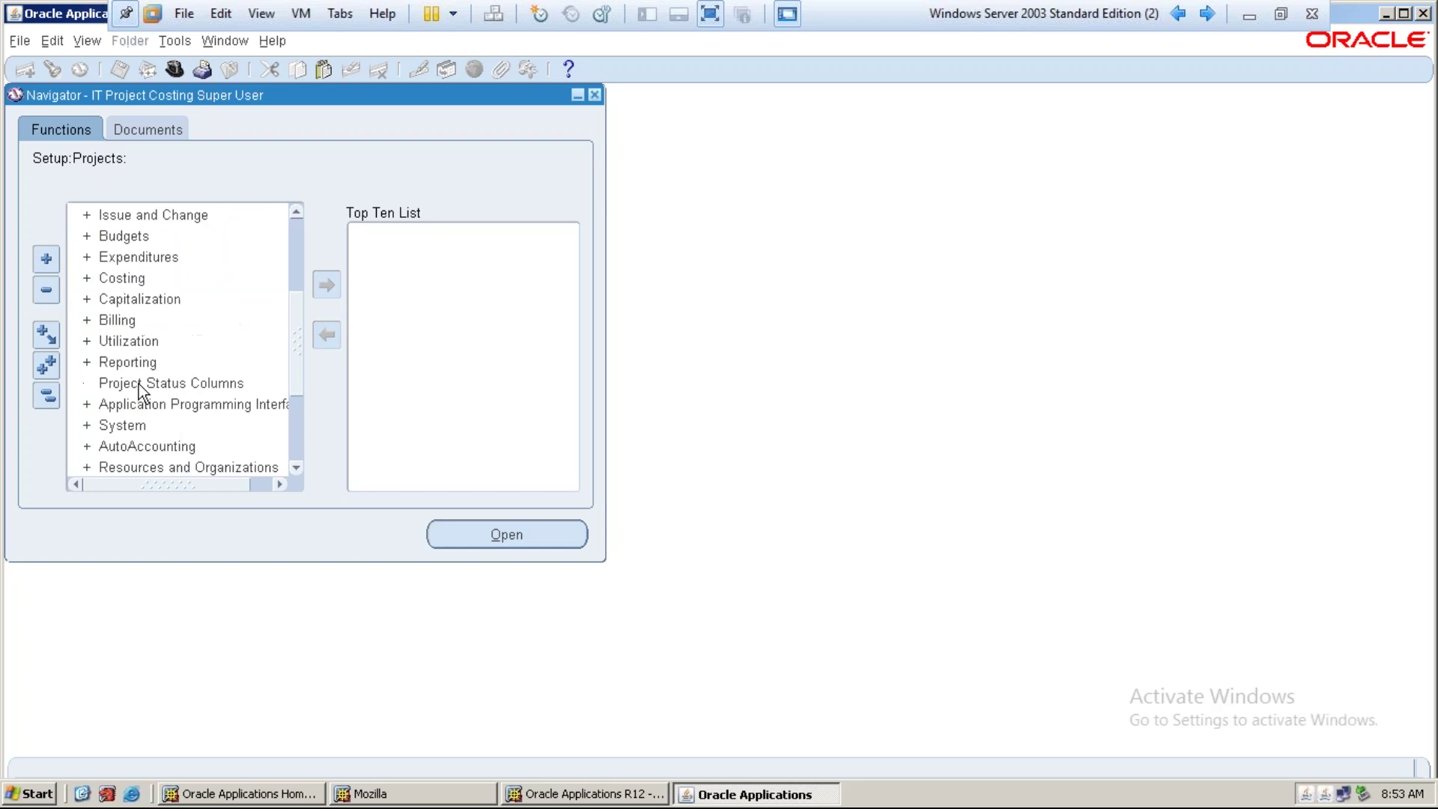
pyautogui.doubleClick(150, 426)
pyautogui.scroll(-2, 165, 413)
pyautogui.doubleClick(178, 339)
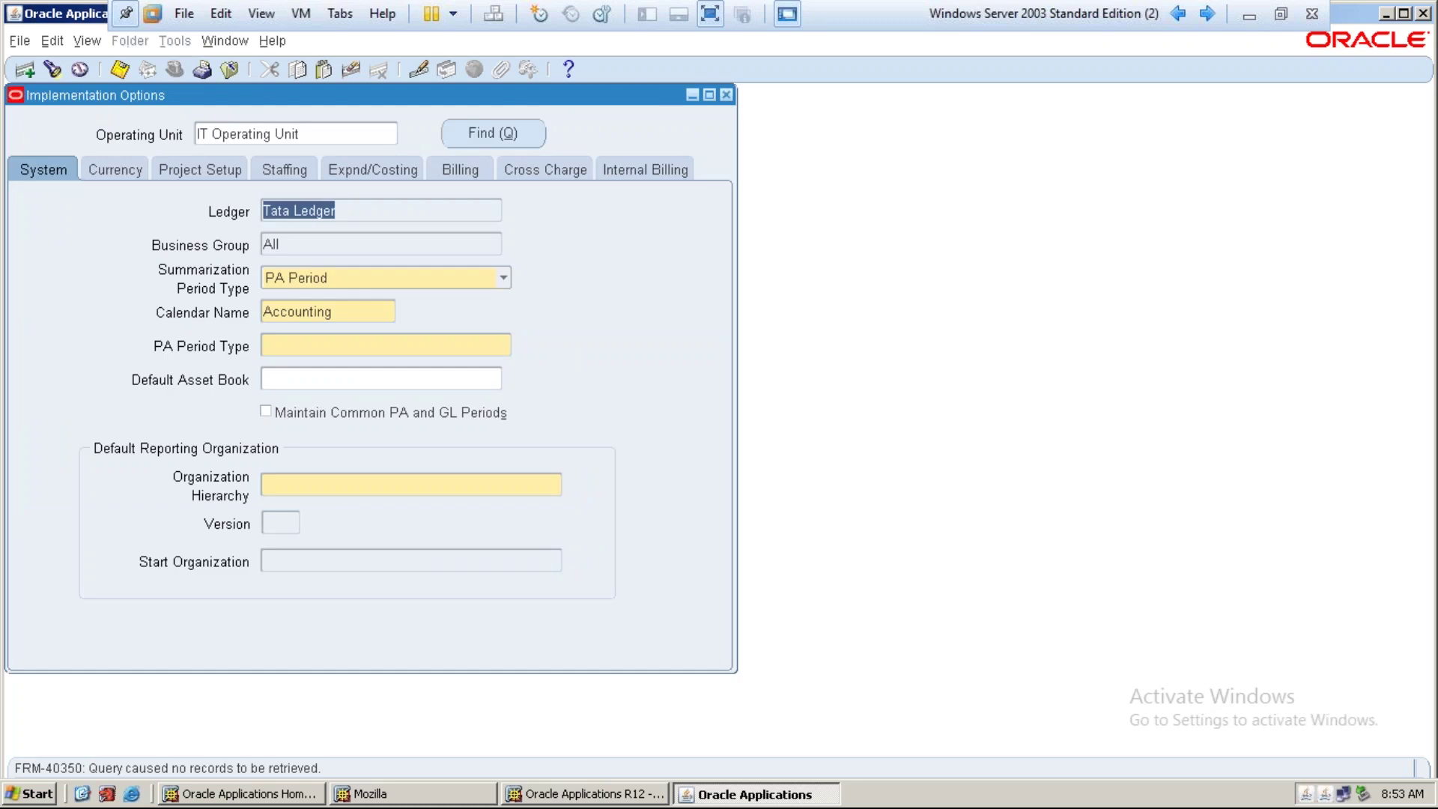
pyautogui.click(317, 142)
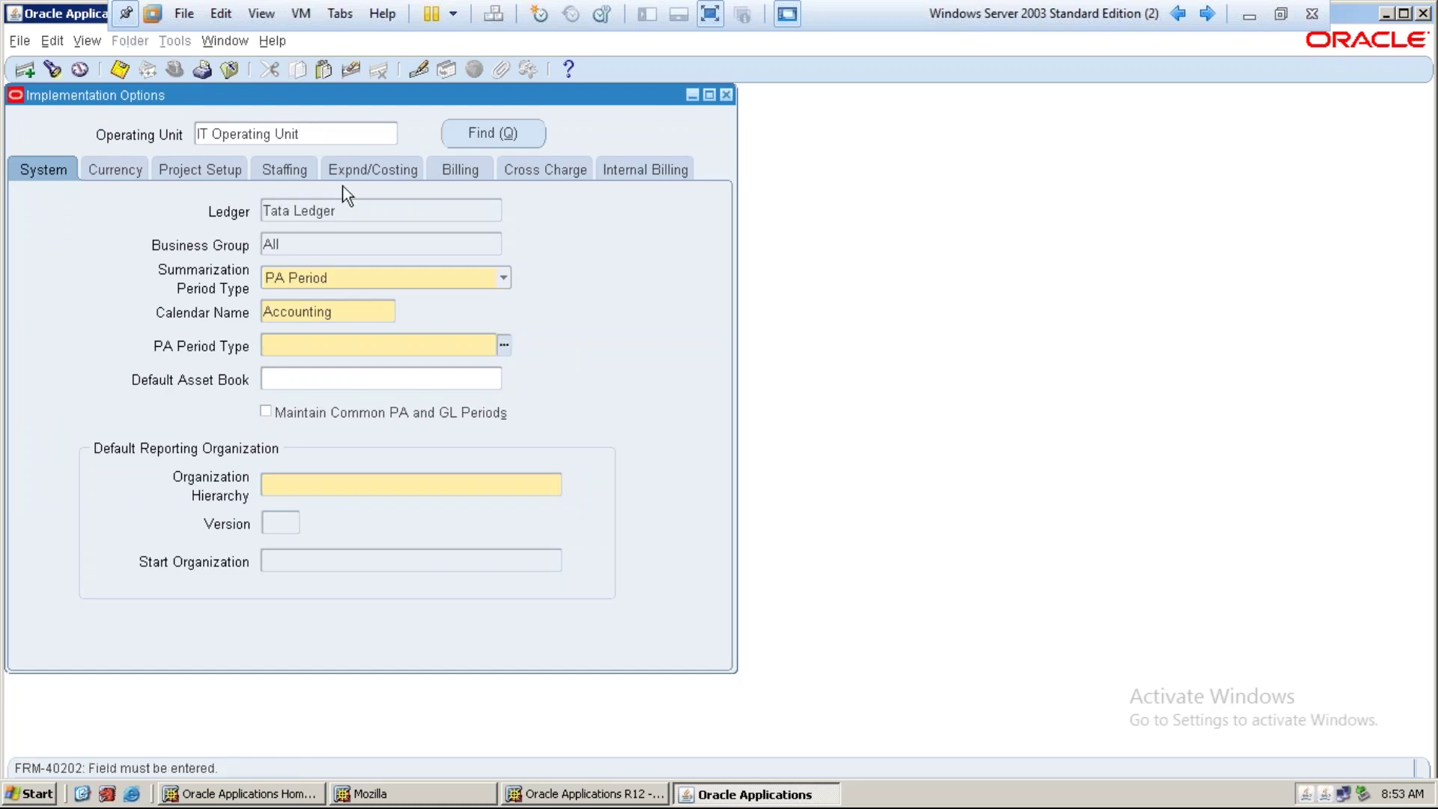
pyautogui.click(347, 210)
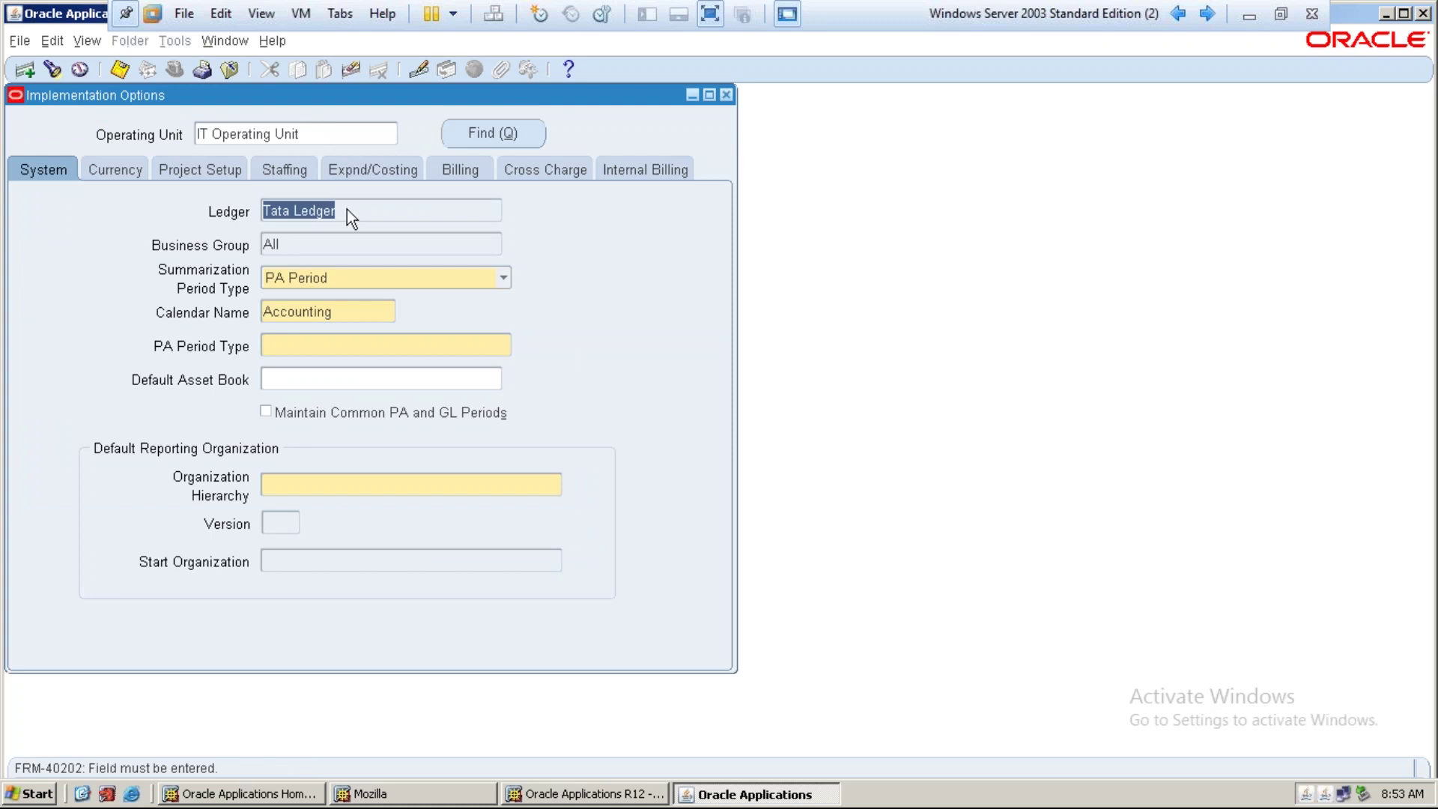
pyautogui.moveTo(307, 241); pyautogui.dragTo(274, 239)
pyautogui.click(306, 239)
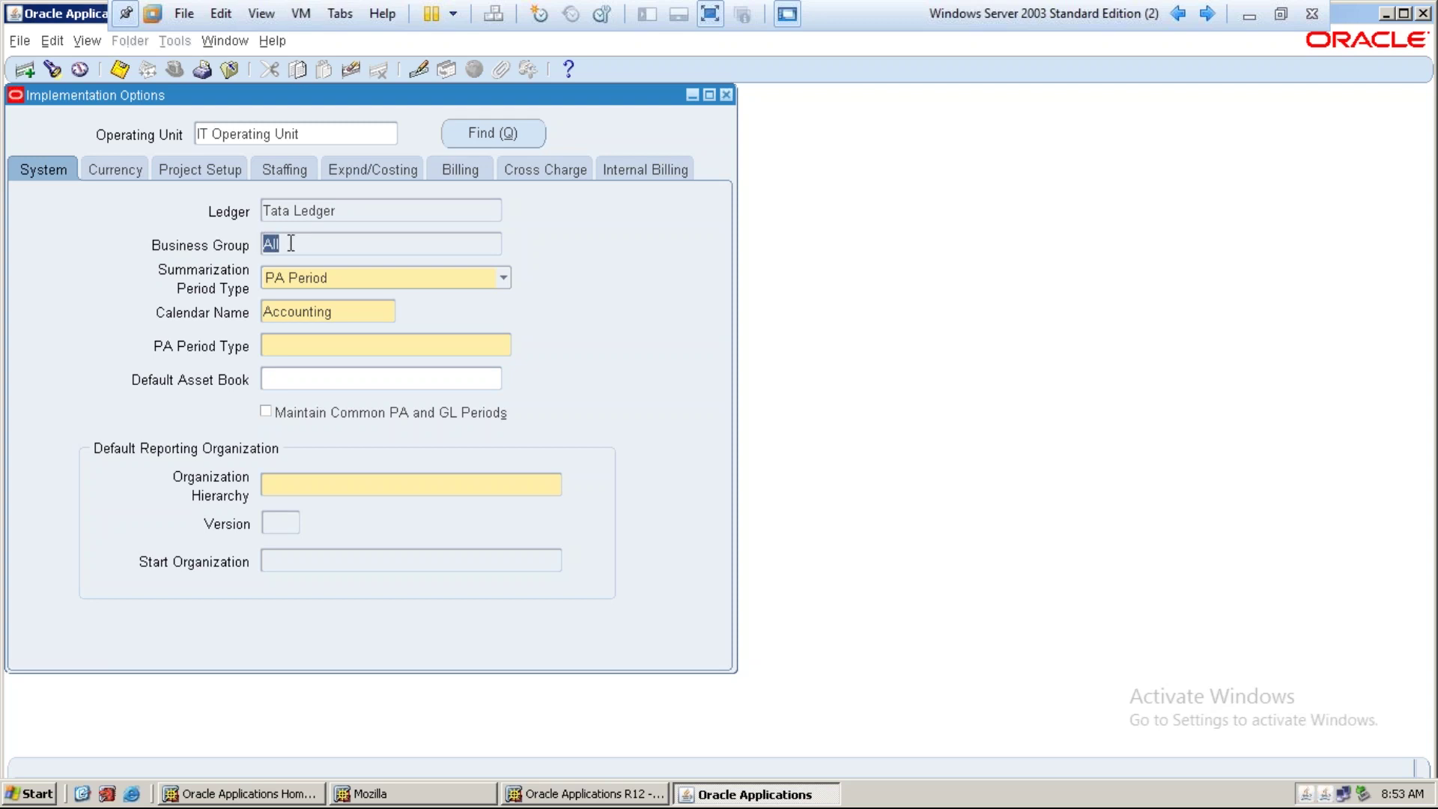
pyautogui.doubleClick(341, 313)
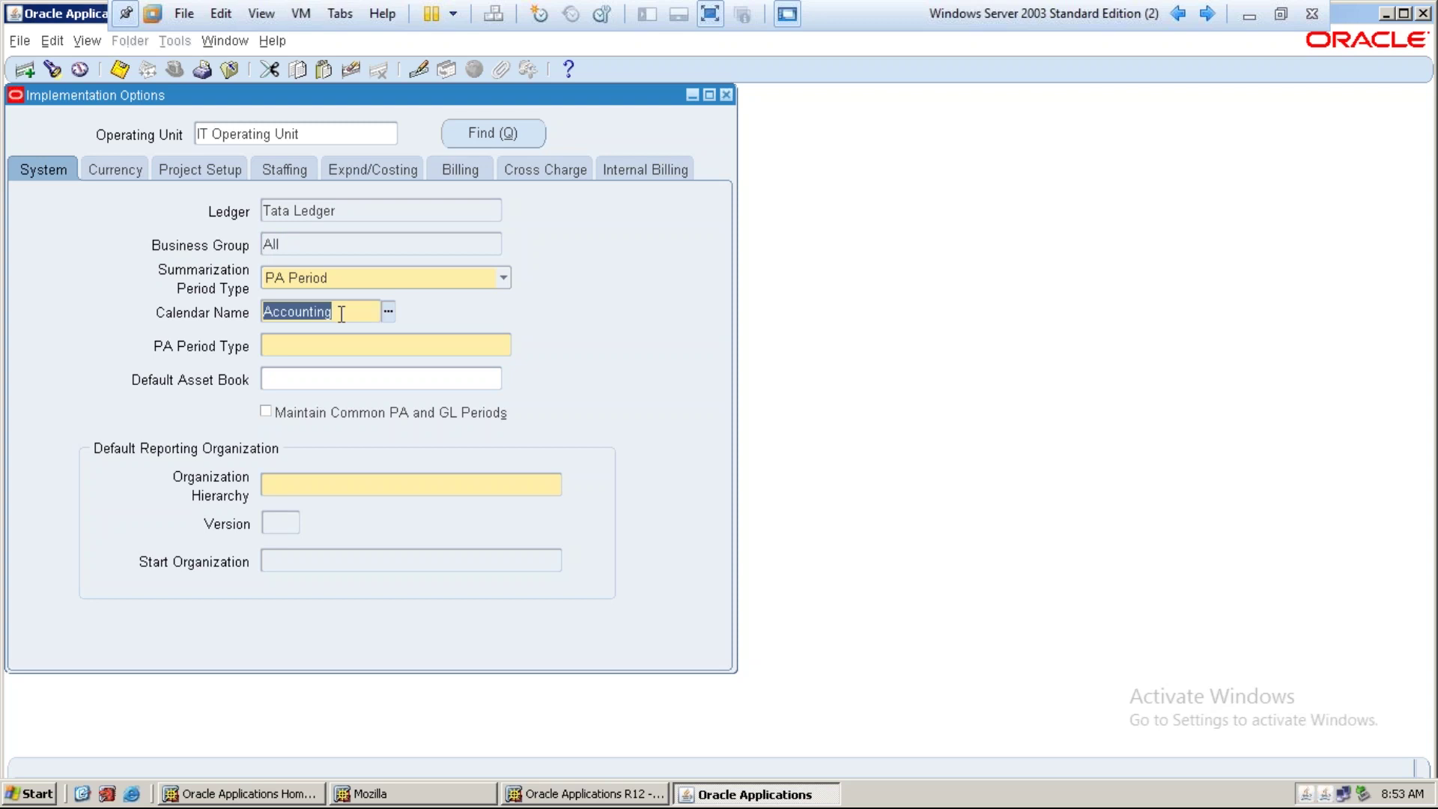
pyautogui.doubleClick(343, 215)
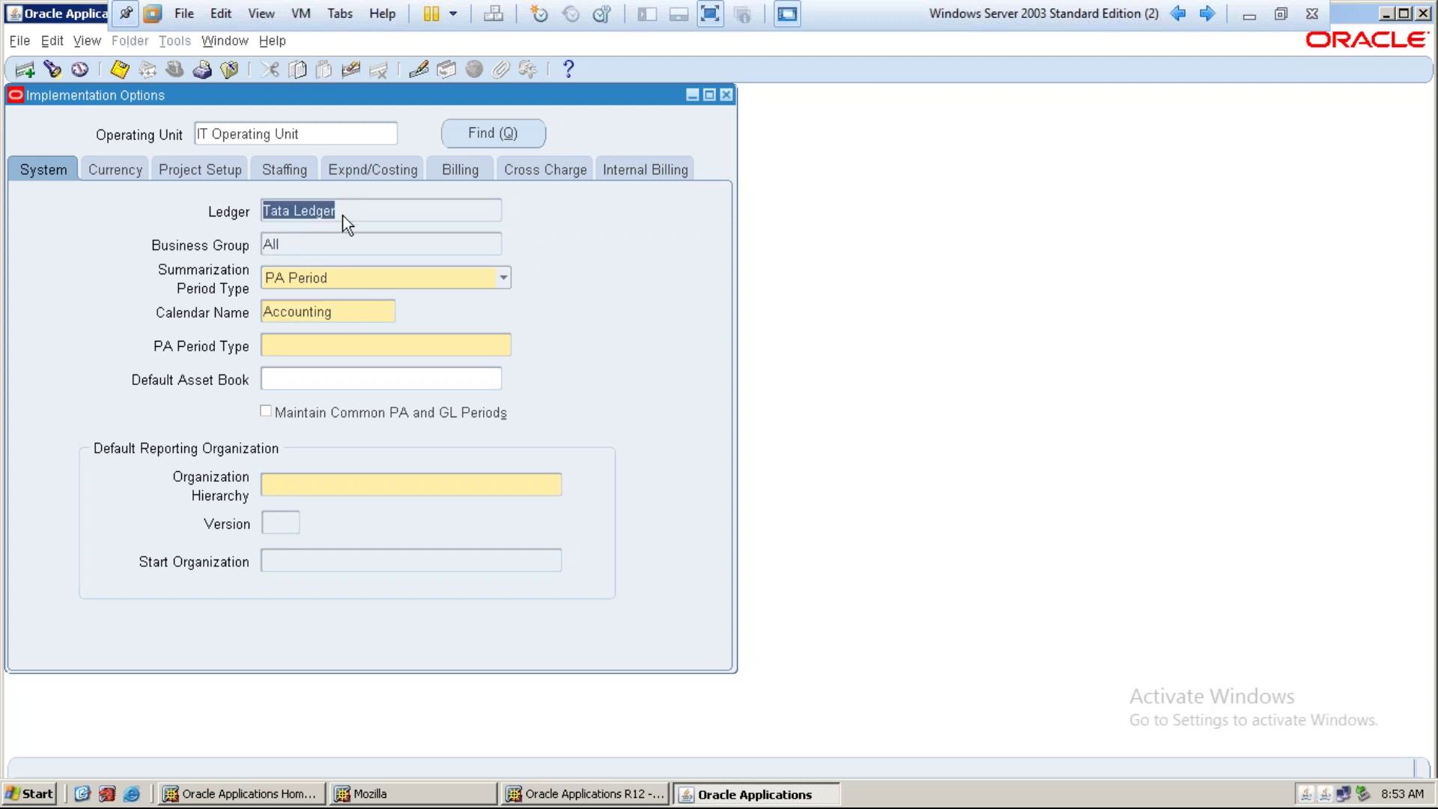
pyautogui.doubleClick(350, 313)
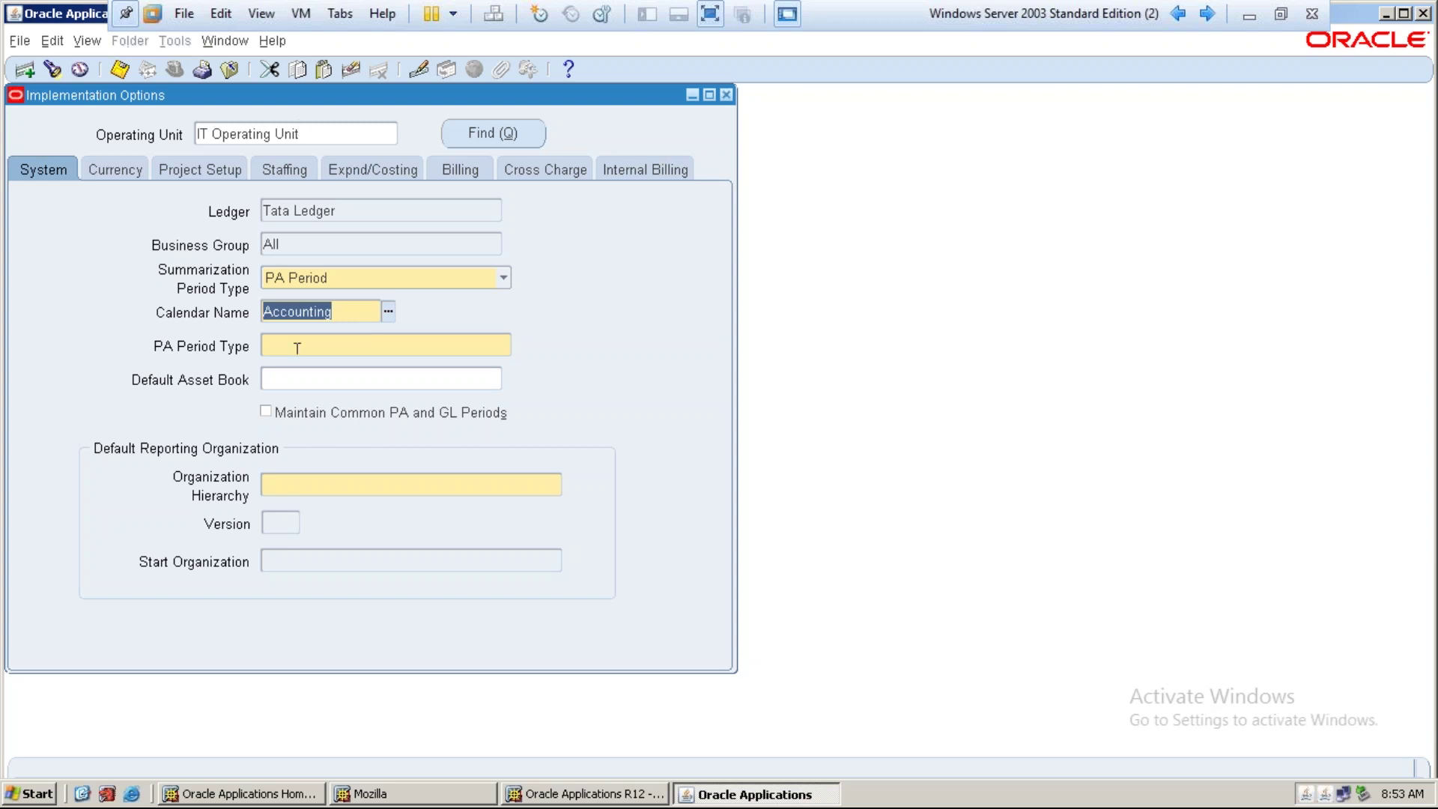
pyautogui.click(279, 483)
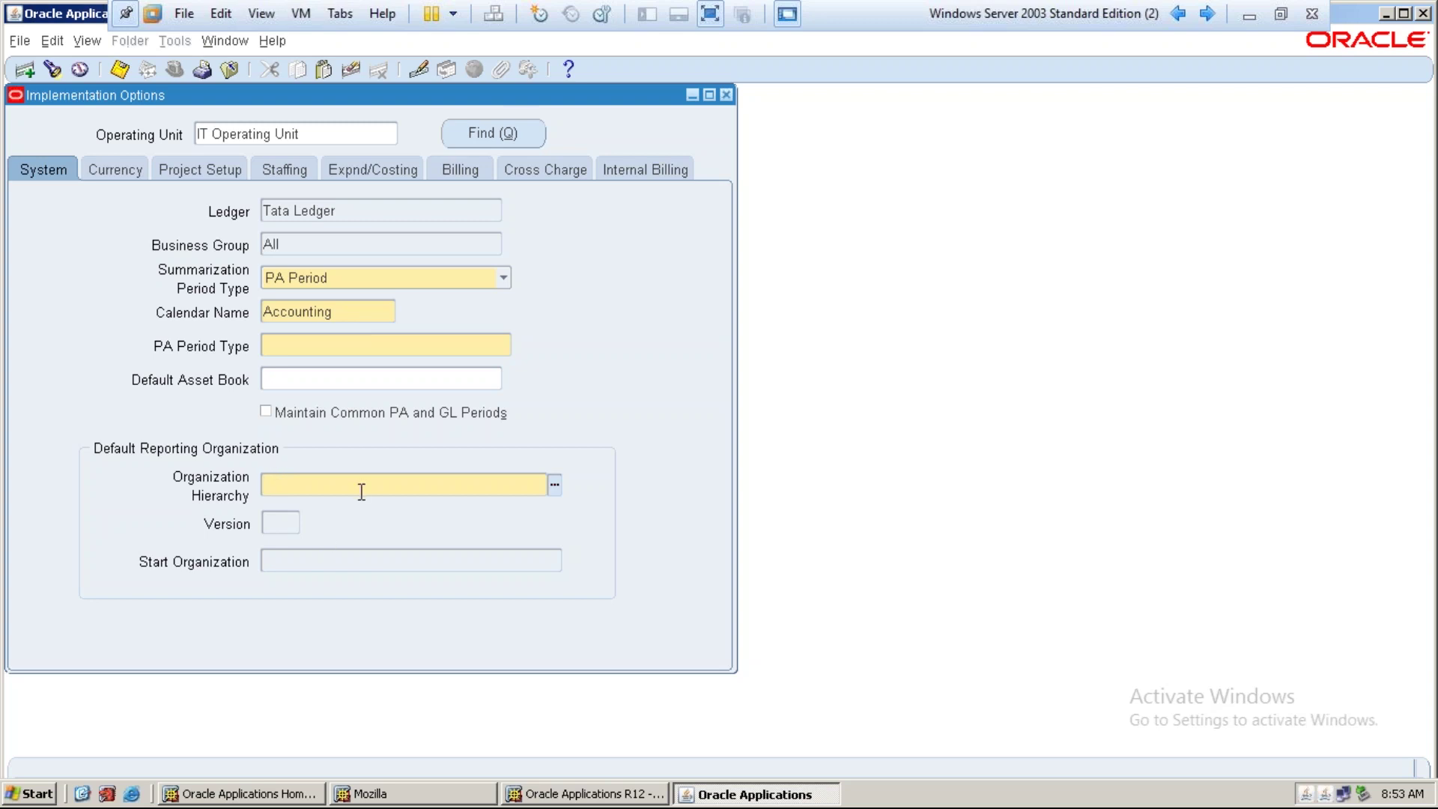
pyautogui.click(726, 95)
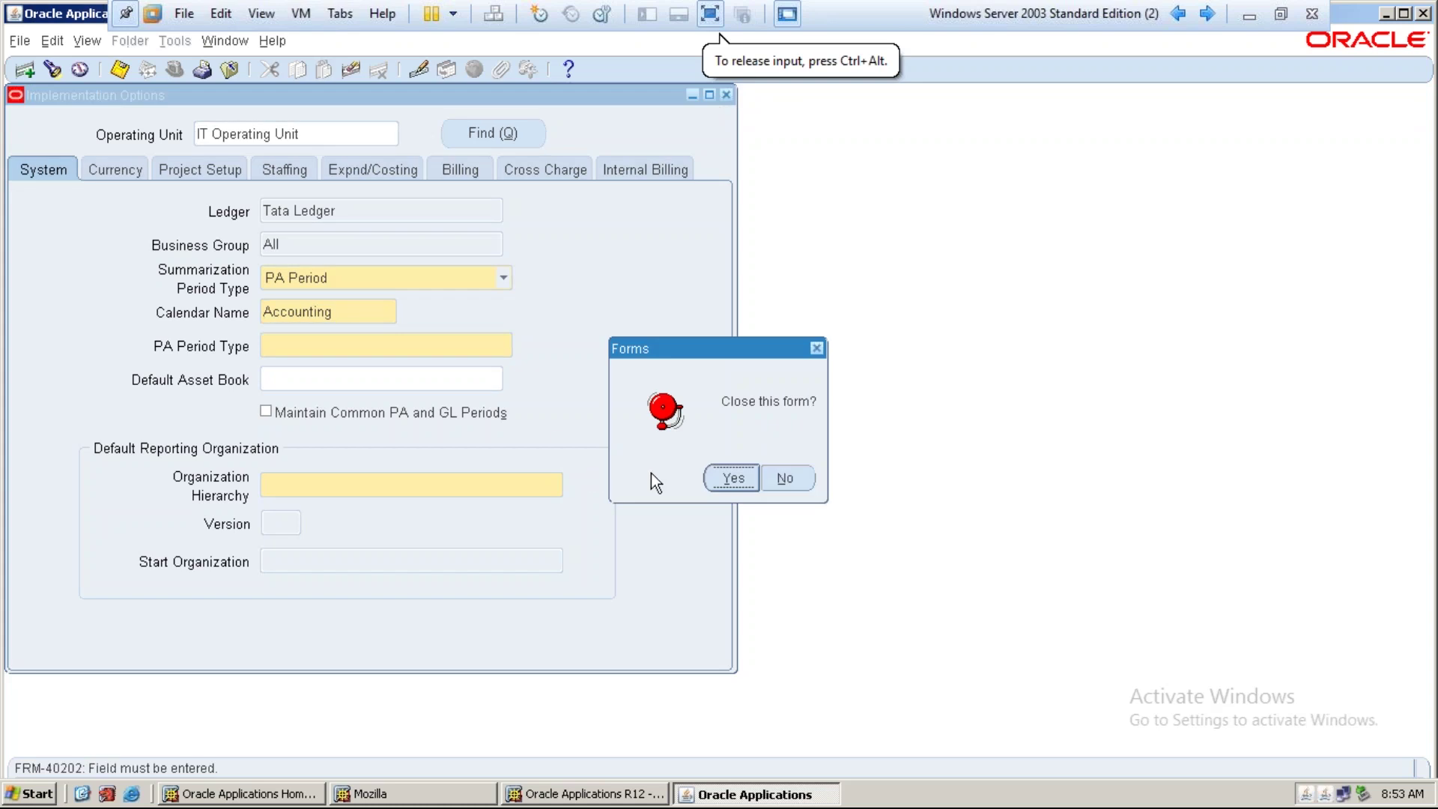
pyautogui.click(731, 478)
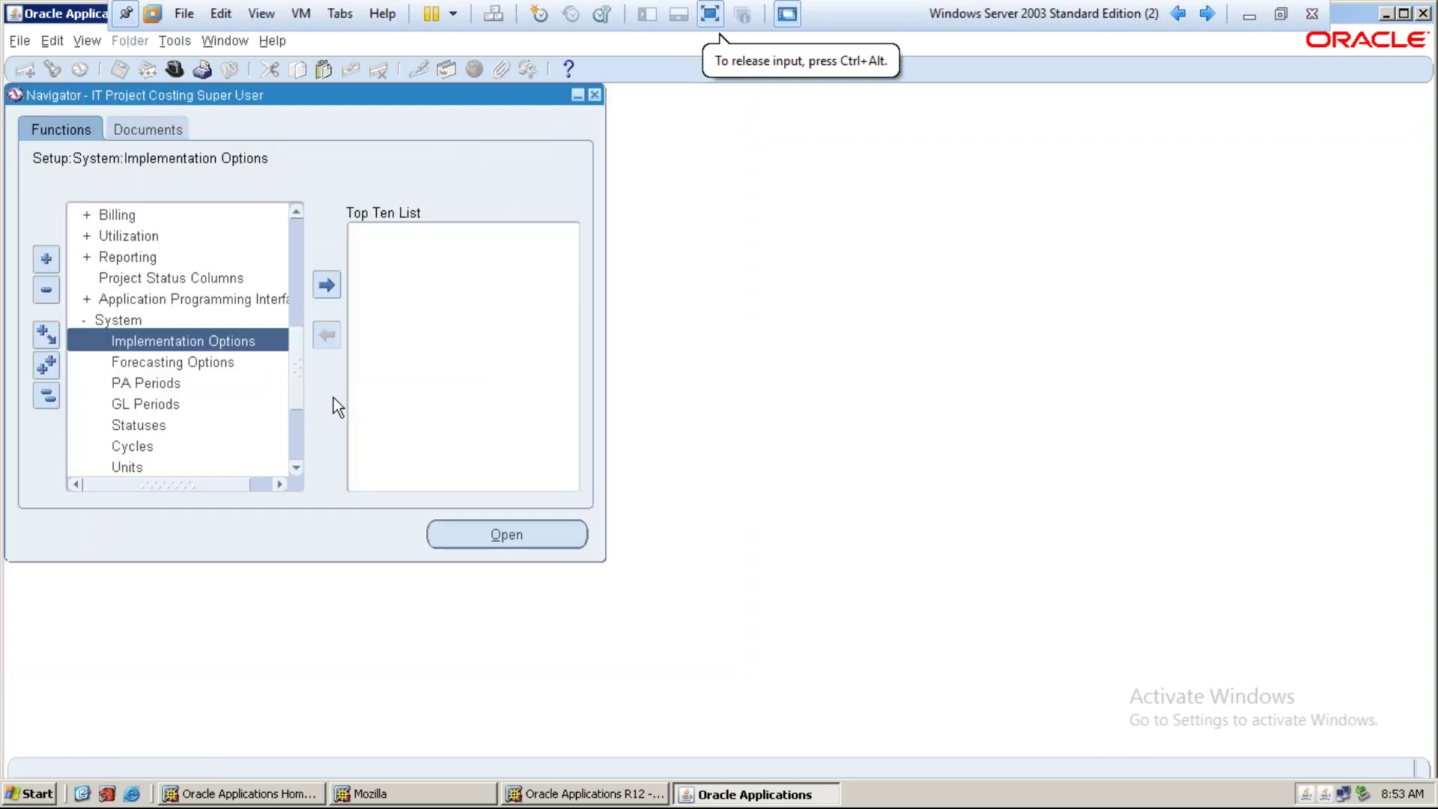
# Collapse the Navigator, then expand Setup and Resources and Organizations
pyautogui.click(45, 395)
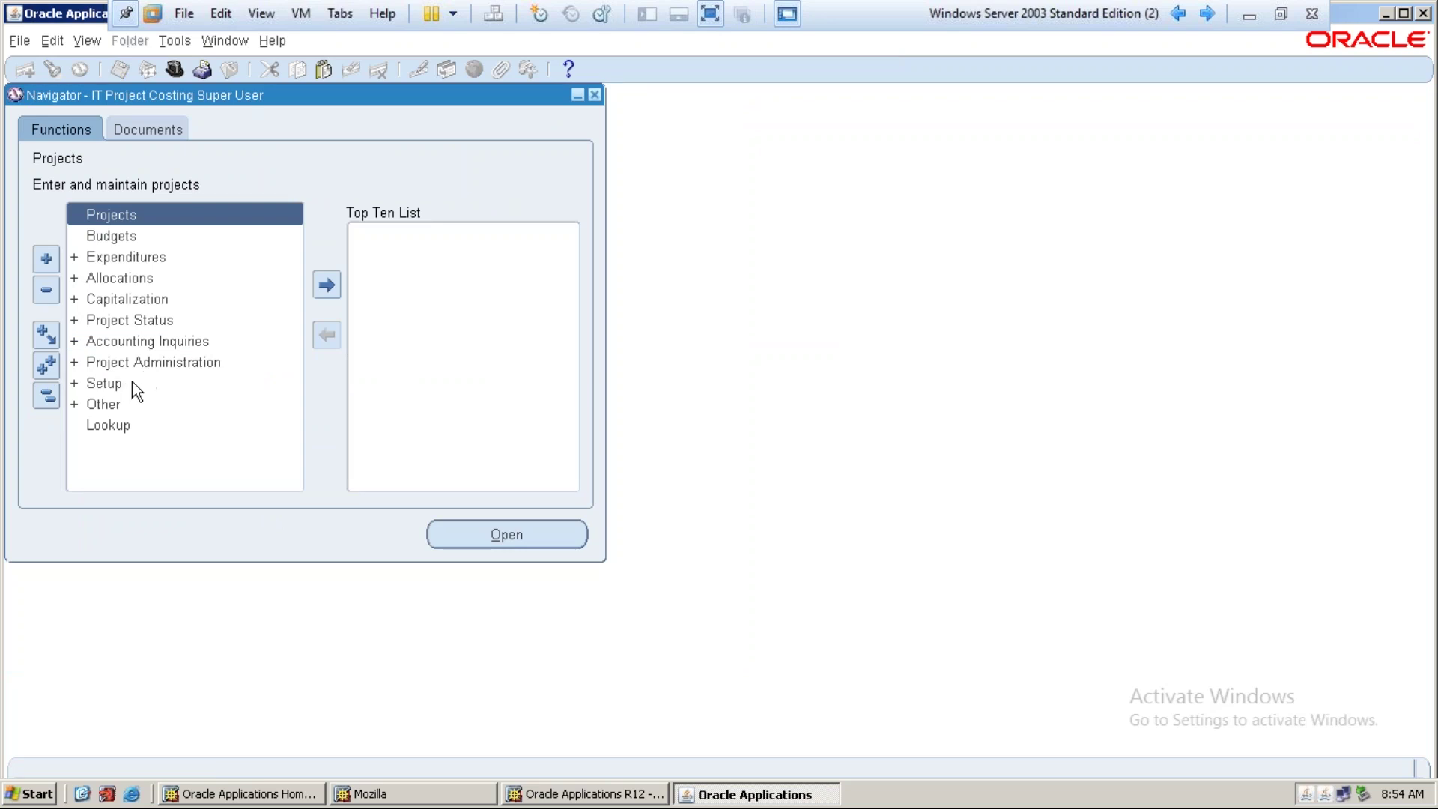
pyautogui.doubleClick(132, 381)
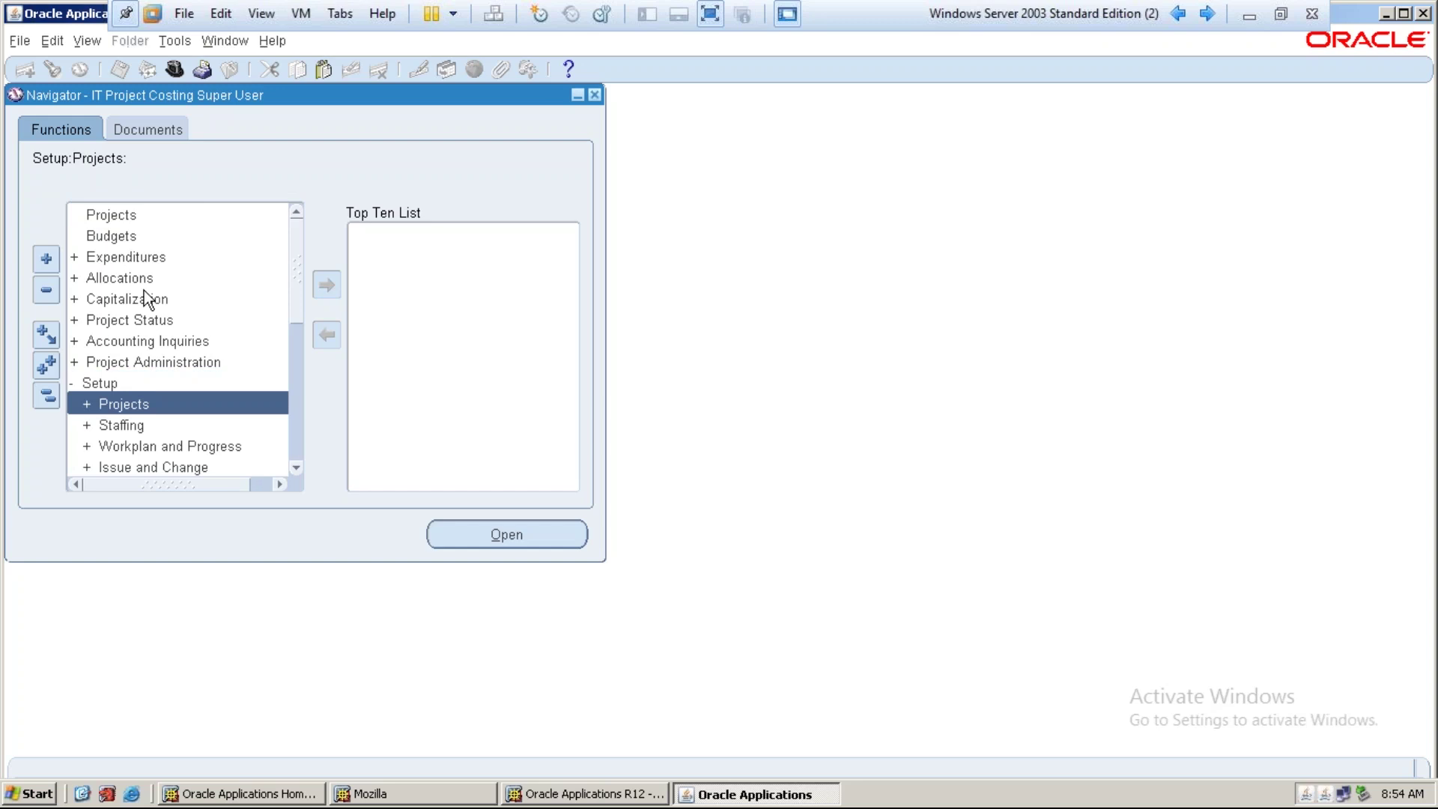
pyautogui.scroll(-1, 144, 290)
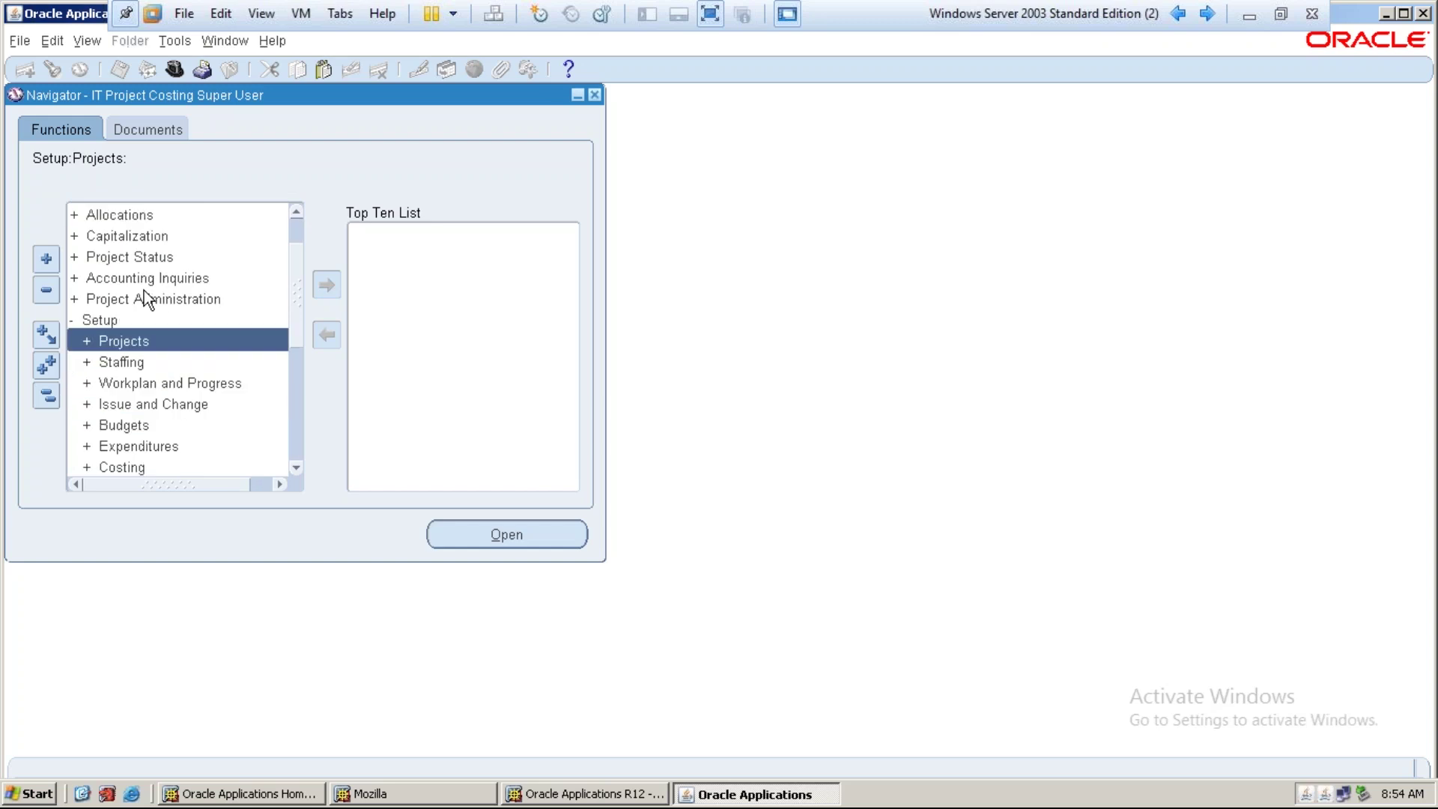
pyautogui.scroll(-5, 145, 299)
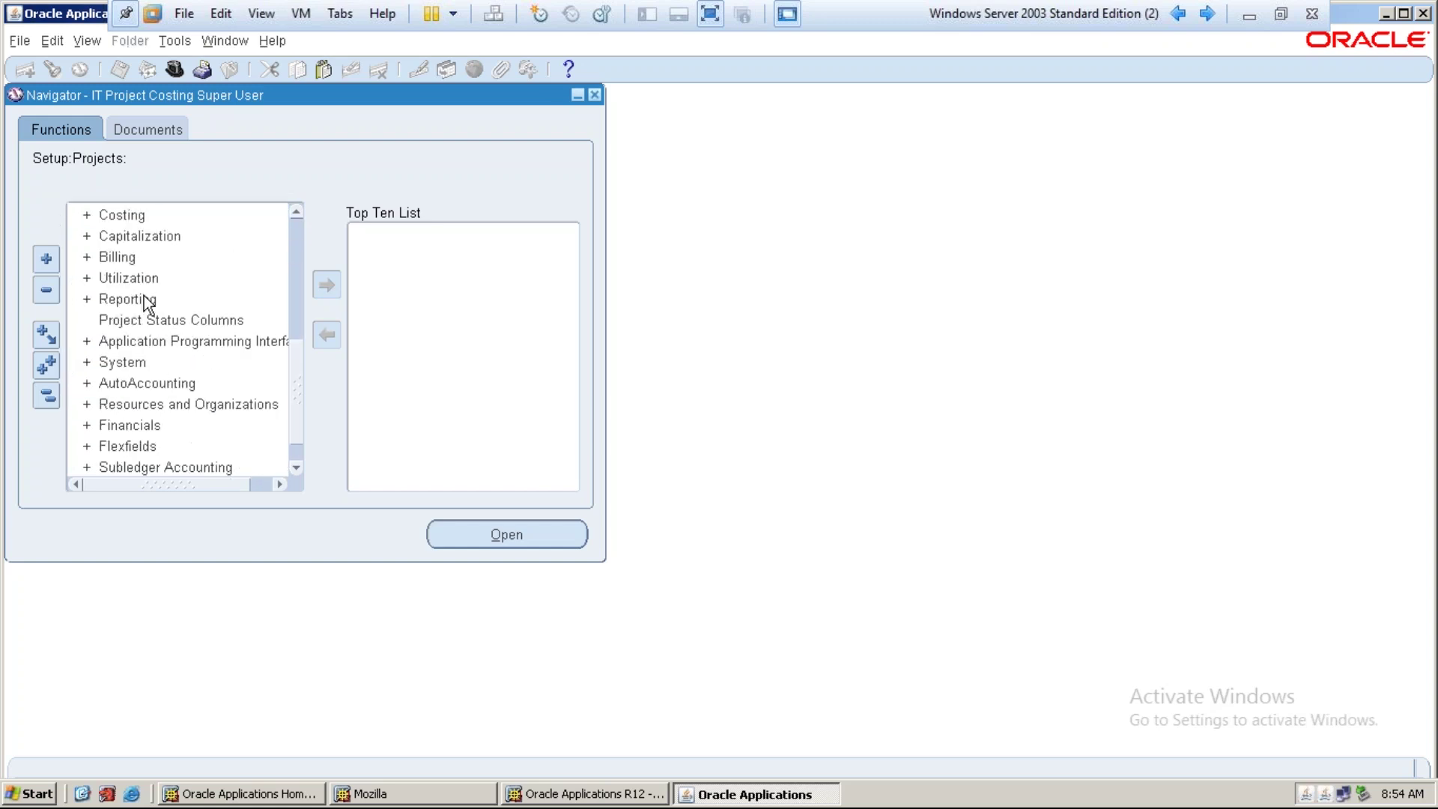
pyautogui.scroll(5, 137, 279)
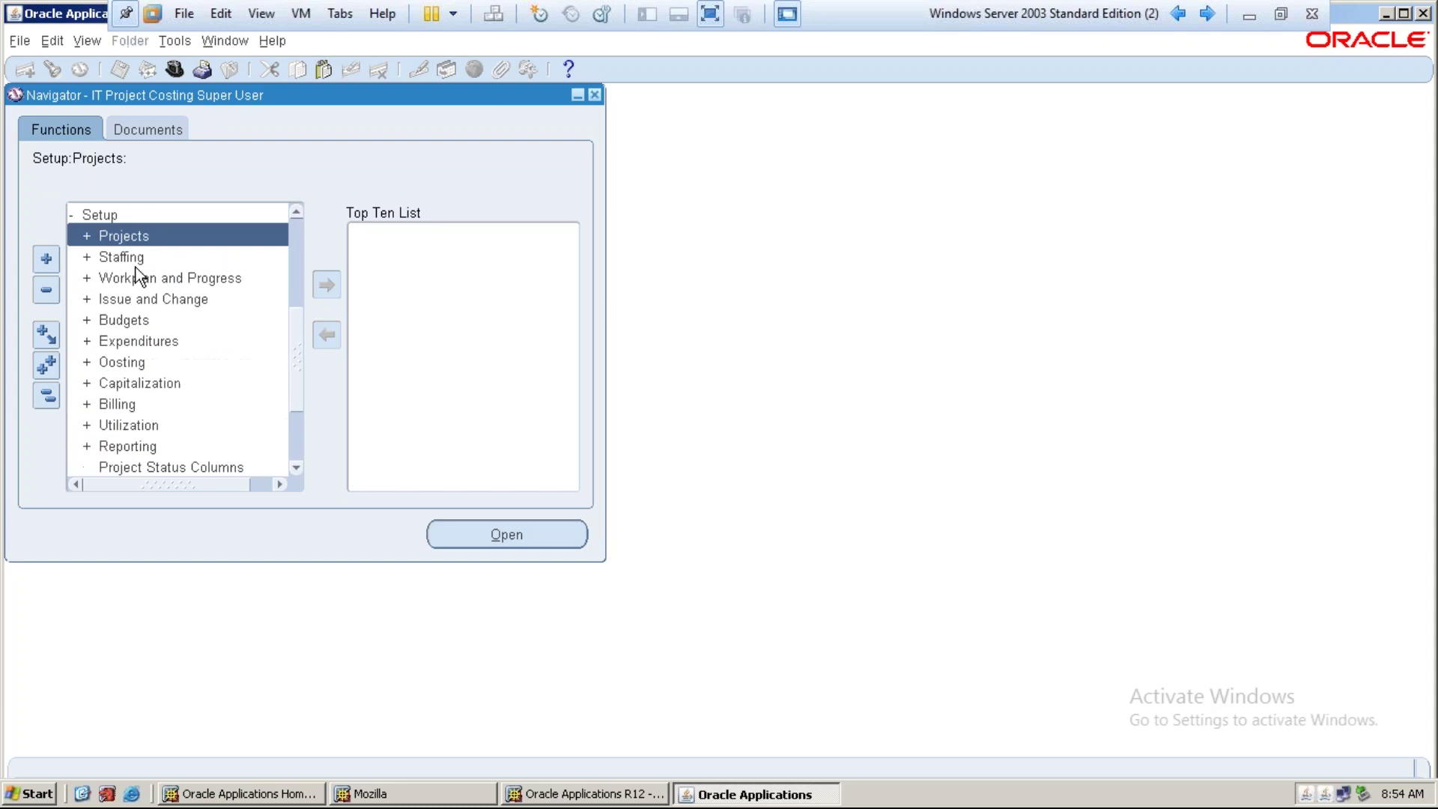
pyautogui.scroll(-4, 133, 277)
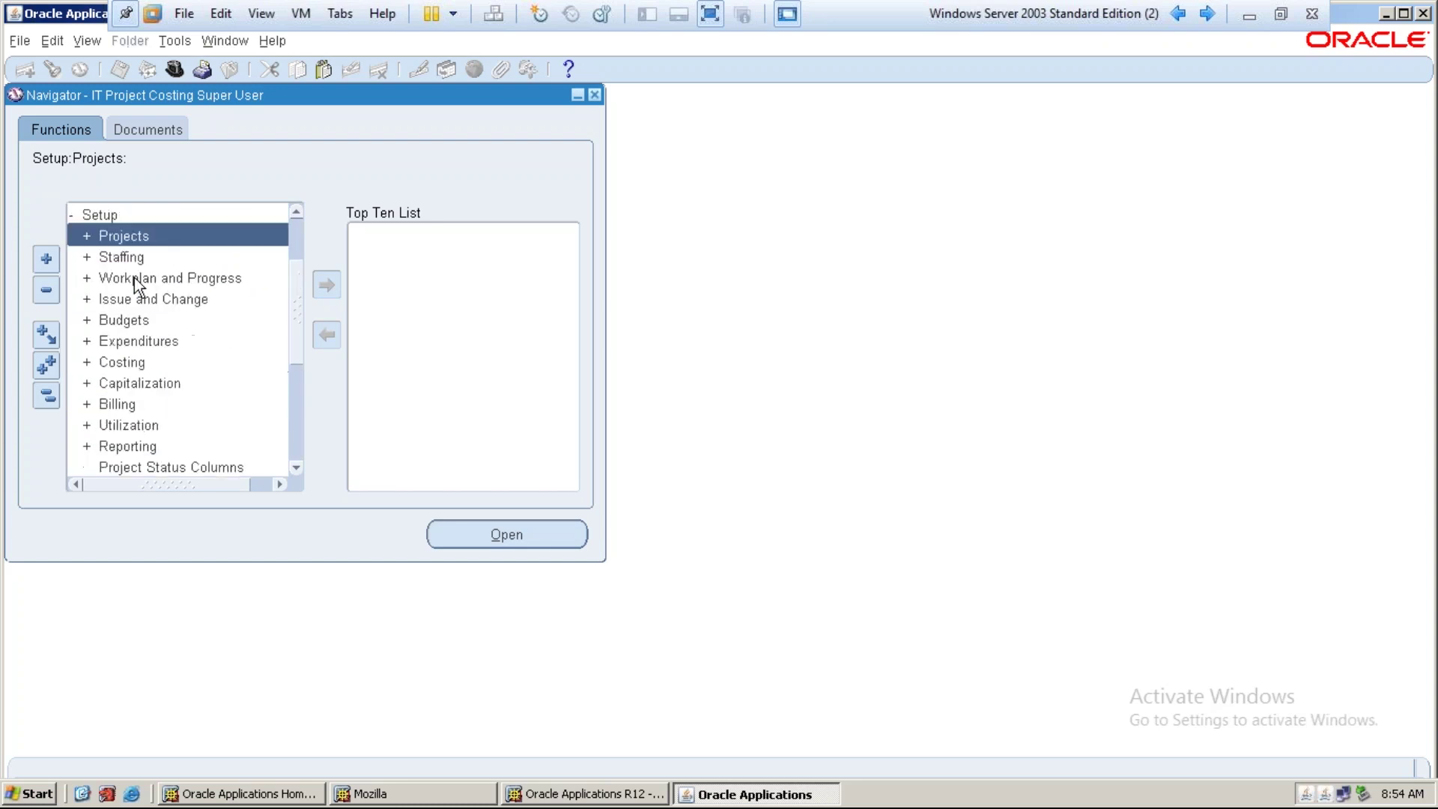
pyautogui.doubleClick(168, 354)
pyautogui.click(173, 353)
# Expand HR Foundation > Work Structures > Organization and open the Description form
pyautogui.scroll(-2, 170, 354)
pyautogui.doubleClick(165, 343)
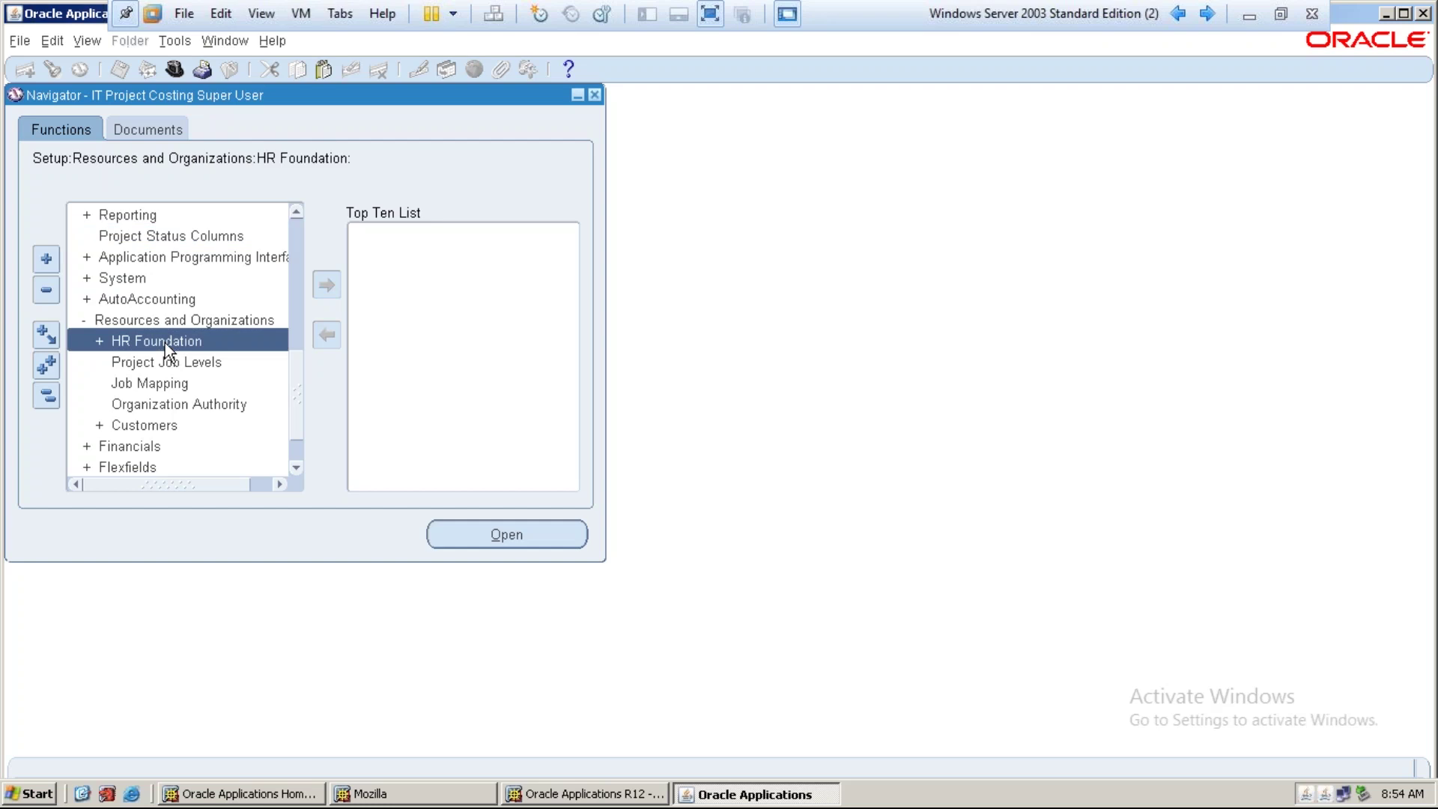
pyautogui.scroll(-3, 168, 344)
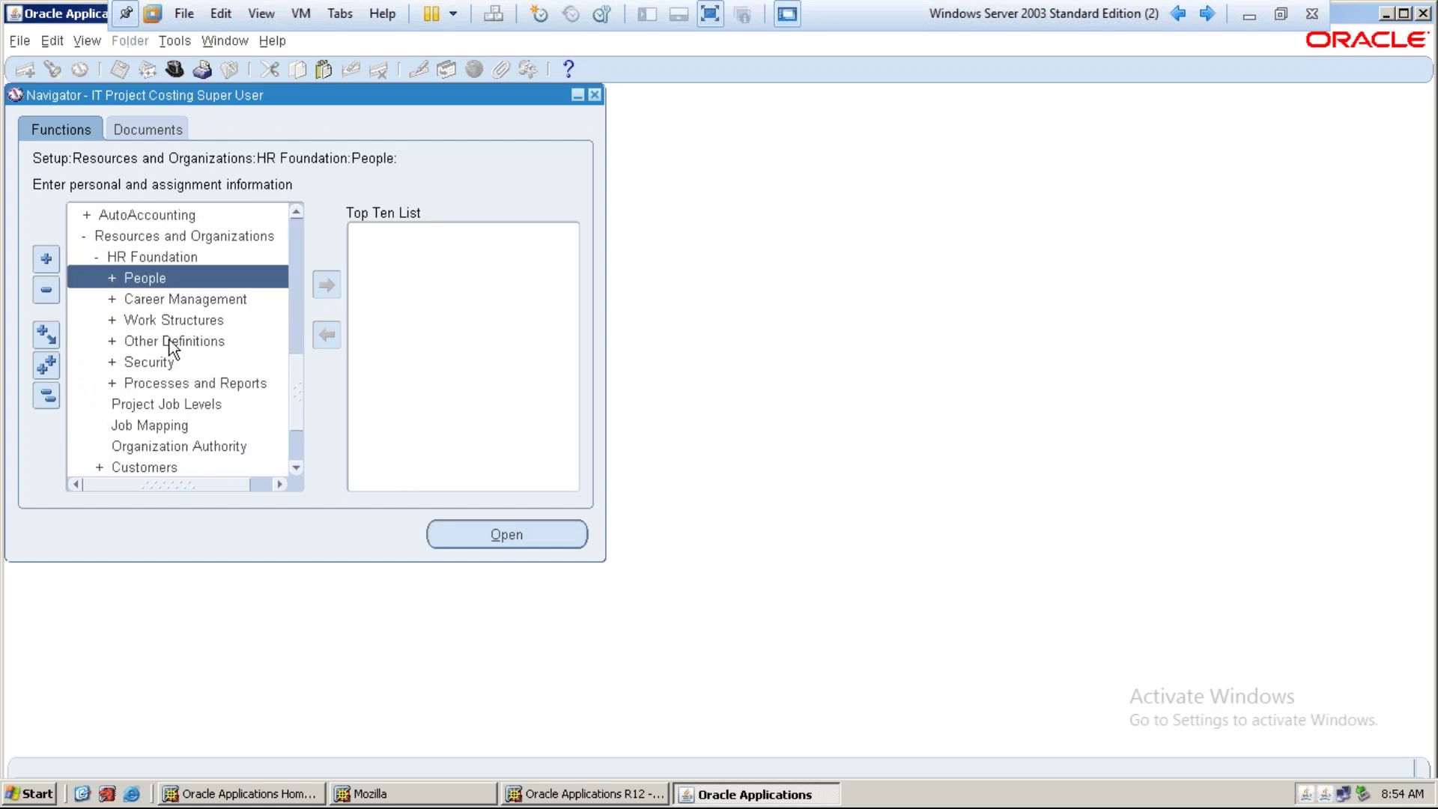
pyautogui.doubleClick(172, 321)
pyautogui.scroll(-1, 173, 321)
pyautogui.scroll(-1, 172, 353)
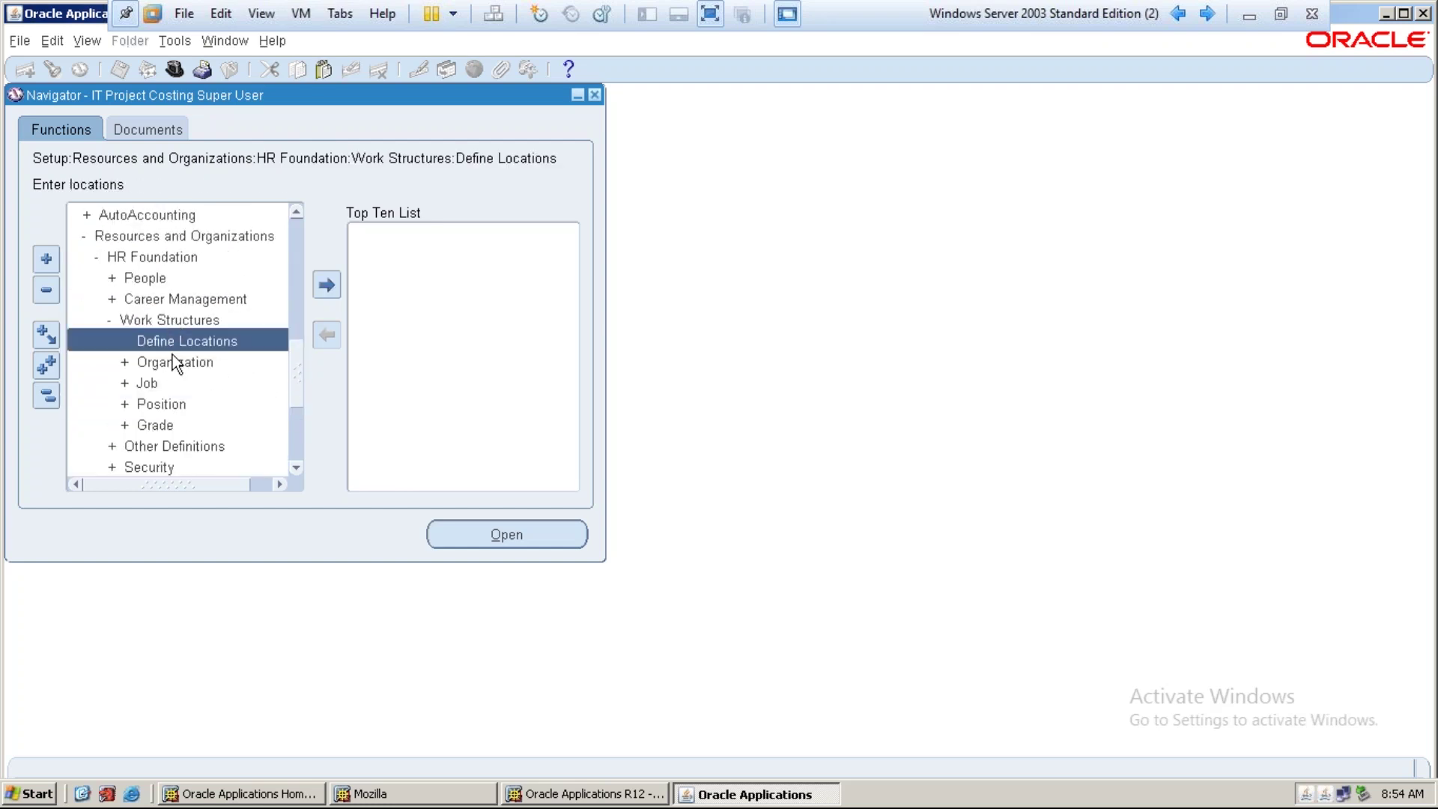
pyautogui.doubleClick(172, 355)
pyautogui.scroll(-2, 172, 356)
pyautogui.doubleClick(172, 348)
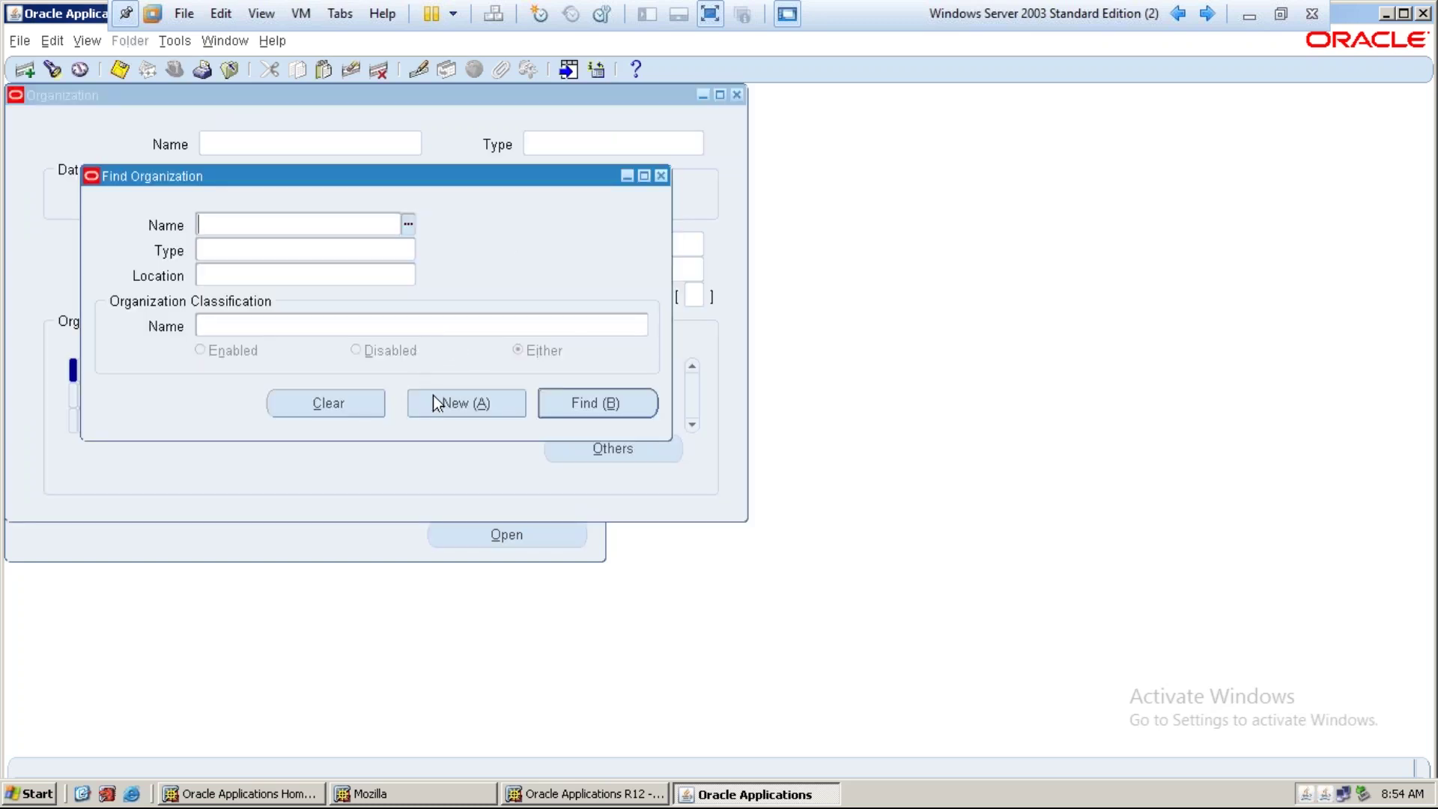
# Create a new organization named 'IT Finance Dept' with From date 01-JAN-2017
pyautogui.click(441, 403)
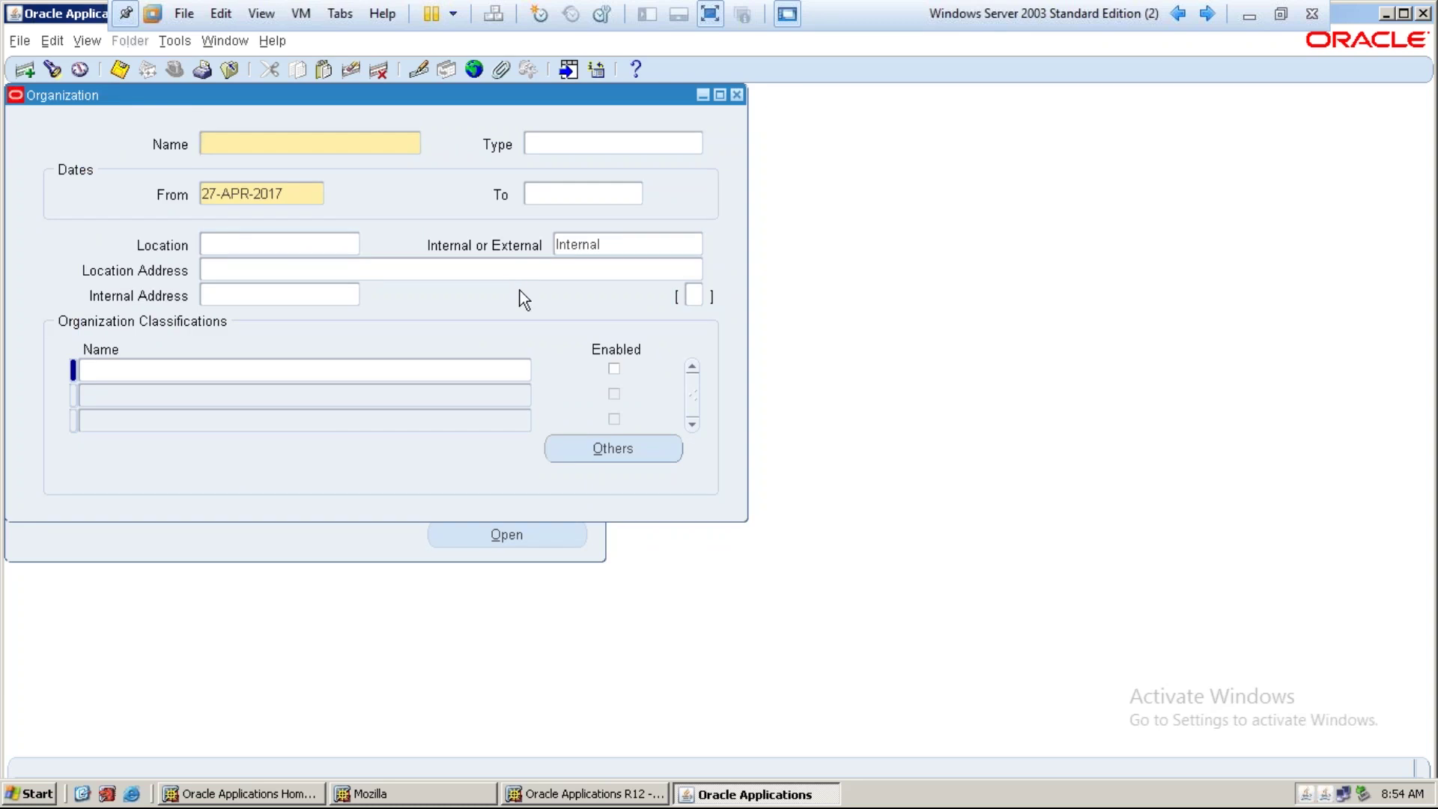
pyautogui.write('IT Finance')
pyautogui.press('Tab')
pyautogui.hotkey('shift', 'Tab')
pyautogui.press('End')
pyautogui.write('D')
pyautogui.press('BackSpace')
pyautogui.write('Dept')
pyautogui.press('Tab')
pyautogui.press('Tab')
pyautogui.write('01-JAN')
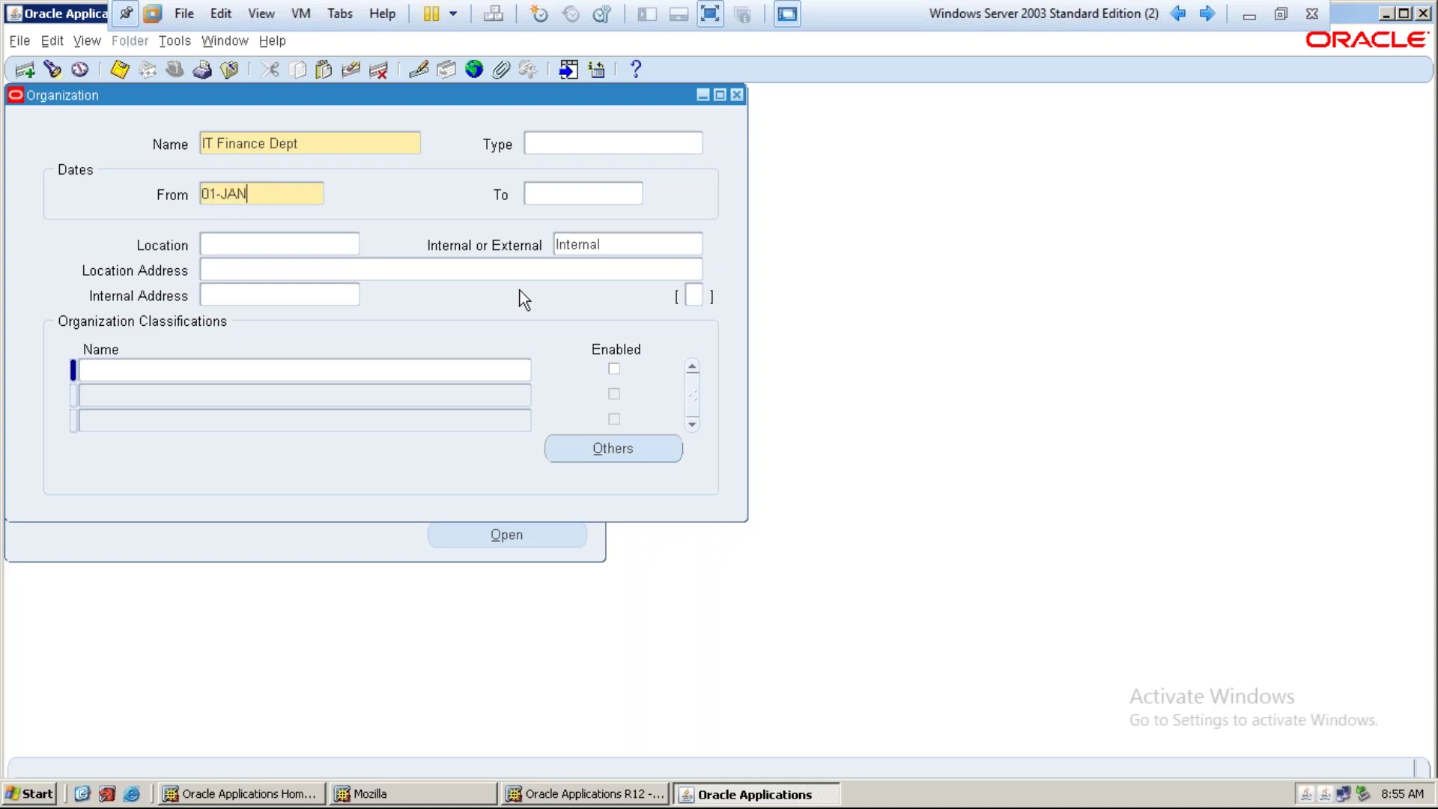
pyautogui.write('-2017')
pyautogui.press('Tab')
pyautogui.press('Tab')
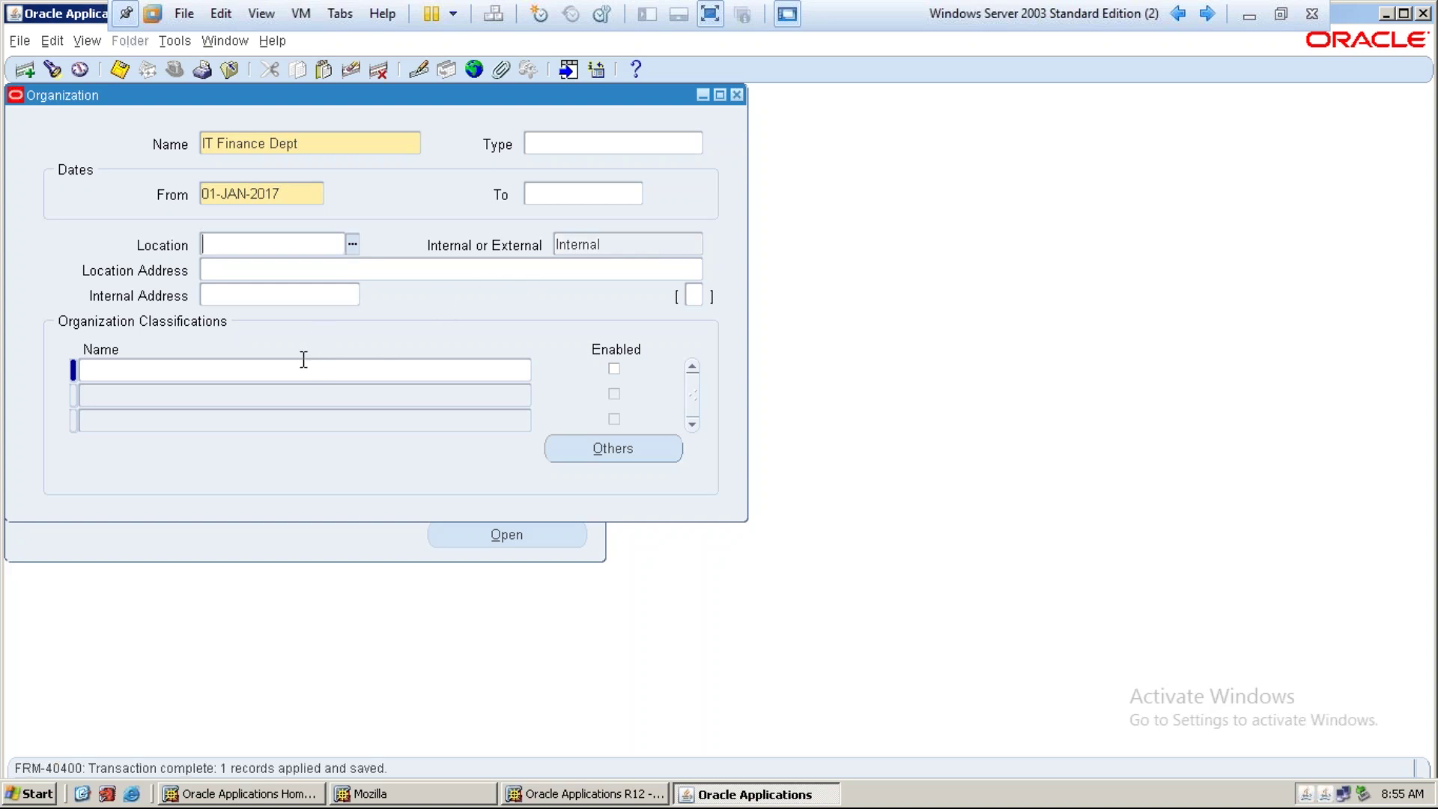
# Add HR Organization and Project Task Owning Organization classifications to IT Finance Dept and save
pyautogui.write('hr or')
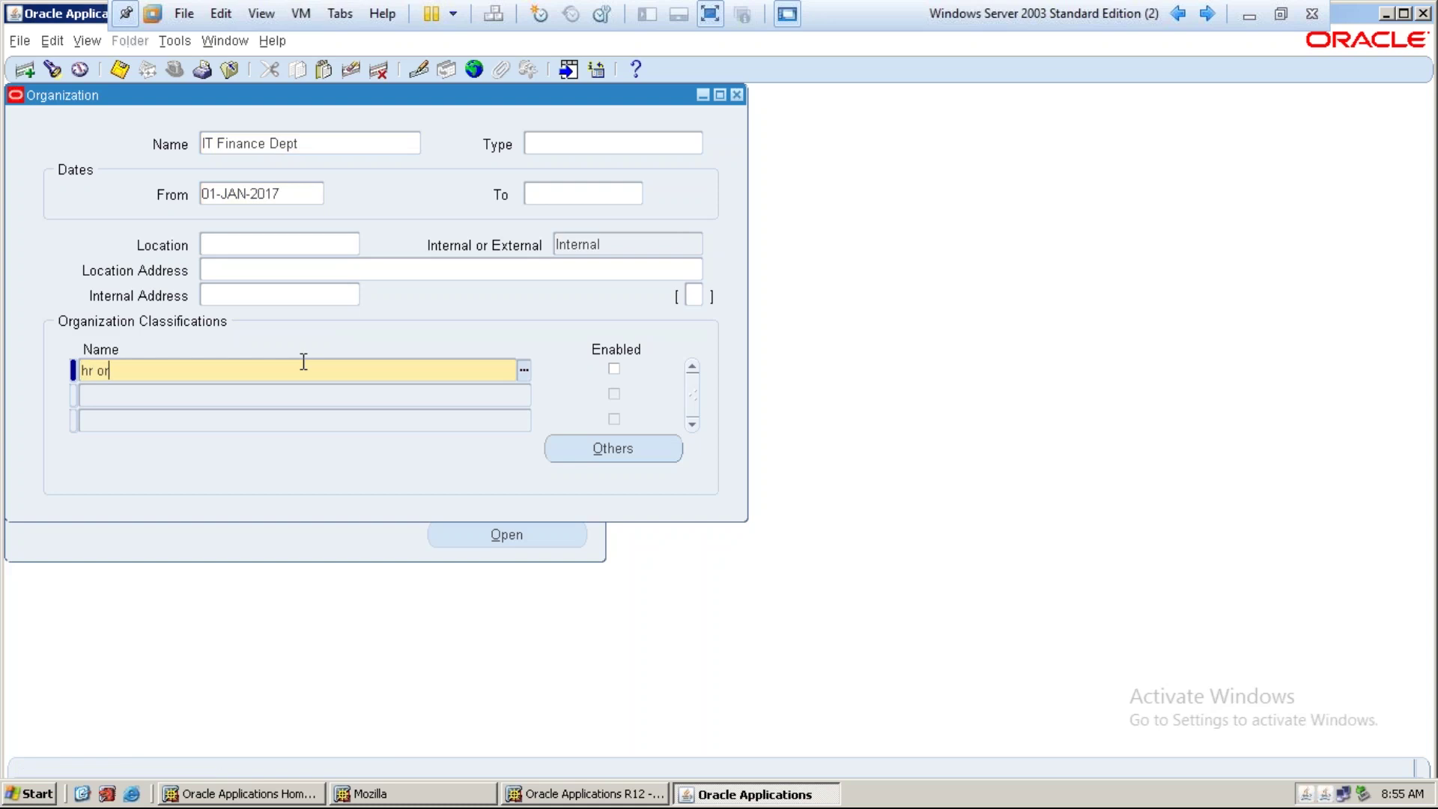
pyautogui.press('Tab')
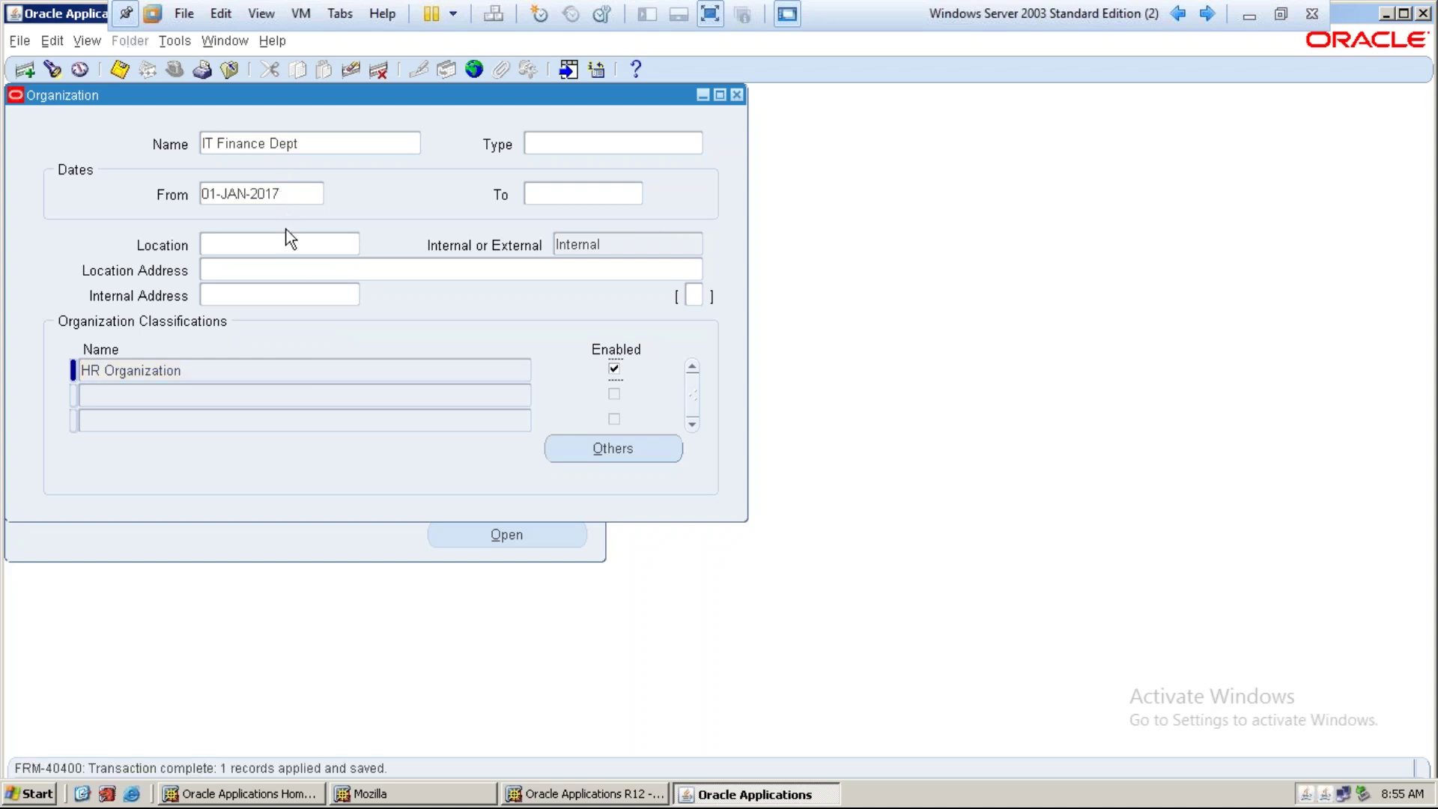
pyautogui.click(209, 395)
pyautogui.write('project')
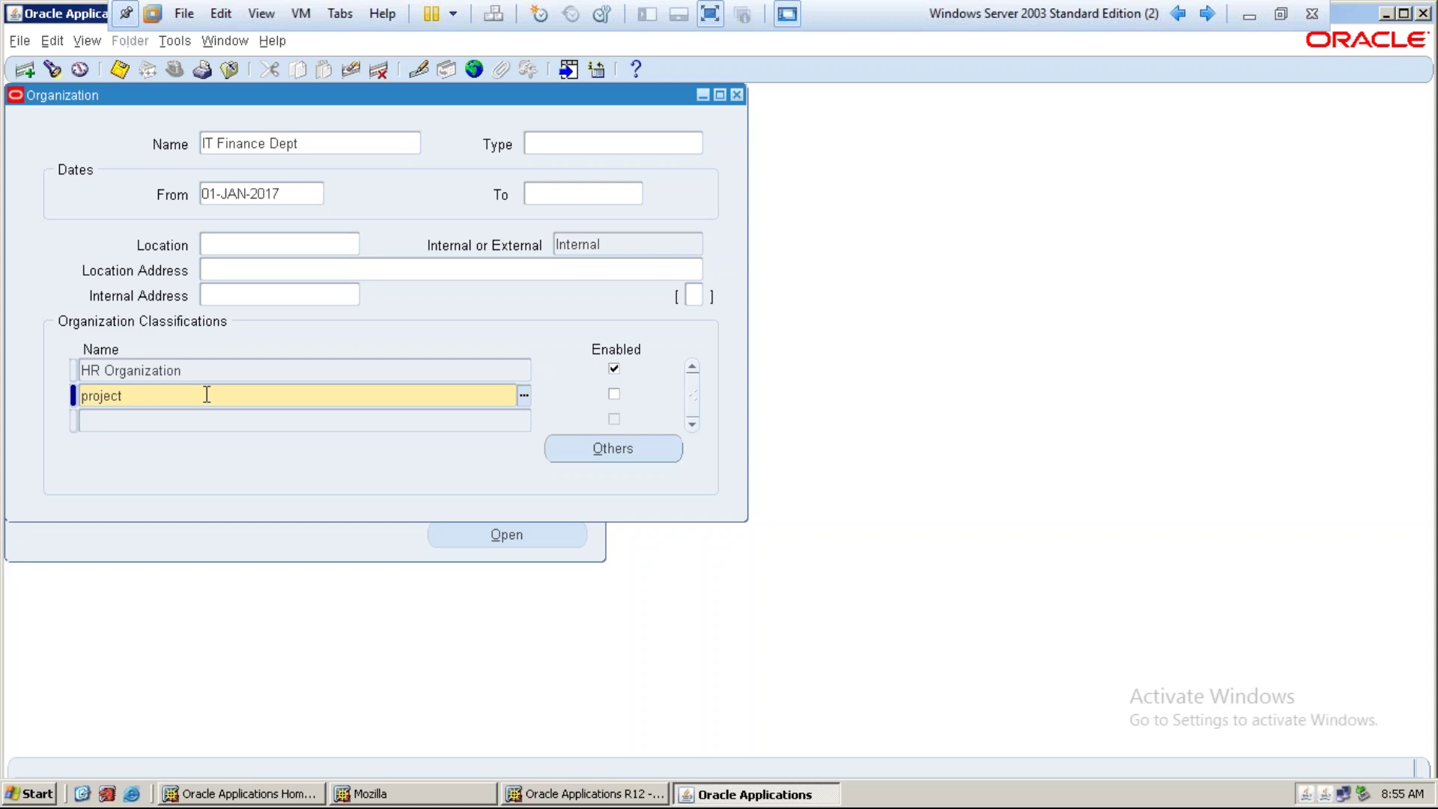
pyautogui.press('Tab')
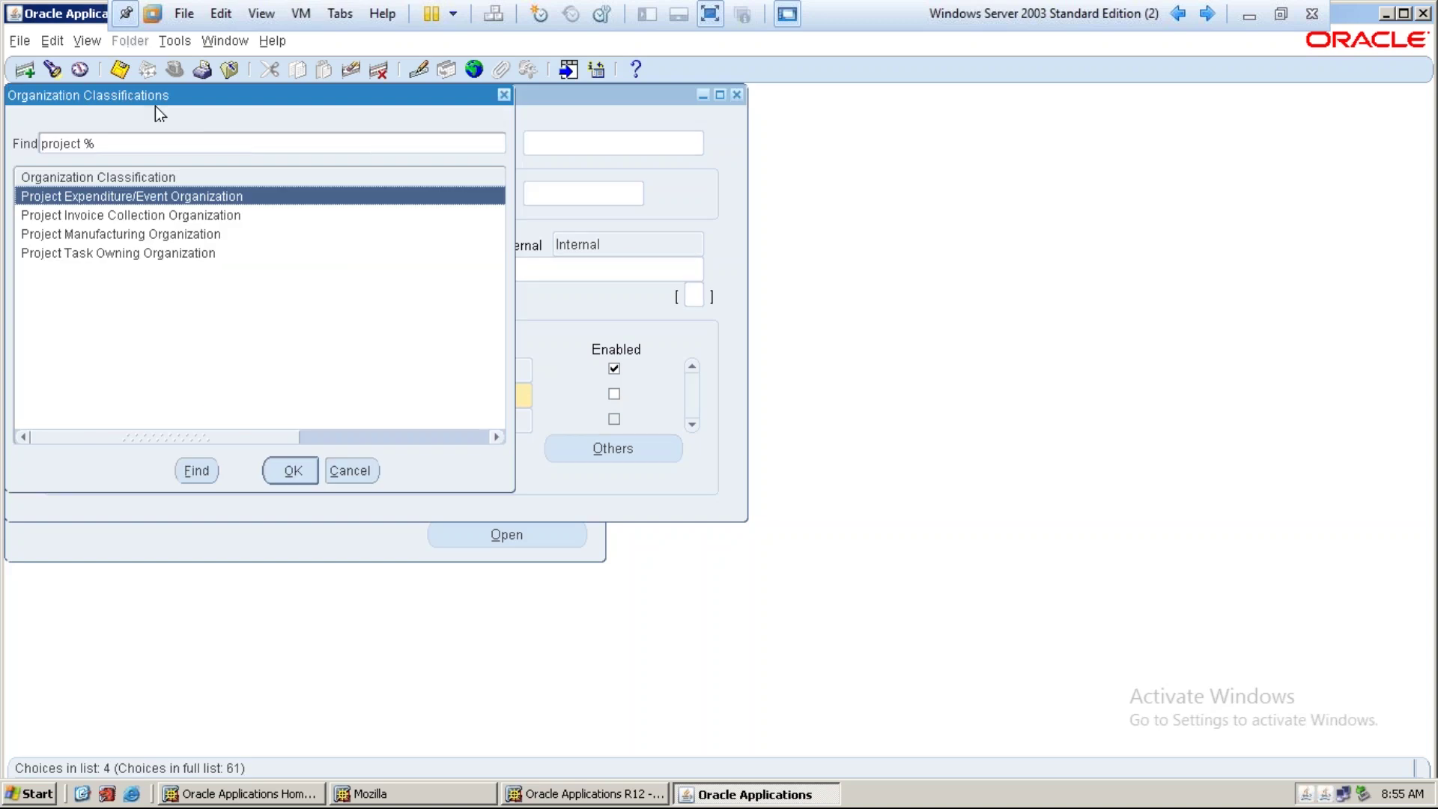
pyautogui.click(134, 253)
pyautogui.click(280, 472)
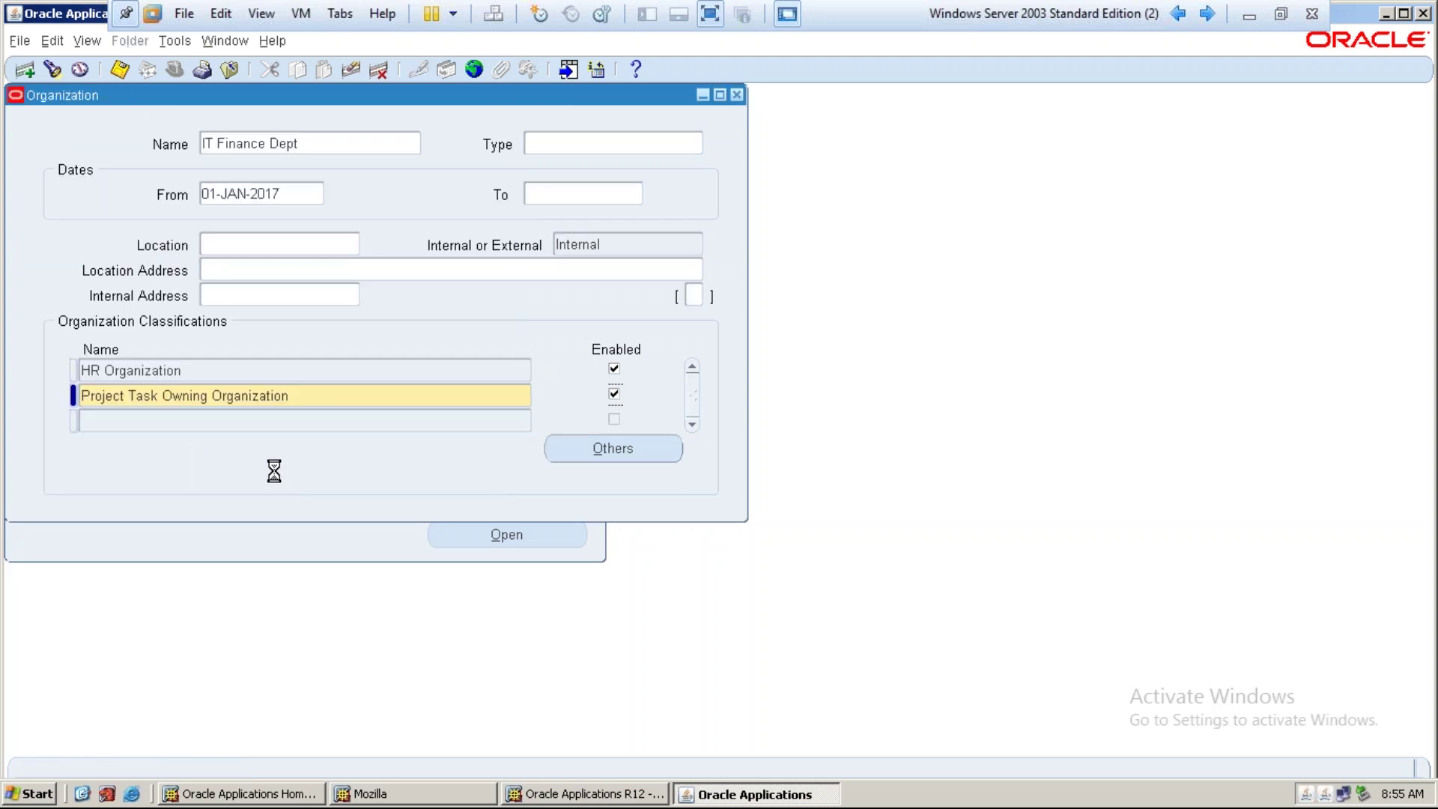
pyautogui.hotkey('ctrl', 's')
pyautogui.click(311, 402)
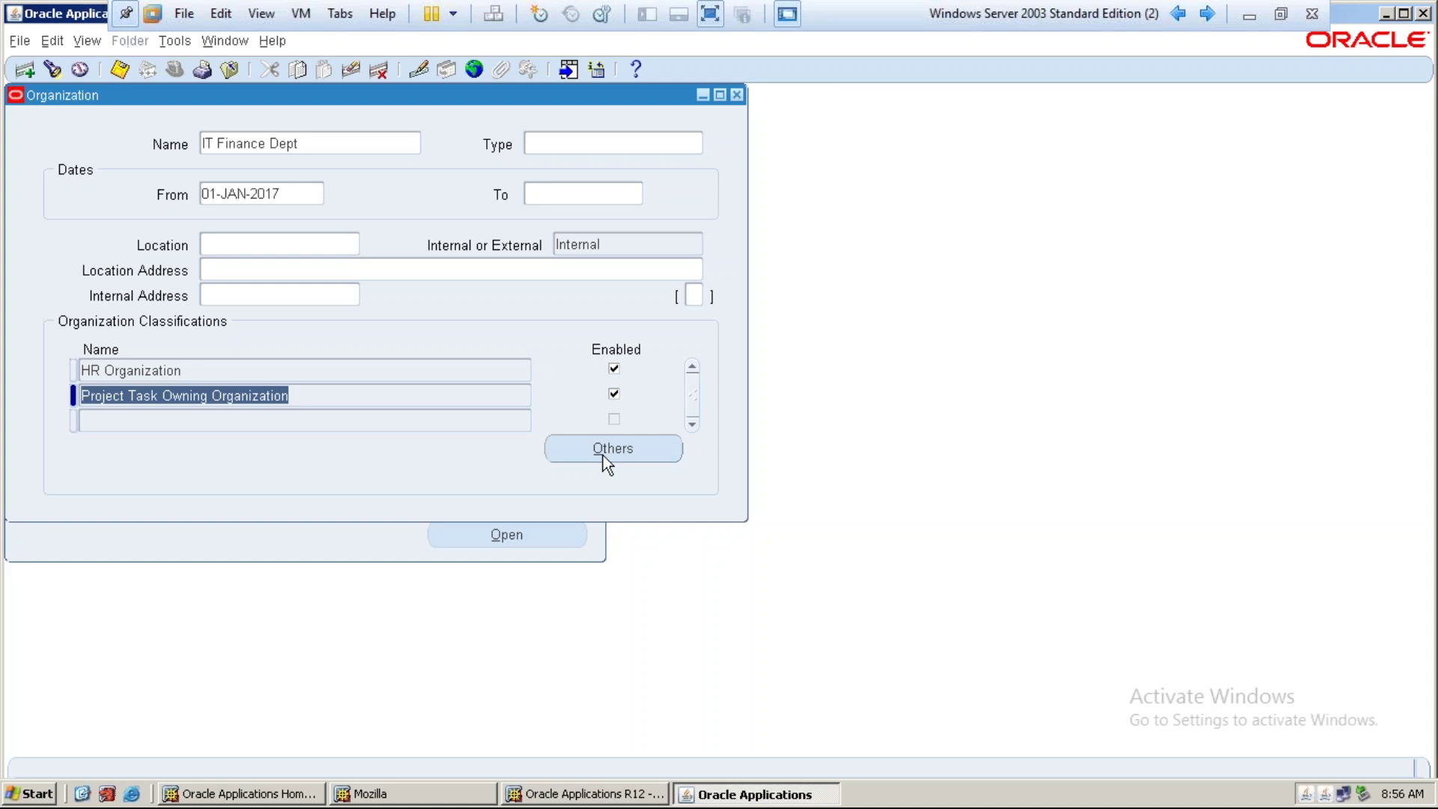
# Open Others on IT Finance Dept's Project Task Owning Organization classification row
pyautogui.click(417, 393)
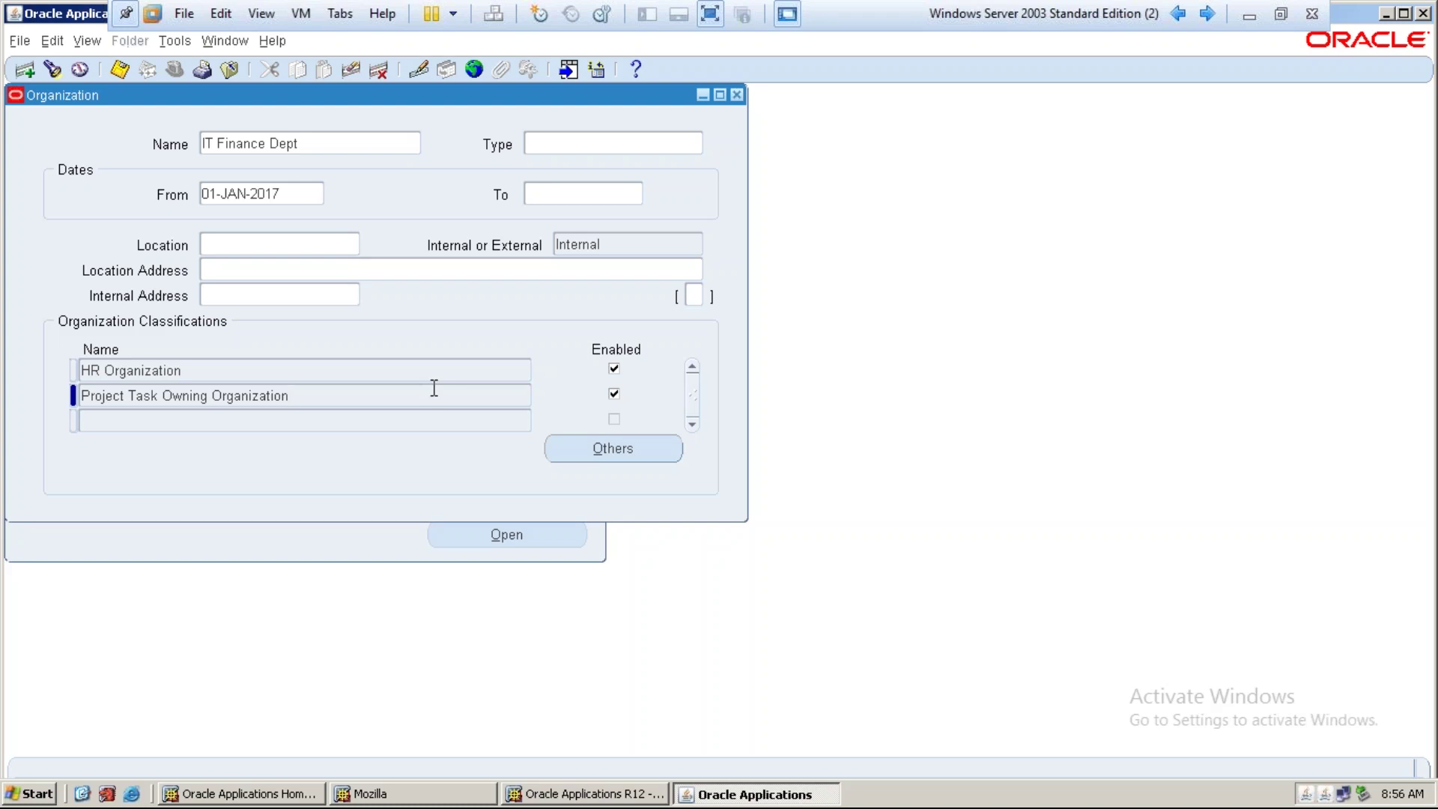
pyautogui.click(618, 454)
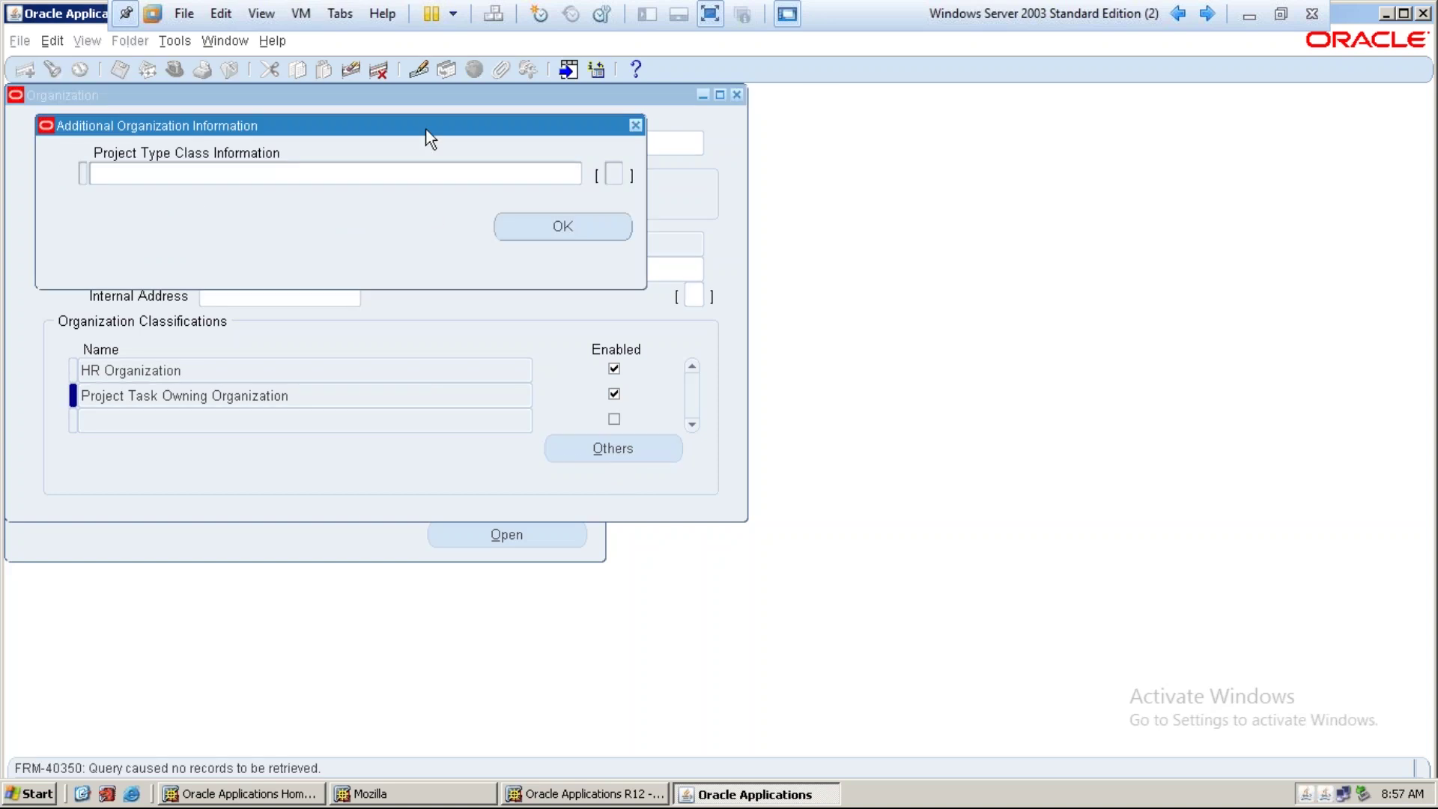
# Cancel the Project Type Class Information flexfield and close the dialog, leaving the fields blank
pyautogui.moveTo(426, 128); pyautogui.dragTo(908, 199)
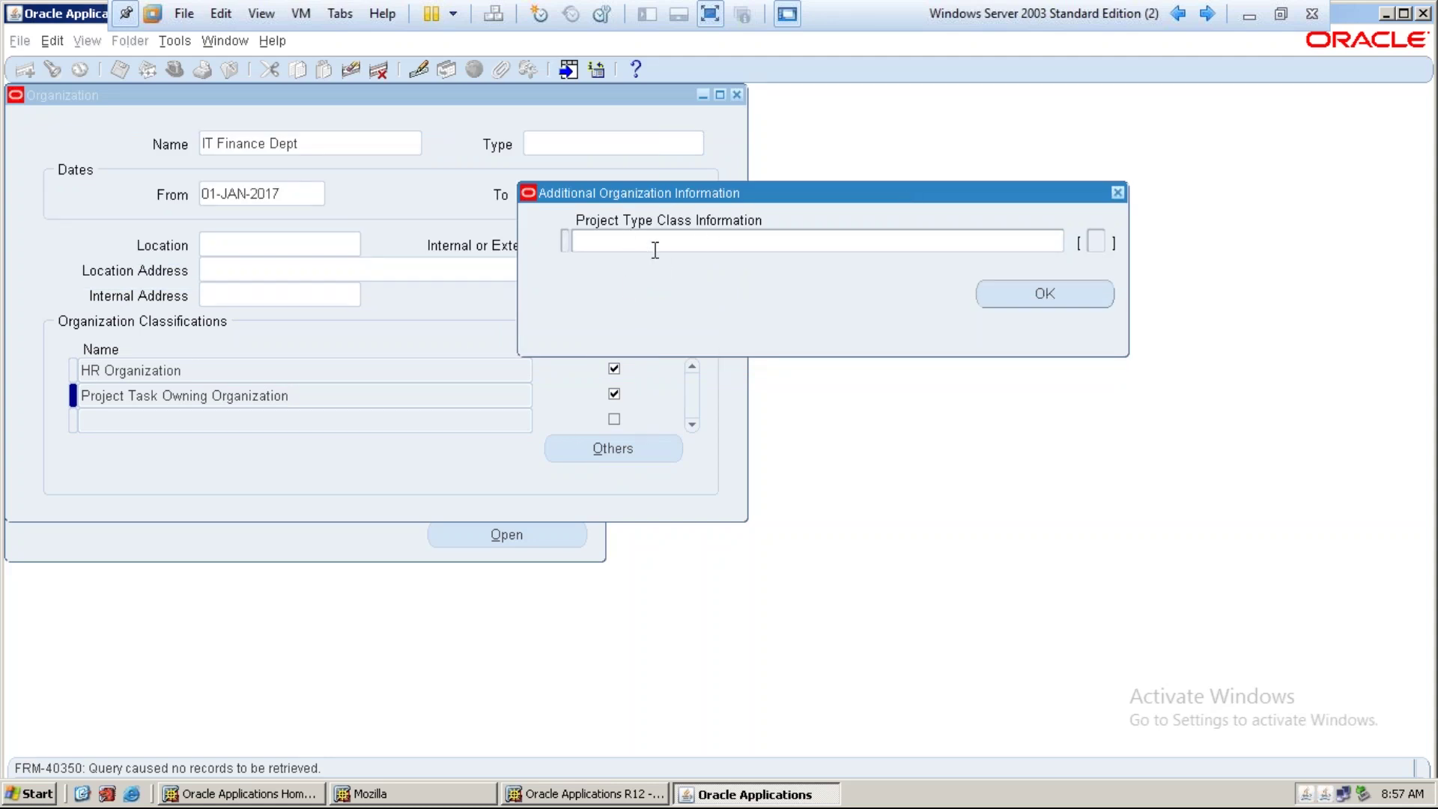
pyautogui.click(704, 243)
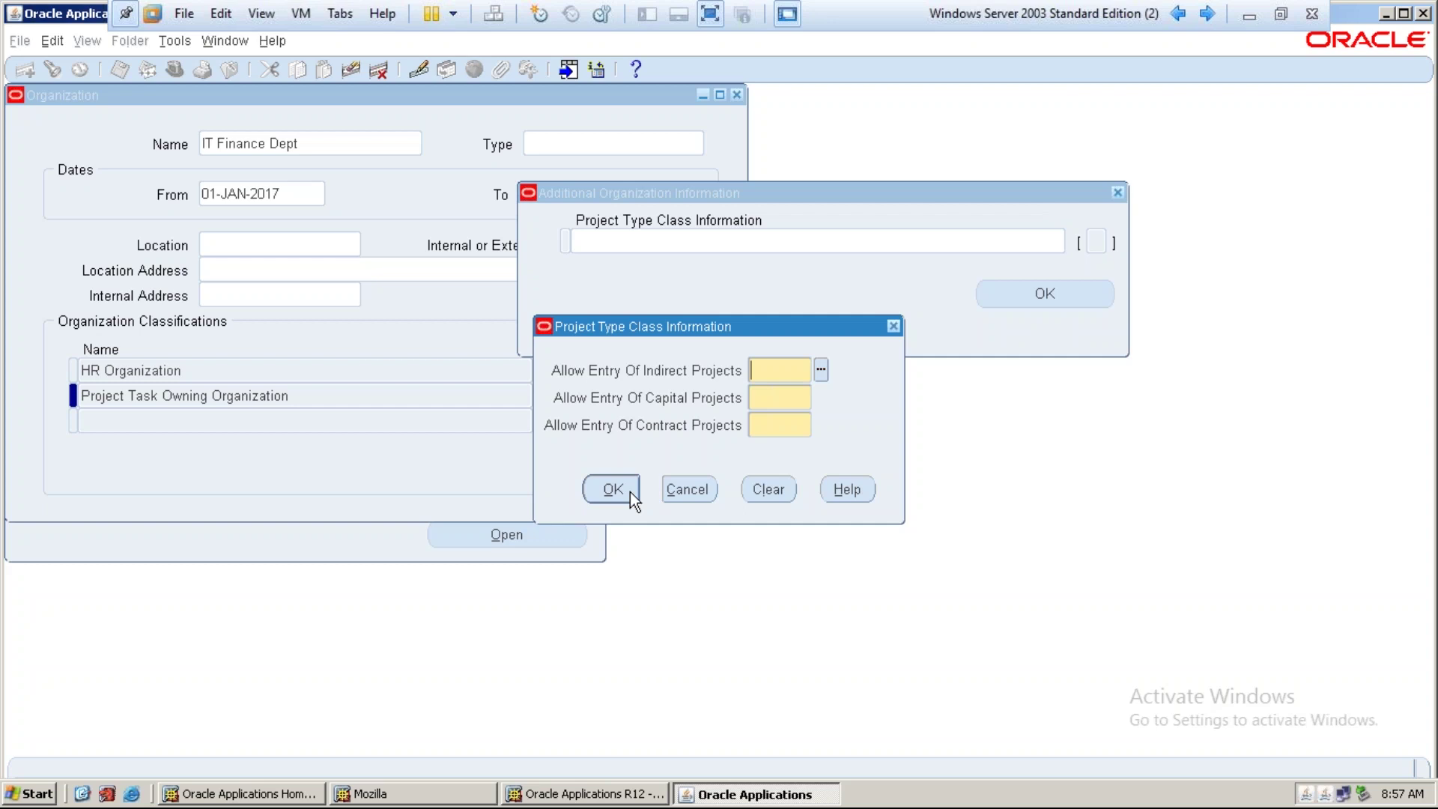
pyautogui.click(666, 490)
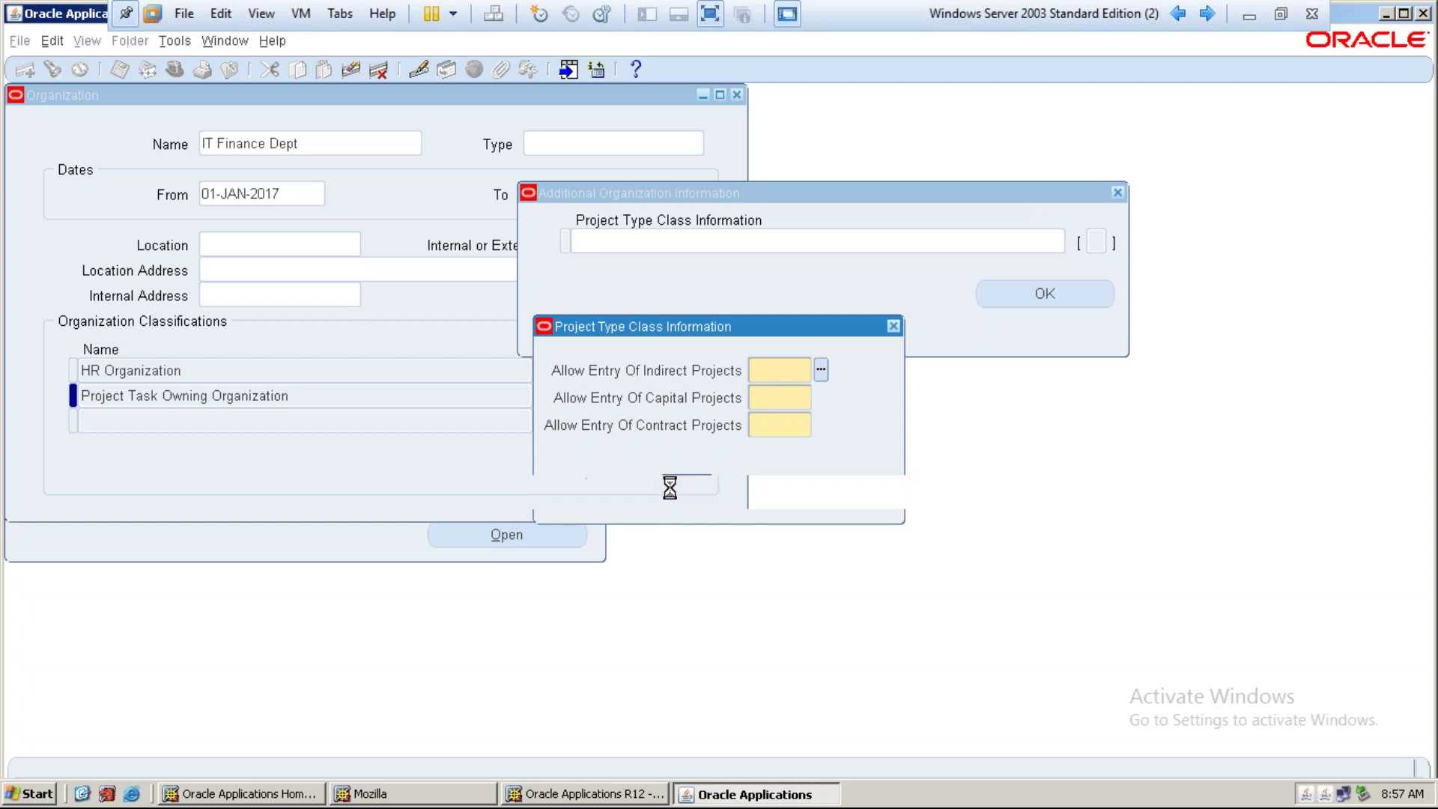
pyautogui.click(1032, 298)
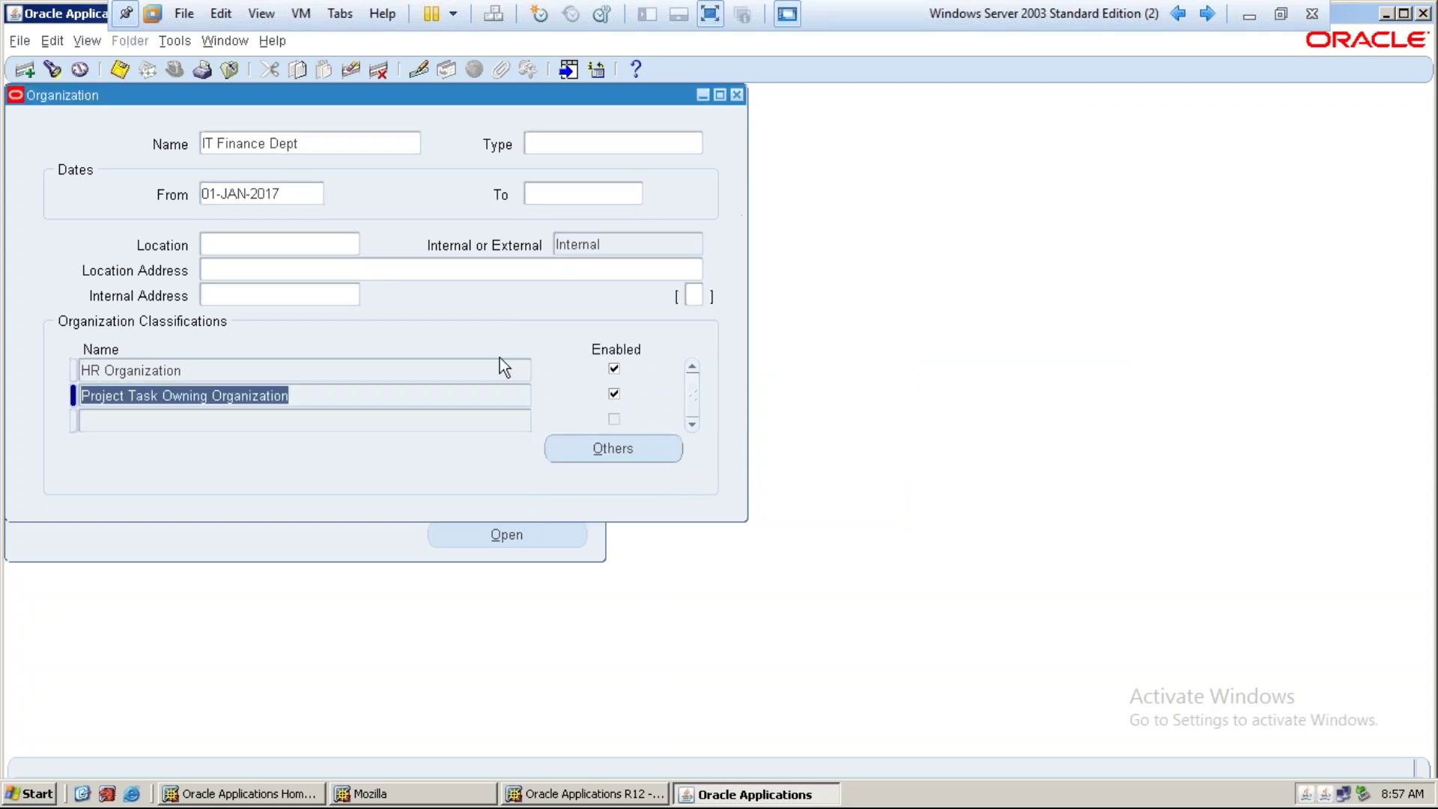
# Start a third classification row and search the classification list for 'project'
pyautogui.click(350, 397)
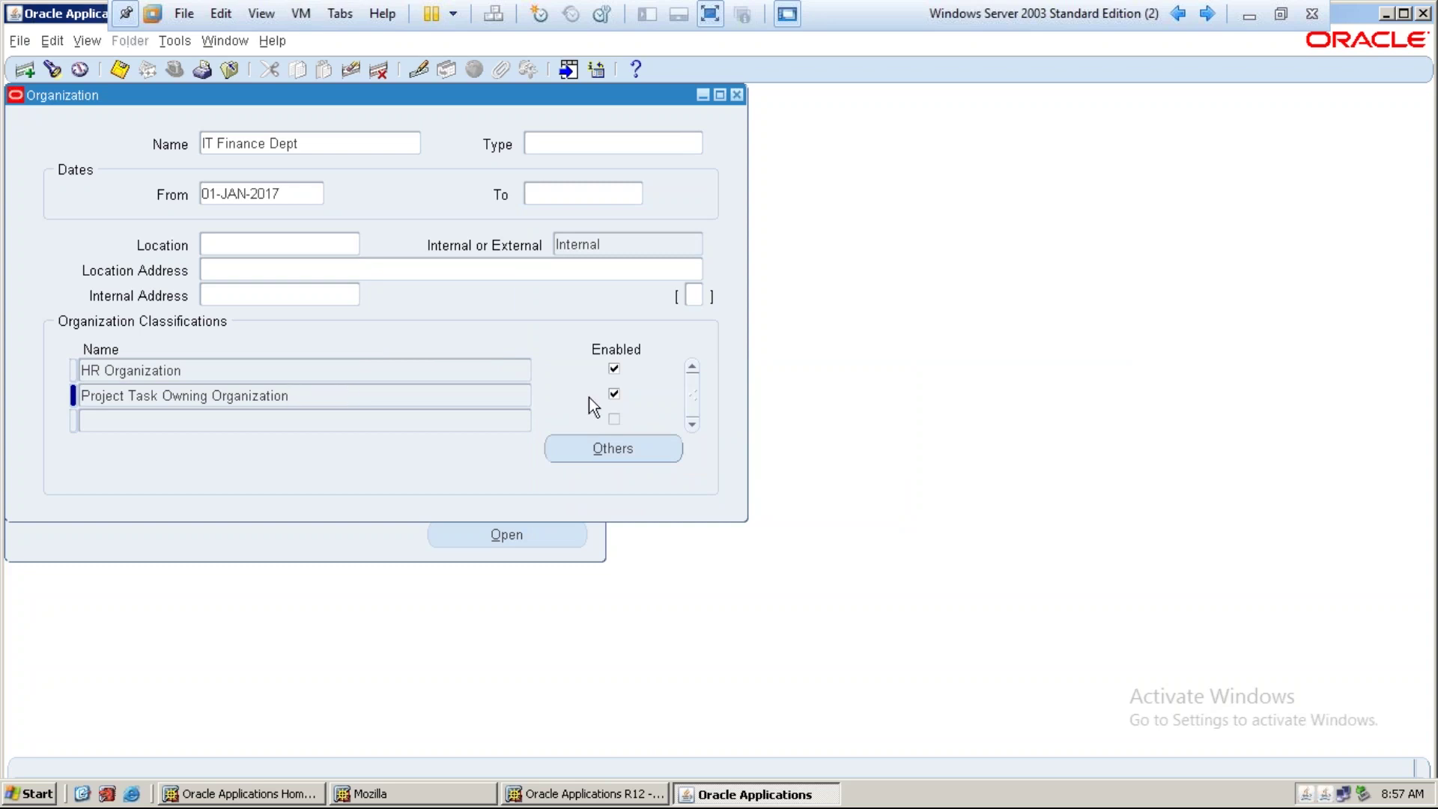
pyautogui.click(417, 427)
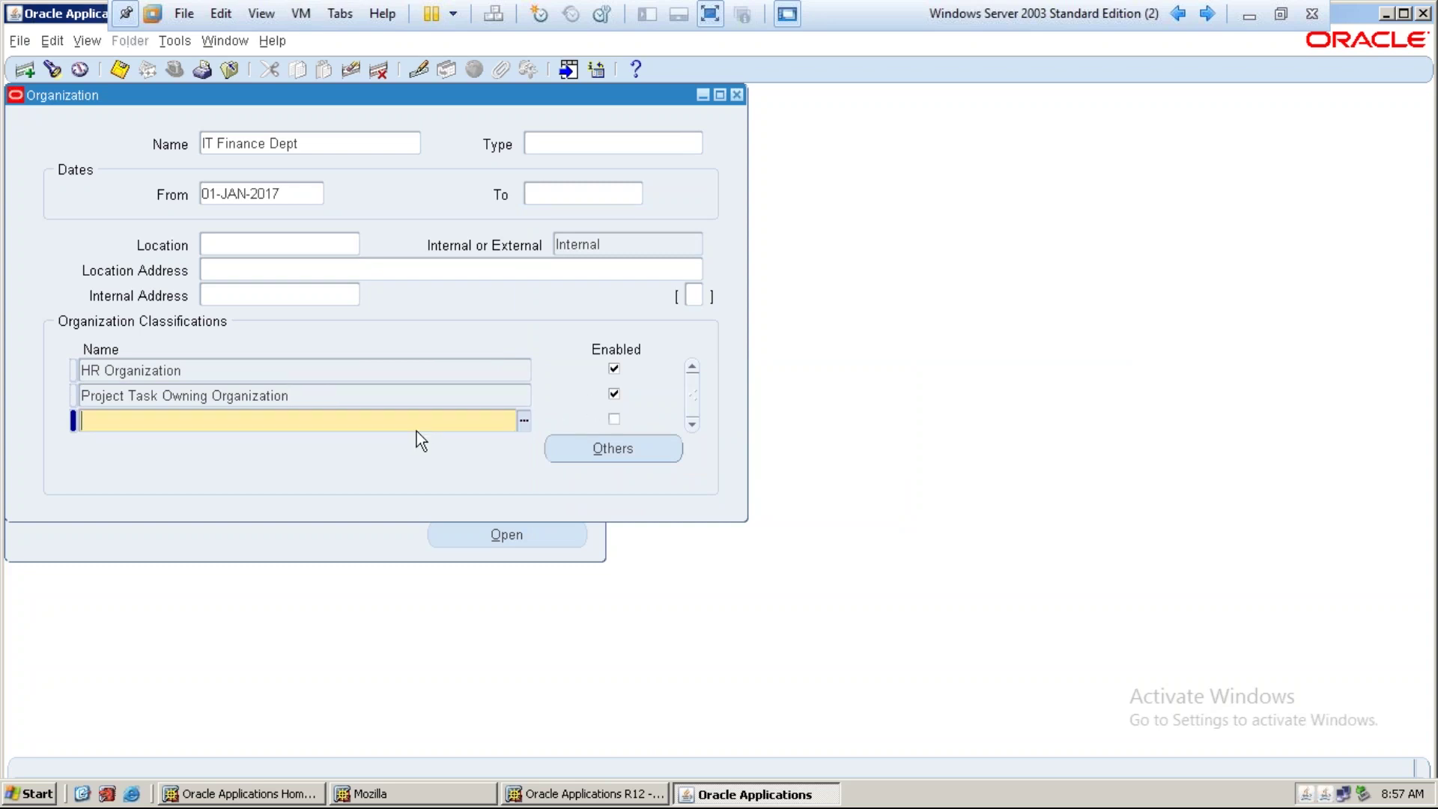
pyautogui.click(524, 423)
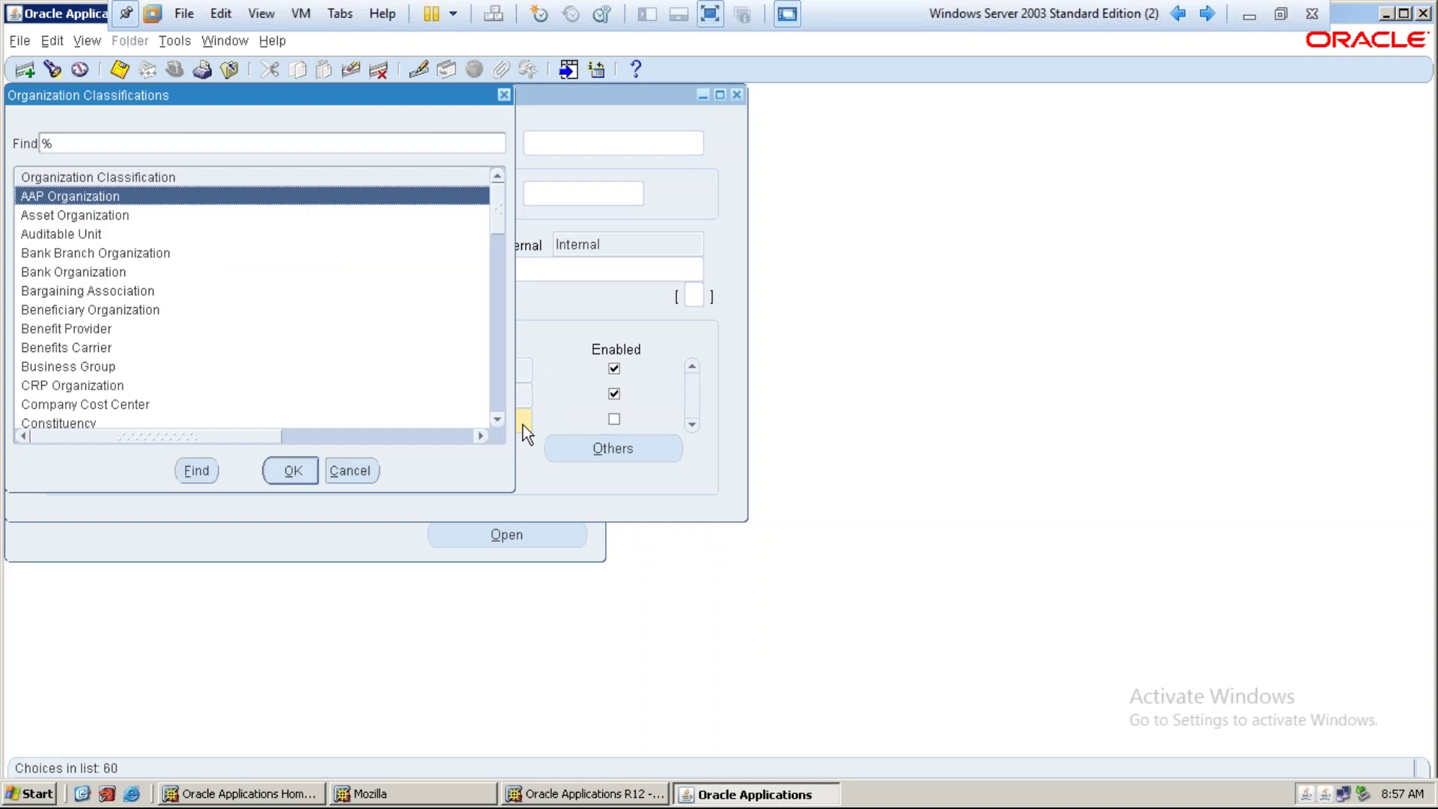
pyautogui.write('Pro')
pyautogui.press('Down')
pyautogui.press('Return')
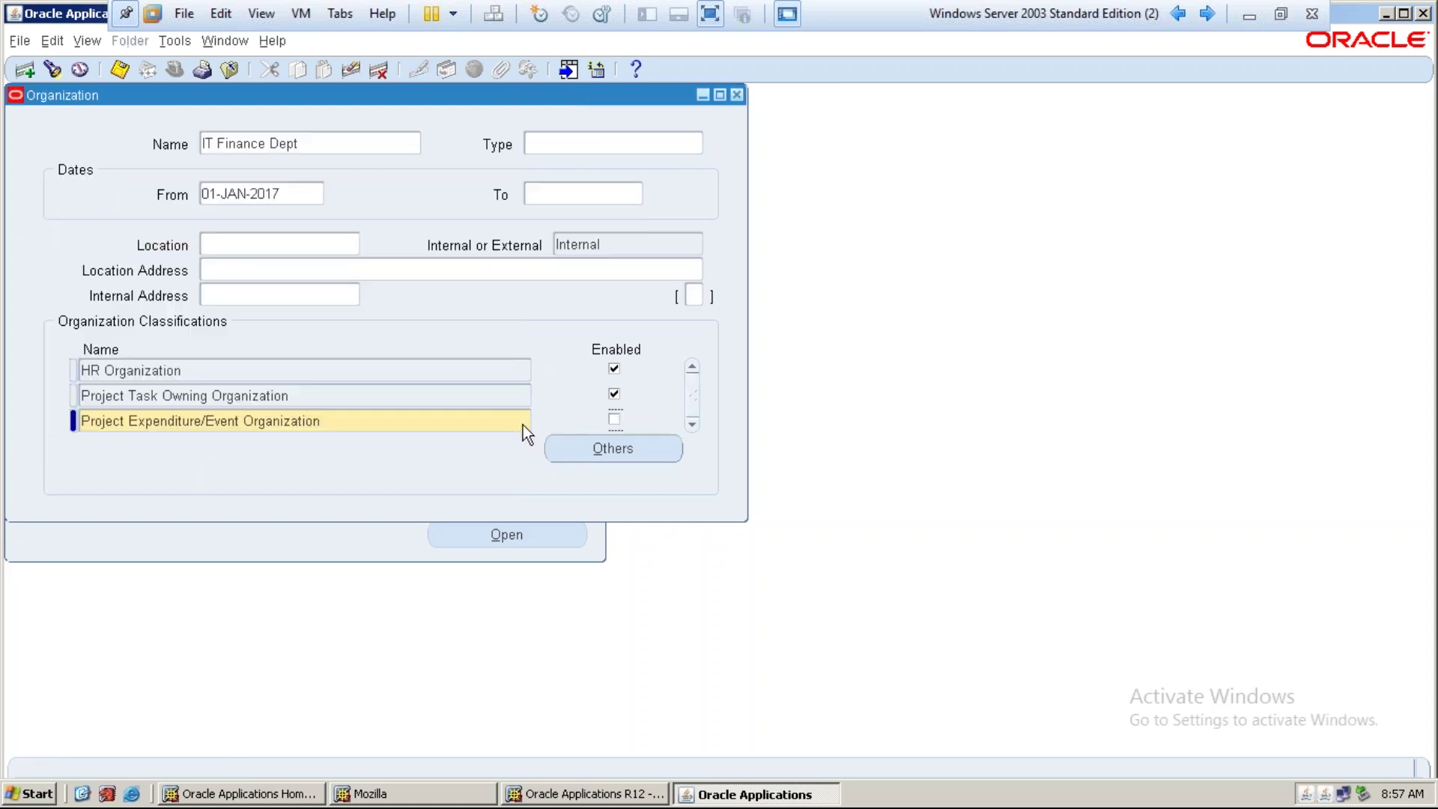
pyautogui.click(517, 425)
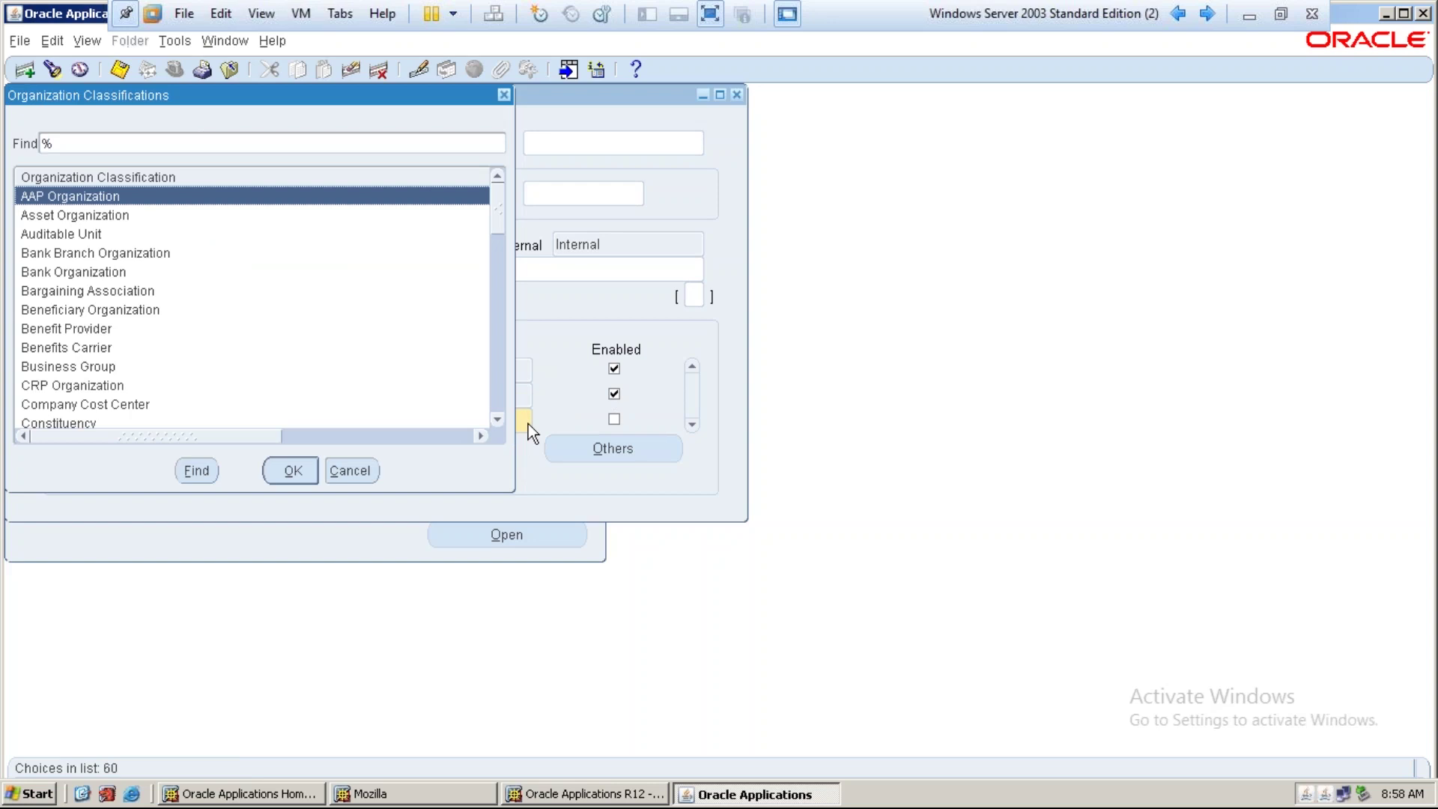
pyautogui.write('pro')
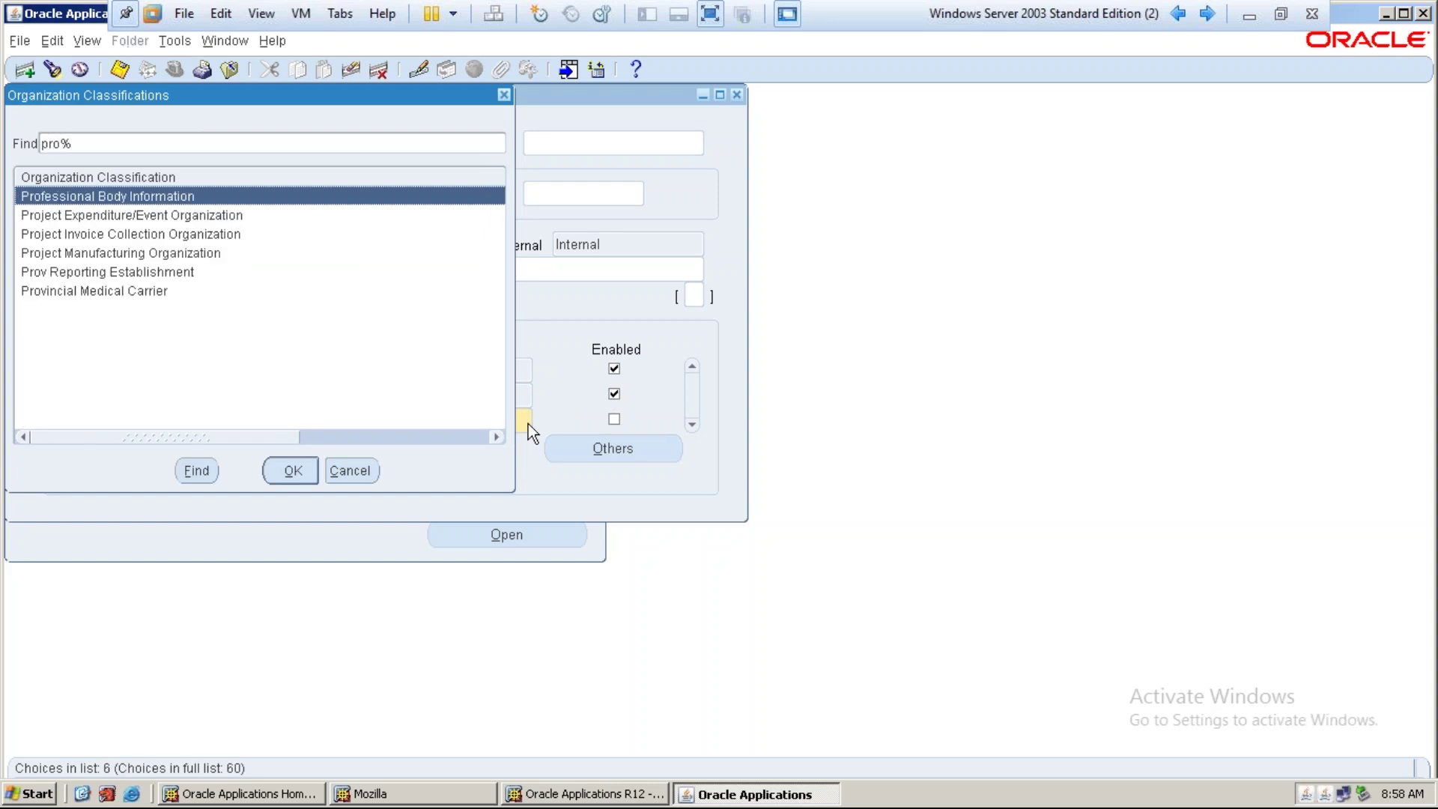
pyautogui.write('ject')
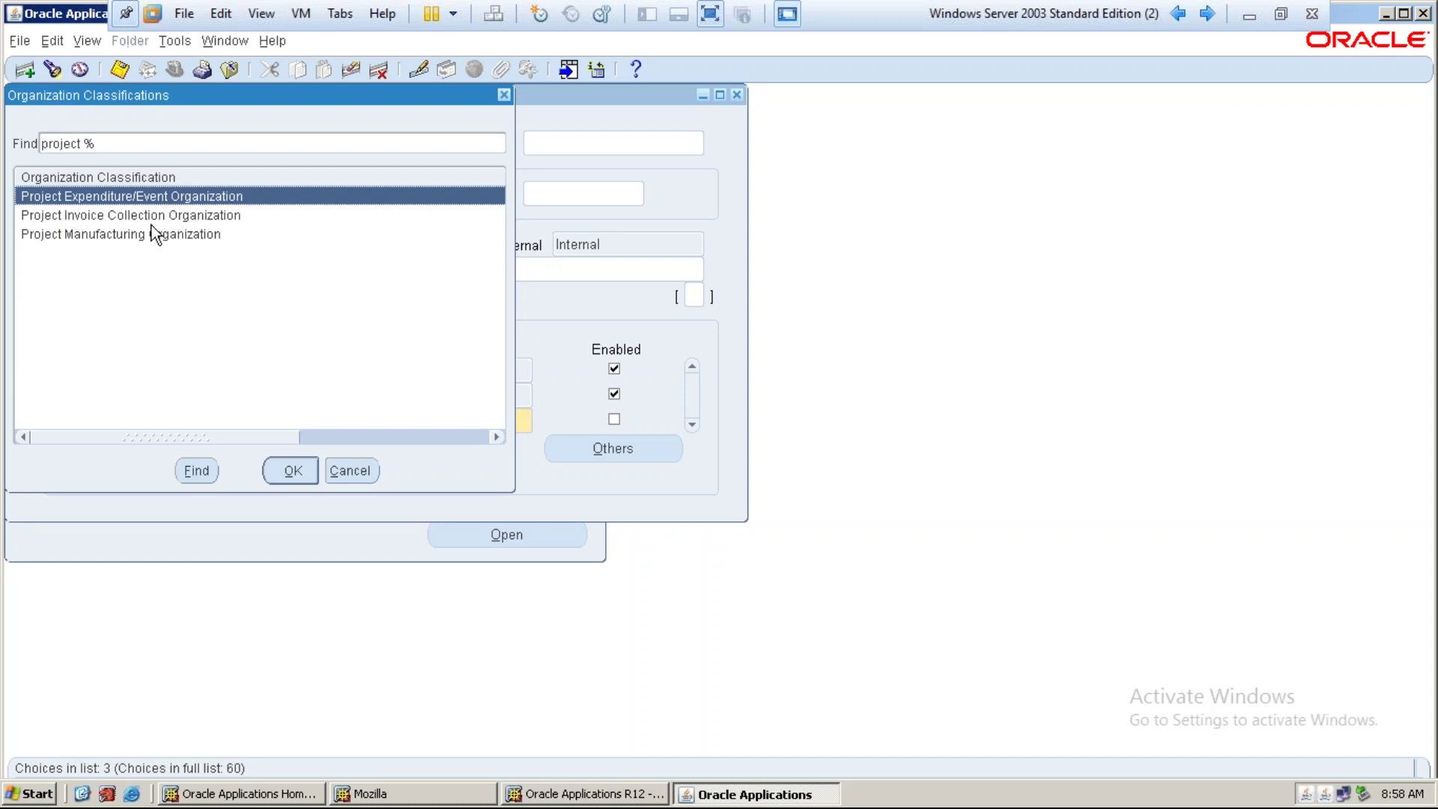
# Choose Project Expenditure/Event Organization from the list for the third row
pyautogui.click(195, 222)
pyautogui.click(195, 234)
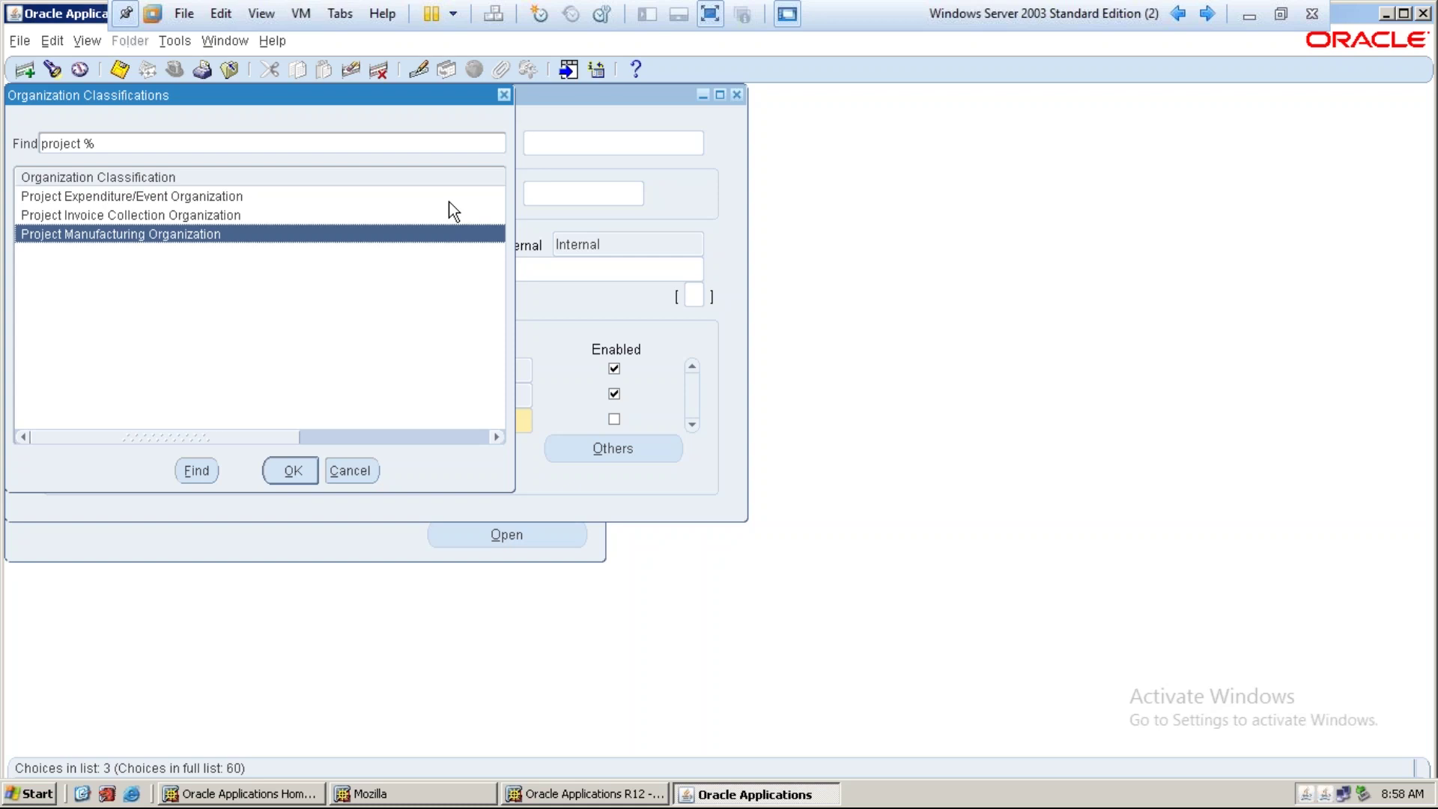
pyautogui.click(181, 204)
pyautogui.click(196, 217)
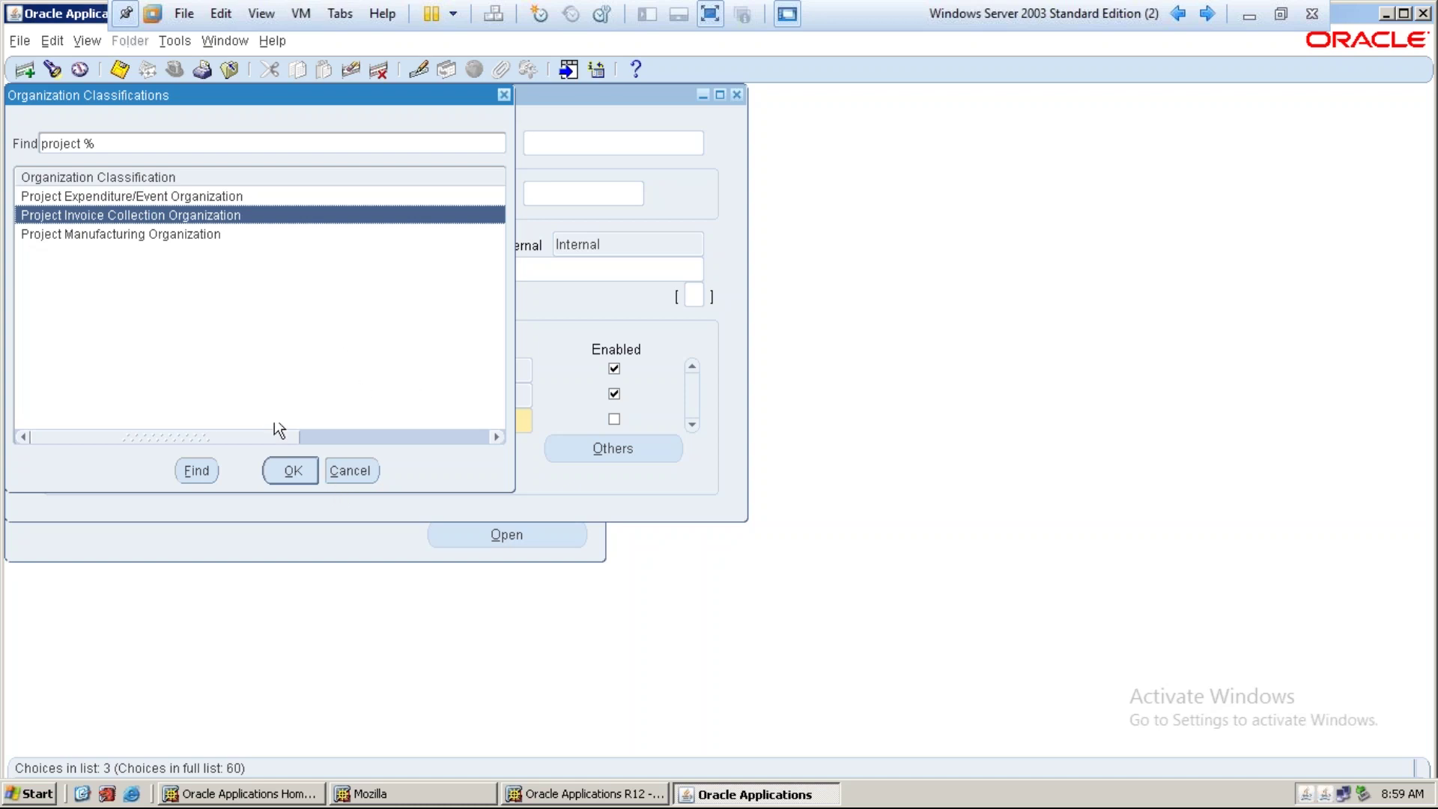
pyautogui.click(189, 197)
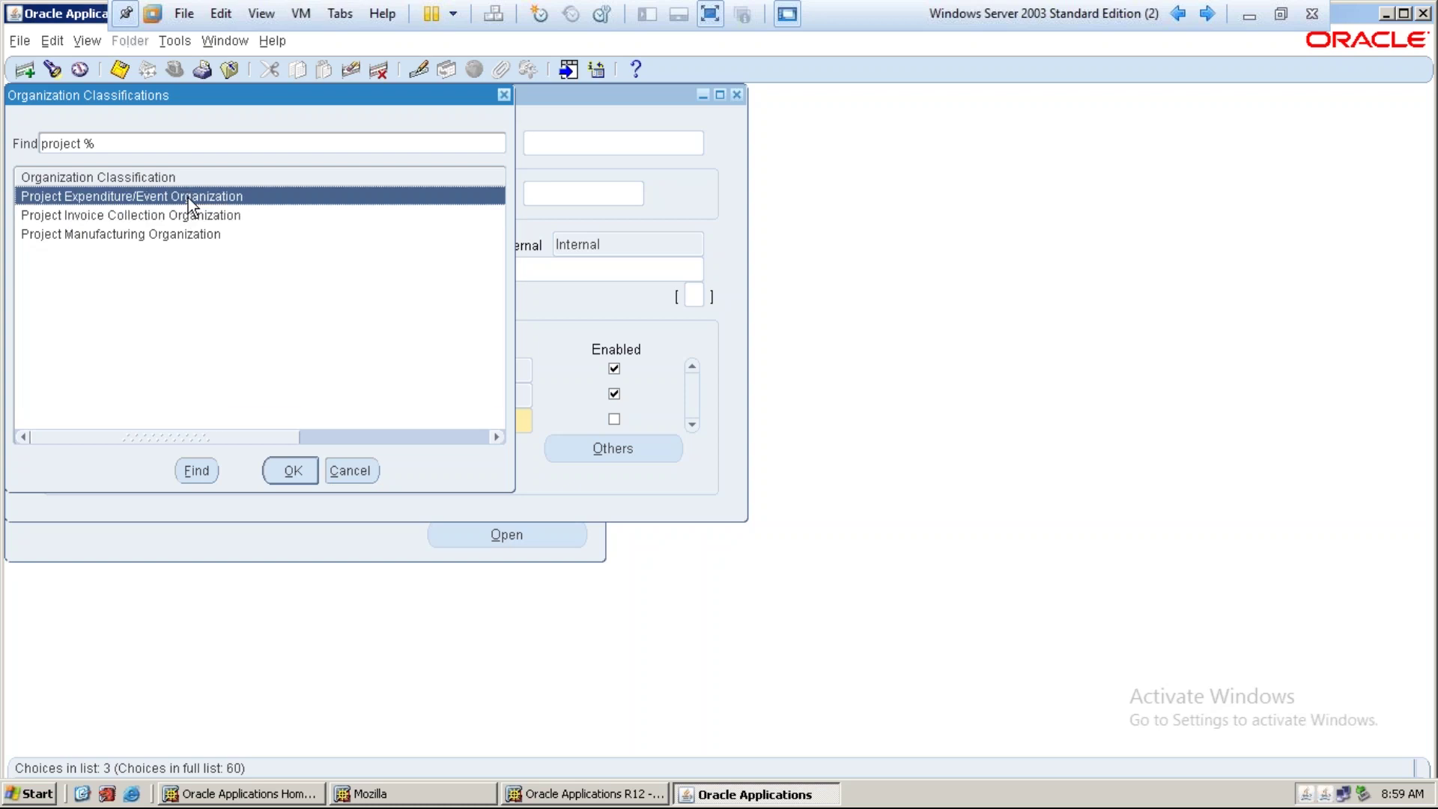
pyautogui.click(290, 472)
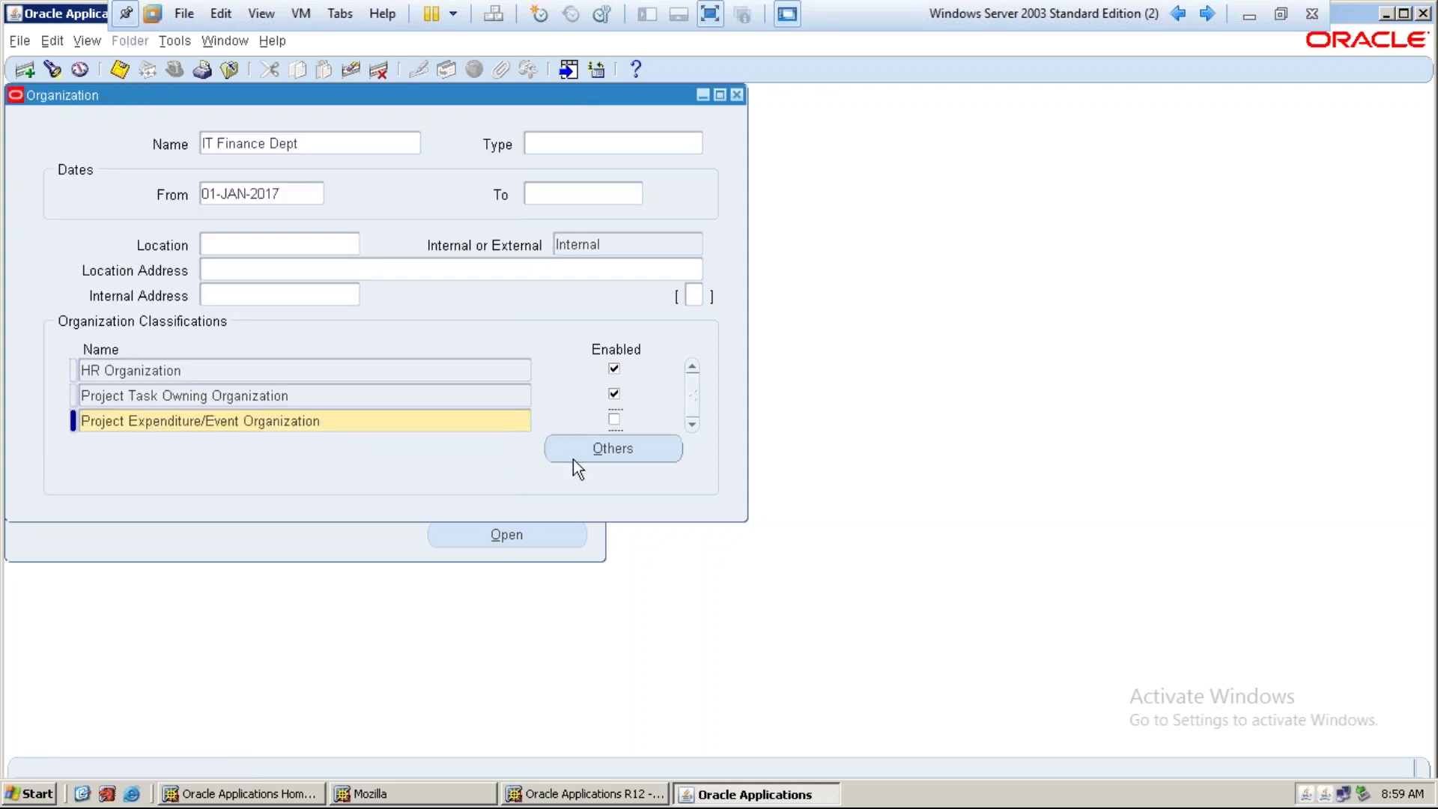
# Enable the Project Expenditure/Event Organization classification and save the organization
pyautogui.click(616, 418)
pyautogui.hotkey('ctrl', 's')
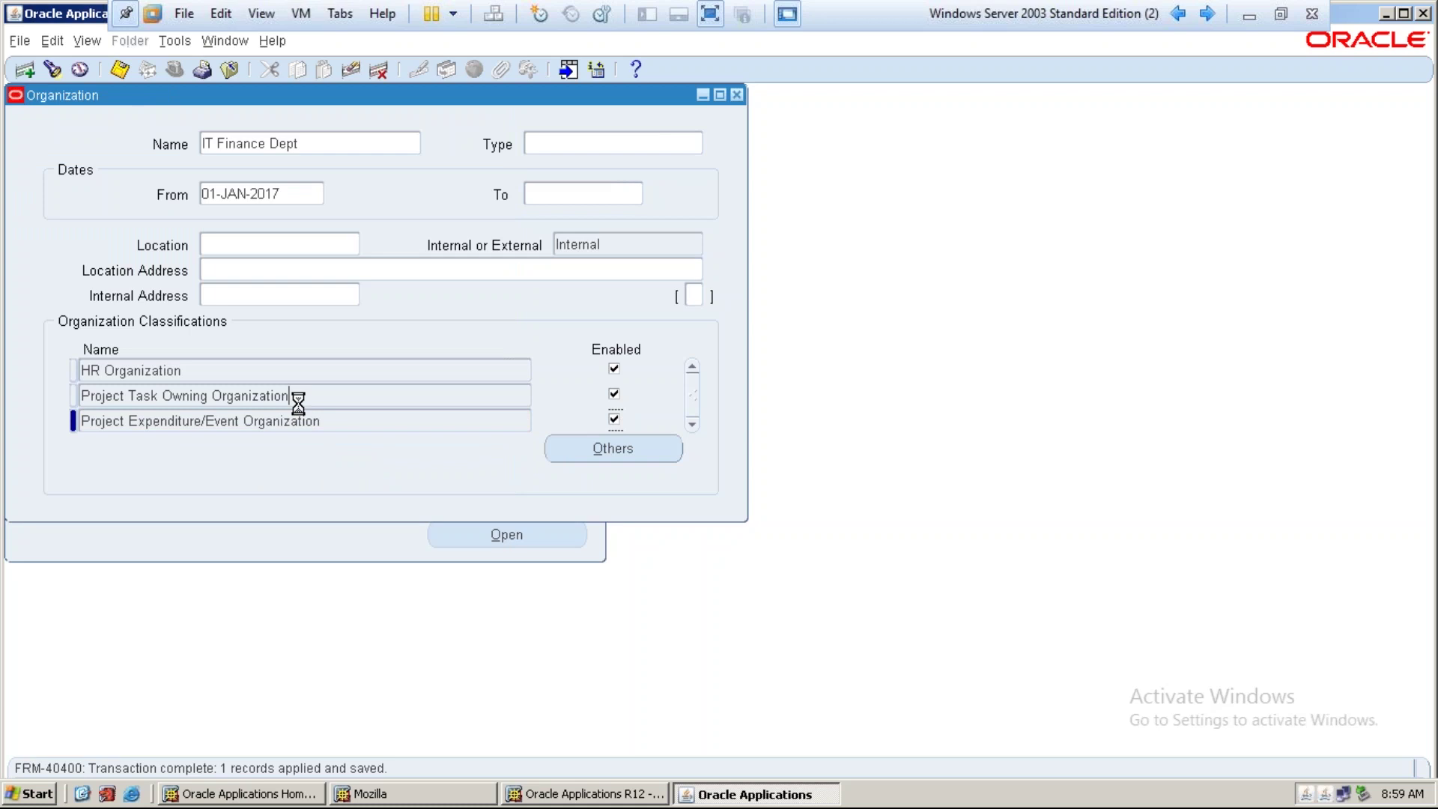
pyautogui.click(297, 402)
pyautogui.click(315, 420)
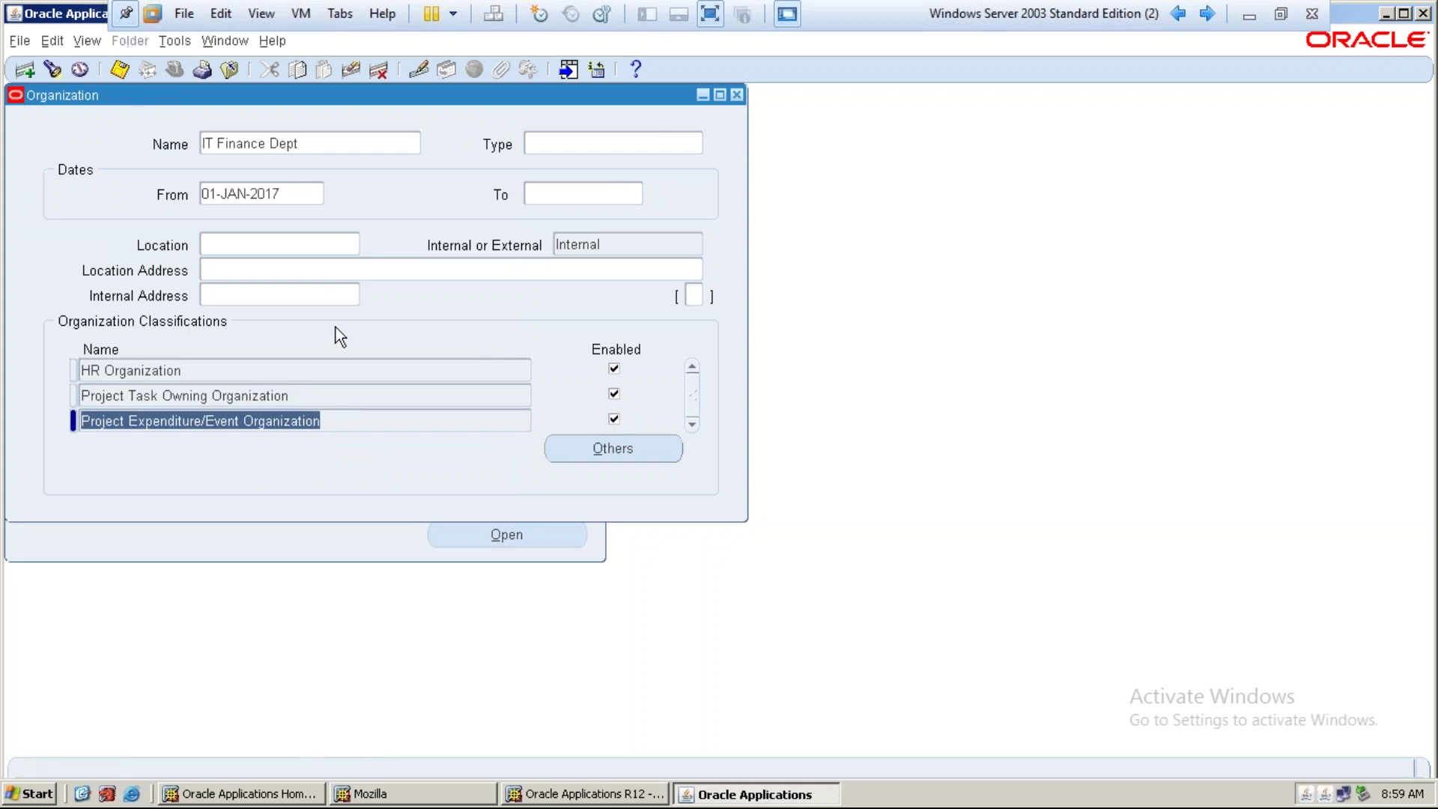
pyautogui.click(312, 142)
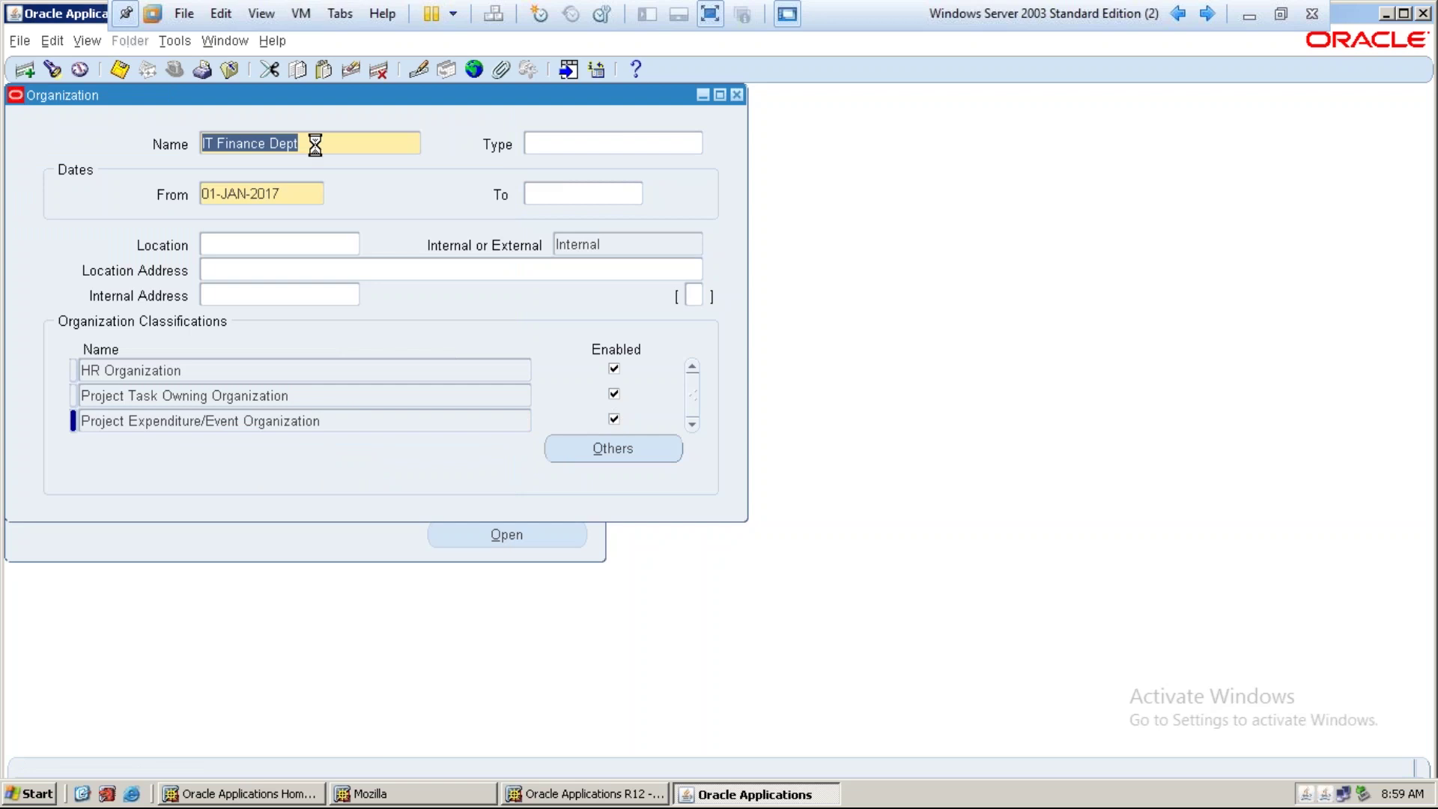
# Create the organization IT Admin Dept from 01-JAN-2017 and save it
pyautogui.write('IT ')
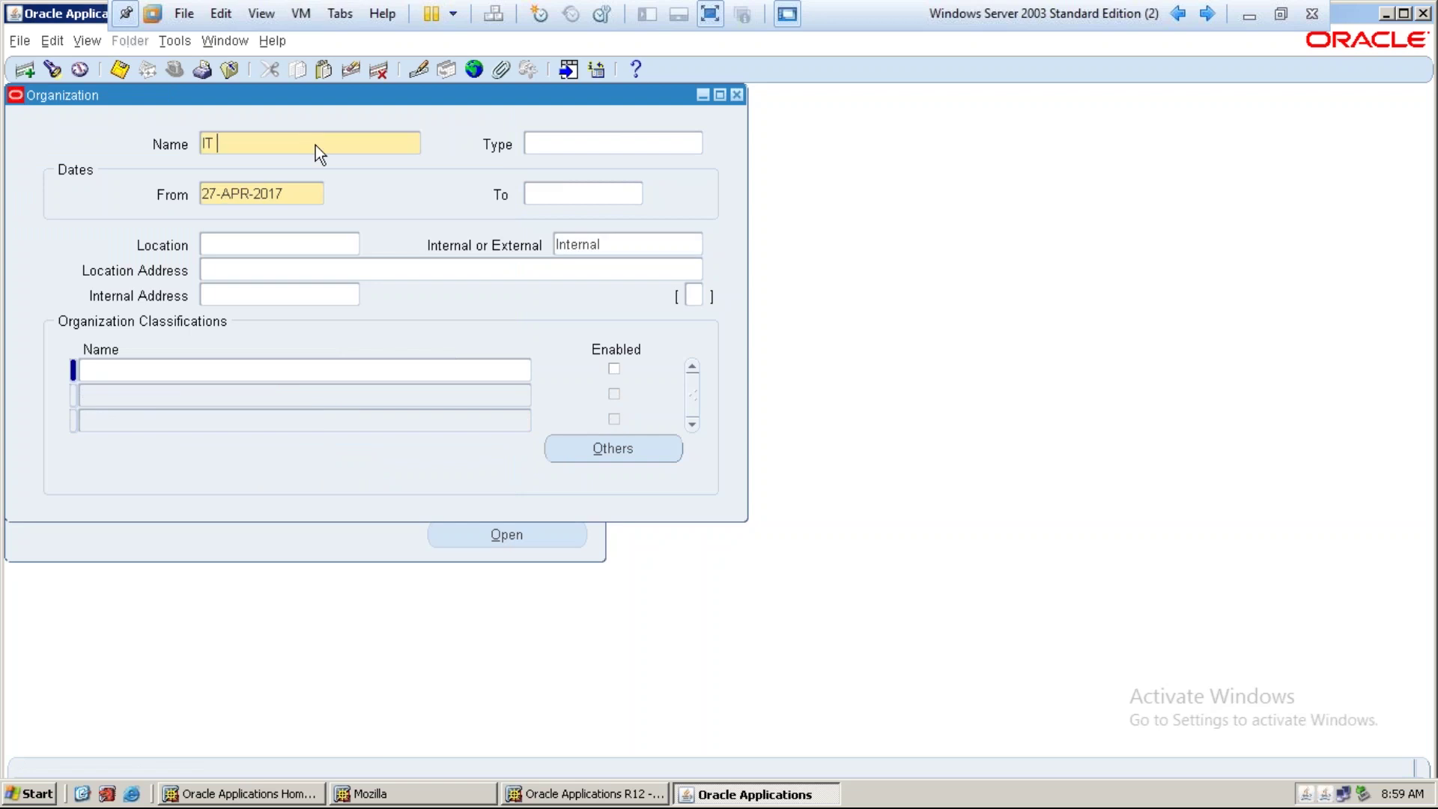
pyautogui.write('Admin Dept')
pyautogui.press('Tab')
pyautogui.write('01-JAN')
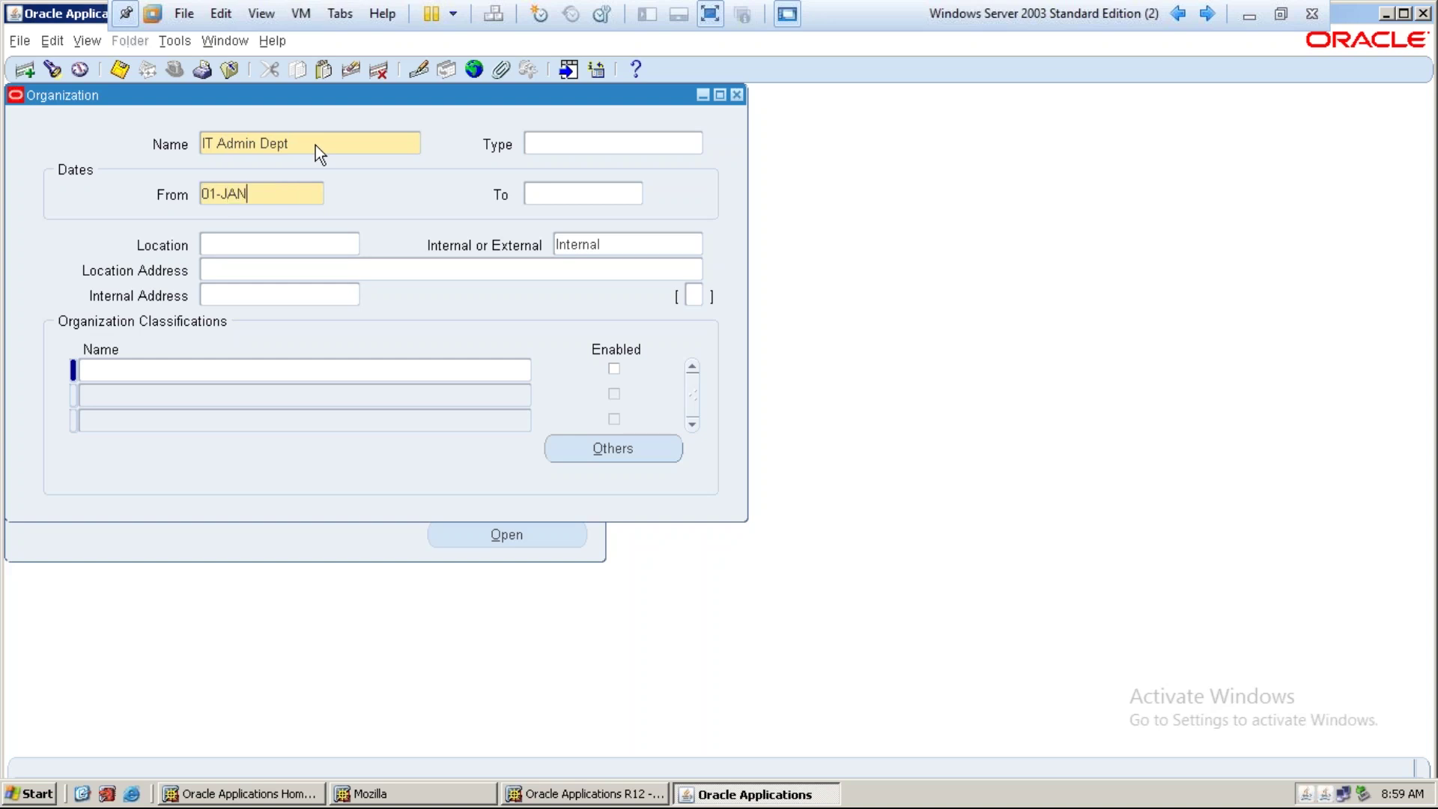
pyautogui.write('-2017')
pyautogui.press('Tab')
pyautogui.hotkey('ctrl', 's')
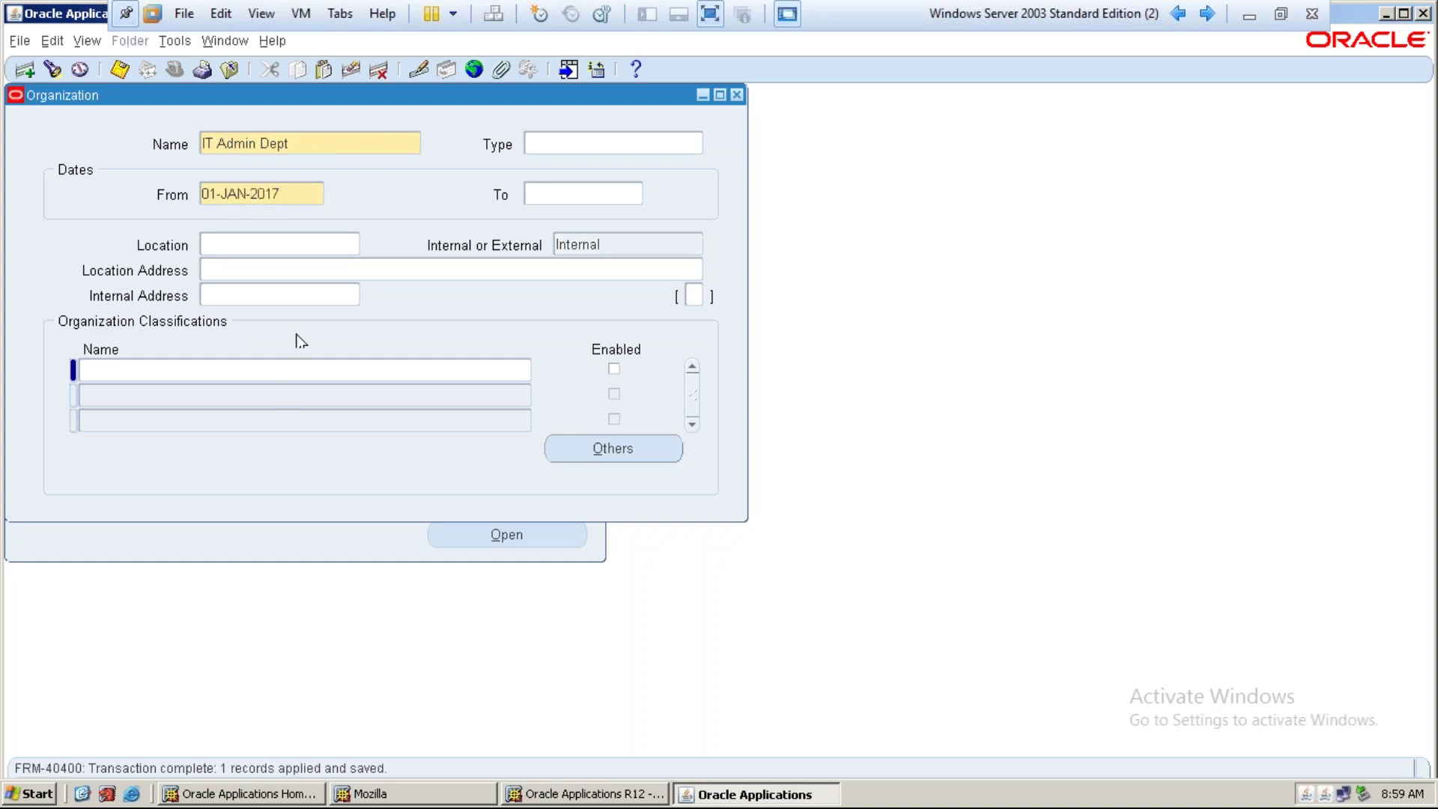
# Add an enabled HR Organization classification and save
pyautogui.click(288, 372)
pyautogui.write('HR')
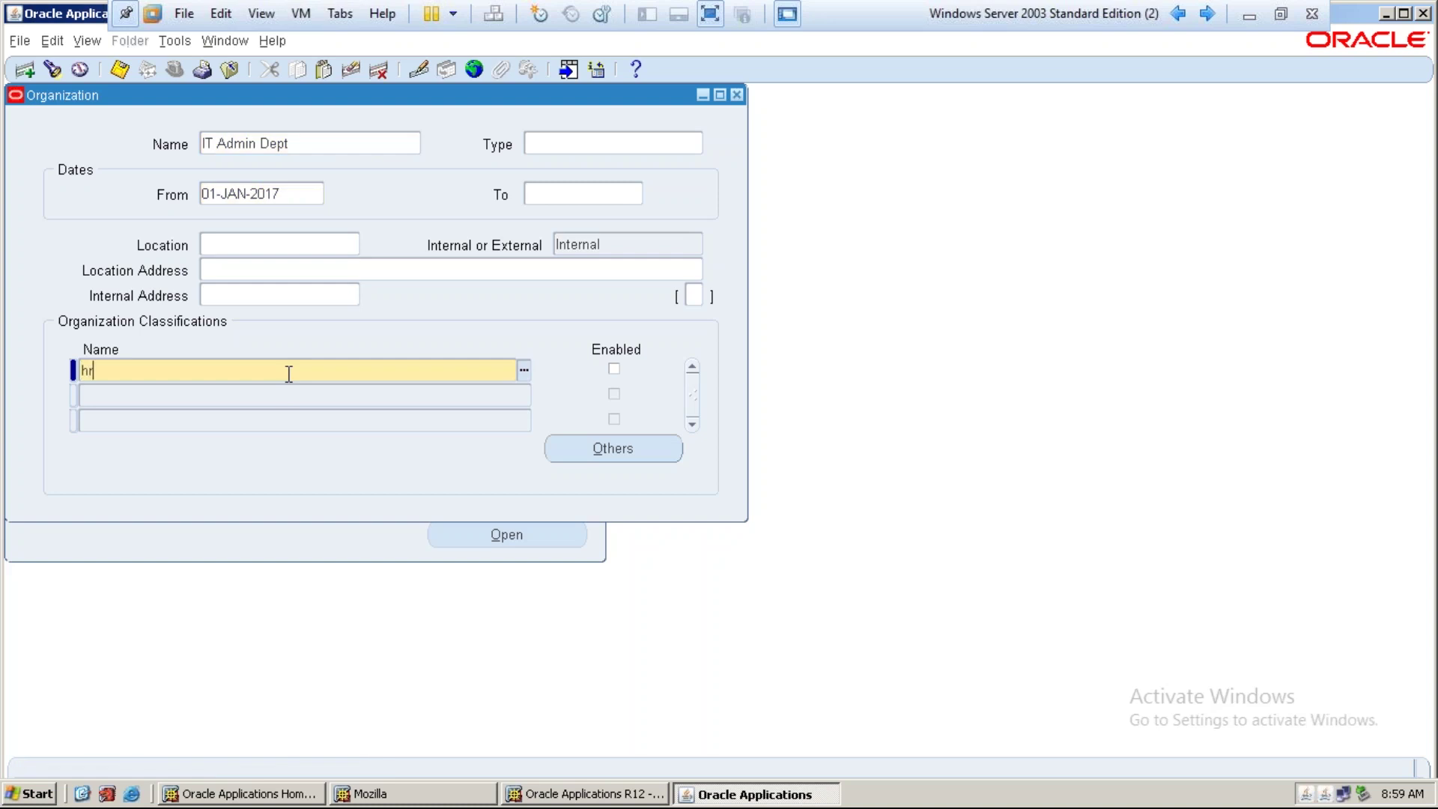
pyautogui.press('Tab')
pyautogui.press('space')
pyautogui.hotkey('ctrl', 's')
pyautogui.press('Tab')
# Add enabled Project Task Owning and Project Expenditure/Event Organization classifications and save
pyautogui.write('proj')
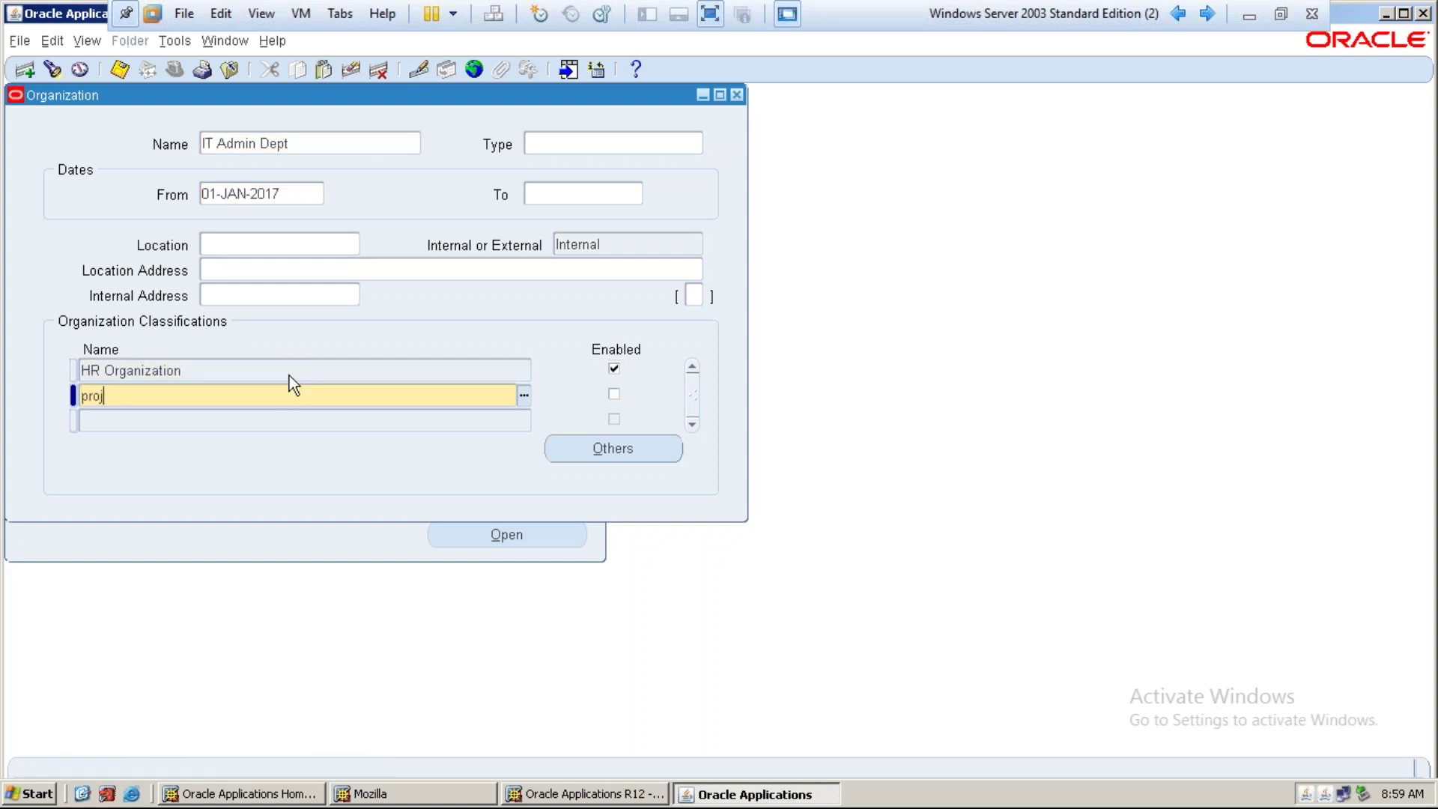
pyautogui.write('ect tas')
pyautogui.press('Tab')
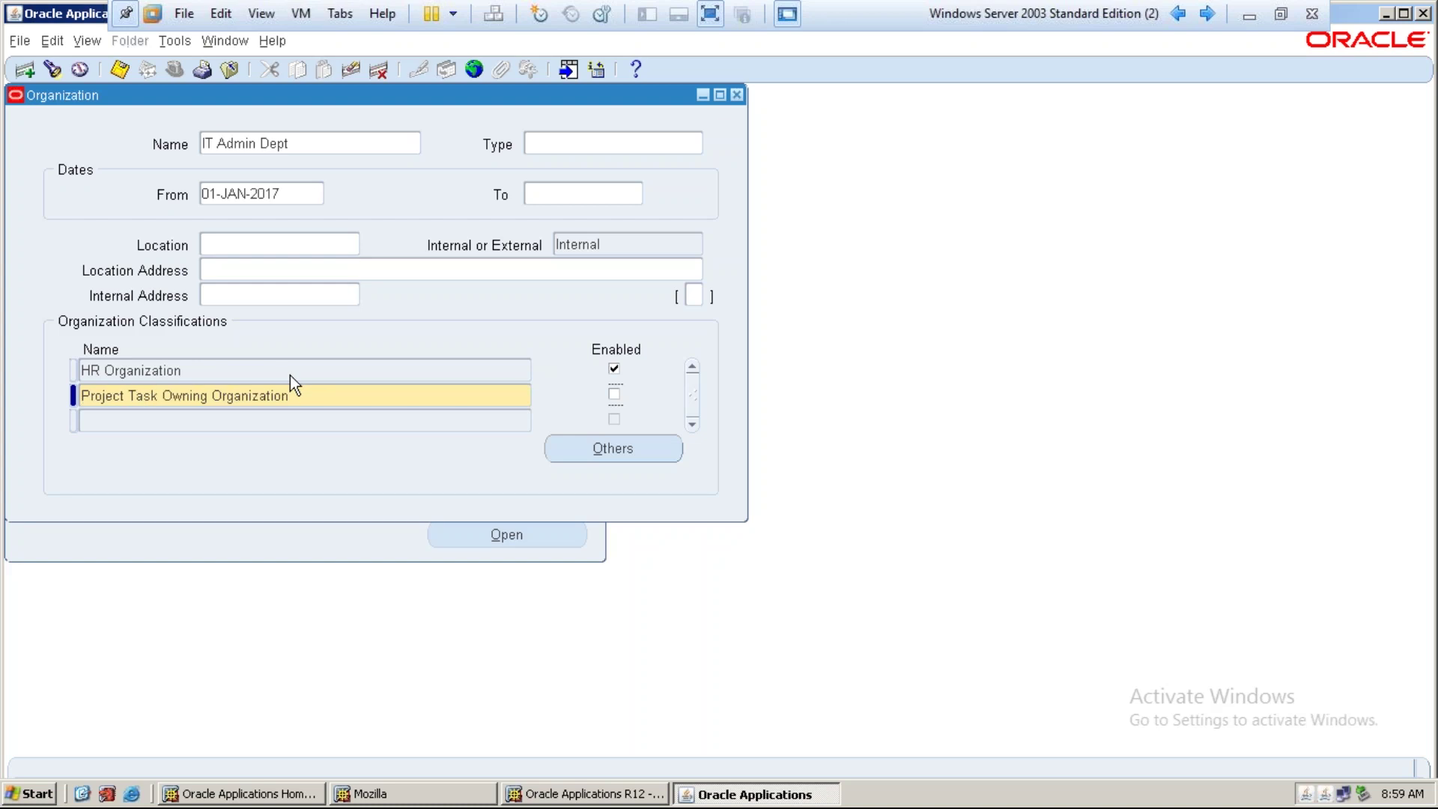
pyautogui.press('Tab')
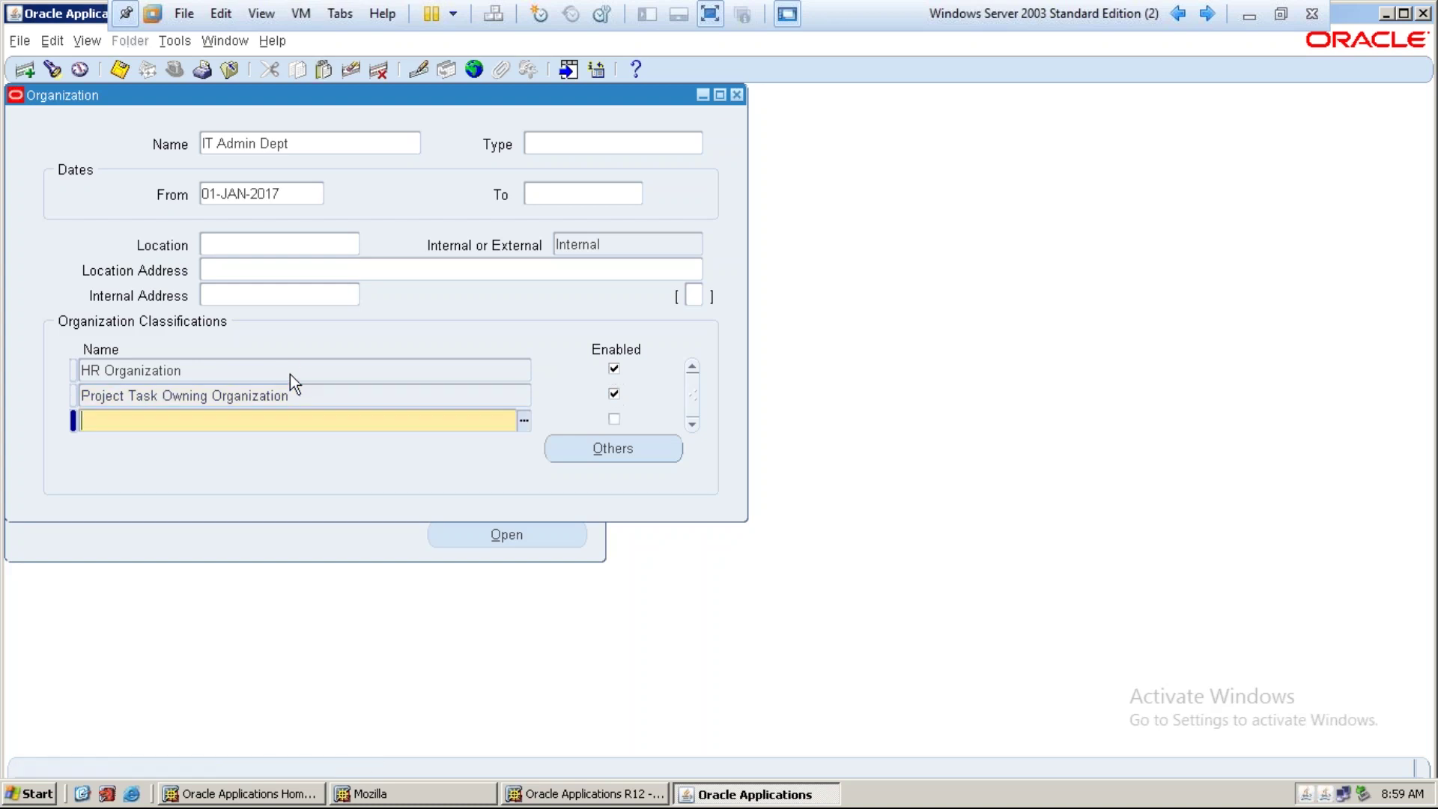
pyautogui.write('proect even')
pyautogui.press('Tab')
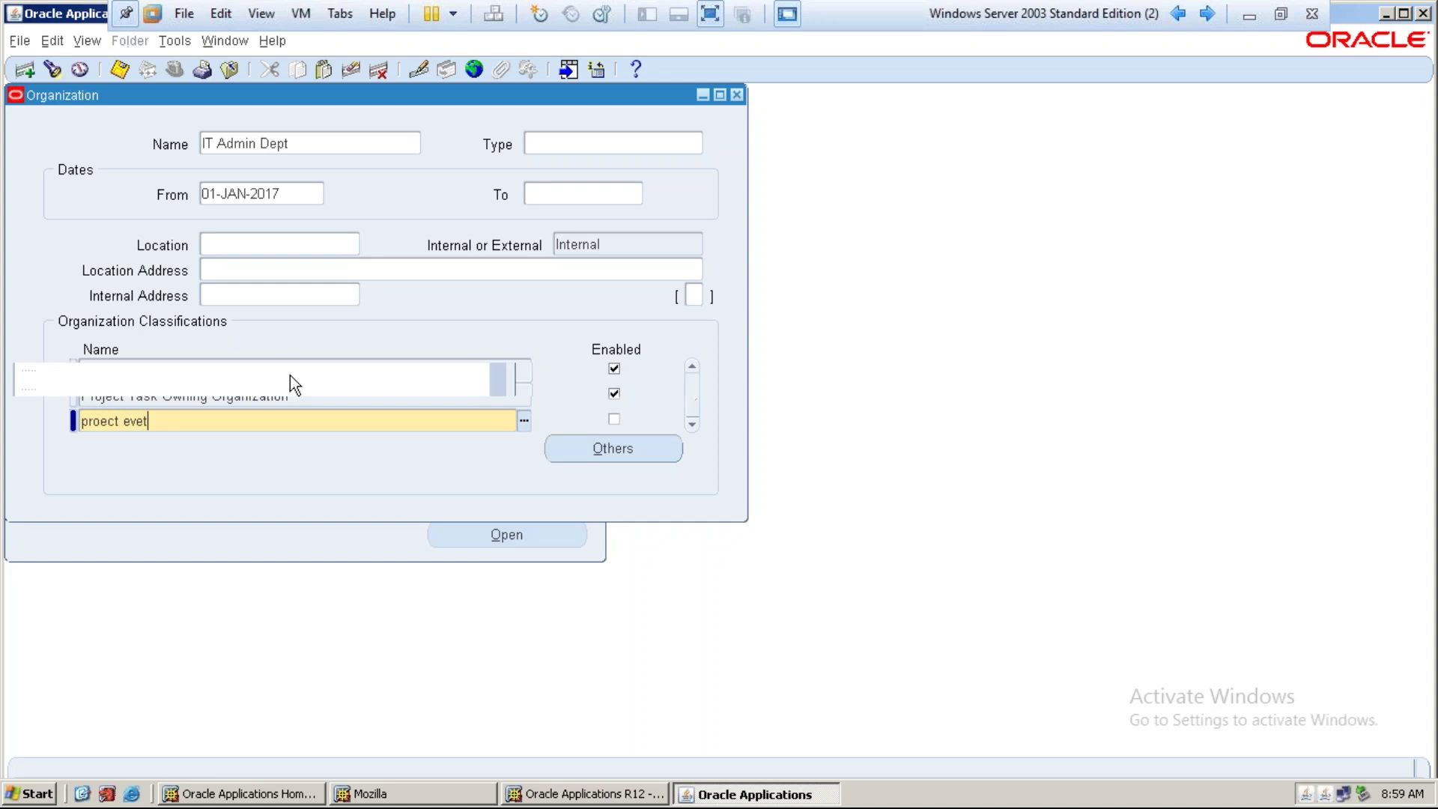
pyautogui.write('pro%')
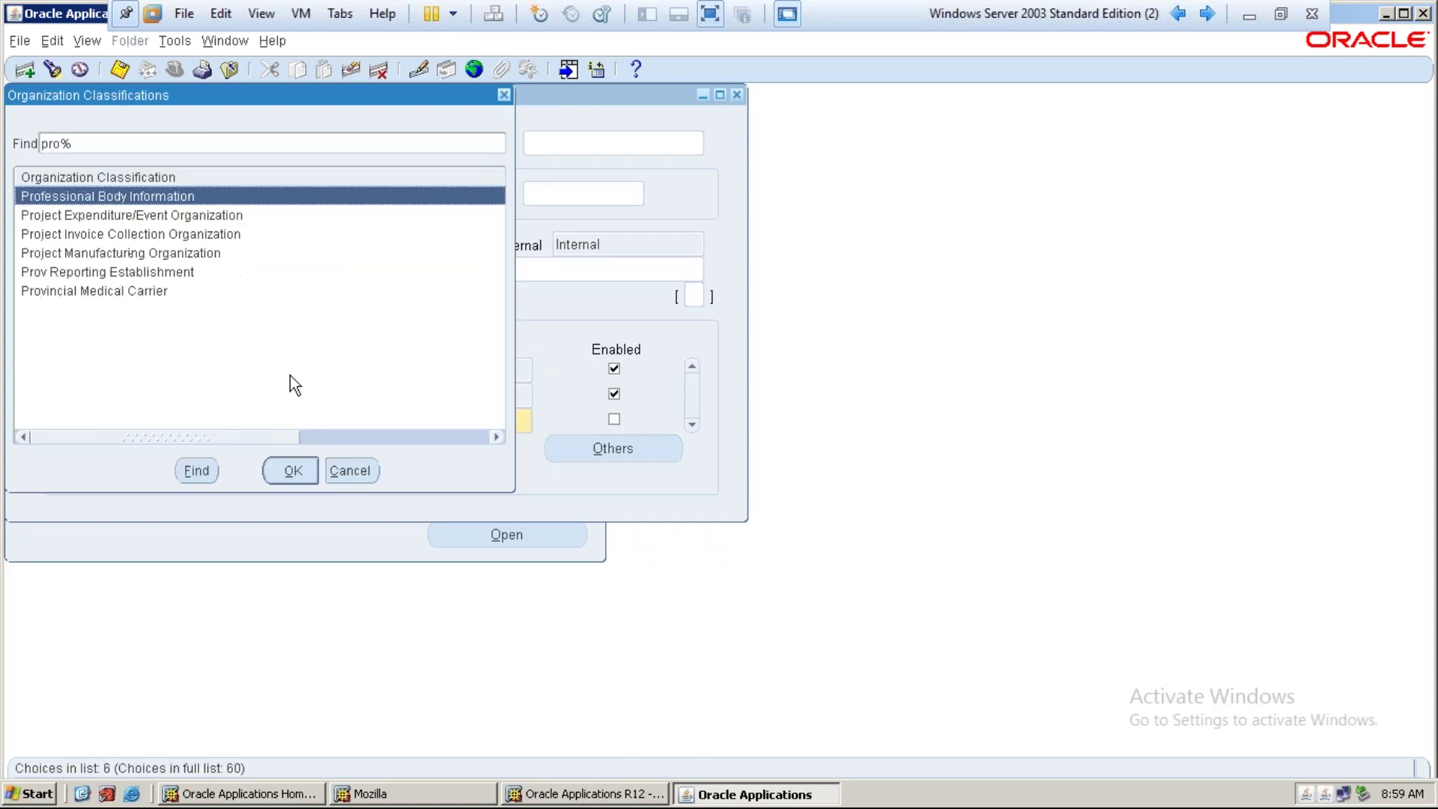
pyautogui.press('Down')
pyautogui.press('Return')
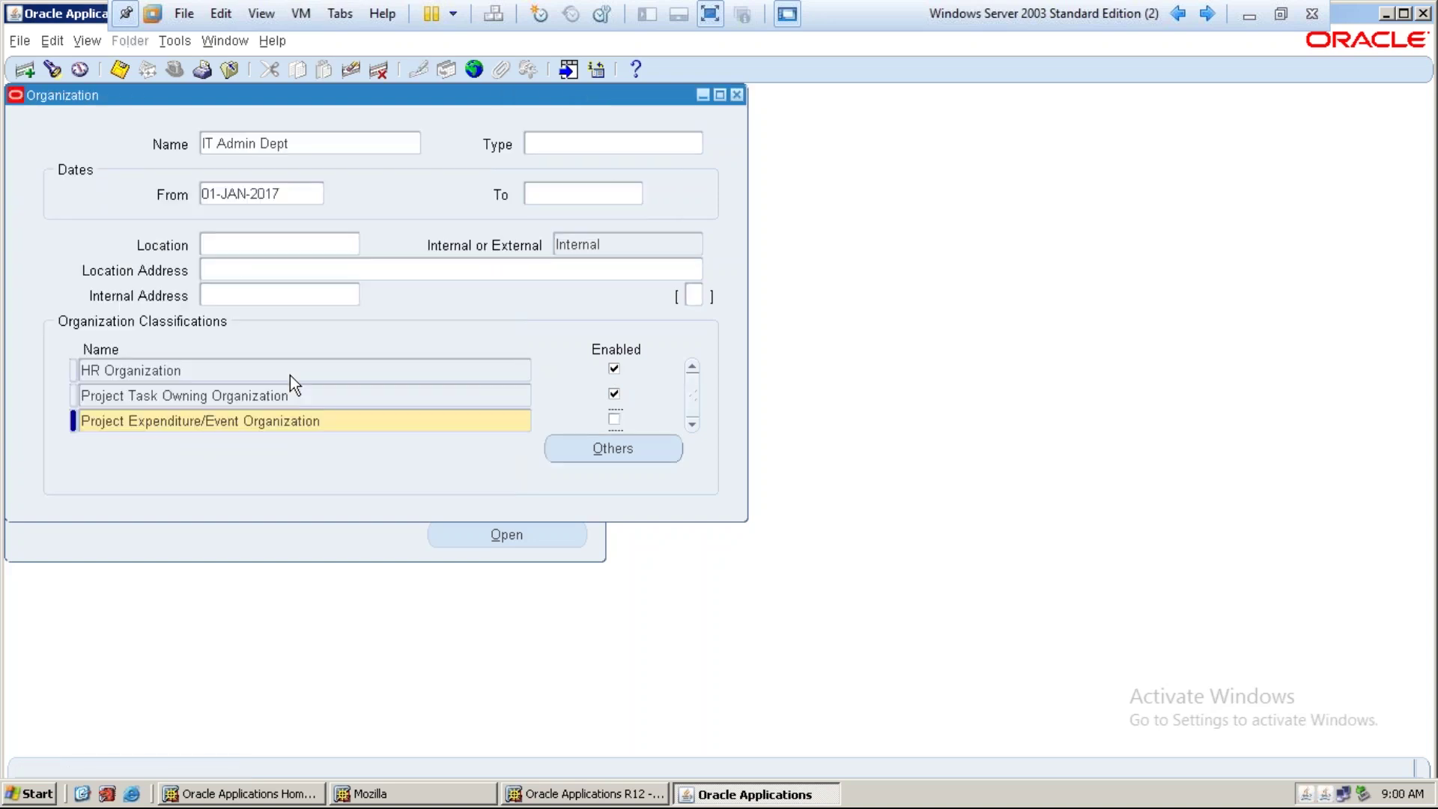
pyautogui.hotkey('ctrl', 's')
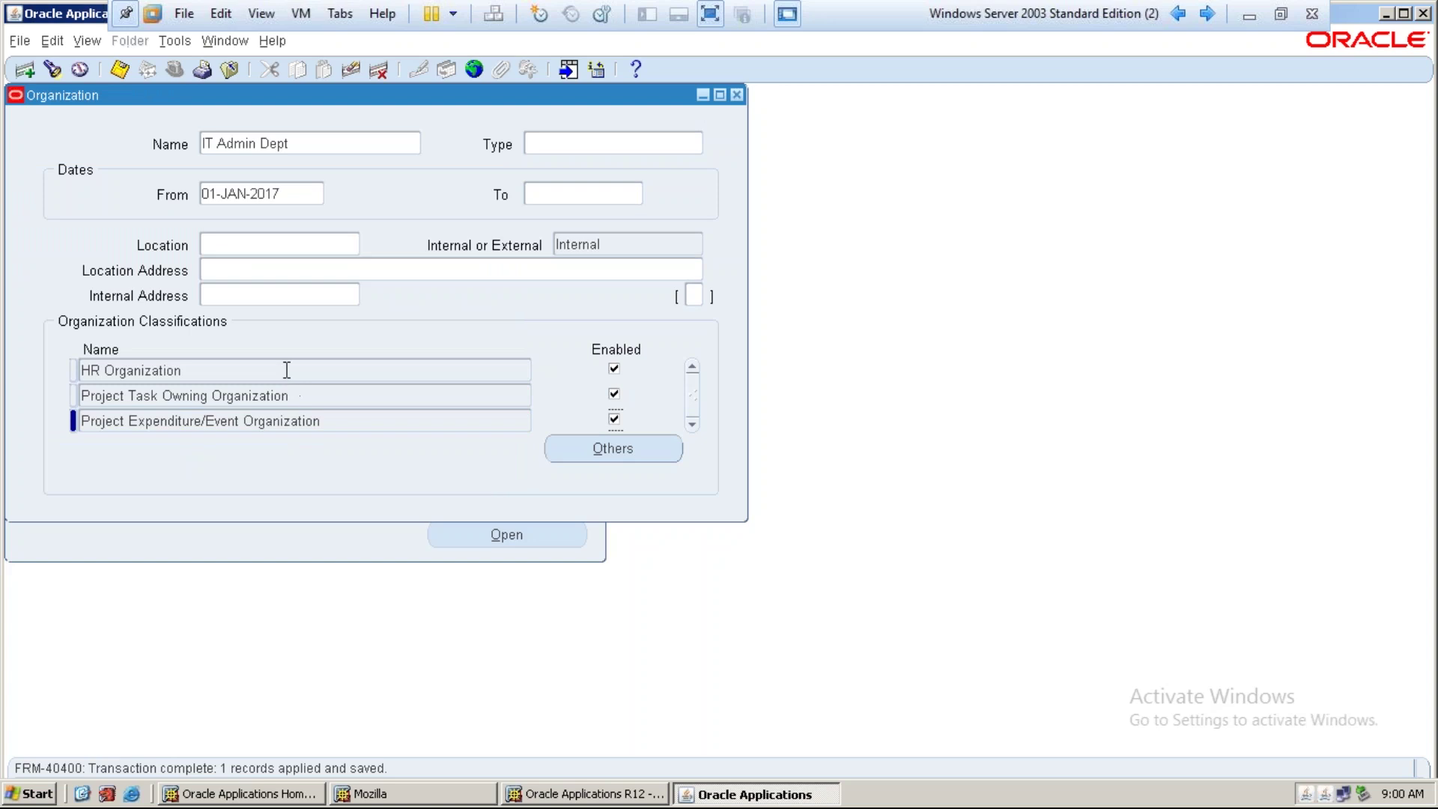
pyautogui.click(309, 143)
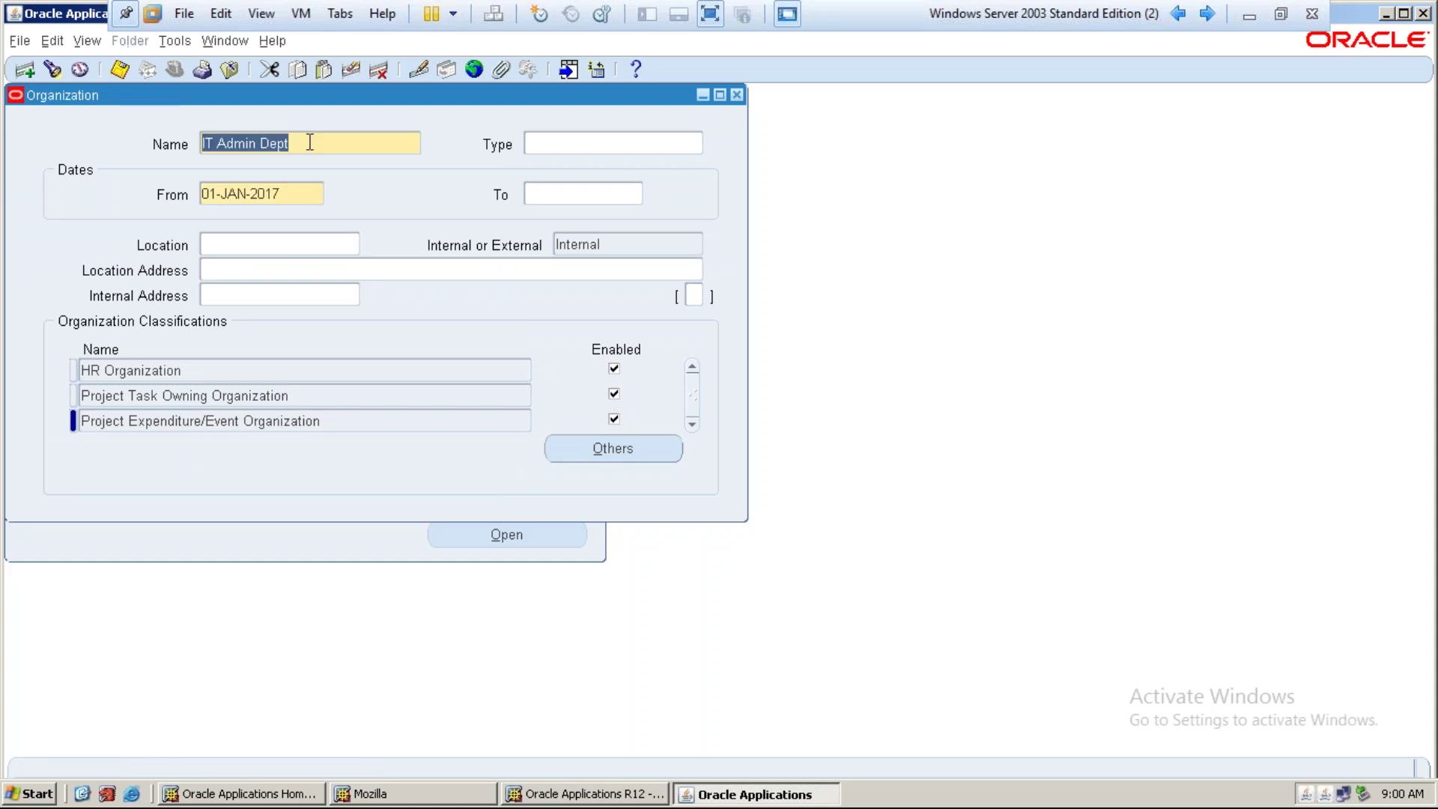
# Create a new organization IT Purchase Dept from 01-JAN-2017 and save it
pyautogui.click(37, 75)
pyautogui.write('IT ')
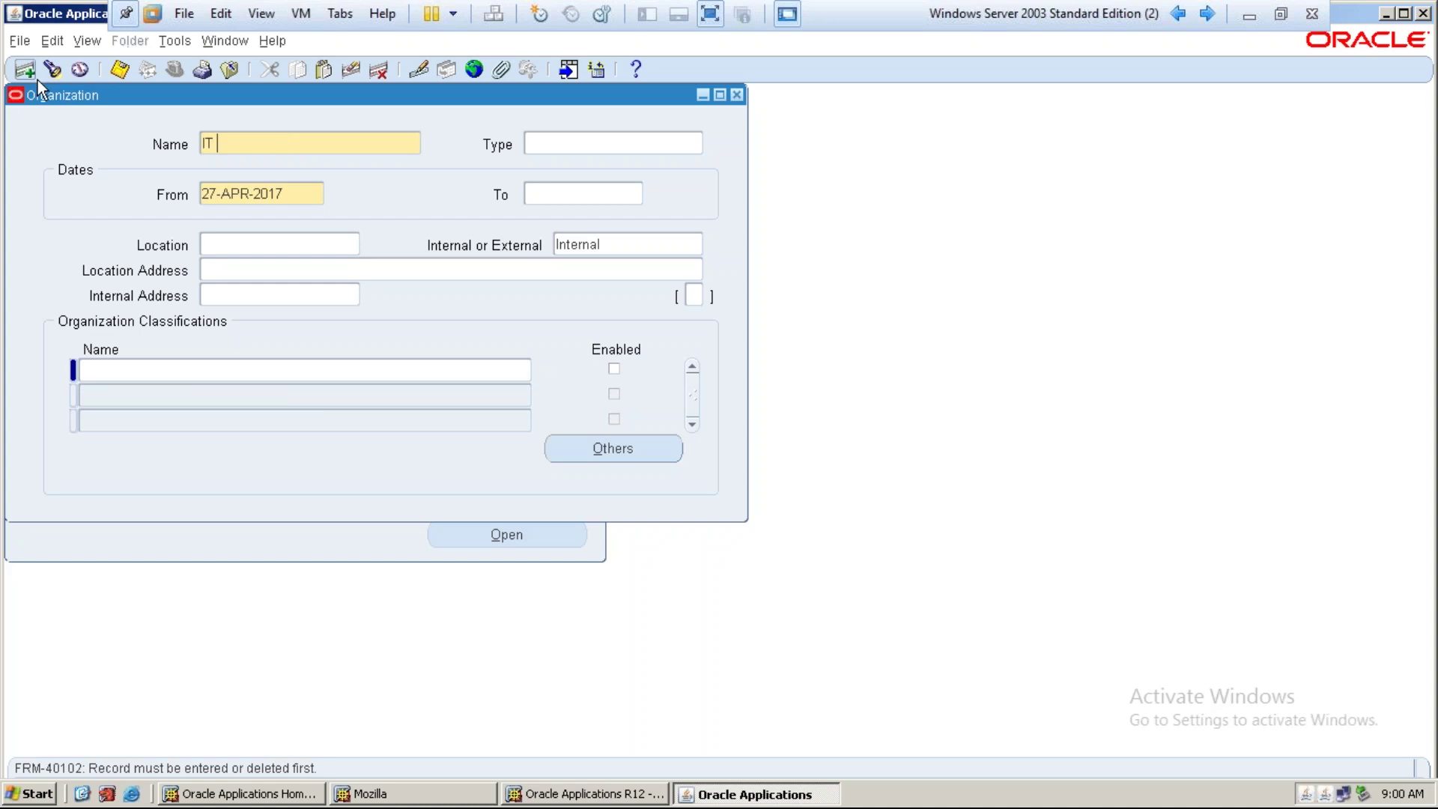
pyautogui.write('Purs')
pyautogui.press('BackSpace')
pyautogui.write('chase Dept')
pyautogui.press('Tab')
pyautogui.press('Tab')
pyautogui.write('01-JAN-2017')
pyautogui.press('Tab')
pyautogui.hotkey('ctrl', 's')
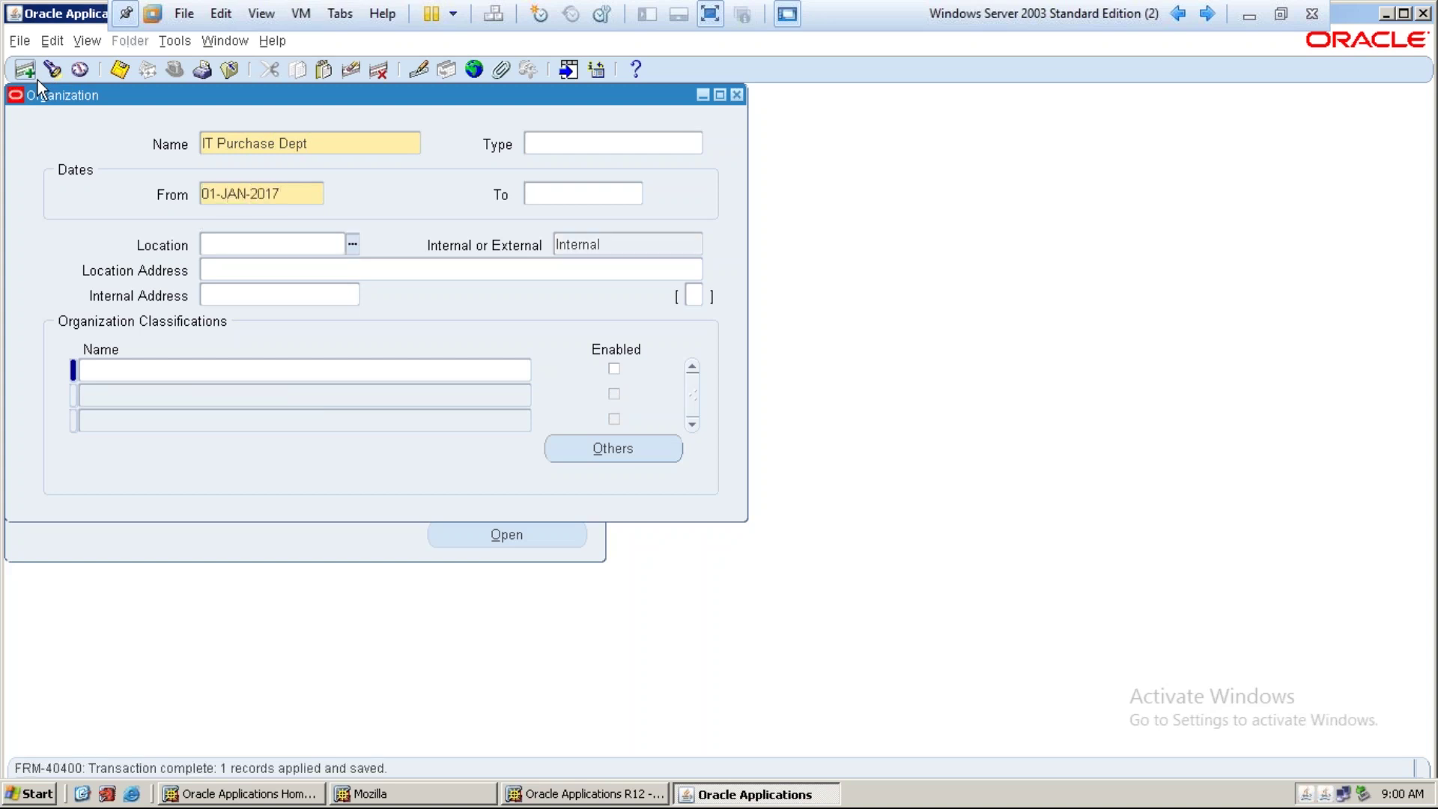
# Add enabled HR Organization and Project Task Owning Organization classifications, saving each
pyautogui.click(109, 371)
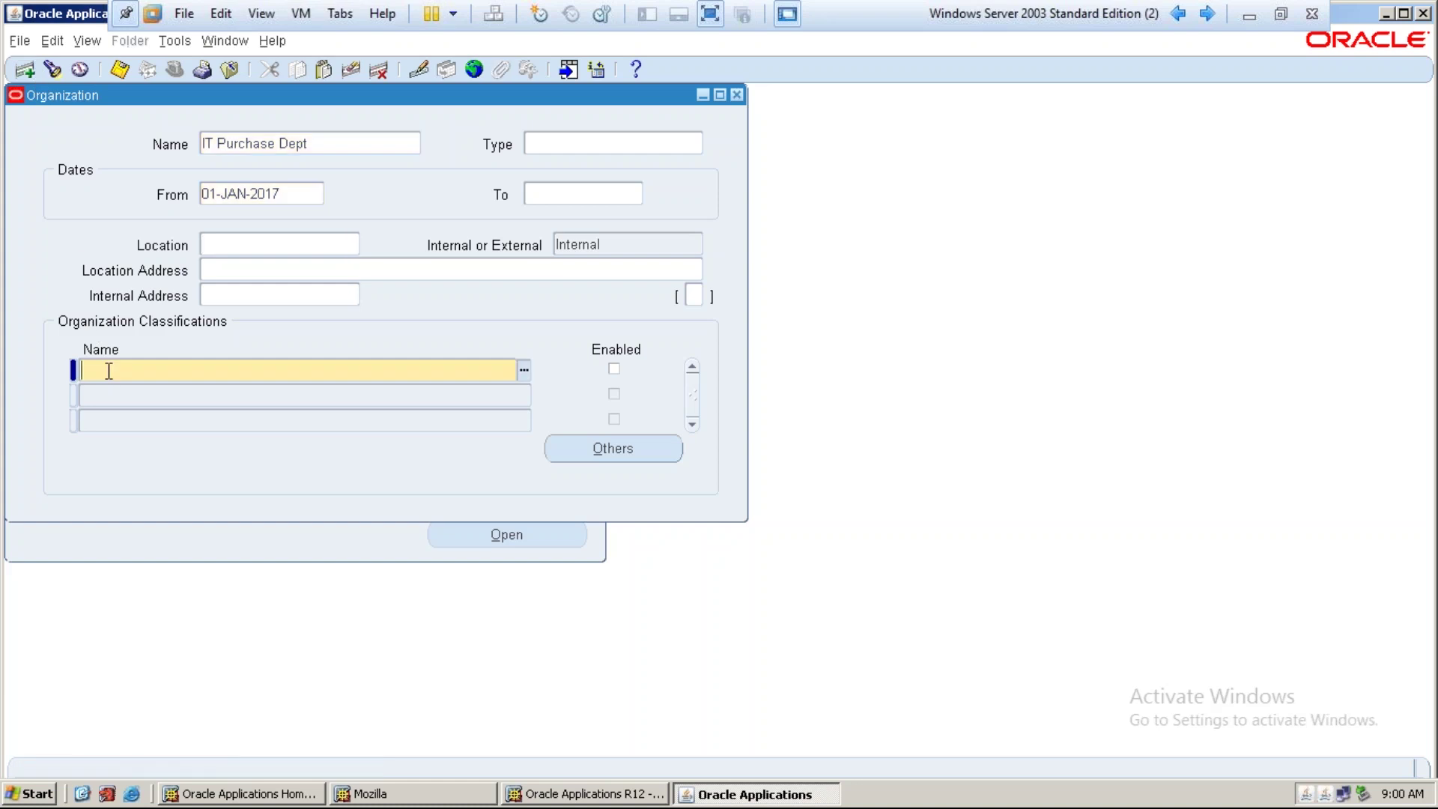
pyautogui.write('HR')
pyautogui.press('Tab')
pyautogui.hotkey('ctrl', 's')
pyautogui.press('Down')
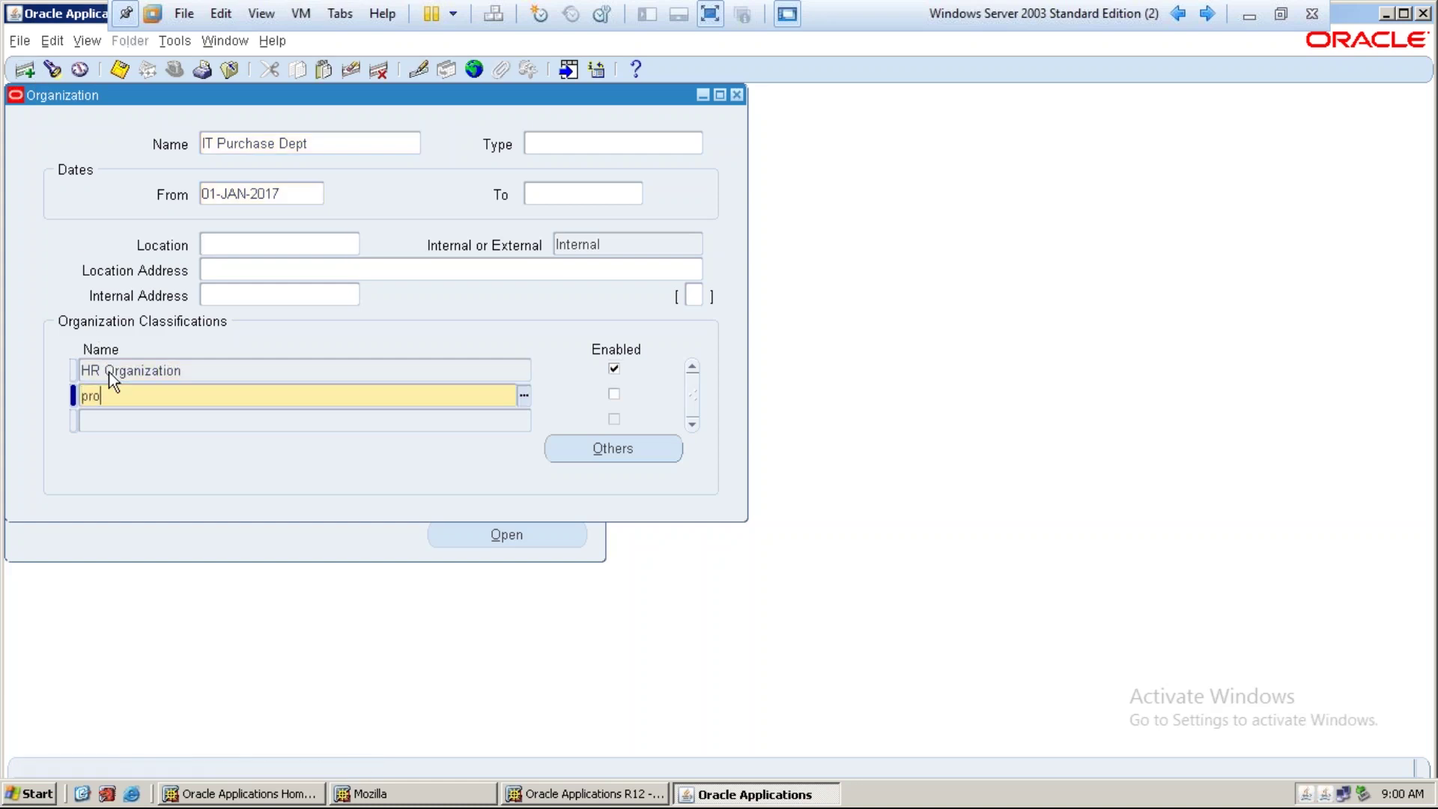
pyautogui.write('project ta')
pyautogui.press('Tab')
pyautogui.press('space')
pyautogui.hotkey('ctrl', 's')
# Add an enabled Project Expenditure/Event Organization third classification and save
pyautogui.press('Down')
pyautogui.write('project ex')
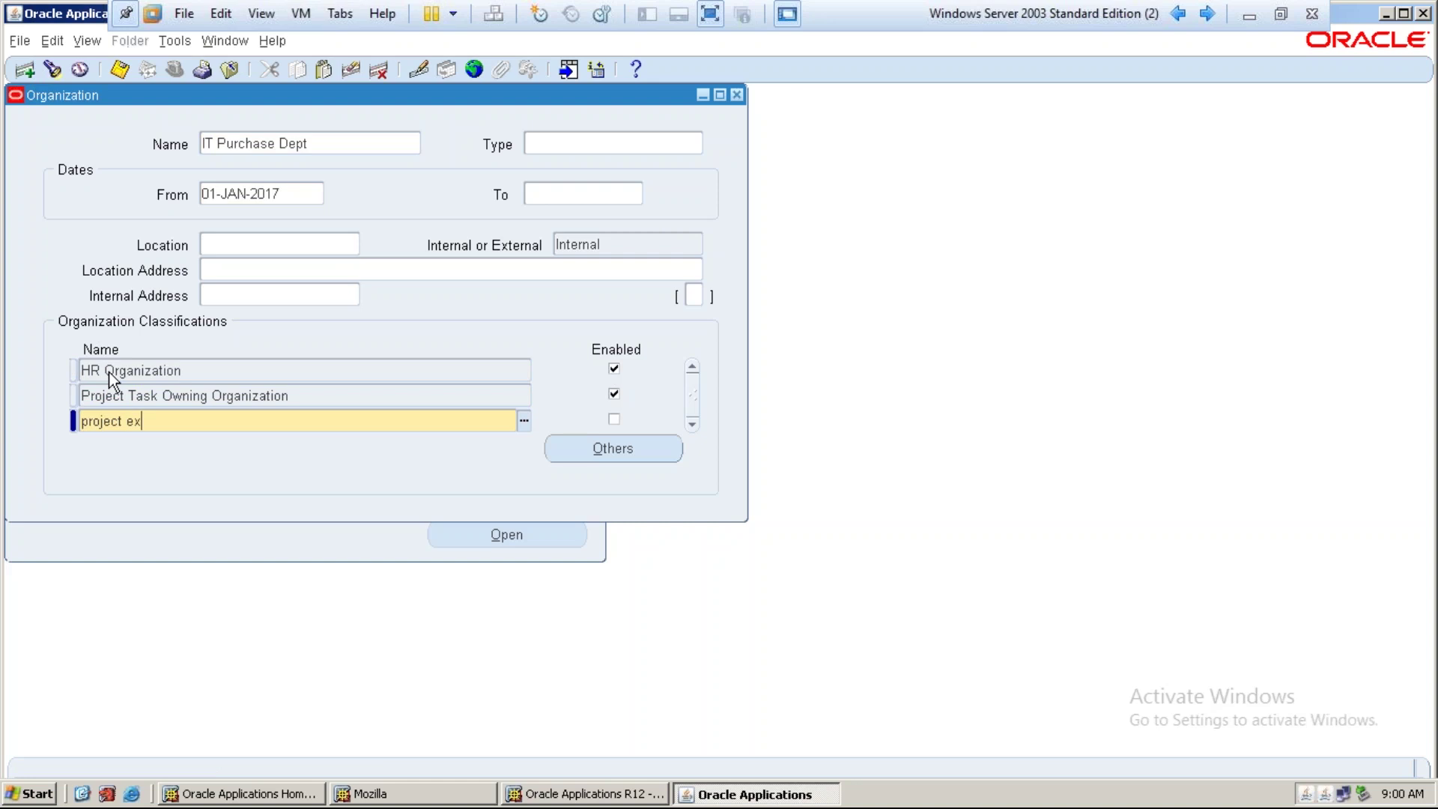
pyautogui.press('Tab')
pyautogui.press('space')
pyautogui.hotkey('ctrl', 's')
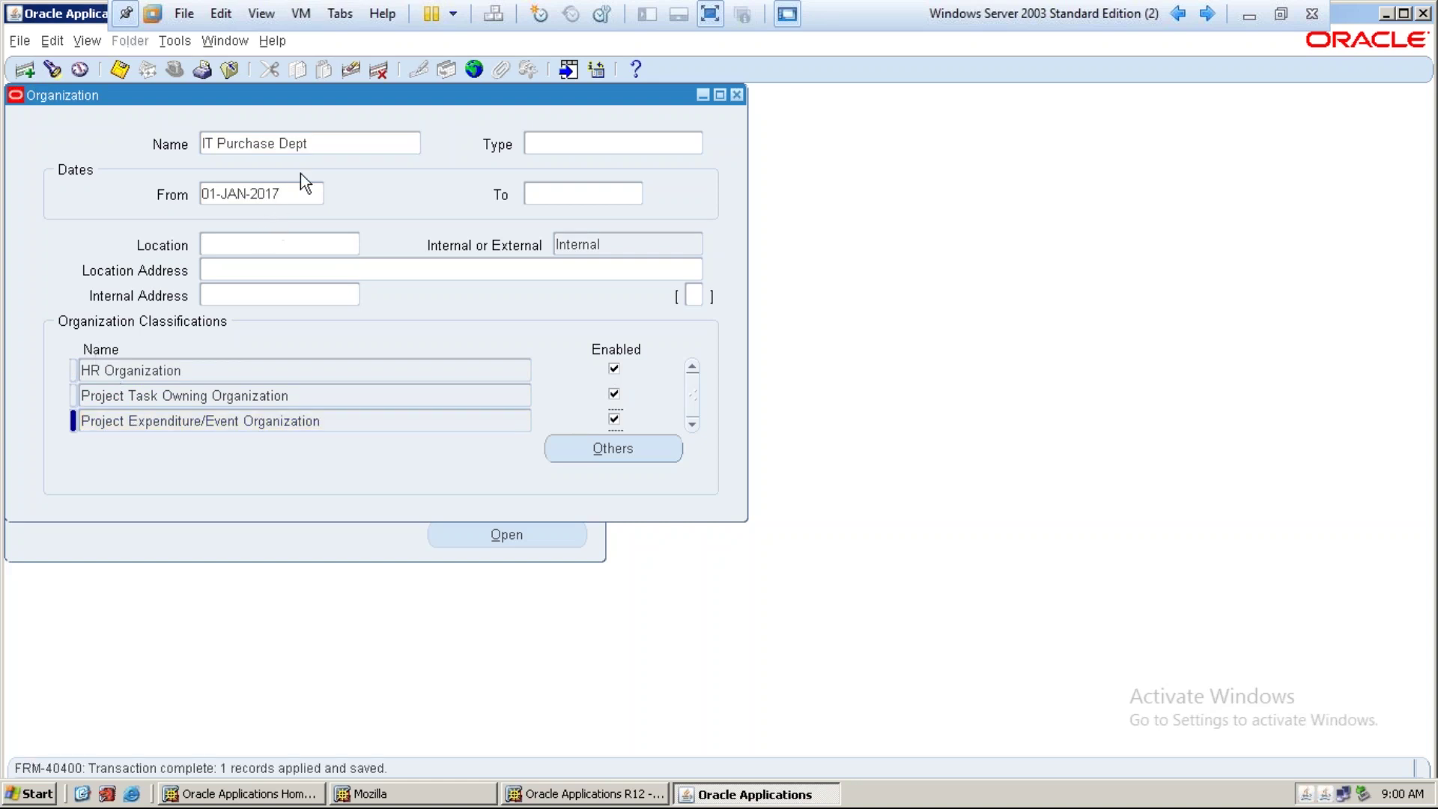
# Start a new organization record named IT Sales Dept
pyautogui.click(315, 152)
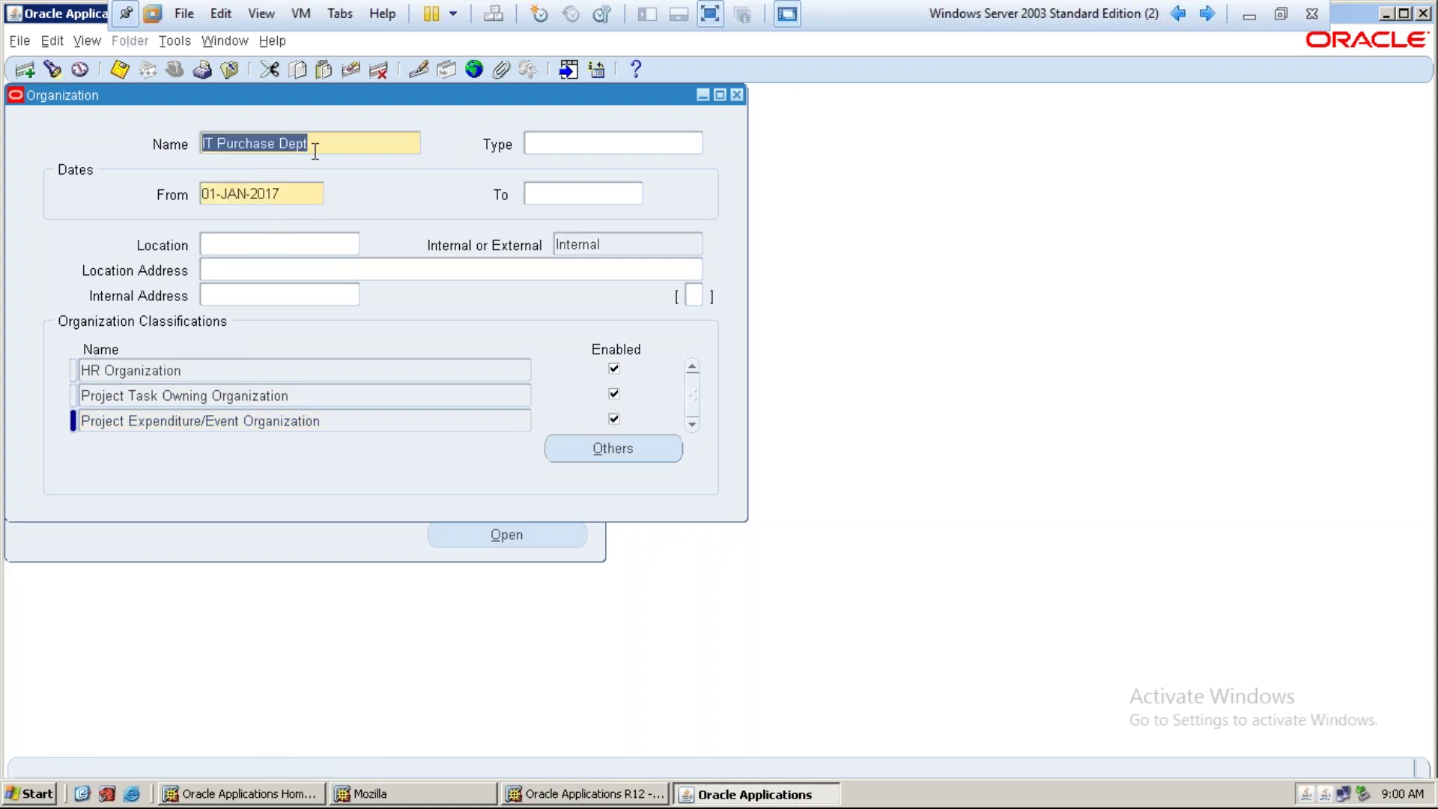
pyautogui.click(23, 74)
pyautogui.write('IT Sales Dept')
# Give IT Sales Dept the From date 01-JAN-2017 and save it
pyautogui.press('Tab')
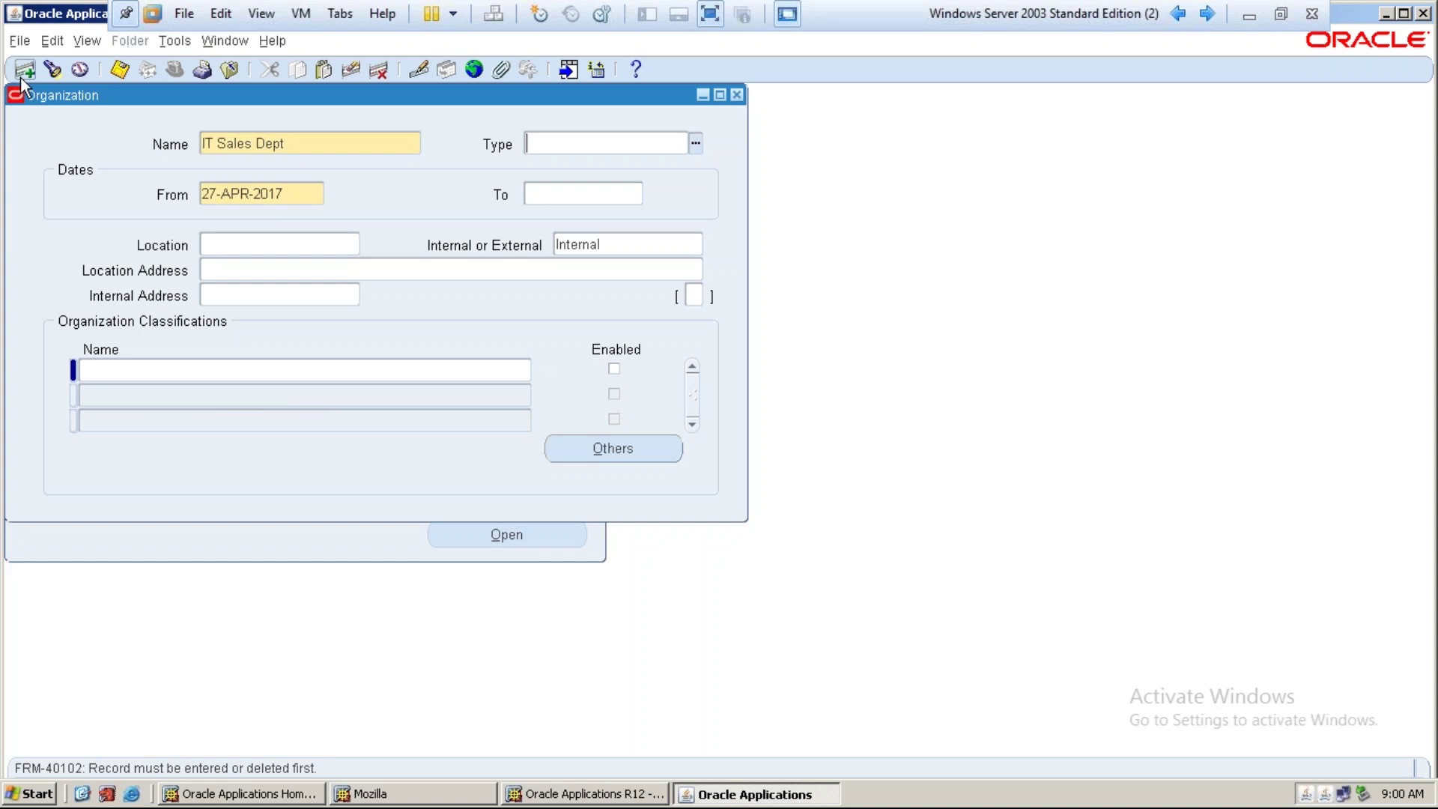
pyautogui.press('Tab')
pyautogui.write('01-JAN-2017')
pyautogui.press('Tab')
pyautogui.click(21, 75)
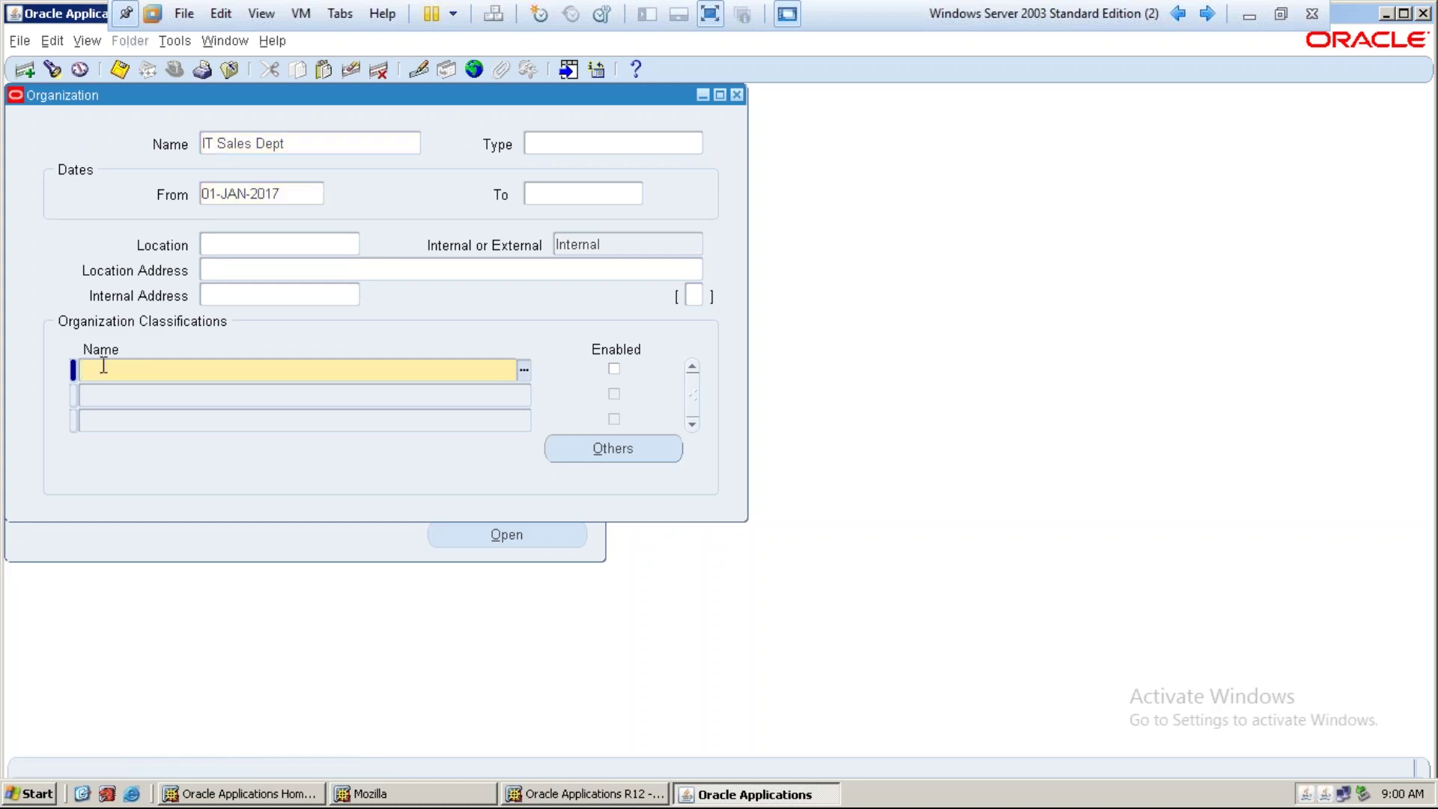
# Add enabled HR Organization and Project Task Owning Organization classifications and save
pyautogui.write('HR')
pyautogui.press('Tab')
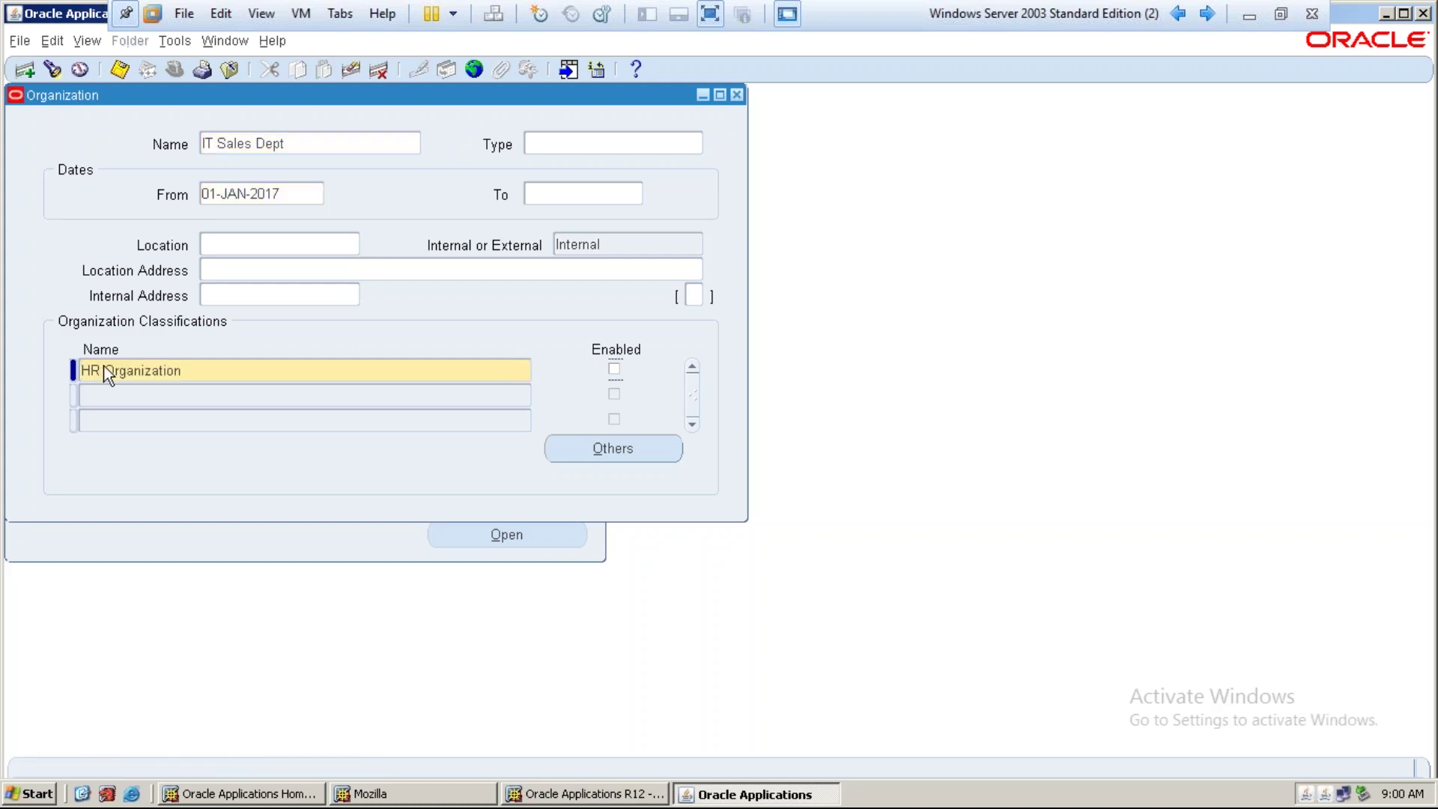
pyautogui.hotkey('ctrl', 's')
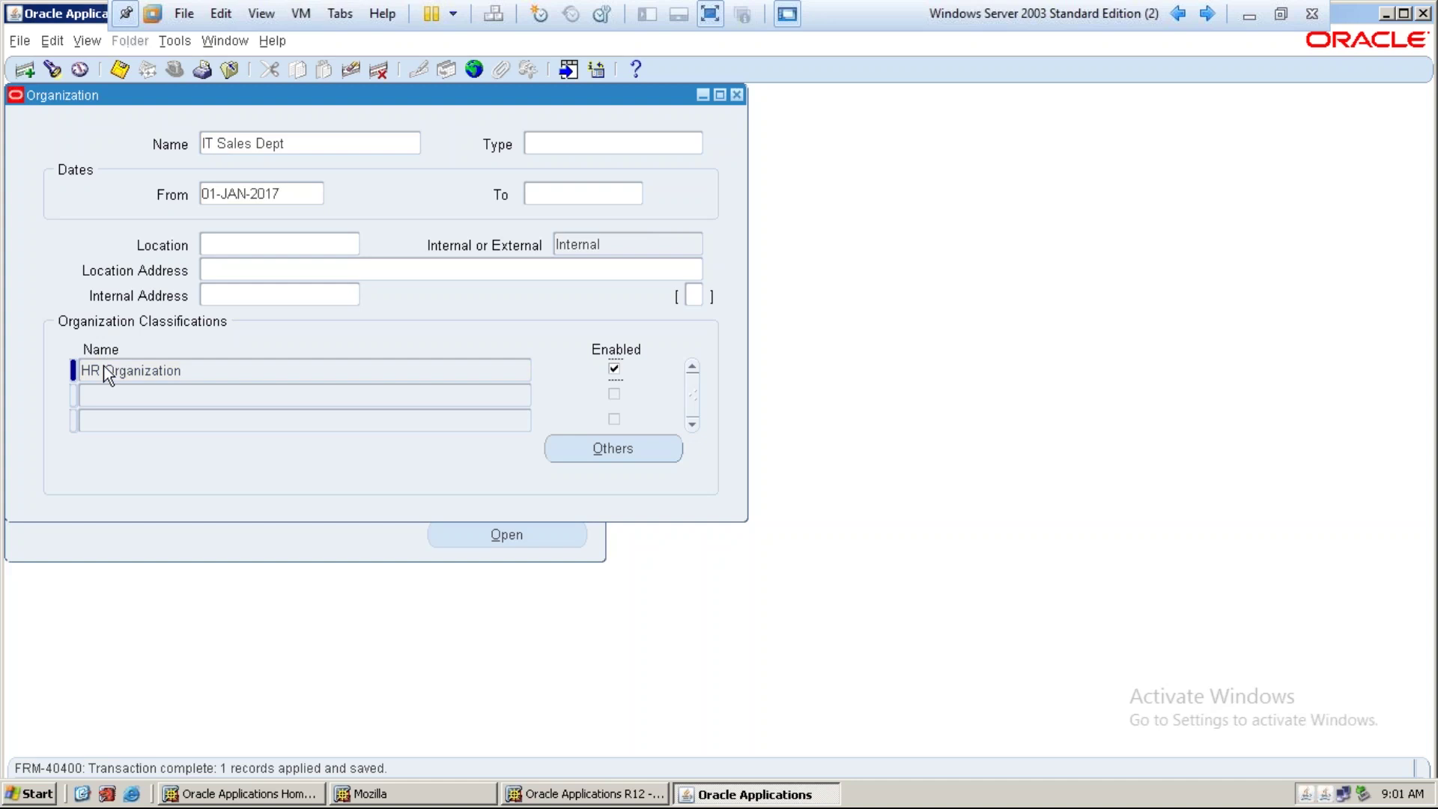
pyautogui.press('Down')
pyautogui.write('project task')
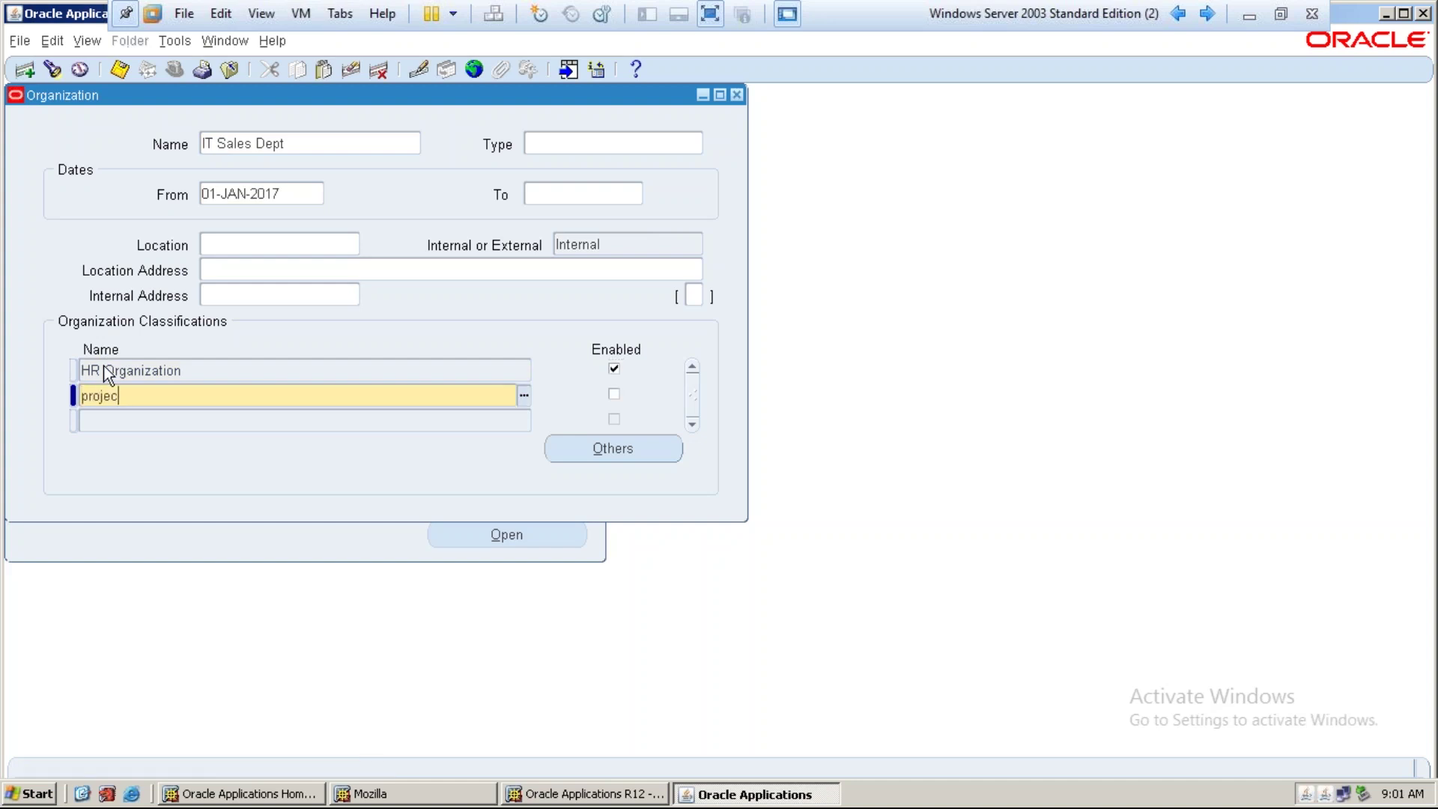
pyautogui.press('Tab')
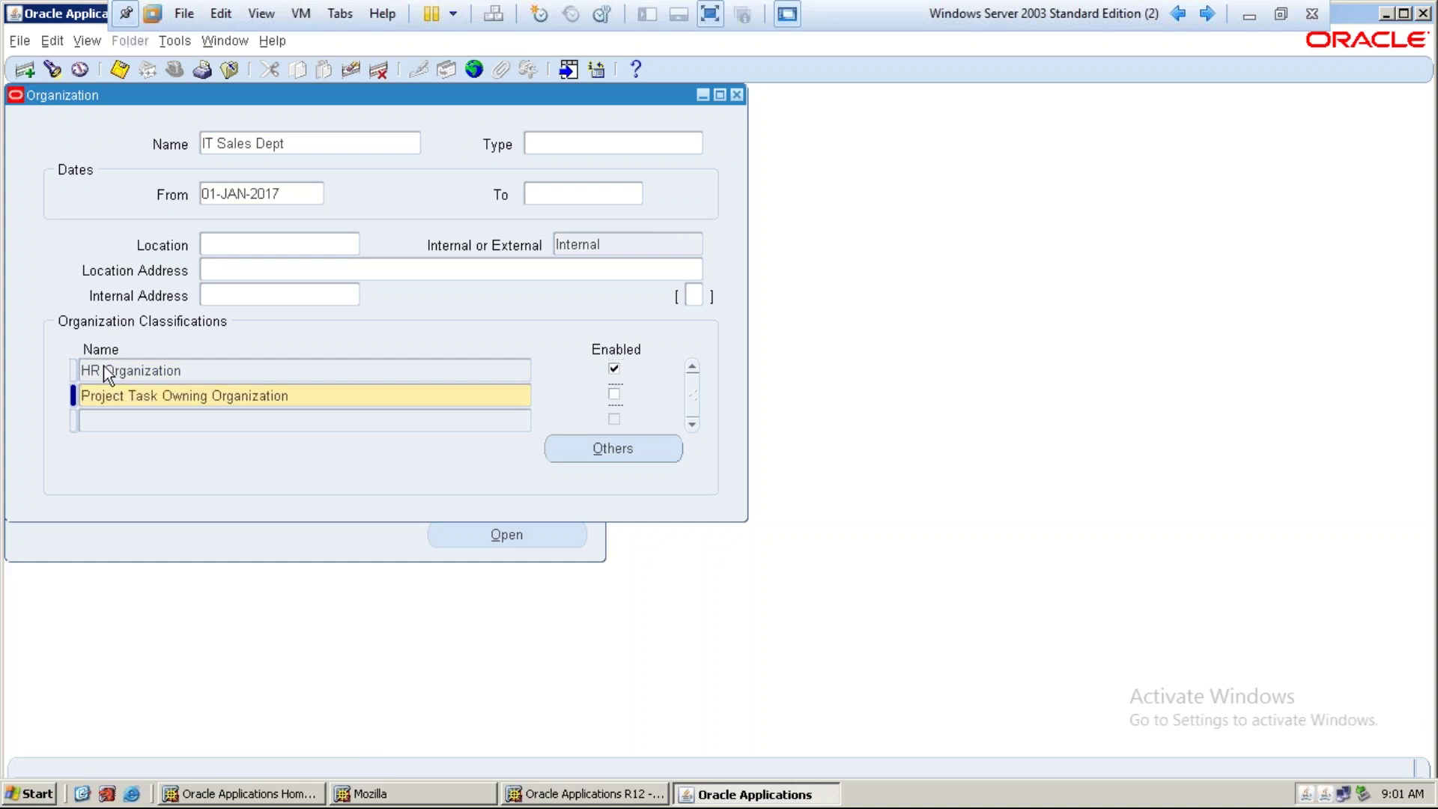
pyautogui.press('space')
pyautogui.hotkey('ctrl', 's')
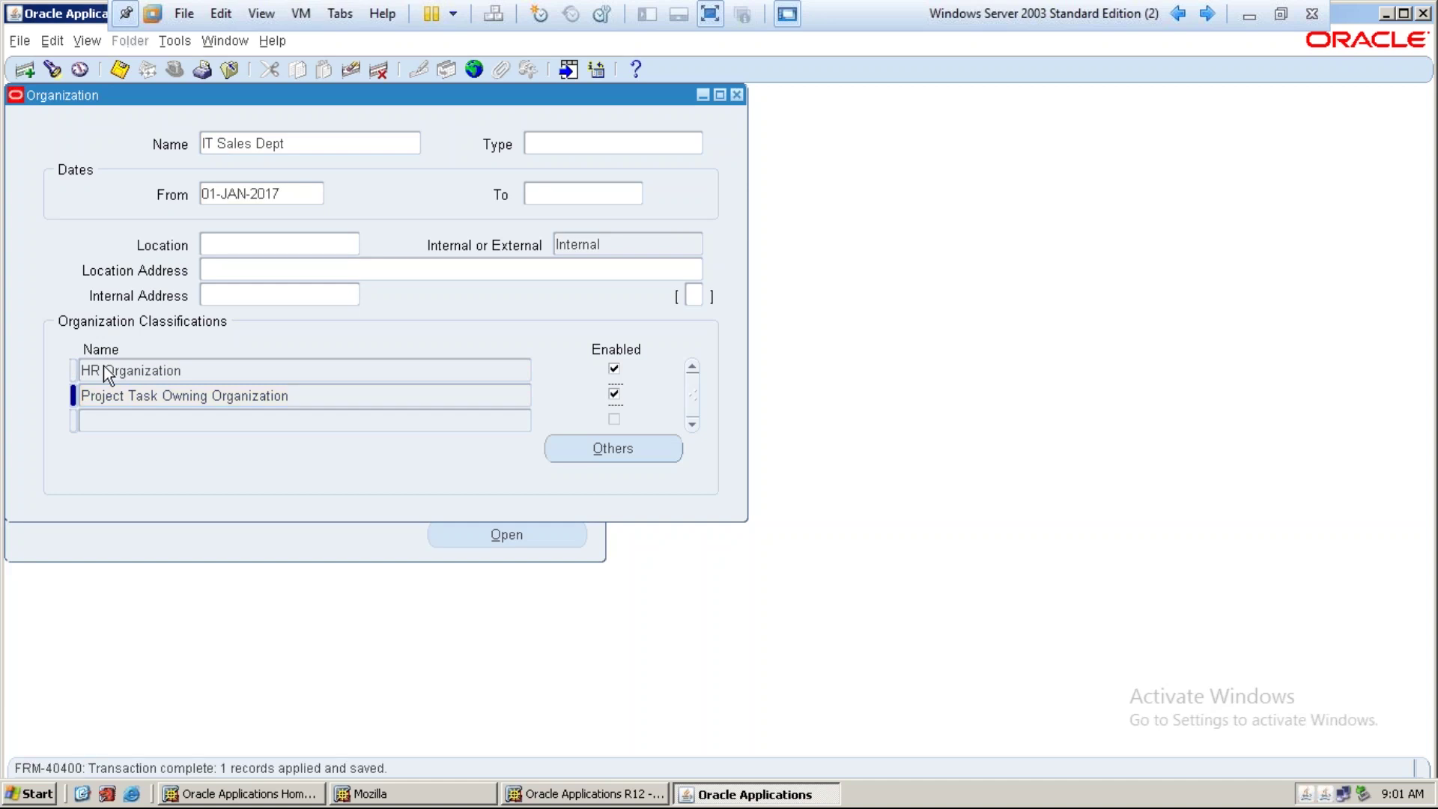
# Add the enabled Project Expenditure/Event Organization classification and save again
pyautogui.press('Tab')
pyautogui.write('Project ex')
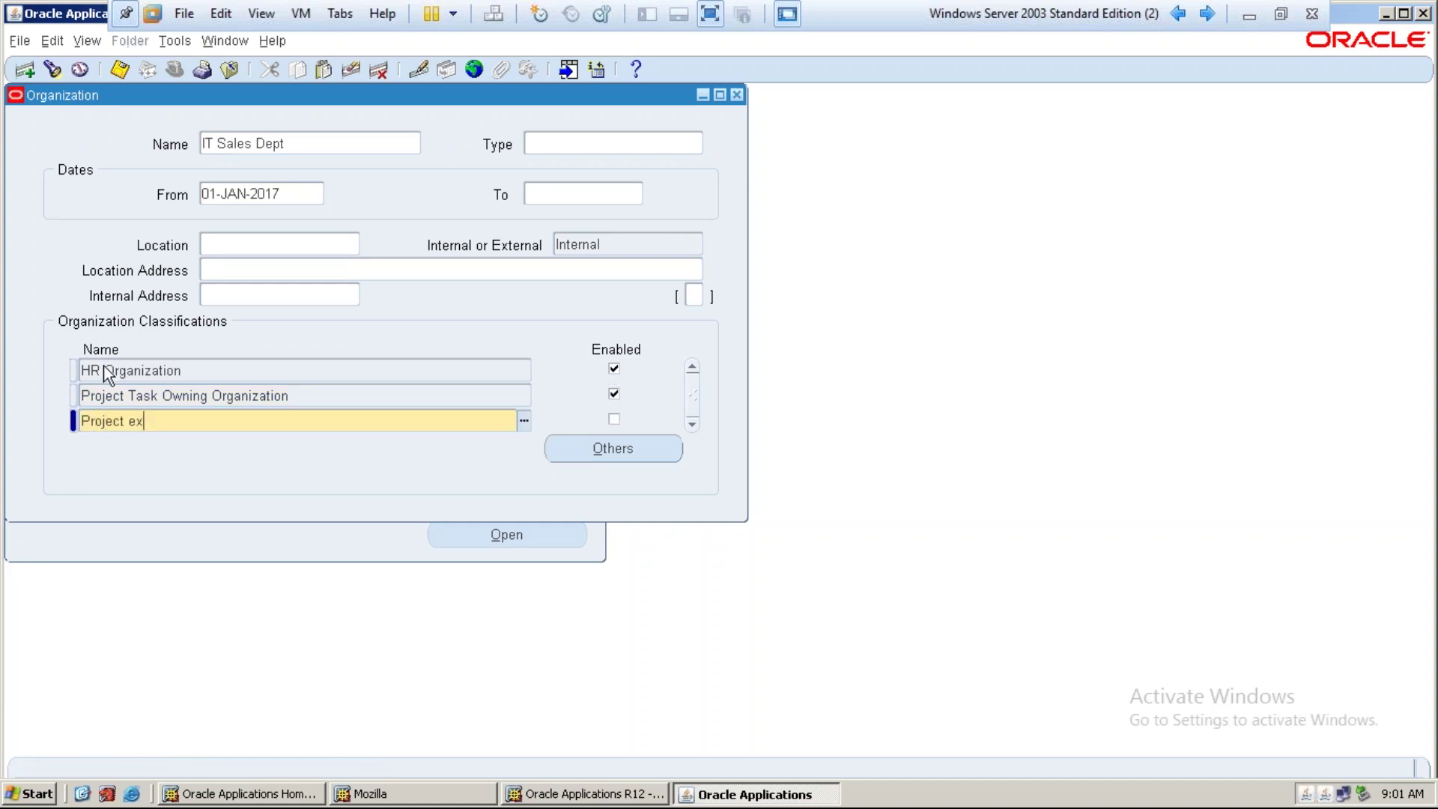
pyautogui.press('Tab')
pyautogui.press('space')
pyautogui.hotkey('ctrl', 's')
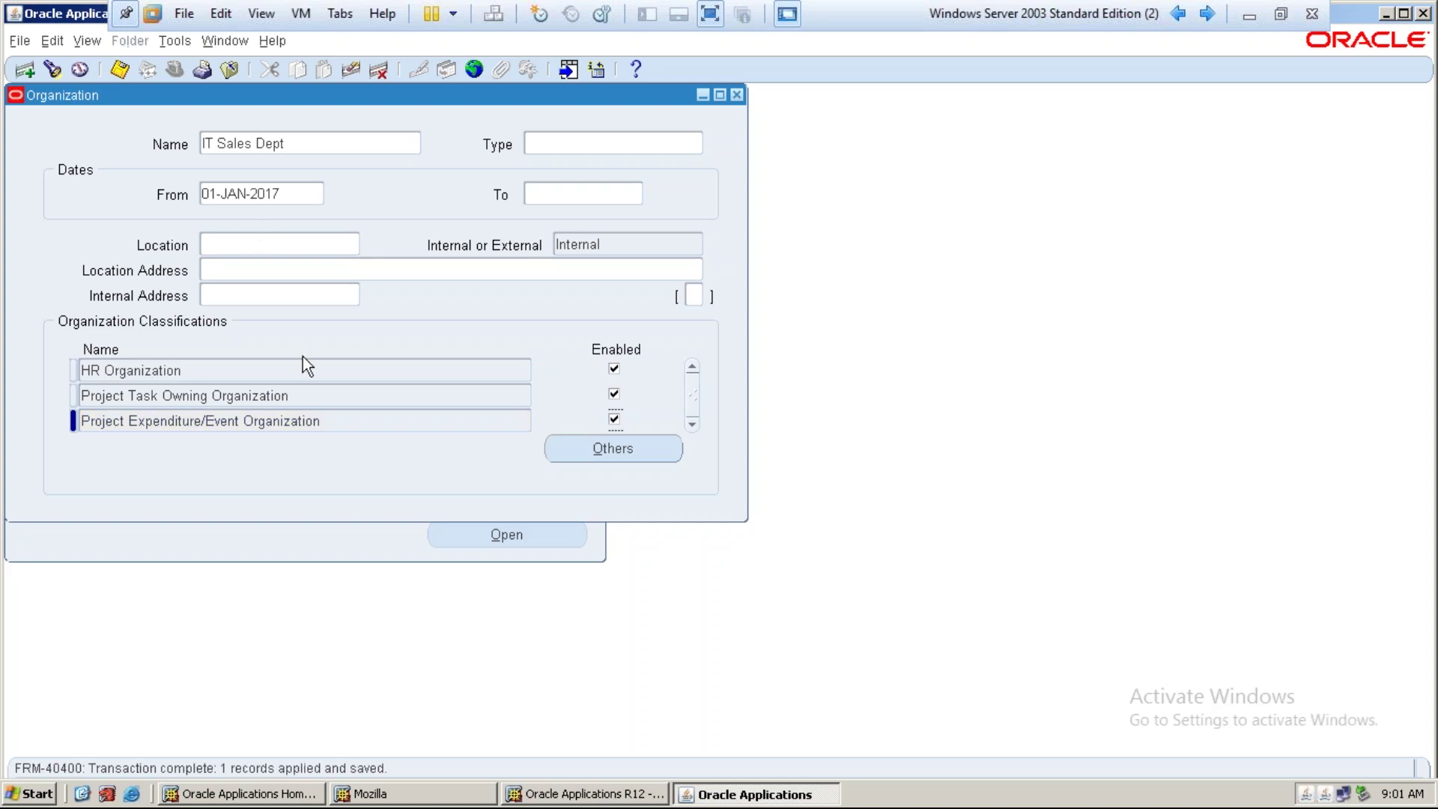
pyautogui.click(120, 71)
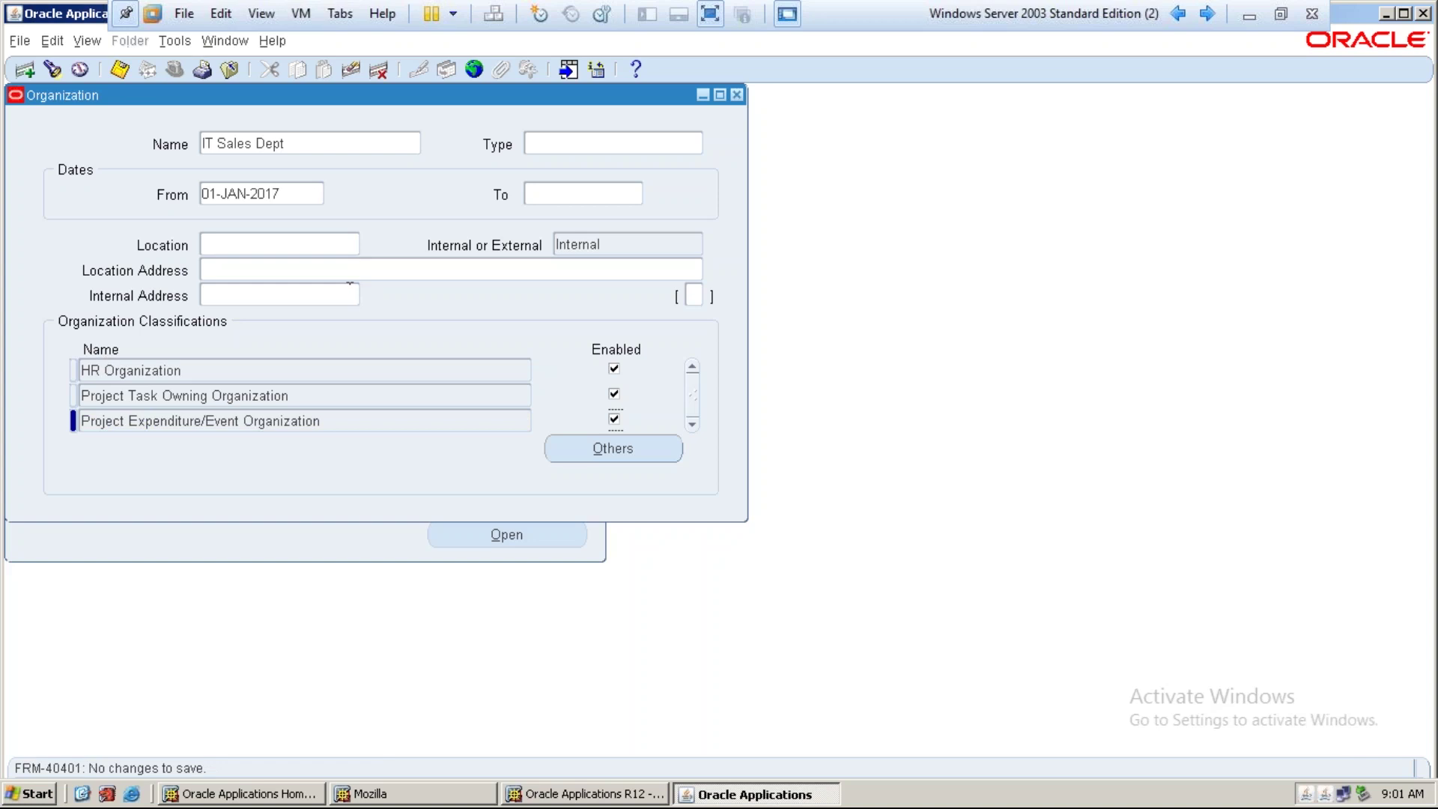
# Close the Organization form and launch Global Hierarchy under Work Structures > Organization
pyautogui.moveTo(379, 102); pyautogui.dragTo(448, 141)
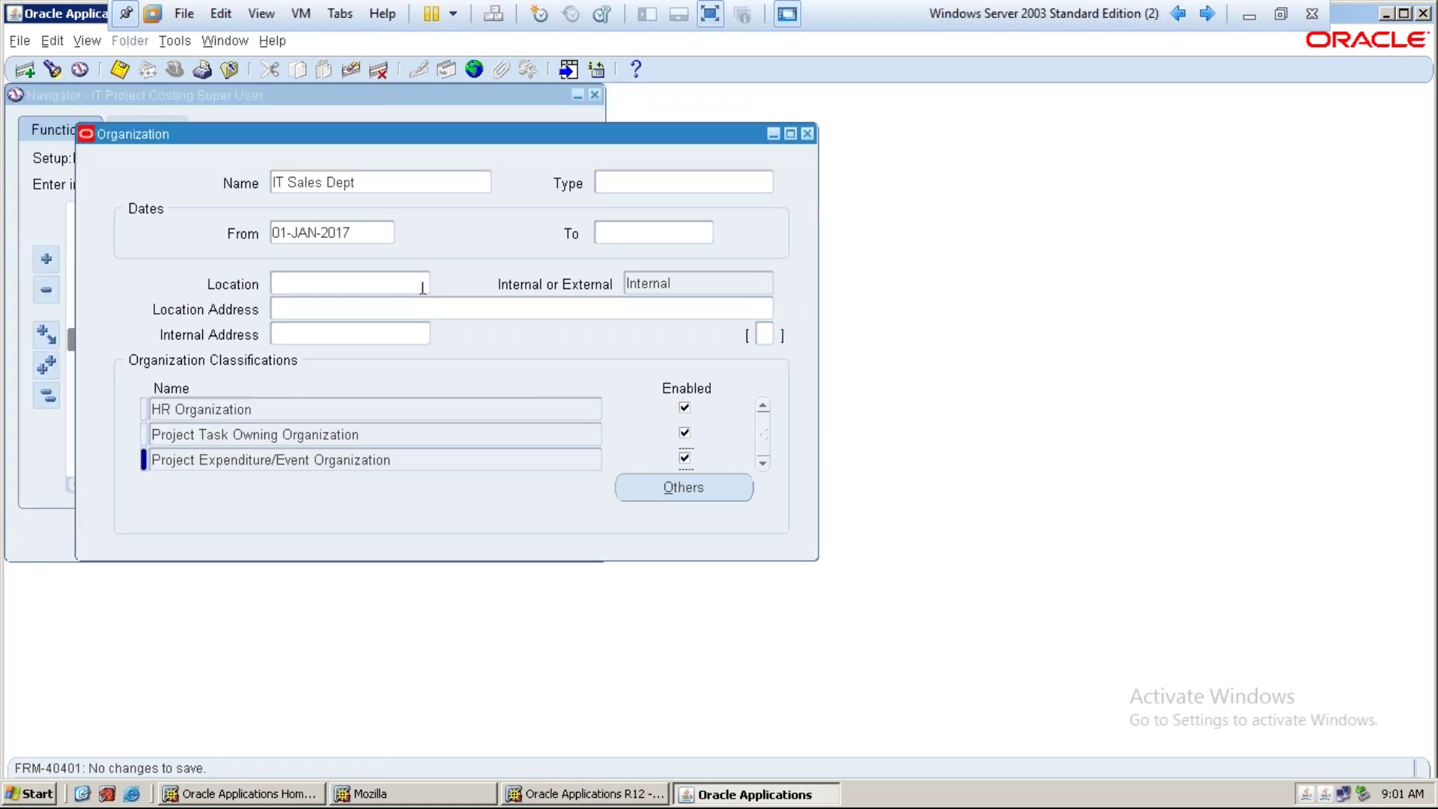
pyautogui.click(806, 134)
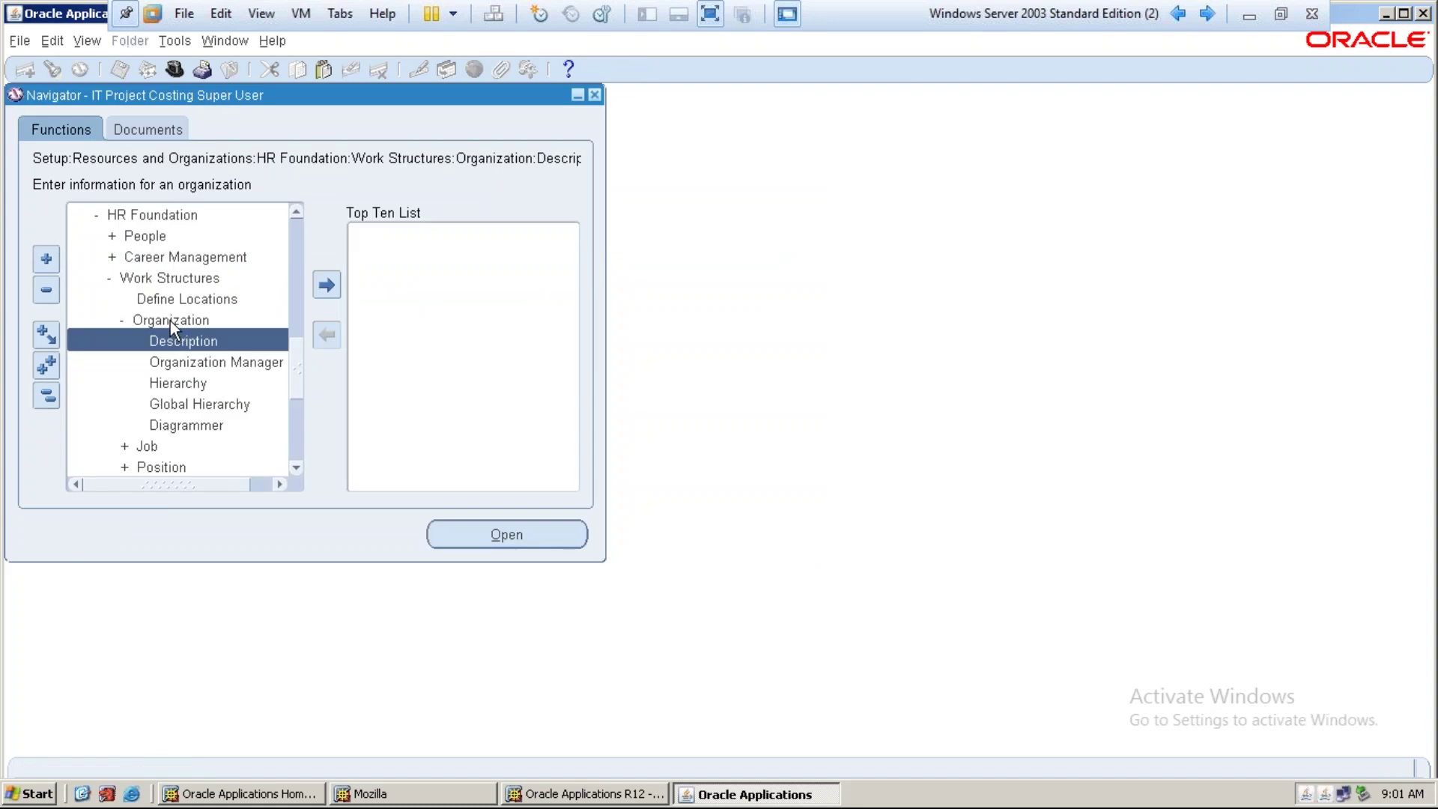
pyautogui.click(183, 382)
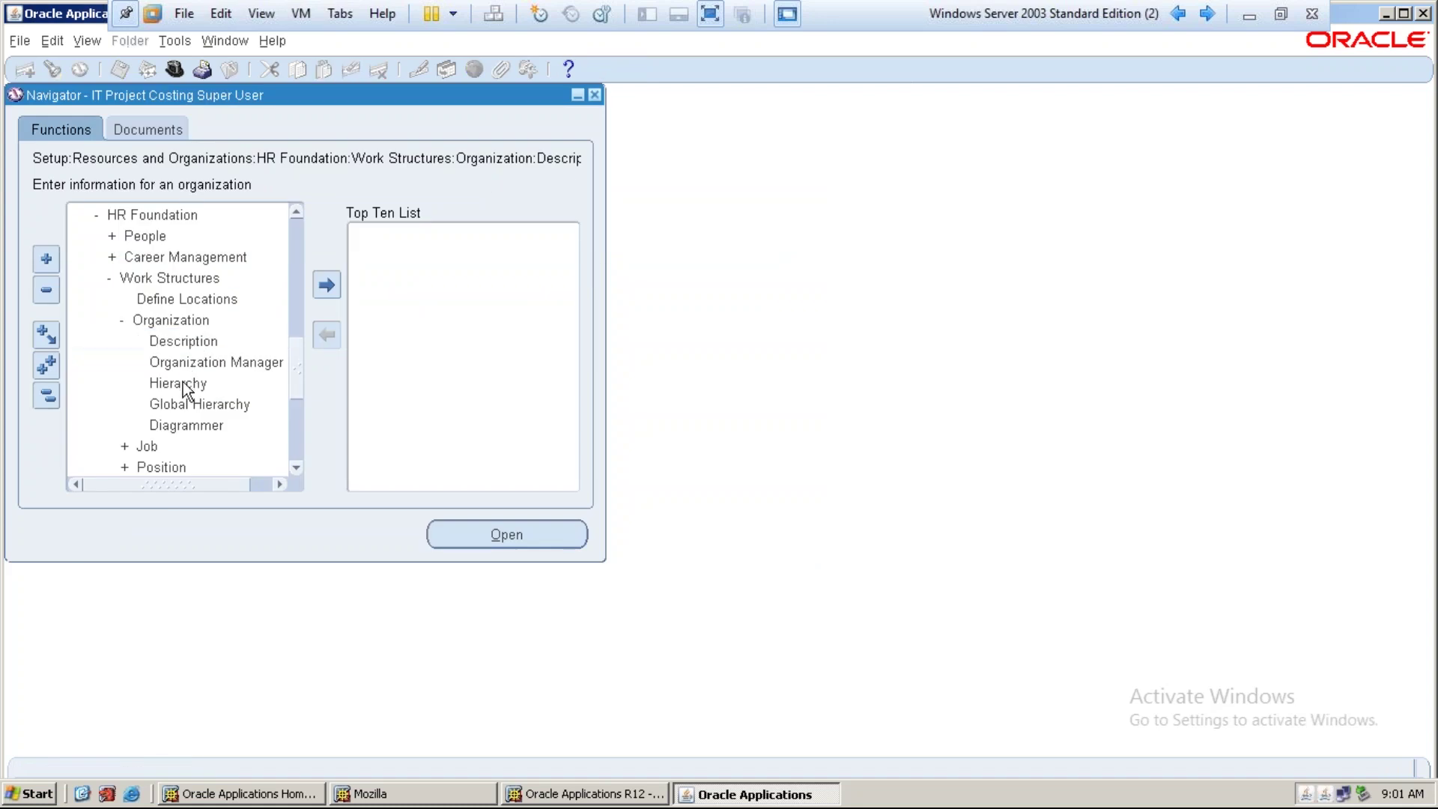
pyautogui.click(187, 404)
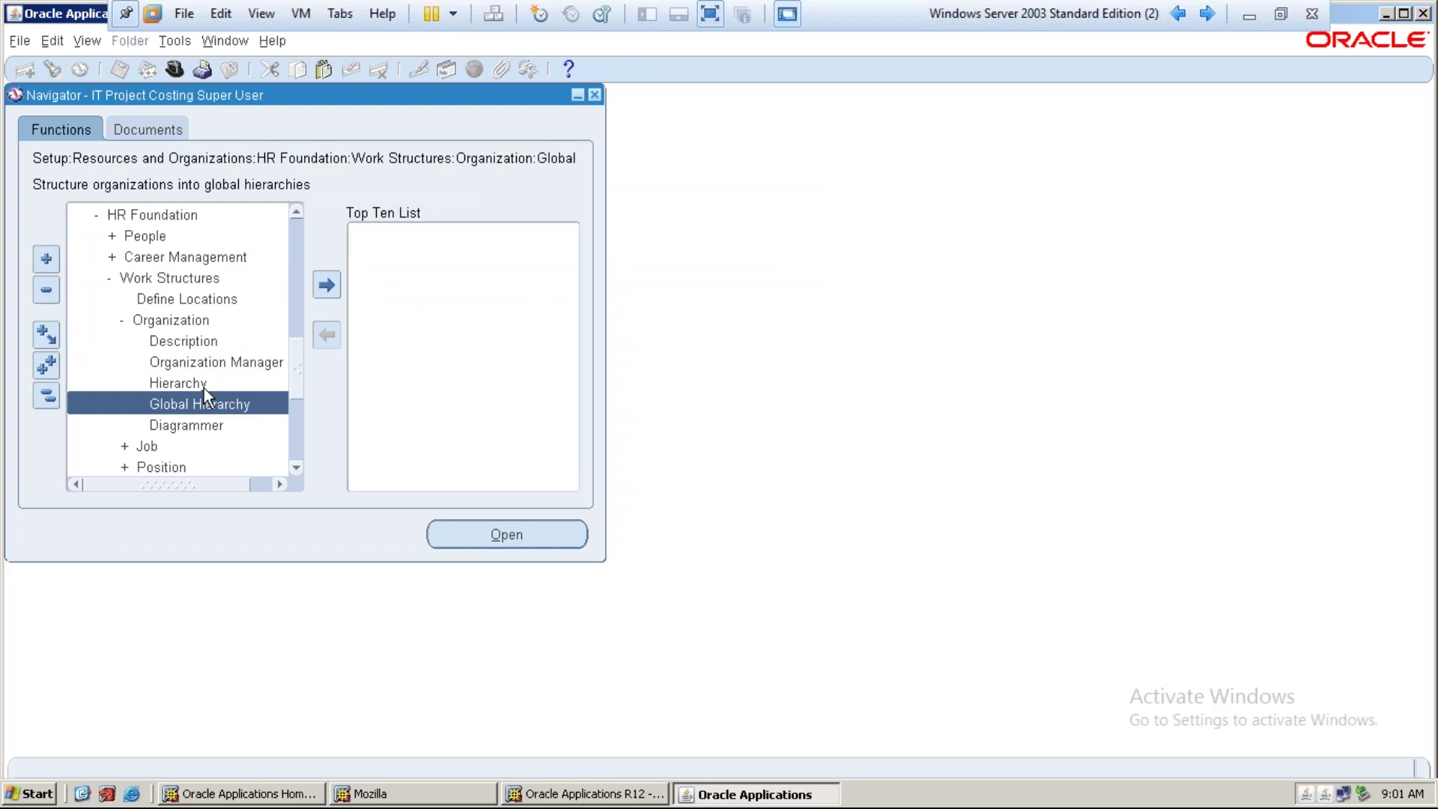
pyautogui.click(204, 385)
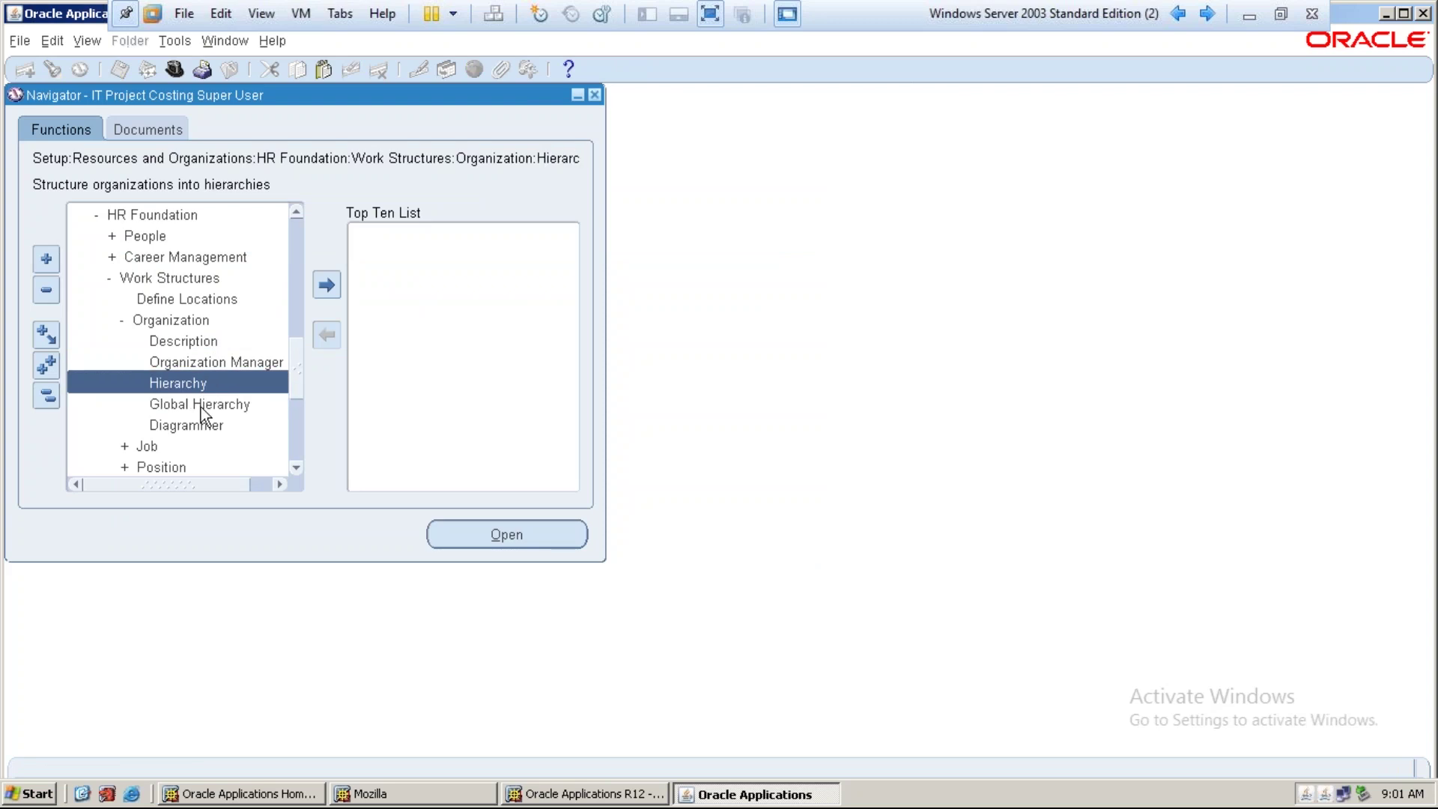
pyautogui.click(200, 407)
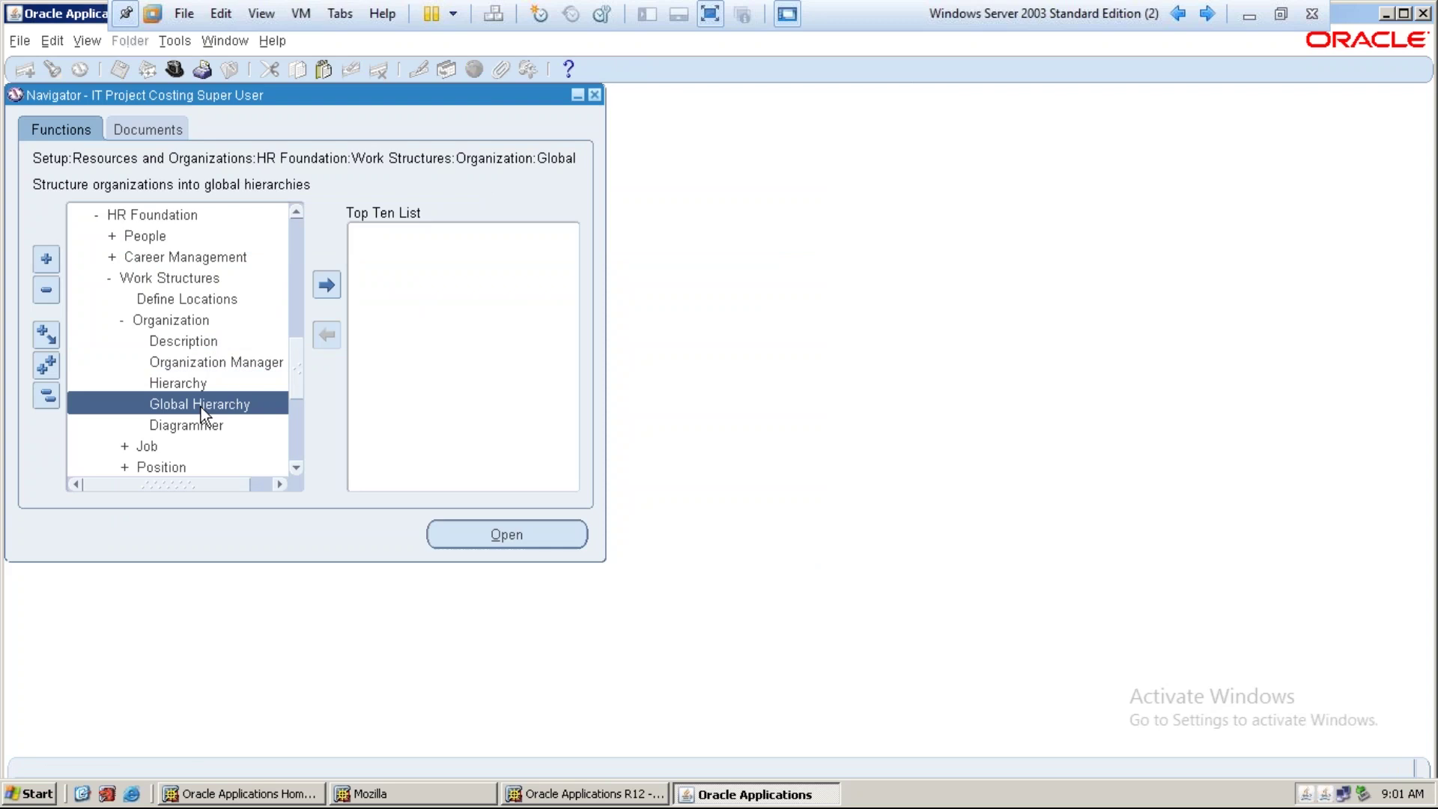
pyautogui.doubleClick(201, 407)
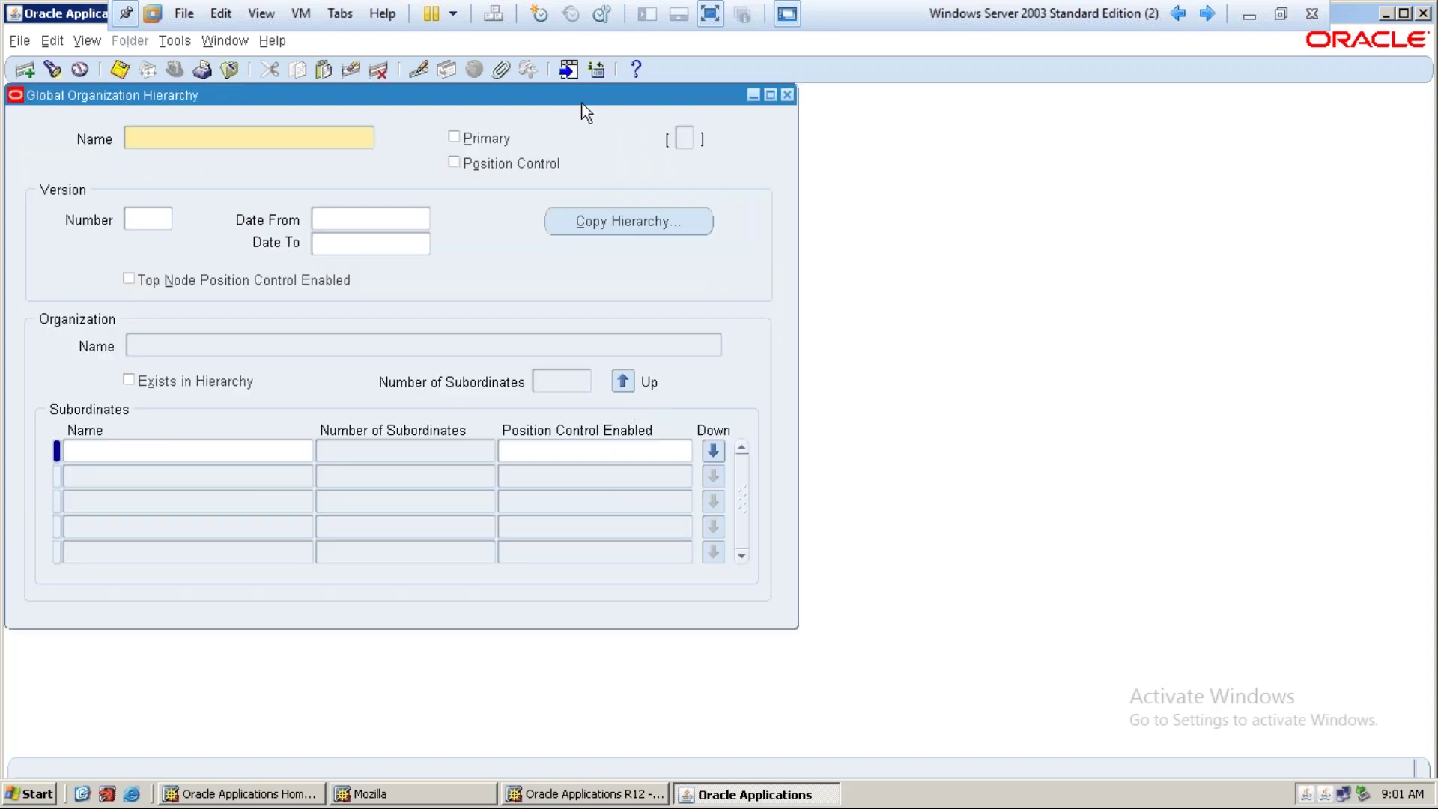
# Name the new hierarchy 'IT PA Hierarchy' and save it
pyautogui.moveTo(583, 101); pyautogui.dragTo(852, 139)
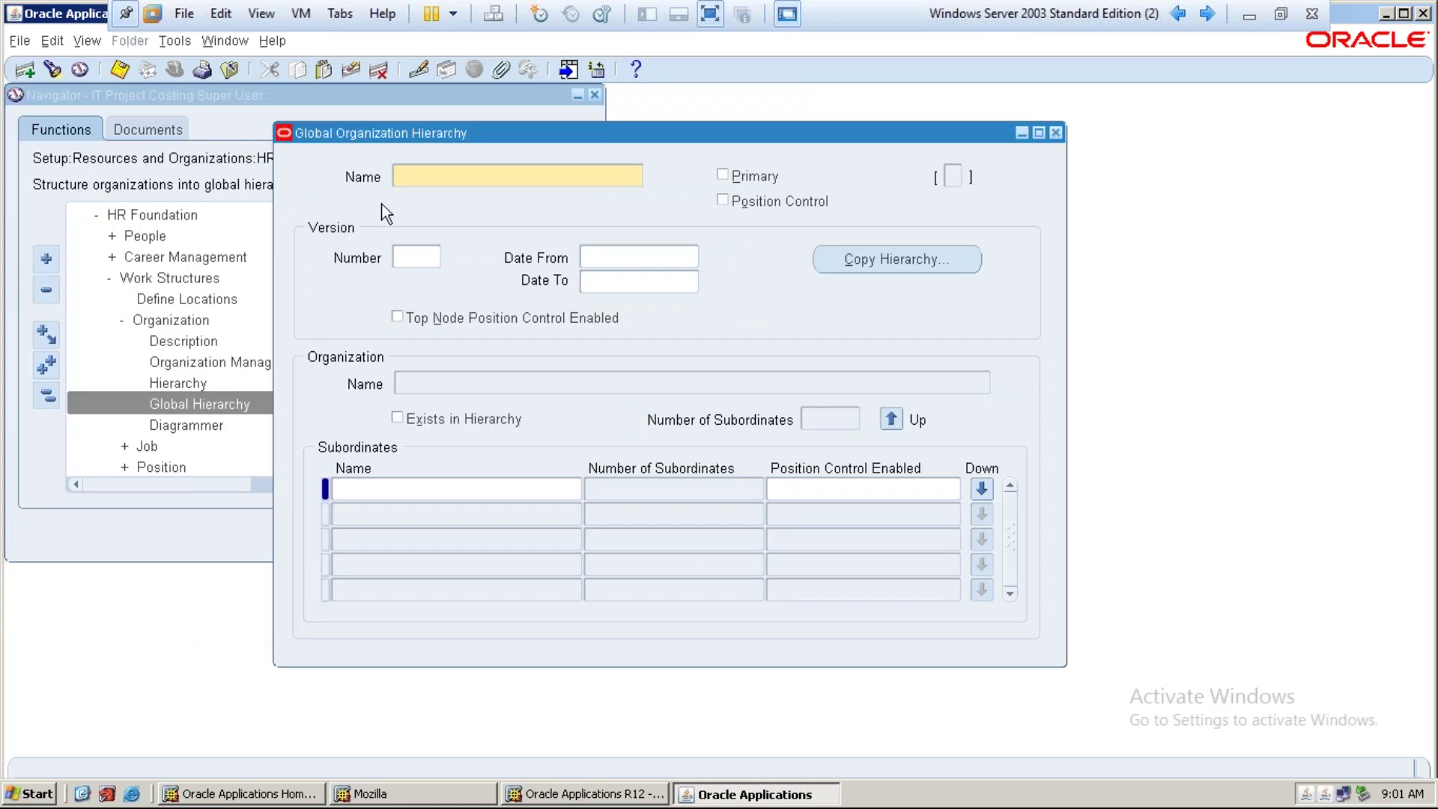
pyautogui.moveTo(454, 137); pyautogui.dragTo(401, 127)
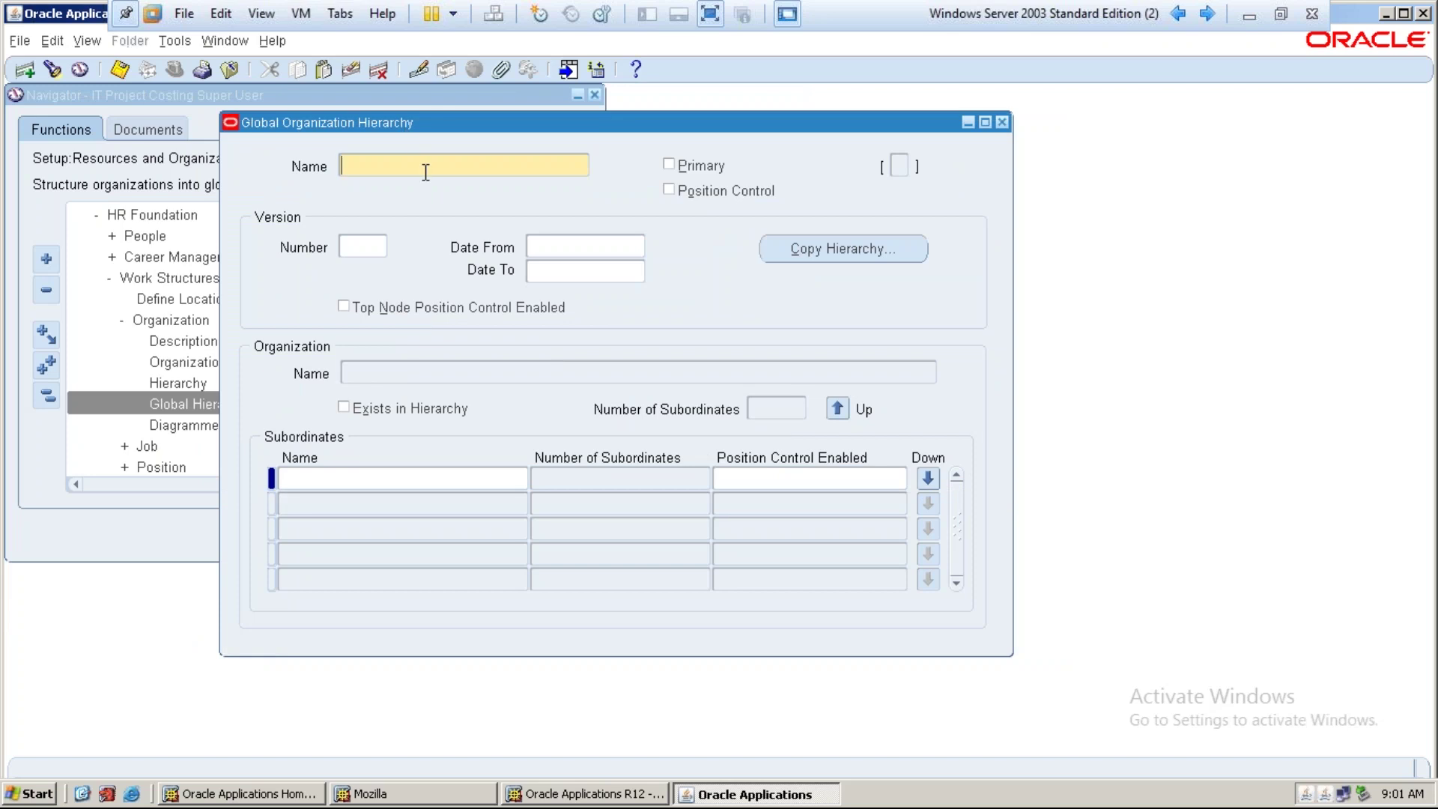
pyautogui.write('IT PA Hierarchy')
pyautogui.press('Tab')
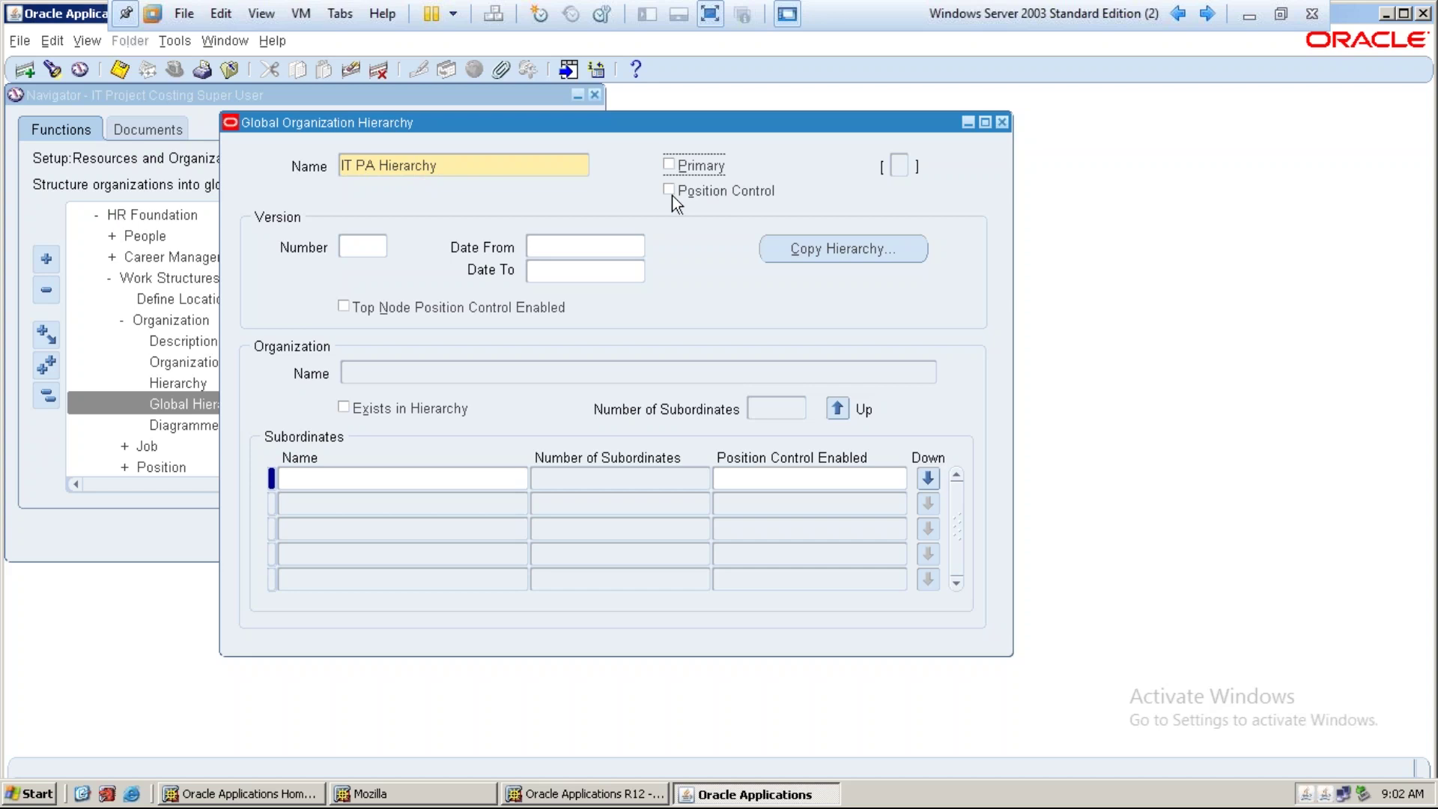
pyautogui.click(365, 246)
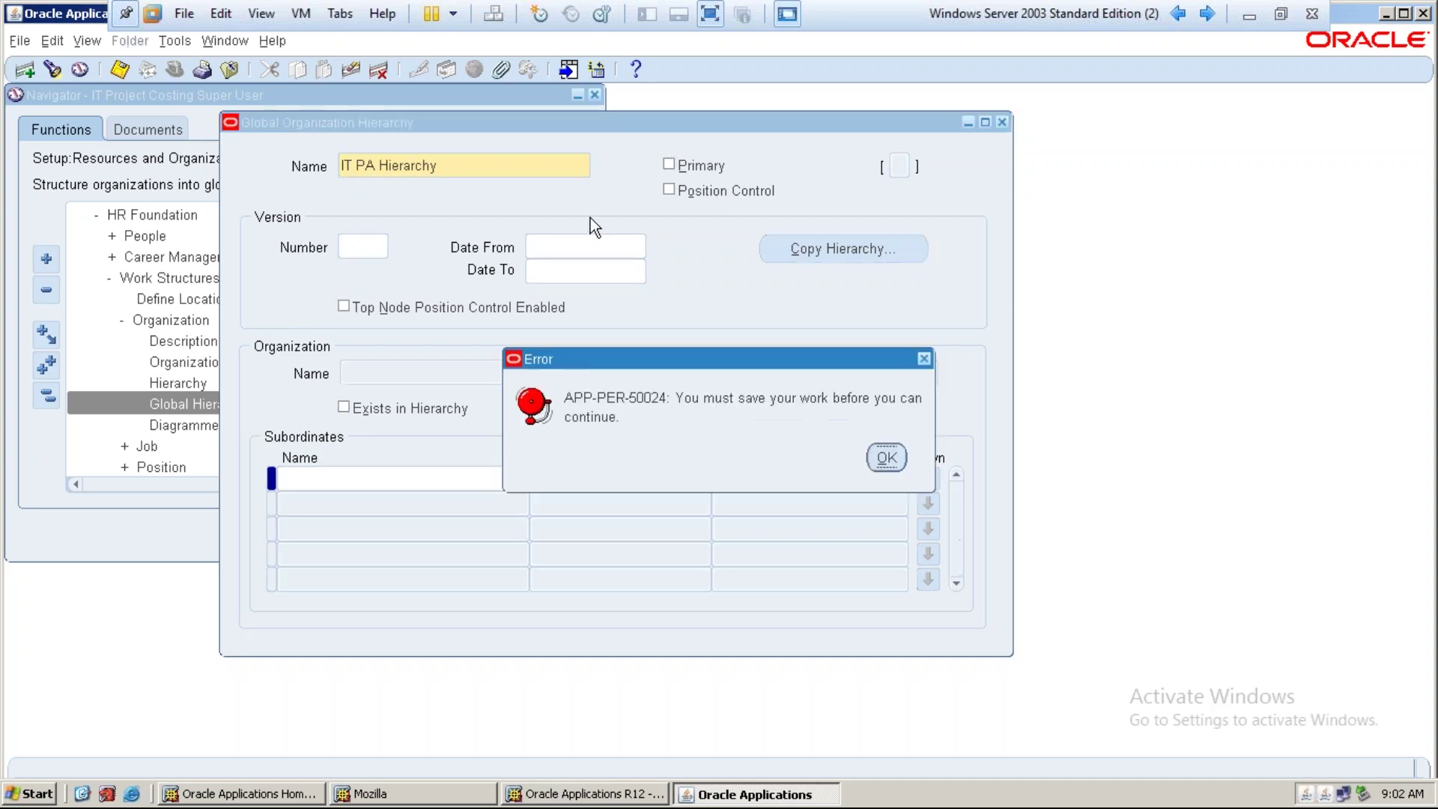
pyautogui.click(885, 457)
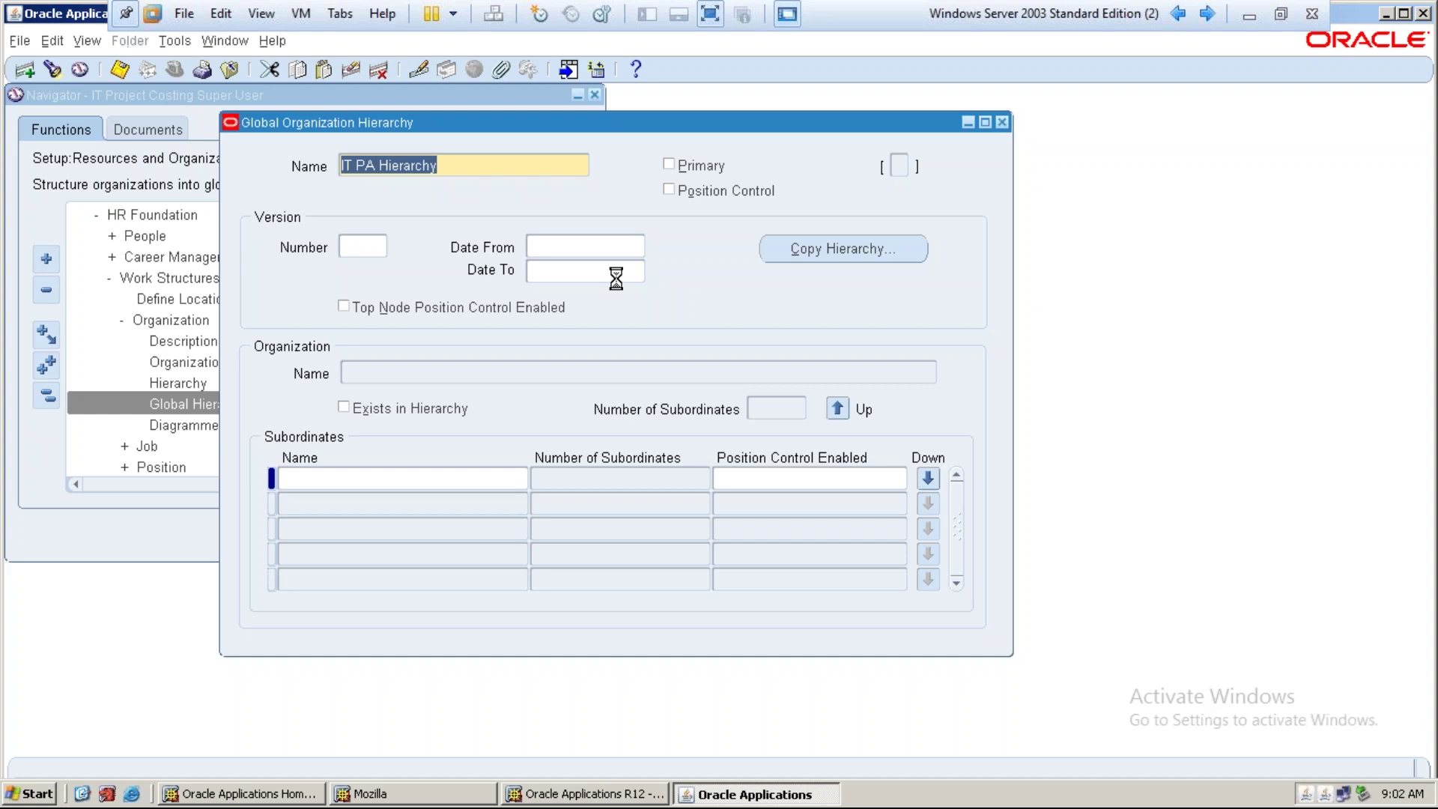
pyautogui.hotkey('ctrl', 's')
# Give the hierarchy version 1 with Date From 01-JAN-2017
pyautogui.click(364, 246)
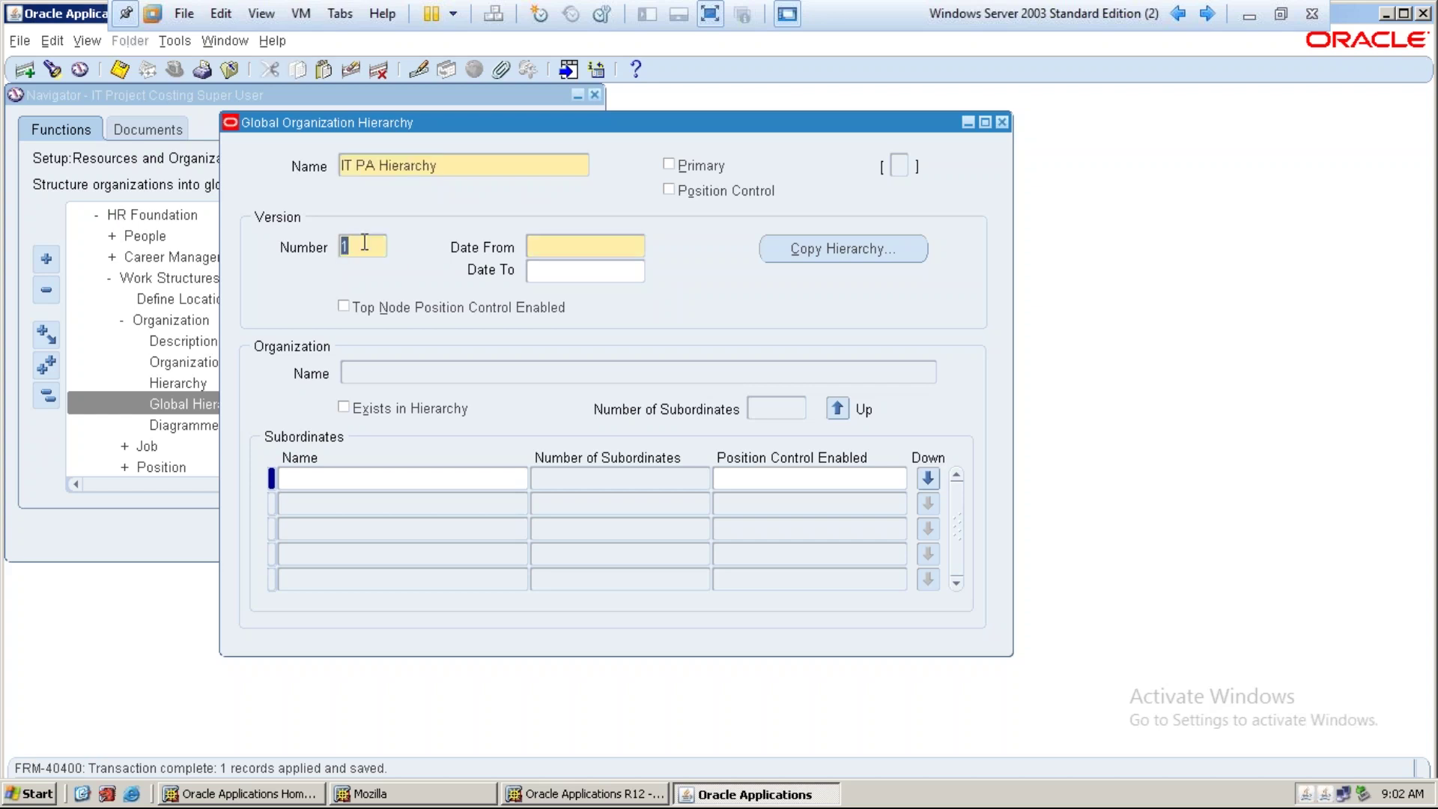
pyautogui.press('Tab')
pyautogui.write('01-JAN-2017')
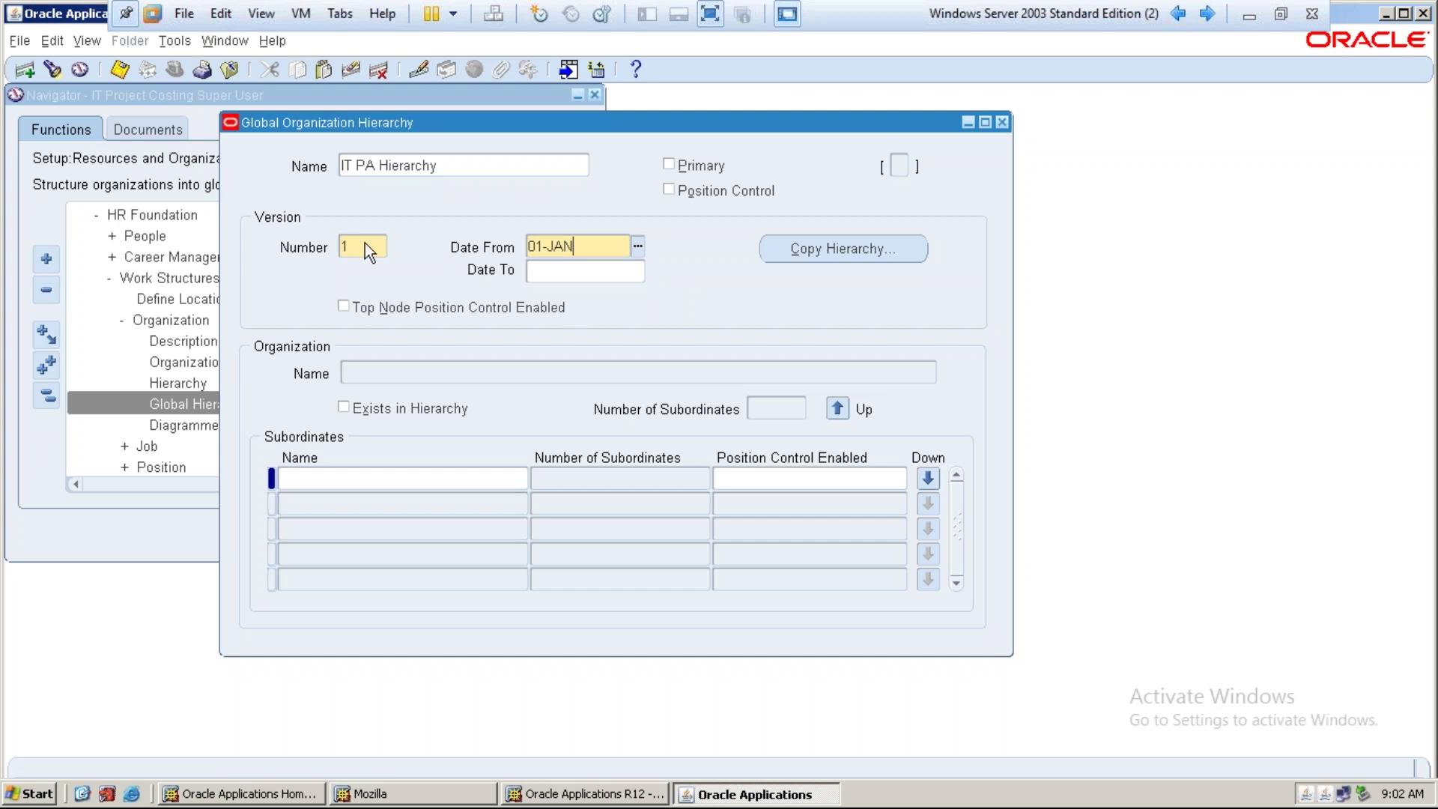
pyautogui.press('Tab')
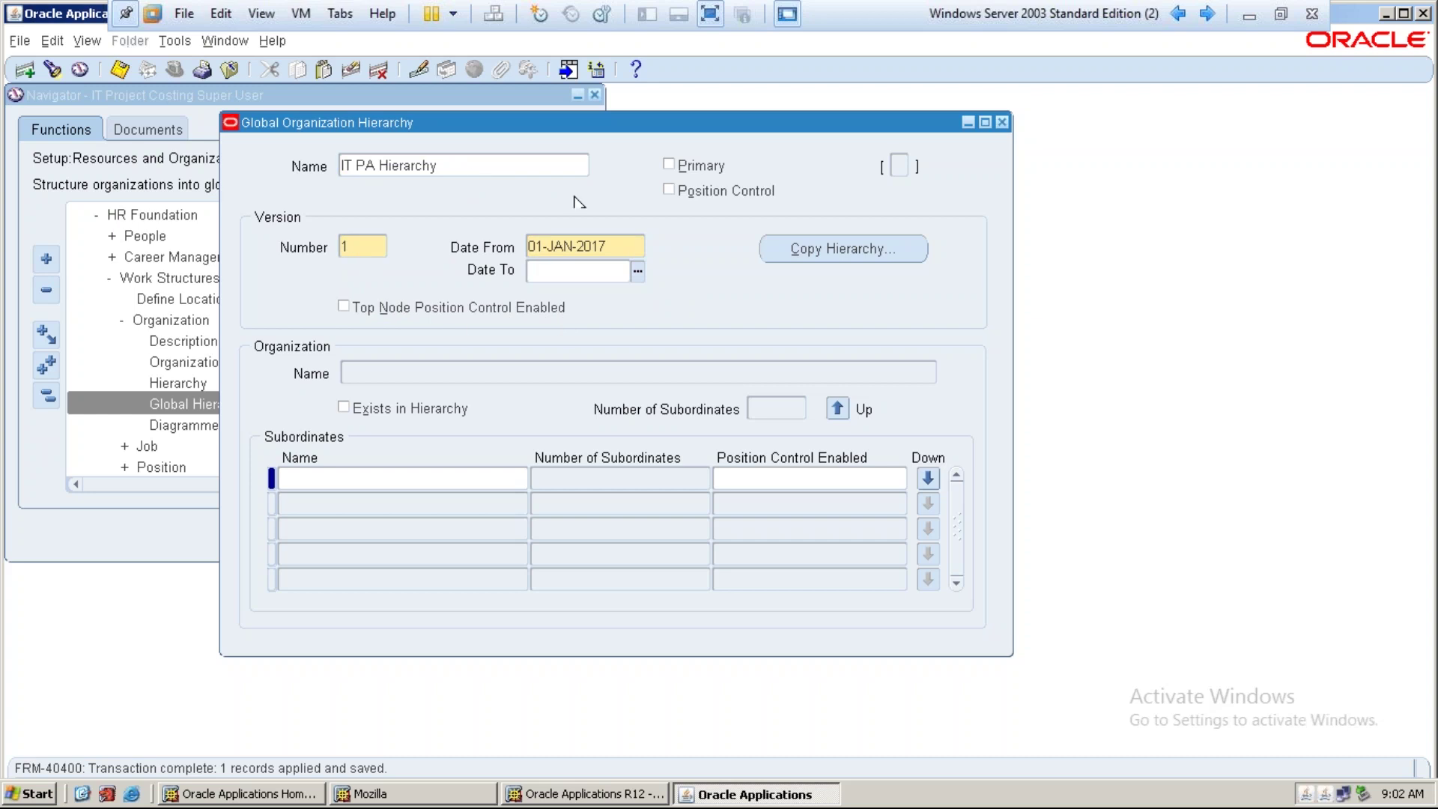
pyautogui.click(479, 373)
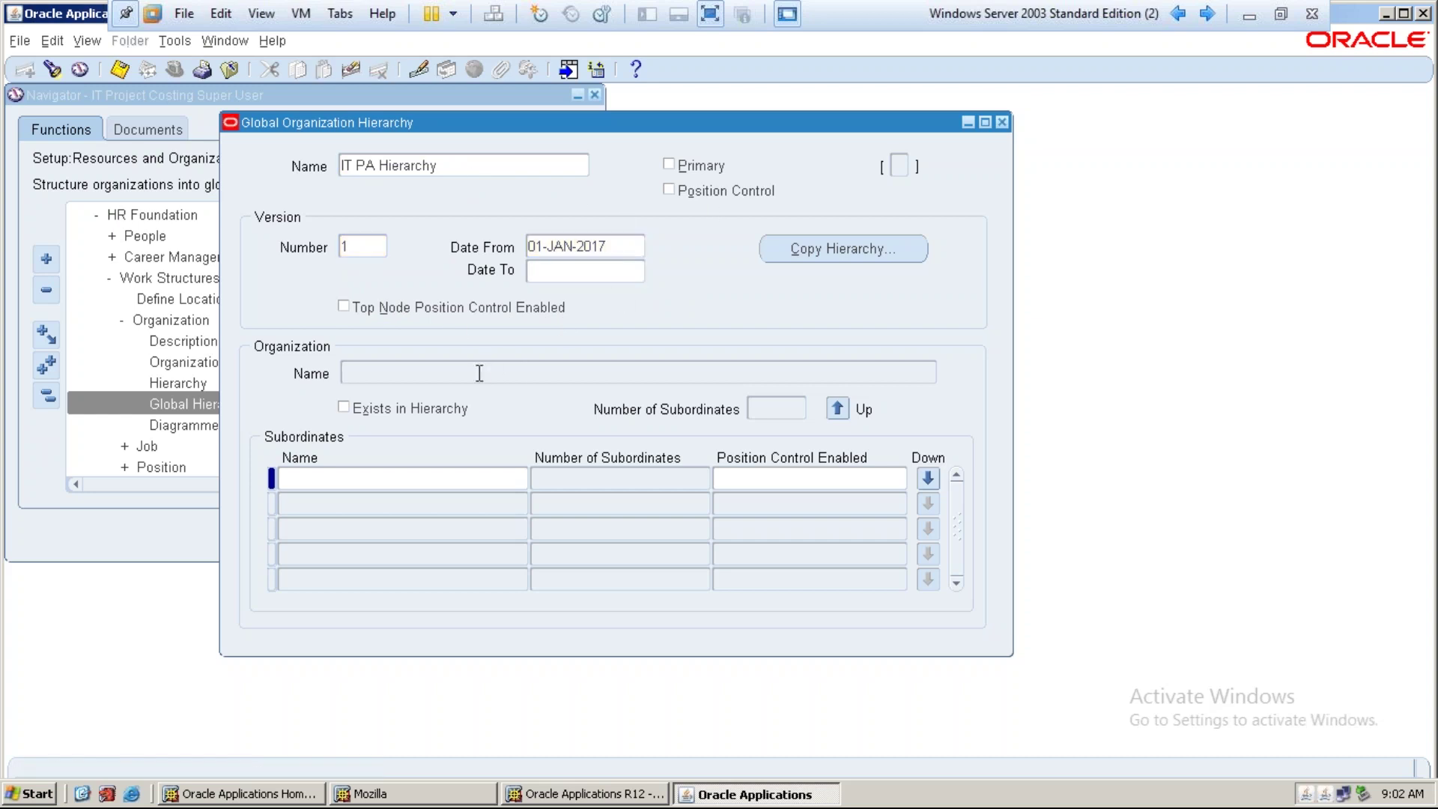
# Query IT Business Group as the hierarchy's top organization
pyautogui.press('F11')
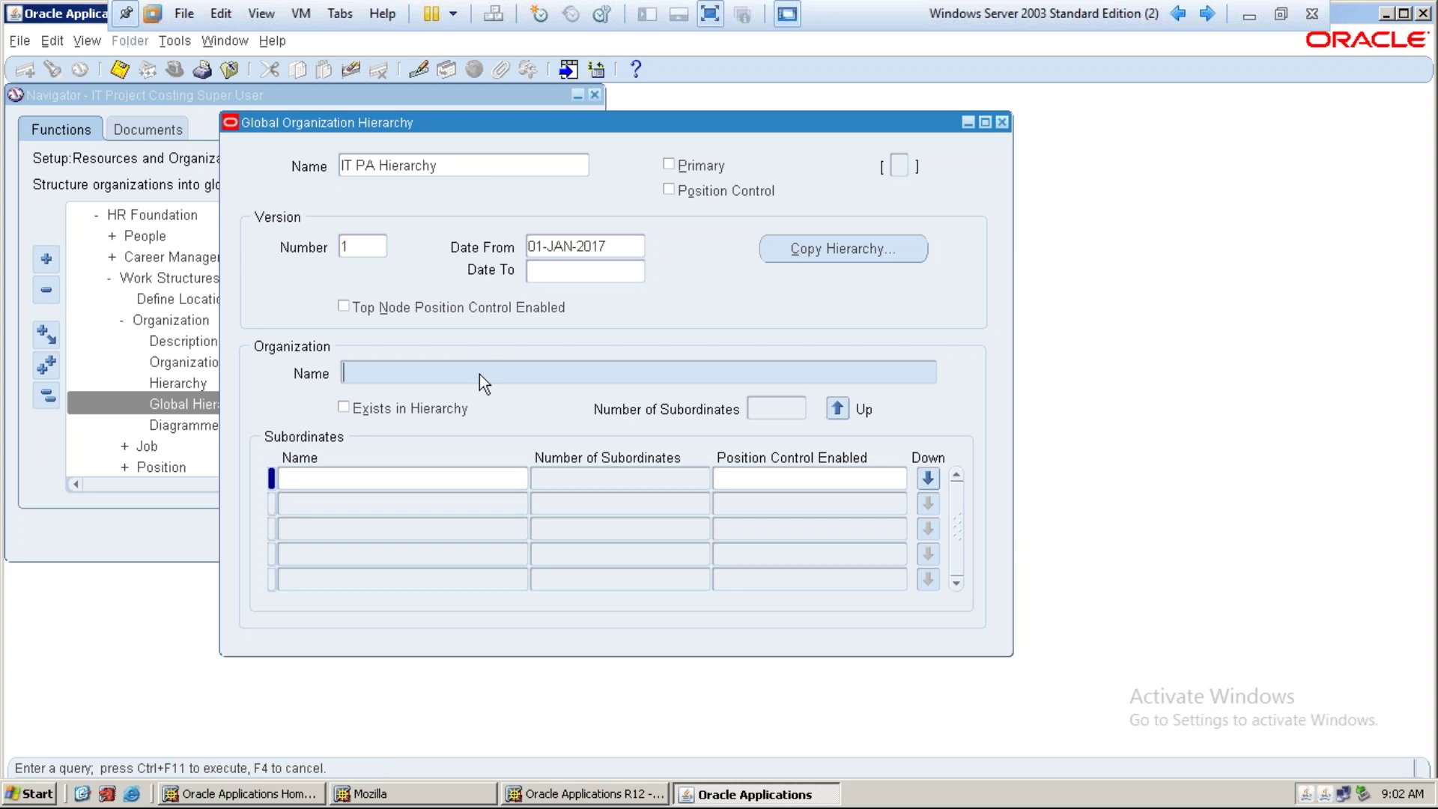
pyautogui.write('IT Business%')
pyautogui.hotkey('ctrl', 'F11')
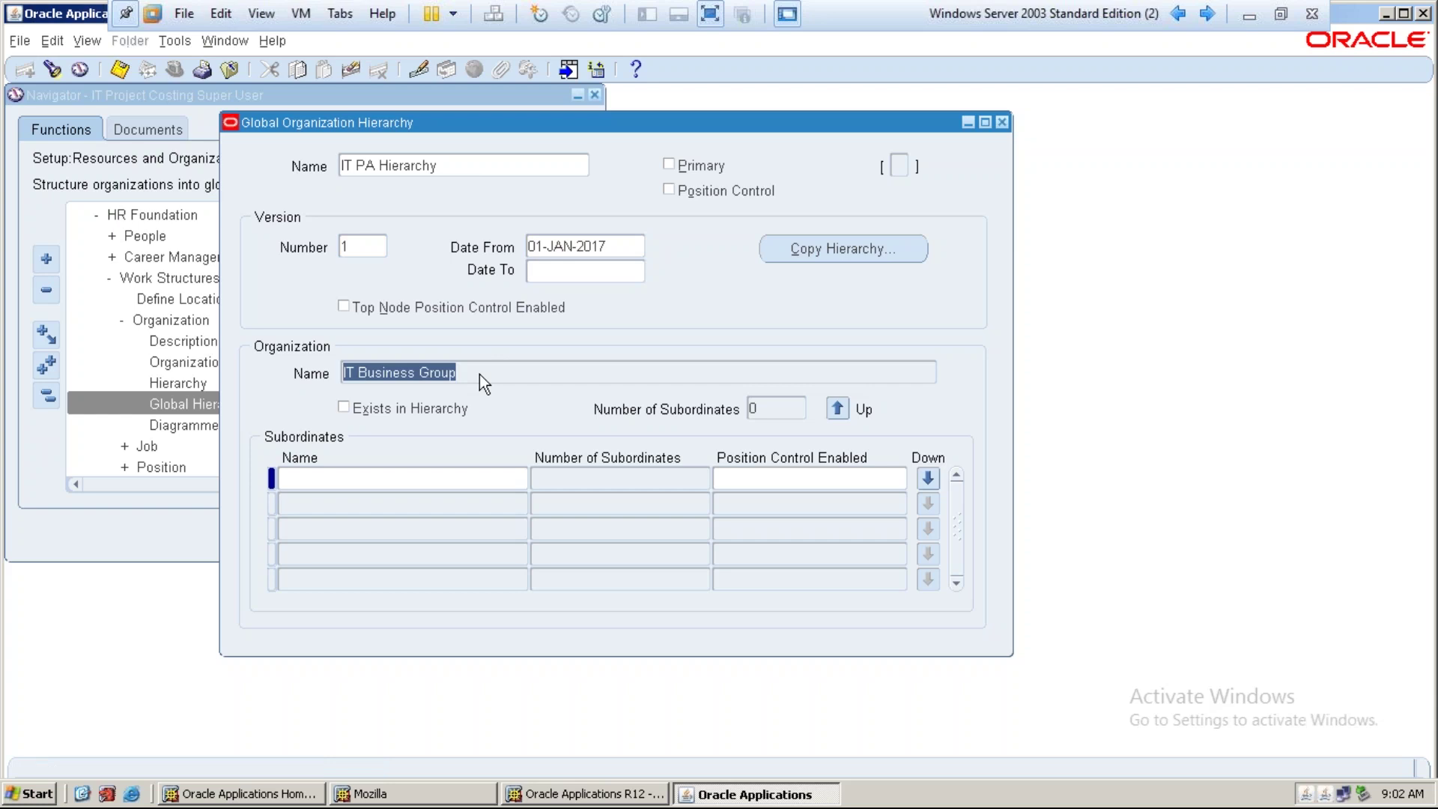
# Add IT Operating Unit as a subordinate, save, and move down to it
pyautogui.click(450, 475)
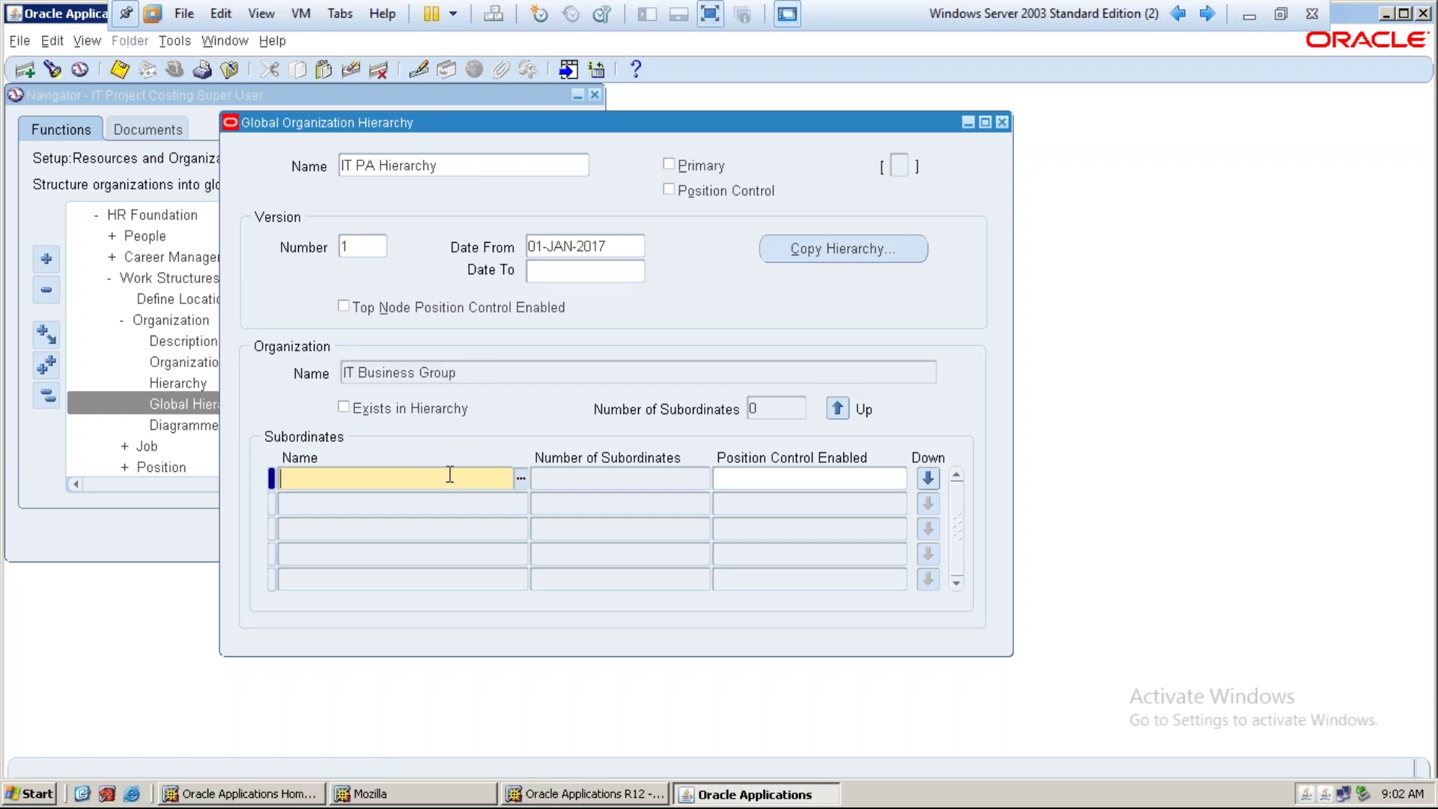
pyautogui.write('it operati')
pyautogui.press('Tab')
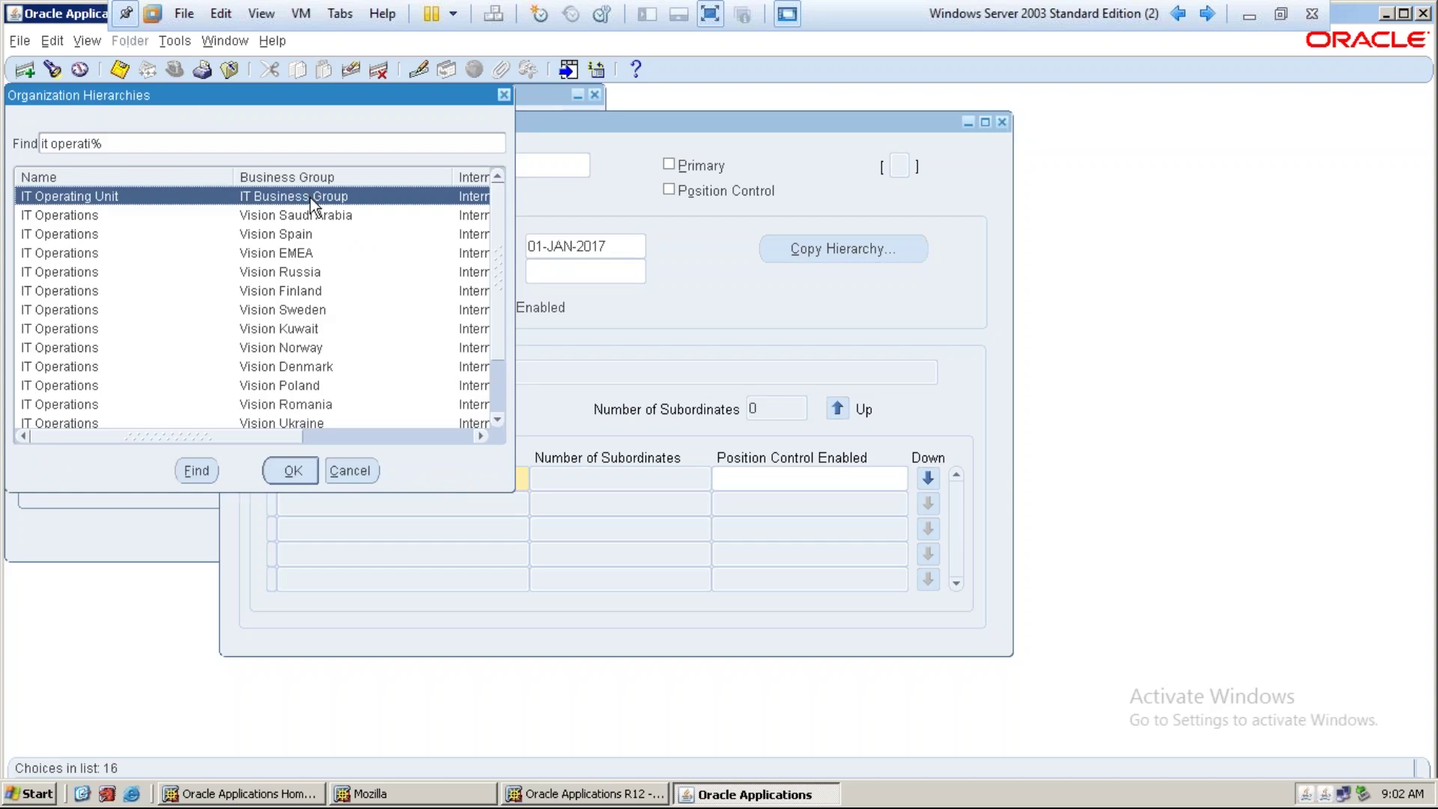
pyautogui.click(289, 469)
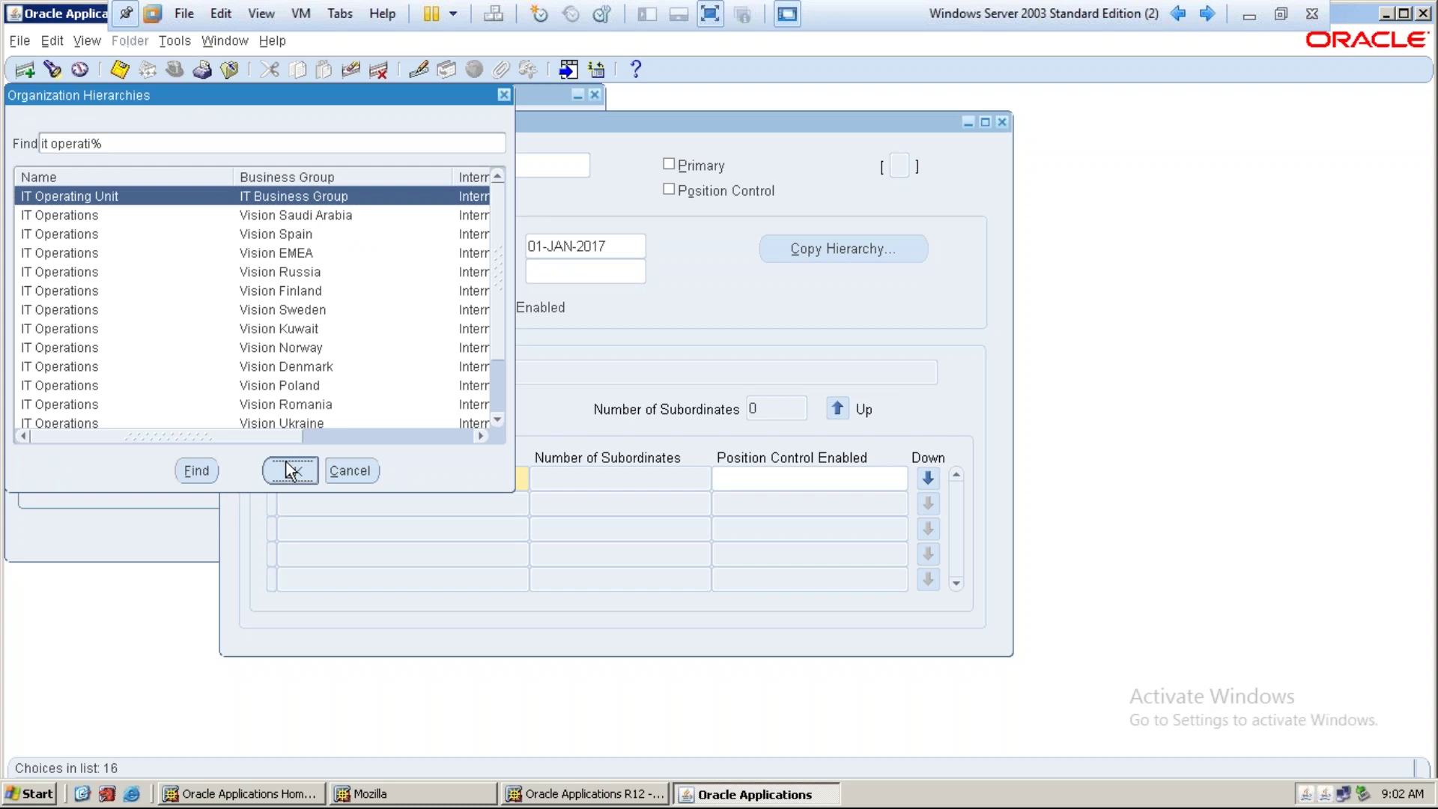
pyautogui.click(398, 484)
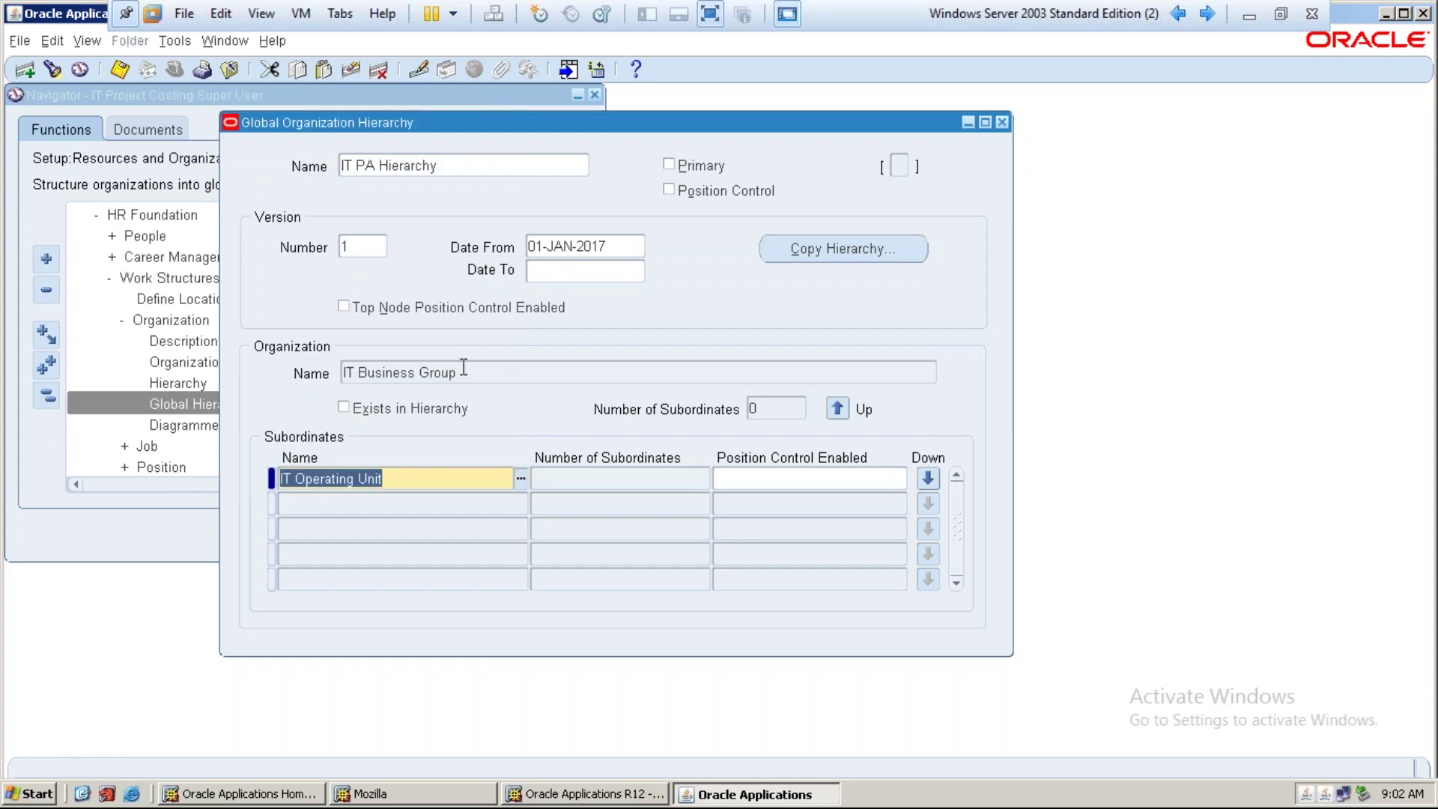
pyautogui.click(937, 479)
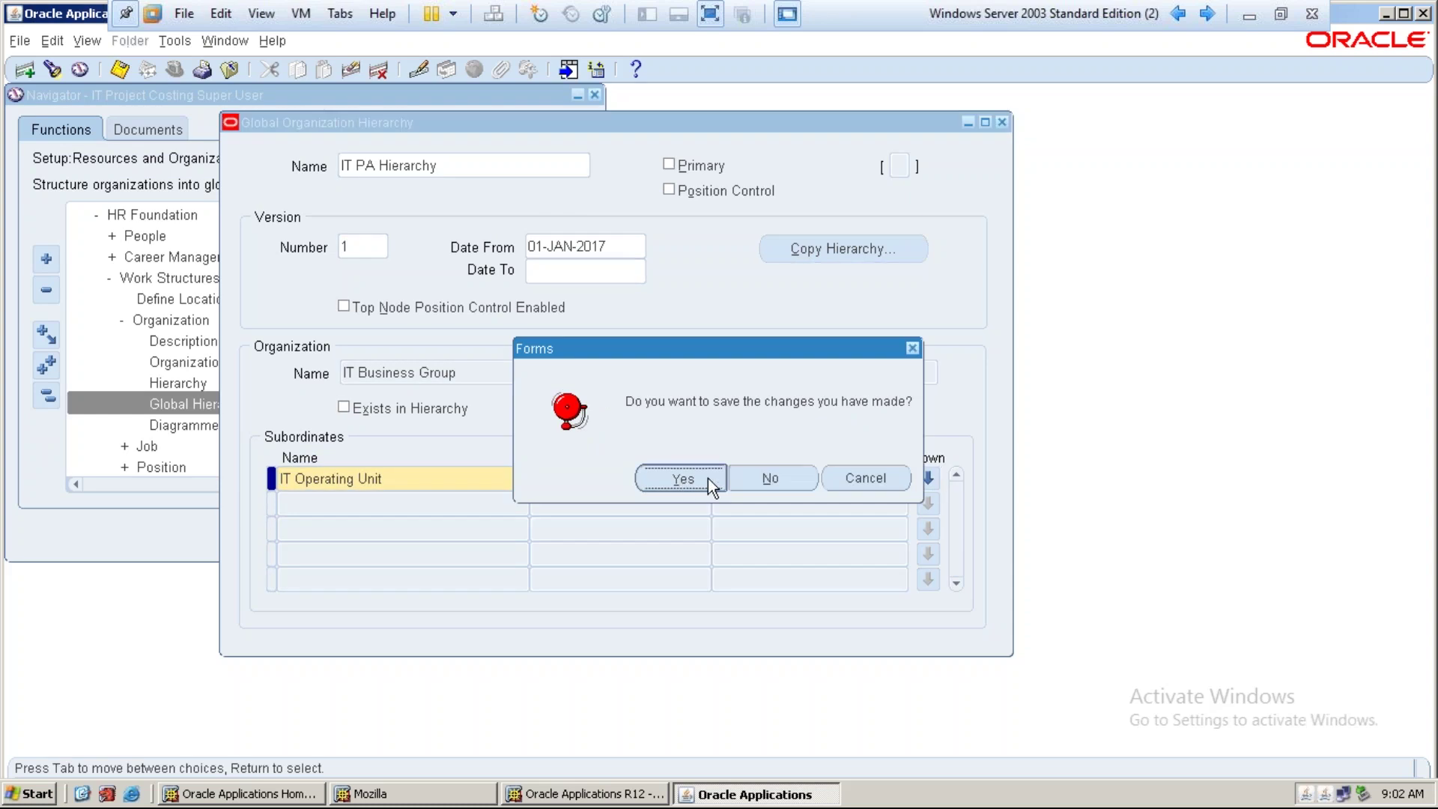
pyautogui.click(708, 478)
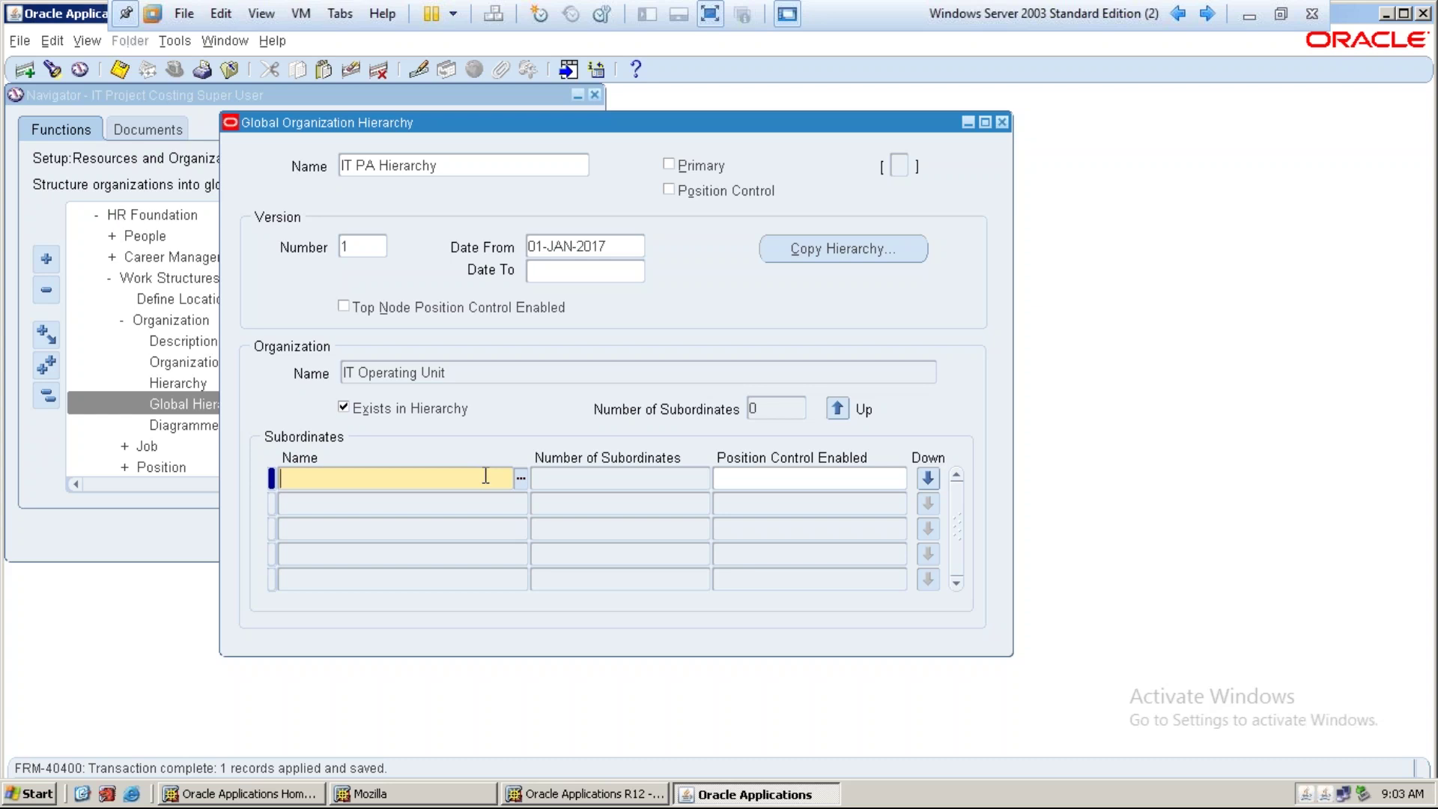
# Add IT Finance Dept and IT Admin Dept as subordinates of IT Operating Unit, saving each
pyautogui.write('it fina')
pyautogui.press('Tab')
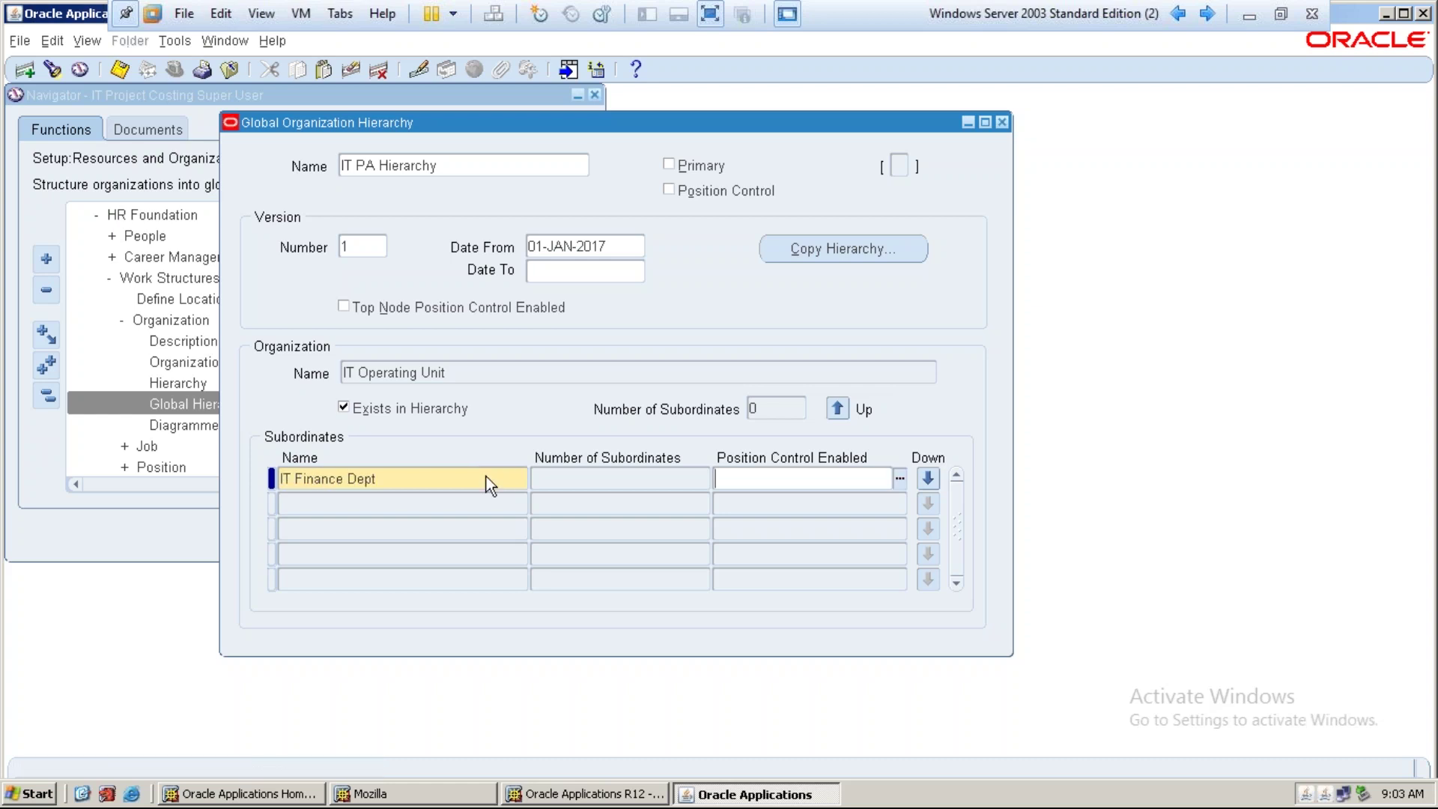
pyautogui.hotkey('ctrl', 's')
pyautogui.press('Tab')
pyautogui.write('it')
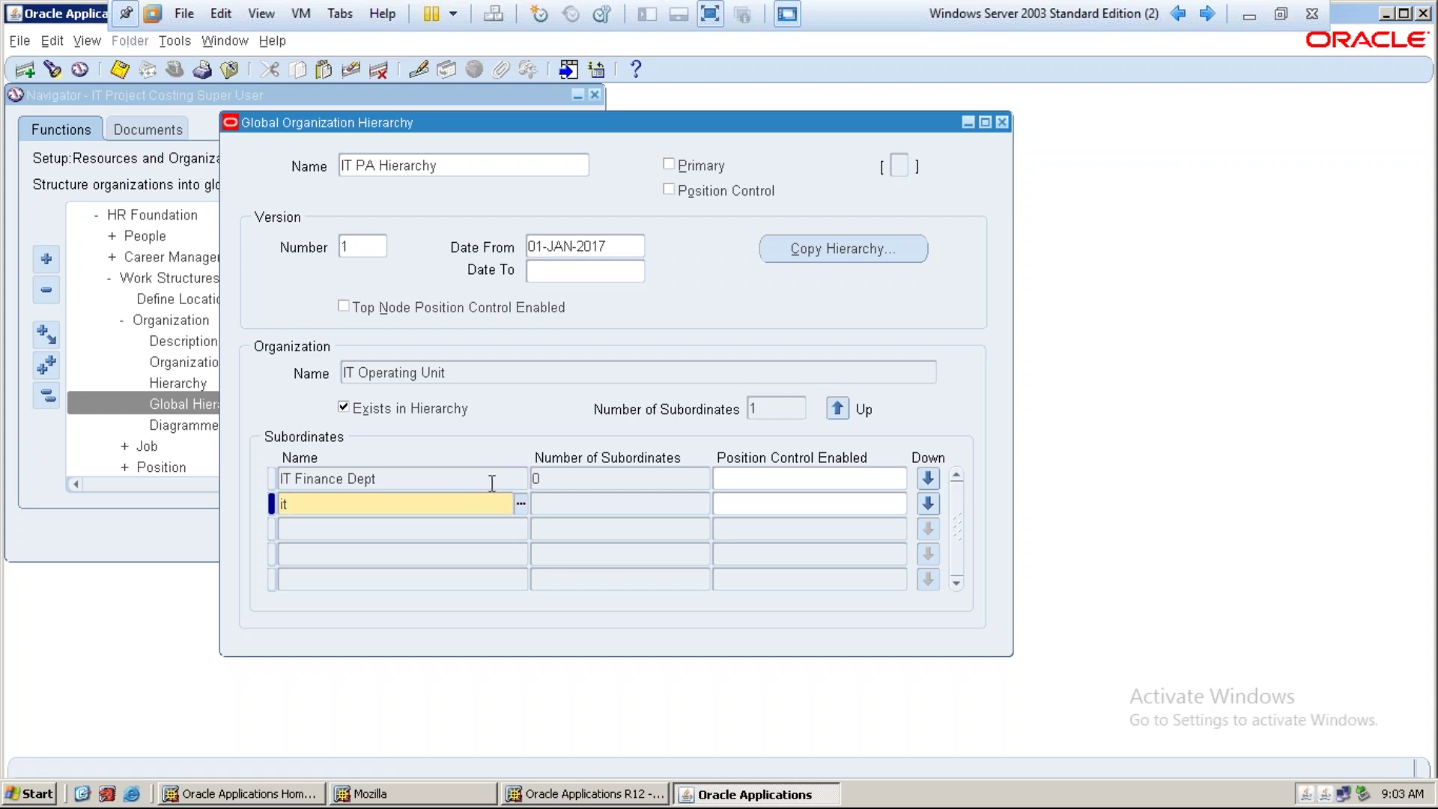
pyautogui.write('admin')
pyautogui.press('Tab')
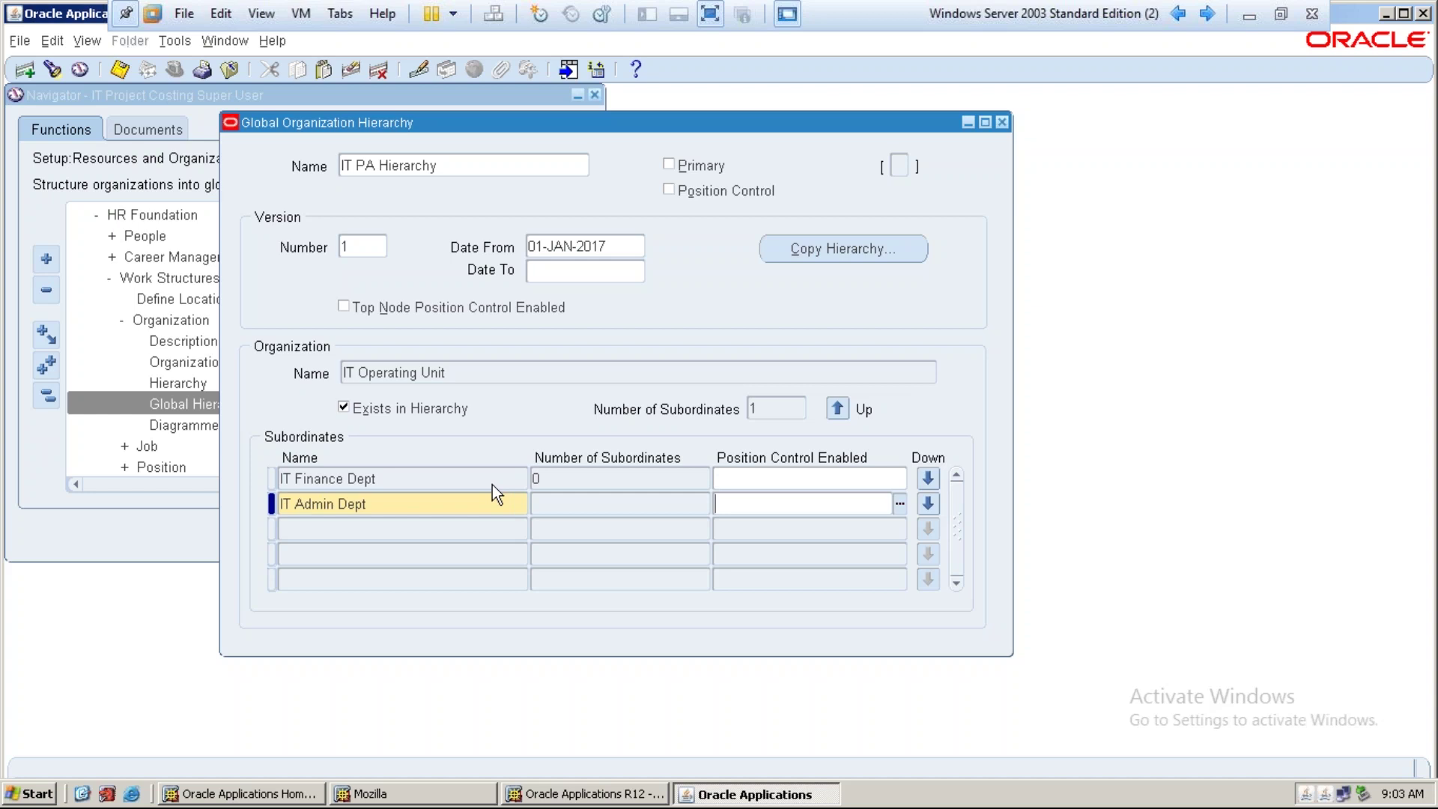
pyautogui.hotkey('ctrl', 's')
pyautogui.press('Tab')
# Add IT Purchase Dept and IT Sales Dept as subordinates, saving each
pyautogui.write('it pur')
pyautogui.press('Tab')
pyautogui.hotkey('ctrl', 's')
pyautogui.press('Tab')
pyautogui.write('it Sales')
pyautogui.press('Tab')
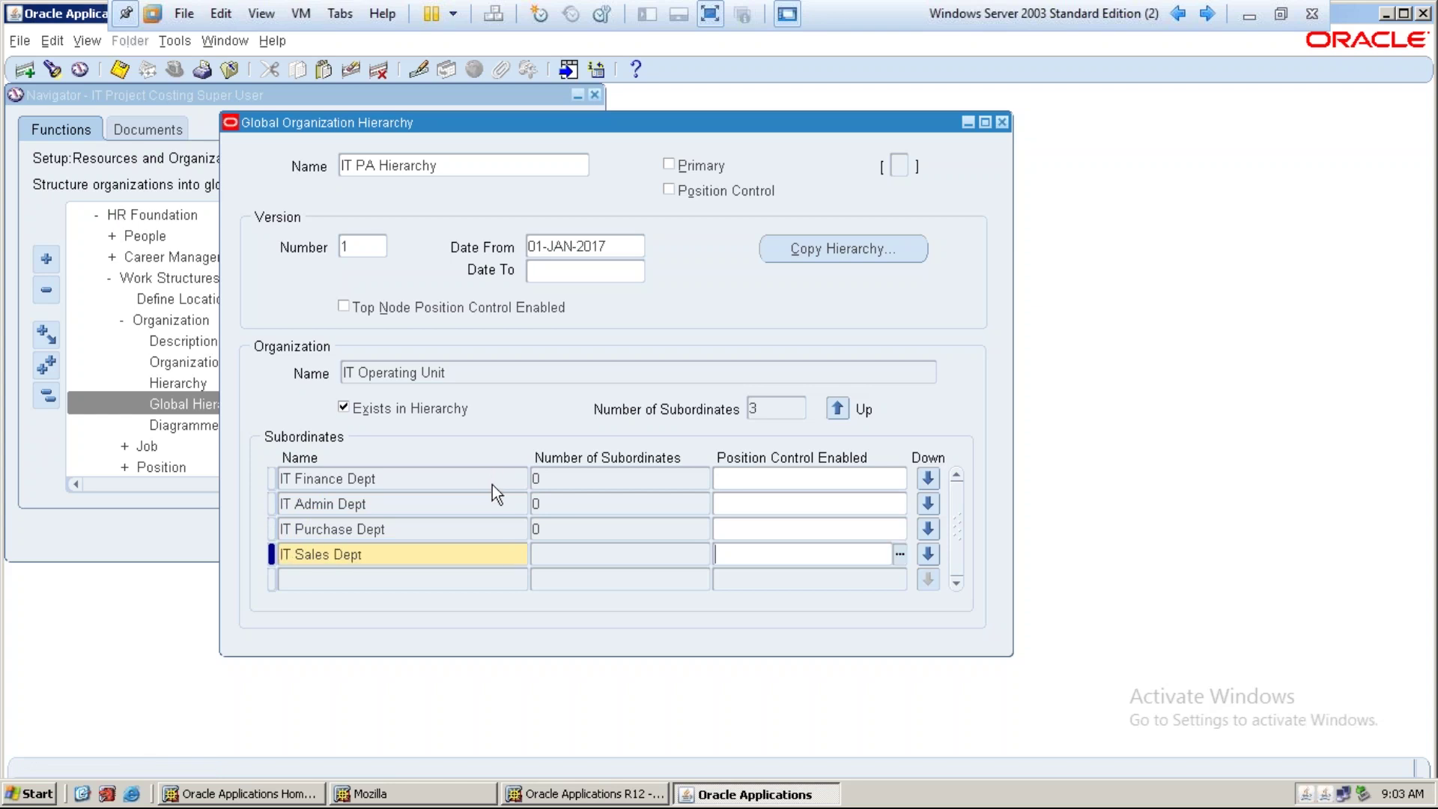
pyautogui.hotkey('ctrl', 's')
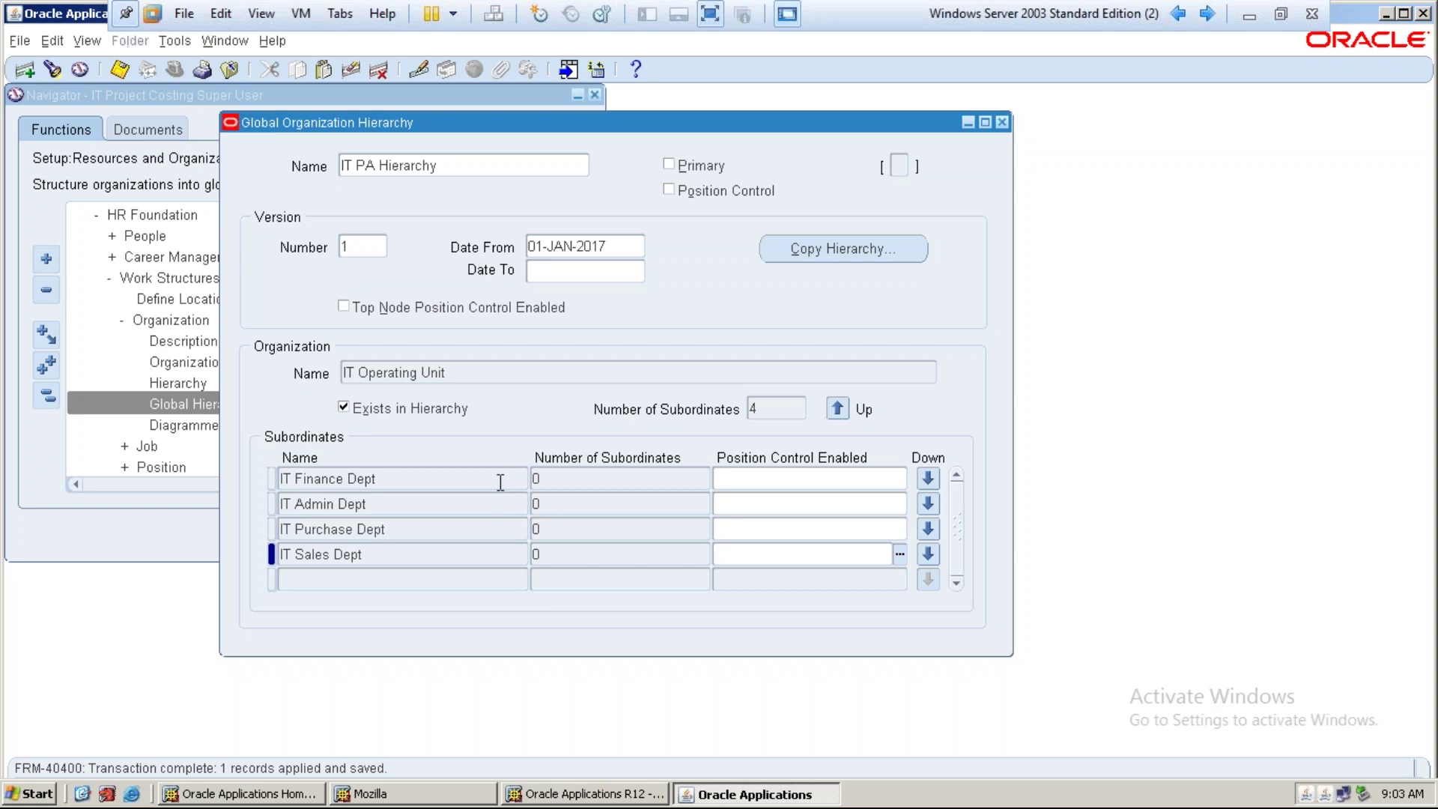
# Review the subordinates, save the hierarchy and close the Global Organization Hierarchy window
pyautogui.click(419, 486)
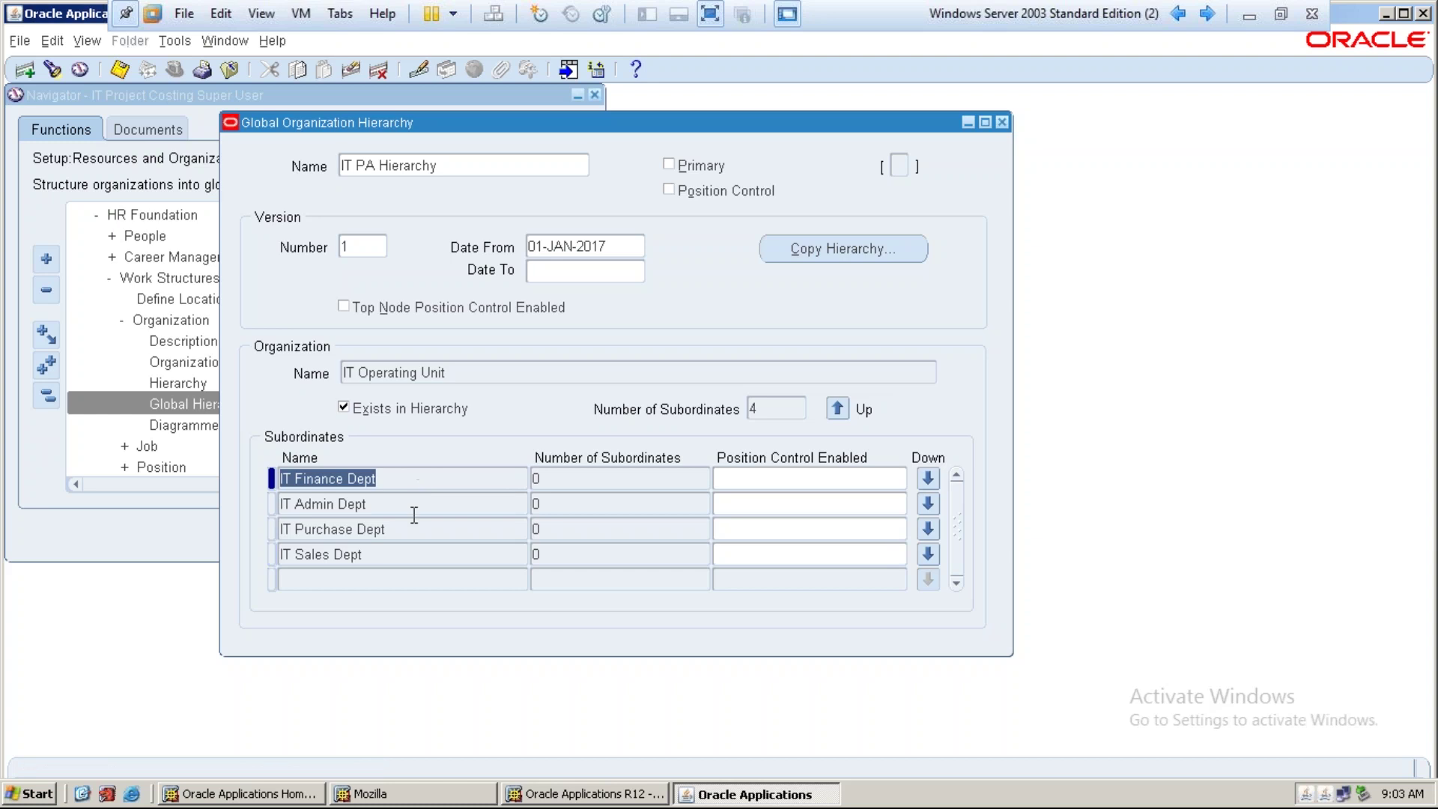
pyautogui.click(412, 503)
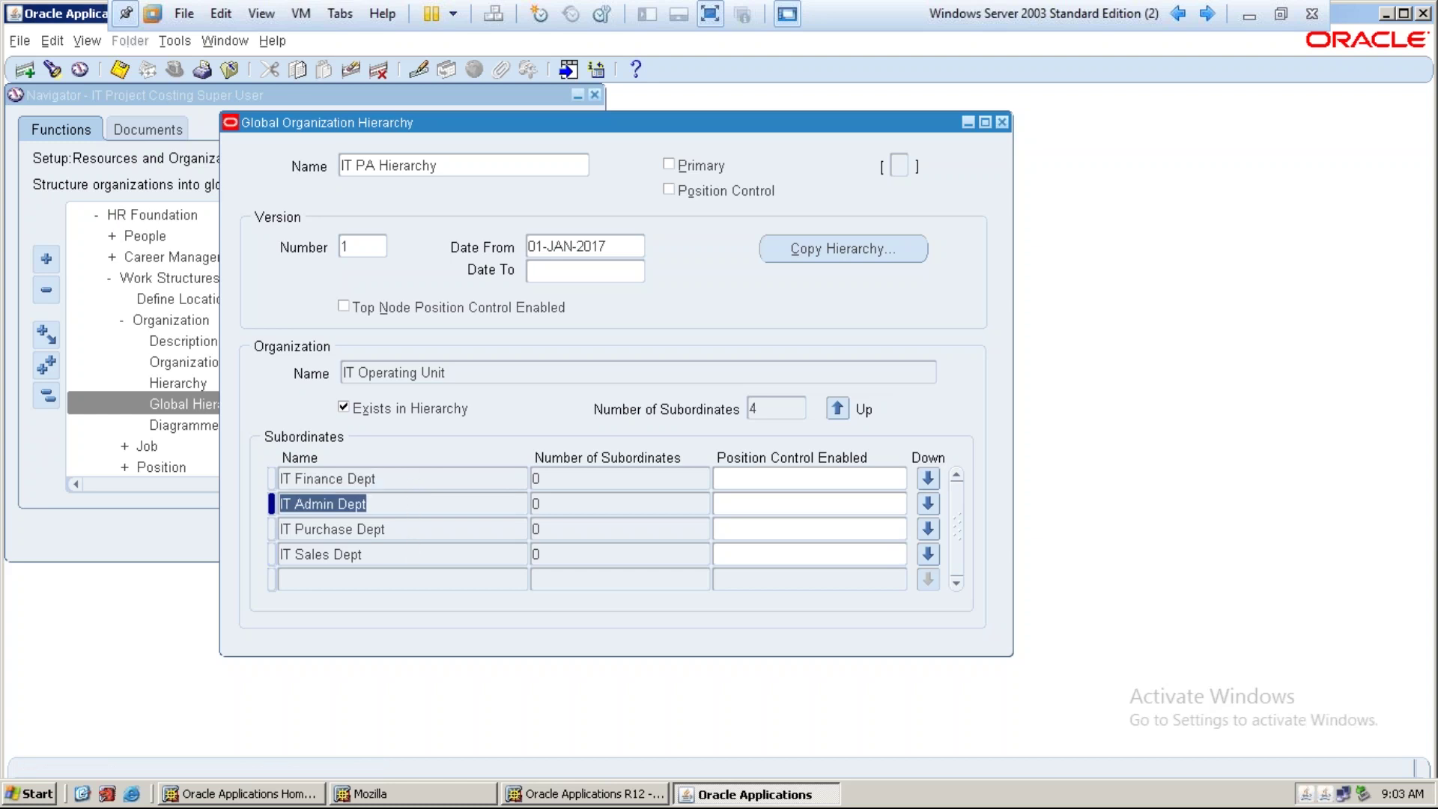
pyautogui.click(482, 363)
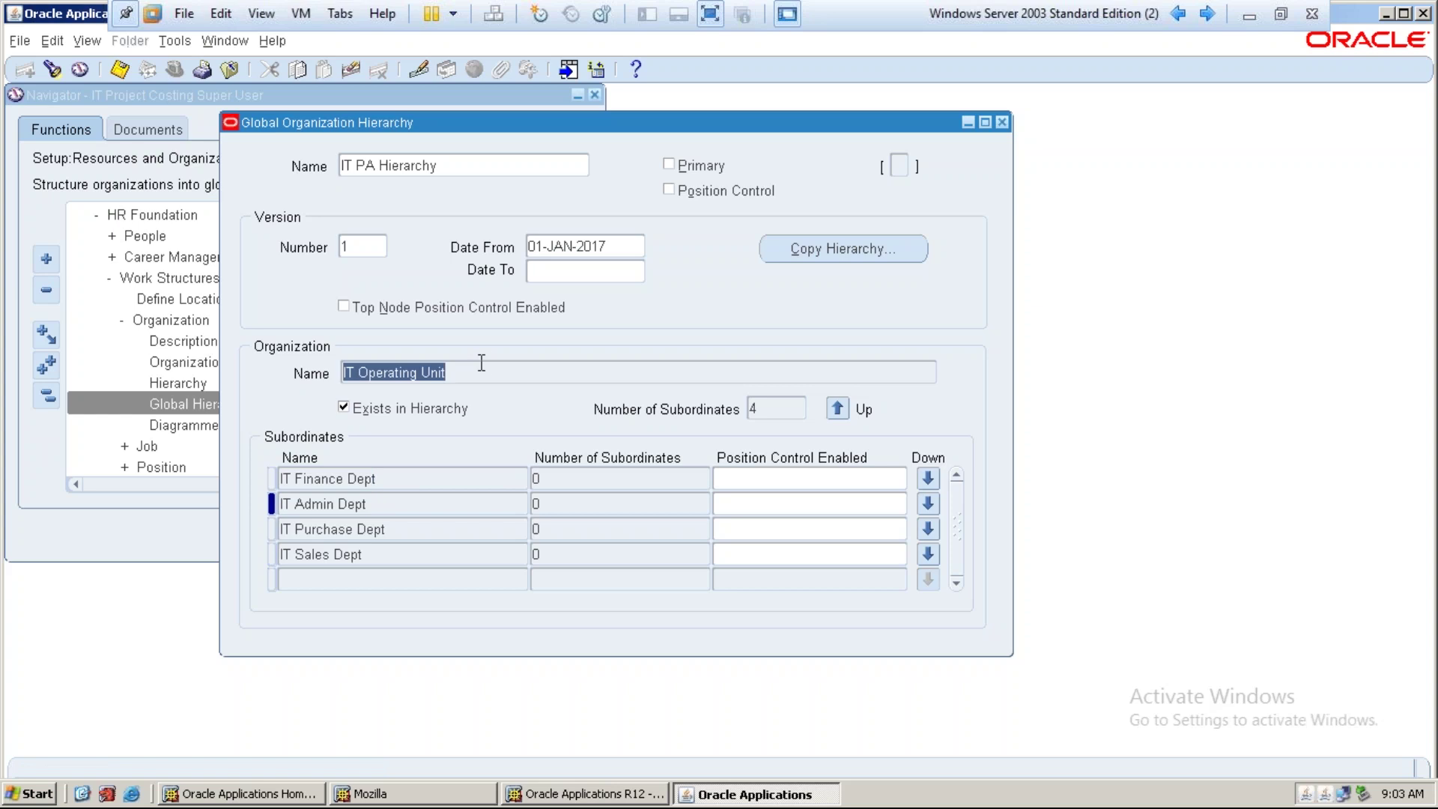
pyautogui.click(119, 69)
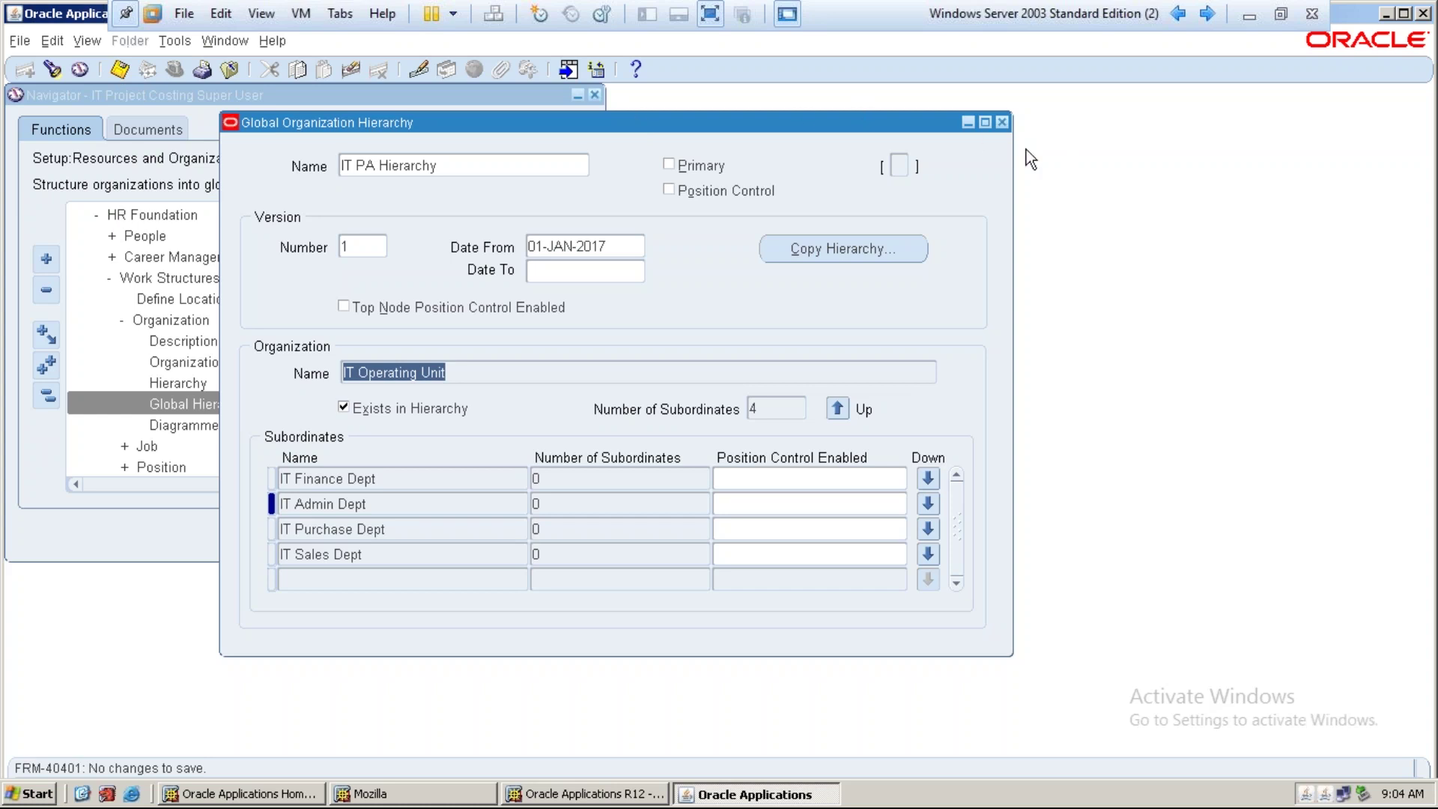
pyautogui.click(1003, 122)
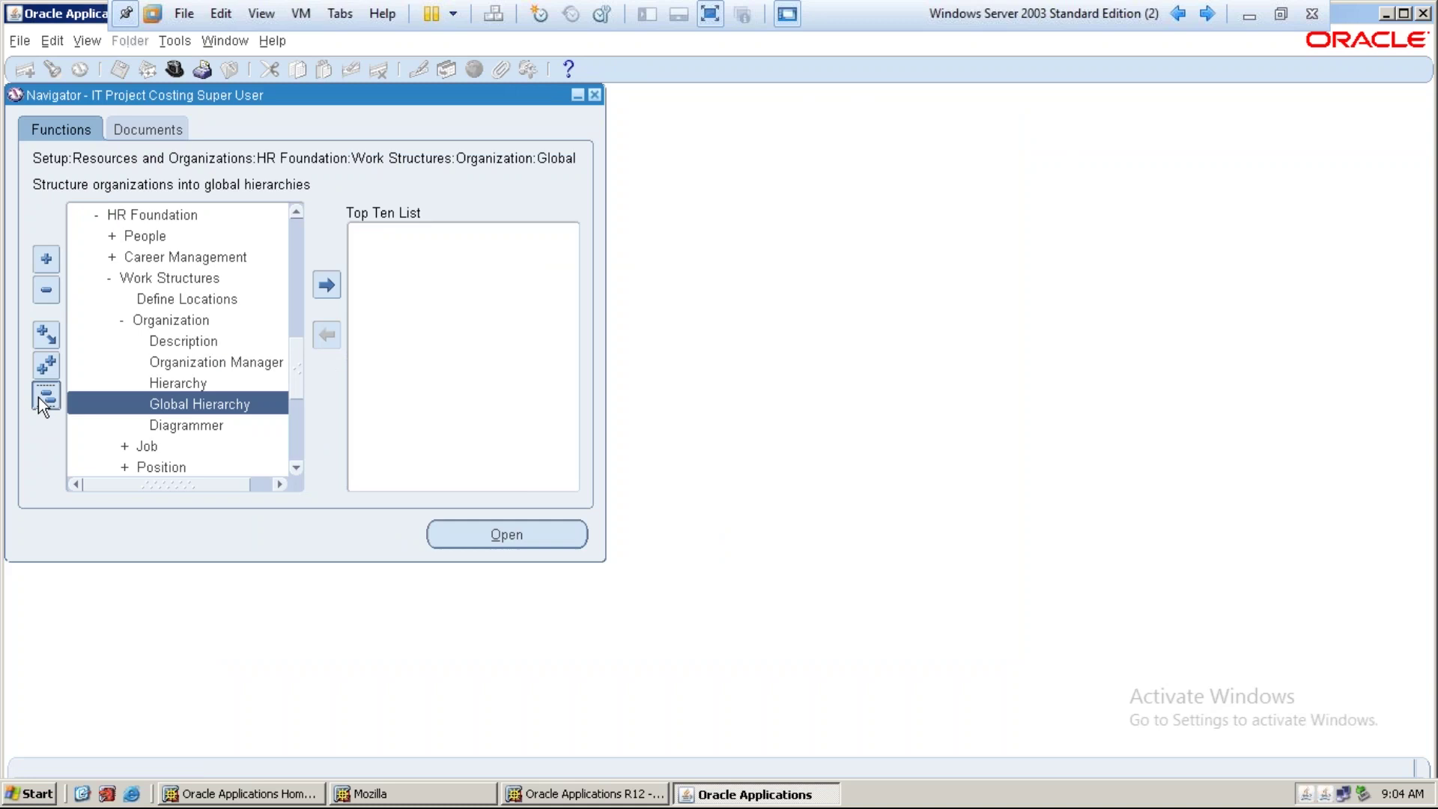
# Open Implementation Options from Setup > System in the Navigator
pyautogui.click(38, 397)
pyautogui.doubleClick(101, 374)
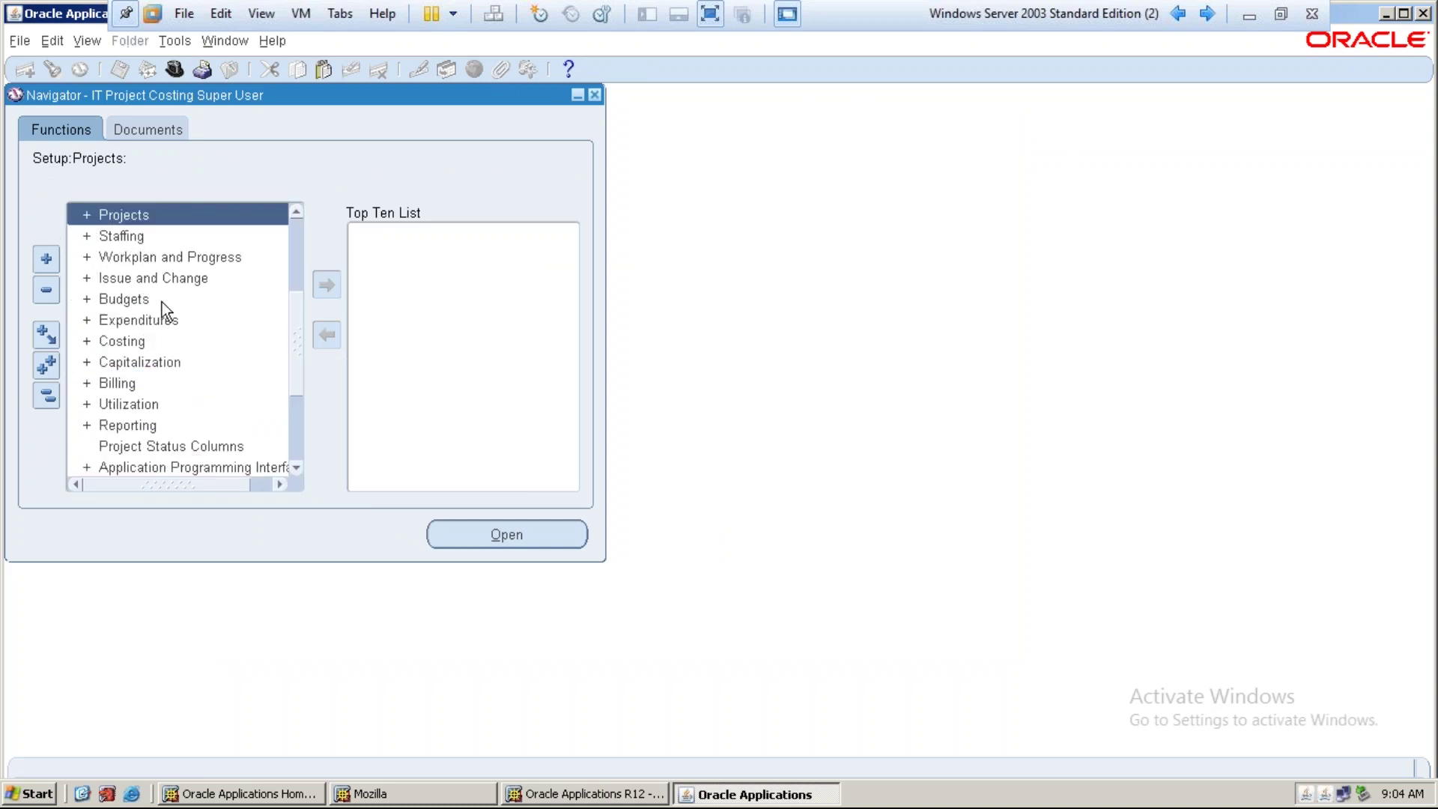
pyautogui.scroll(-2, 162, 301)
pyautogui.doubleClick(136, 370)
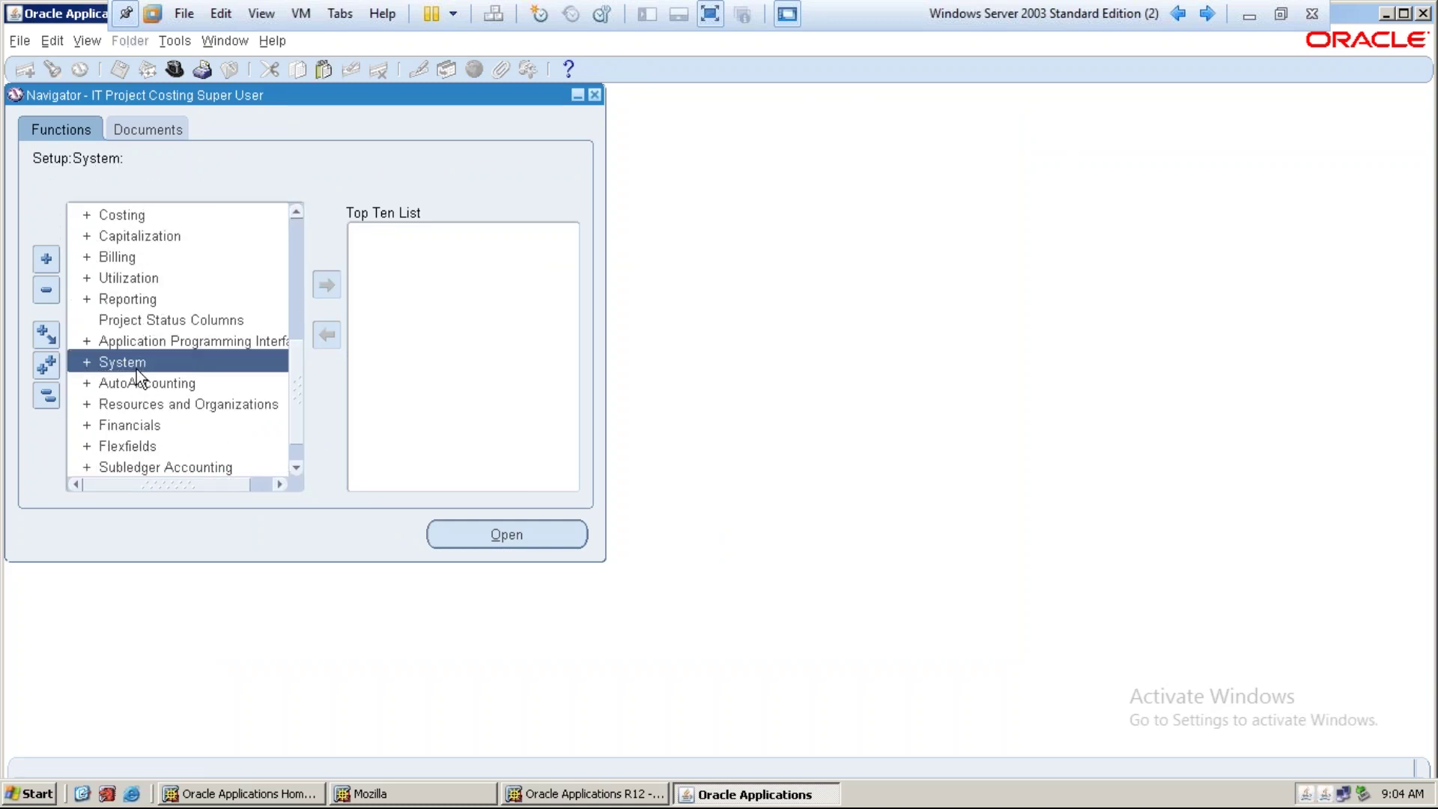
pyautogui.doubleClick(150, 339)
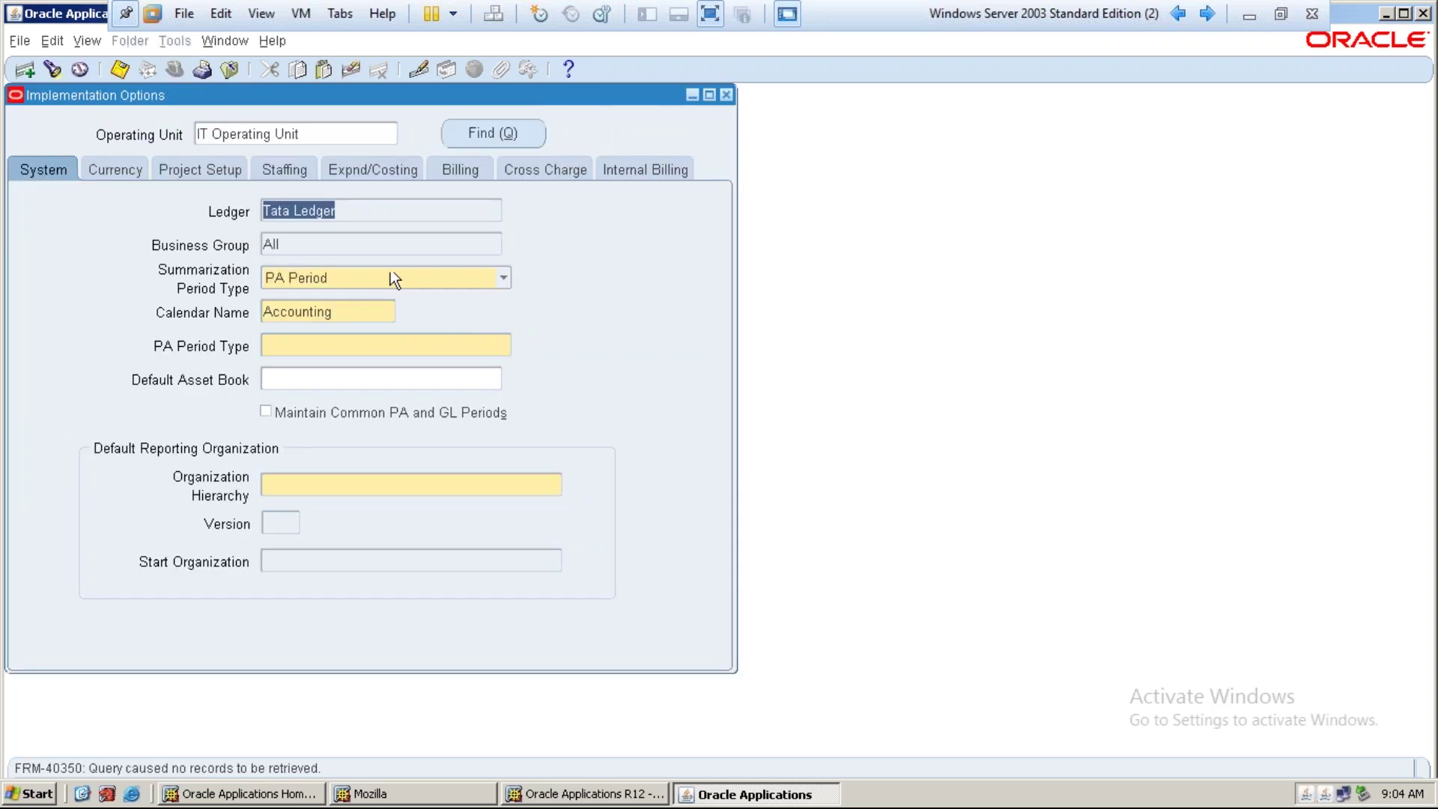
# Review the Tata Ledger, Accounting calendar and PA Period summarization type for IT Operating Unit
pyautogui.click(342, 310)
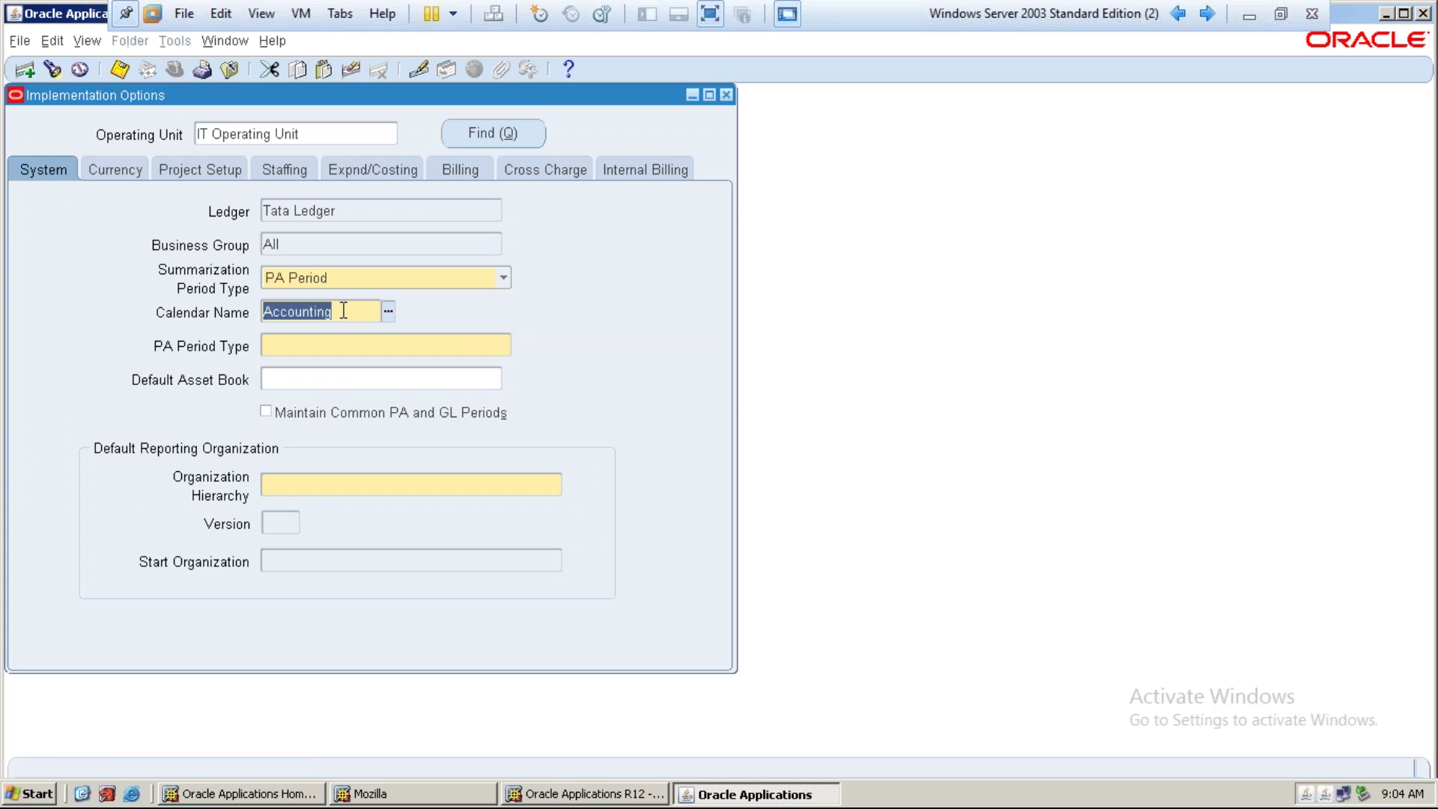
pyautogui.click(335, 211)
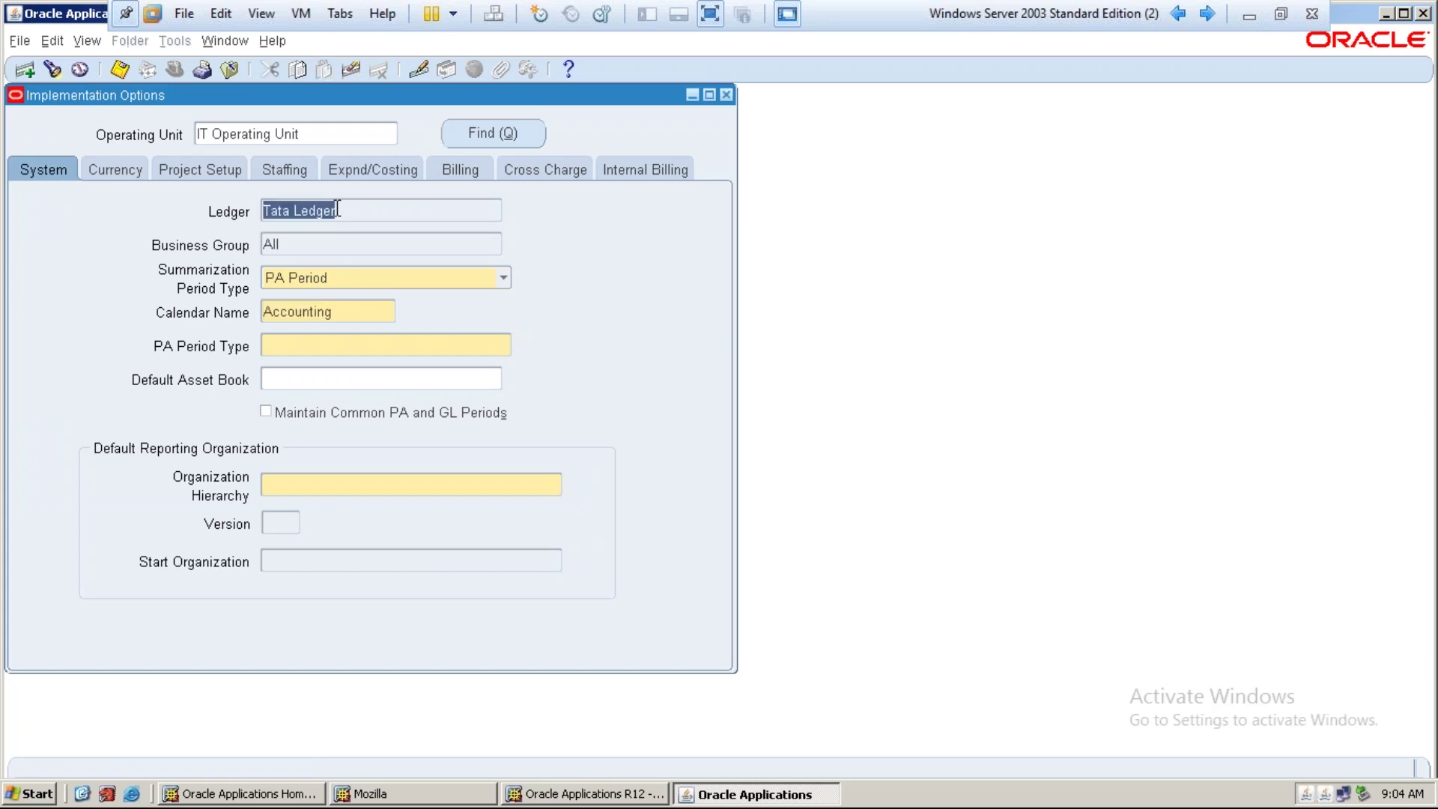
pyautogui.click(398, 276)
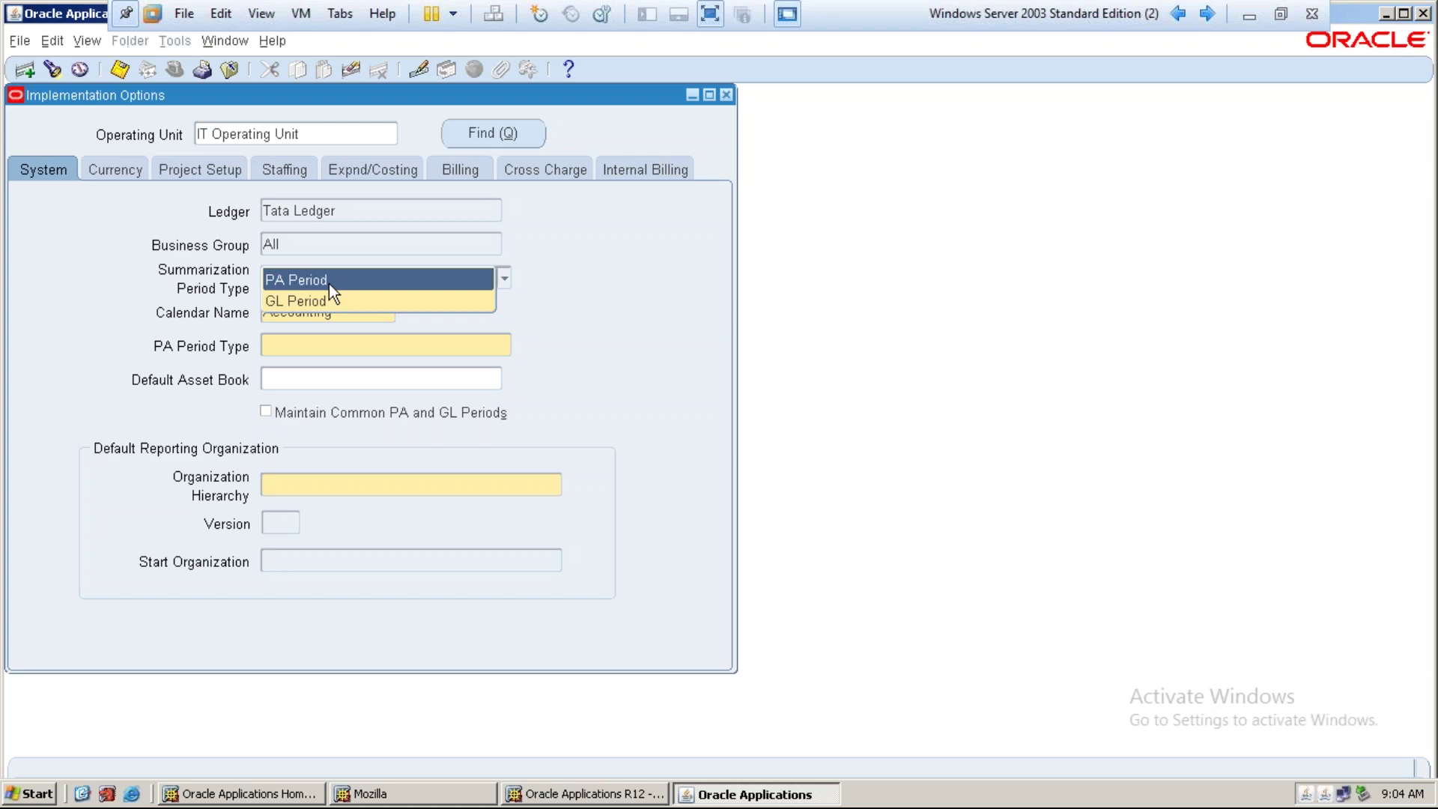
pyautogui.click(329, 286)
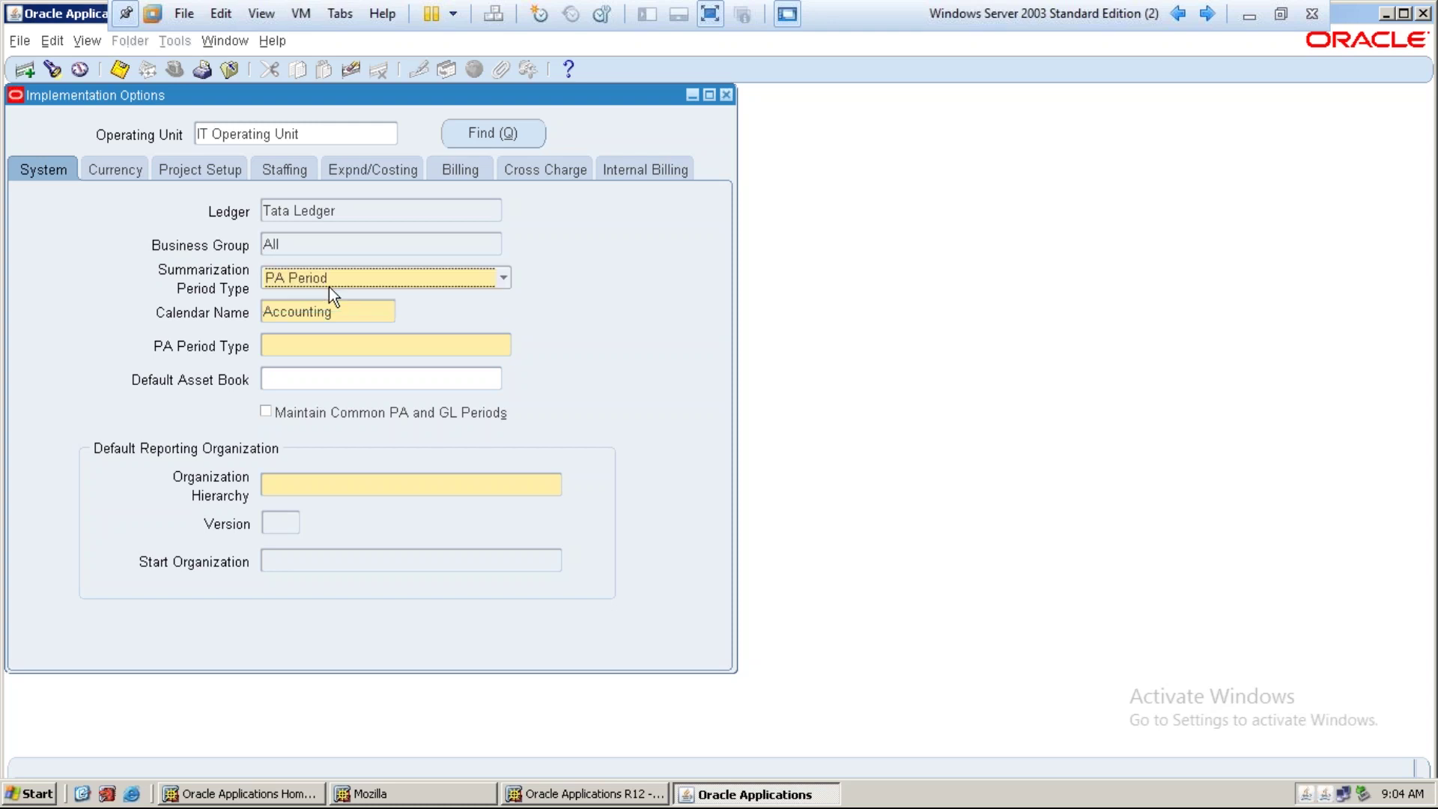
pyautogui.click(307, 347)
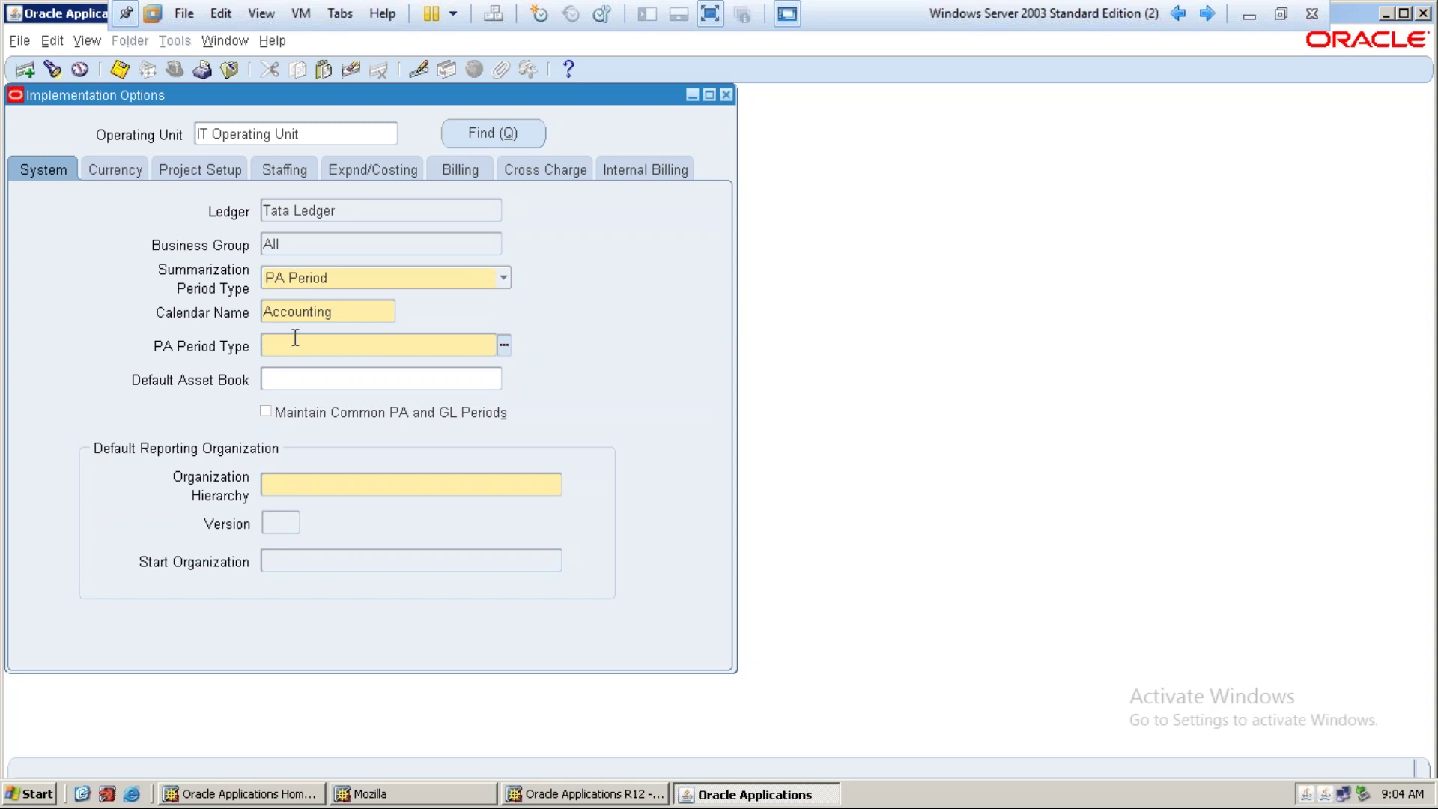
pyautogui.doubleClick(340, 312)
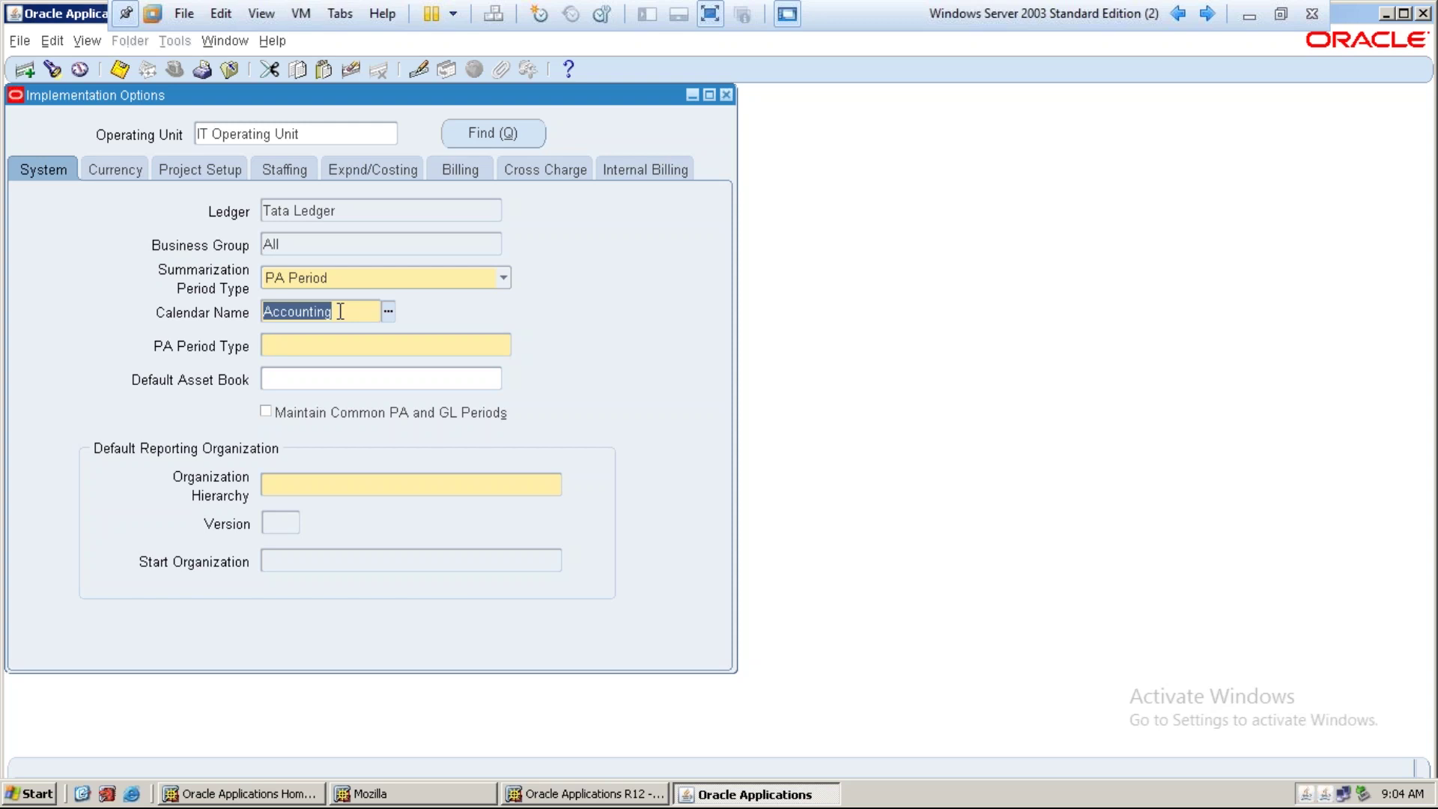
pyautogui.click(336, 344)
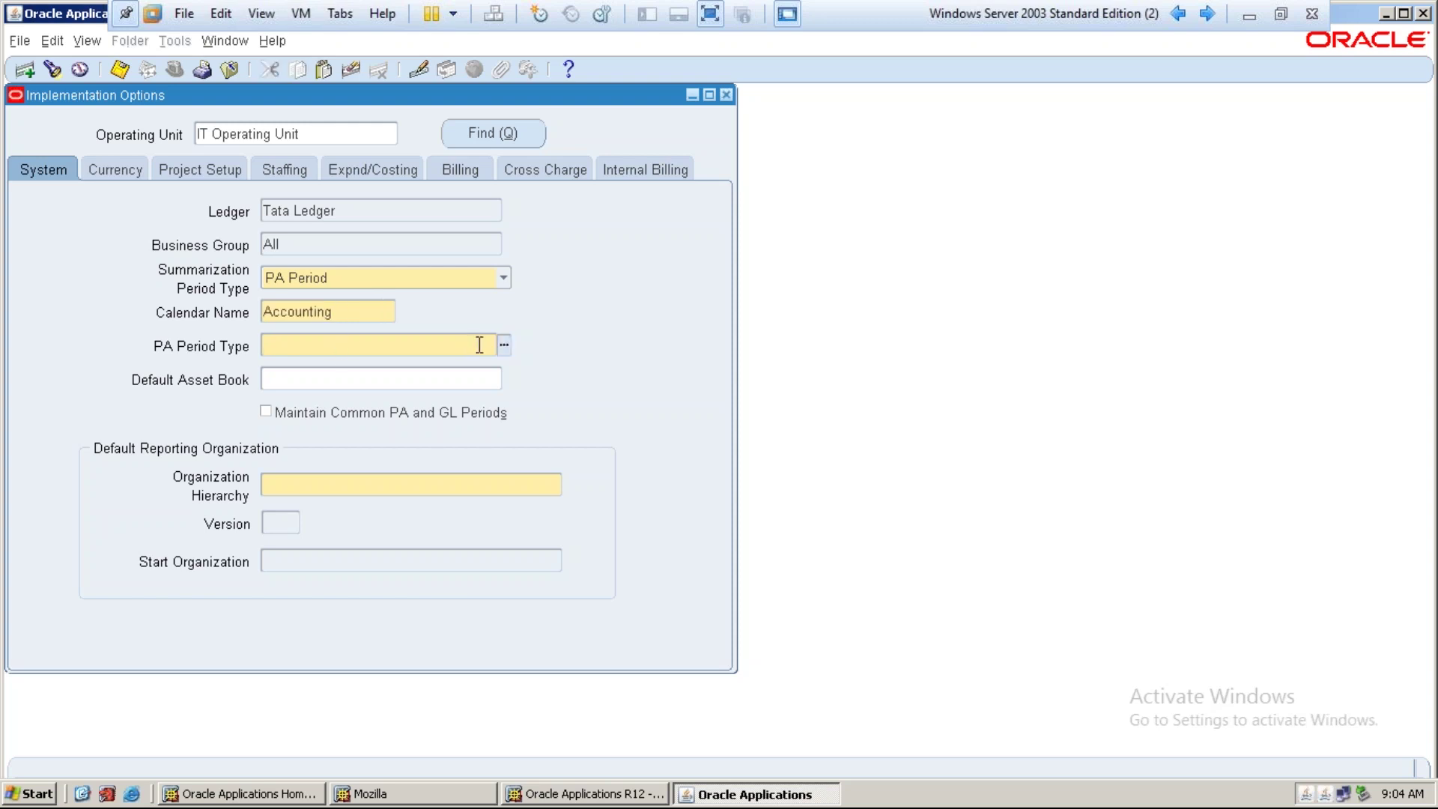
pyautogui.doubleClick(322, 310)
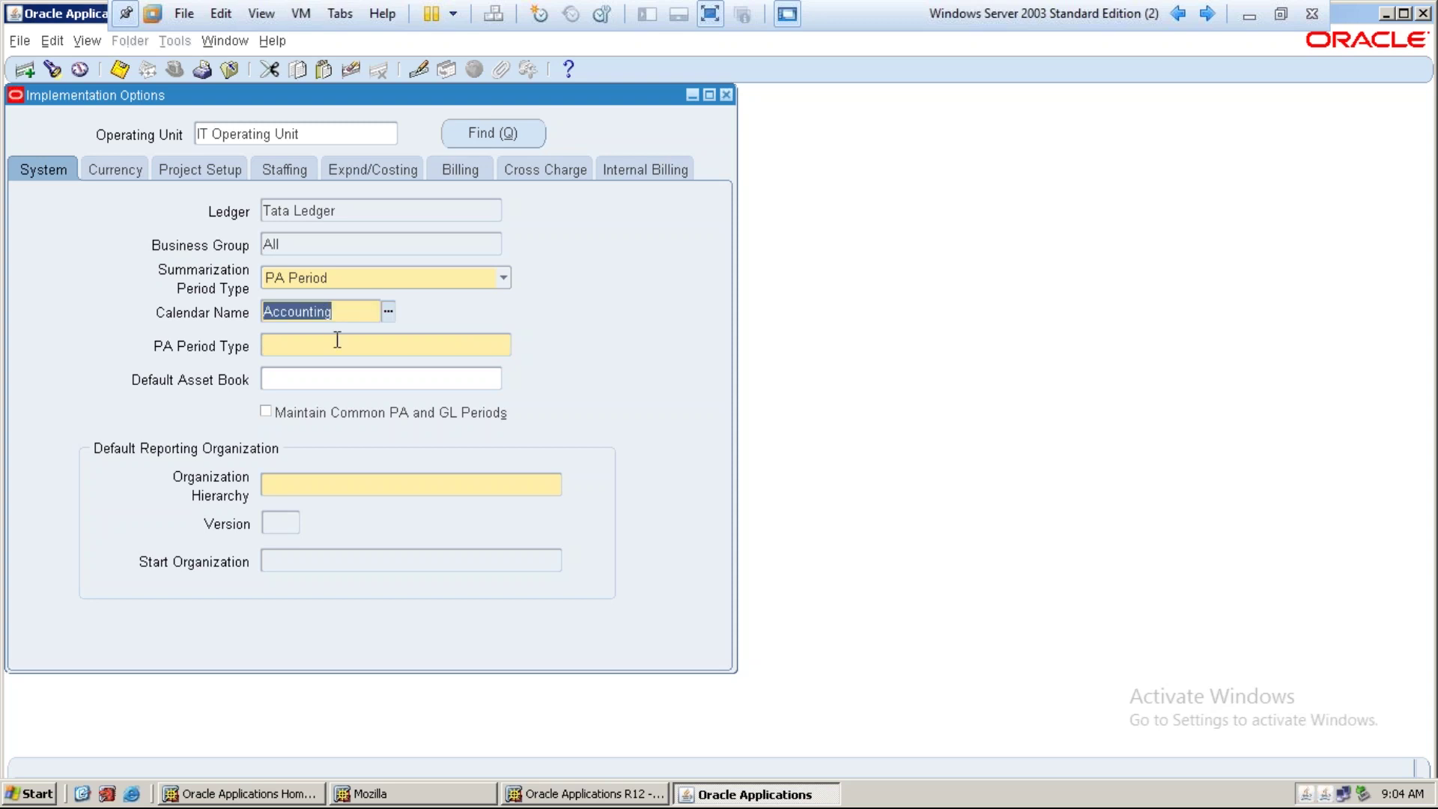
pyautogui.click(337, 341)
# Pick Month from the PA Period Type list, checking it against the Accounting calendar
pyautogui.click(505, 347)
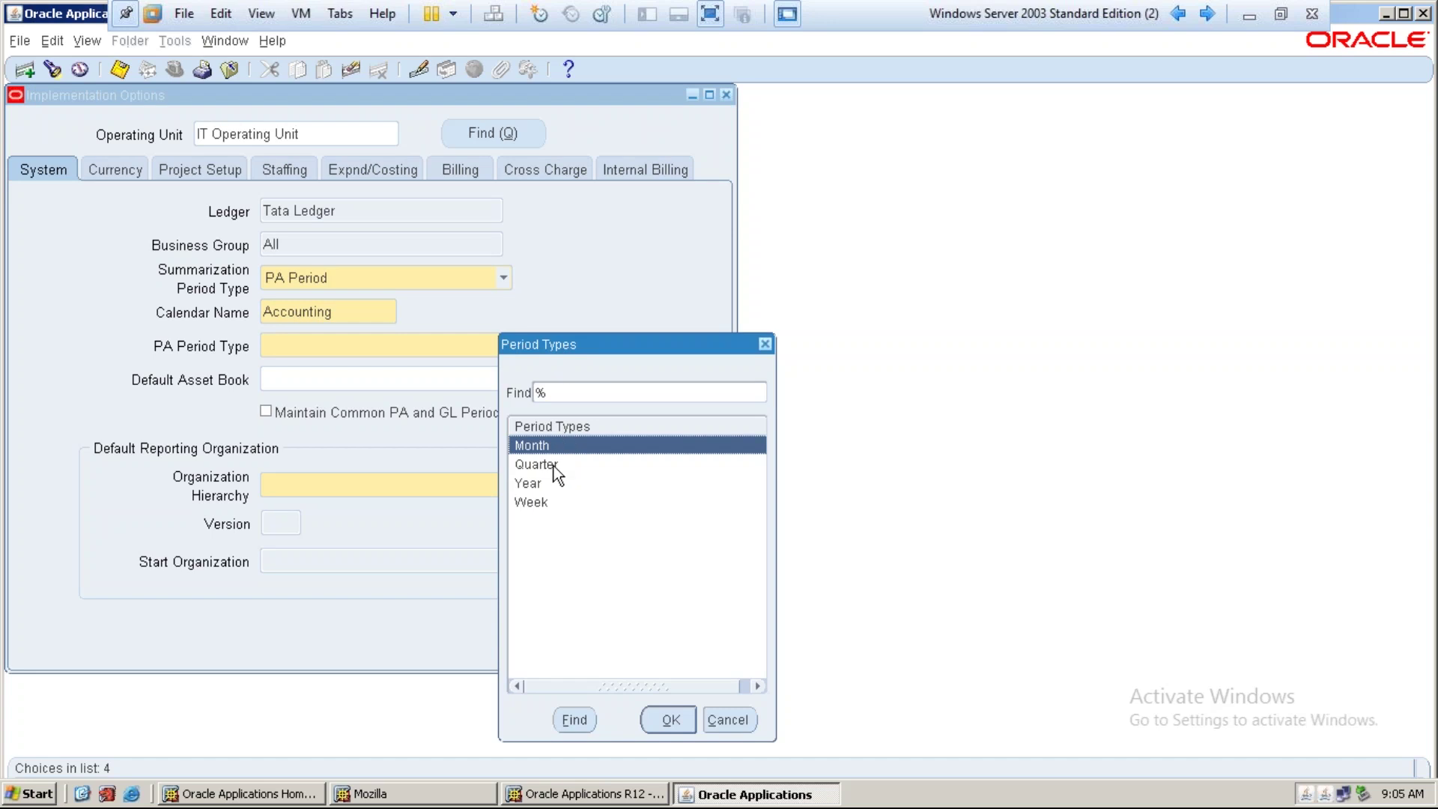
pyautogui.click(541, 504)
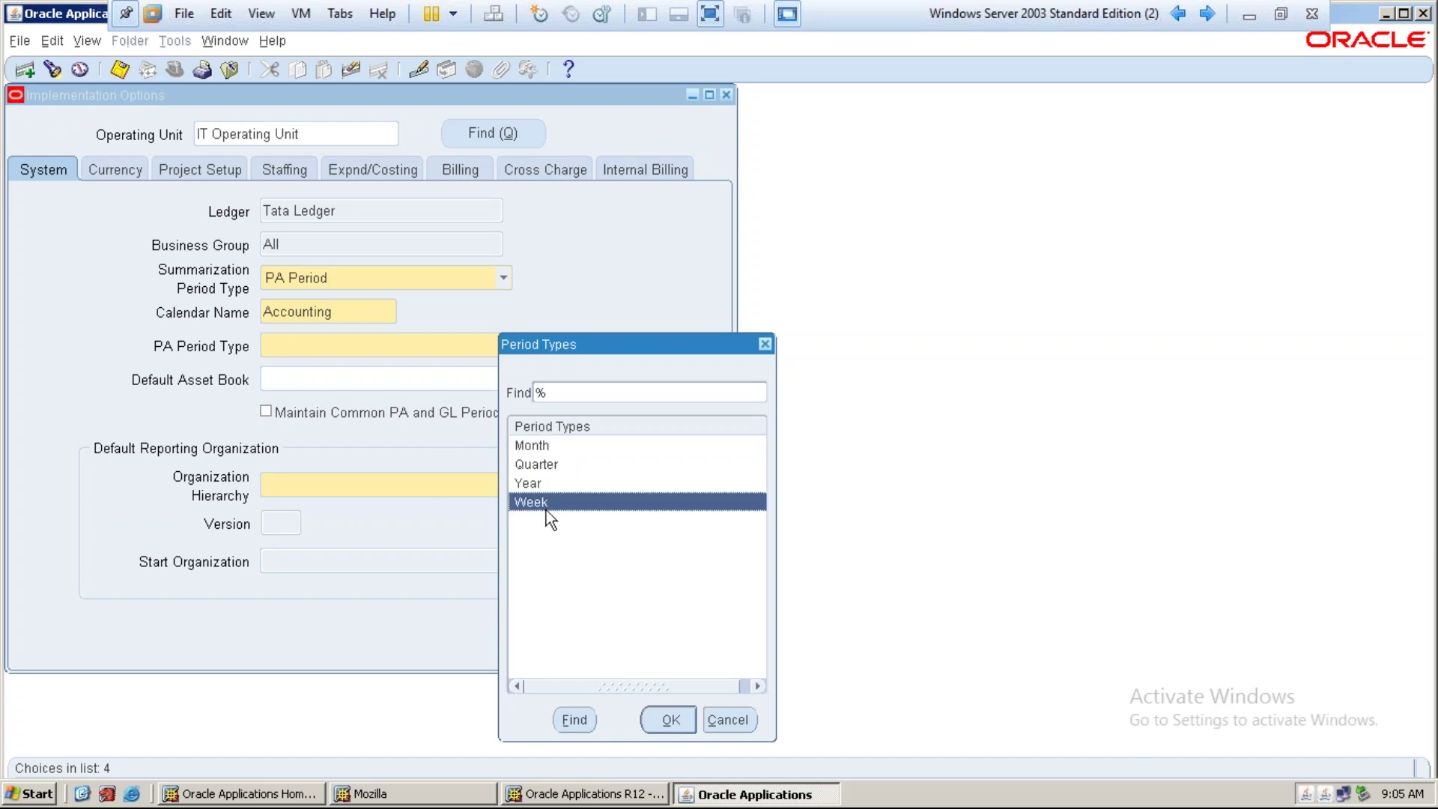
pyautogui.click(546, 445)
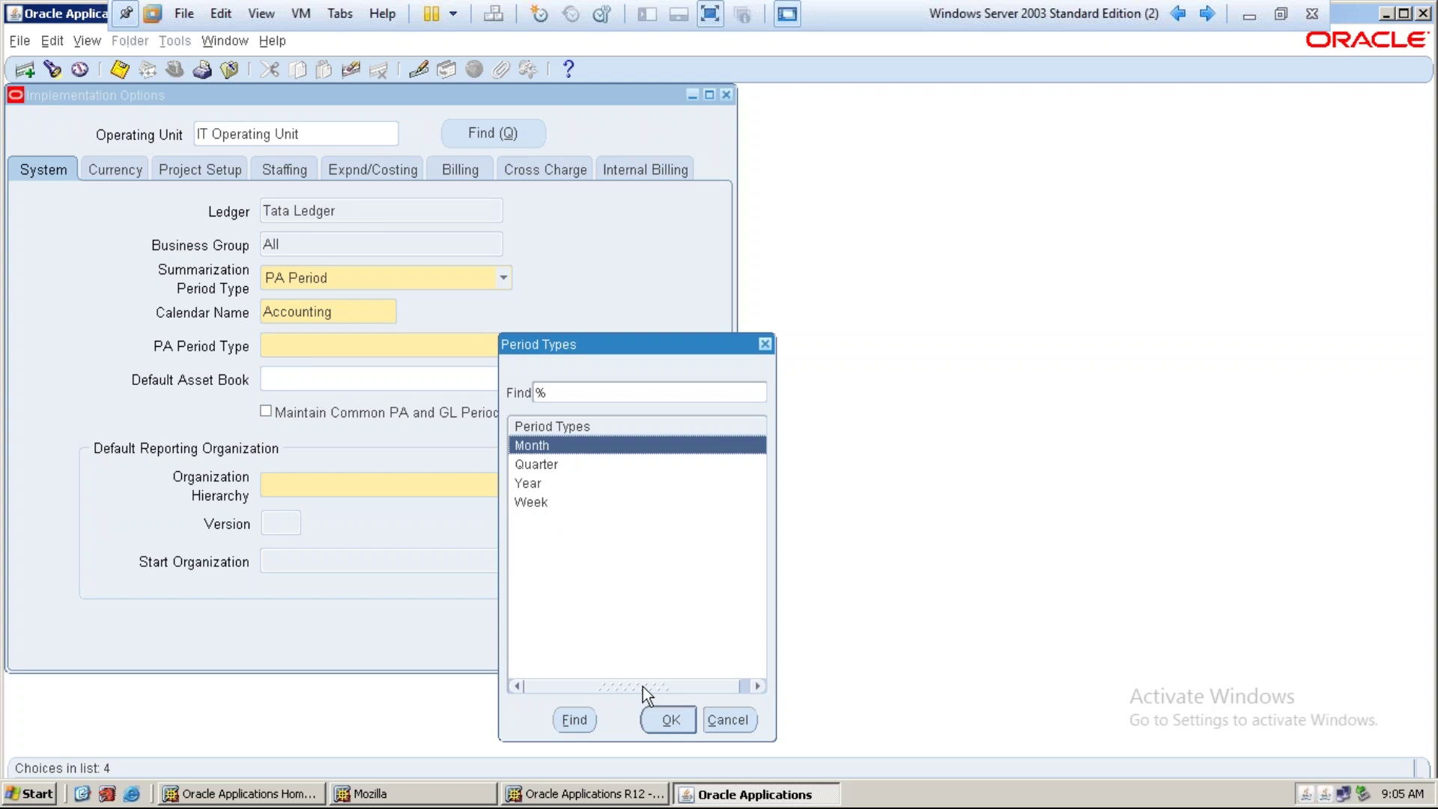
pyautogui.click(666, 721)
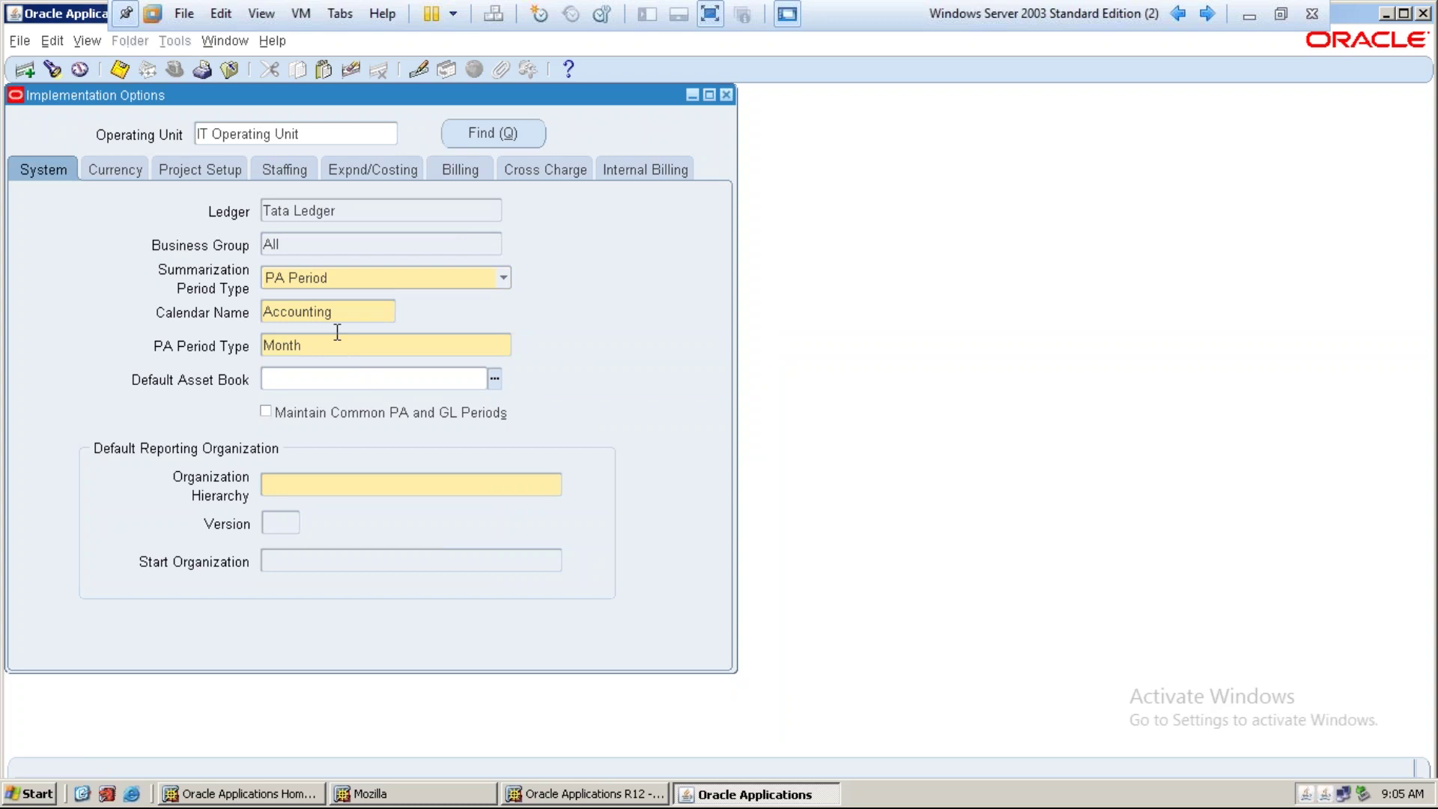
pyautogui.doubleClick(350, 313)
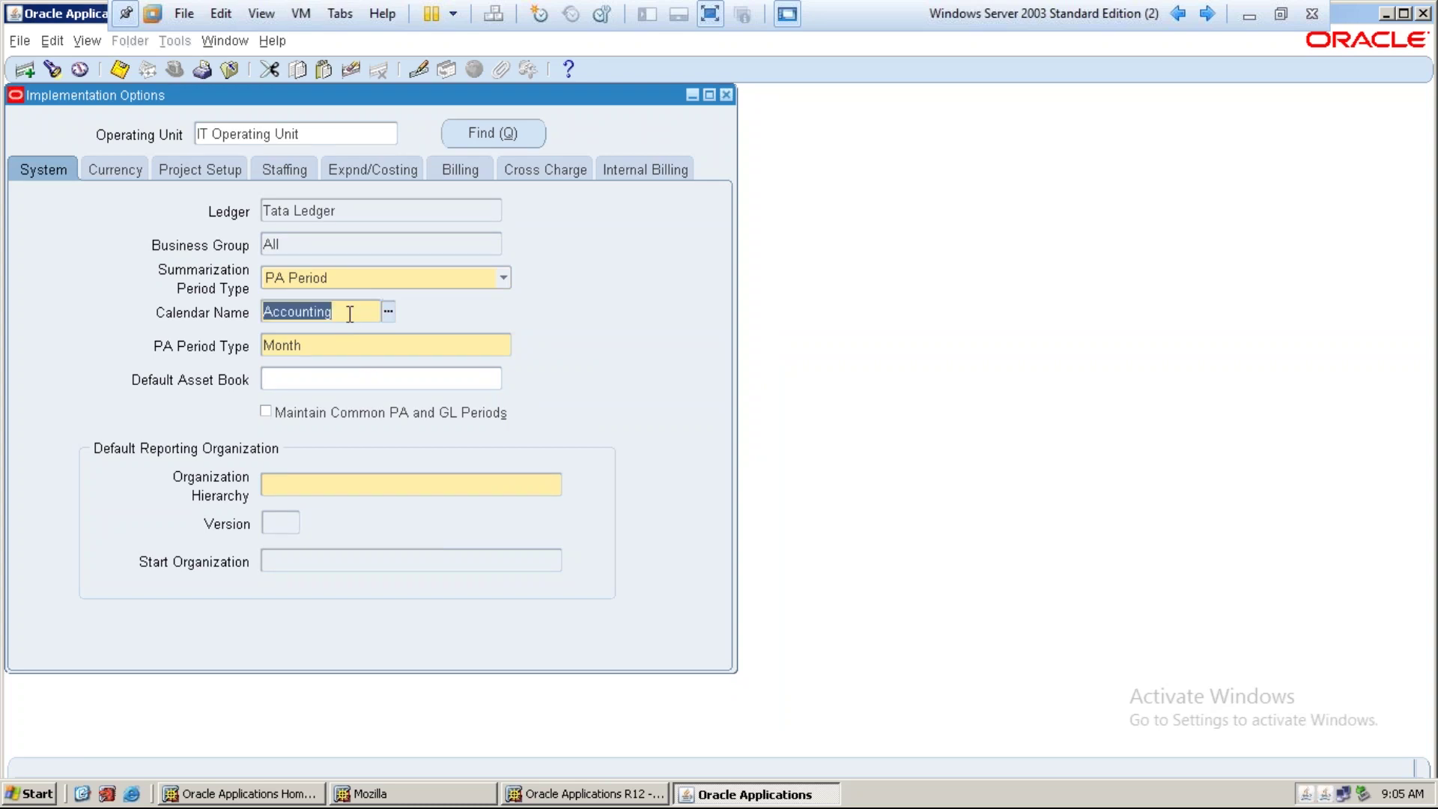
pyautogui.doubleClick(345, 345)
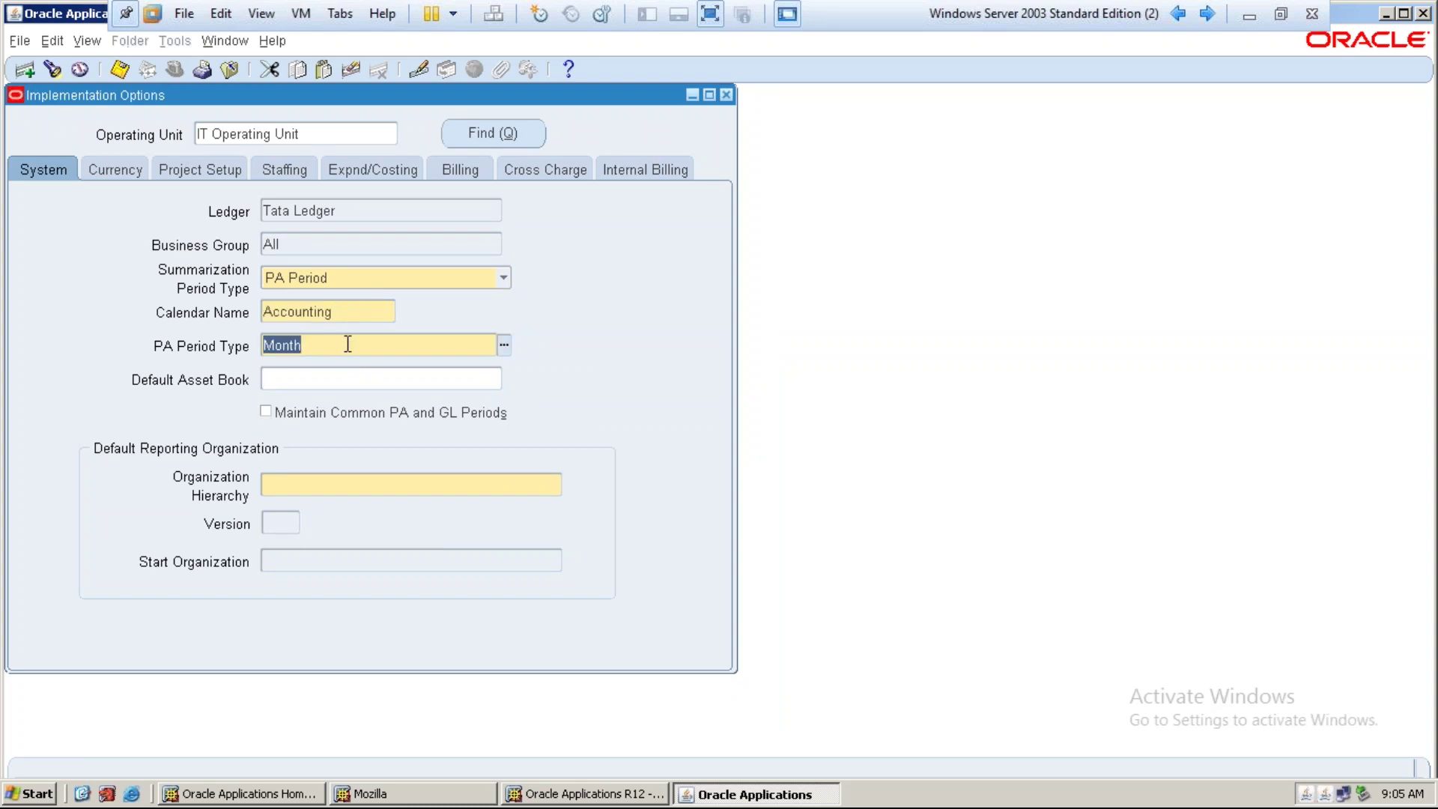
pyautogui.doubleClick(348, 314)
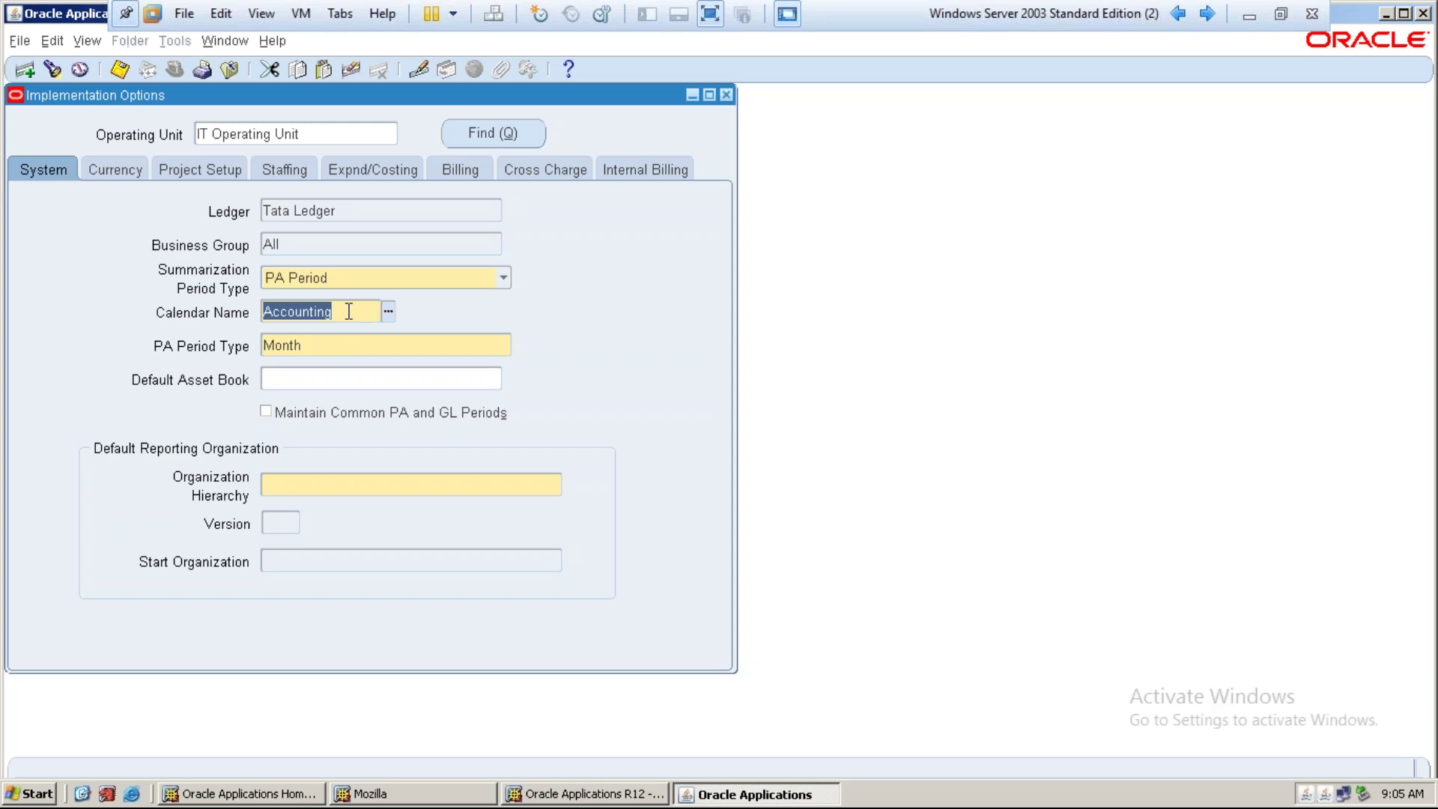
pyautogui.click(348, 312)
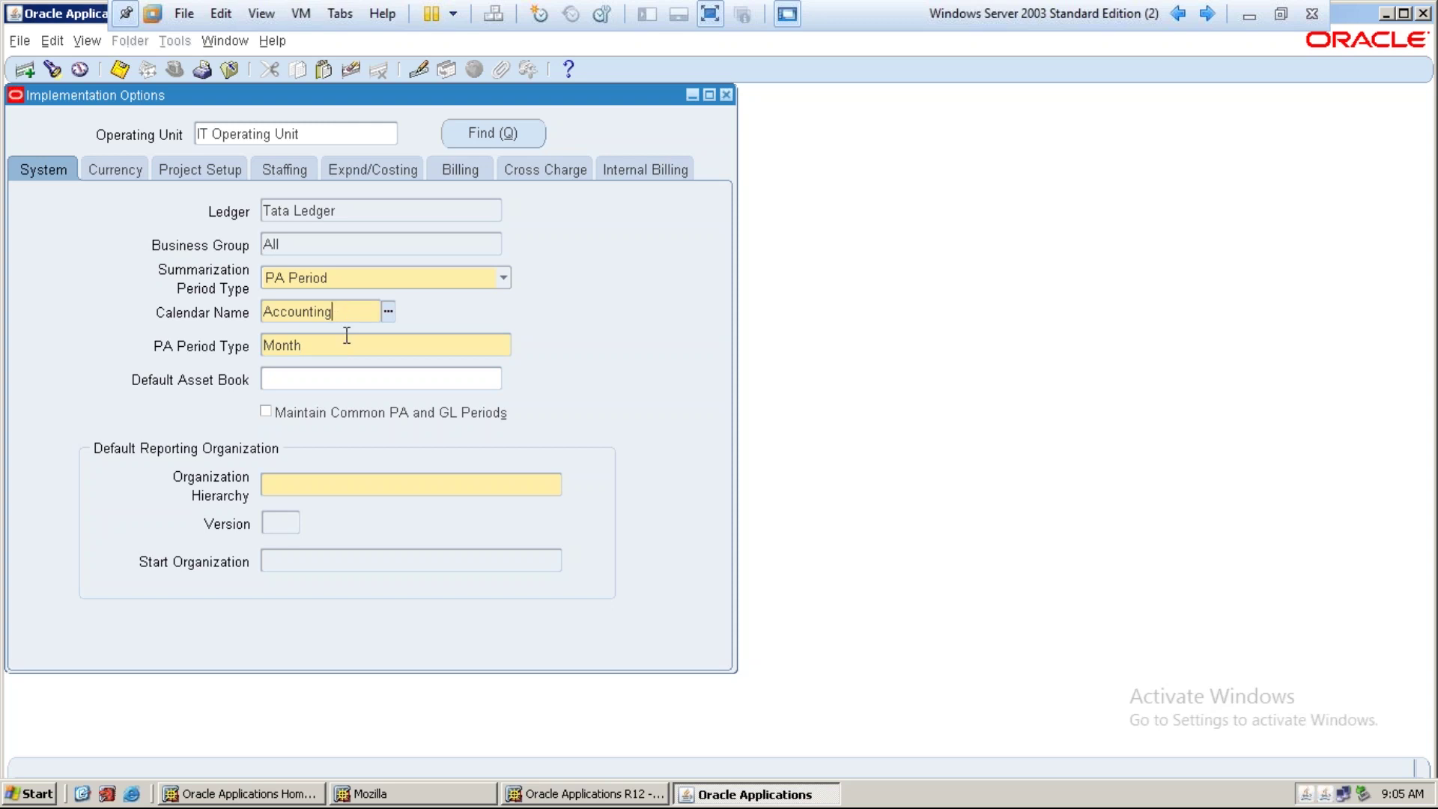
pyautogui.click(347, 336)
pyautogui.click(342, 382)
# Set default reporting to IT PA Hierarchy version 1, starting at IT Operating Unit
pyautogui.click(336, 479)
pyautogui.write('it pa')
pyautogui.press('Tab')
pyautogui.write('1')
pyautogui.press('Tab')
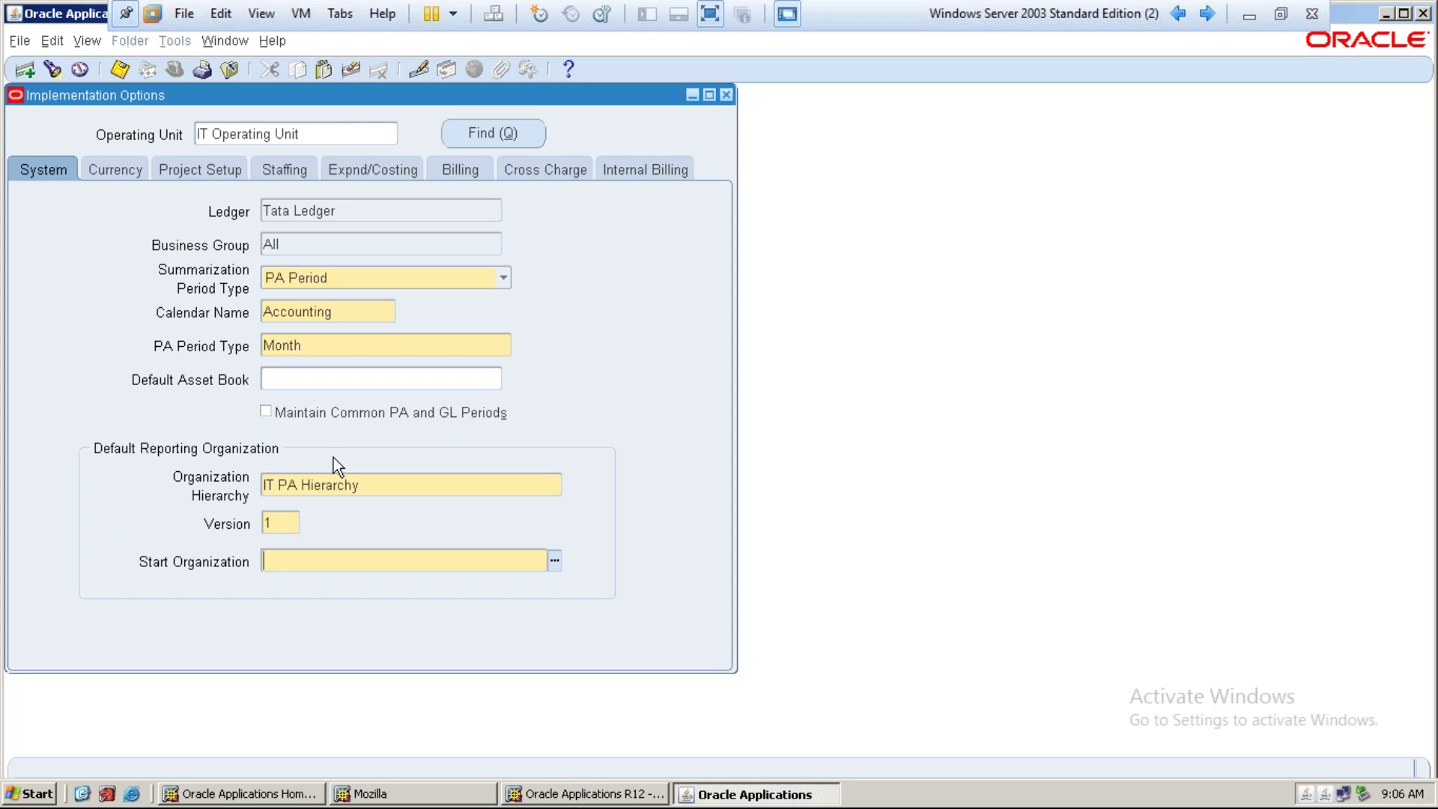
pyautogui.write('it opera')
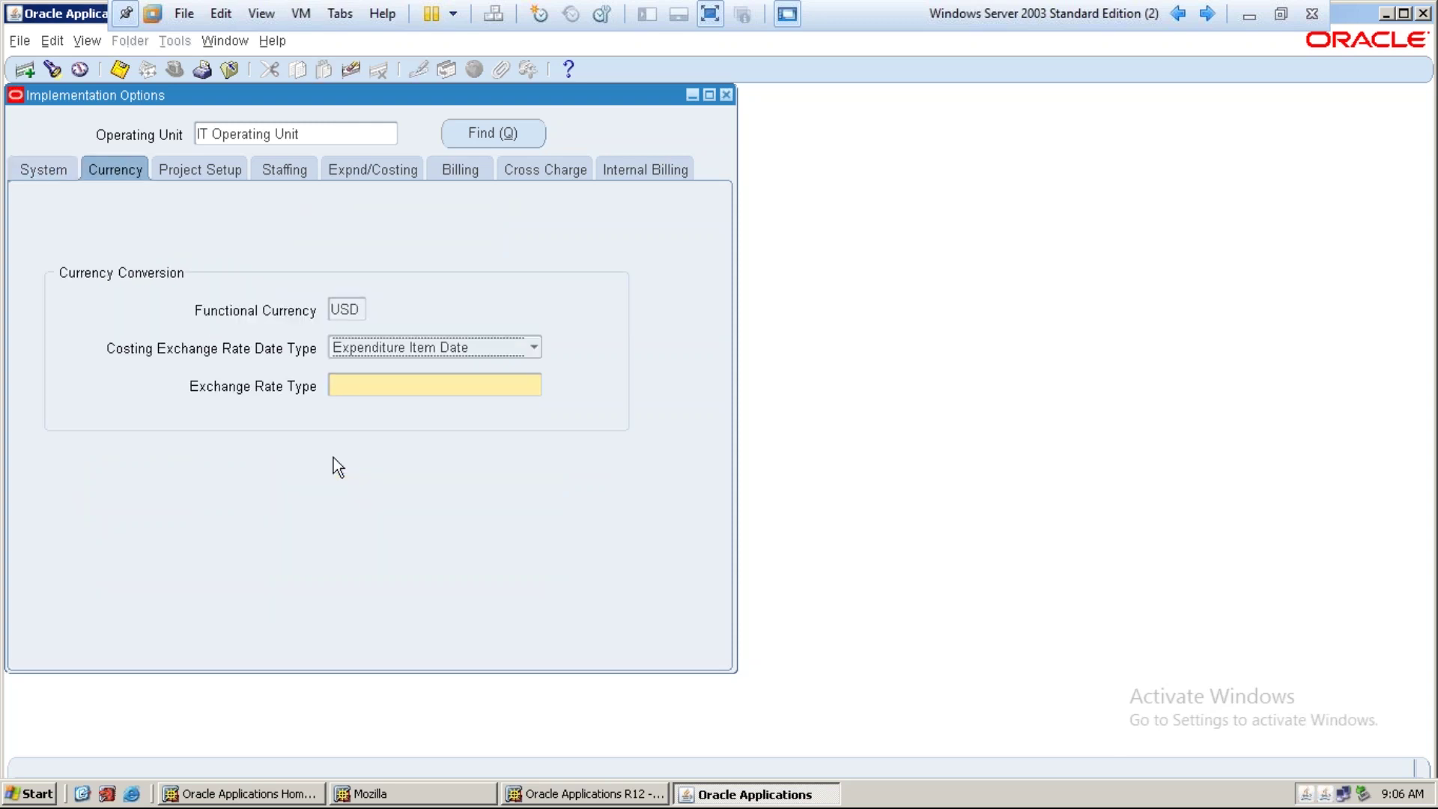
pyautogui.click(42, 169)
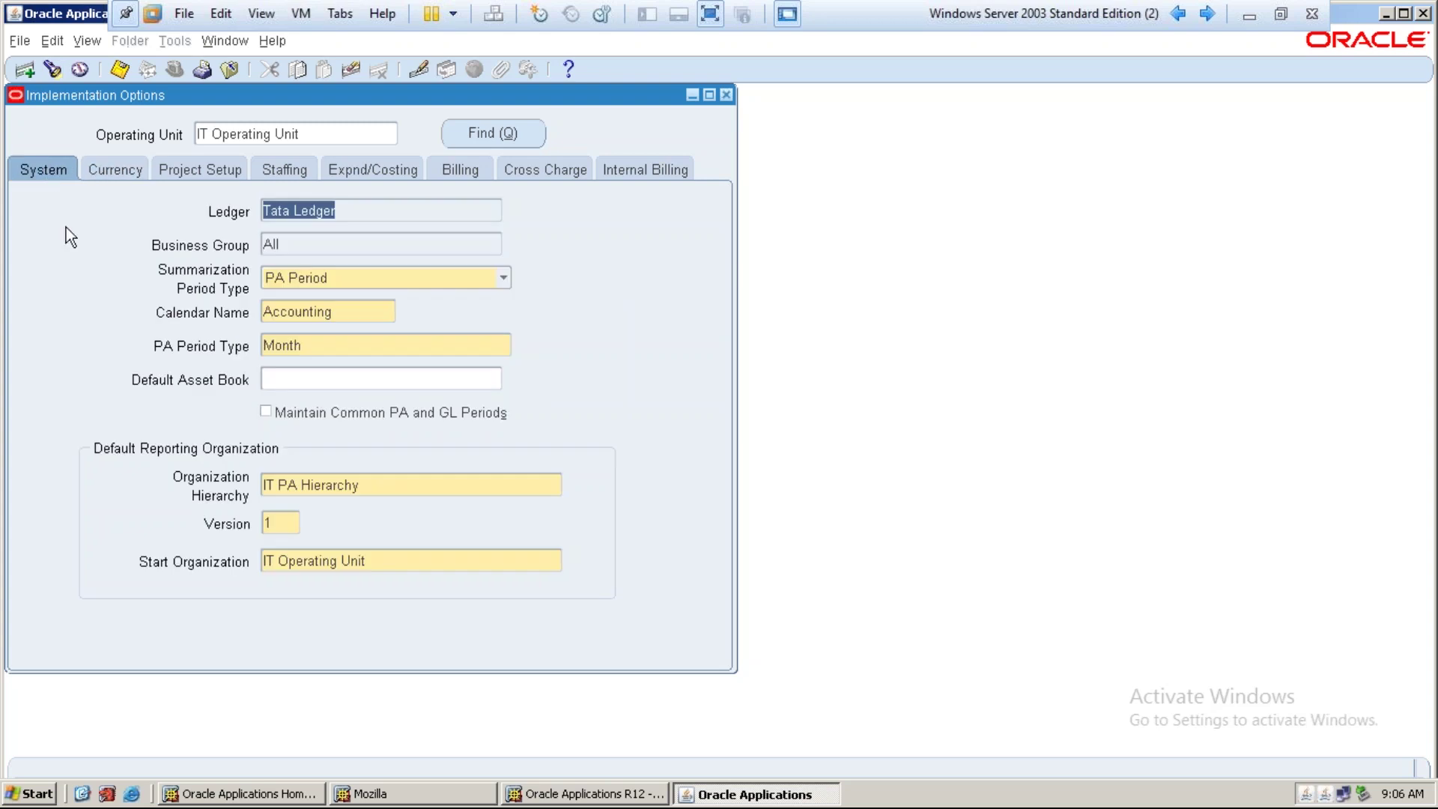
pyautogui.click(409, 564)
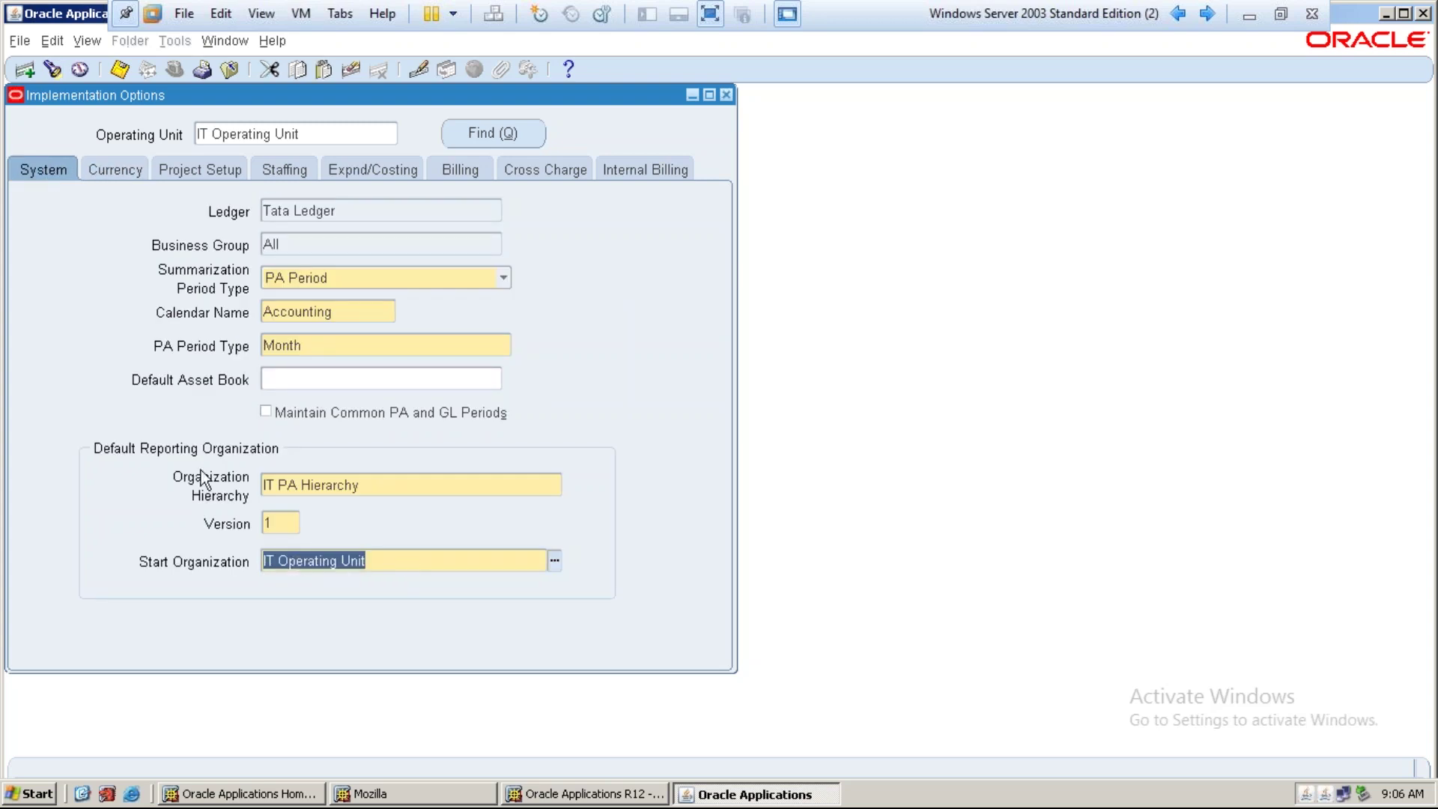
# Keep Expenditure Item Date as the exchange rate date type for USD functional currency
pyautogui.click(125, 169)
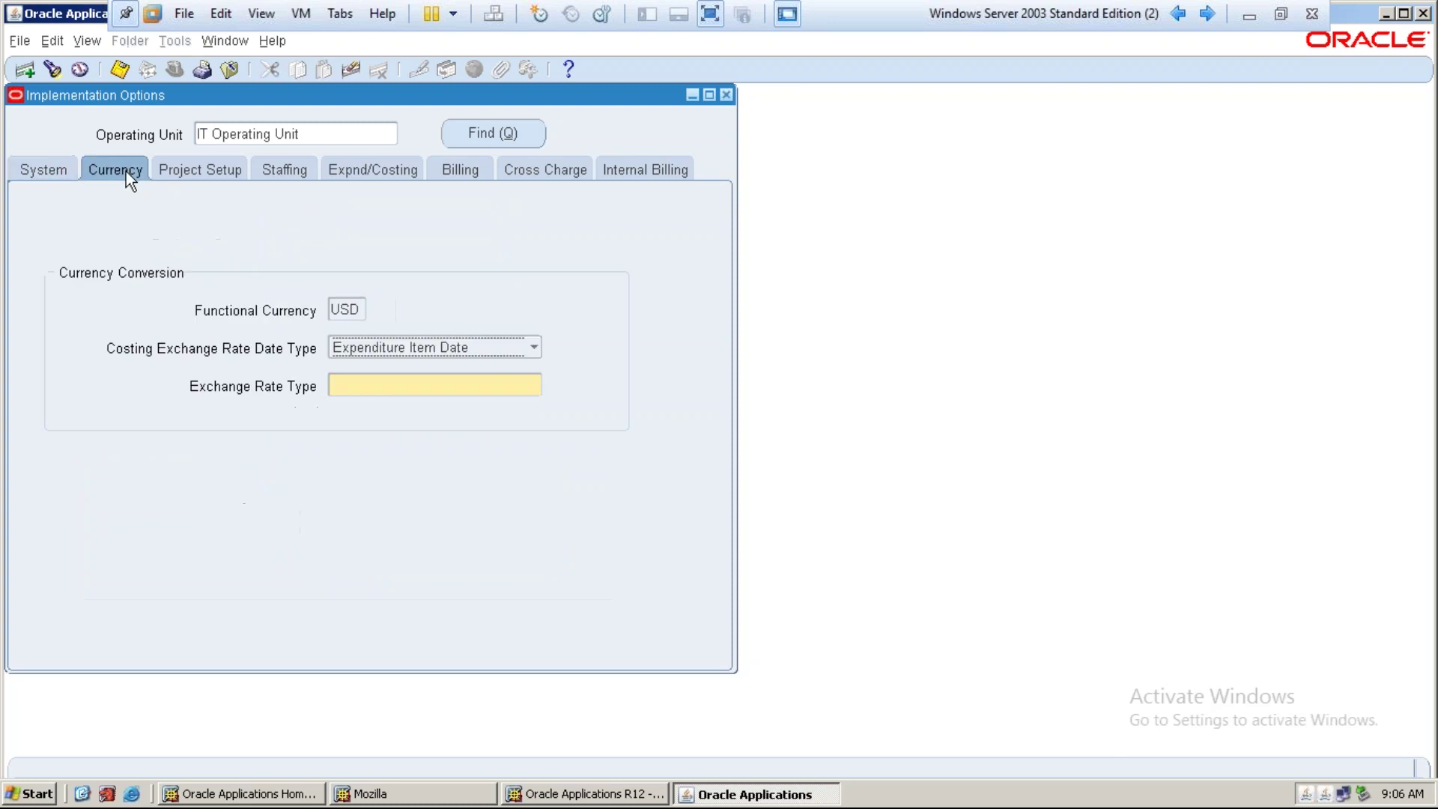
pyautogui.doubleClick(359, 308)
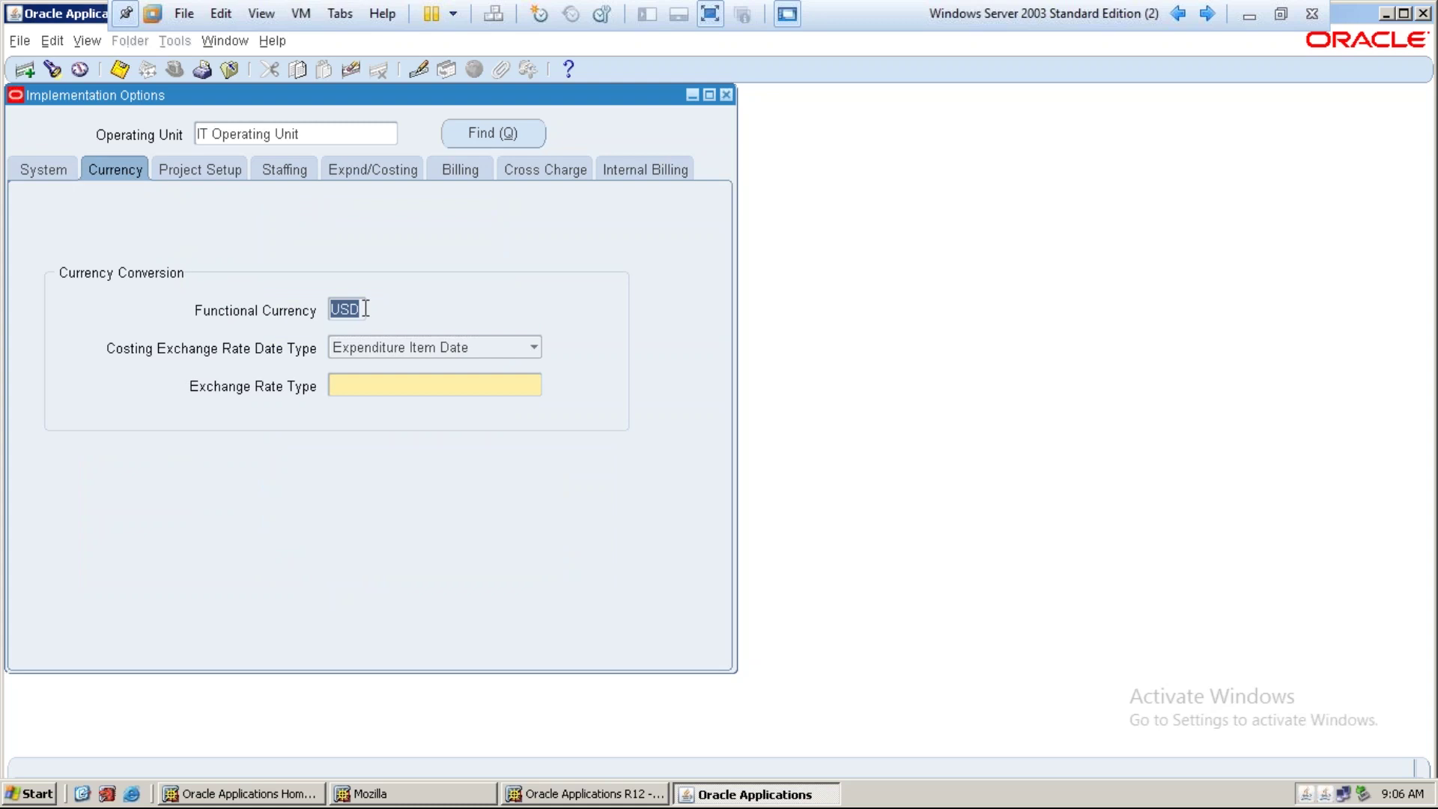
pyautogui.click(362, 309)
pyautogui.doubleClick(363, 308)
pyautogui.click(523, 350)
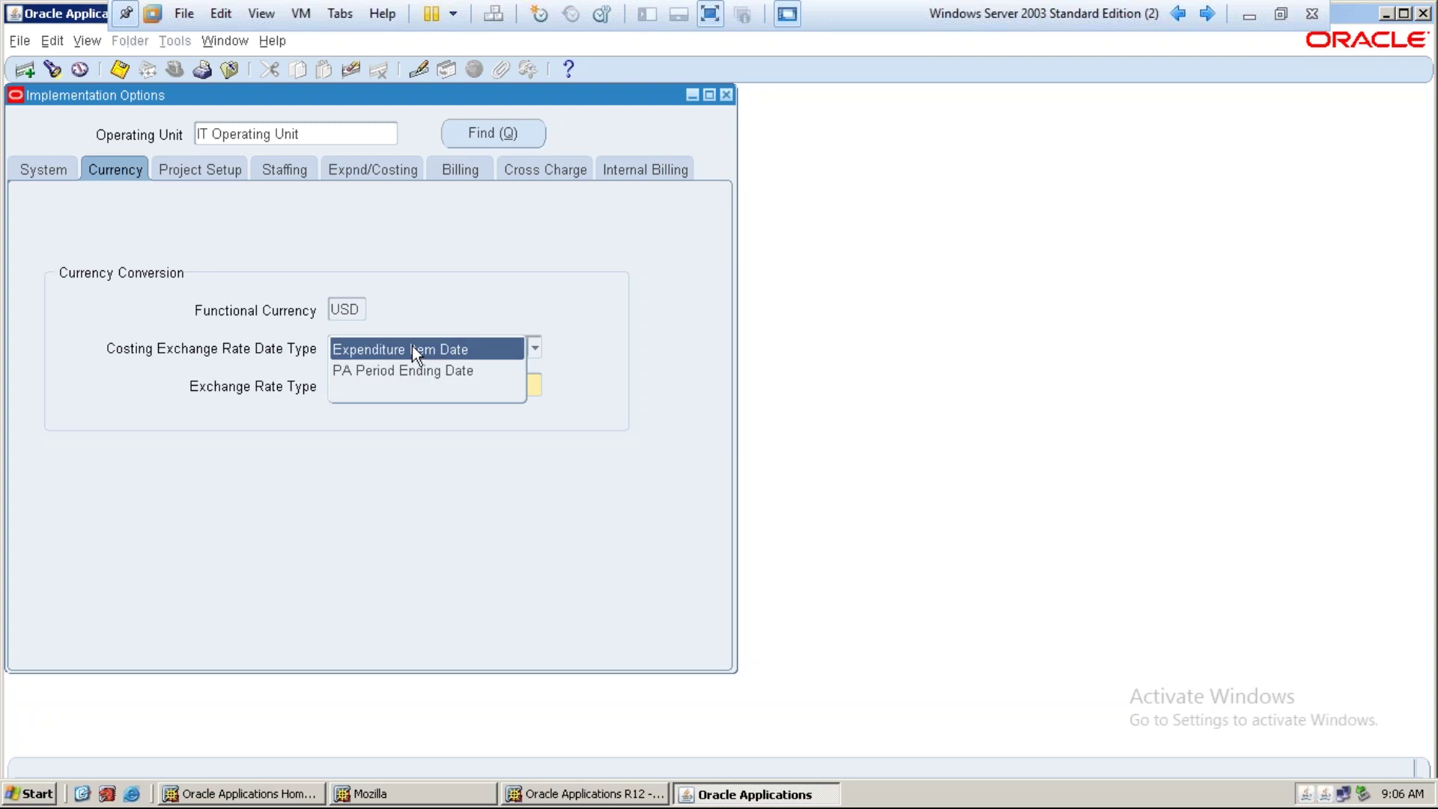
pyautogui.click(413, 350)
pyautogui.click(533, 347)
pyautogui.click(478, 351)
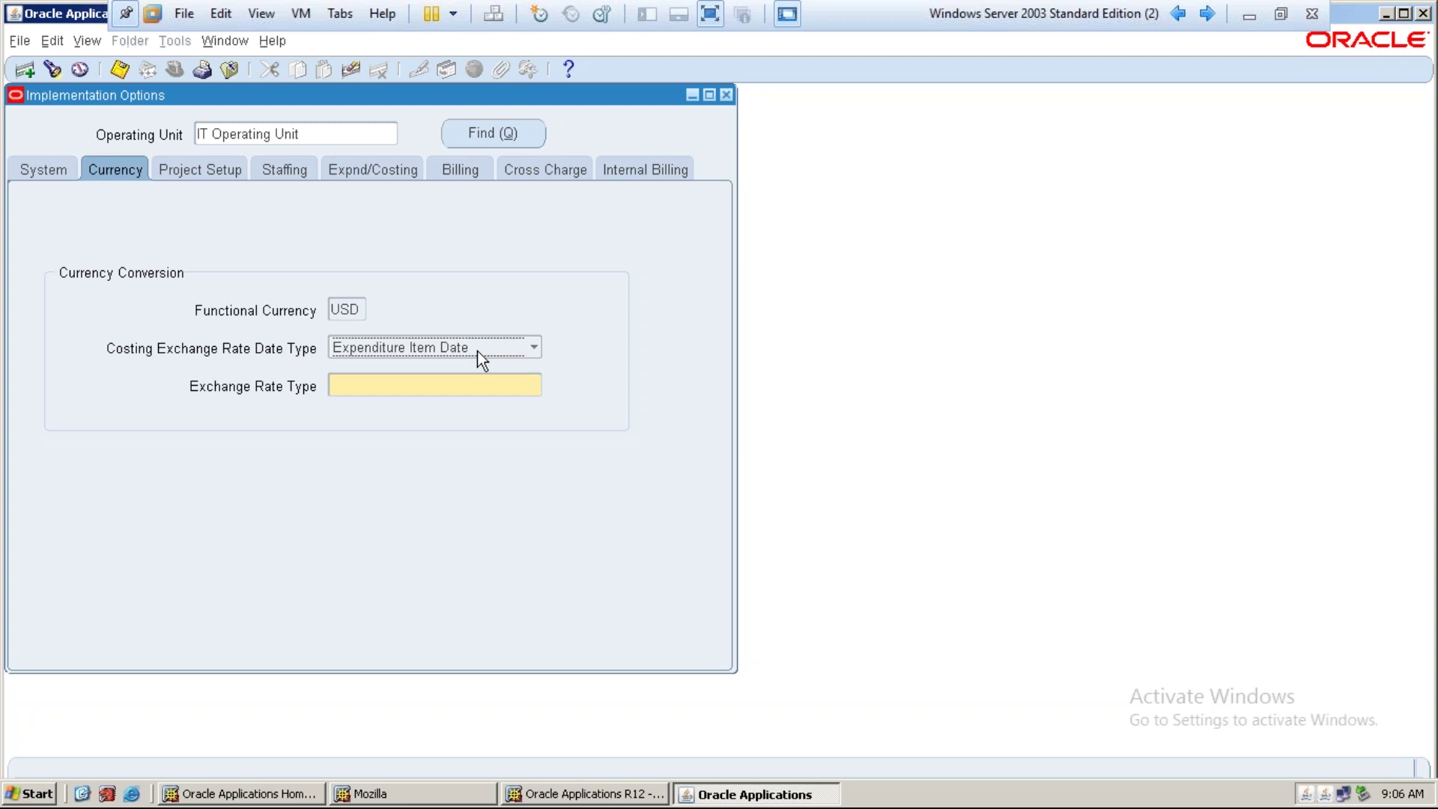
# Choose Corporate as the exchange rate type
pyautogui.click(448, 385)
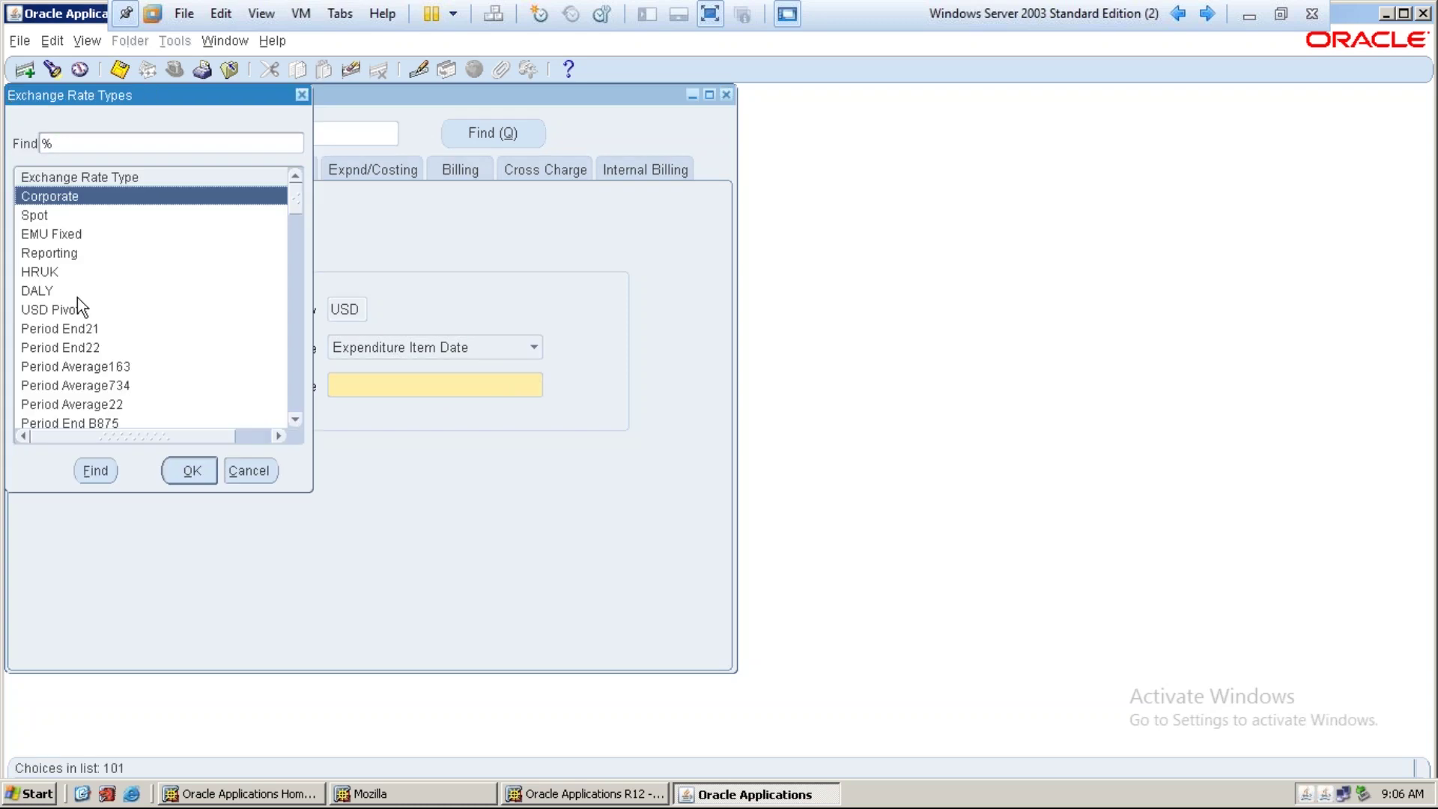
pyautogui.click(50, 213)
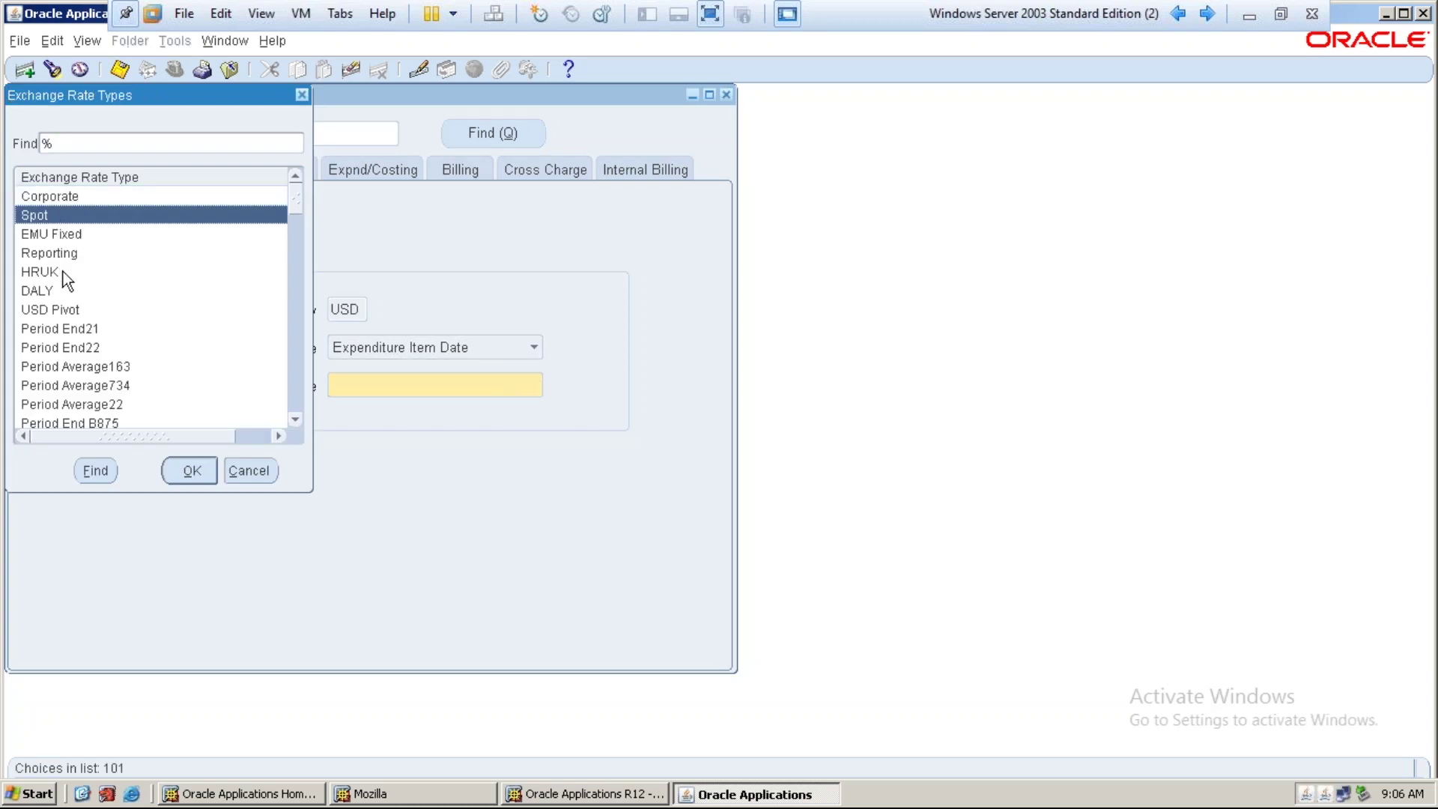
pyautogui.click(53, 198)
pyautogui.click(200, 466)
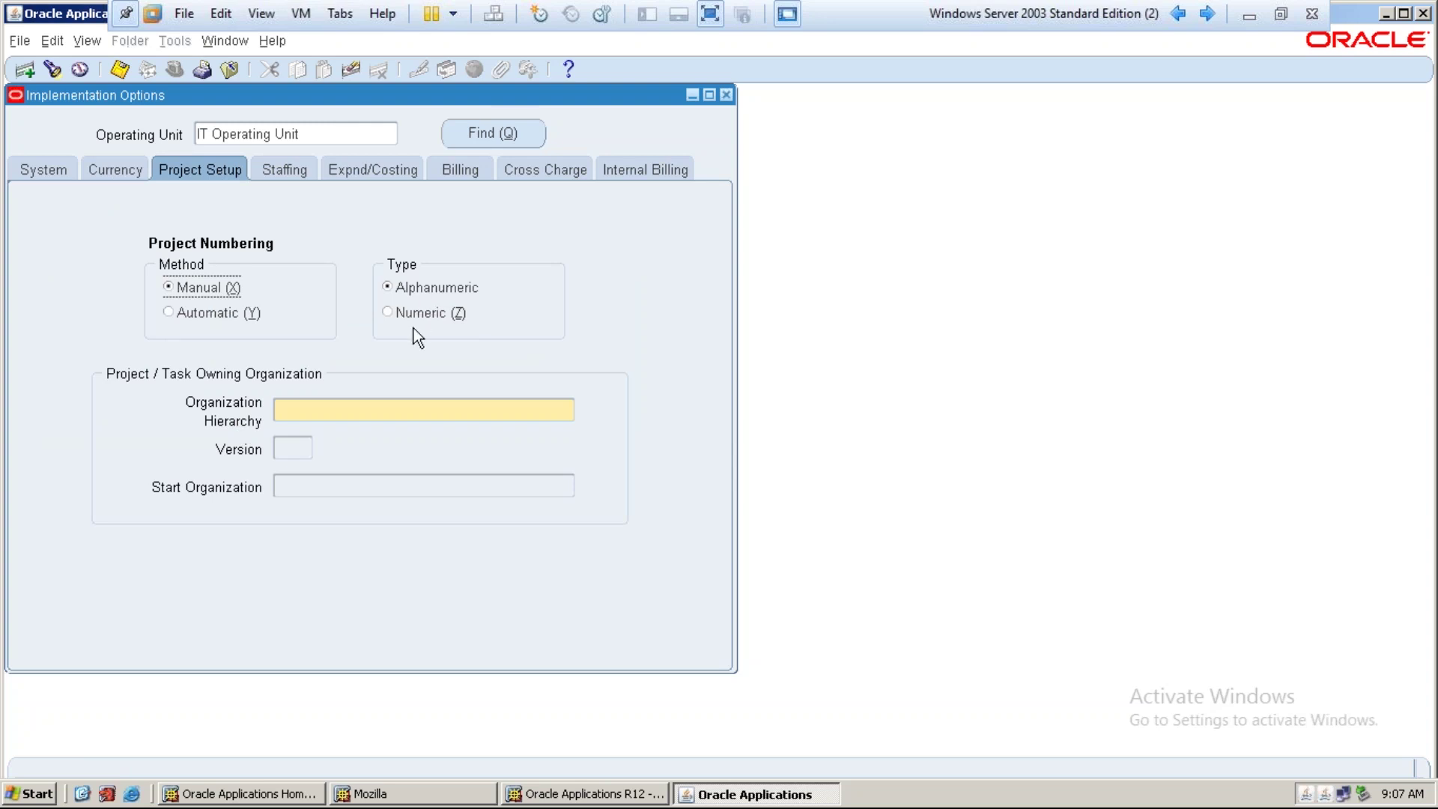
# Keep project numbering manual after briefly trying Automatic
pyautogui.click(210, 313)
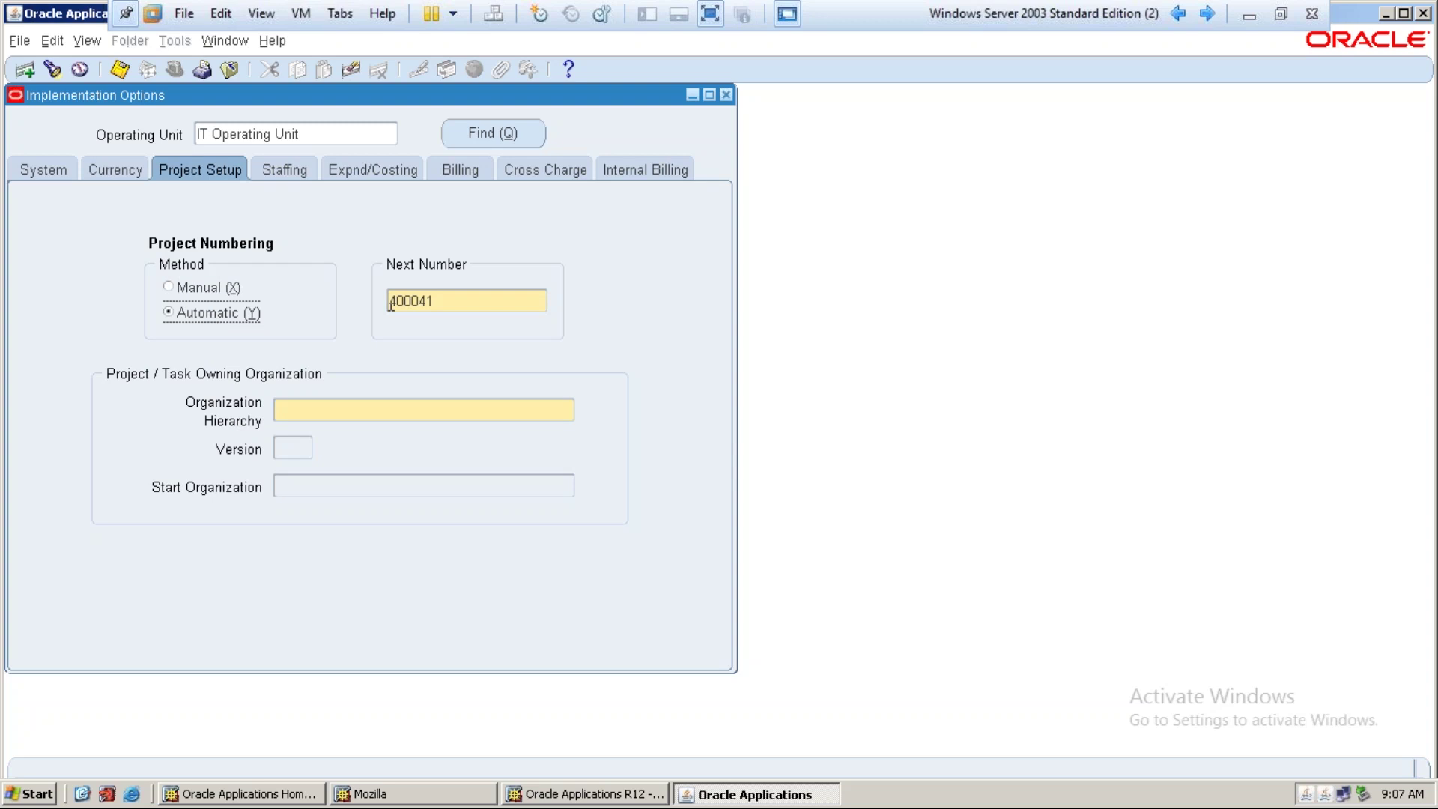
pyautogui.click(451, 299)
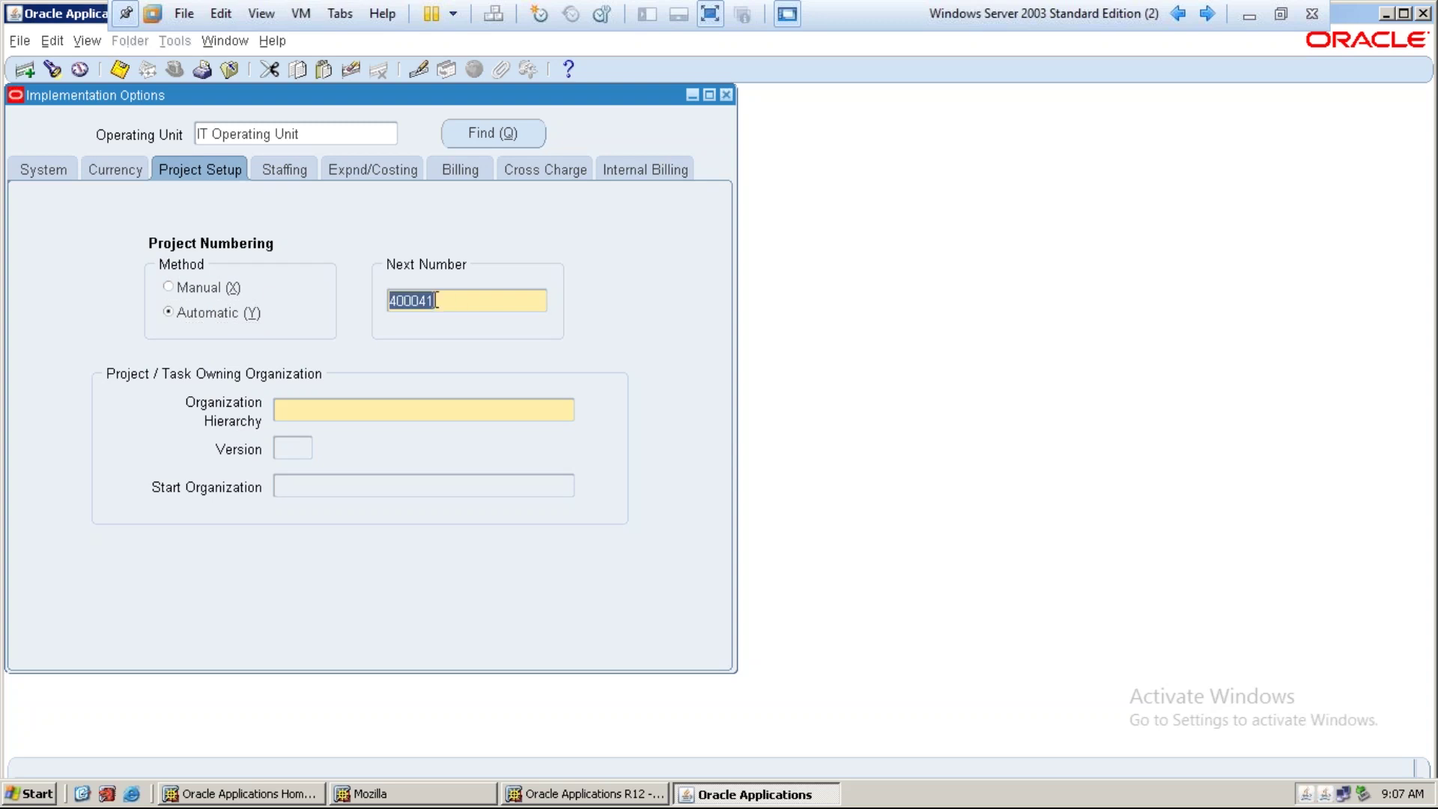
pyautogui.click(196, 289)
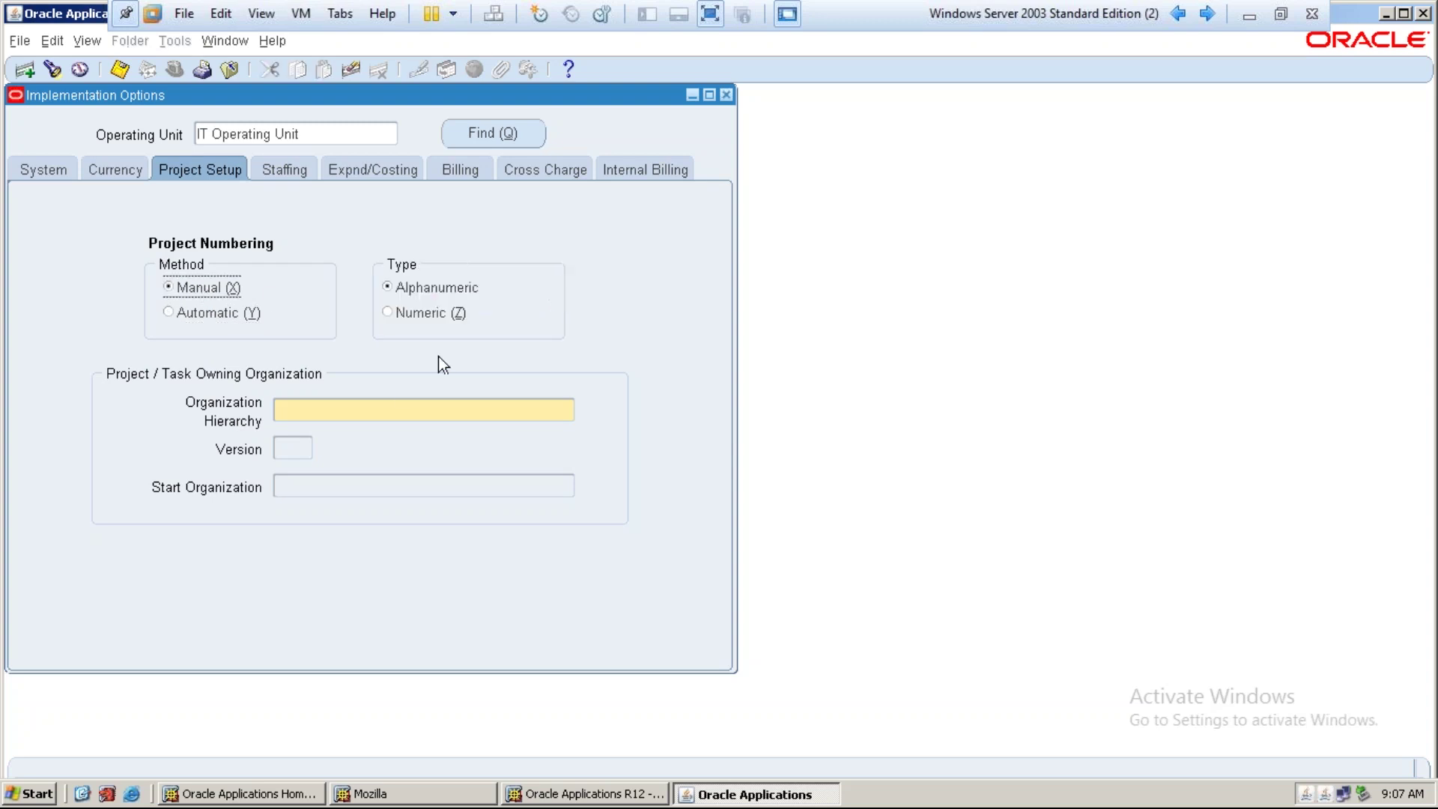
# Enter IT PA Hierarchy version 1 as the project owning organization hierarchy, starting 'it ope'
pyautogui.click(388, 407)
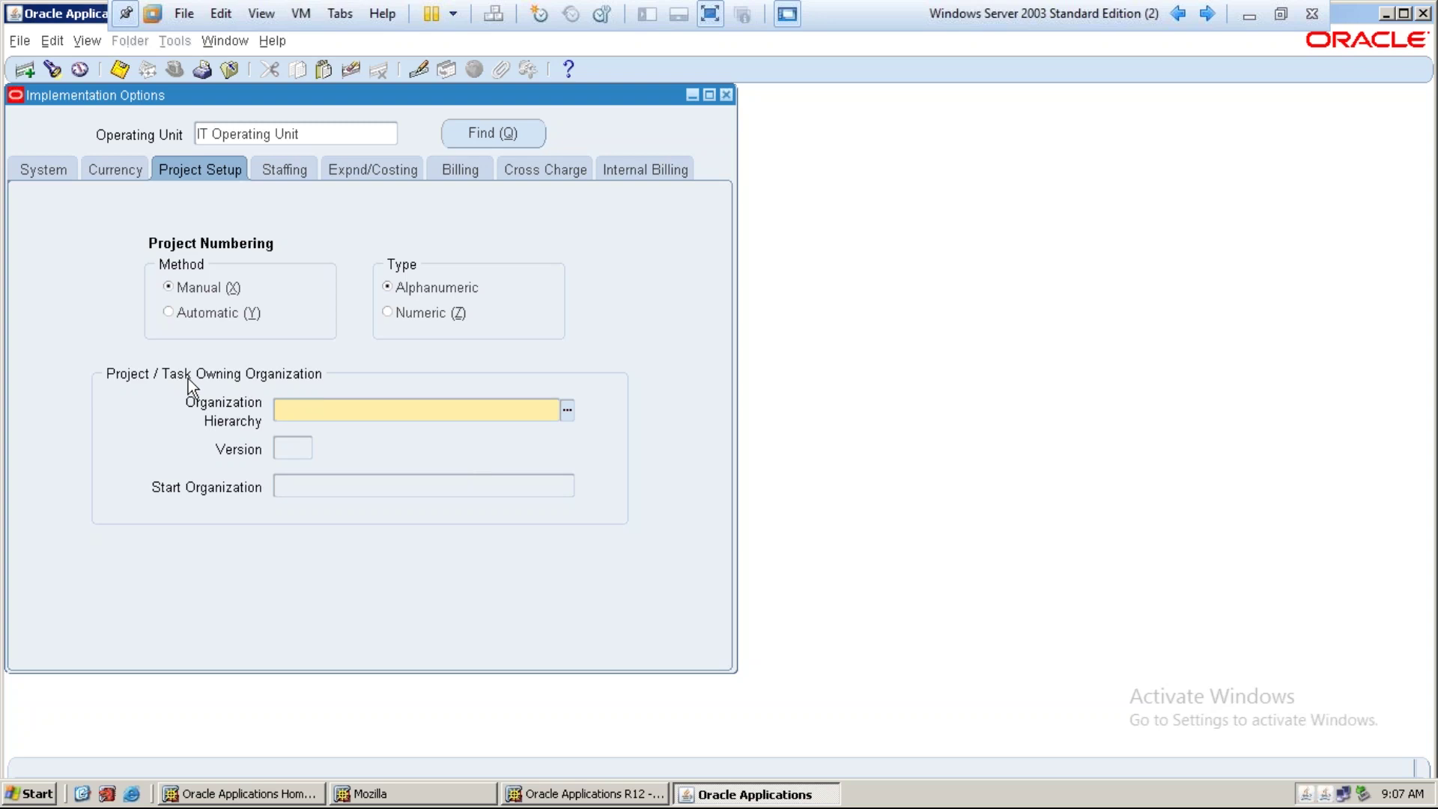
pyautogui.write('it pa')
pyautogui.press('Tab')
pyautogui.write('1')
pyautogui.press('Tab')
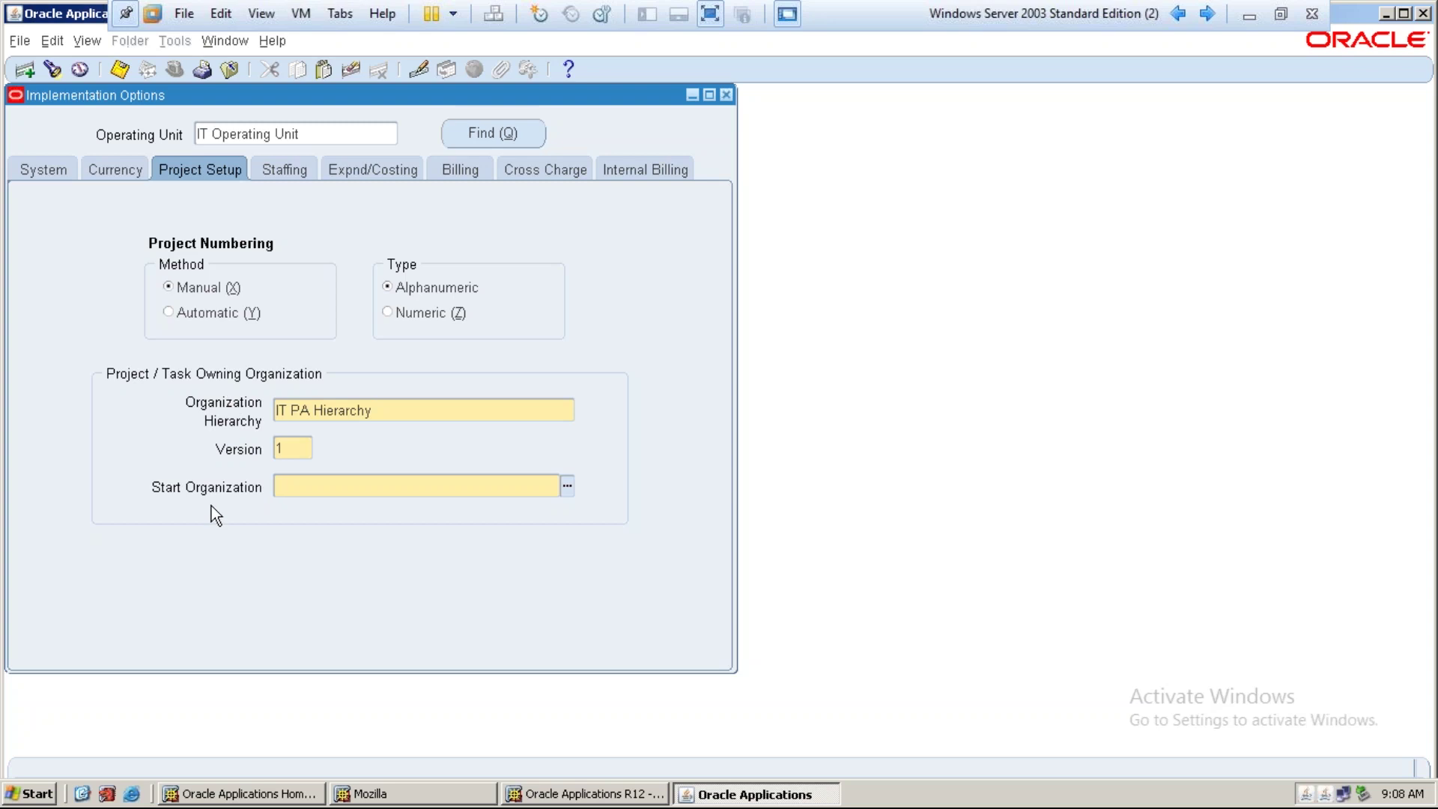
pyautogui.write('it ope')
# Set advertisement rule Publish to Everyone and full-time hours 8 per day, 40 per week
pyautogui.press('Tab')
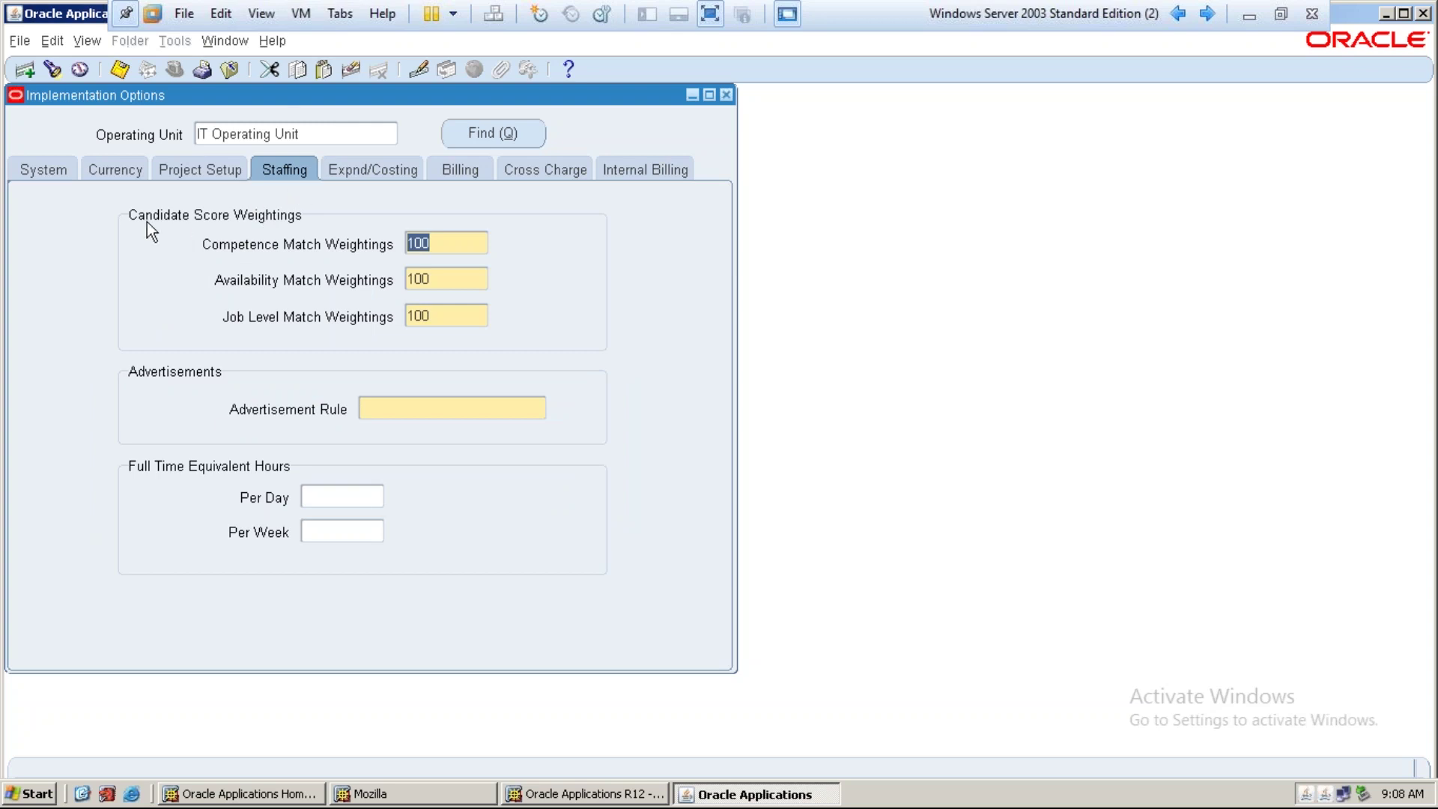
pyautogui.click(402, 409)
pyautogui.write('pub')
pyautogui.press('Tab')
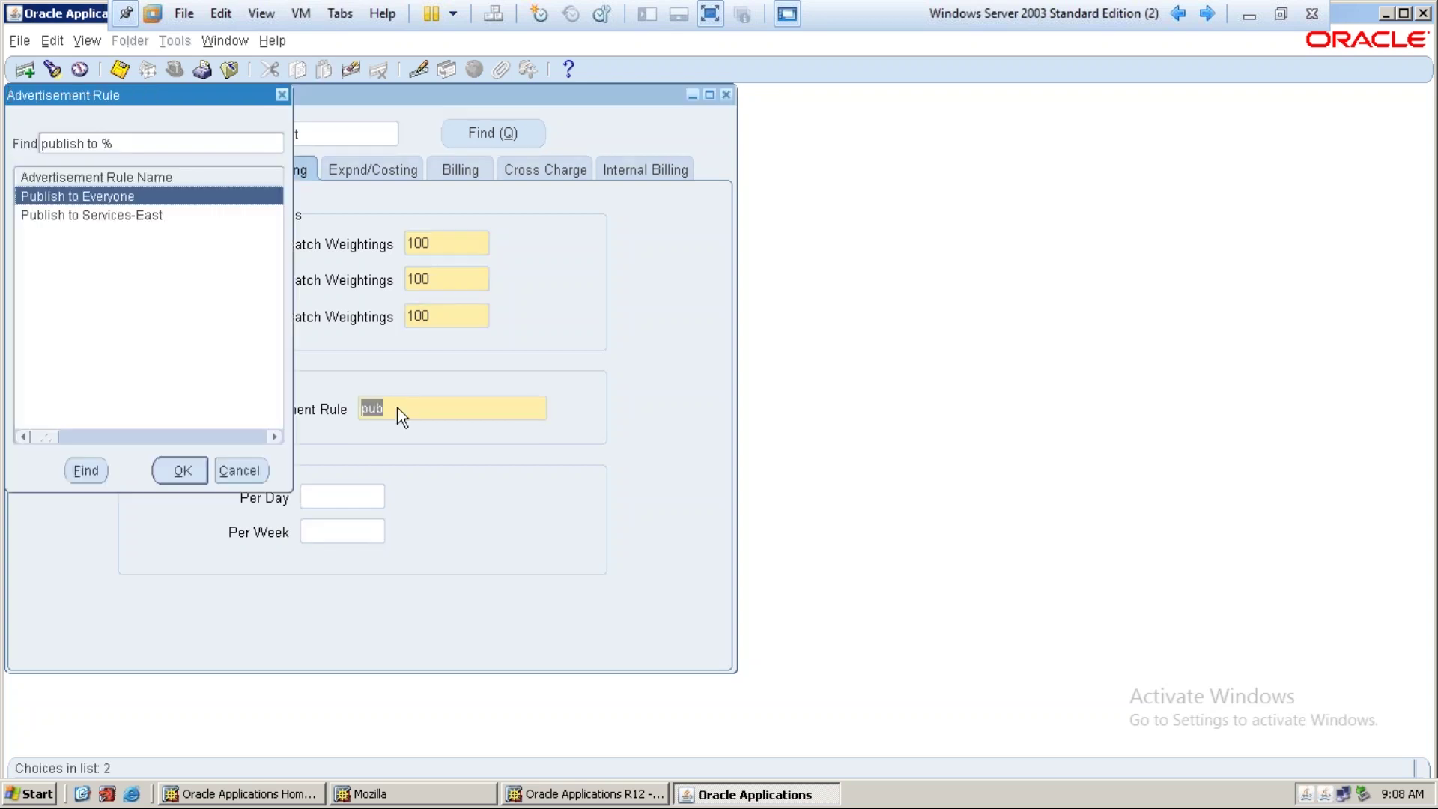
pyautogui.press('Return')
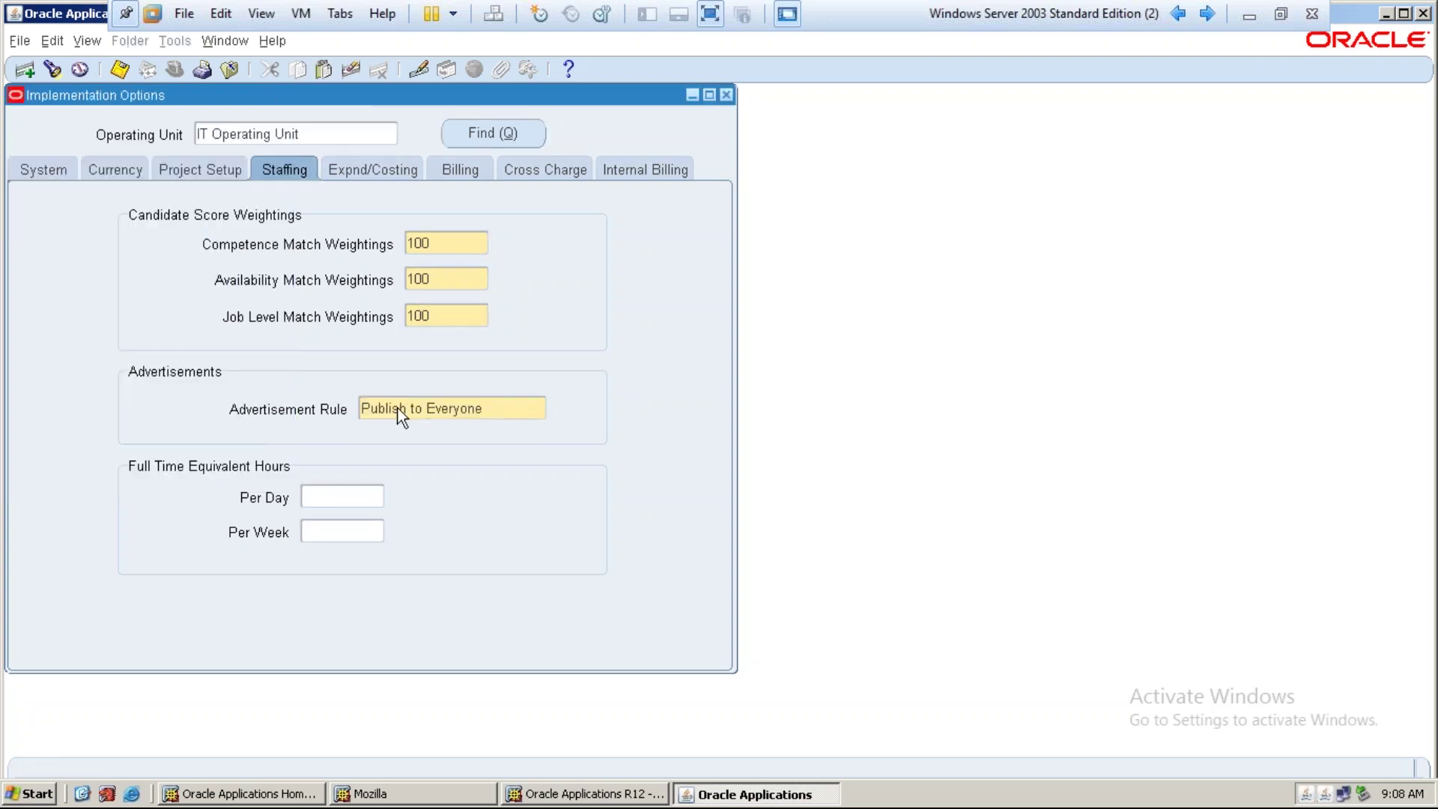
pyautogui.write('8')
pyautogui.press('Tab')
pyautogui.write('40')
# In Expnd/Costing options, choose Monday as cycle start day and enable overtime calculations
pyautogui.click(363, 170)
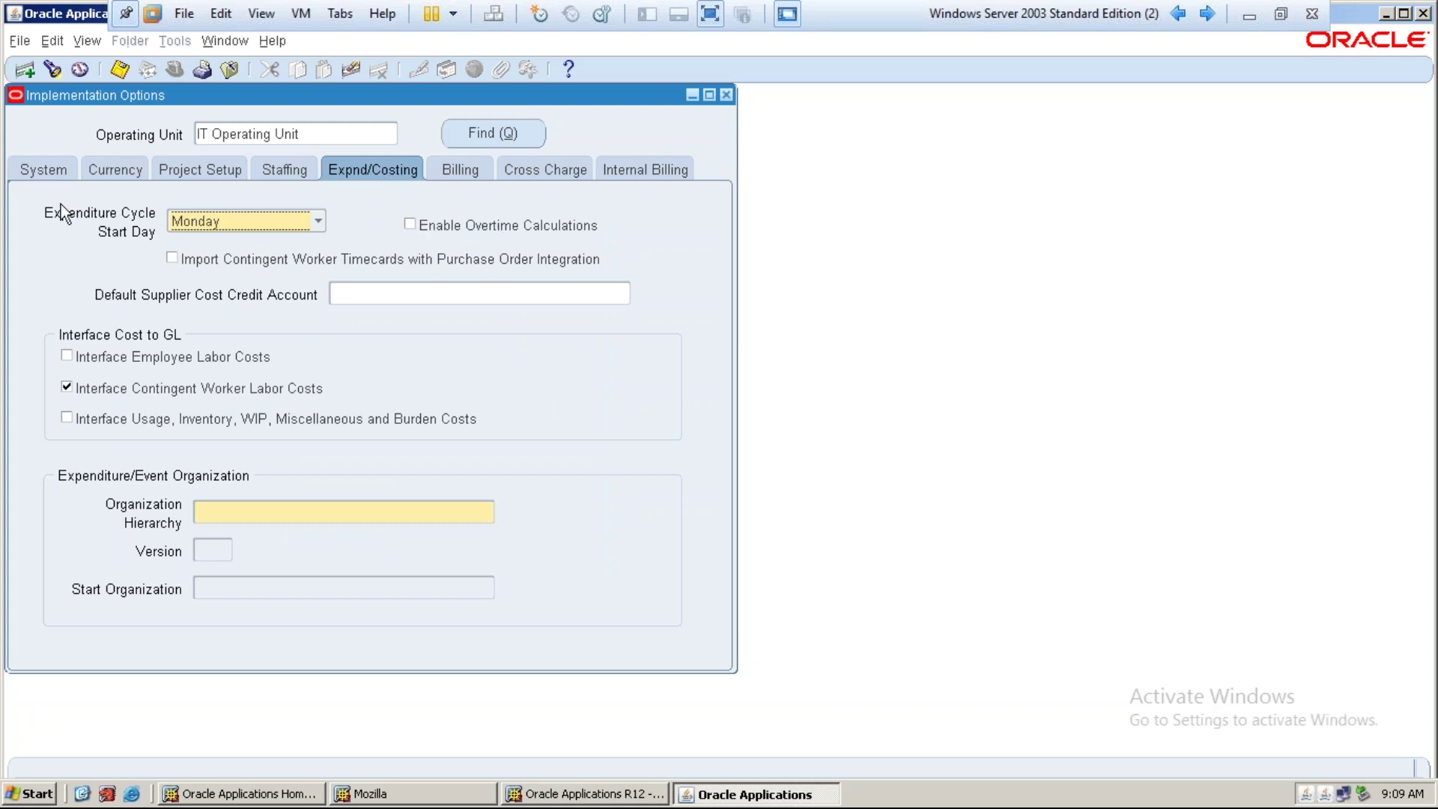
pyautogui.click(324, 220)
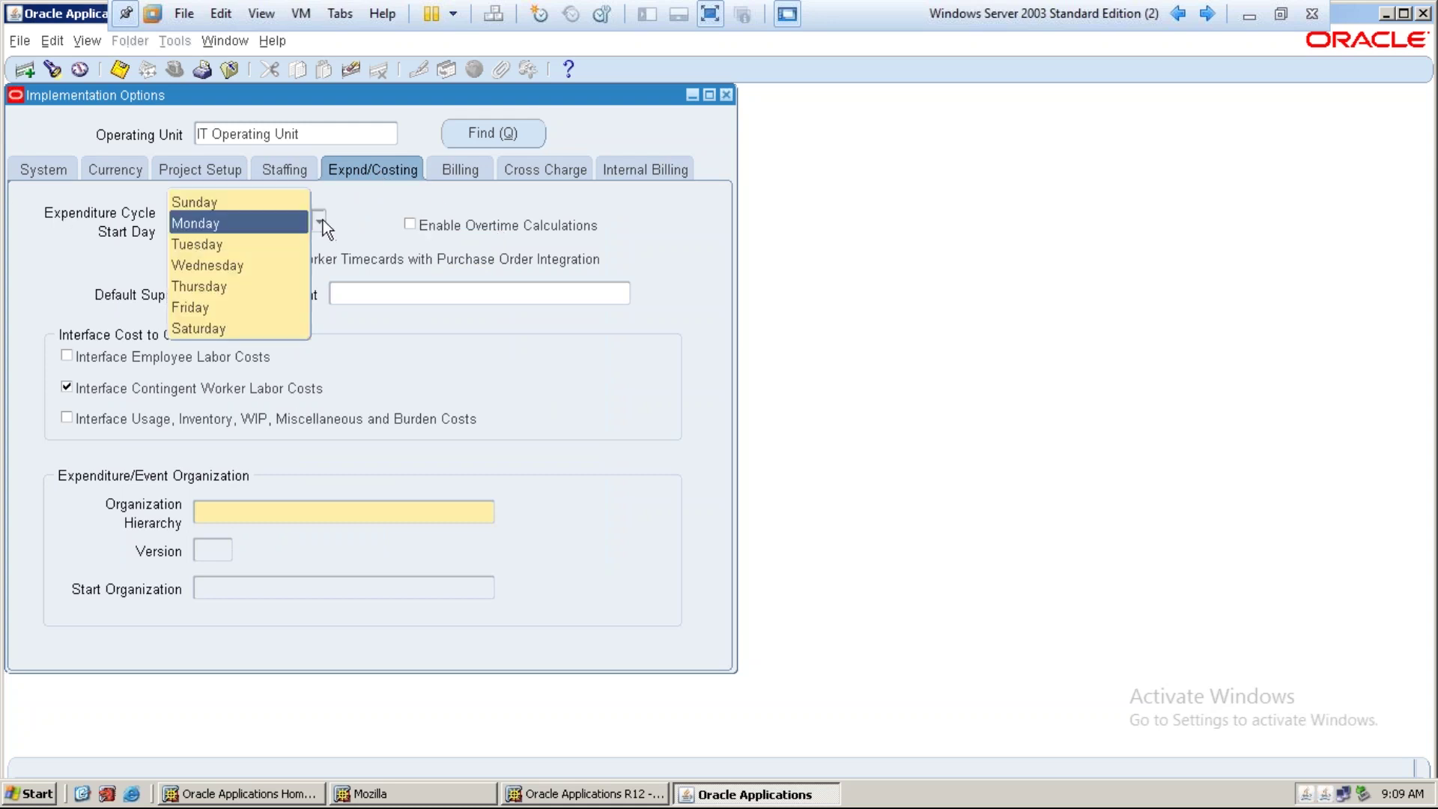
pyautogui.click(222, 222)
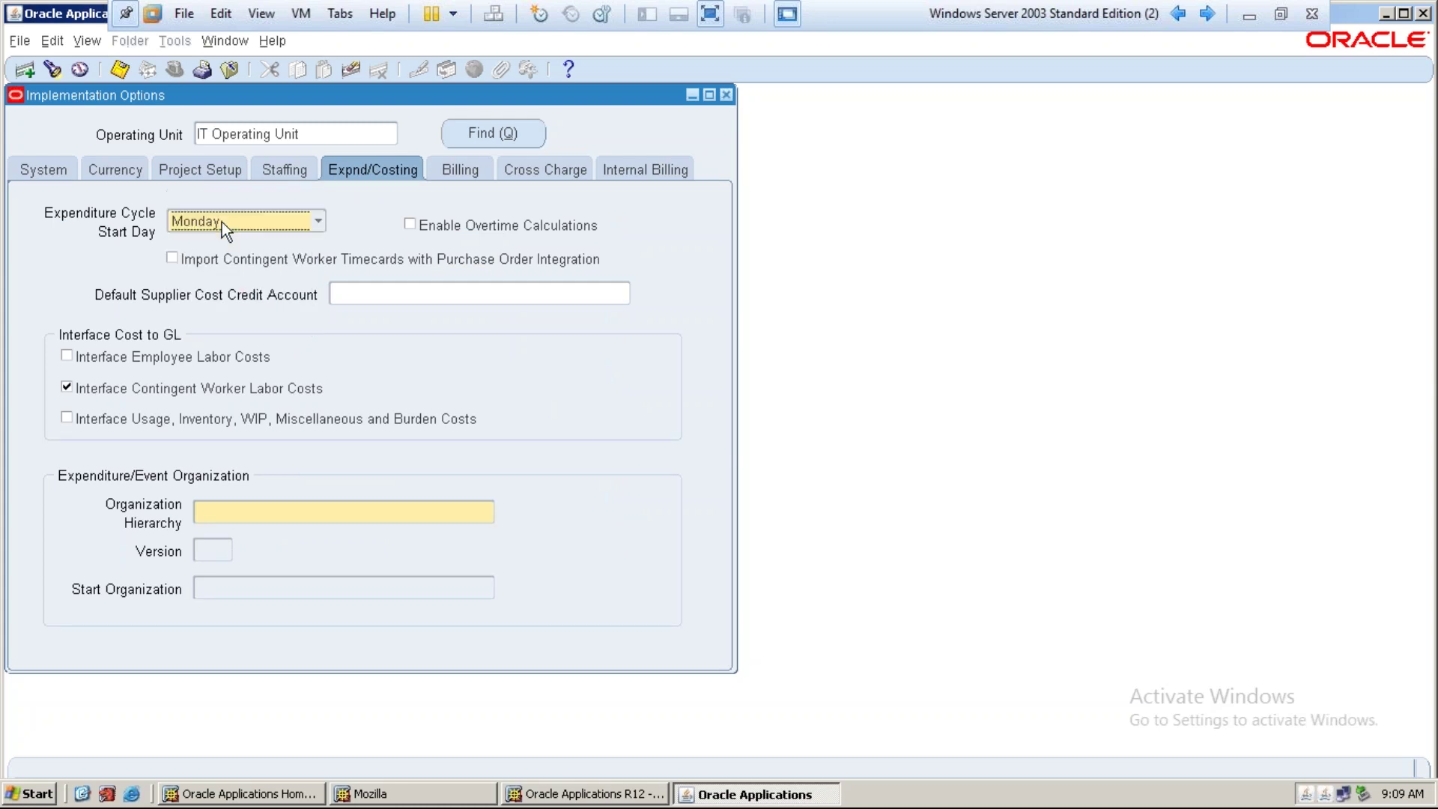
pyautogui.click(410, 224)
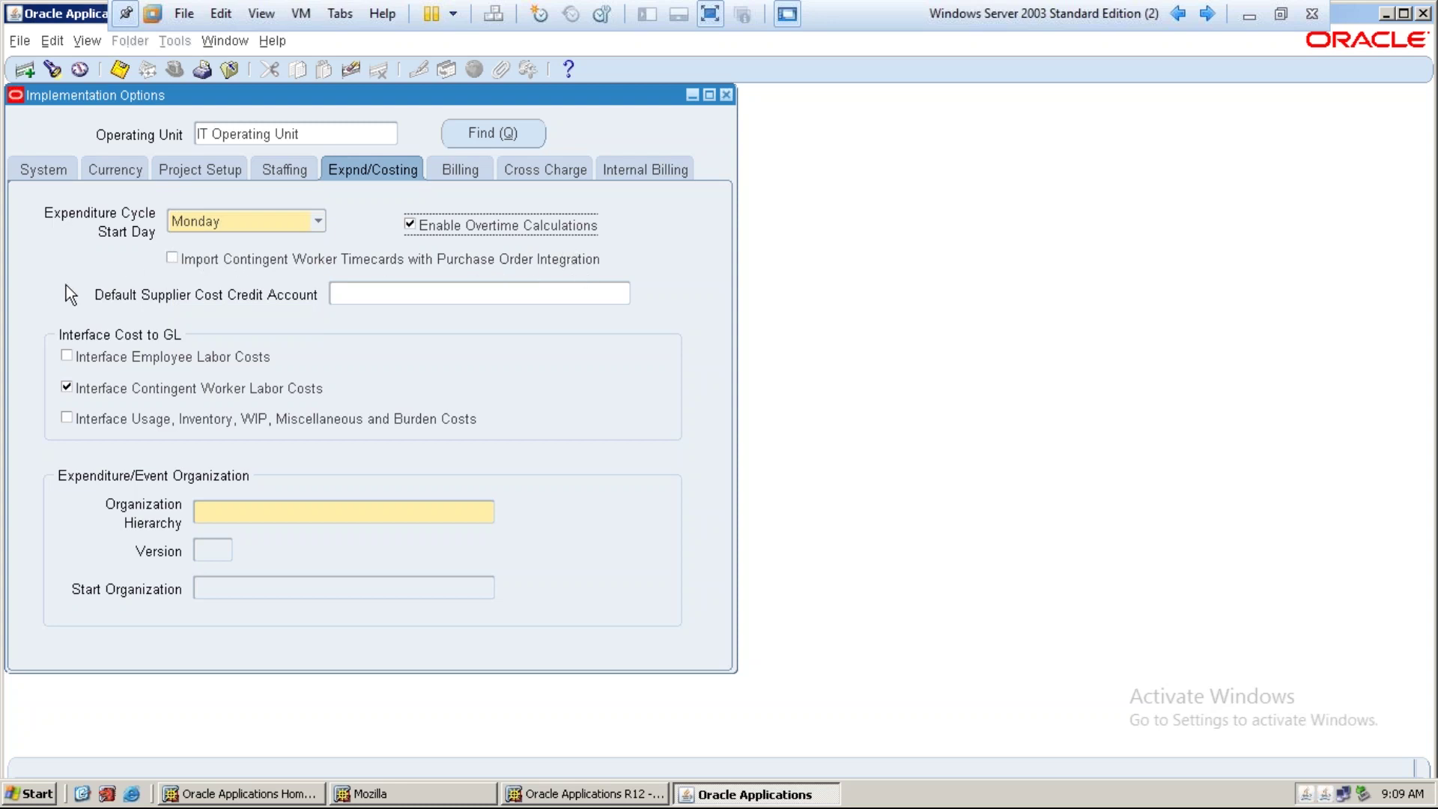
pyautogui.click(352, 292)
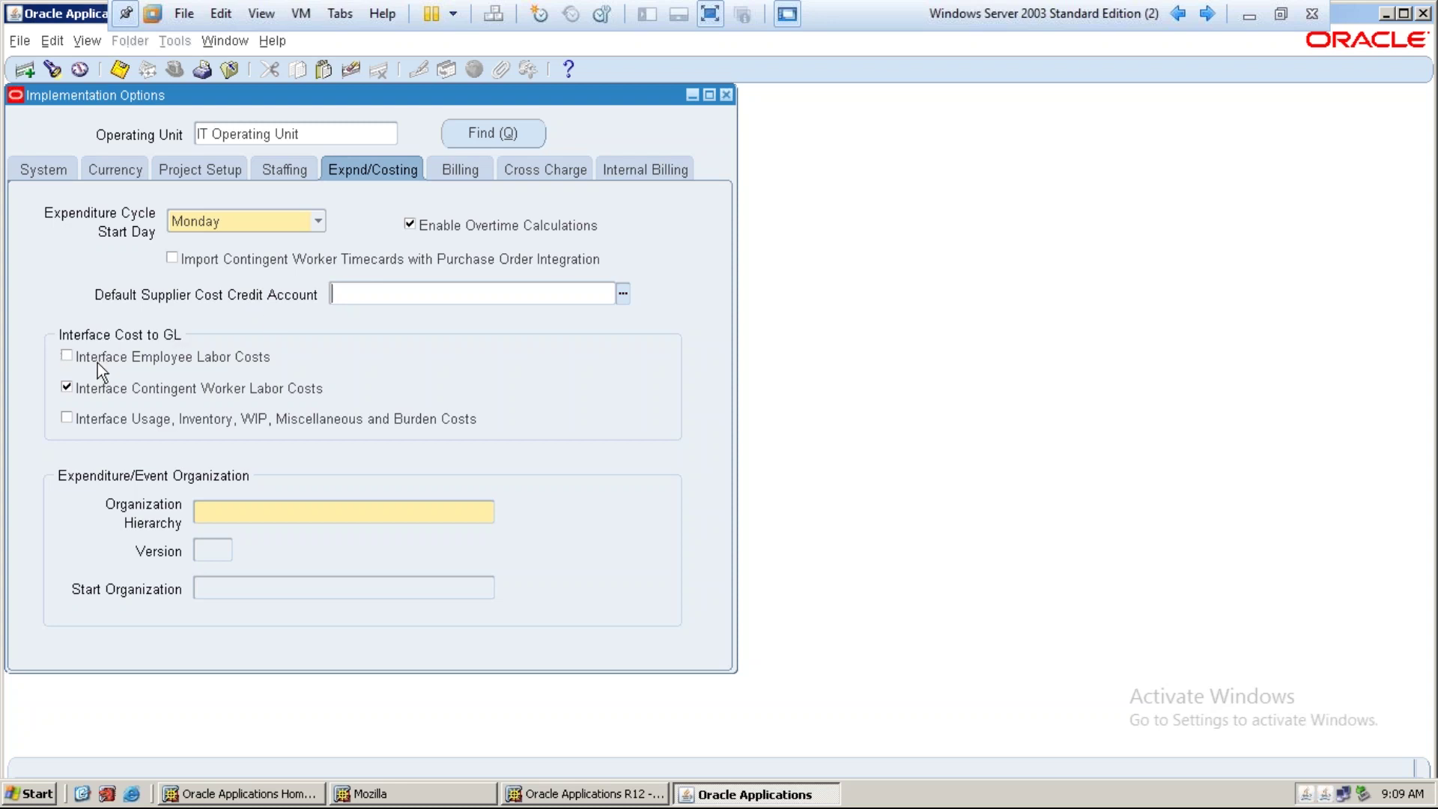
# Send labor and usage costs to GL and set expenditure hierarchy IT PA Hierarchy version 1
pyautogui.click(65, 356)
pyautogui.click(67, 417)
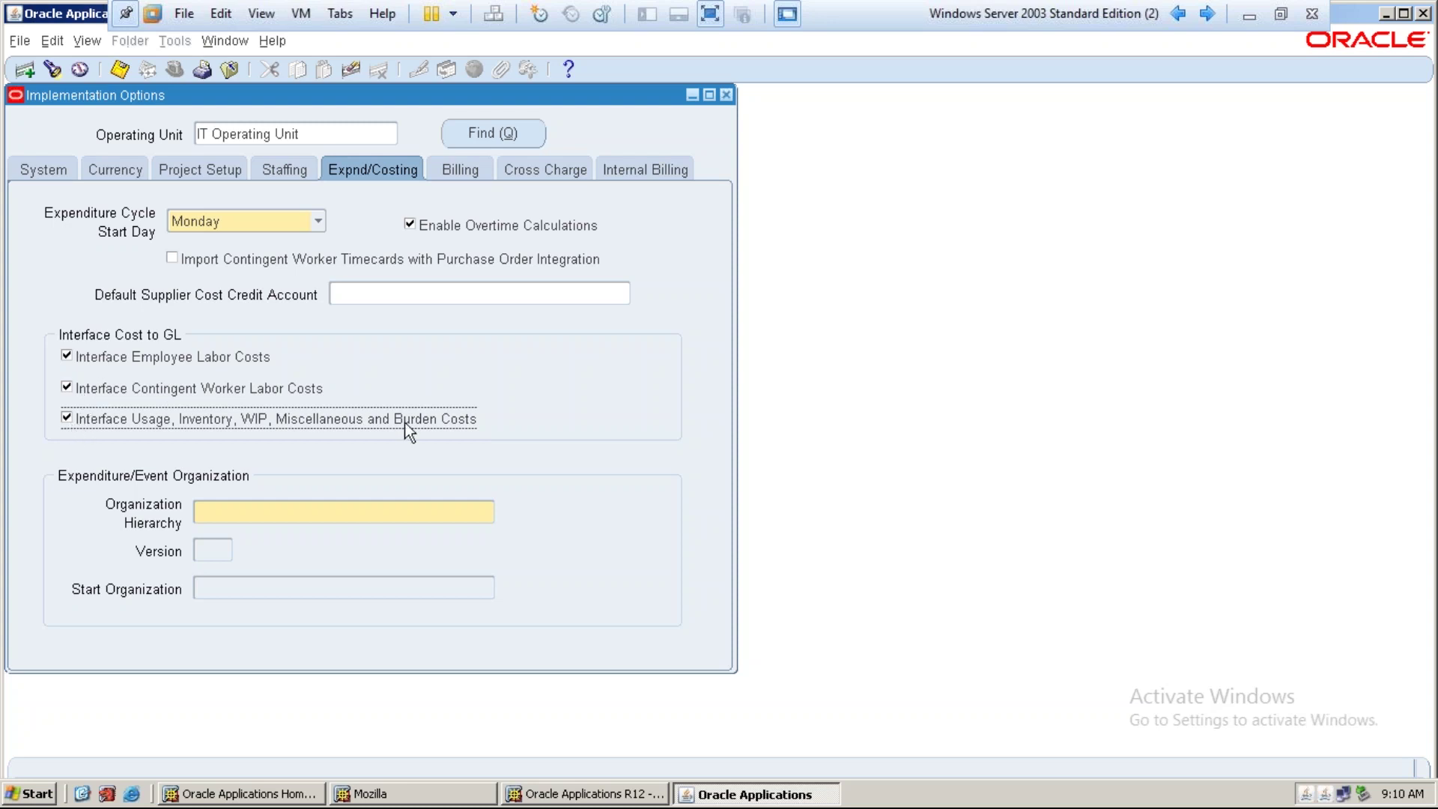
pyautogui.click(261, 502)
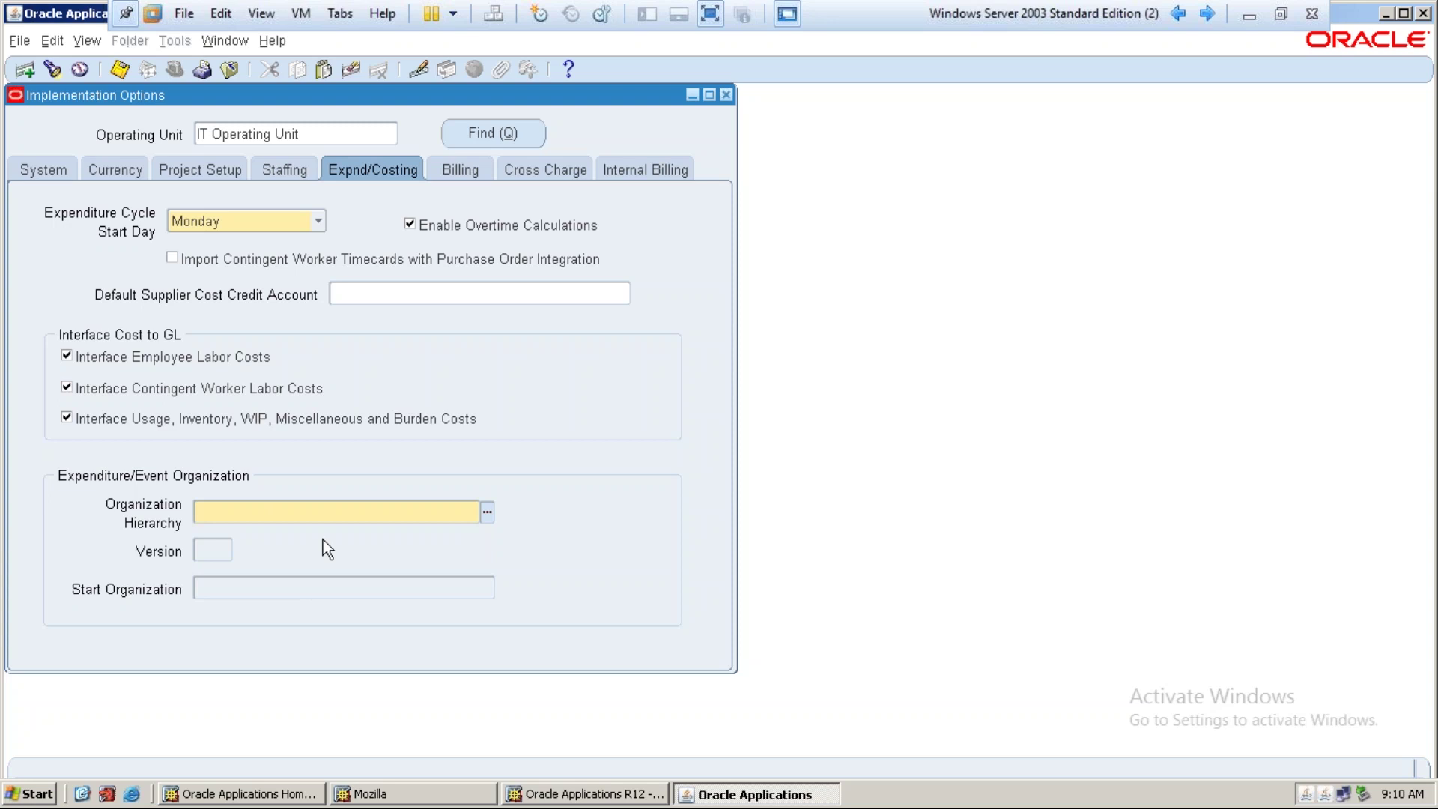
pyautogui.write('it pa')
pyautogui.press('Tab')
pyautogui.write('1')
pyautogui.press('Tab')
# Pick the start organization from the IT organizations matching 'it oep'
pyautogui.write('it oep')
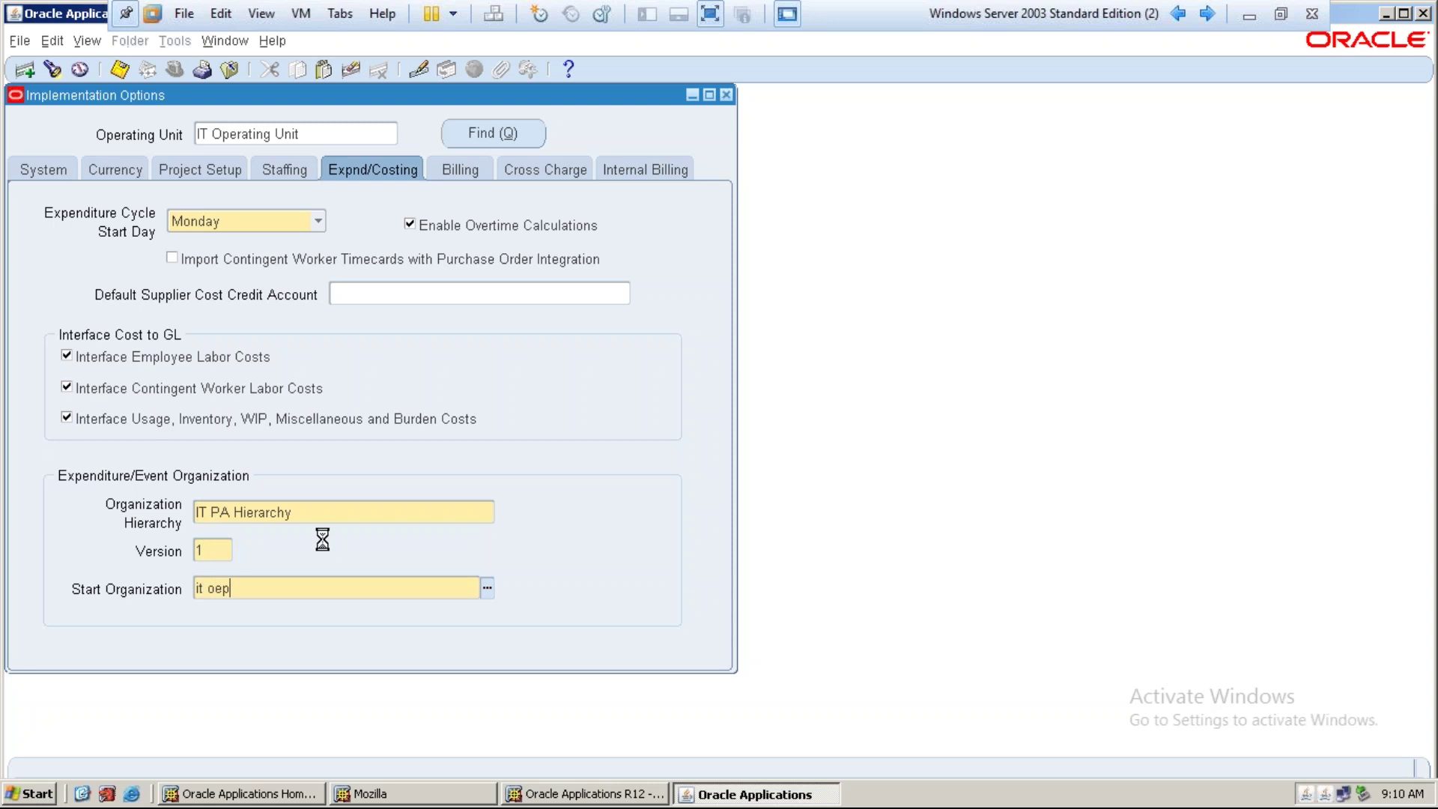
pyautogui.press('Tab')
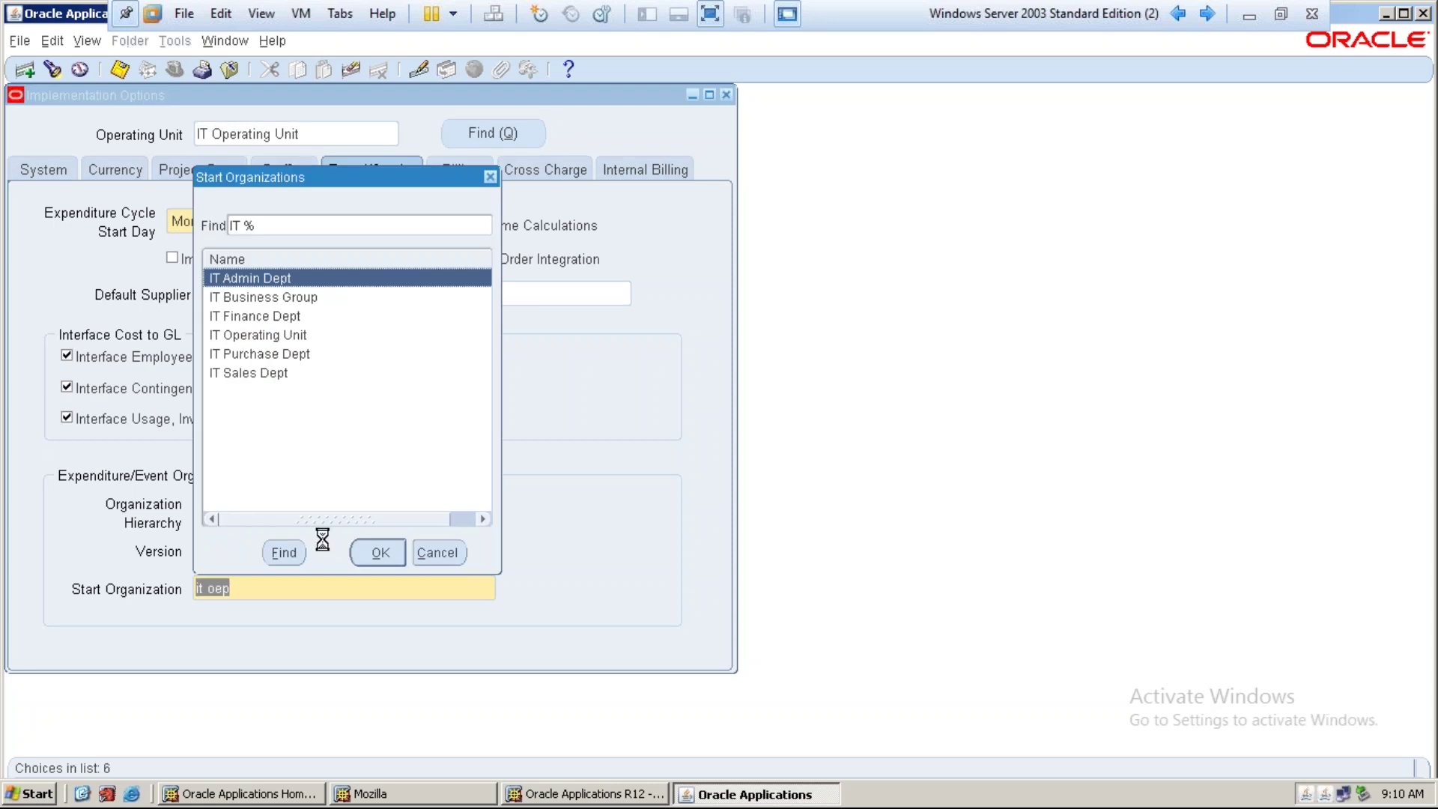
pyautogui.press('Return')
pyautogui.press('Tab')
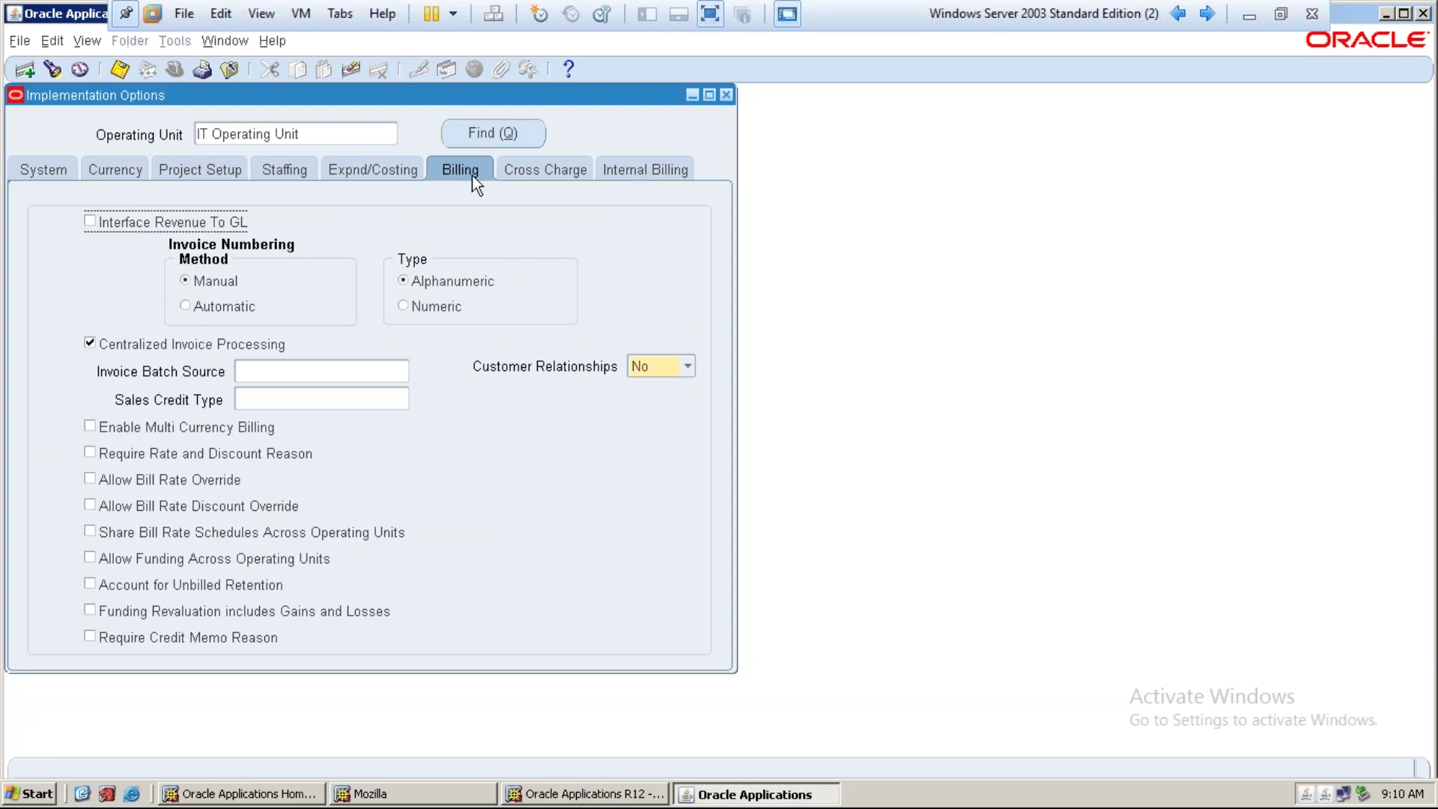
# Look over the Cross Charge and Internal Billing options, then return to Billing
pyautogui.click(533, 168)
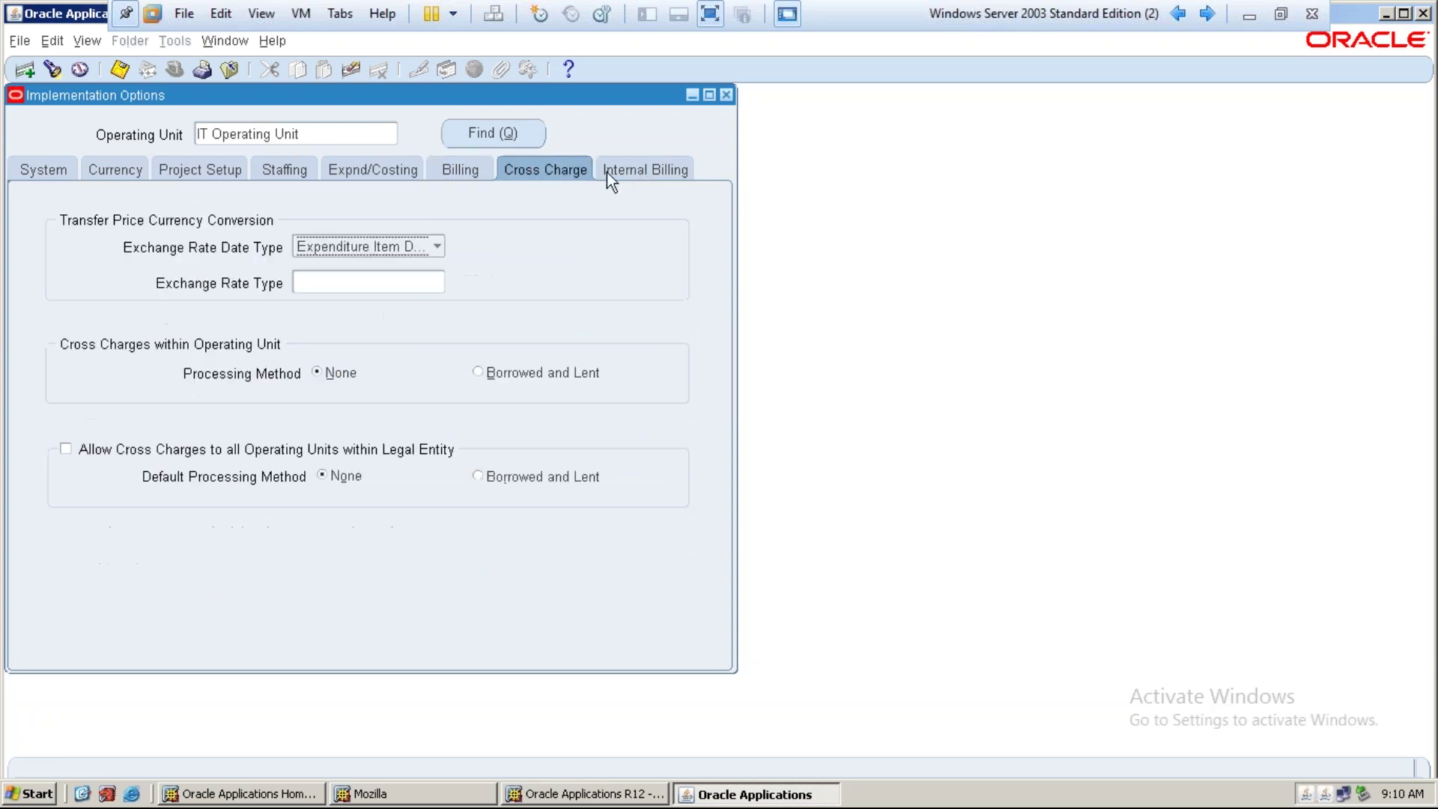
pyautogui.click(612, 170)
pyautogui.click(466, 171)
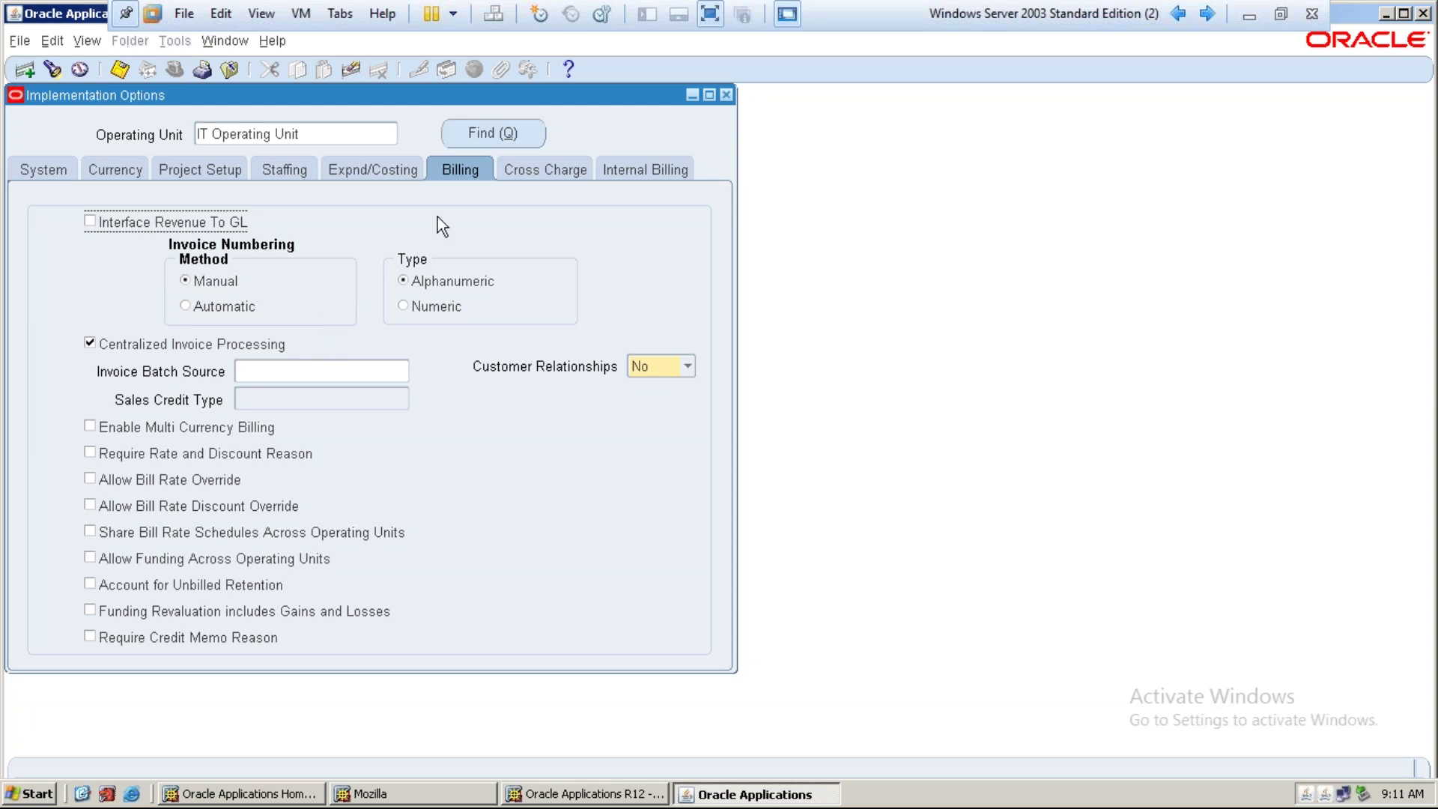
# Choose PROJECTS INVOICES as the invoice batch source and save the implementation options
pyautogui.click(281, 367)
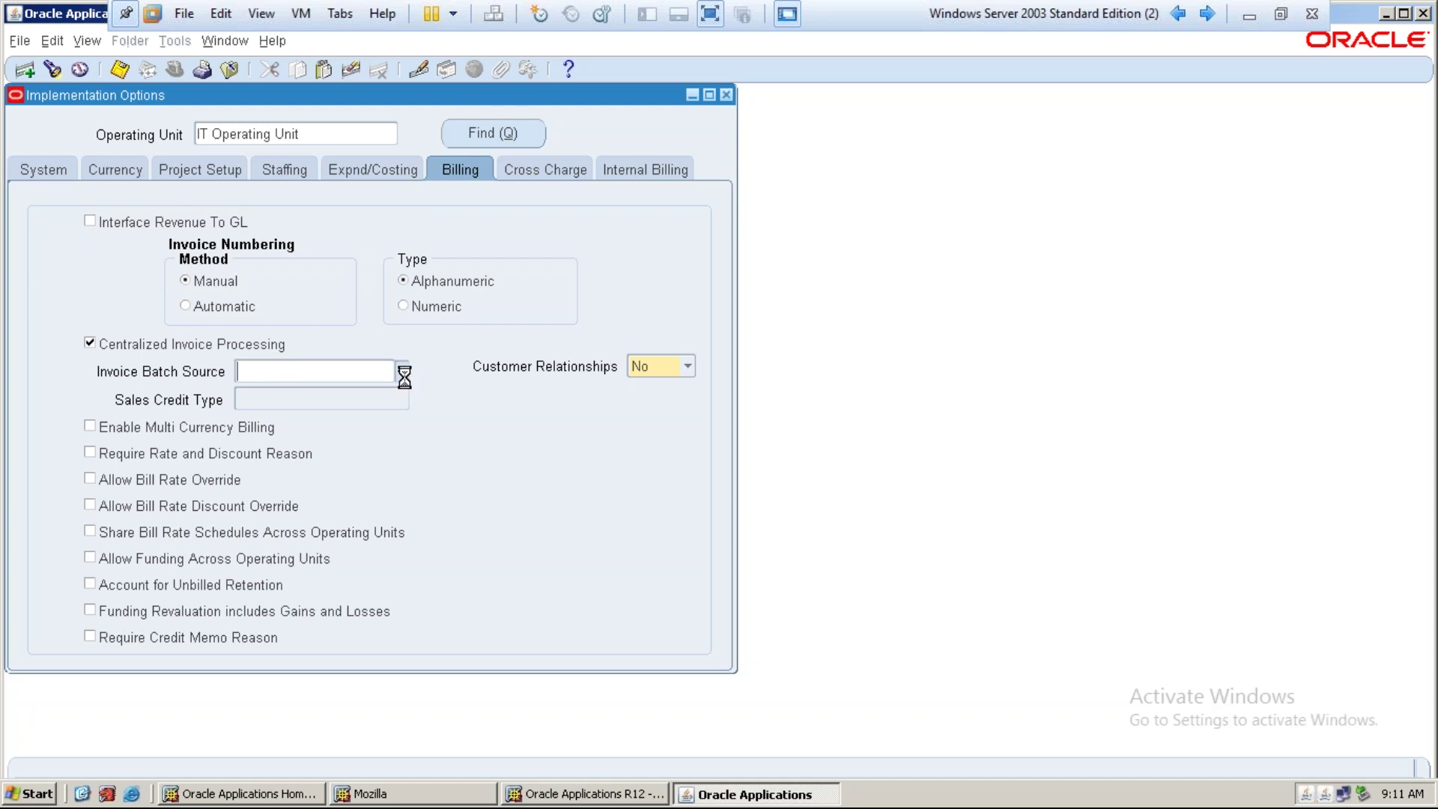
pyautogui.click(404, 376)
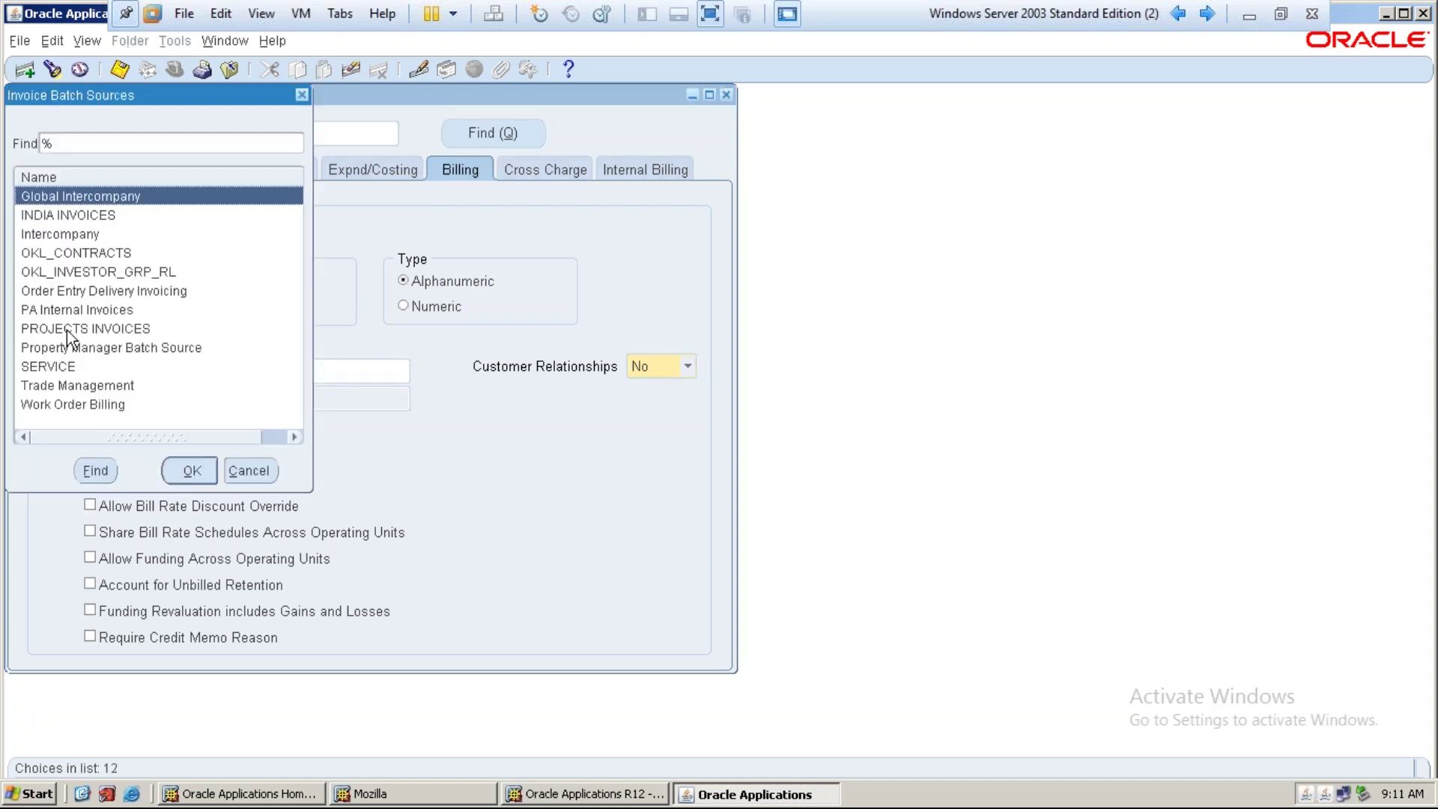
pyautogui.click(64, 328)
pyautogui.click(189, 470)
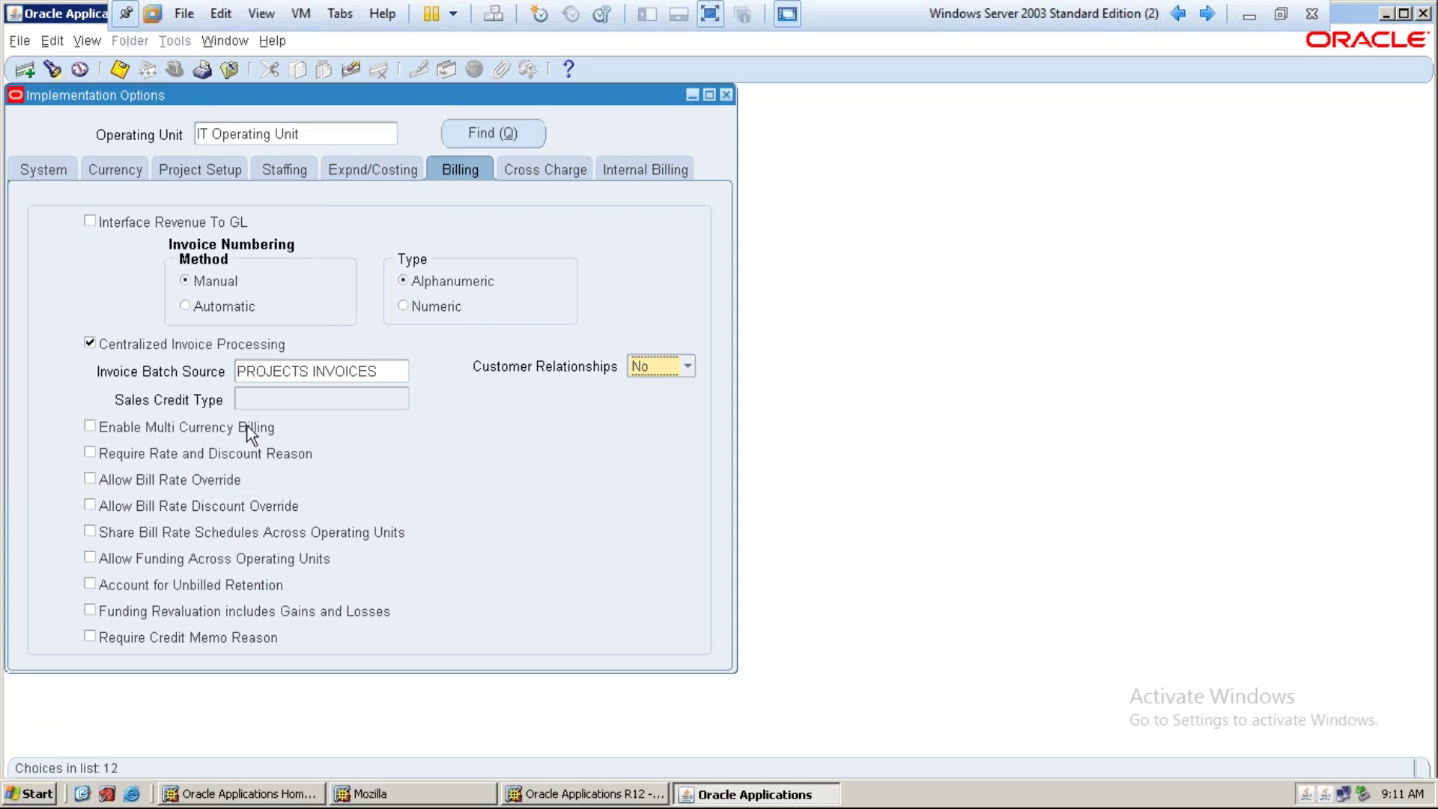
pyautogui.click(318, 376)
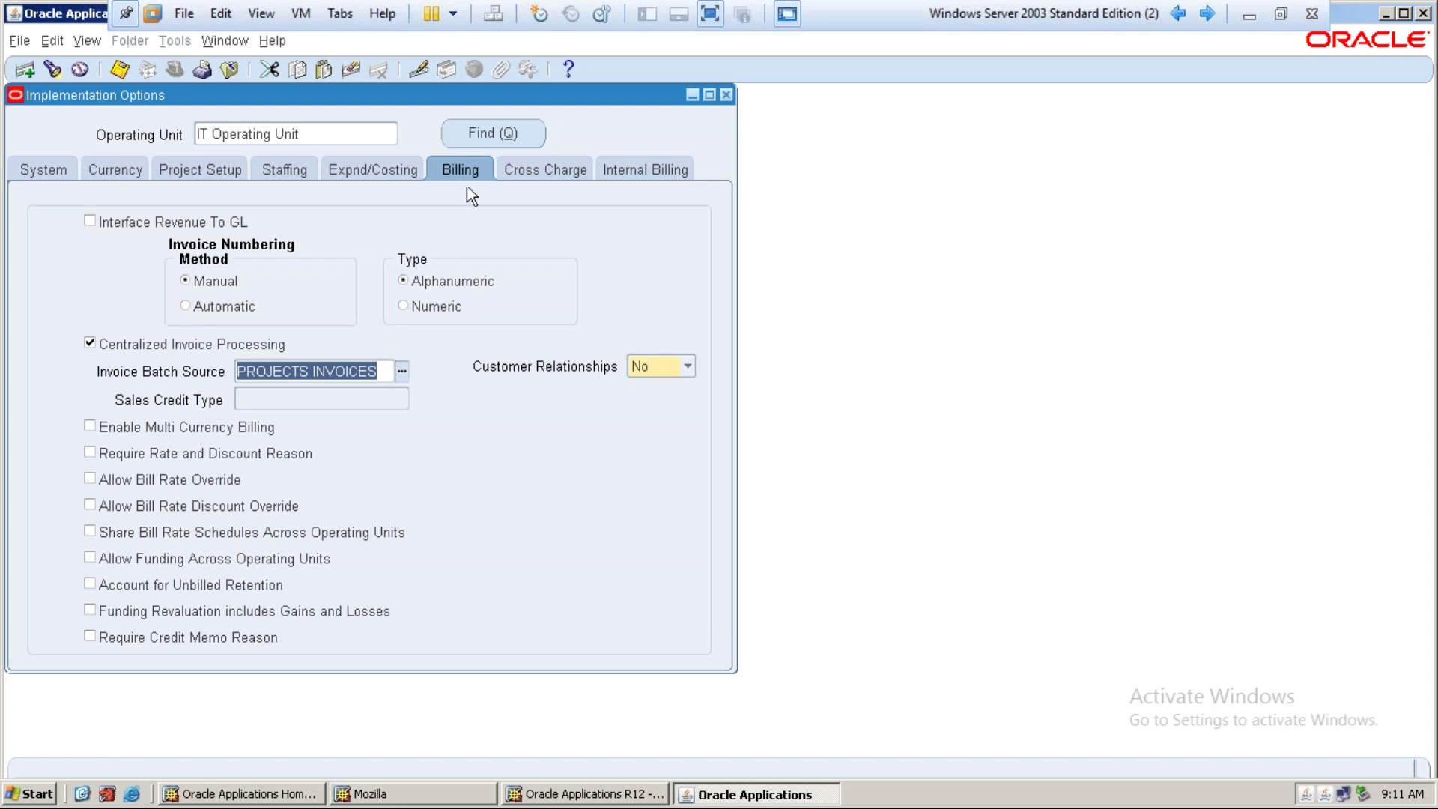
pyautogui.click(114, 69)
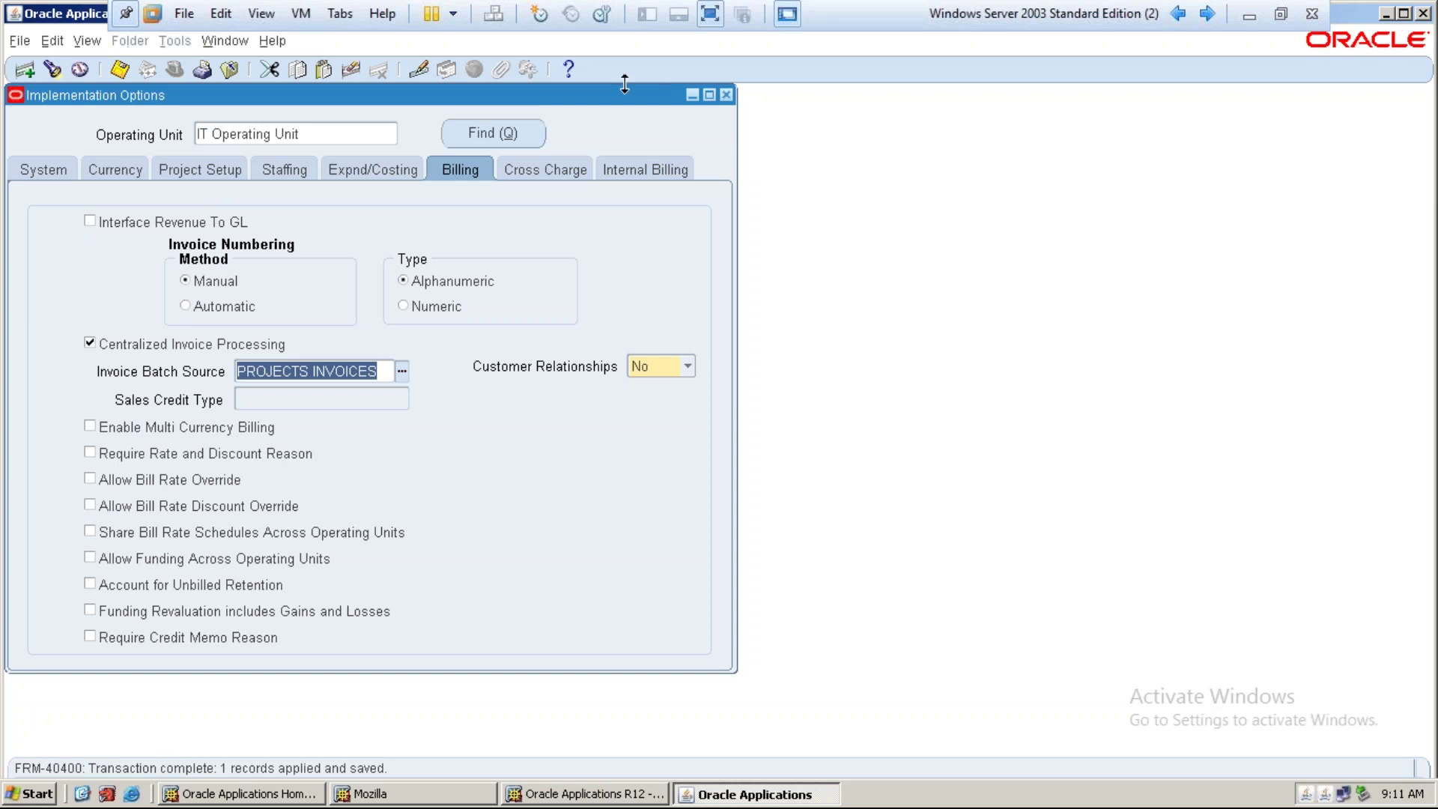
pyautogui.moveTo(298, 91); pyautogui.dragTo(409, 116)
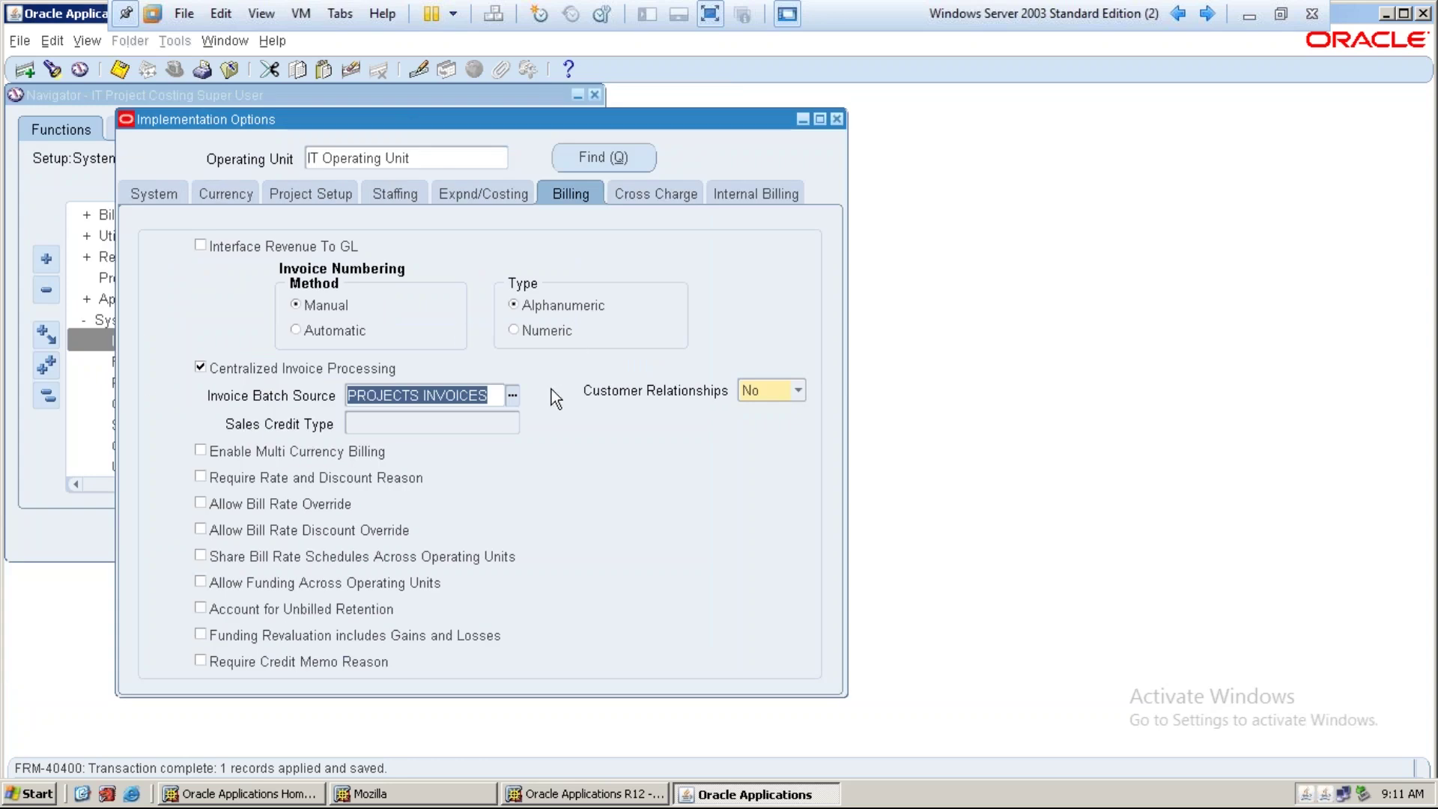
# Close Implementation Options and open Units under Setup > System in the Navigator
pyautogui.click(836, 119)
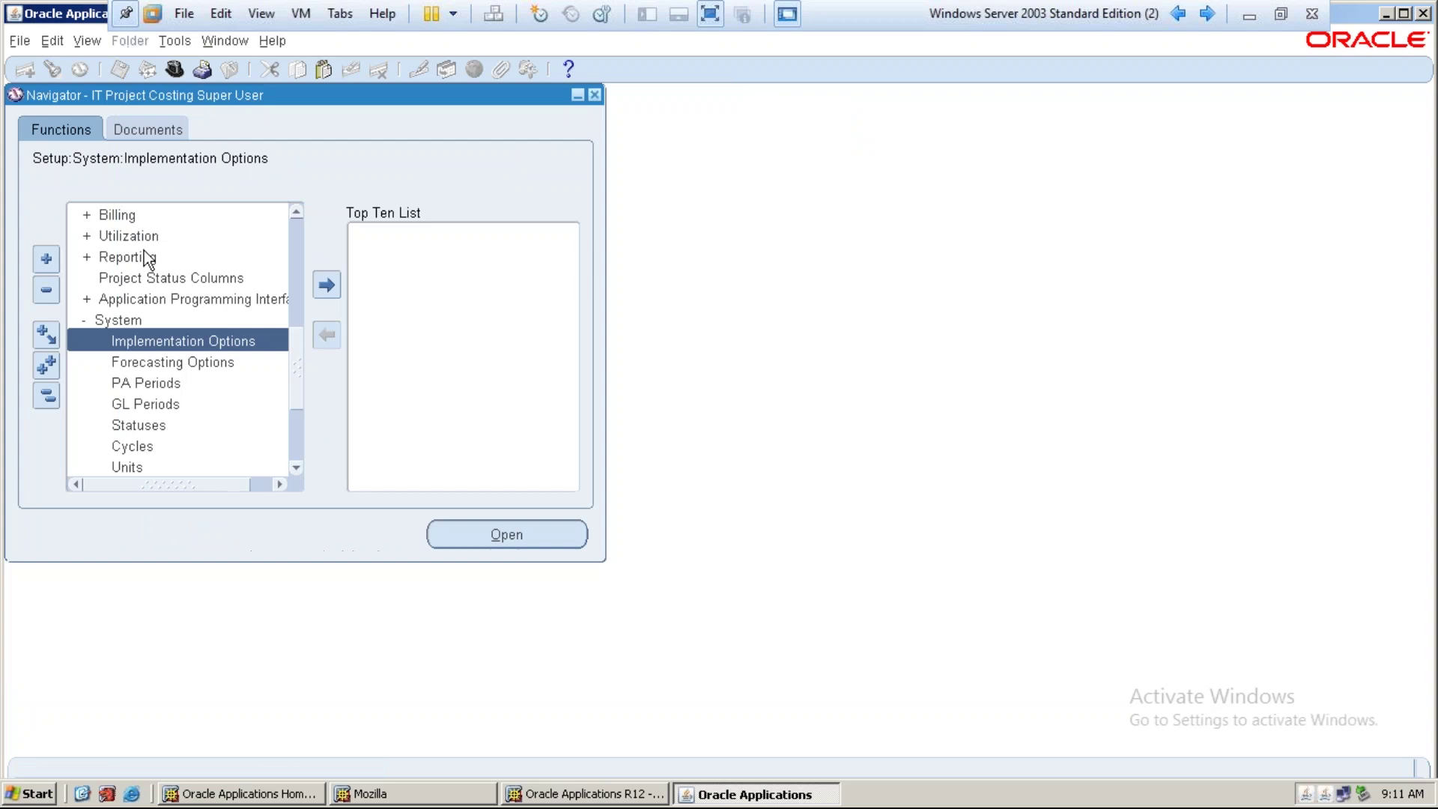
pyautogui.doubleClick(101, 320)
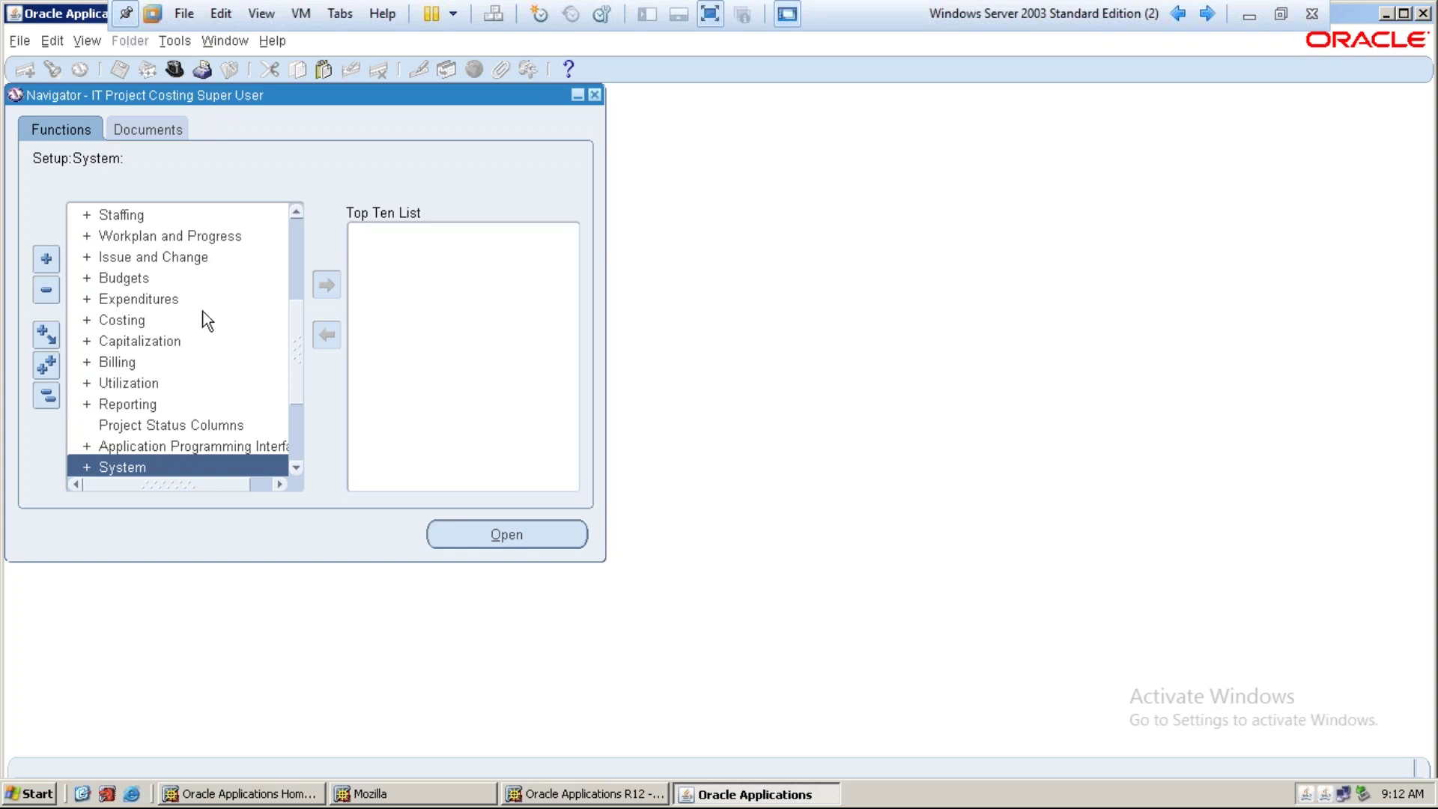
pyautogui.scroll(-3, 218, 312)
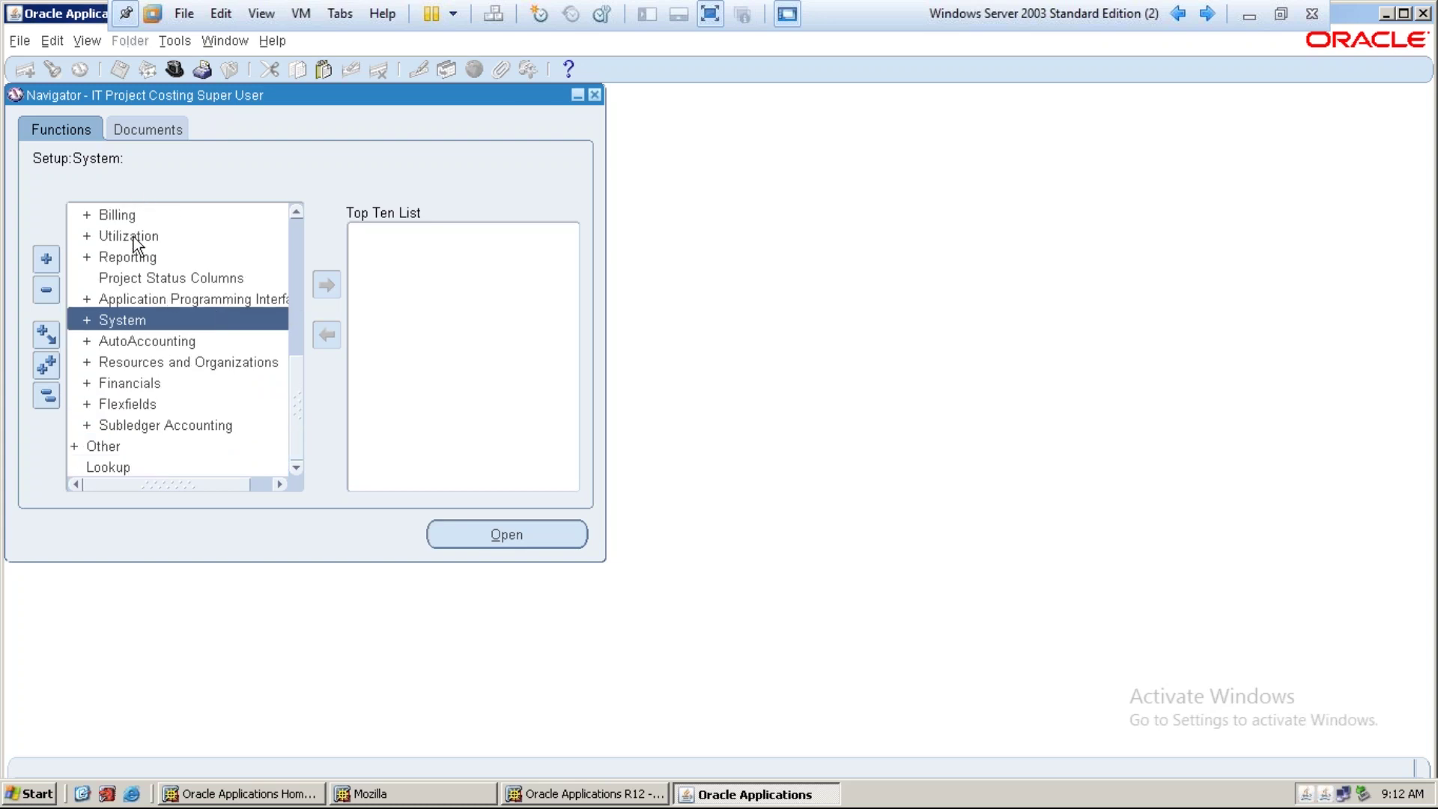
pyautogui.doubleClick(131, 321)
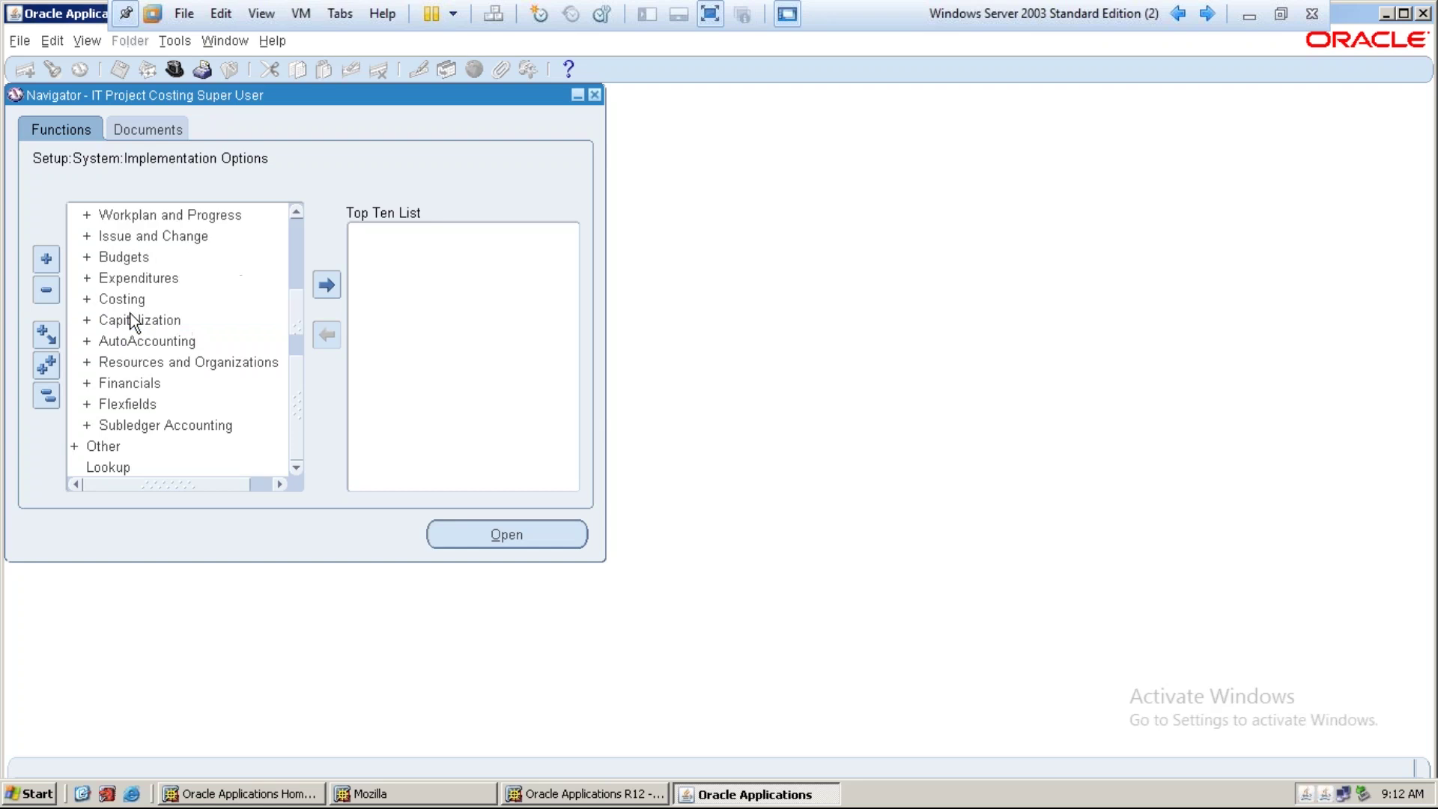
pyautogui.scroll(-3, 154, 295)
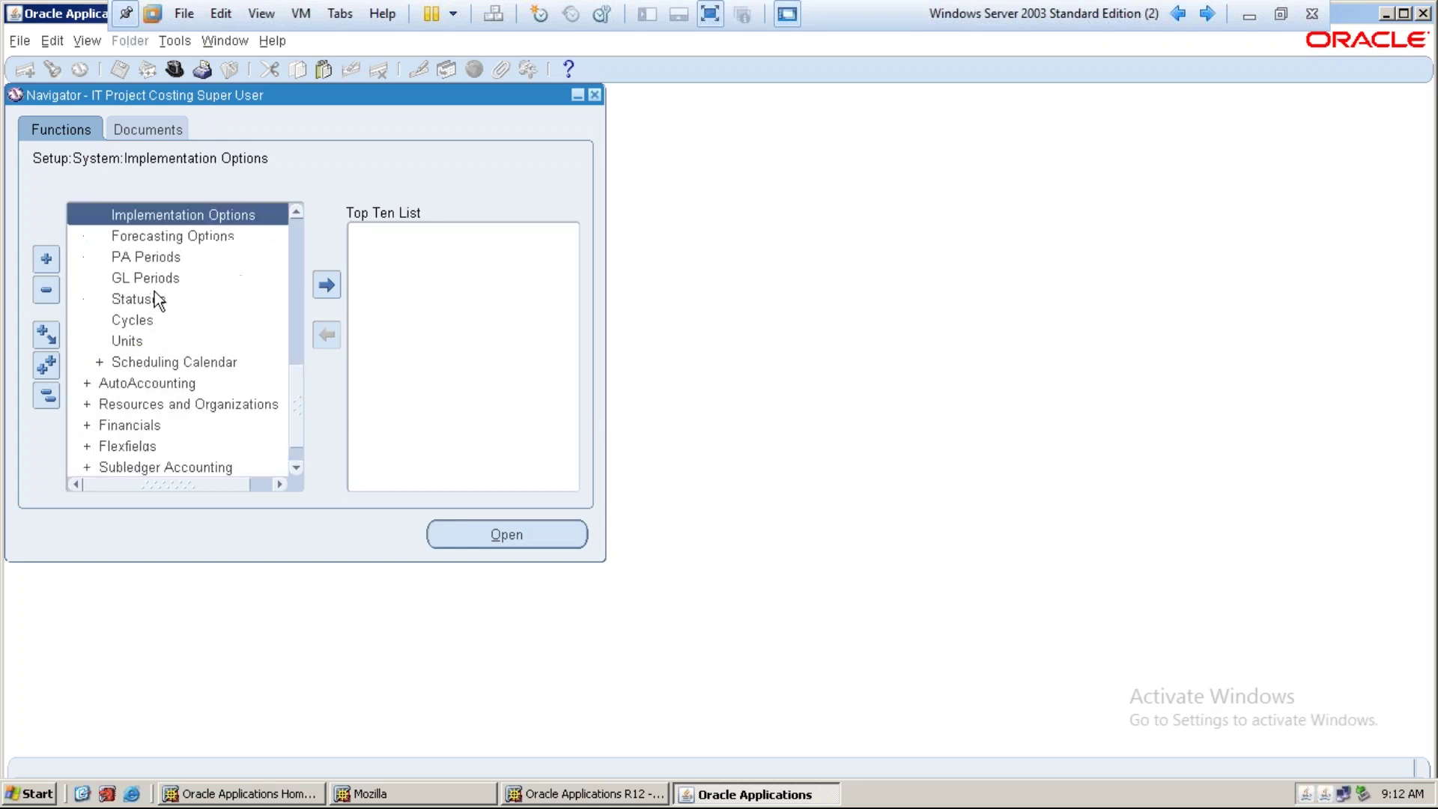
pyautogui.click(142, 339)
# Open the unit lookups and query units matching 'Currency%'
pyautogui.doubleClick(142, 334)
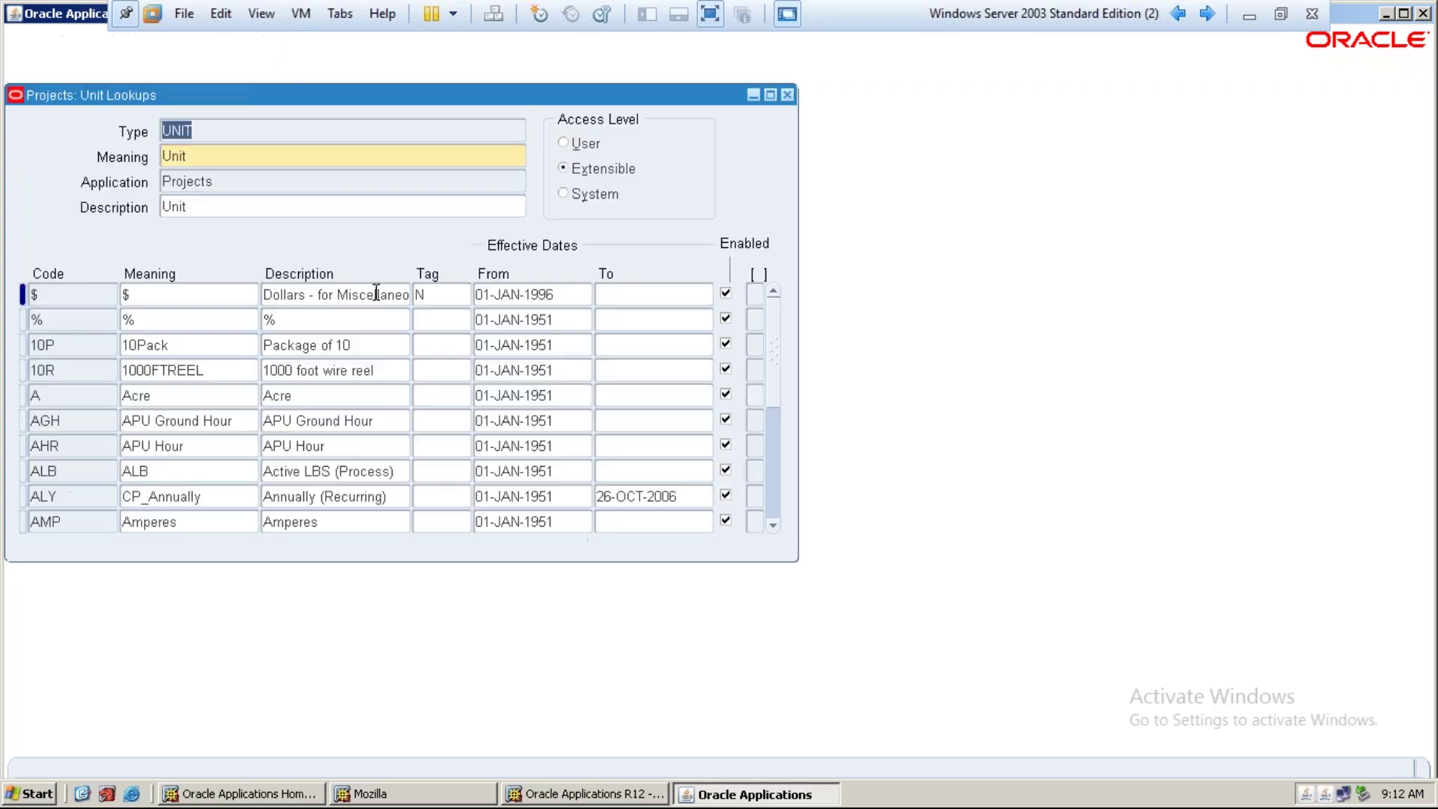
pyautogui.moveTo(479, 91); pyautogui.dragTo(587, 135)
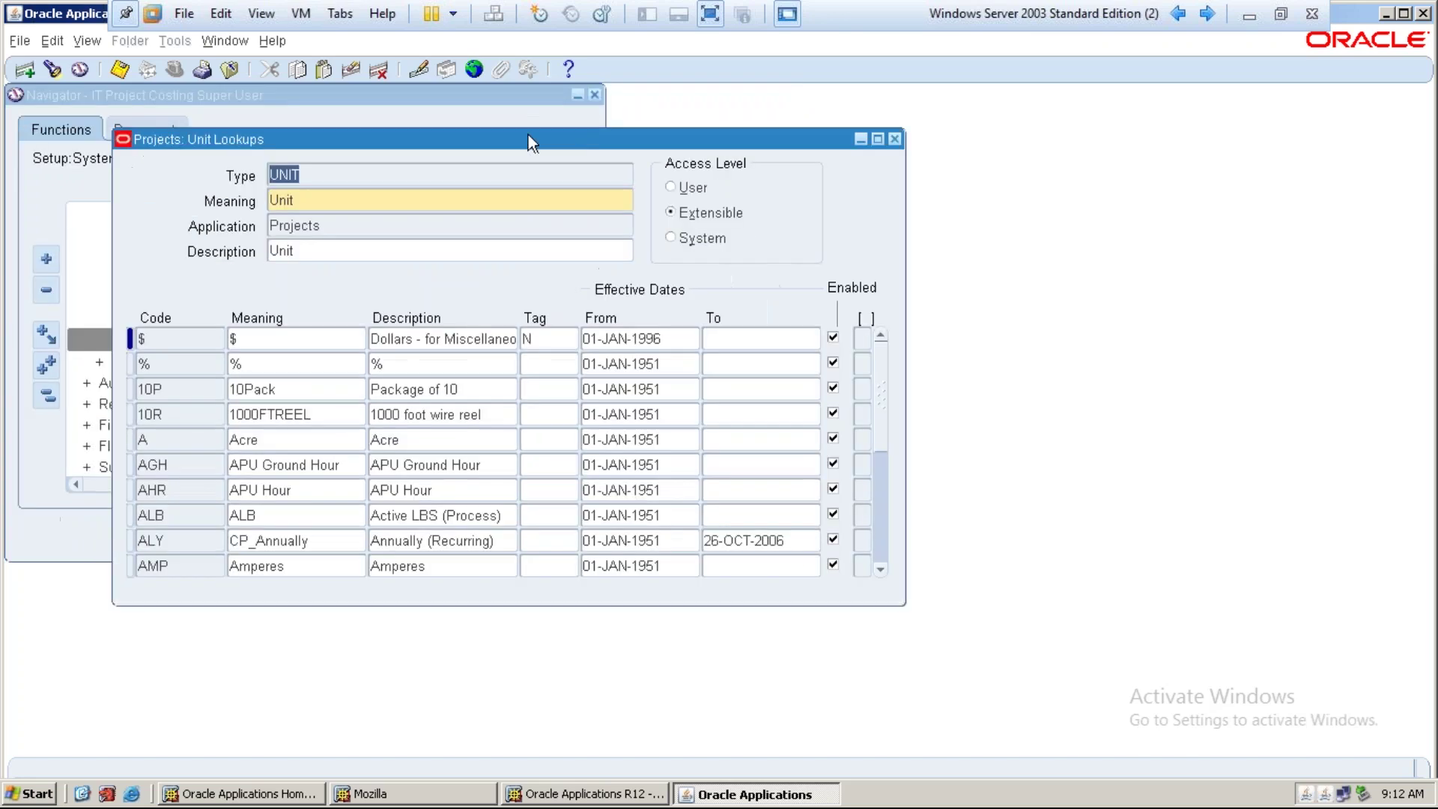
pyautogui.click(290, 338)
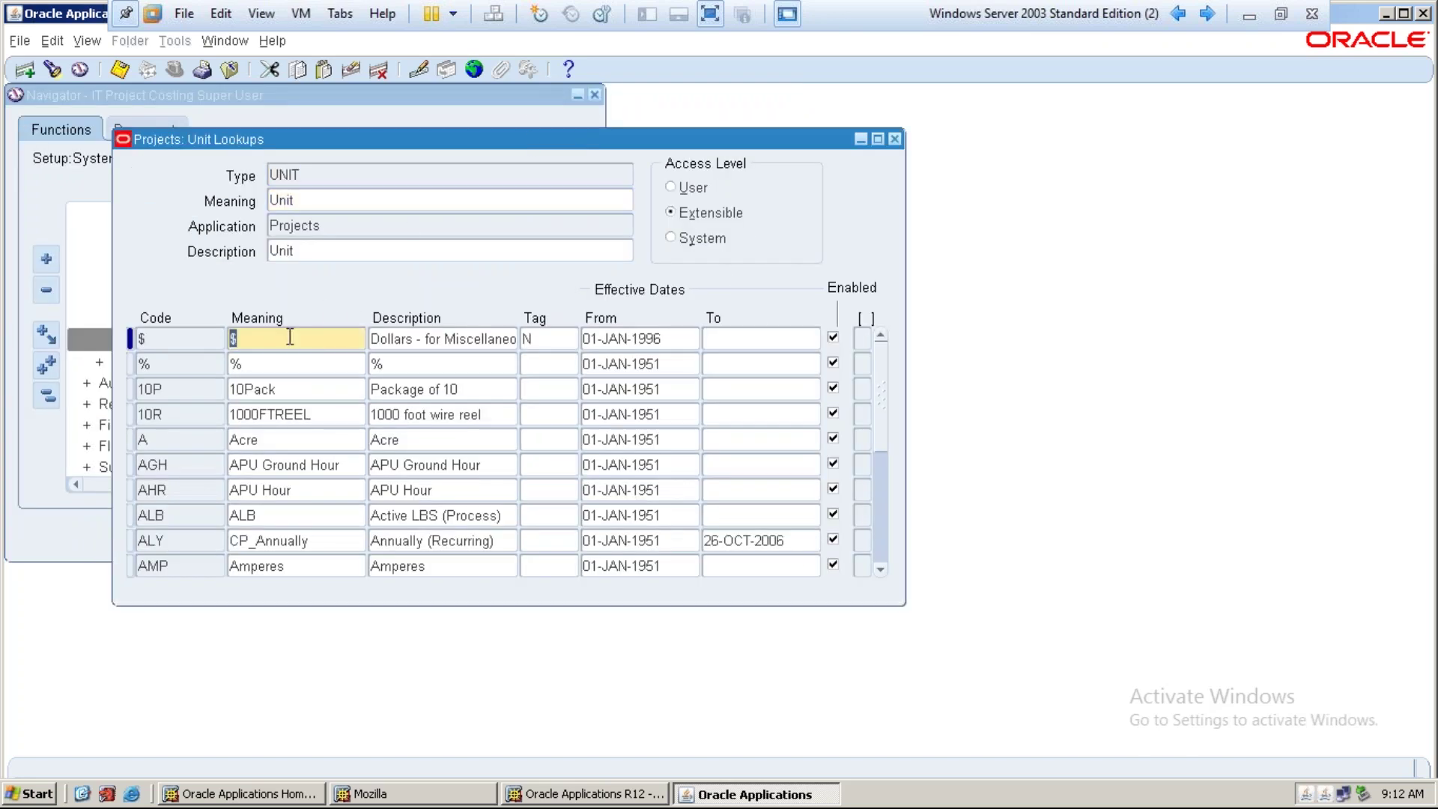
pyautogui.press('F11')
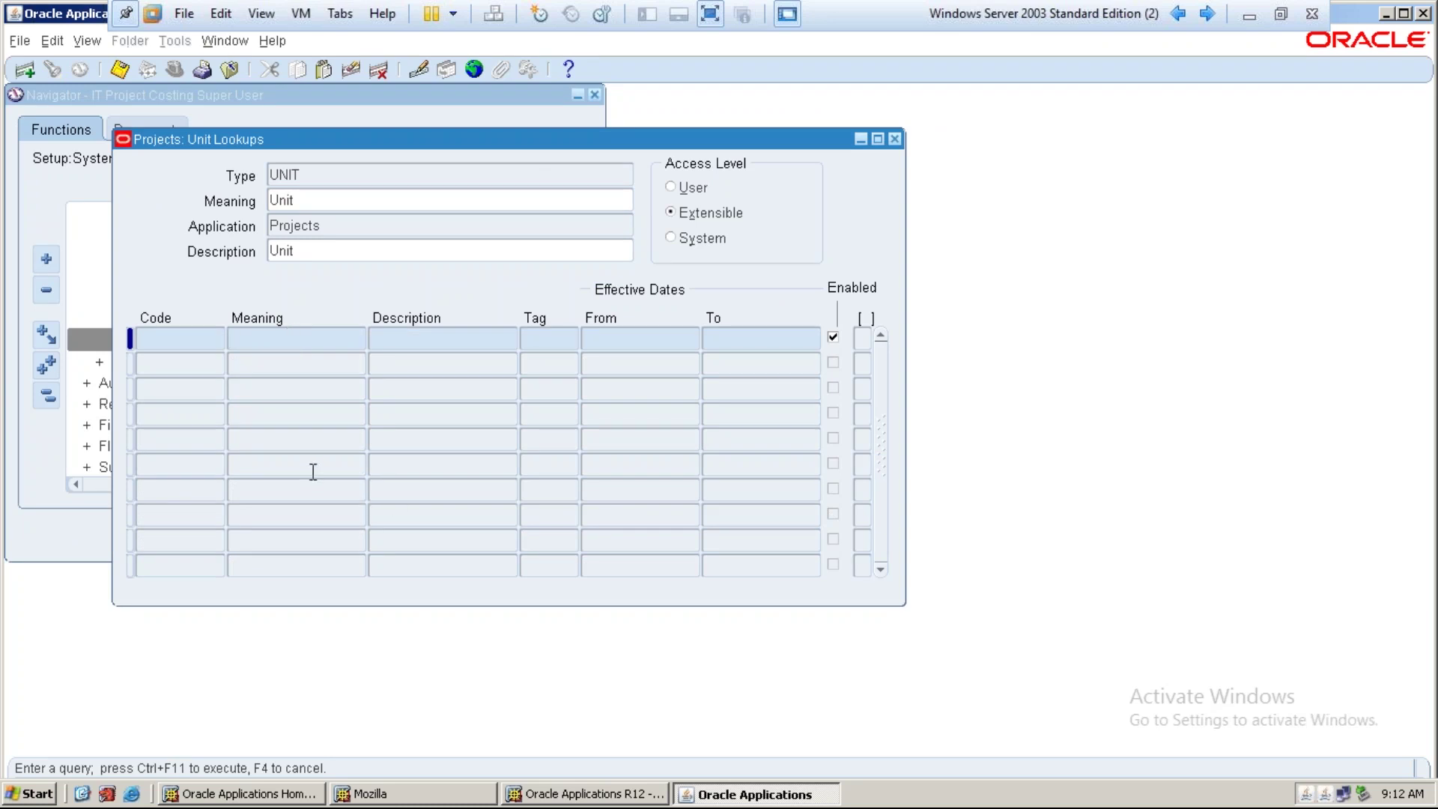
pyautogui.write('Currency%')
pyautogui.hotkey('ctrl', 'F11')
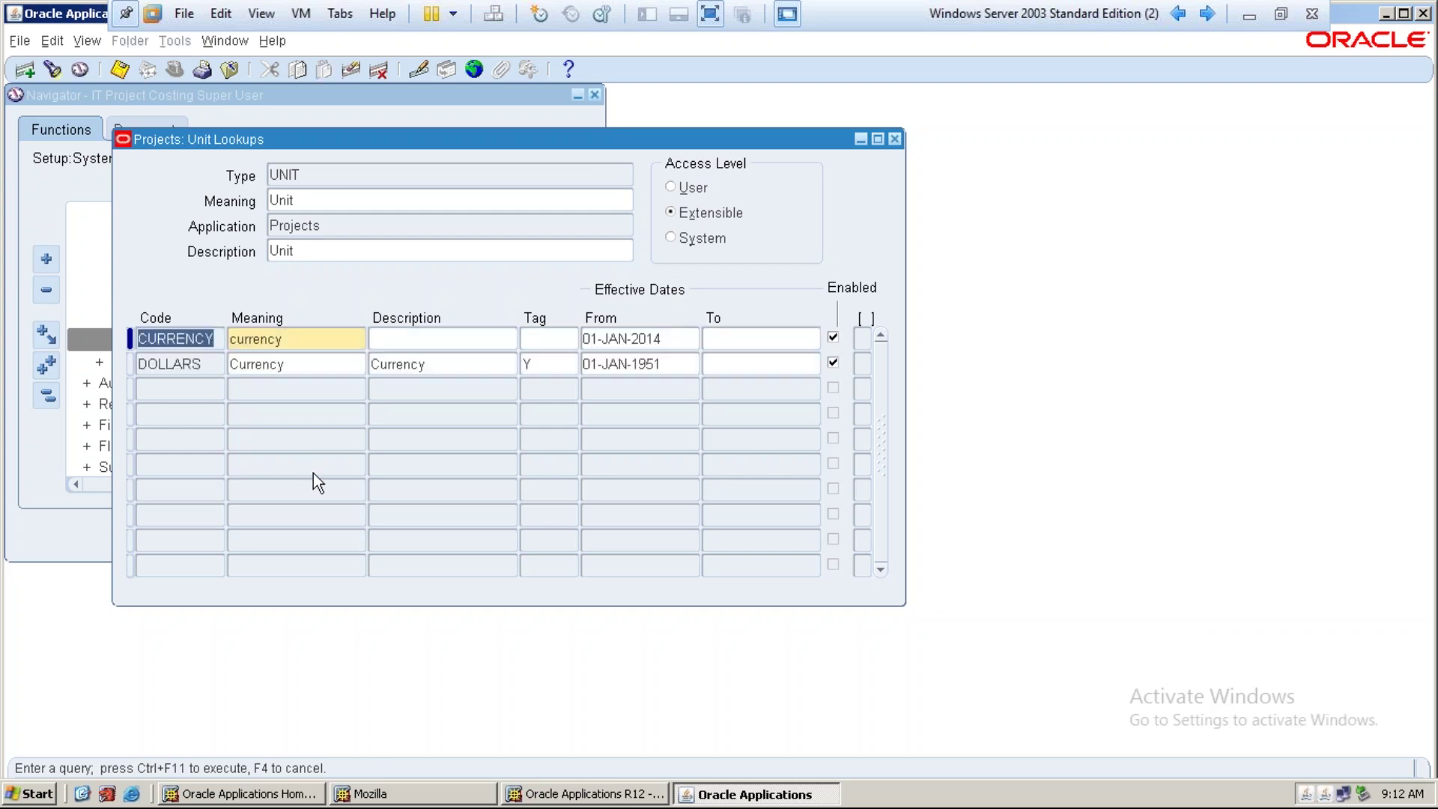
pyautogui.click(327, 362)
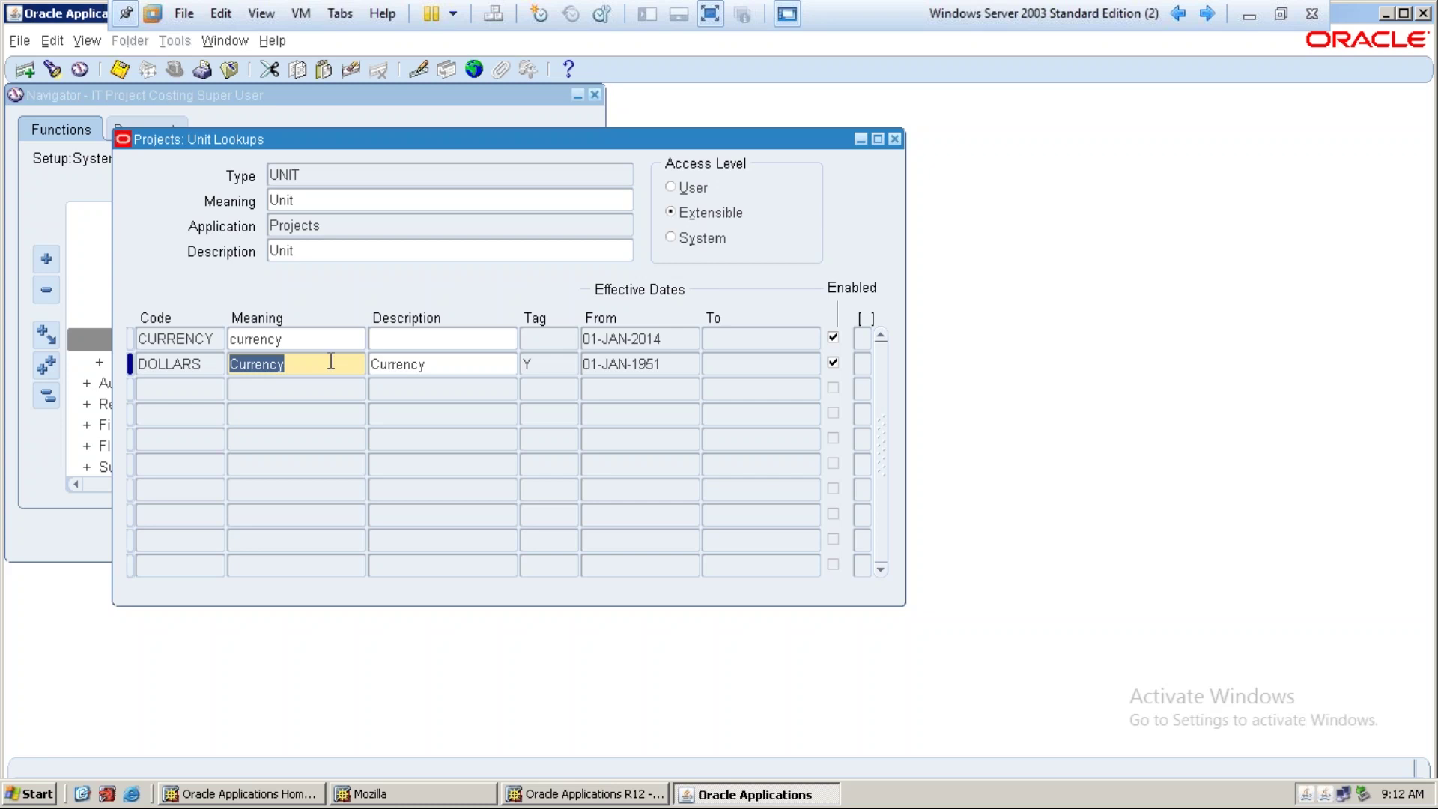
# Query the 'Hrs' unit and mark the HRS (Hour) unit as enabled
pyautogui.press('F11')
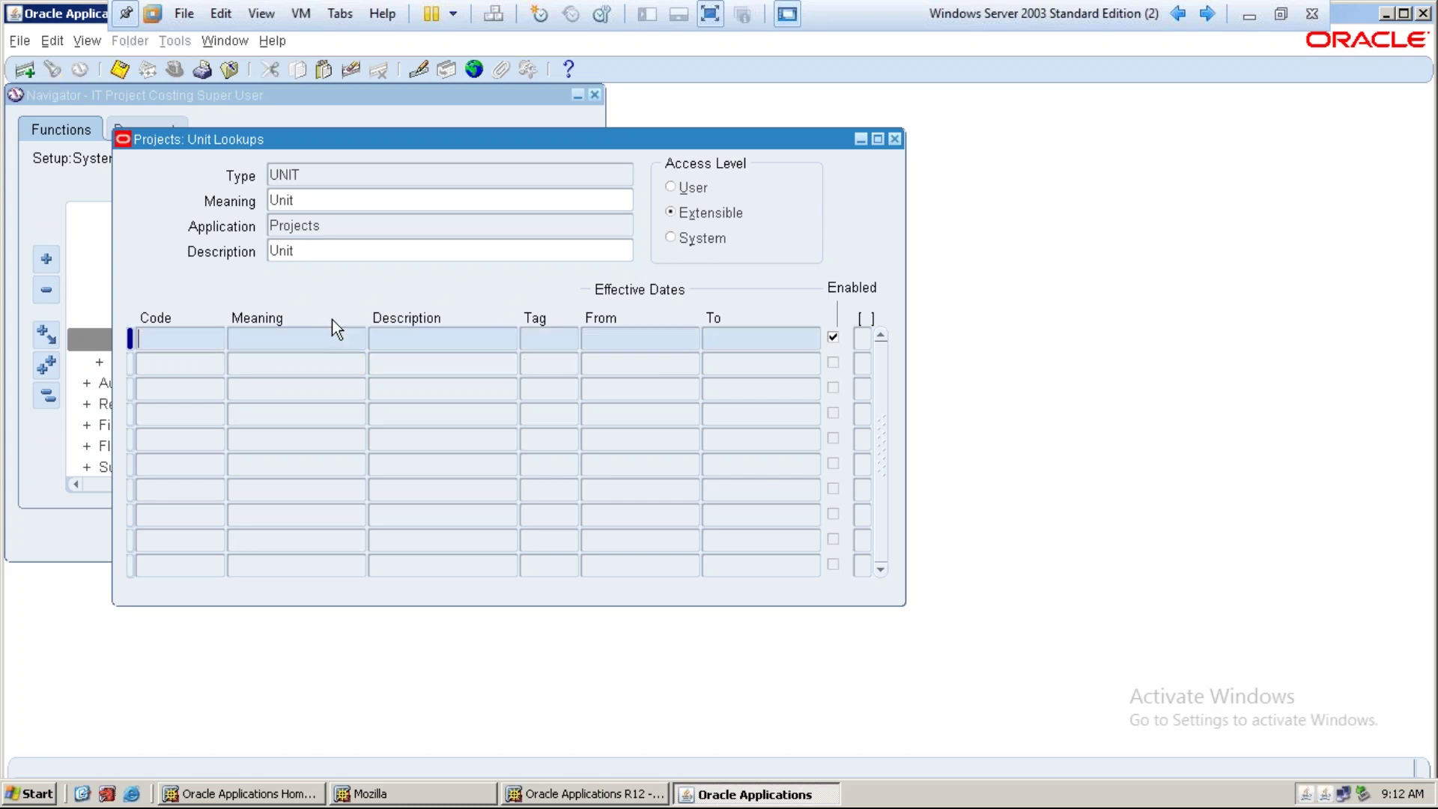
pyautogui.write('Hrs')
pyautogui.hotkey('ctrl', 'F11')
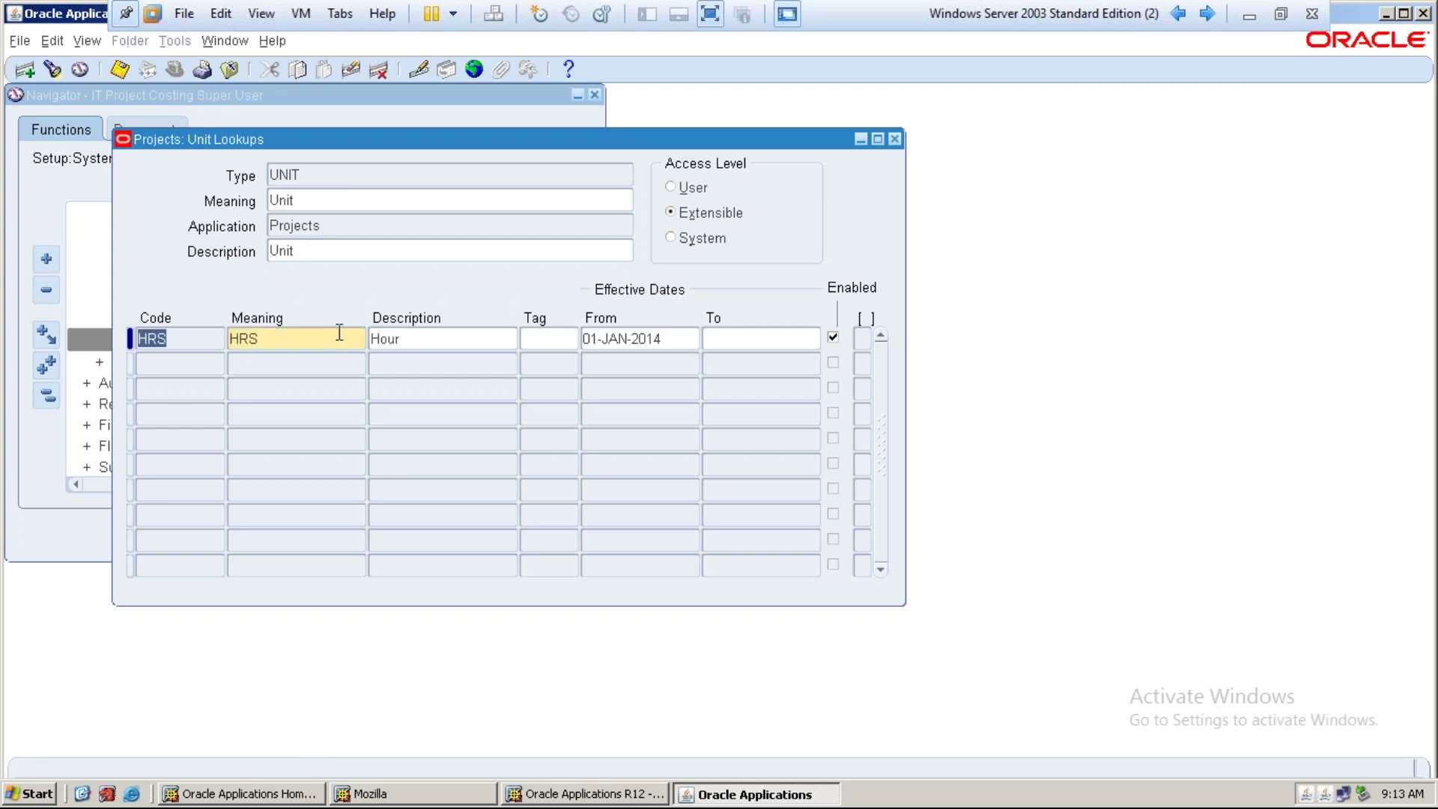
pyautogui.press('Tab')
pyautogui.press('Tab')
pyautogui.press('Tab')
pyautogui.press('Tab')
pyautogui.press('Tab')
pyautogui.press('Tab')
pyautogui.press('space')
pyautogui.click(833, 338)
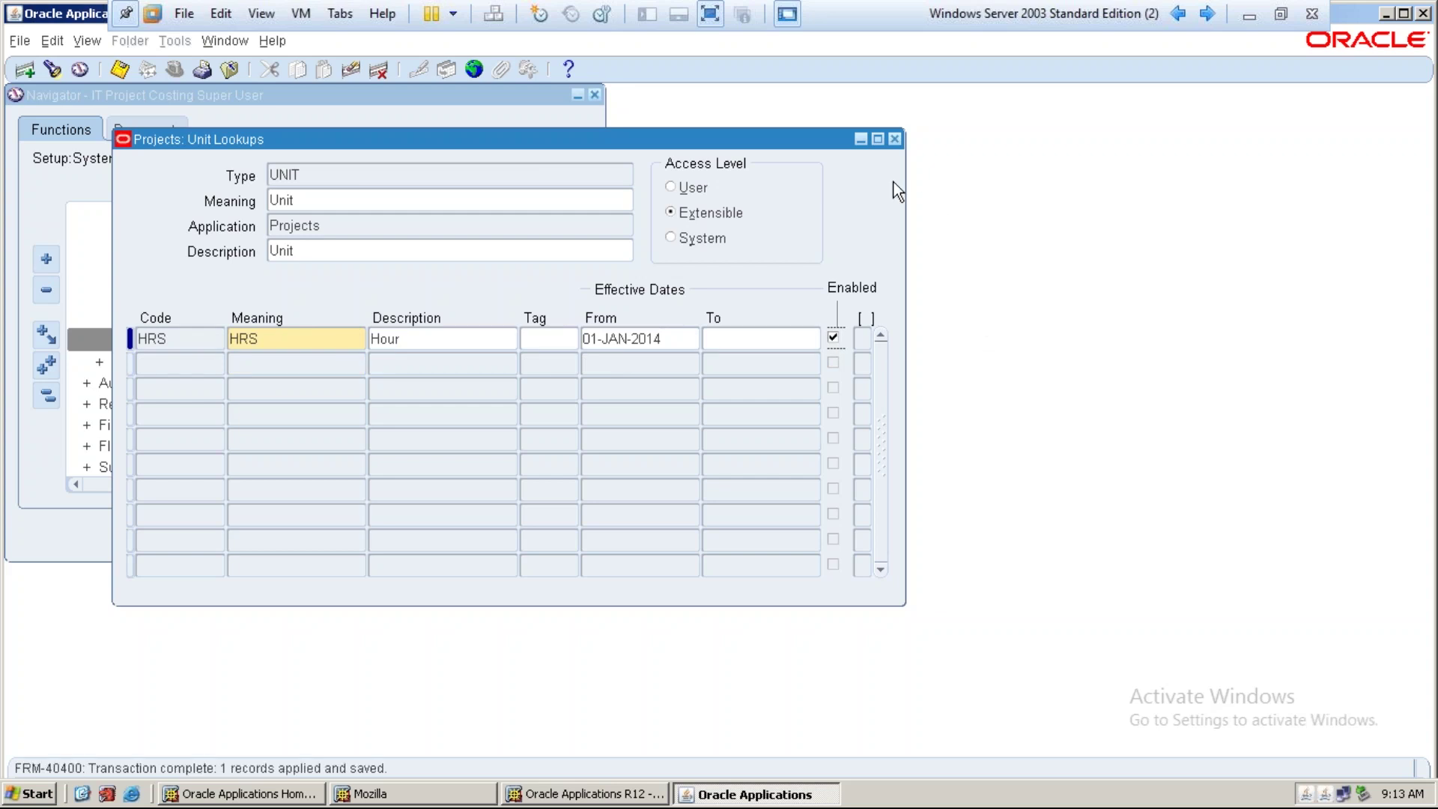
# Close Unit Lookups, collapse System, expand Setup > Expenditures and open Expenditure Categories
pyautogui.click(896, 140)
pyautogui.scroll(2, 181, 316)
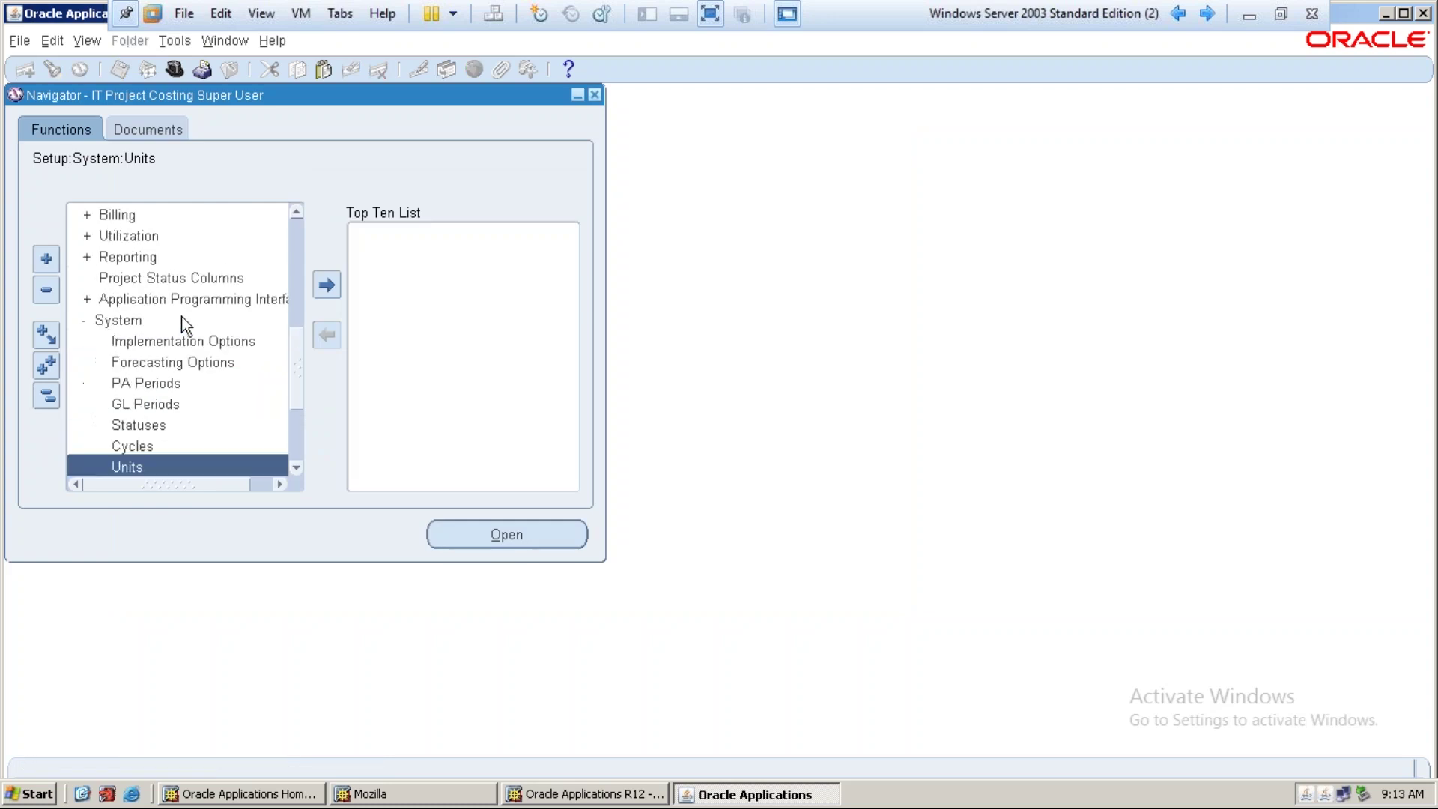
pyautogui.doubleClick(102, 321)
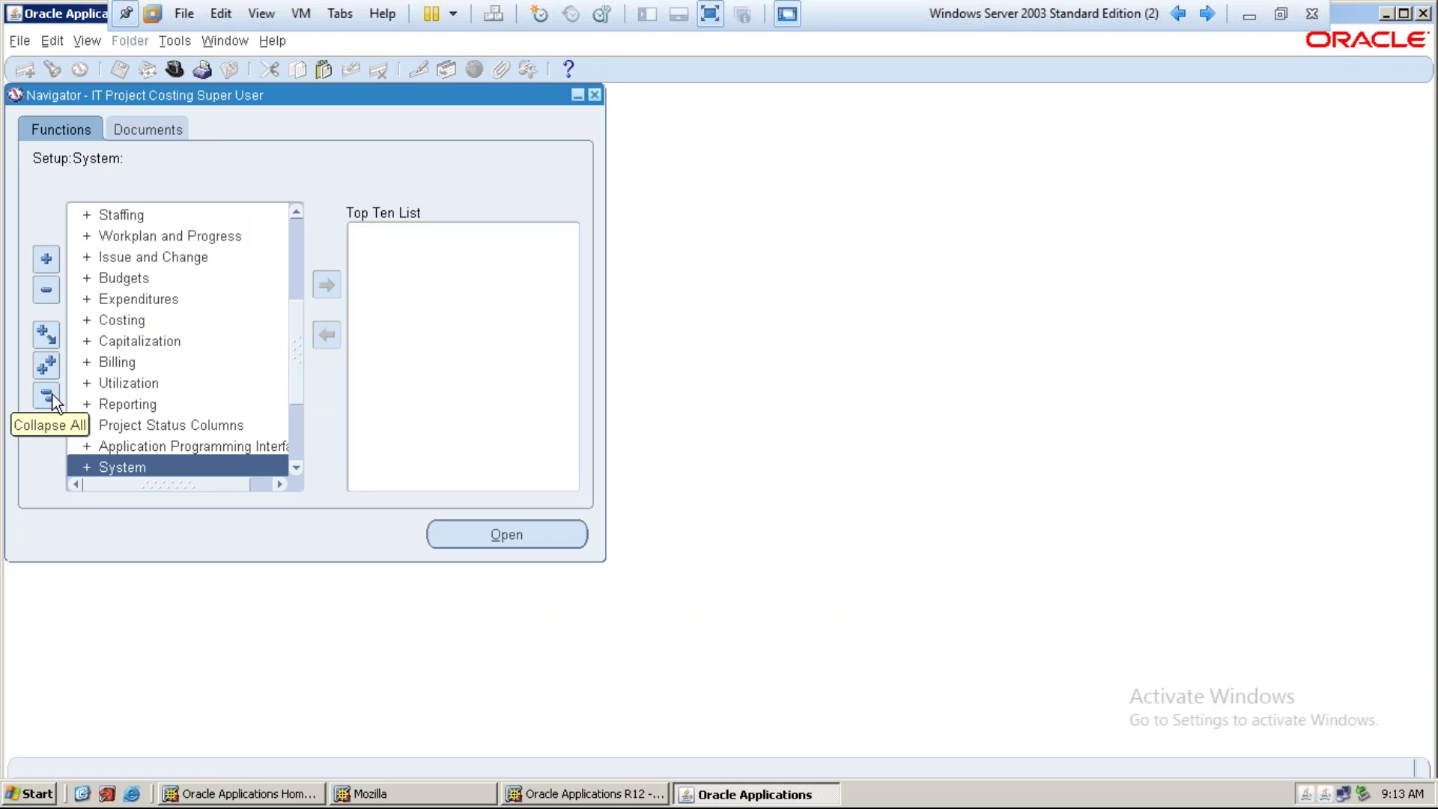
pyautogui.scroll(1, 123, 365)
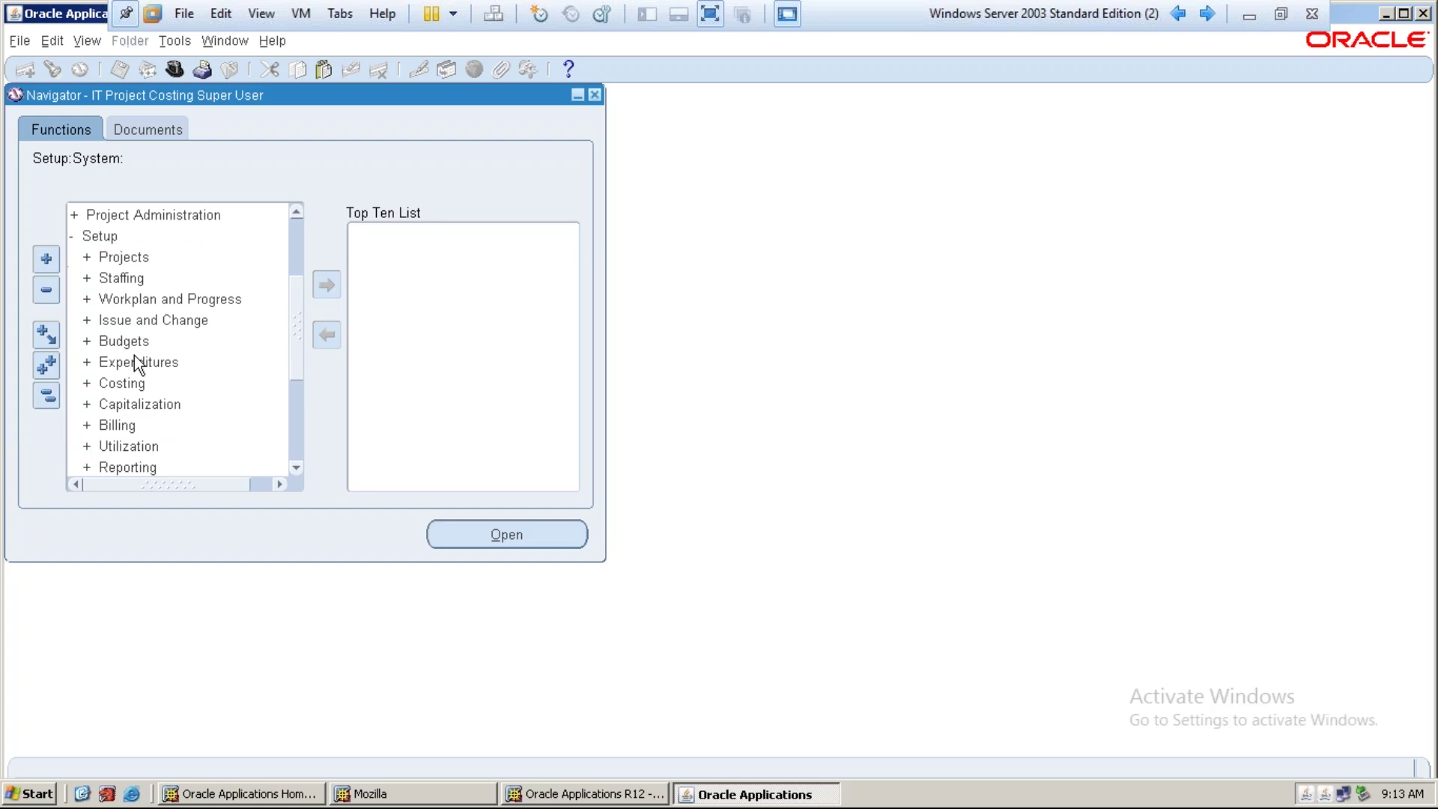
pyautogui.doubleClick(133, 358)
pyautogui.scroll(-2, 210, 356)
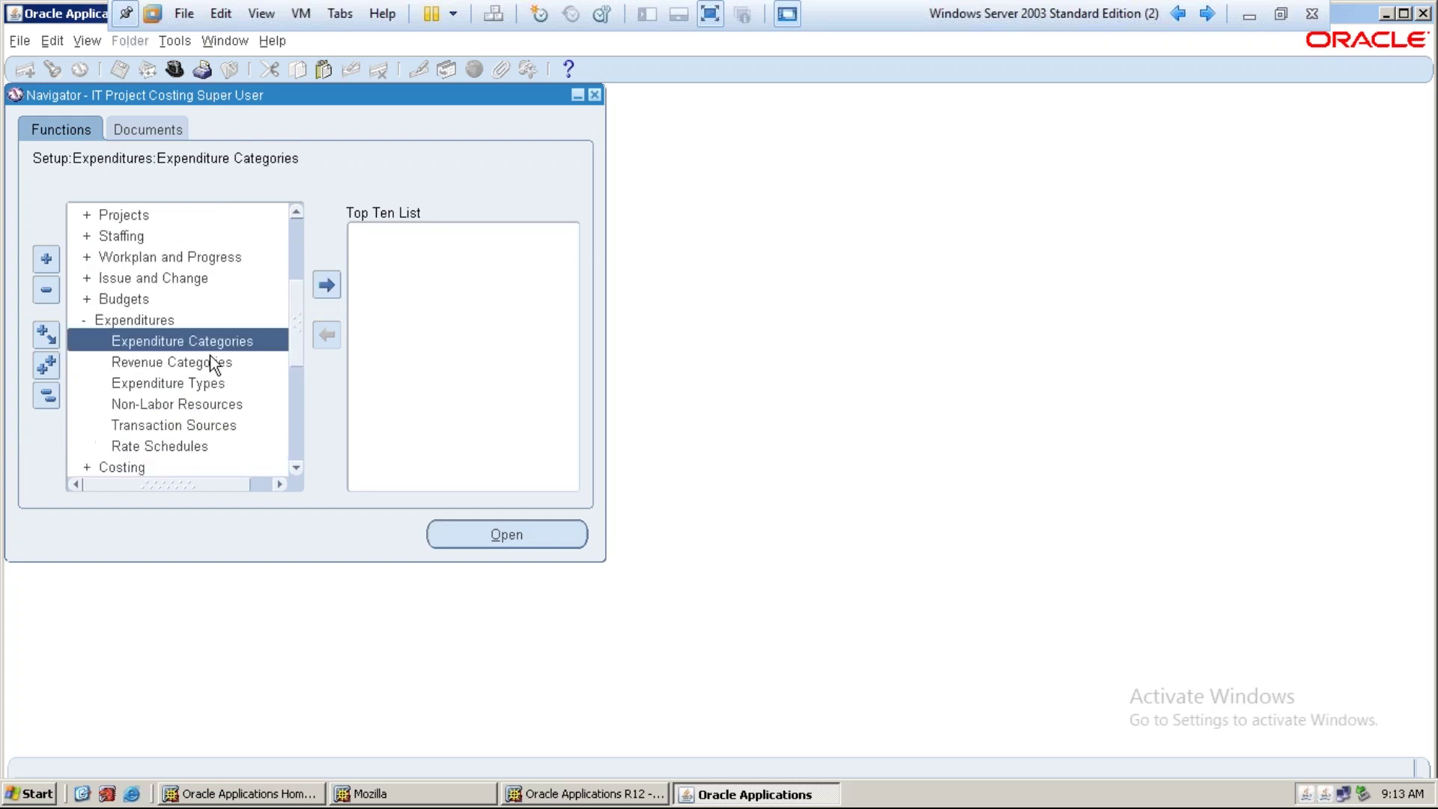
pyautogui.doubleClick(189, 341)
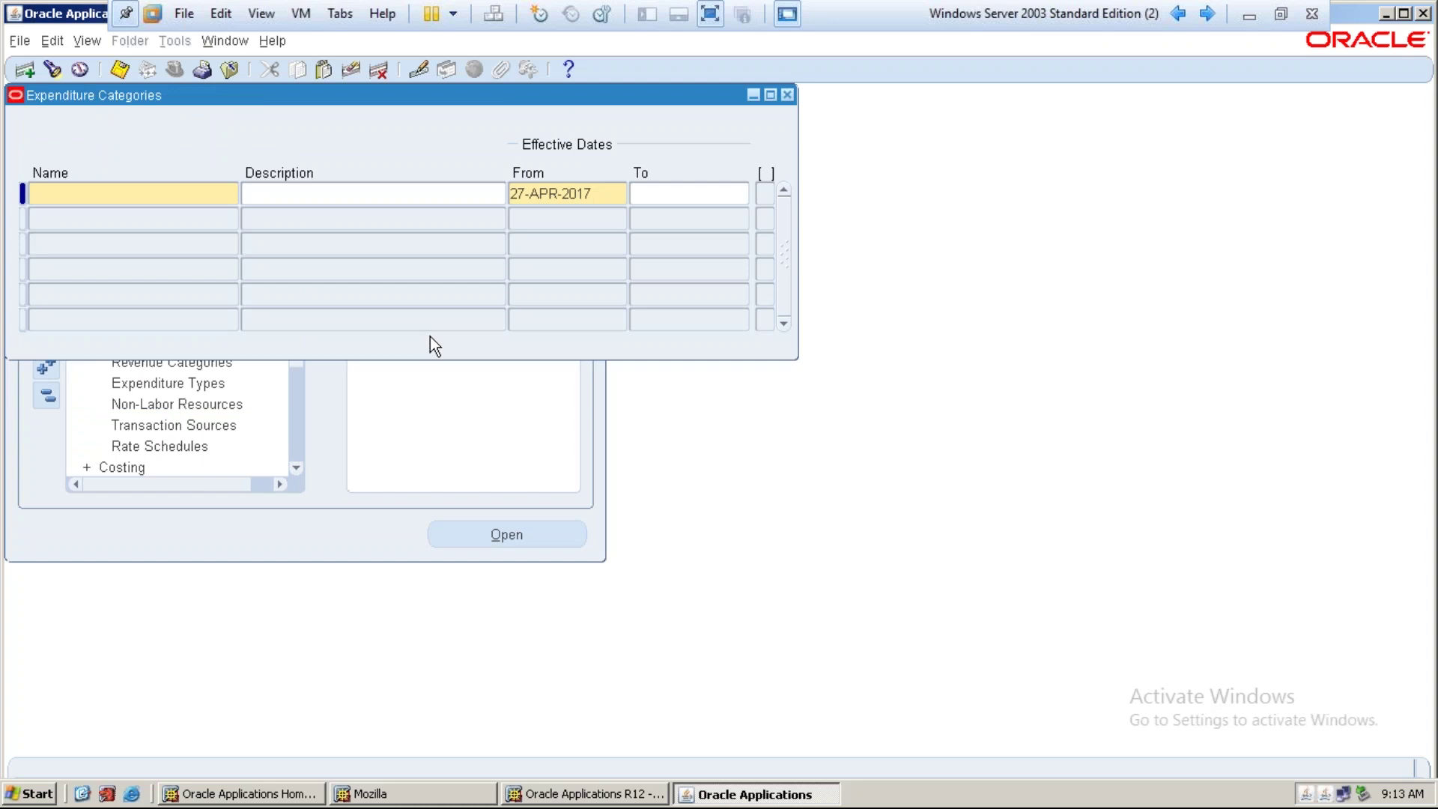
# Enter IT Labor Category as name and description, starting 01-JAN-2017
pyautogui.write('IT Labor Cat')
pyautogui.hotkey('shift', 'Tab')
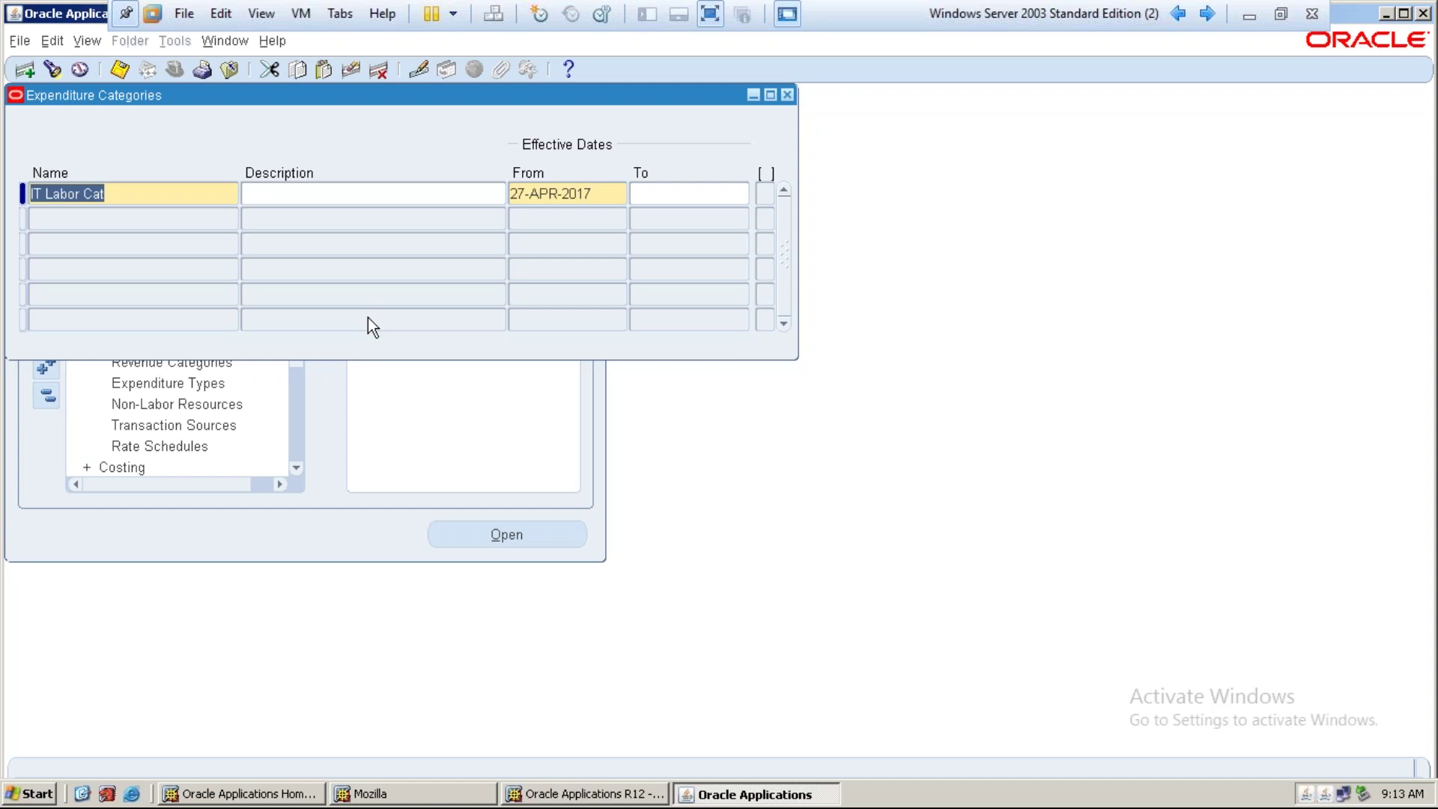
pyautogui.press('End')
pyautogui.write('egory')
pyautogui.press('Tab')
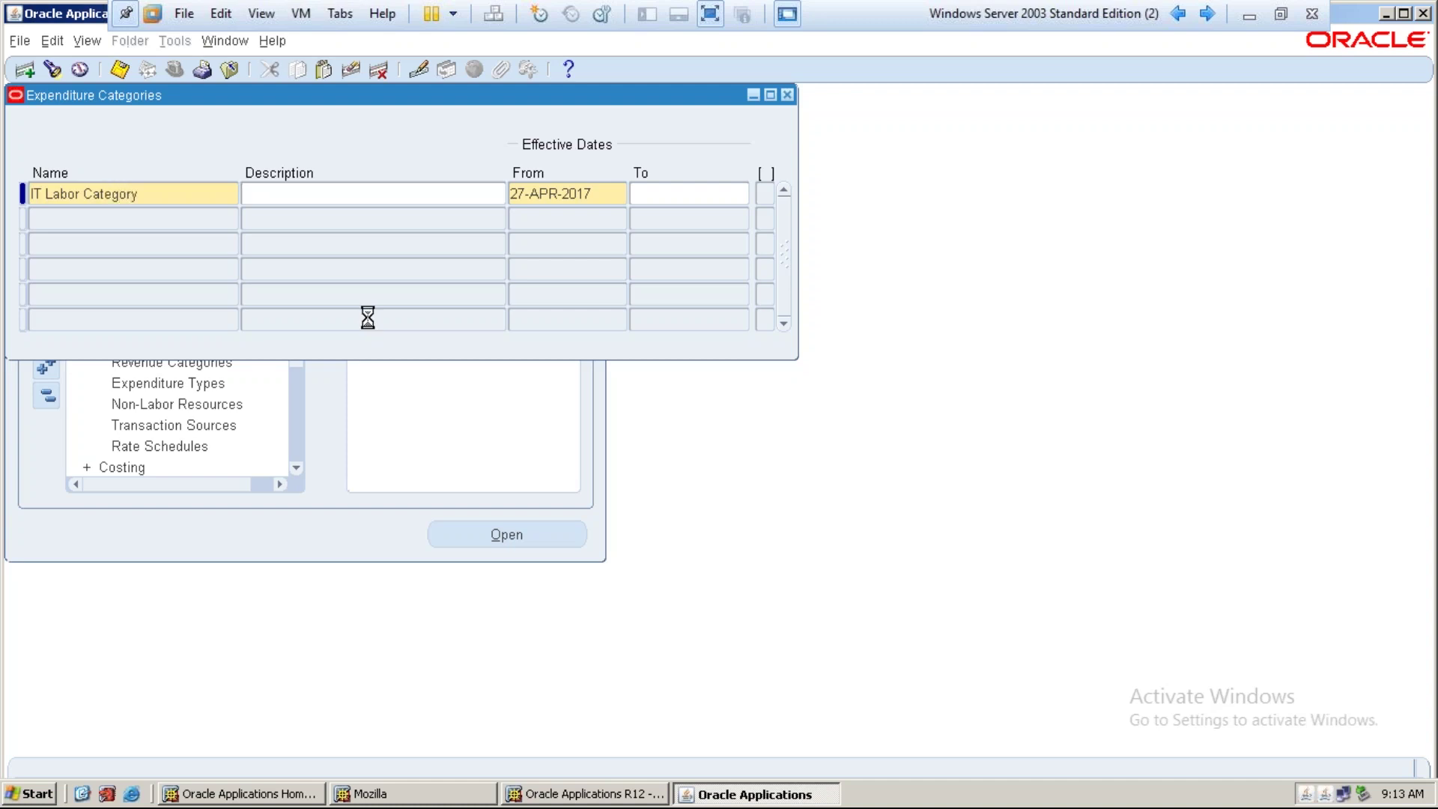
pyautogui.hotkey('shift', 'Tab')
pyautogui.hotkey('ctrl', 'c')
pyautogui.press('Tab')
pyautogui.hotkey('ctrl', 'v')
pyautogui.press('Tab')
pyautogui.write('01-JAN-2017')
pyautogui.press('Tab')
# Save the IT Labor Category expenditure category
pyautogui.hotkey('ctrl', 's')
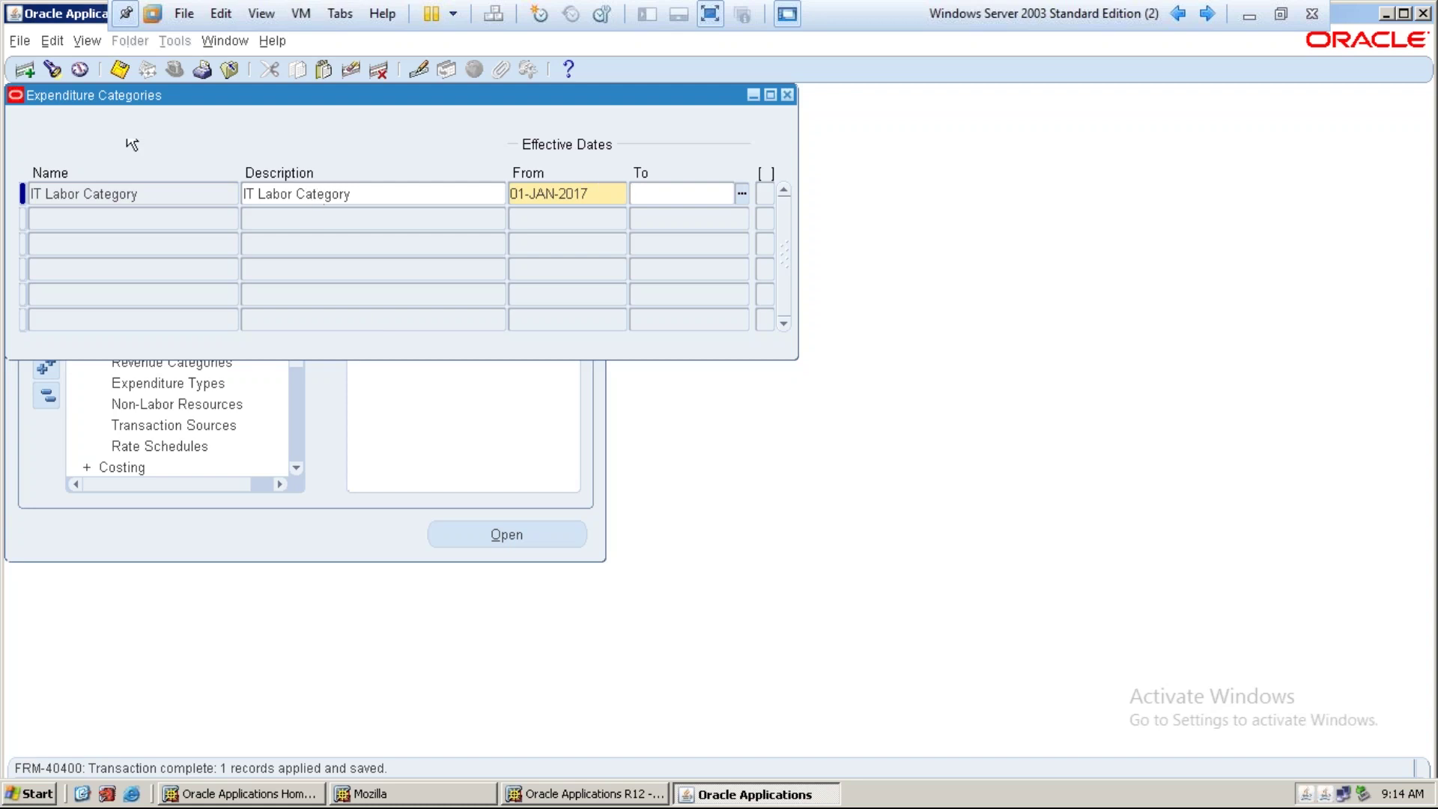
pyautogui.click(154, 193)
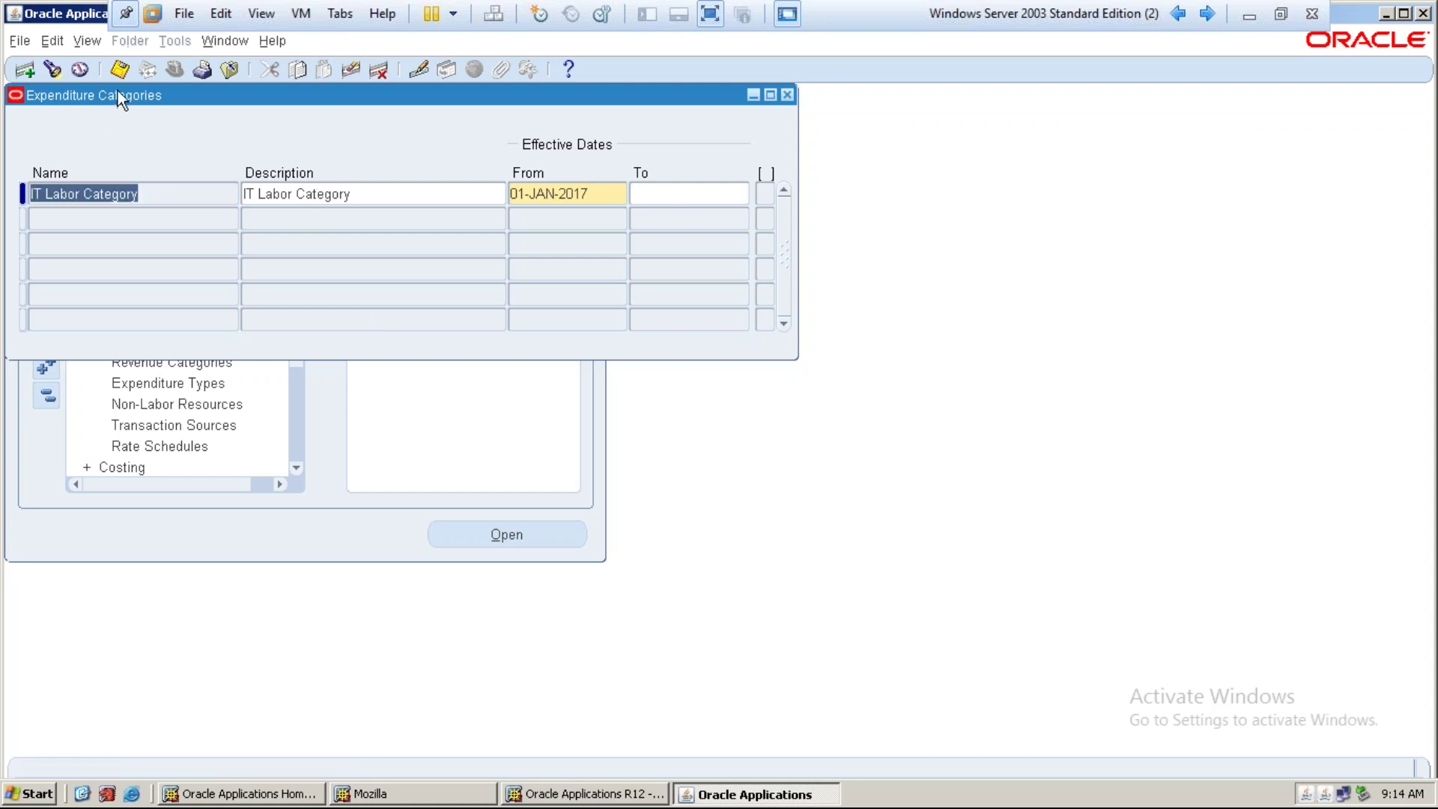
pyautogui.click(119, 69)
pyautogui.click(174, 221)
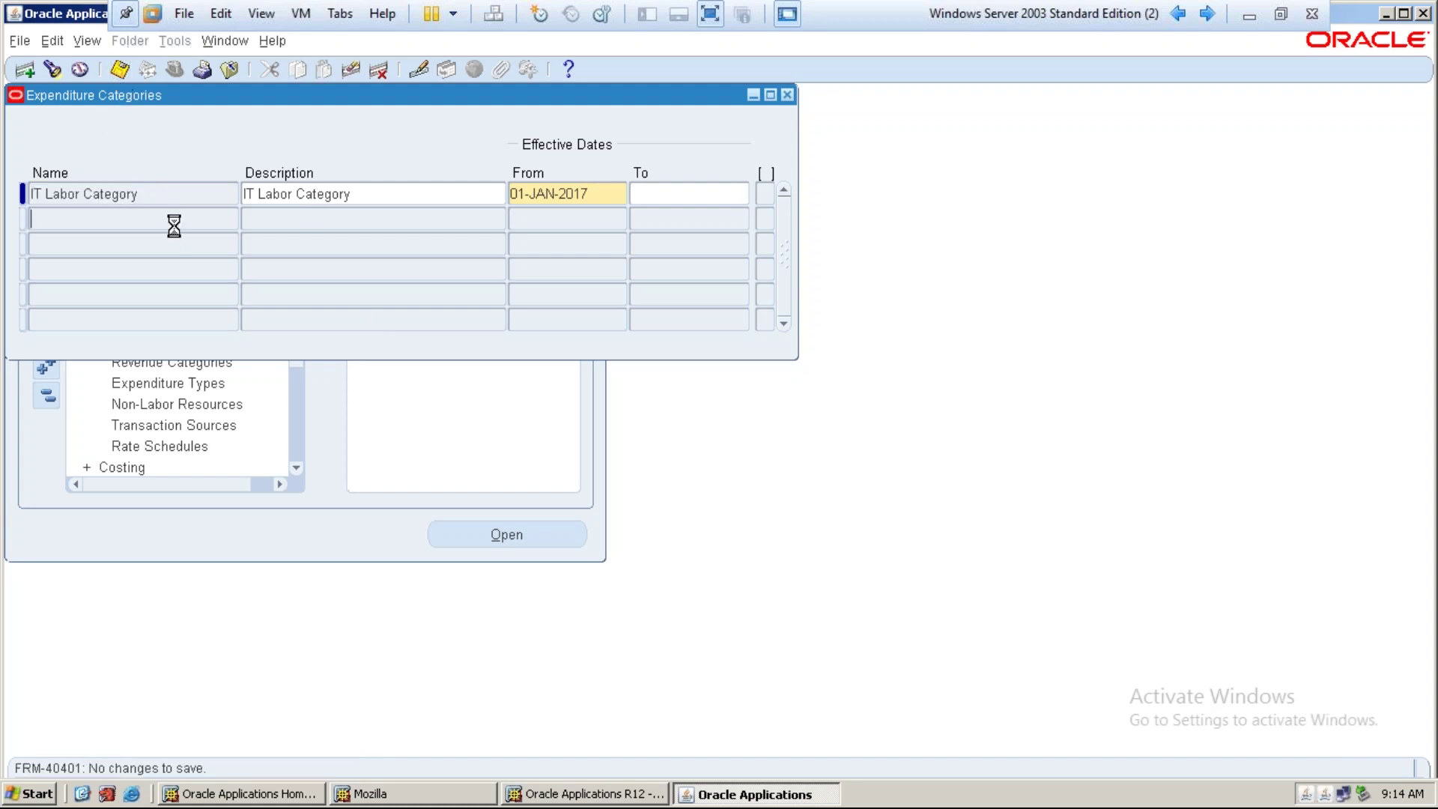
# Add IT Misc Category, described by its name, with the 01-JAN-2017 start date copied from above
pyautogui.write('IT')
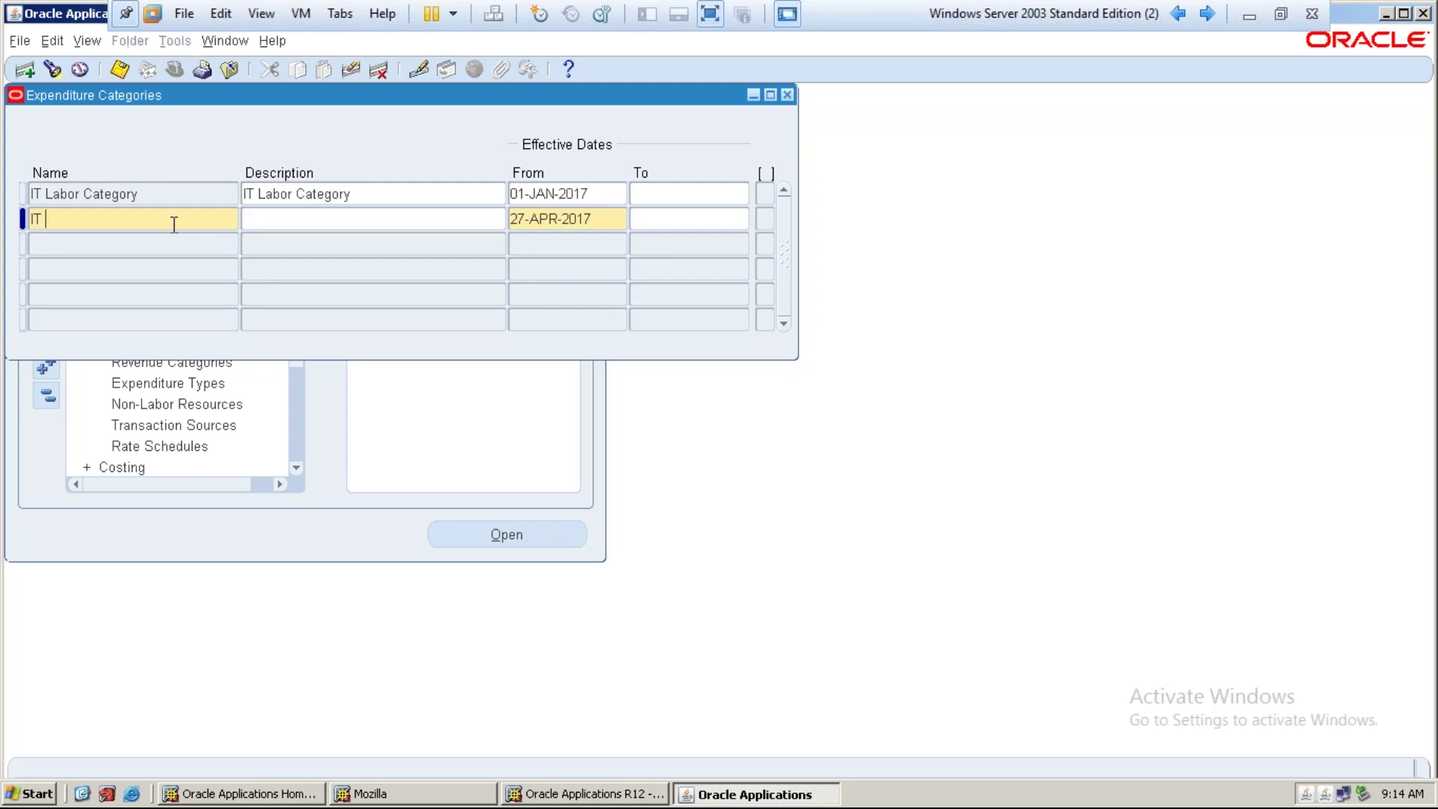
pyautogui.write('Misc')
pyautogui.press('Tab')
pyautogui.hotkey('shift', 'Tab')
pyautogui.click(173, 226)
pyautogui.write('Category')
pyautogui.hotkey('shift', 'Tab')
pyautogui.hotkey('ctrl', 'c')
pyautogui.press('Tab')
pyautogui.hotkey('ctrl', 'v')
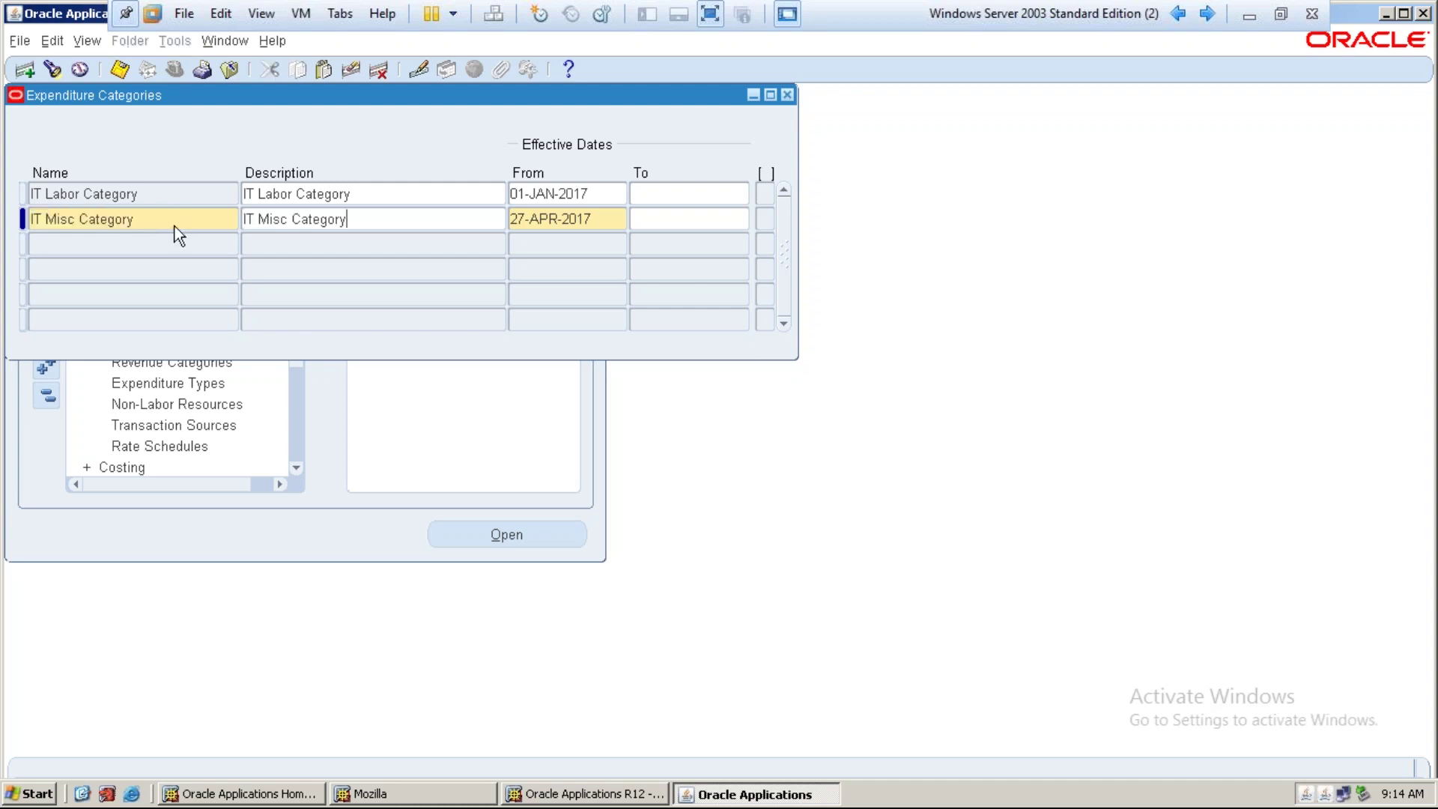
pyautogui.press('Tab')
pyautogui.hotkey('shift', 'F5')
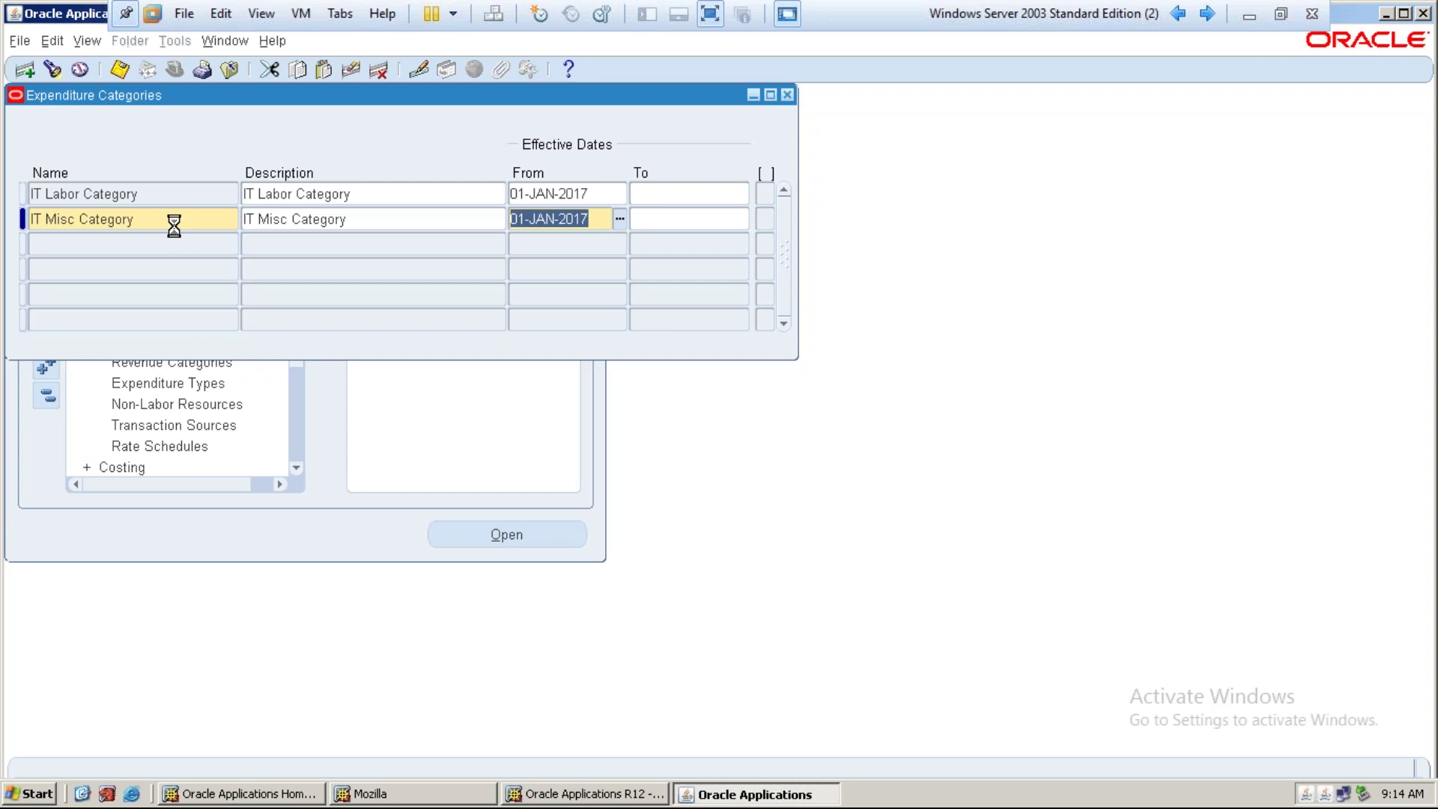
pyautogui.press('Down')
# Add and save IT Travel Category, self-described, from 01-JAN-2017, then review all three descriptions
pyautogui.write('IT ')
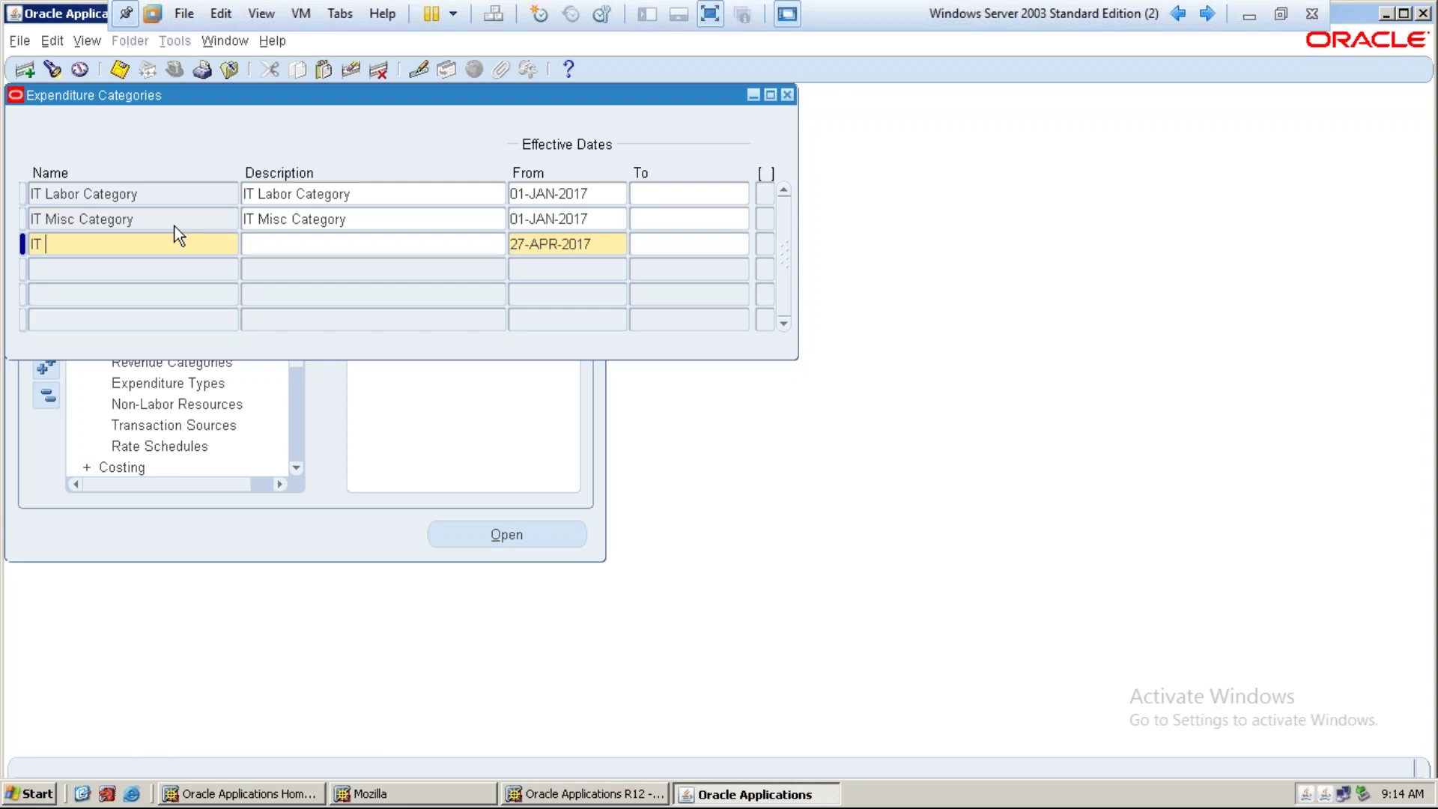
pyautogui.write('Travel Category')
pyautogui.hotkey('shift', 'Home')
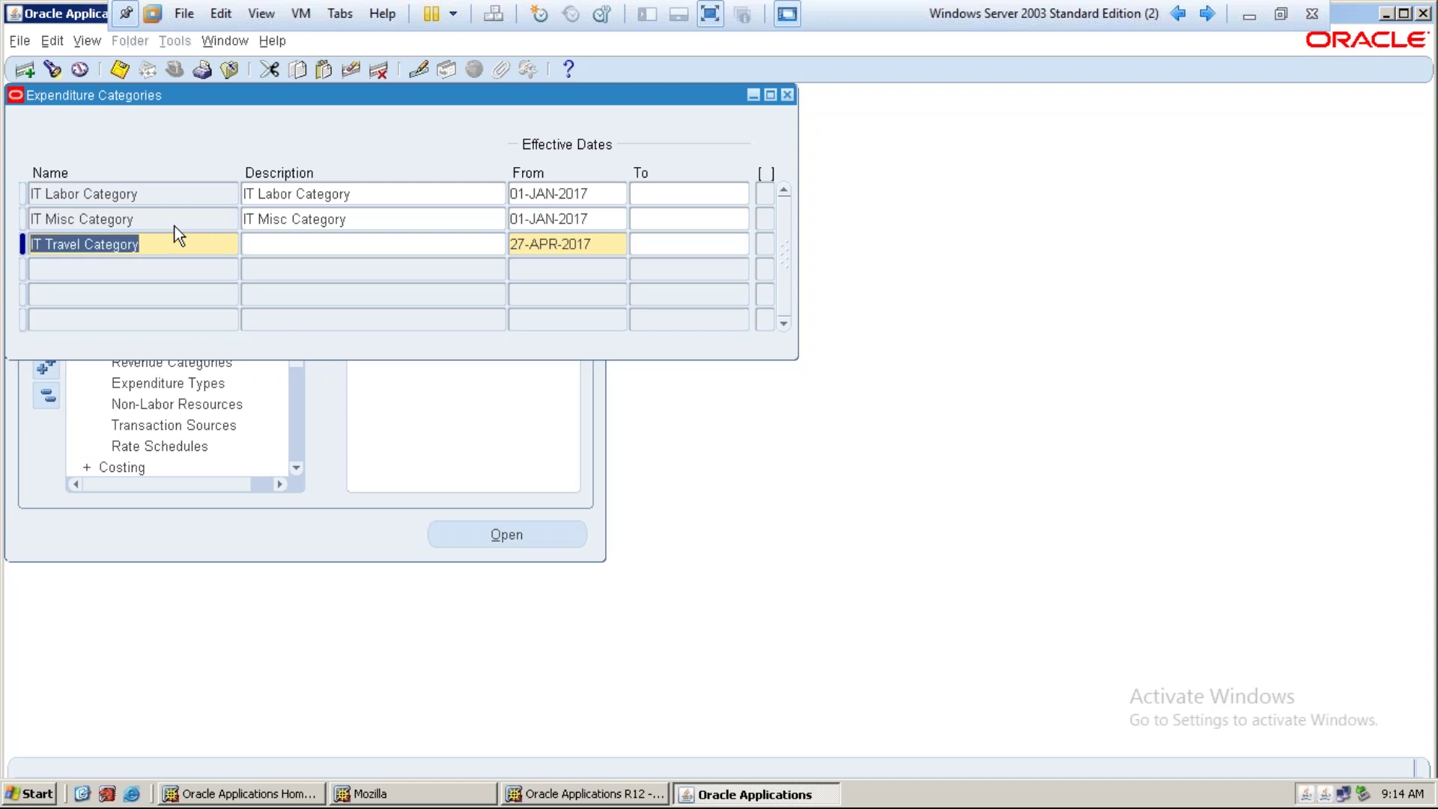
pyautogui.hotkey('ctrl', 'c')
pyautogui.press('Tab')
pyautogui.hotkey('ctrl', 'v')
pyautogui.press('Tab')
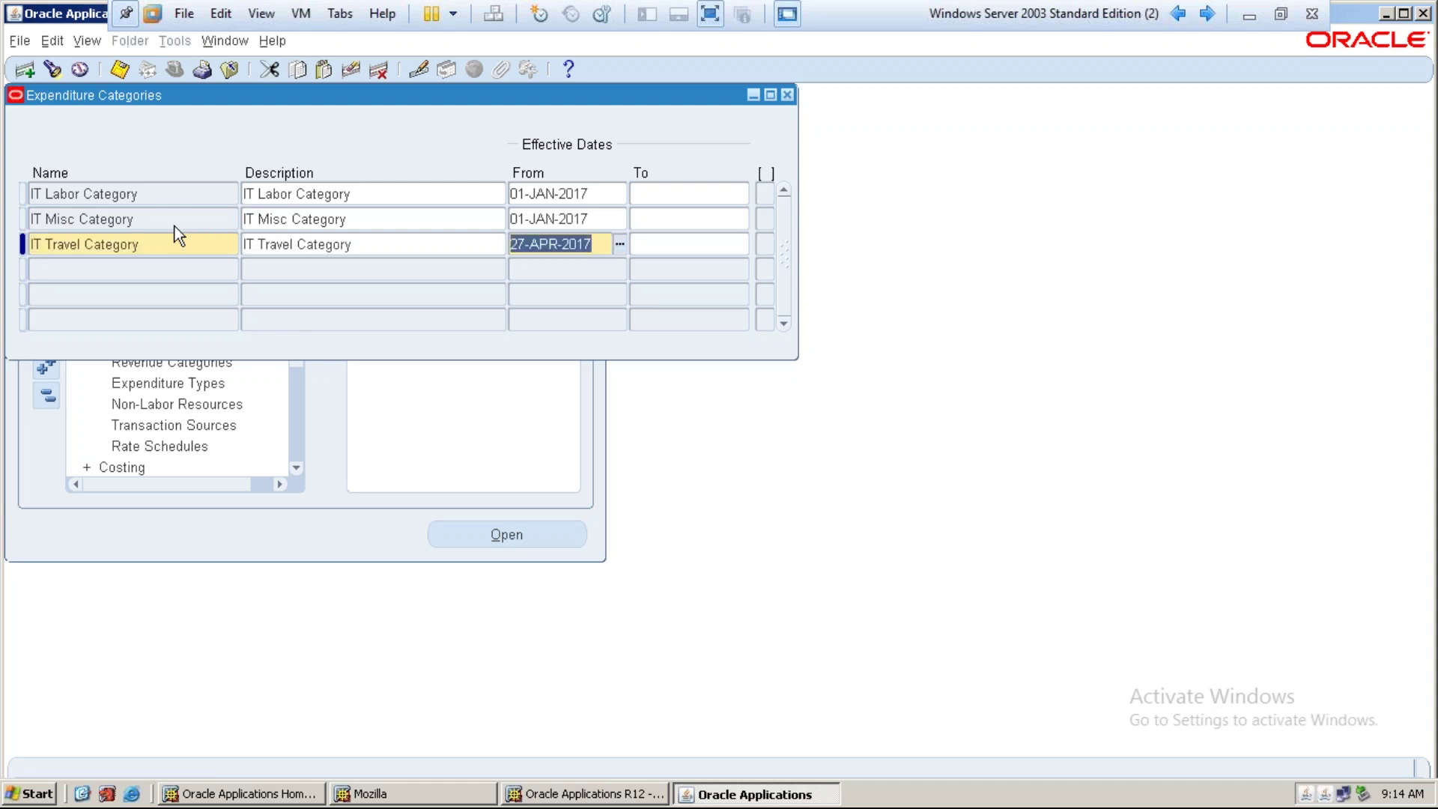
pyautogui.write('01-JAN-2017')
pyautogui.hotkey('ctrl', 's')
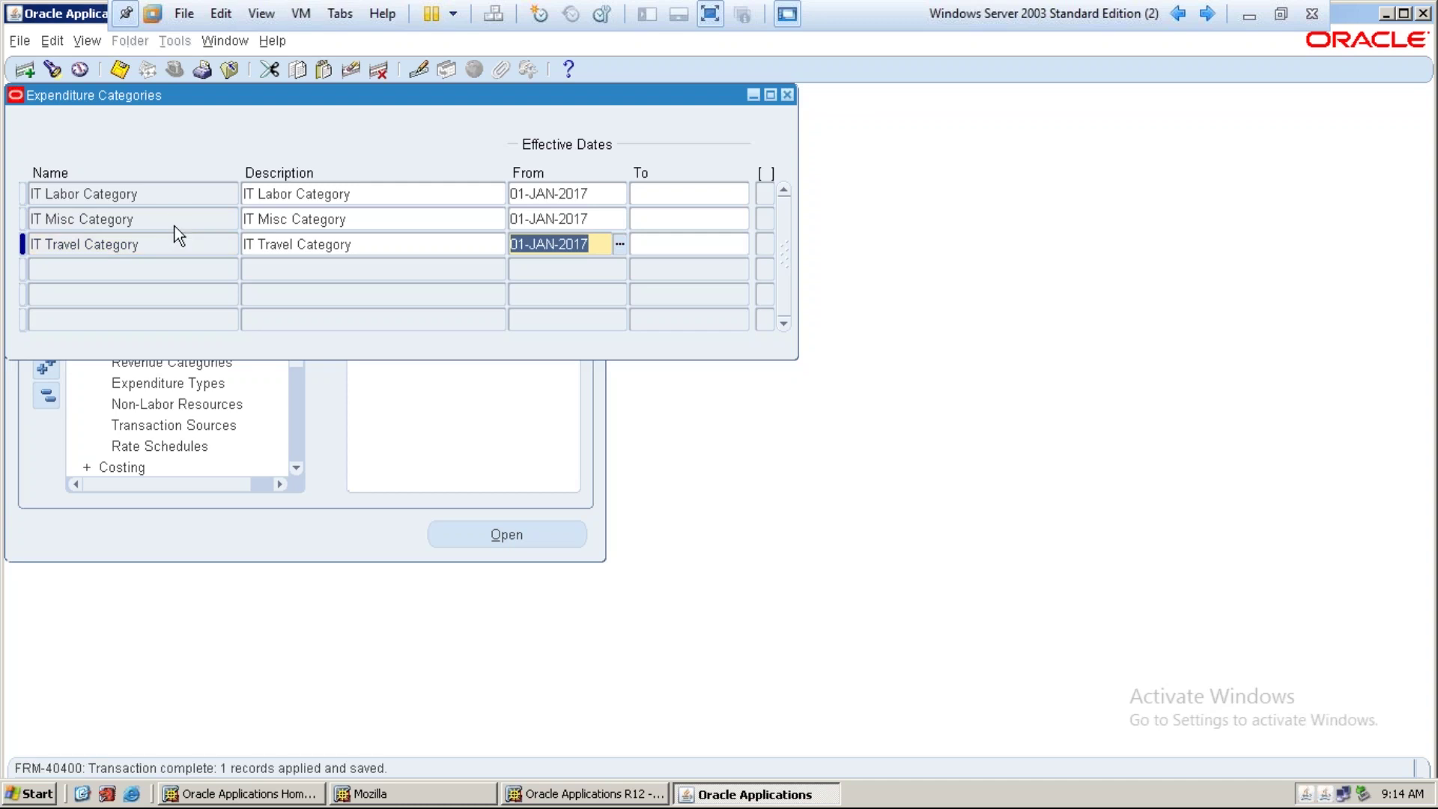
pyautogui.click(395, 196)
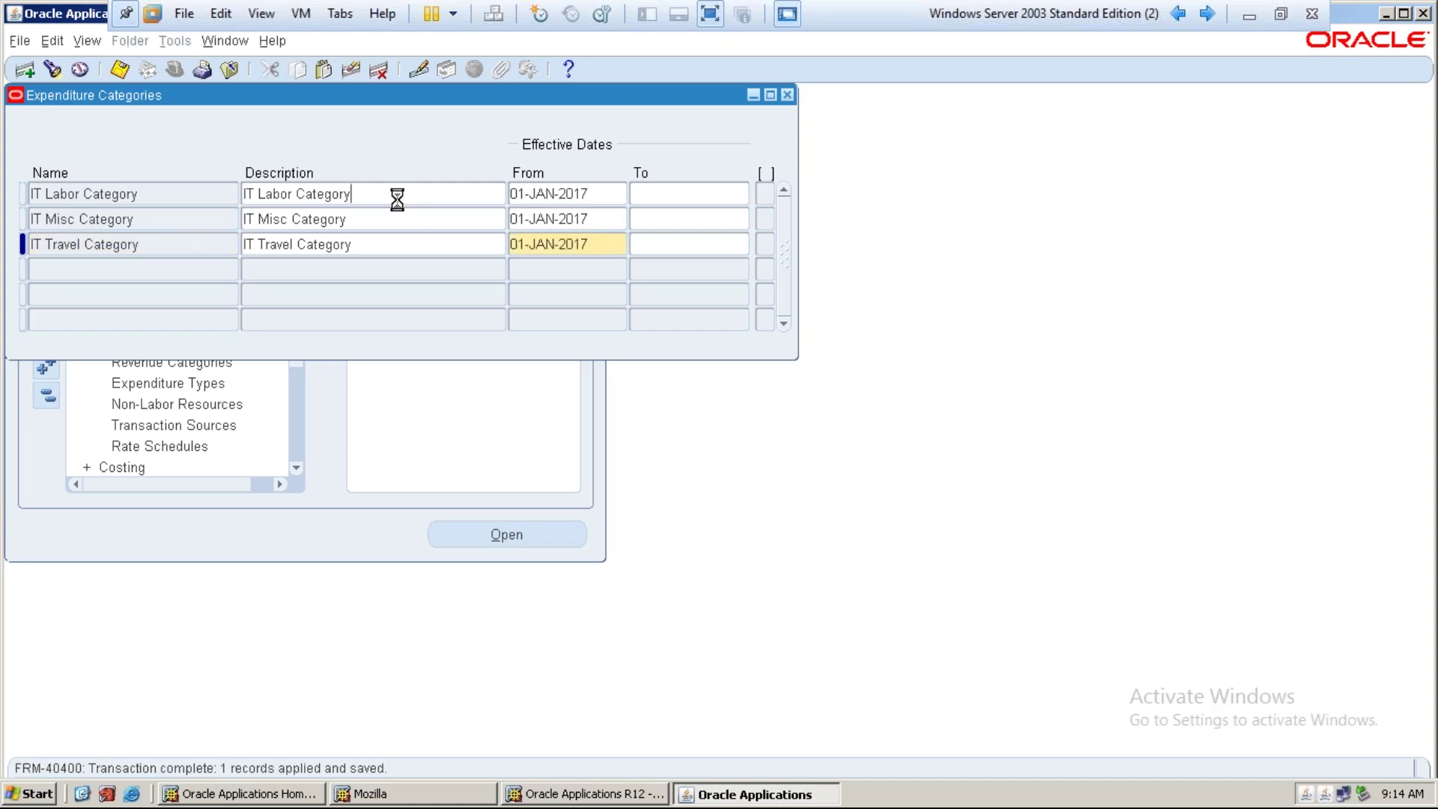
pyautogui.click(393, 219)
pyautogui.click(394, 245)
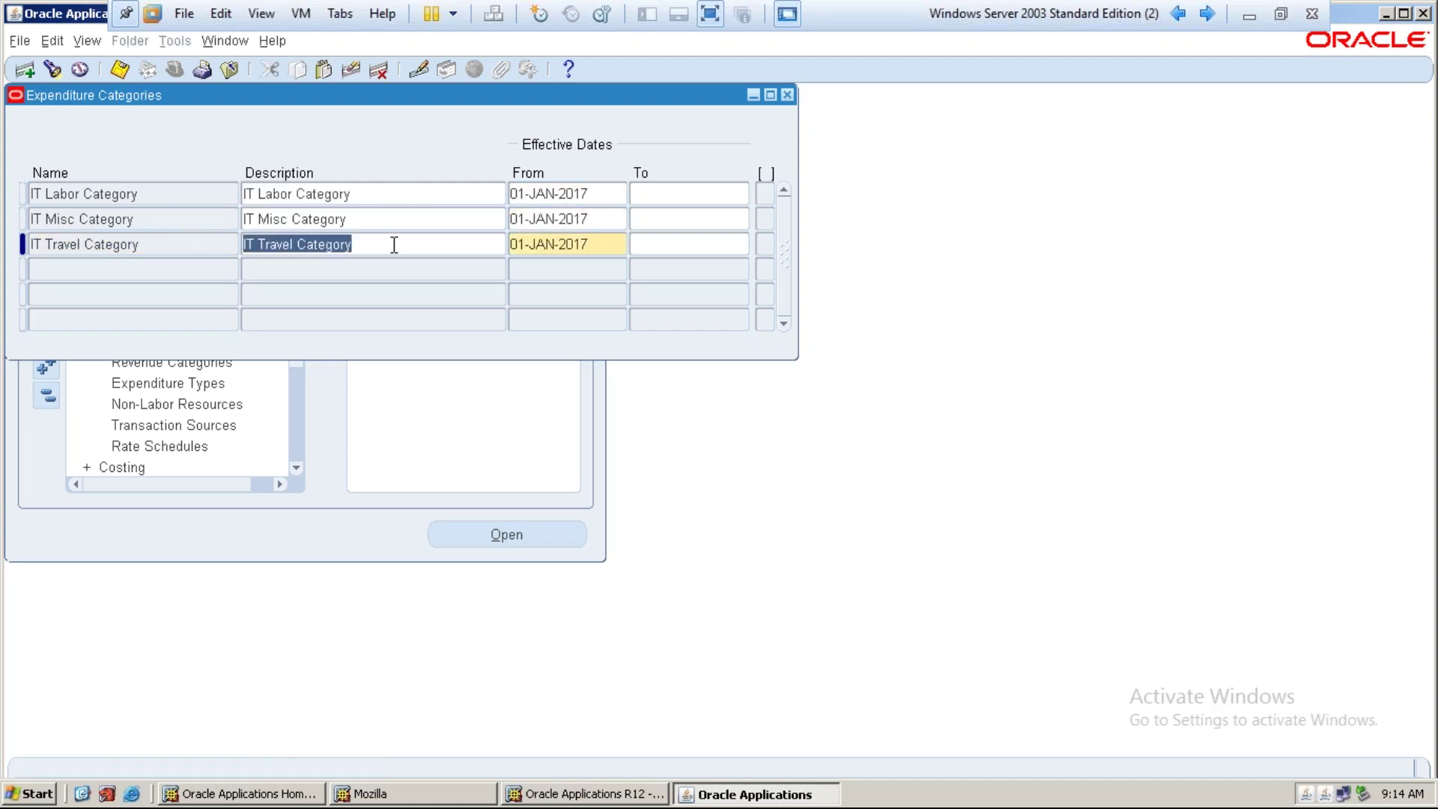
# Close Expenditure Categories and open the Revenue Categories lookups form
pyautogui.click(784, 97)
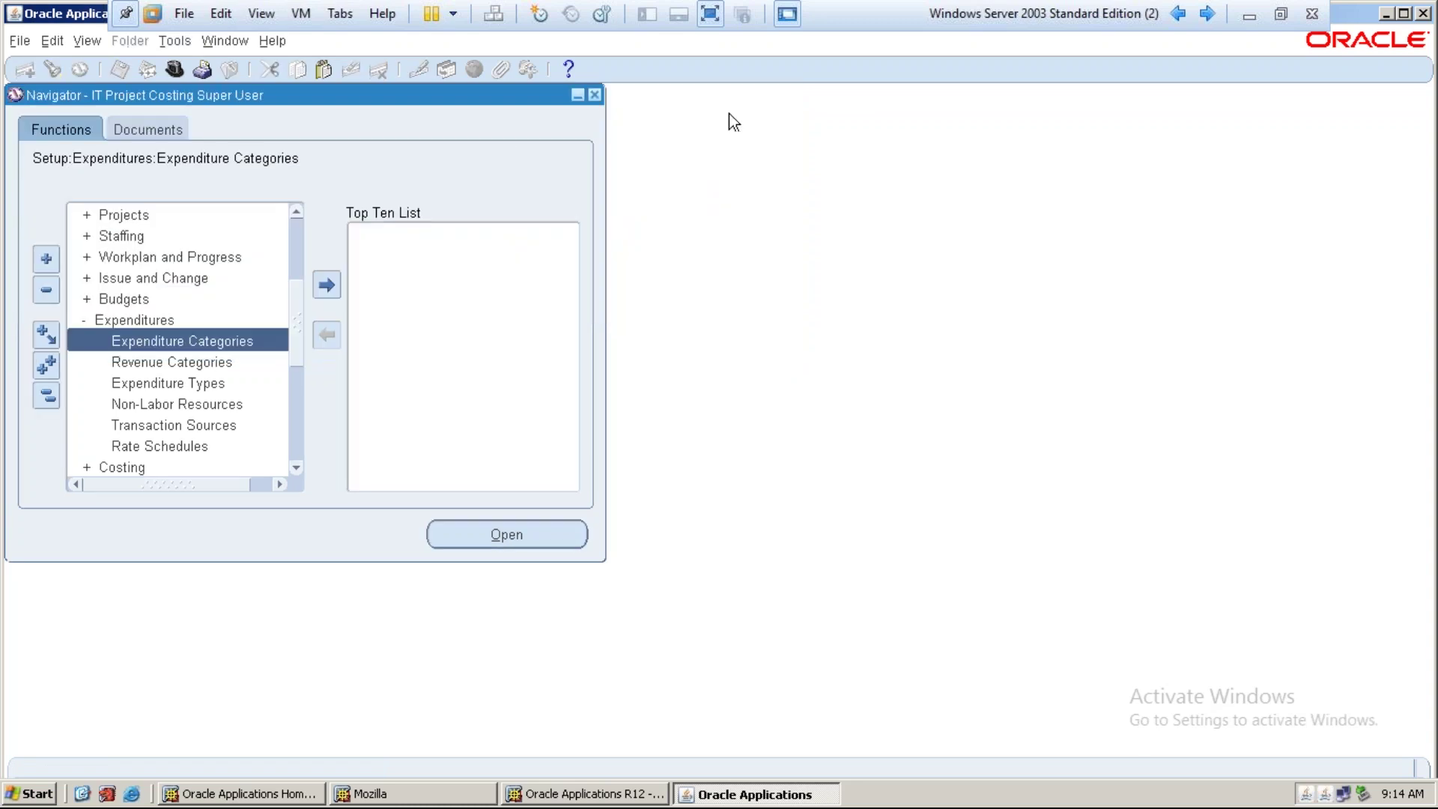
pyautogui.click(204, 366)
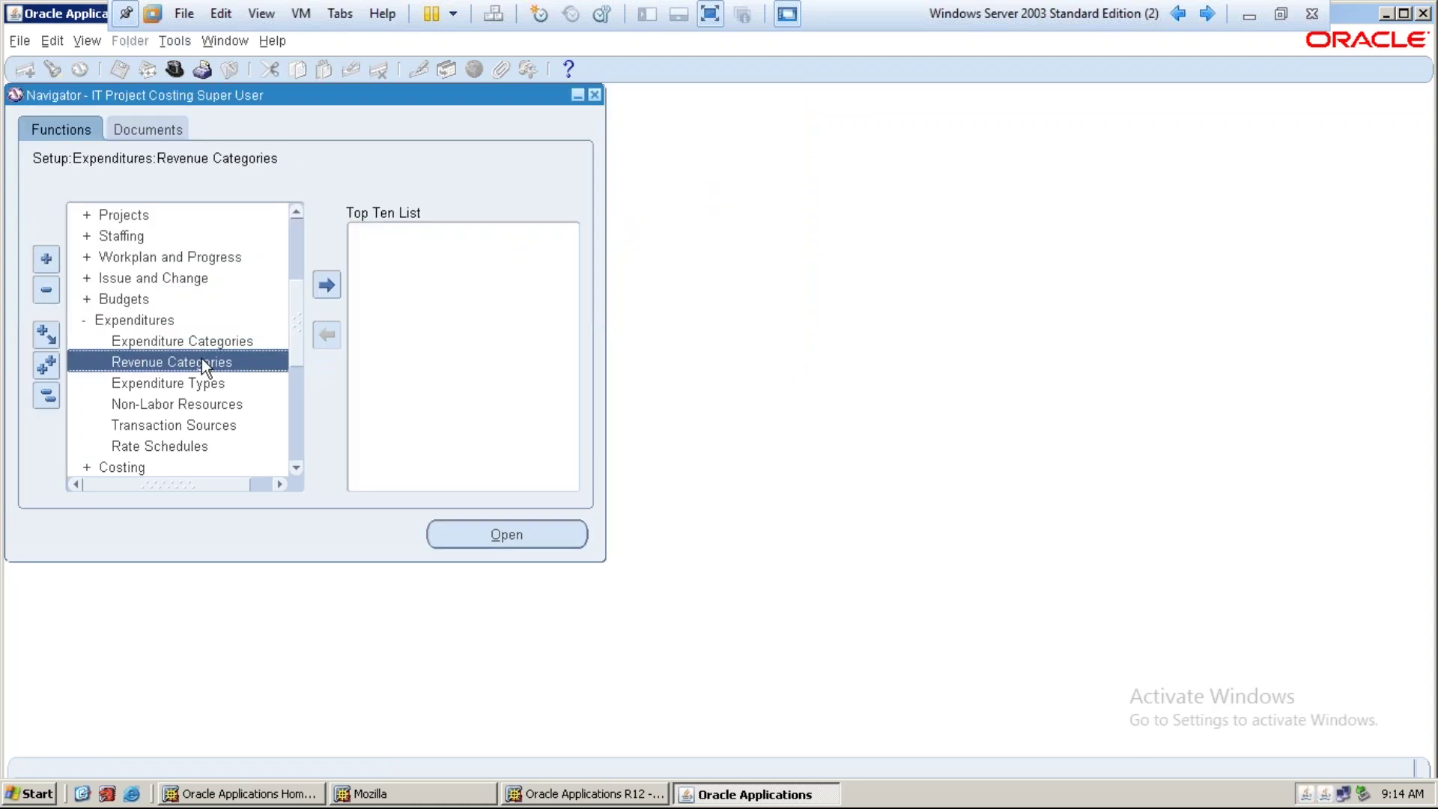
pyautogui.doubleClick(201, 359)
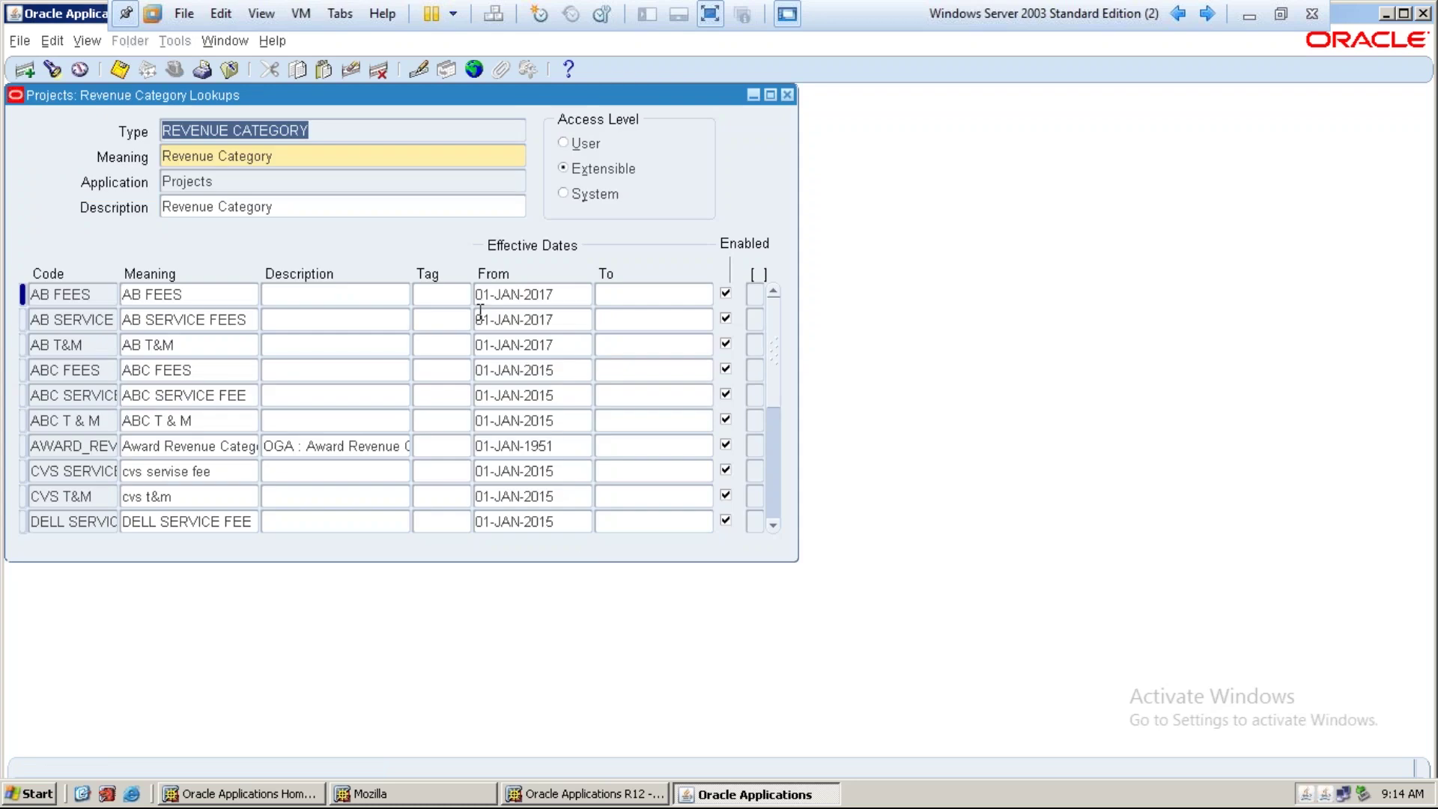
pyautogui.doubleClick(541, 102)
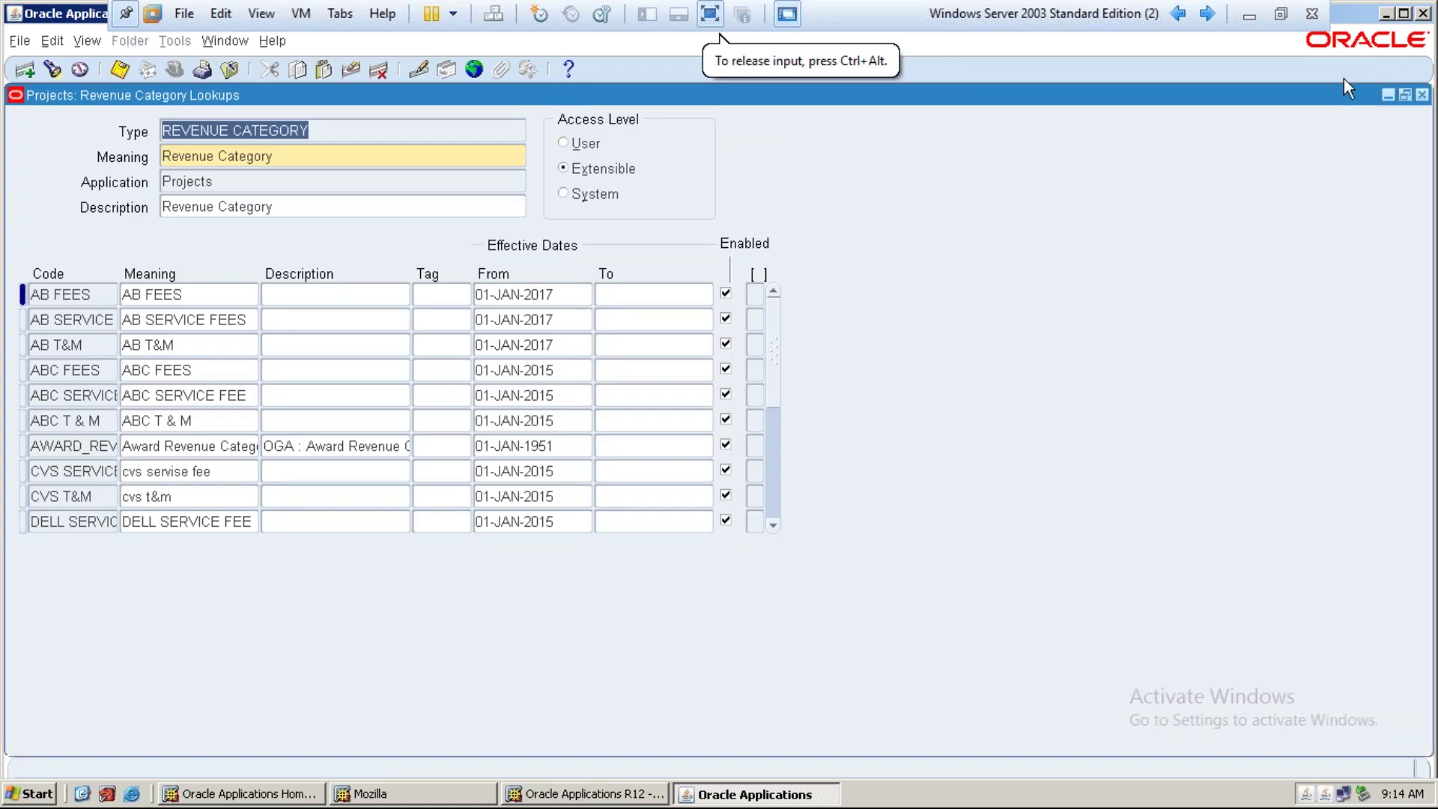
pyautogui.click(1406, 97)
pyautogui.moveTo(591, 90); pyautogui.dragTo(743, 113)
pyautogui.click(255, 368)
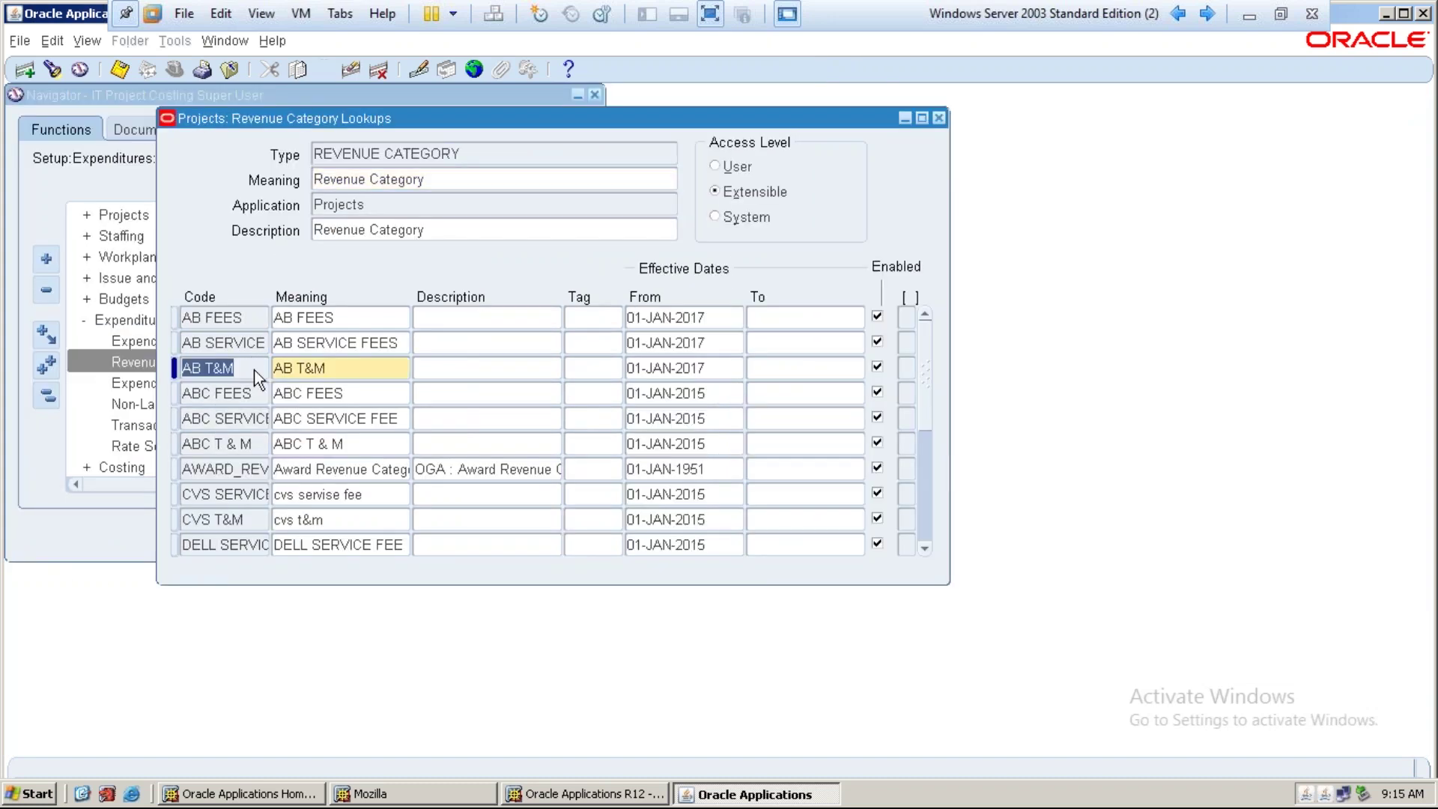
# Insert and save the IT T & M lookup, meaning IT T & M, start date copied as 01-JAN-2017
pyautogui.click(24, 70)
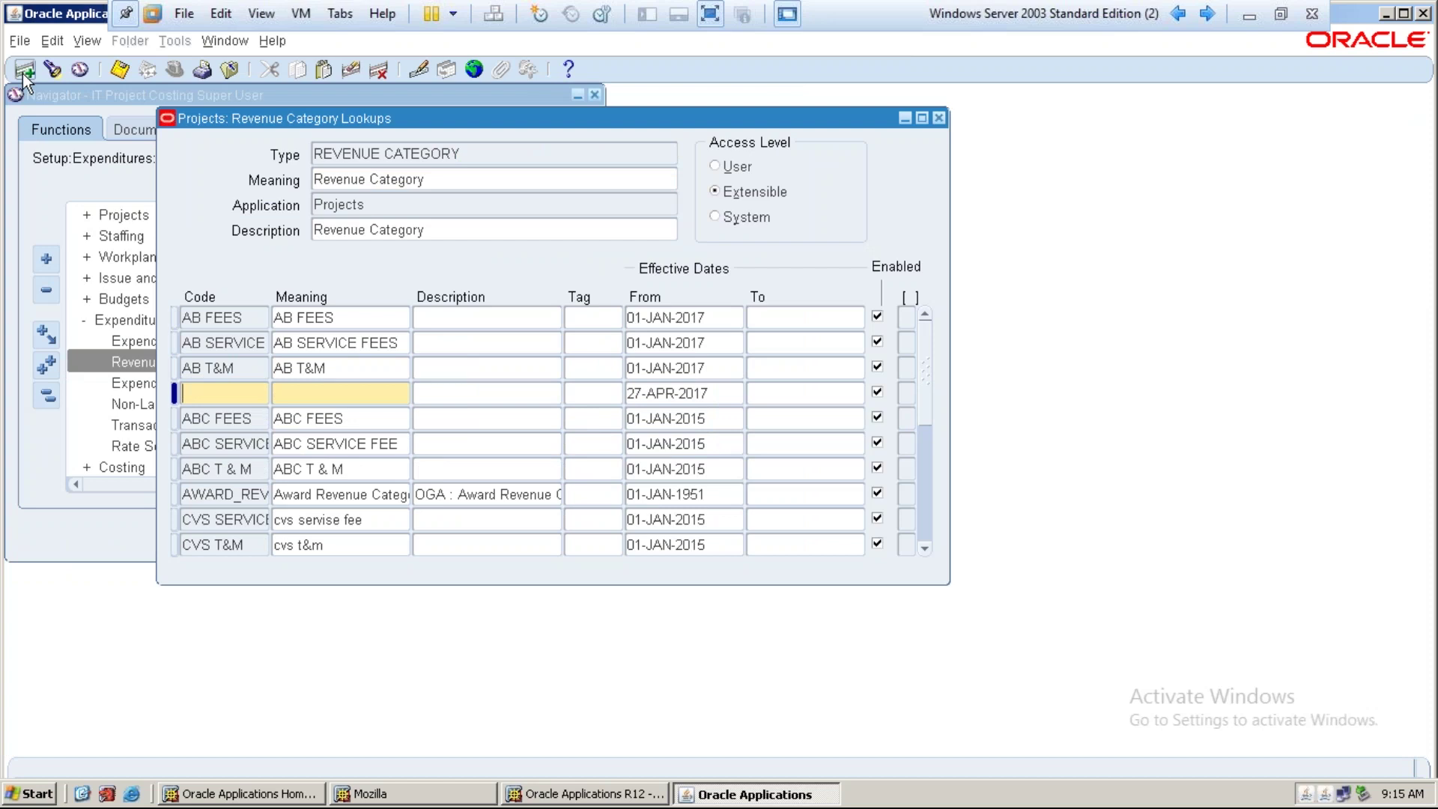
pyautogui.write('IT T & M')
pyautogui.press('Tab')
pyautogui.hotkey('shift', 'Tab')
pyautogui.hotkey('ctrl', 'c')
pyautogui.press('Tab')
pyautogui.hotkey('ctrl', 'v')
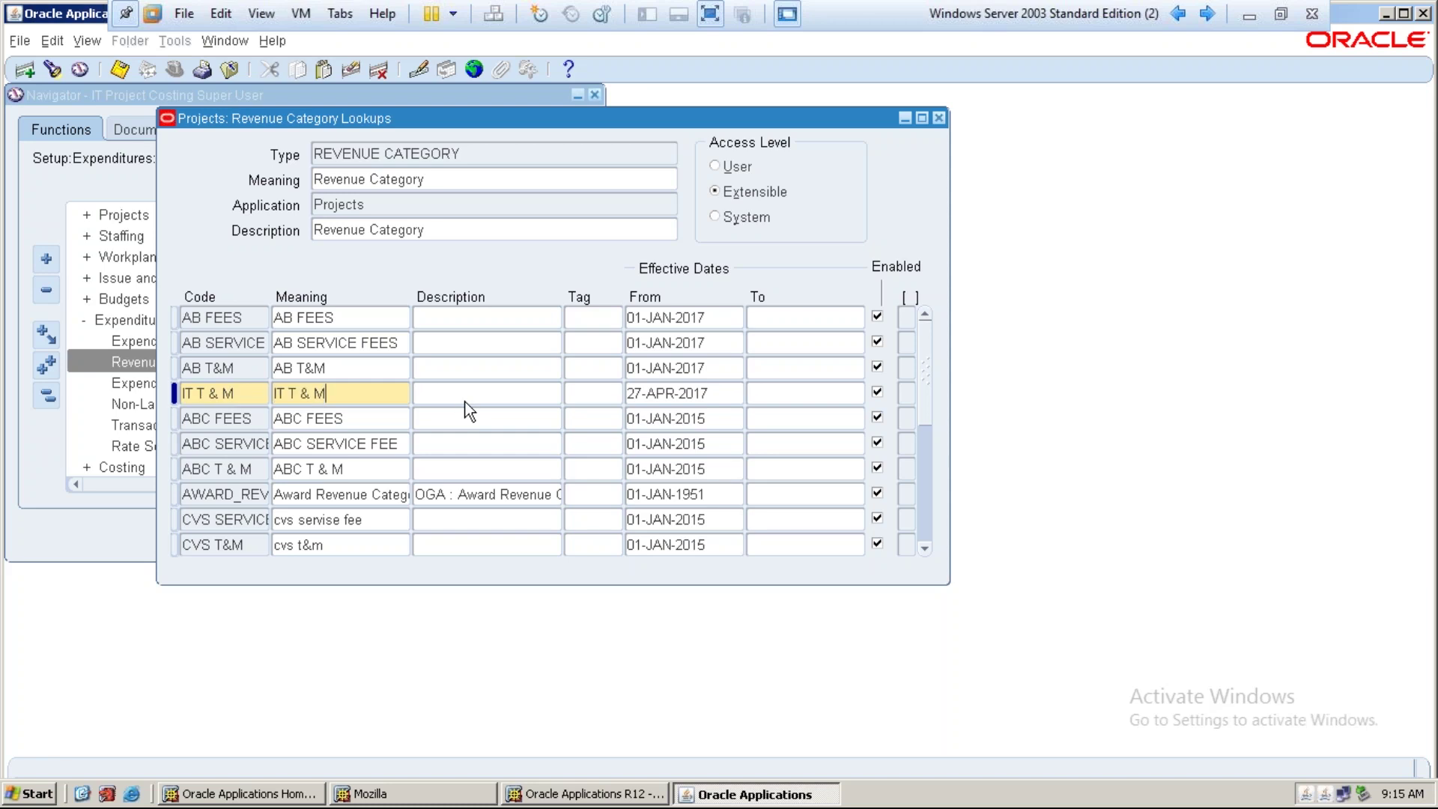
pyautogui.press('Tab')
pyautogui.press('Tab')
pyautogui.press('Tab')
pyautogui.hotkey('shift', 'F5')
pyautogui.press('Tab')
pyautogui.hotkey('ctrl', 's')
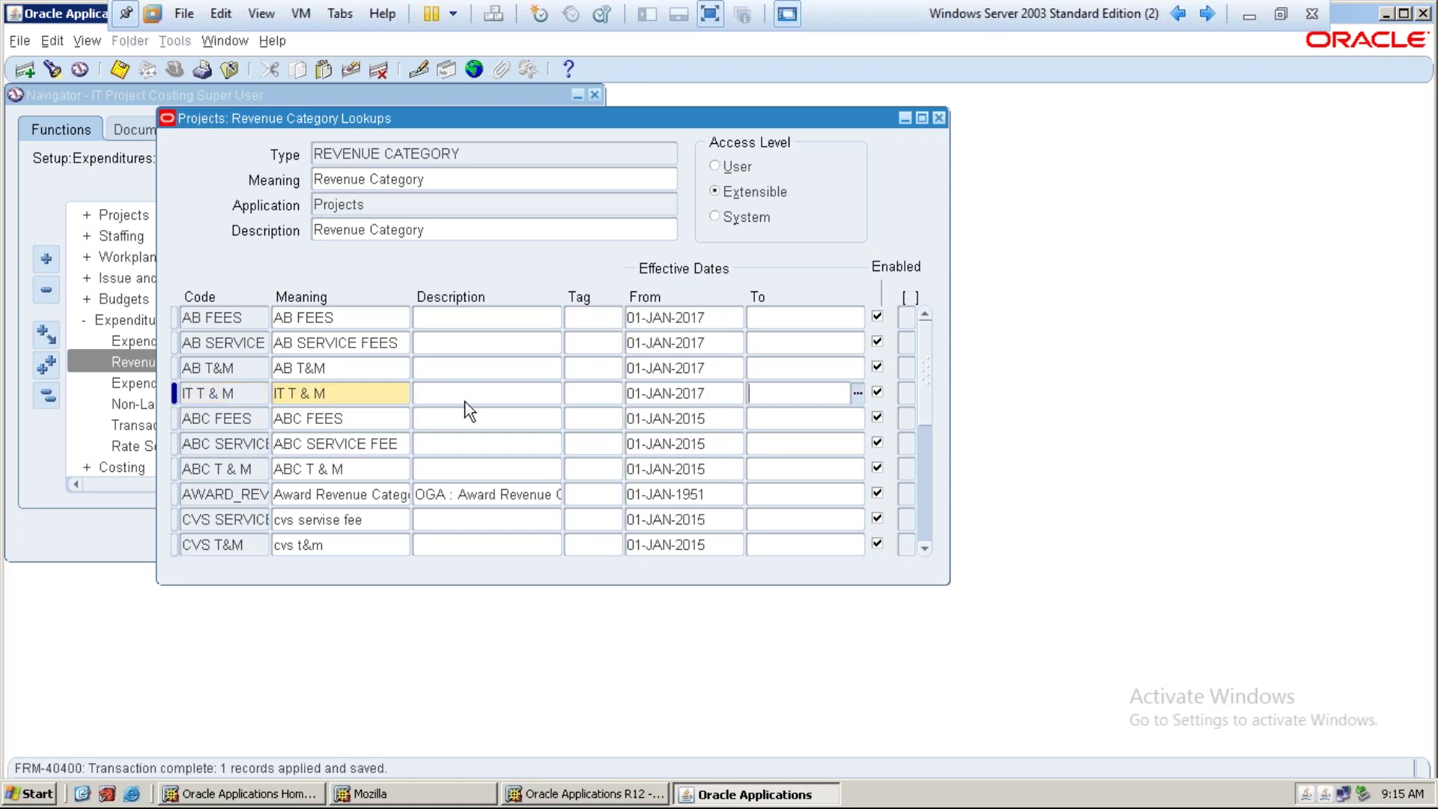
# Insert and save the IT FEES lookup, meaning IT FEES, start date 01-JAN-2017
pyautogui.click(25, 71)
pyautogui.write('IT FEES')
pyautogui.press('Tab')
pyautogui.hotkey('shift', 'Tab')
pyautogui.hotkey('ctrl', 'c')
pyautogui.press('Tab')
pyautogui.hotkey('ctrl', 'v')
pyautogui.press('Tab')
pyautogui.press('Tab')
pyautogui.press('Tab')
pyautogui.hotkey('shift', 'F5')
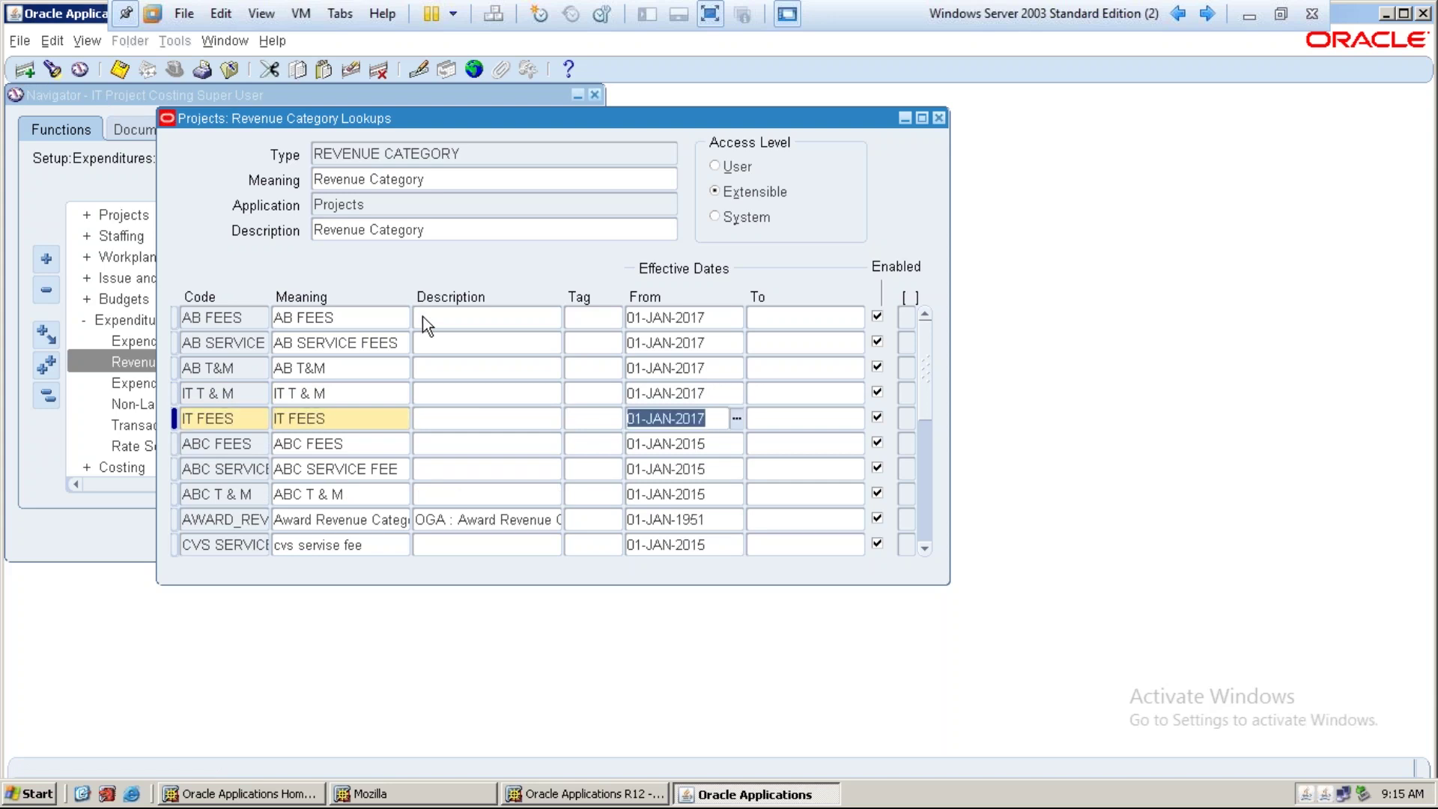
pyautogui.hotkey('ctrl', 's')
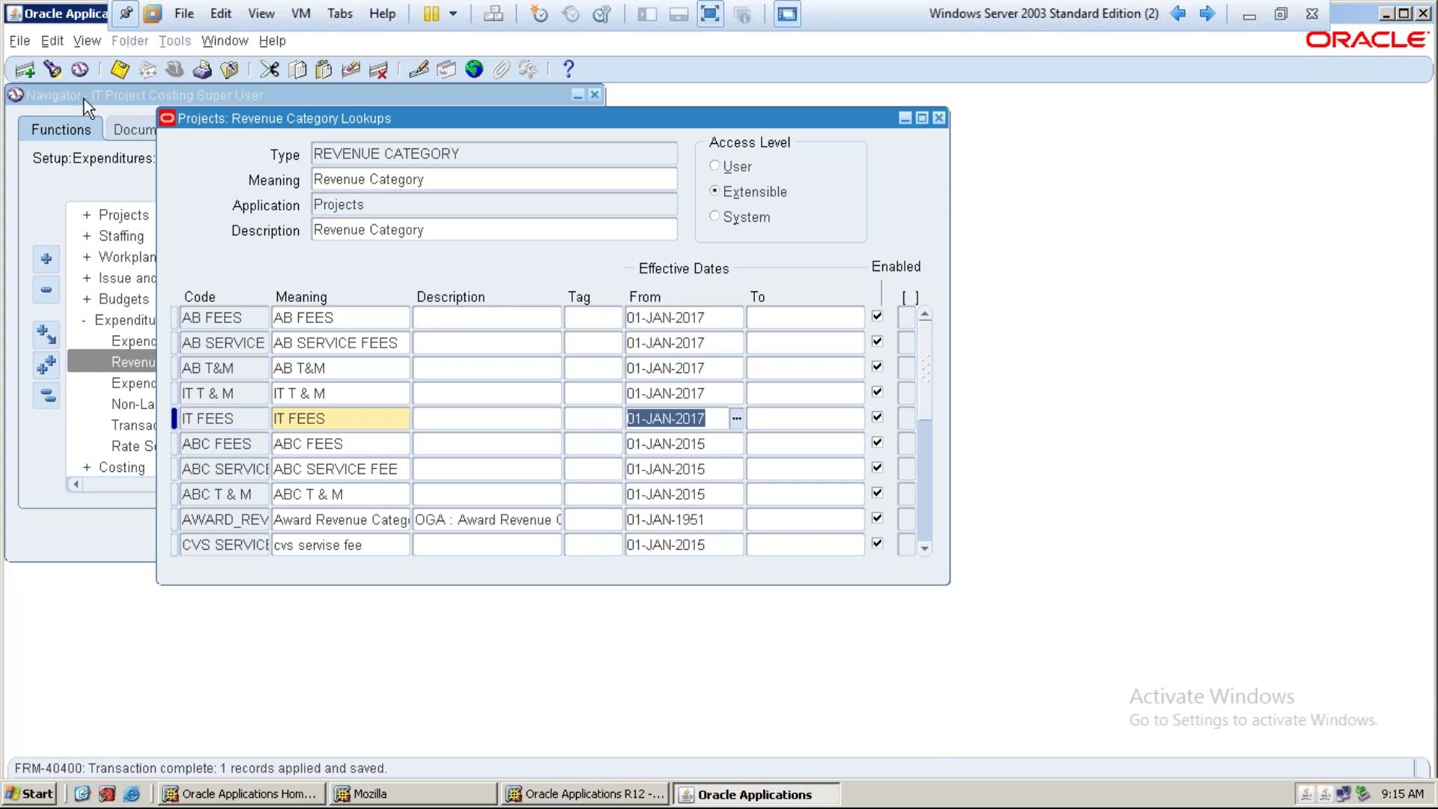
# Insert and save the IT SERVICE FEES lookup dated 01-JAN-2017, then close the lookups form
pyautogui.click(34, 75)
pyautogui.write('IT SER')
pyautogui.write('VICE FE')
pyautogui.write('ES')
pyautogui.press('Home')
pyautogui.hotkey('shift', 'End')
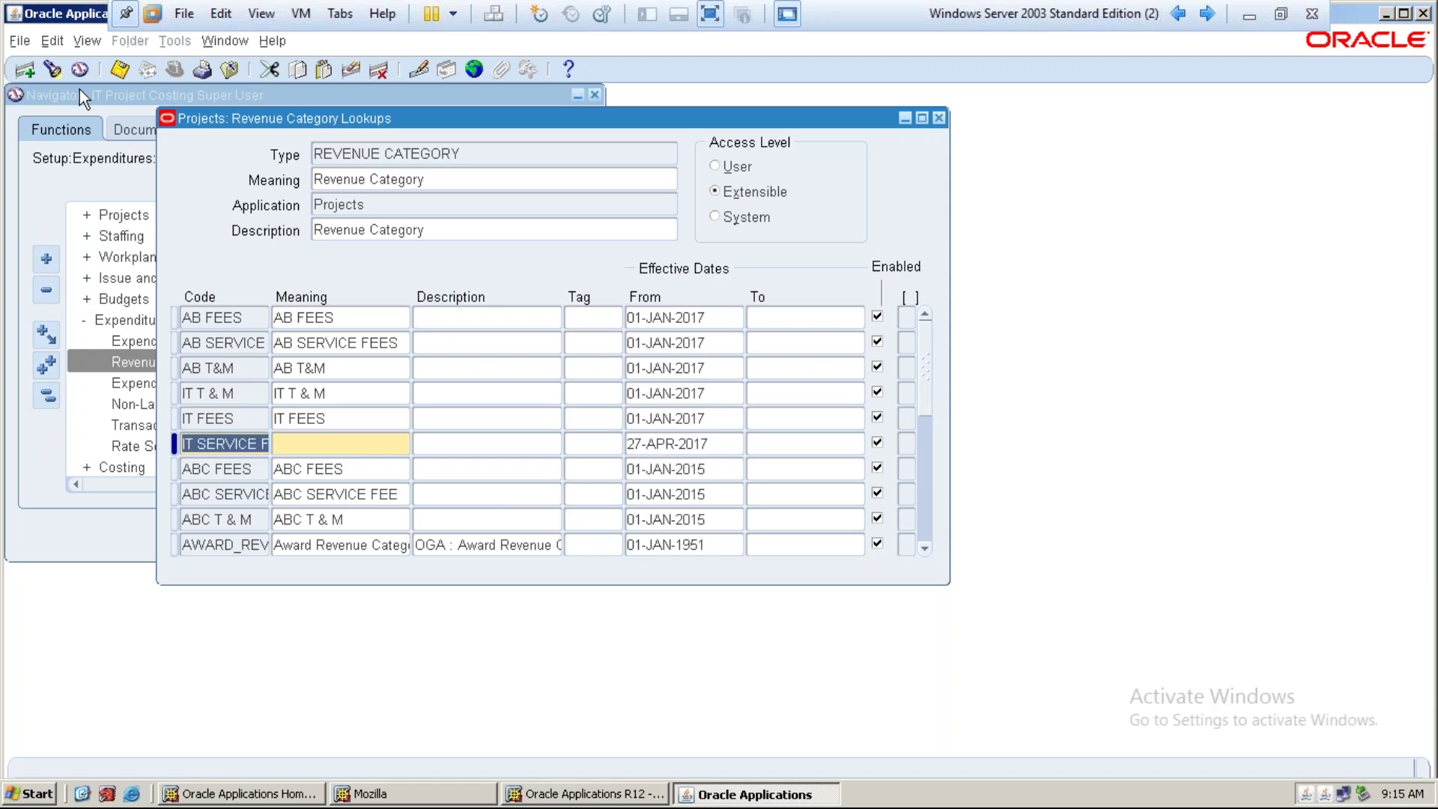
pyautogui.hotkey('ctrl', 'c')
pyautogui.press('Tab')
pyautogui.hotkey('ctrl', 'v')
pyautogui.press('Tab')
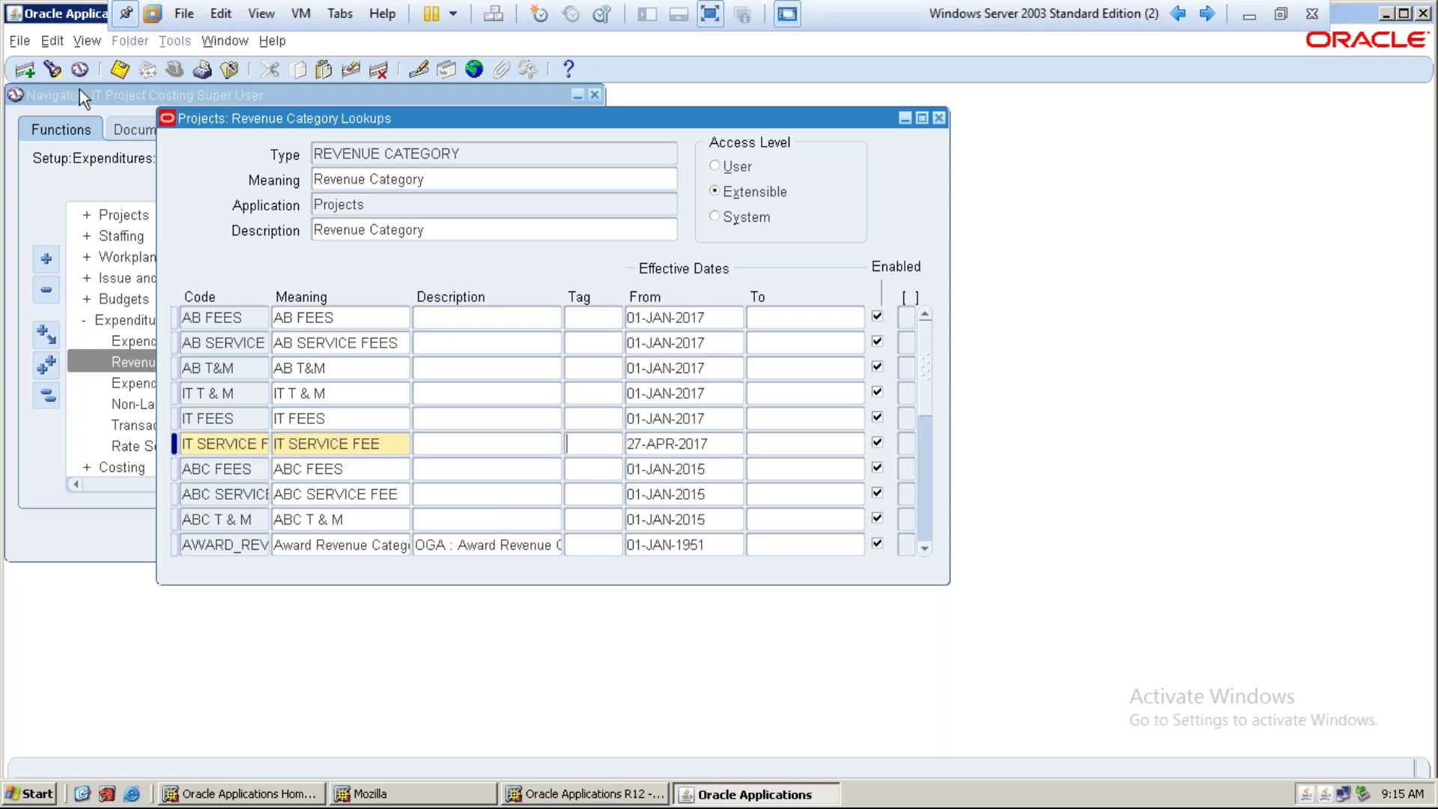
pyautogui.press('Tab')
pyautogui.hotkey('shift', 'F5')
pyautogui.hotkey('ctrl', 's')
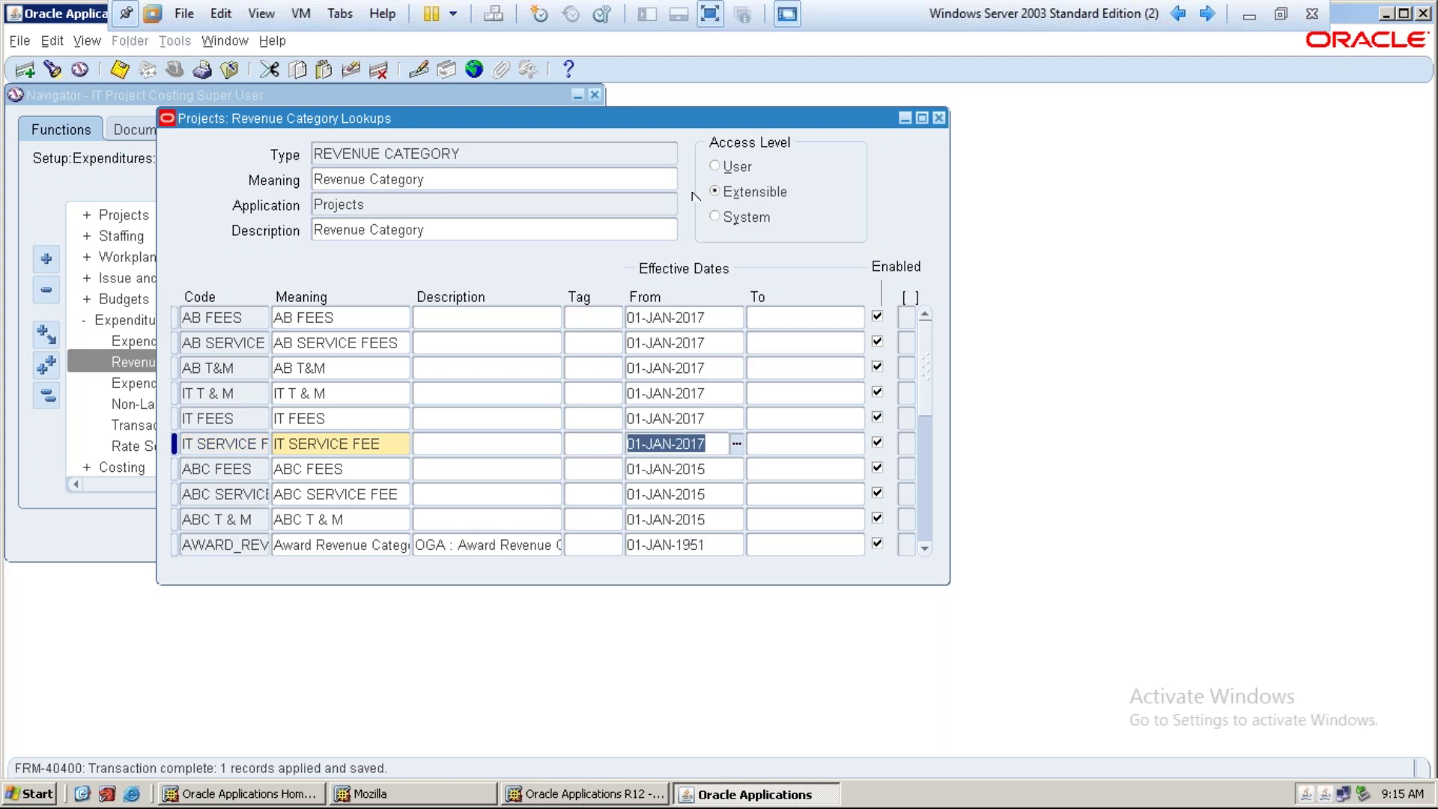
pyautogui.click(941, 119)
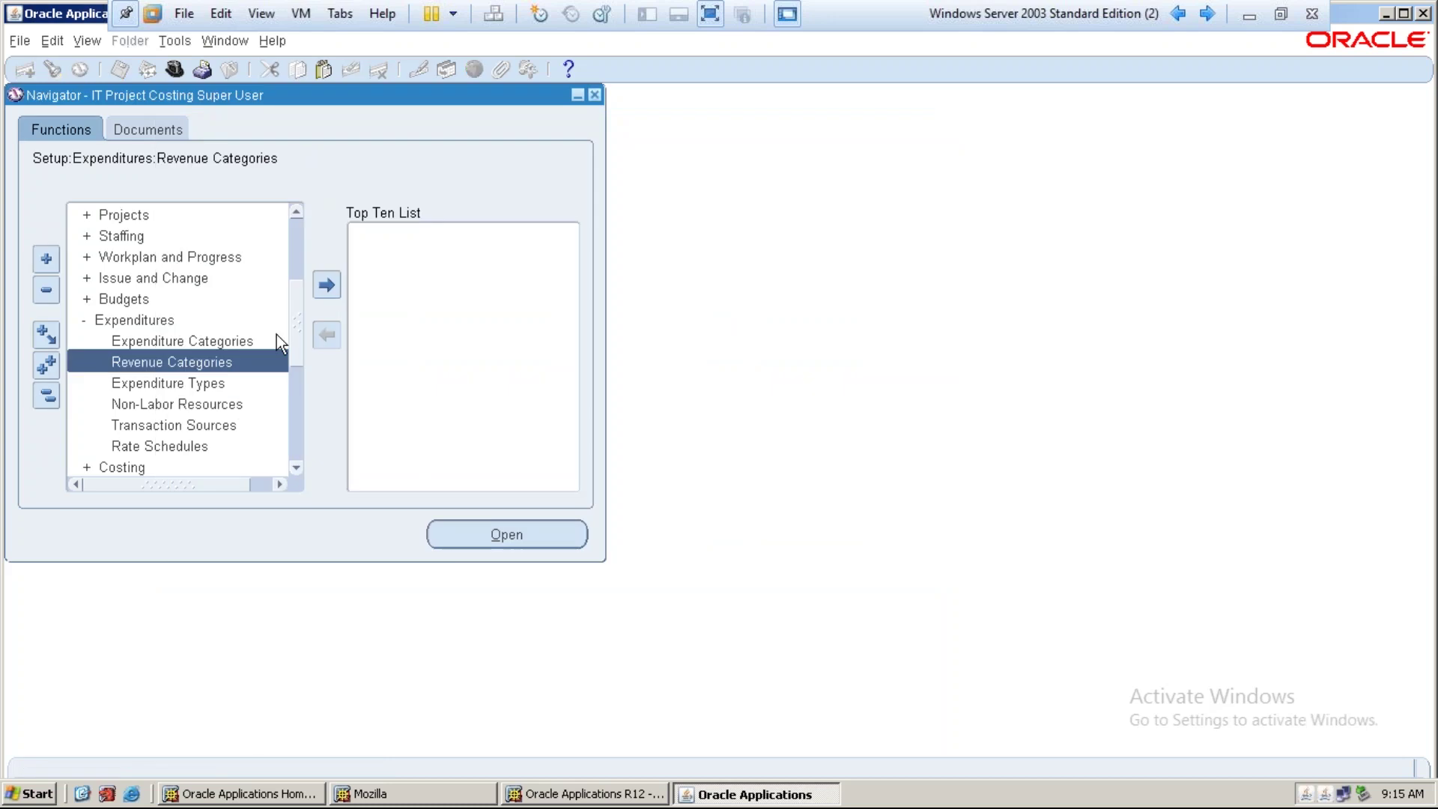
# Select Expenditure Types under Setup > Expenditures in the Navigator
pyautogui.click(181, 385)
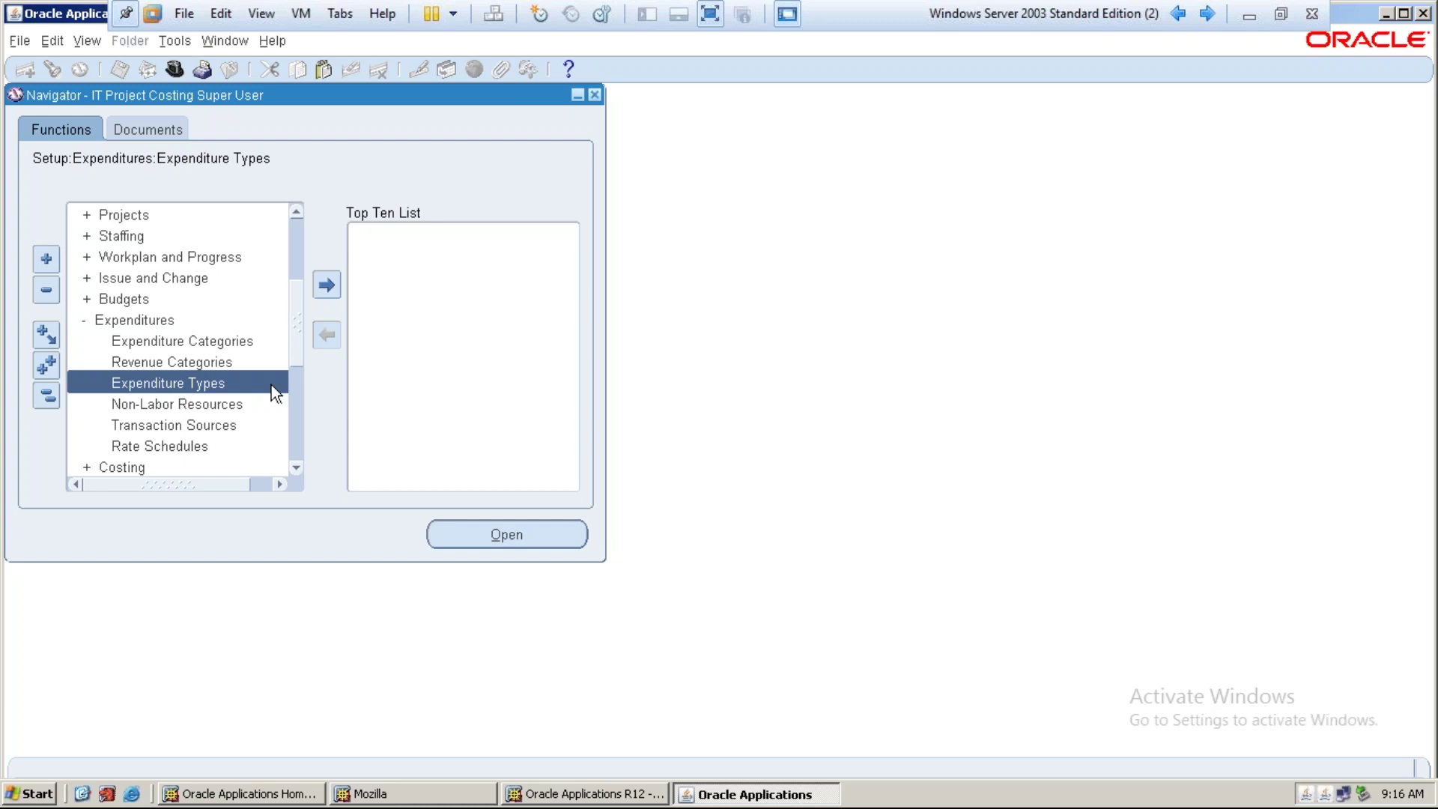
# Create expenditure type IT Airfare with IT Travel Category and IT SERVICE FEE revenue category
pyautogui.doubleClick(249, 385)
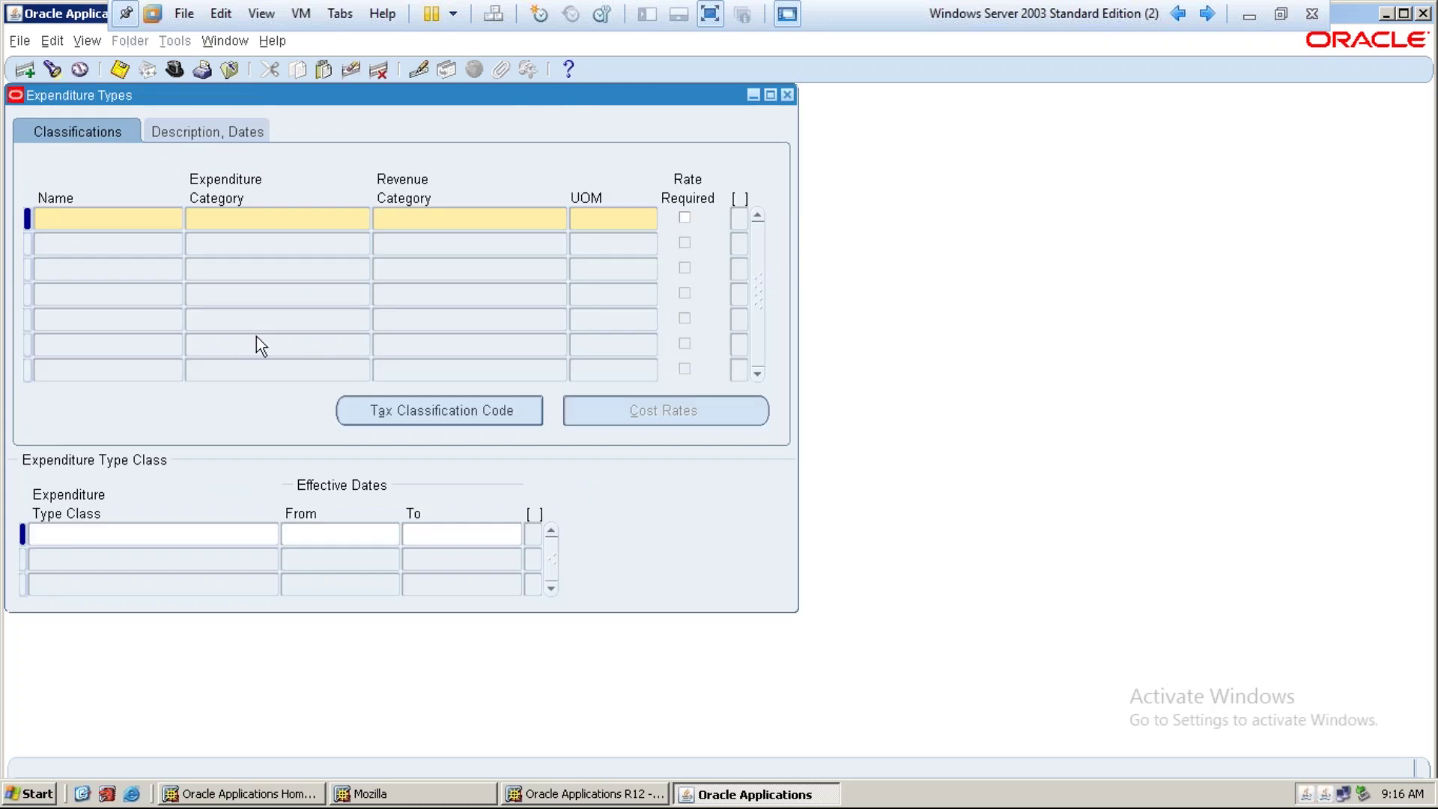
pyautogui.write('IT ')
pyautogui.write('Ca')
pyautogui.press('BackSpace')
pyautogui.press('BackSpace')
pyautogui.write('Airfare')
pyautogui.press('Tab')
pyautogui.write('it tra')
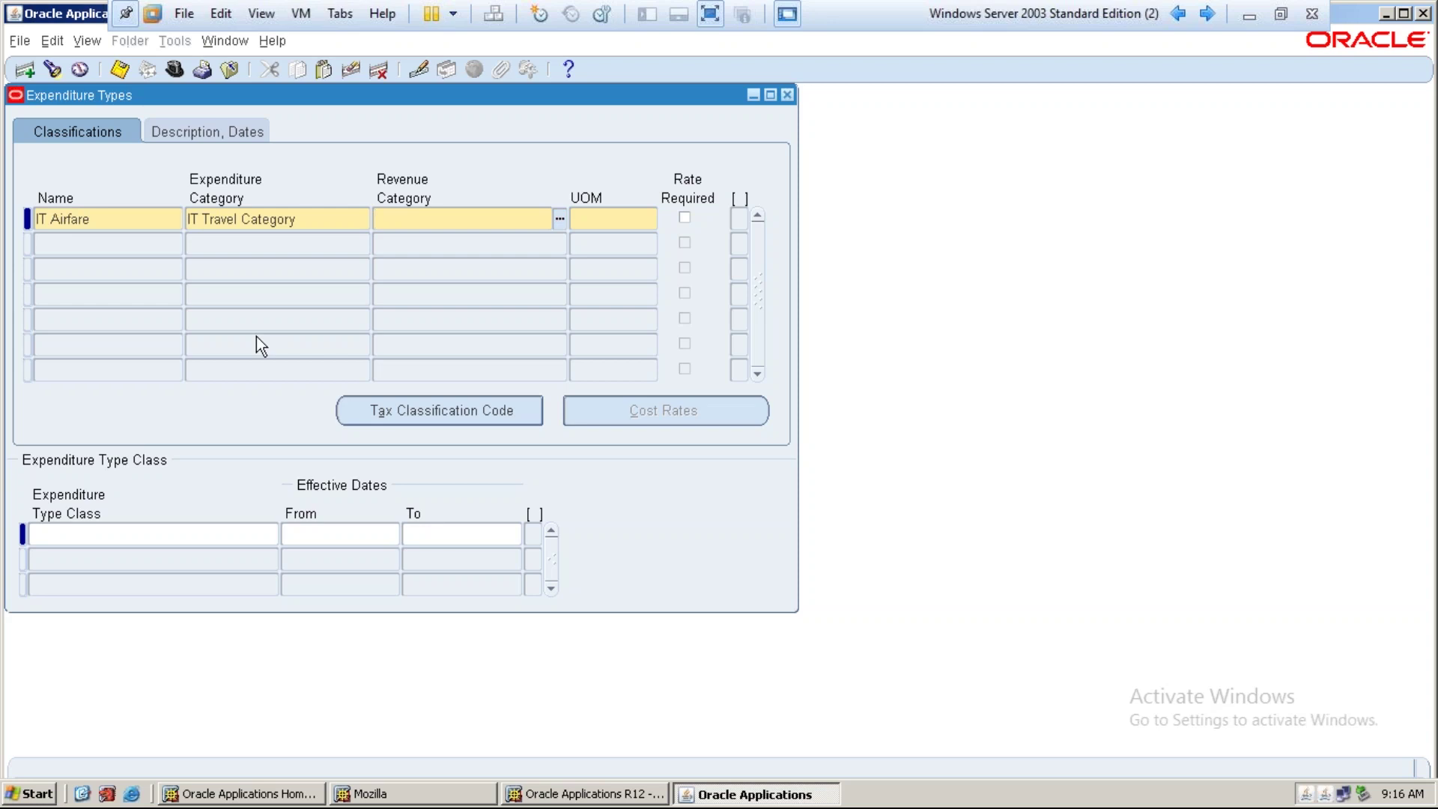
pyautogui.write('it serv')
pyautogui.press('Tab')
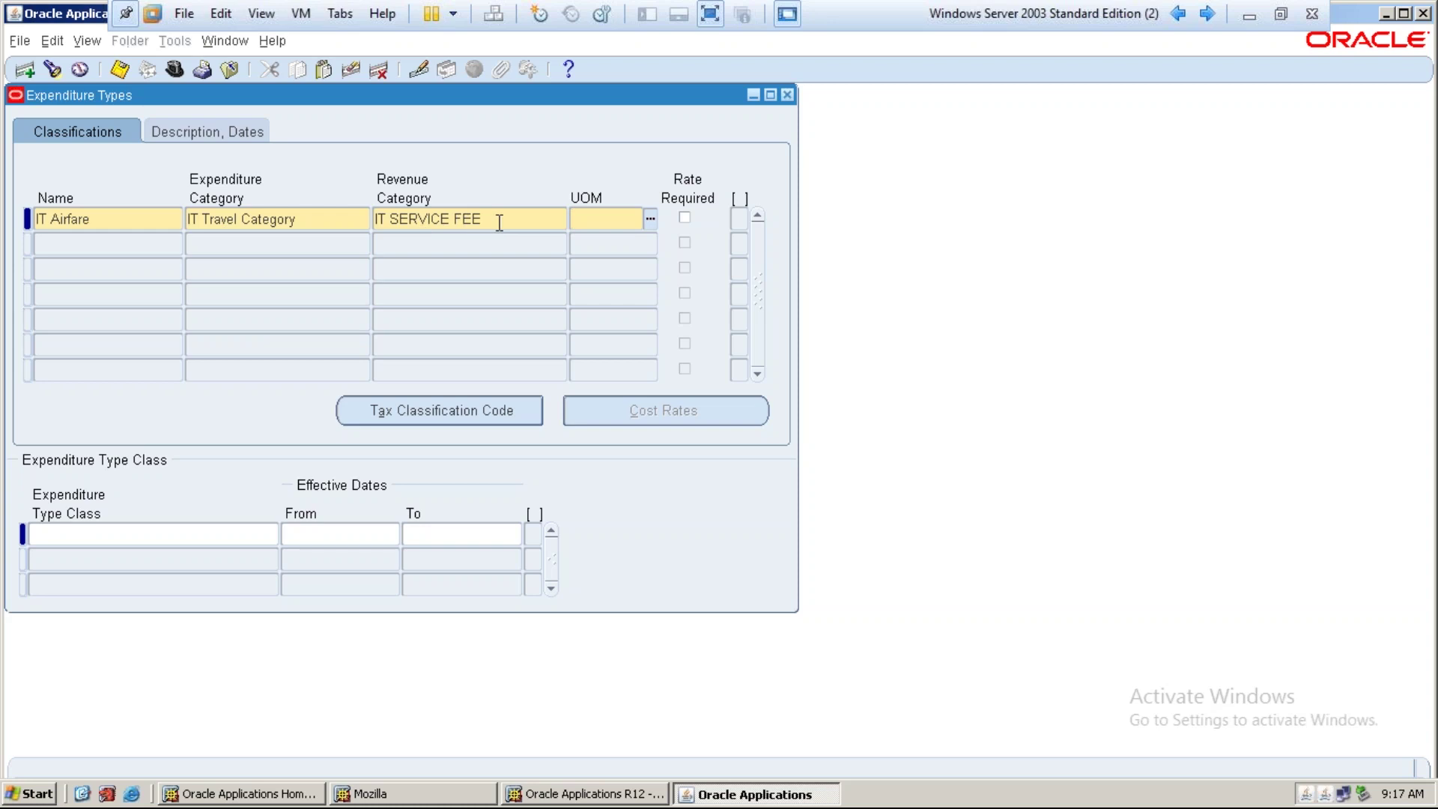
# Set IT Airfare's unit of measure to Currency and start date to 01-JAN-2017
pyautogui.write('curr')
pyautogui.press('Tab')
pyautogui.press('Return')
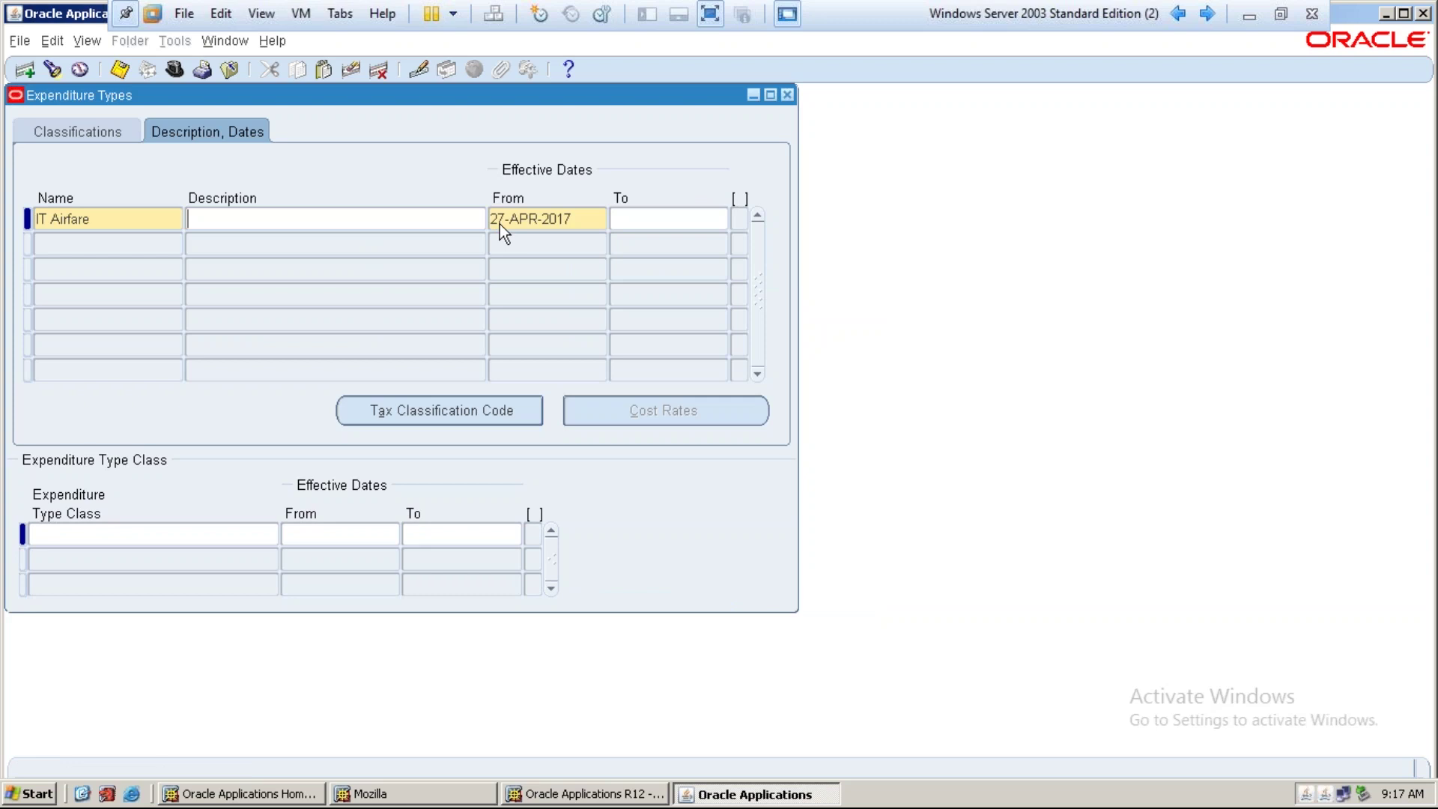
pyautogui.press('Tab')
pyautogui.write('01-JAN-2017')
pyautogui.click(101, 218)
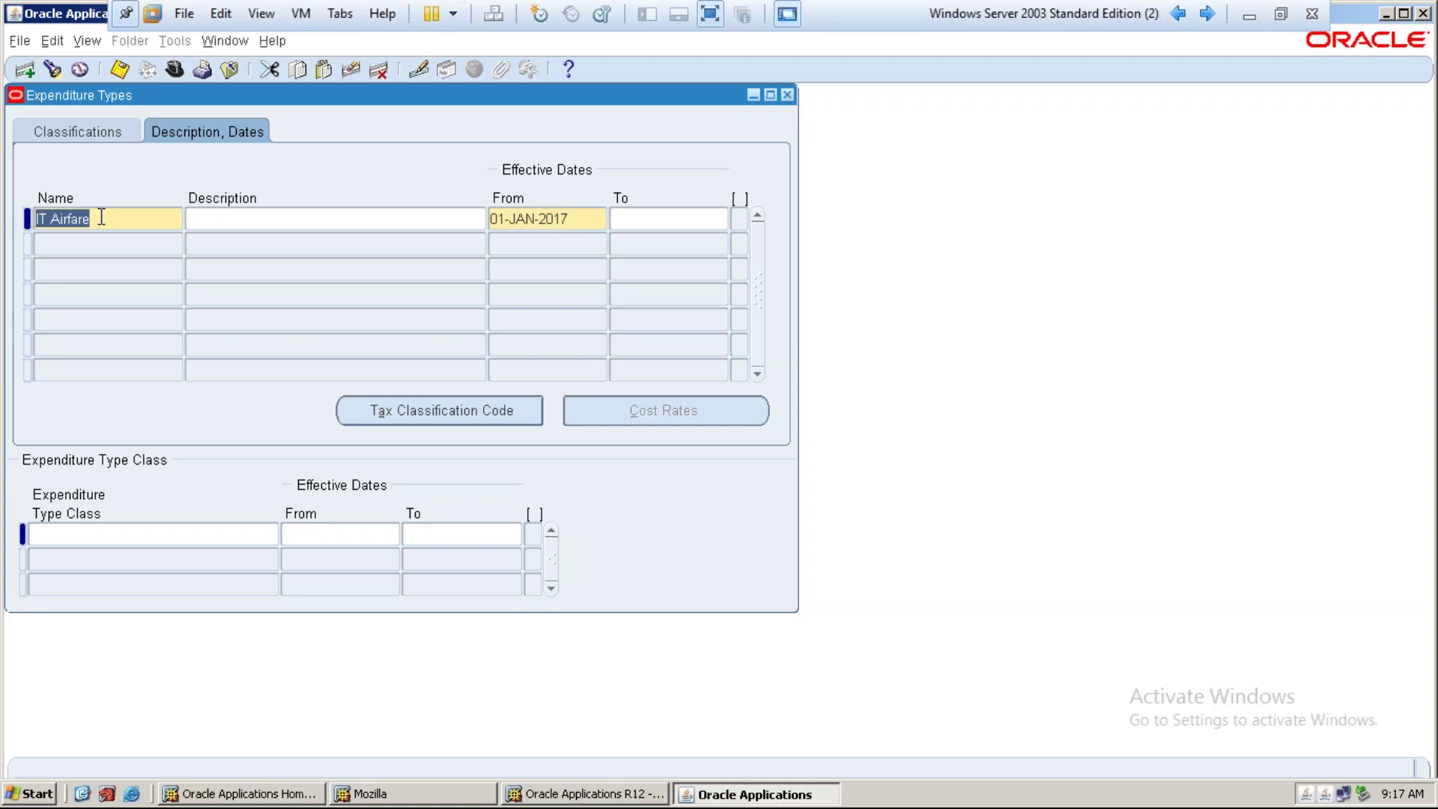
pyautogui.click(78, 536)
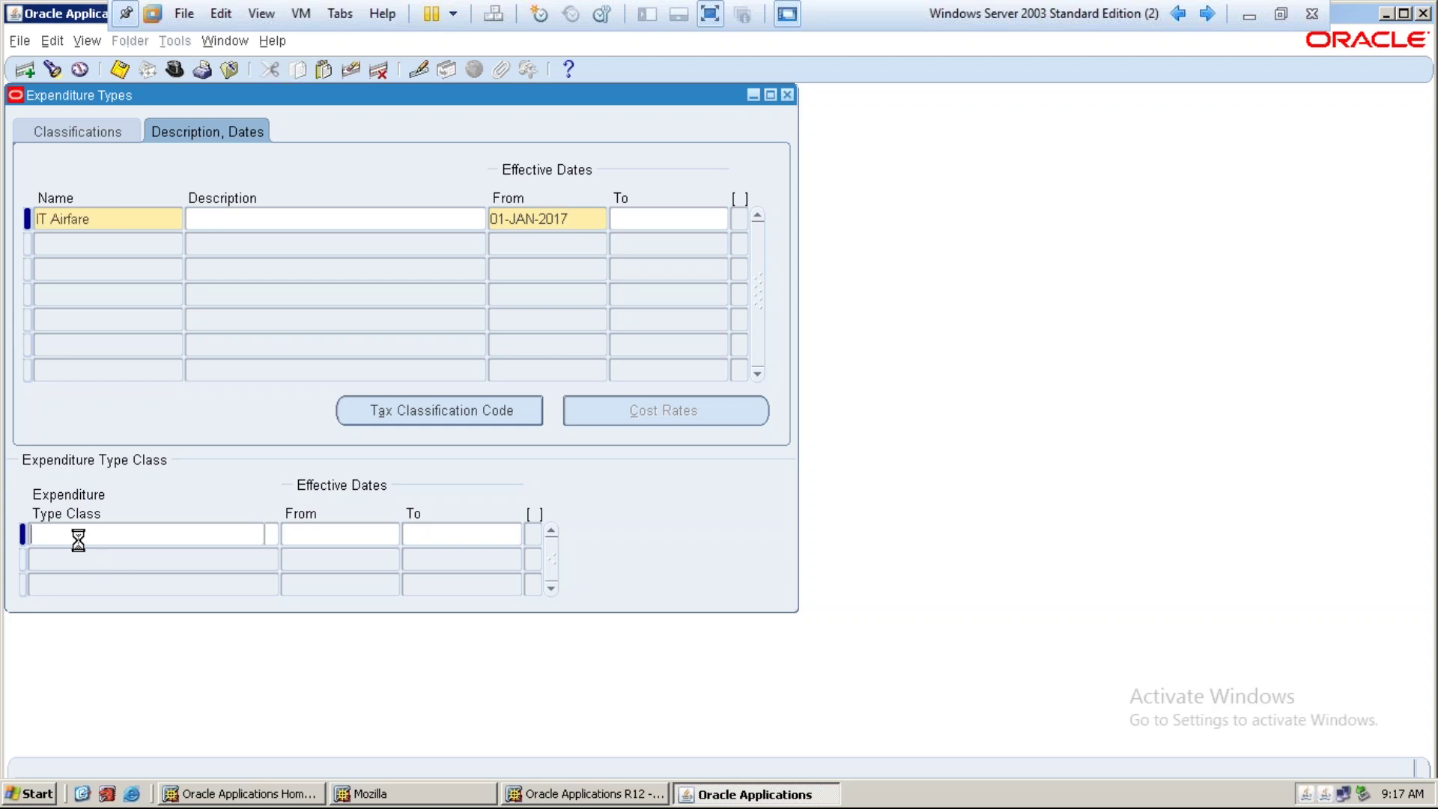
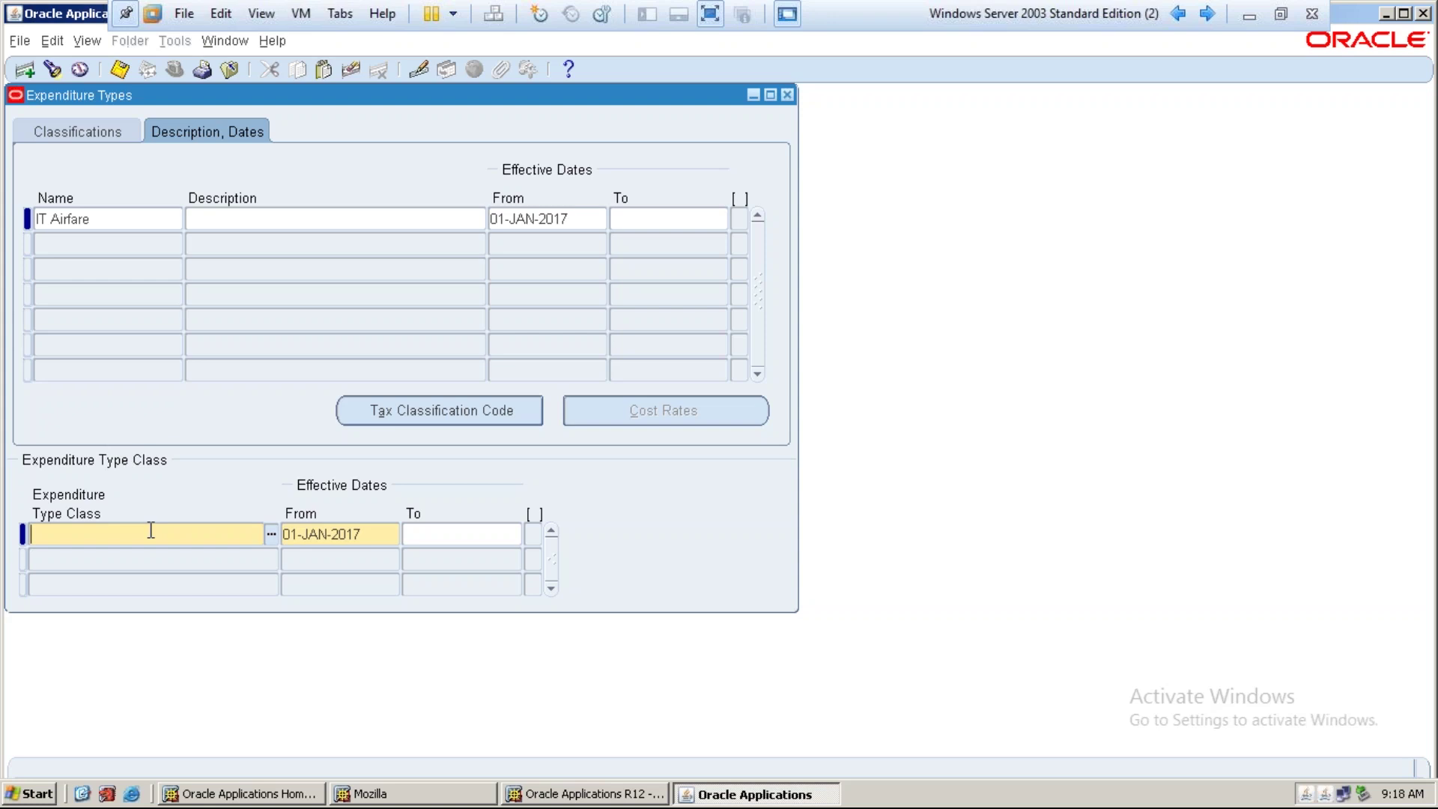
# Give IT Airfare the Supplier Invoices, Expense Reports and Miscellaneous Transaction classes
pyautogui.doubleClick(151, 531)
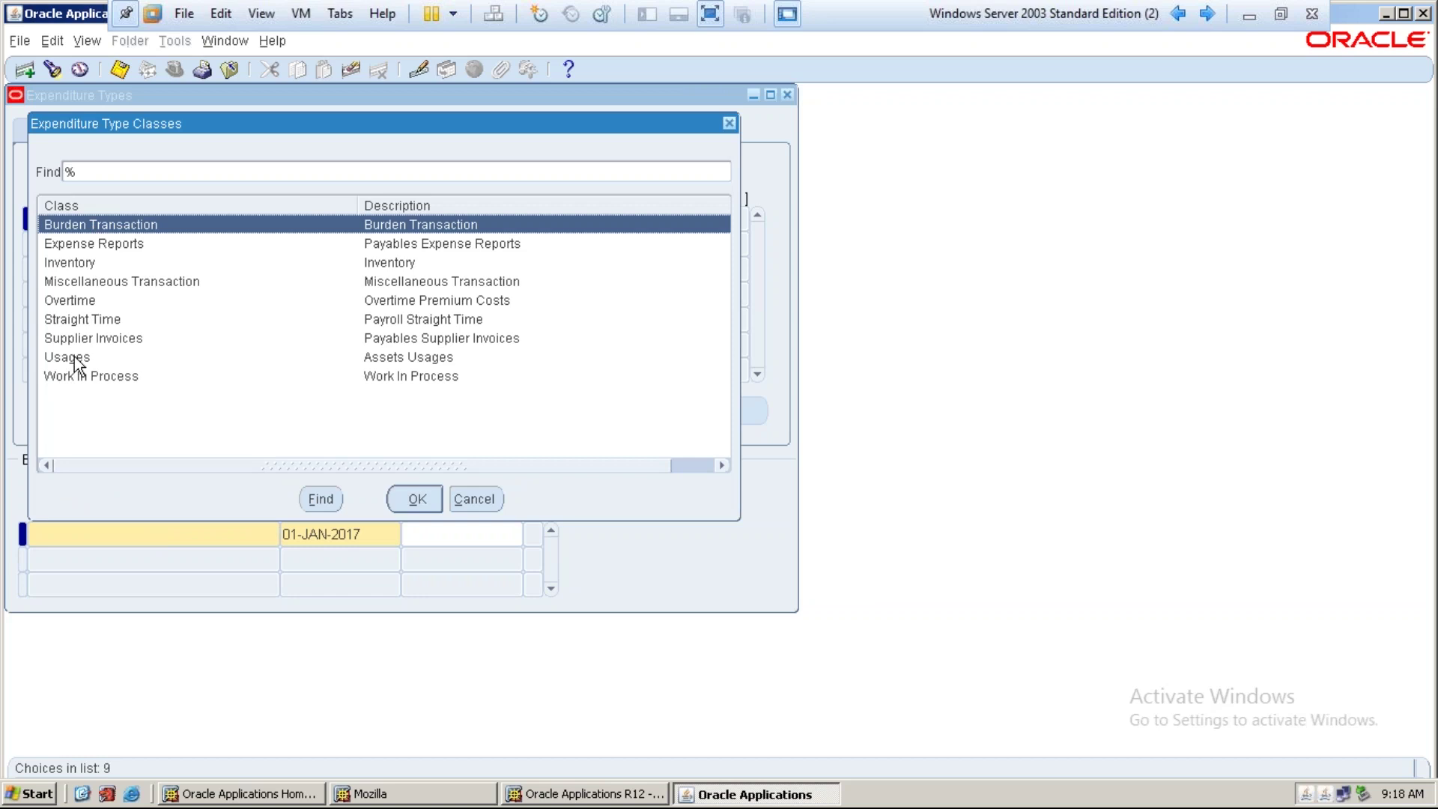
pyautogui.click(114, 333)
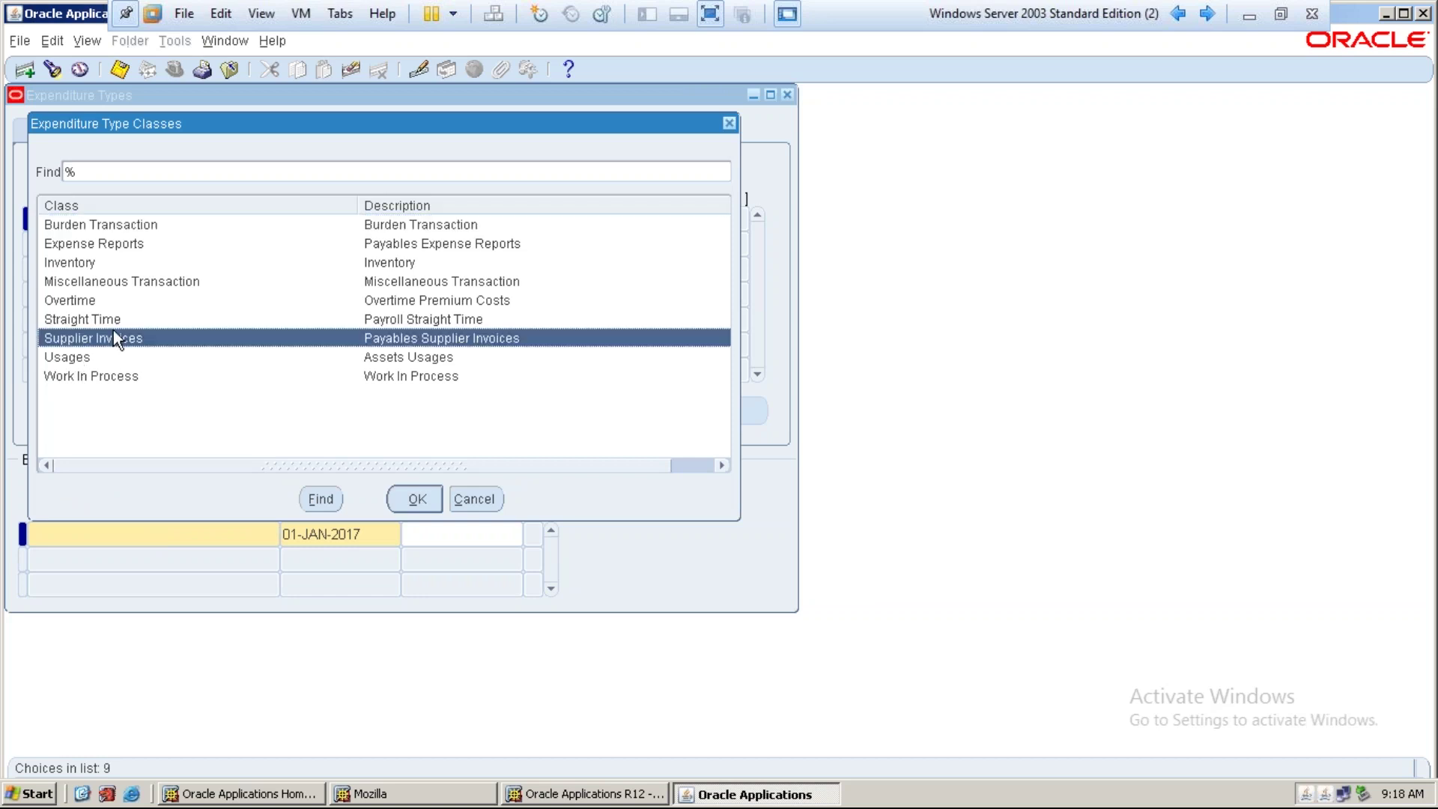
pyautogui.click(411, 500)
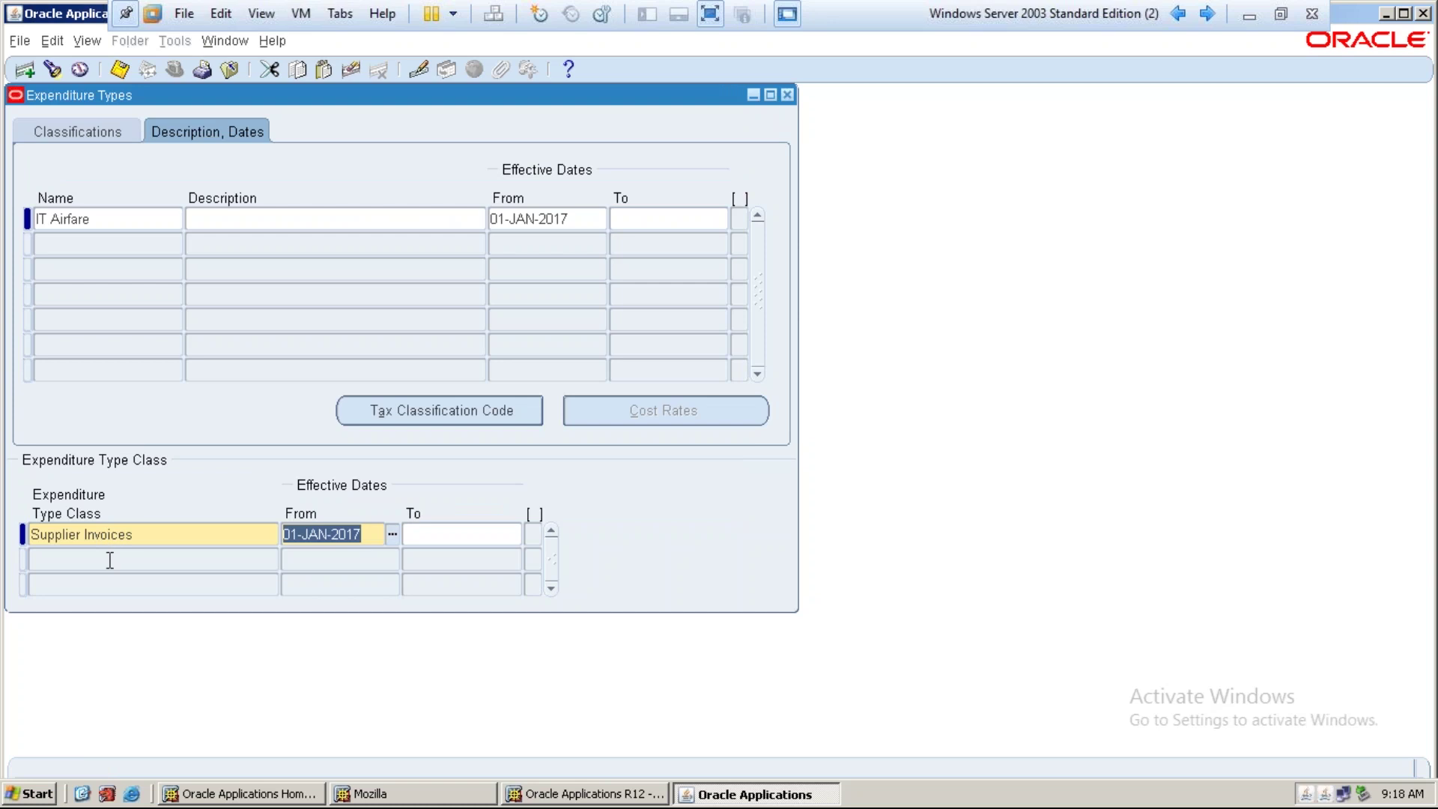
pyautogui.click(109, 560)
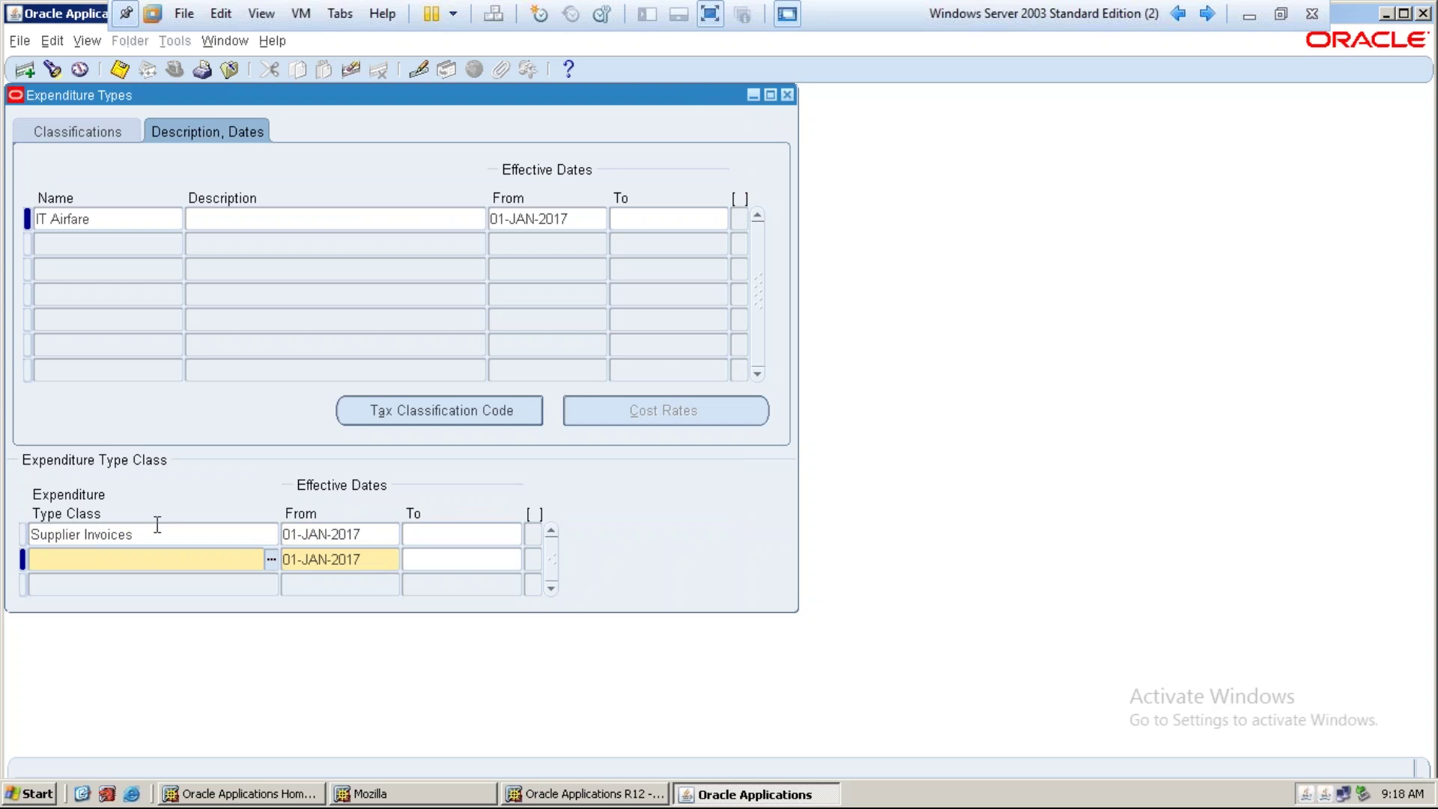
pyautogui.write('Exp')
pyautogui.press('Tab')
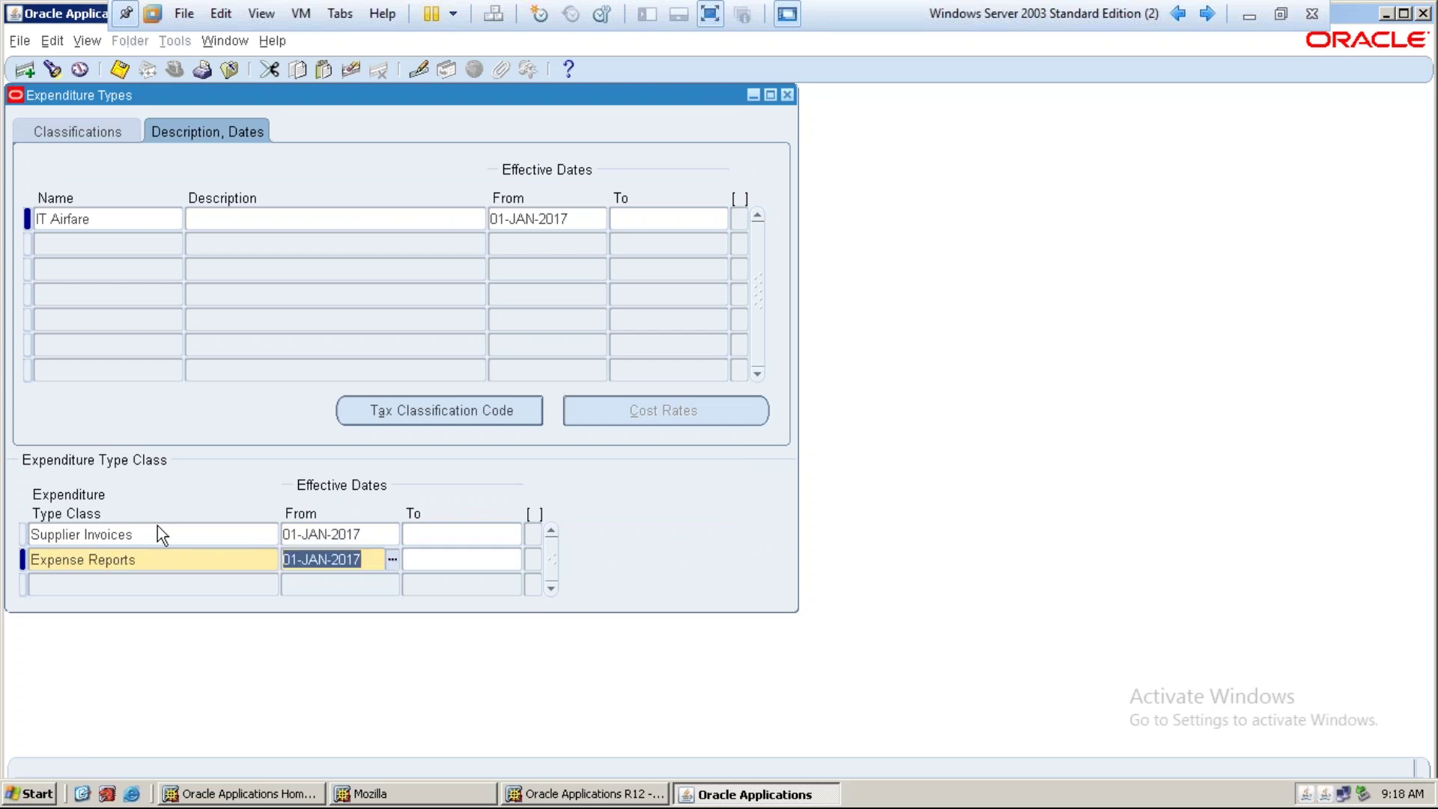
pyautogui.press('Down')
pyautogui.write('mis')
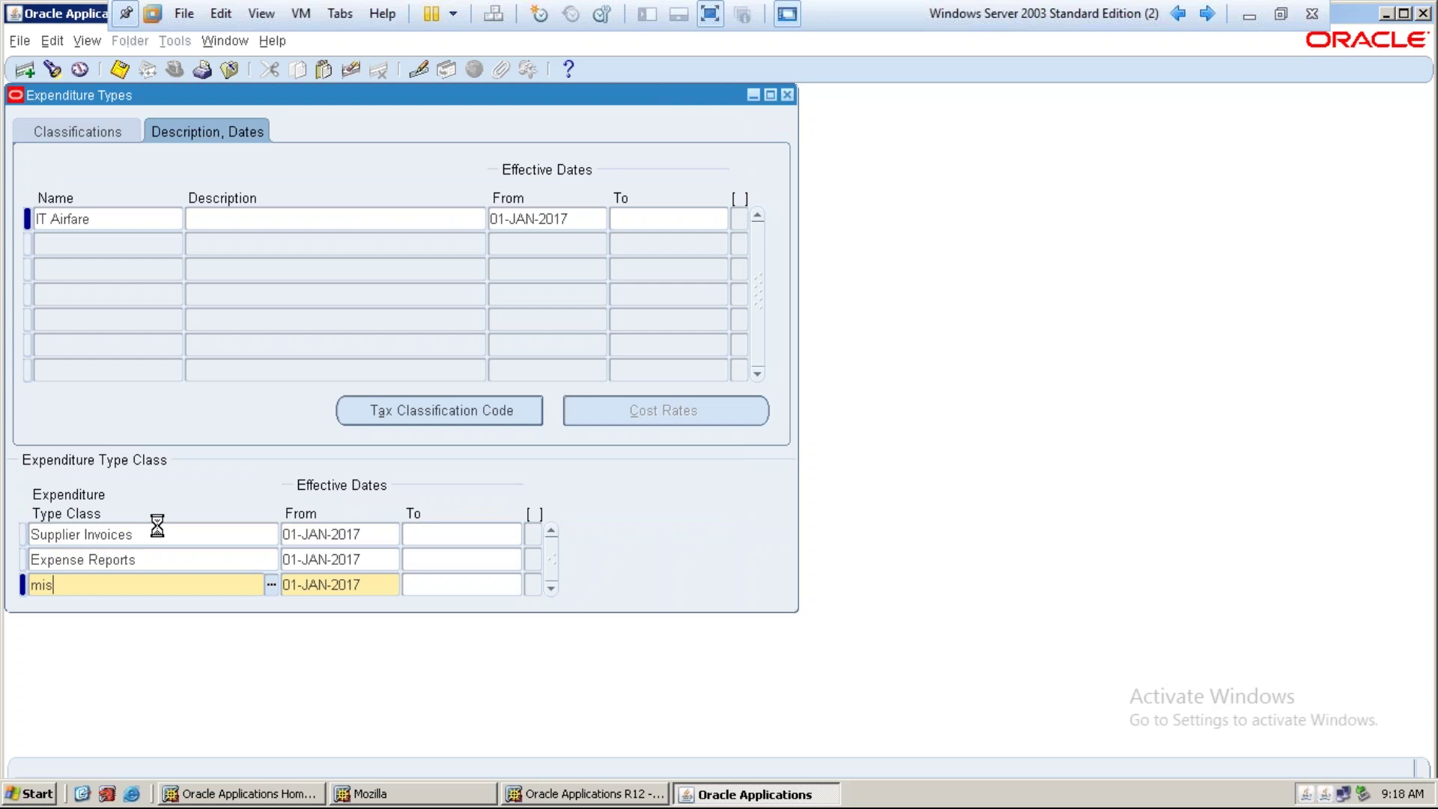
pyautogui.press('Tab')
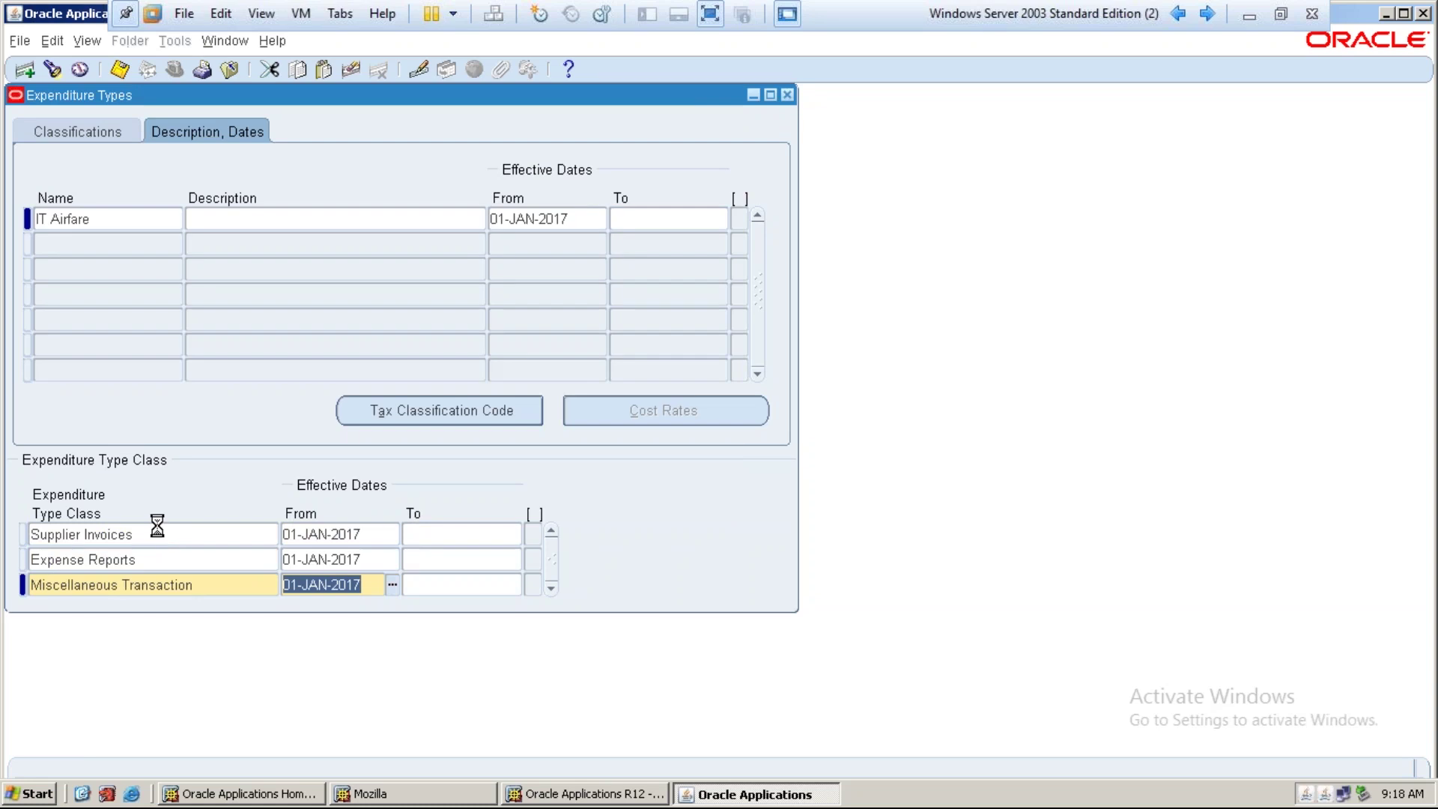
# Save the expenditure types, accept the note, and reposition the form
pyautogui.hotkey('ctrl', 's')
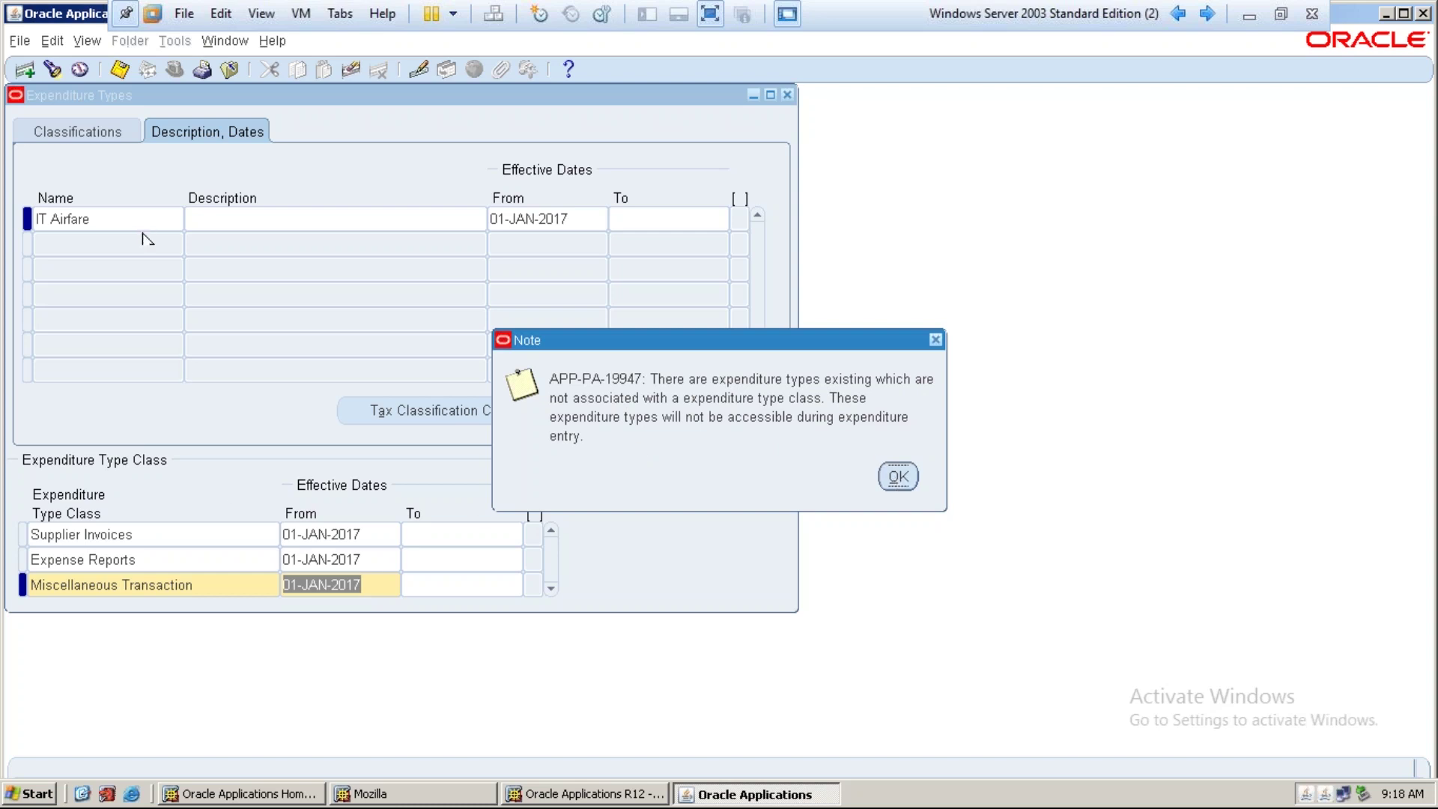
pyautogui.click(898, 476)
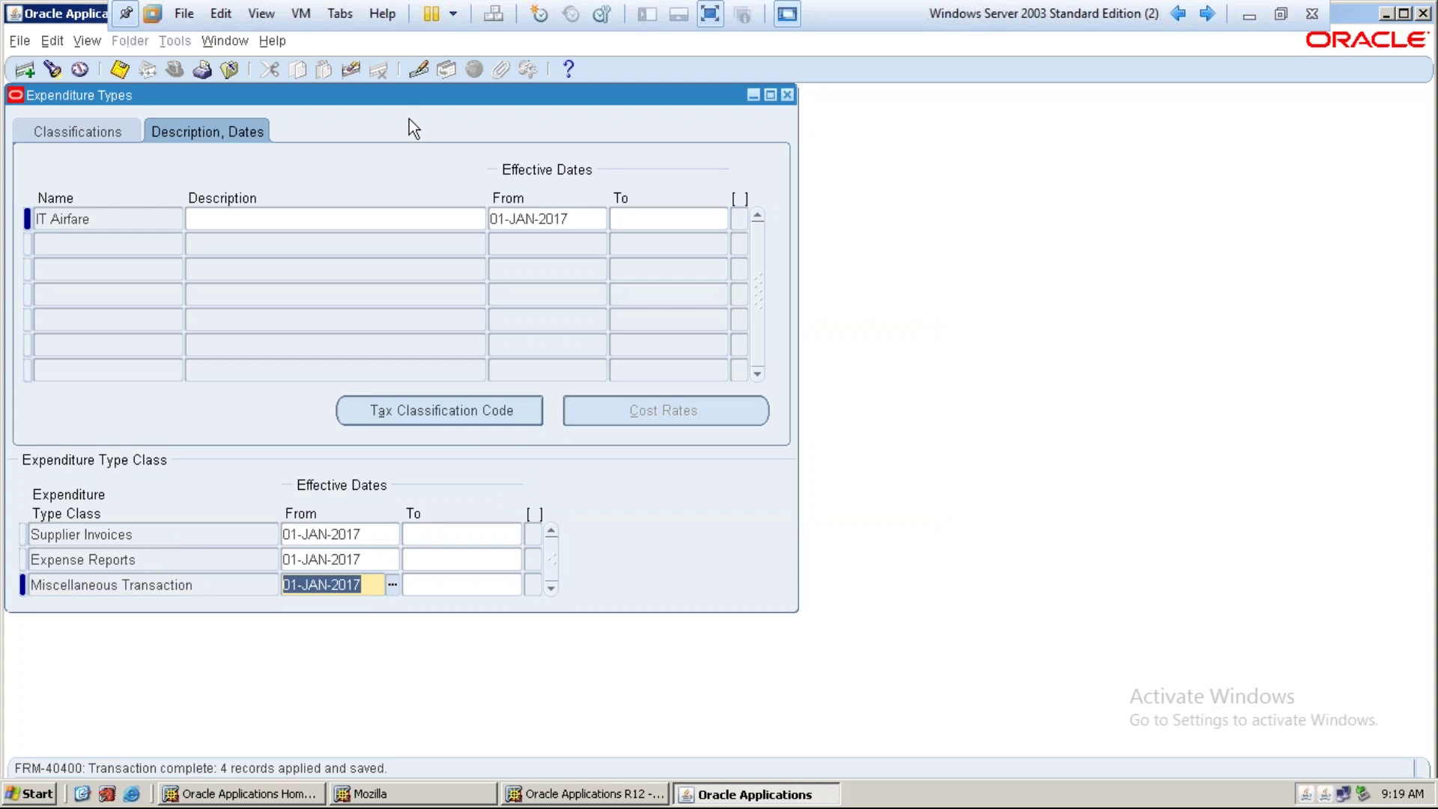
pyautogui.moveTo(409, 98); pyautogui.dragTo(484, 121)
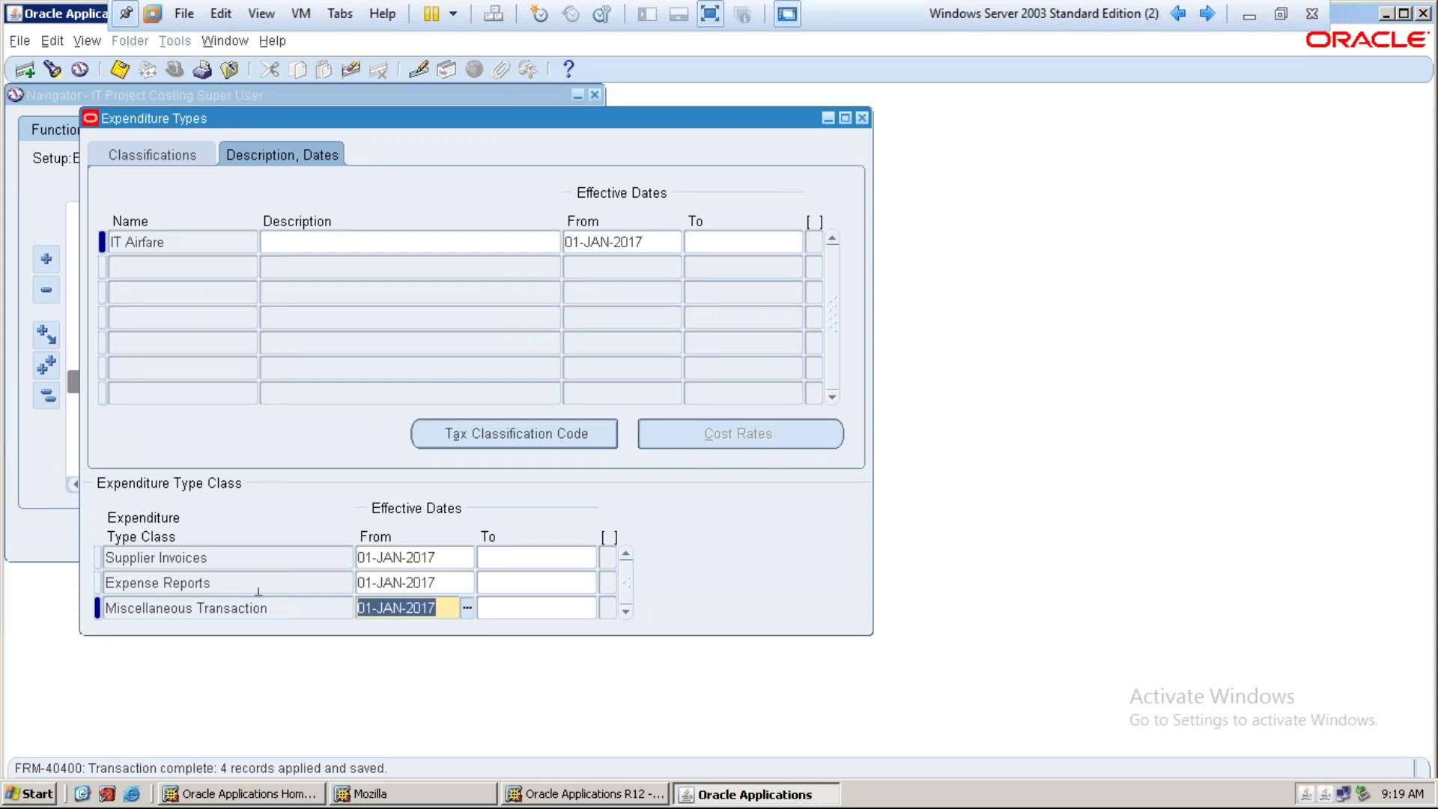
# Add a new expenditure type with IT Travel Category, IT SERVICE FEE, Currency, starting 01-JAN-2017
pyautogui.click(142, 271)
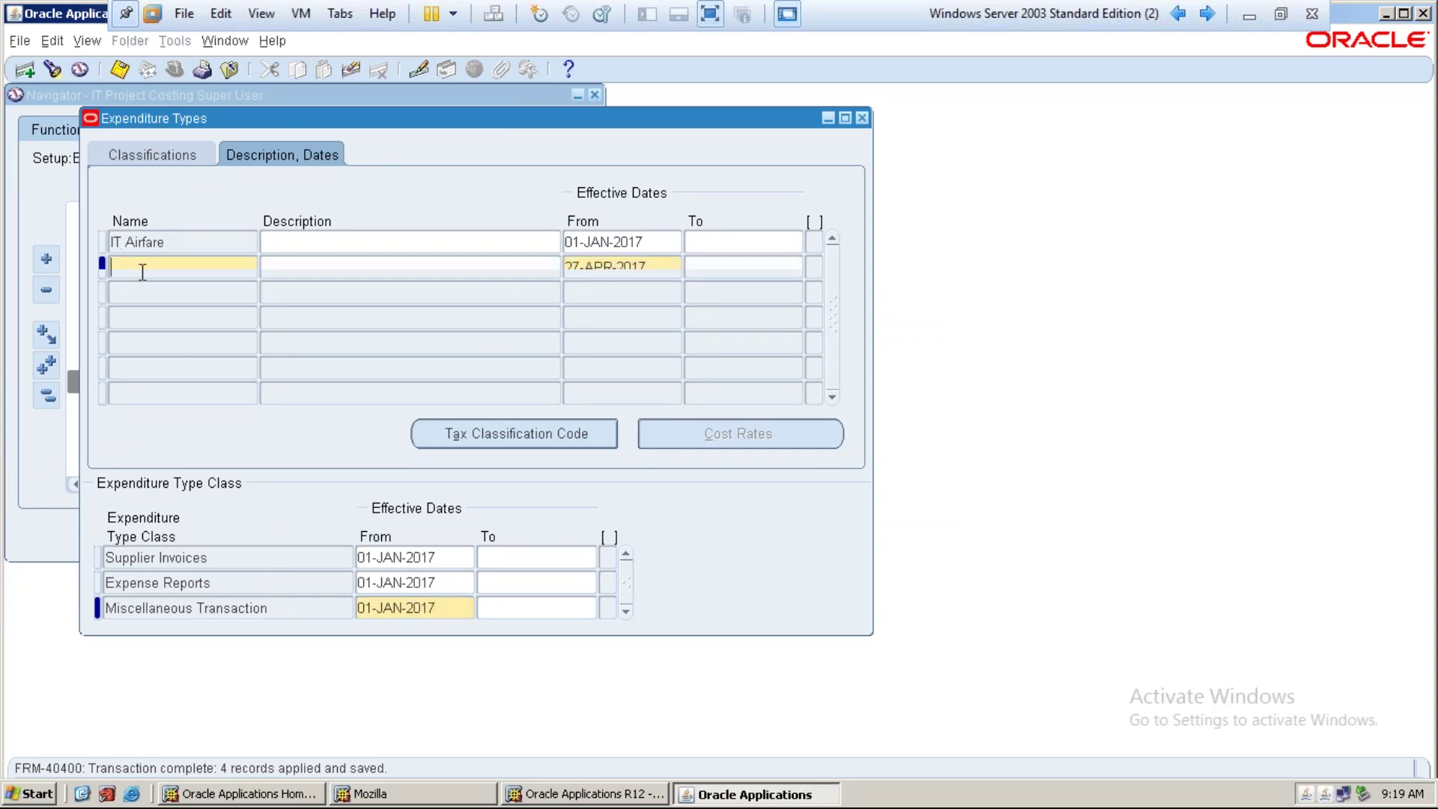
pyautogui.write('IT ')
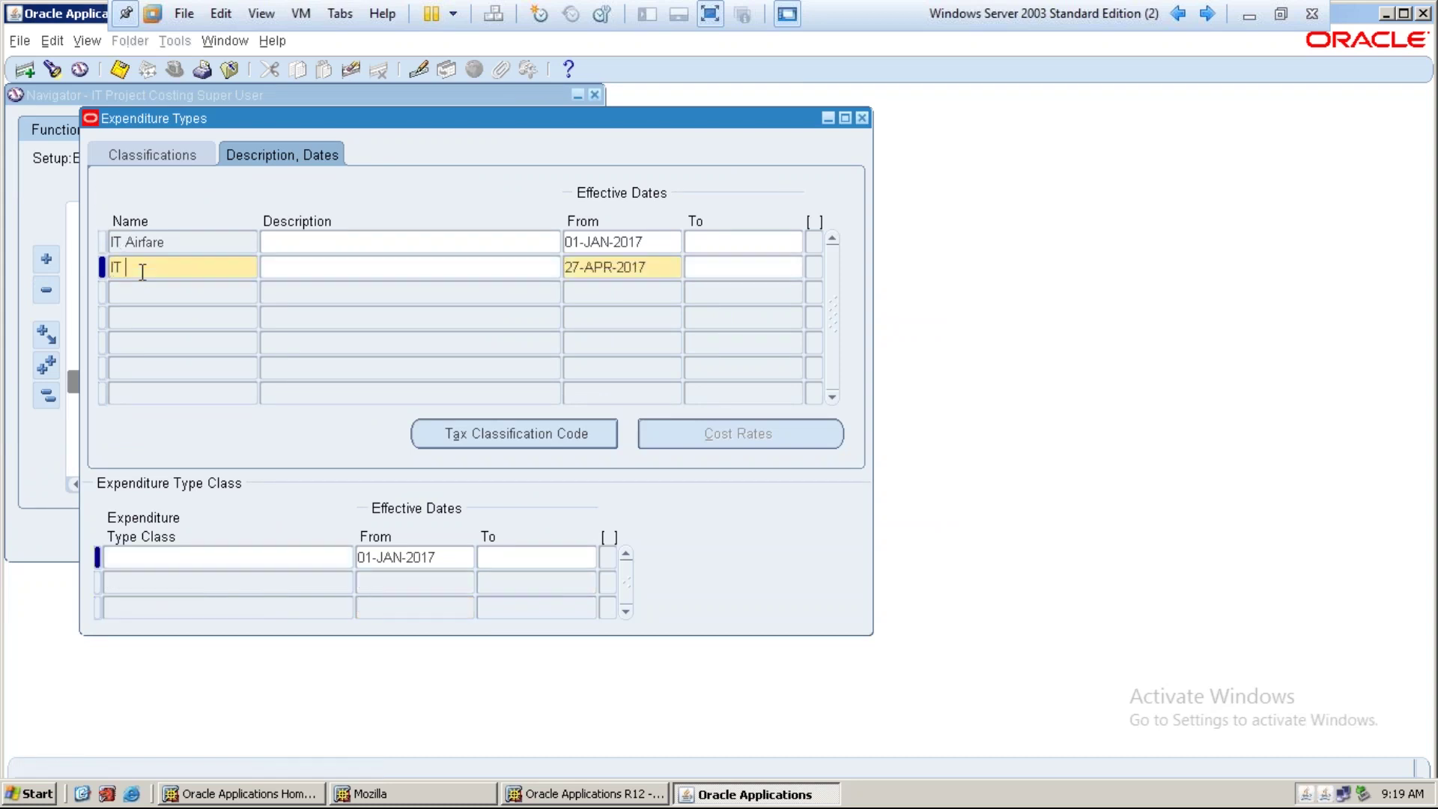
pyautogui.write('Co Exps')
pyautogui.press('Tab')
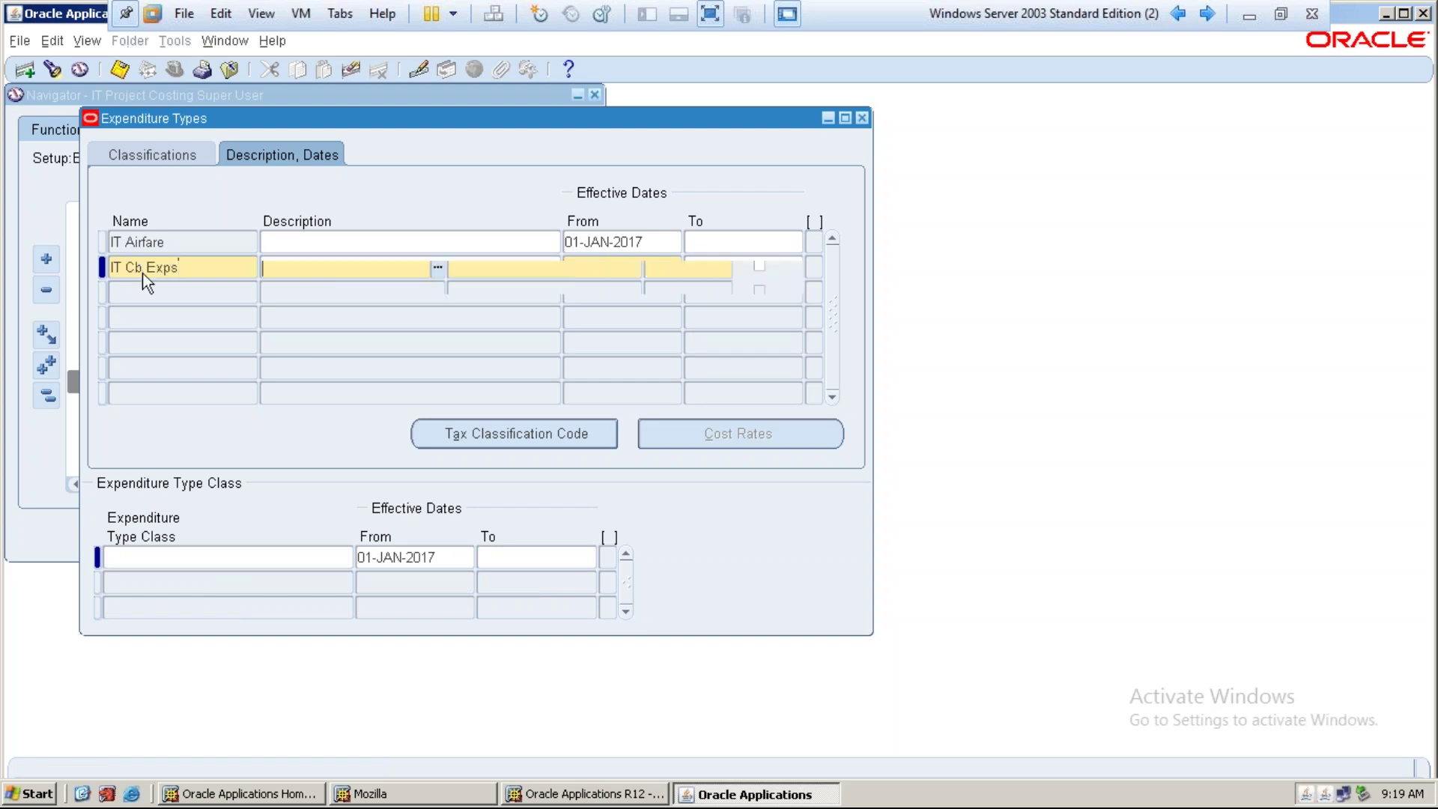
pyautogui.hotkey('shift', 'F5')
pyautogui.press('Tab')
pyautogui.hotkey('shift', 'F5')
pyautogui.press('Tab')
pyautogui.hotkey('shift', 'F5')
pyautogui.press('Tab')
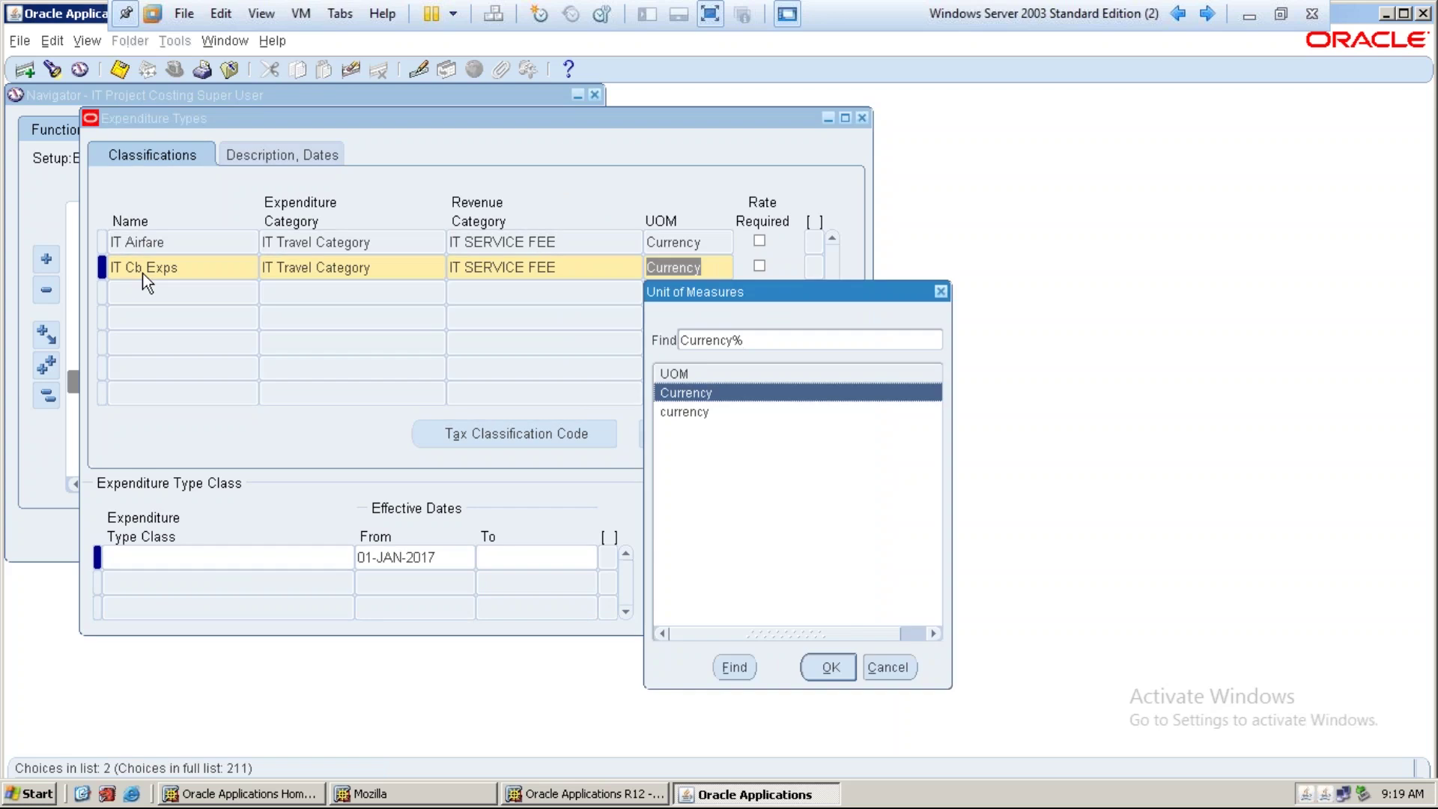
pyautogui.press('Return')
pyautogui.press('Tab')
pyautogui.press('Tab')
pyautogui.hotkey('shift', 'F5')
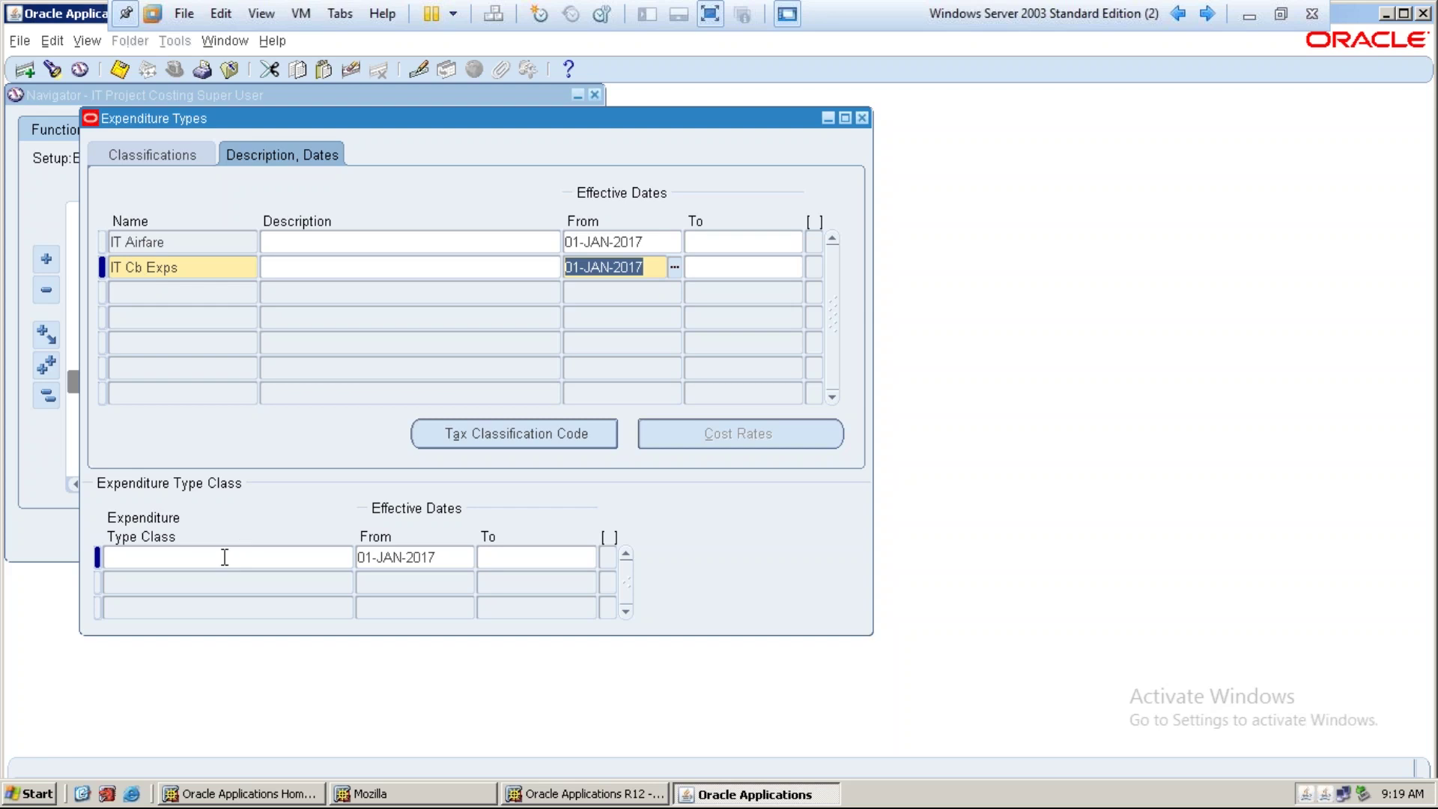
# Correct the name to IT Cab Exps, add its three classes, and save
pyautogui.click(136, 266)
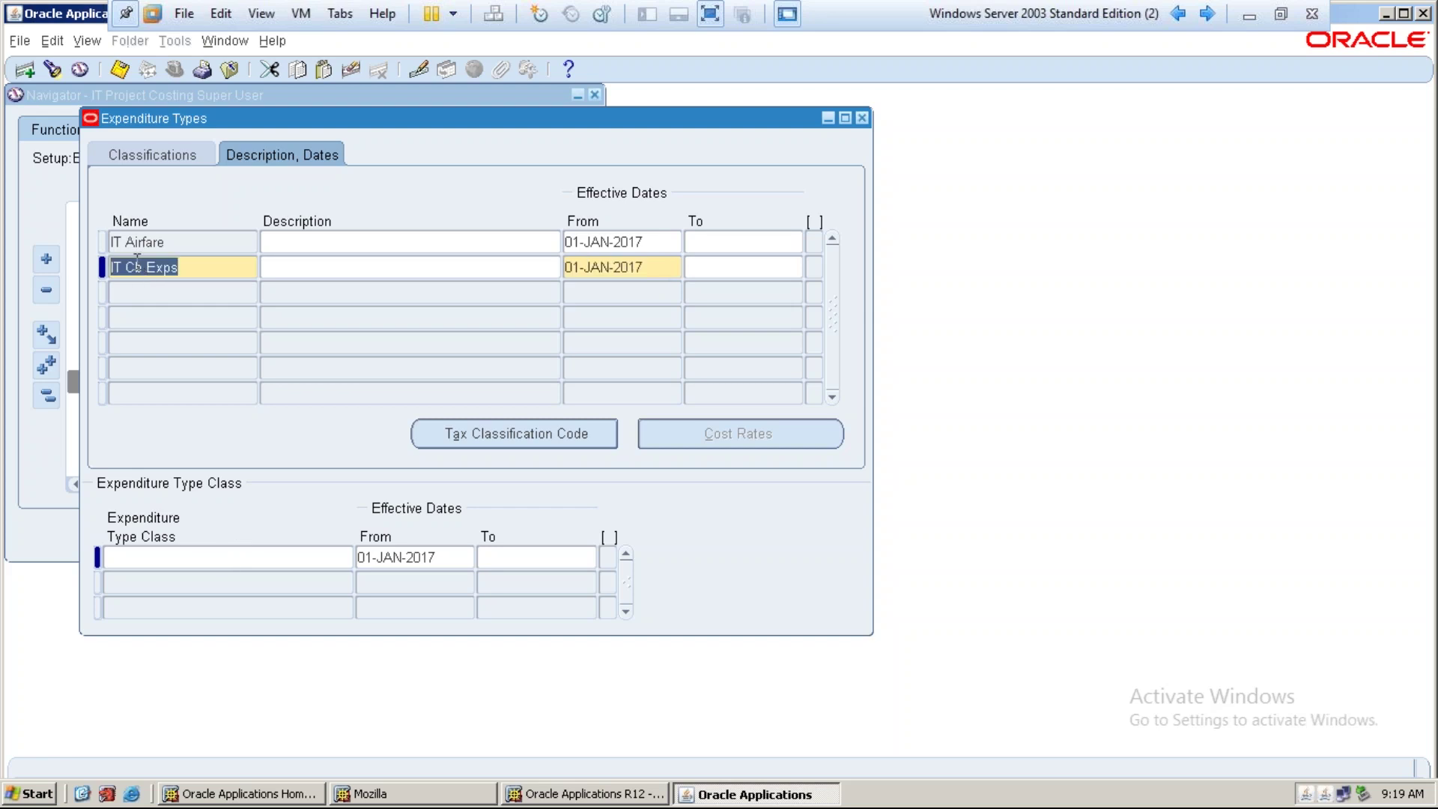
pyautogui.write('a')
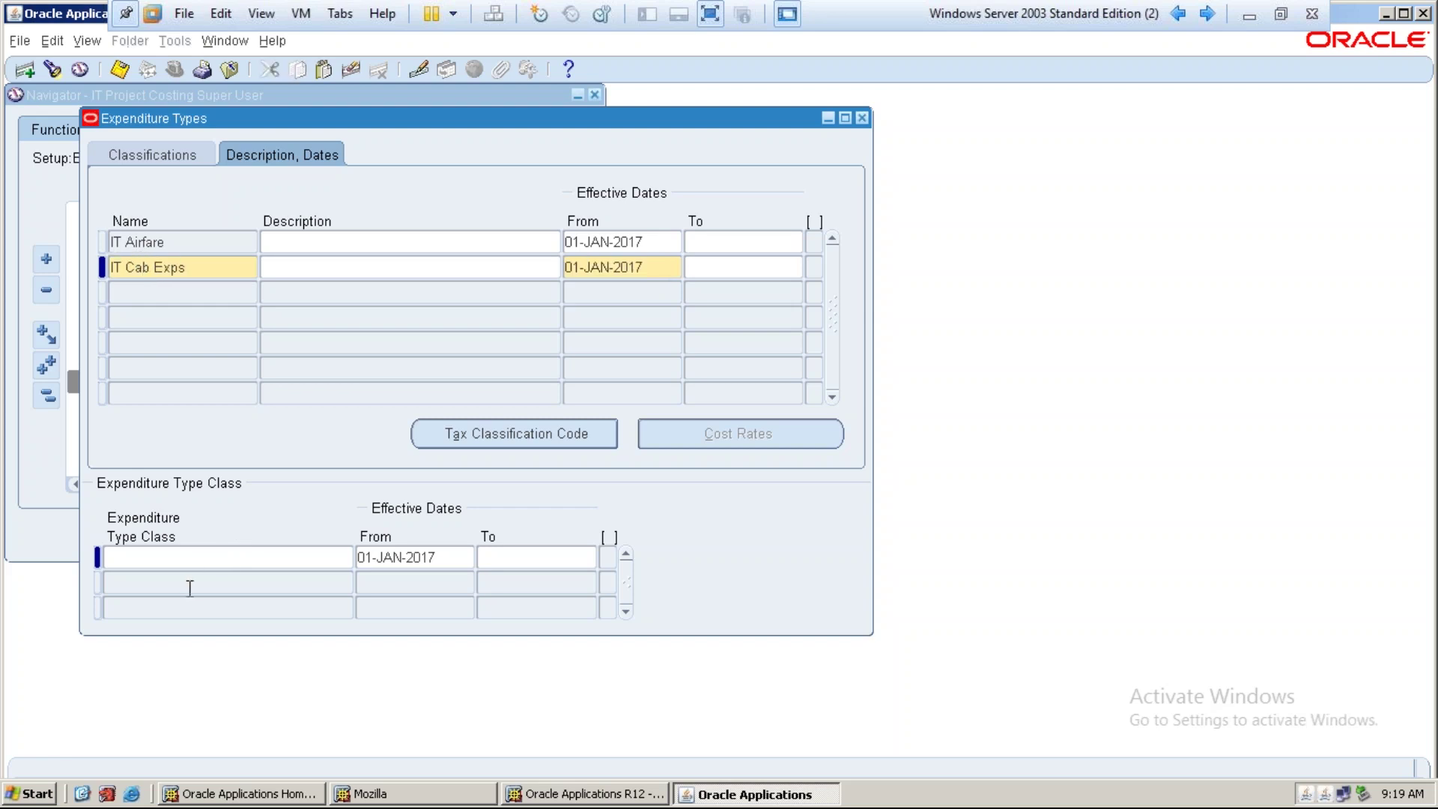
pyautogui.click(185, 556)
pyautogui.write('s')
pyautogui.press('Tab')
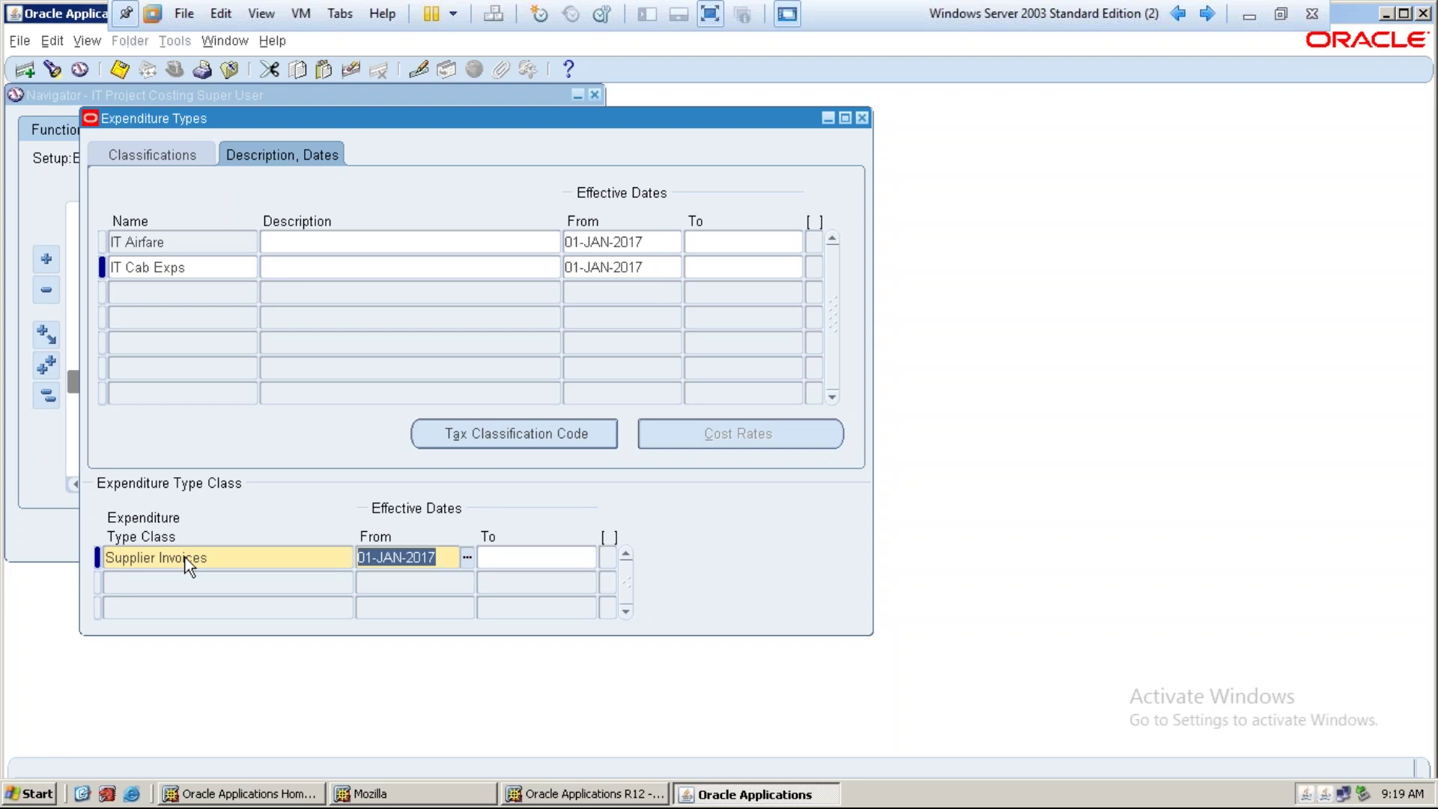
pyautogui.press('Down')
pyautogui.write('exp')
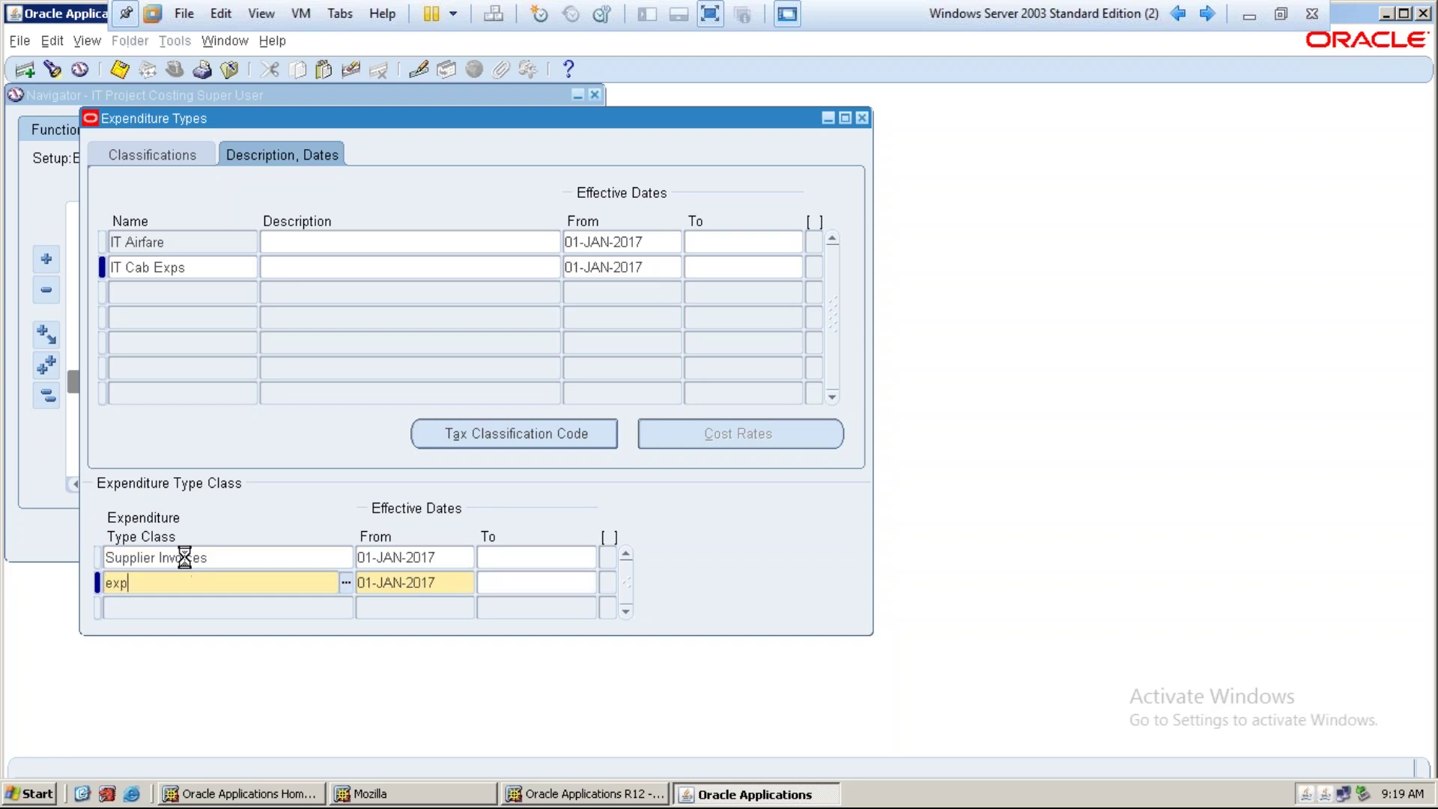
pyautogui.press('Tab')
pyautogui.press('Down')
pyautogui.write('misc')
pyautogui.press('Tab')
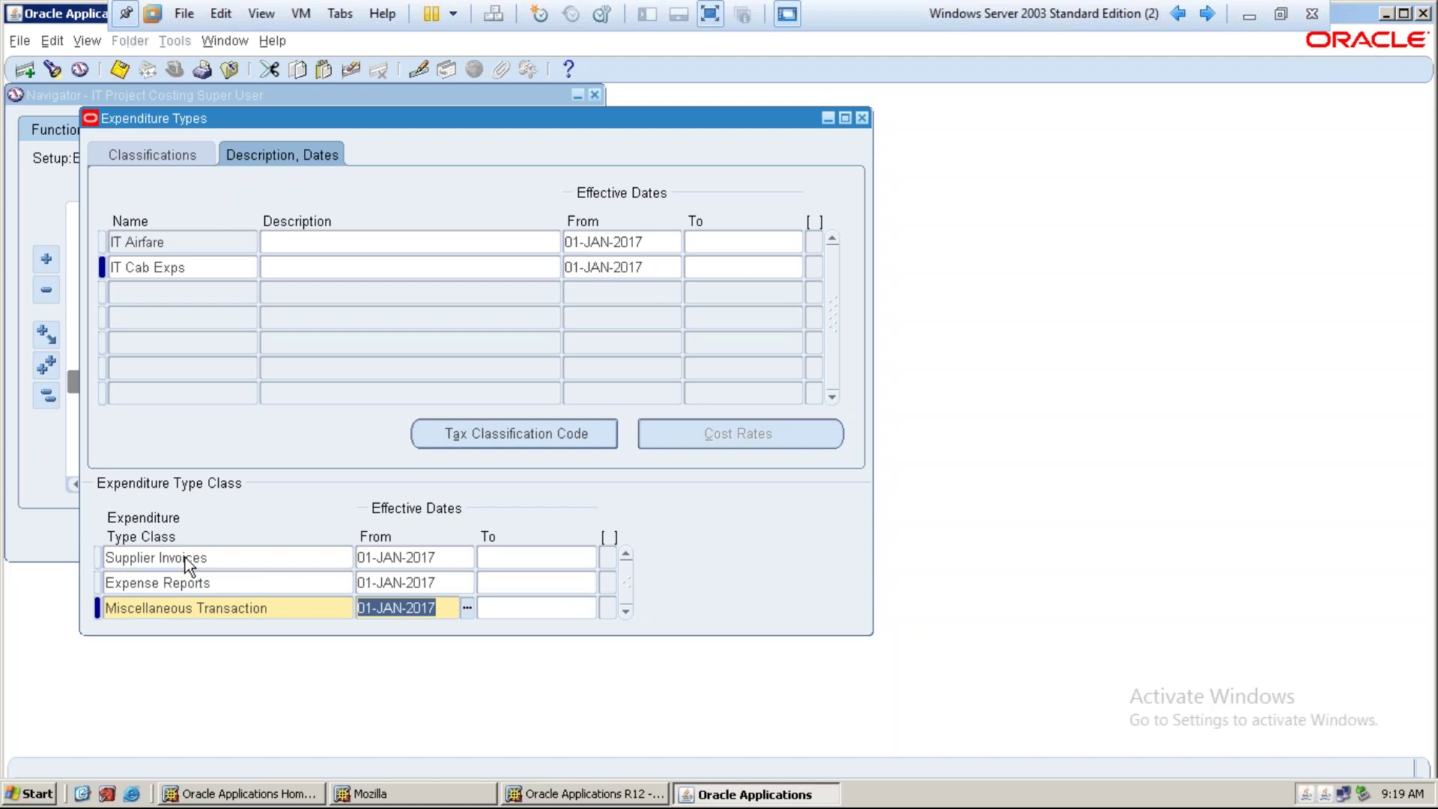
pyautogui.hotkey('ctrl', 's')
# Create IT Misc with IT Misc Category, IT FEES, Currency, starting 01-JAN-2017
pyautogui.click(902, 483)
pyautogui.click(171, 287)
pyautogui.write('IT Misc')
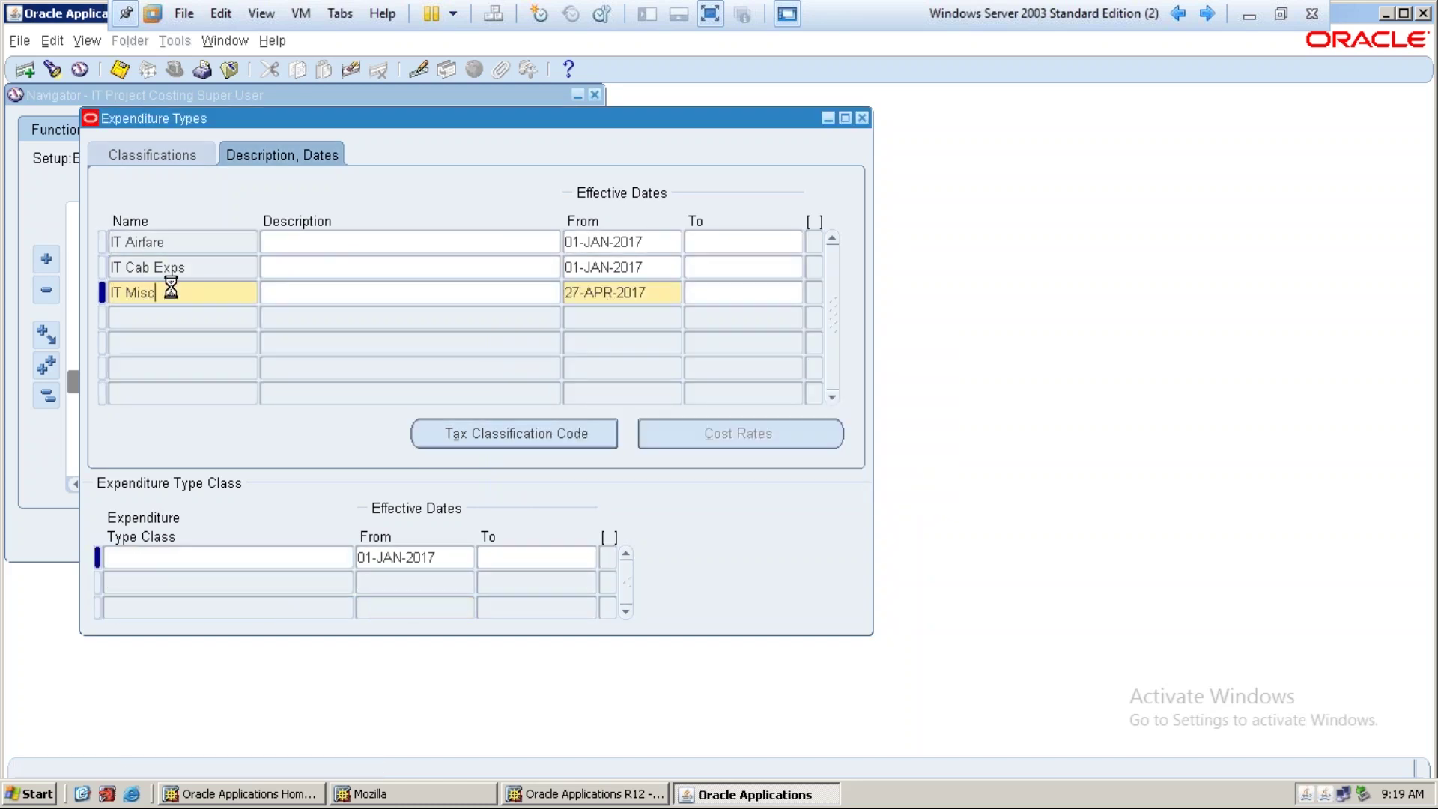
pyautogui.press('Tab')
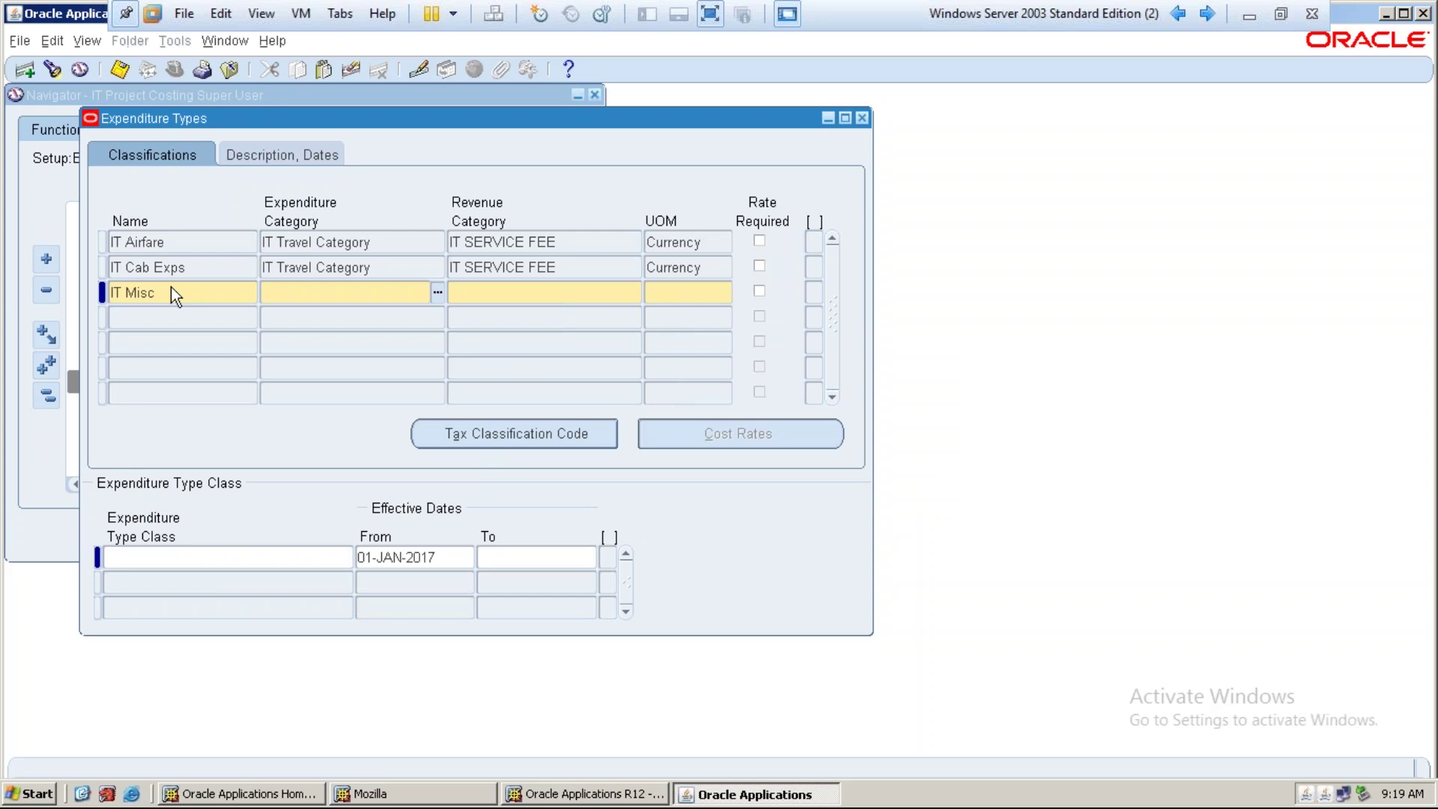
pyautogui.write('IT Misc')
pyautogui.press('Tab')
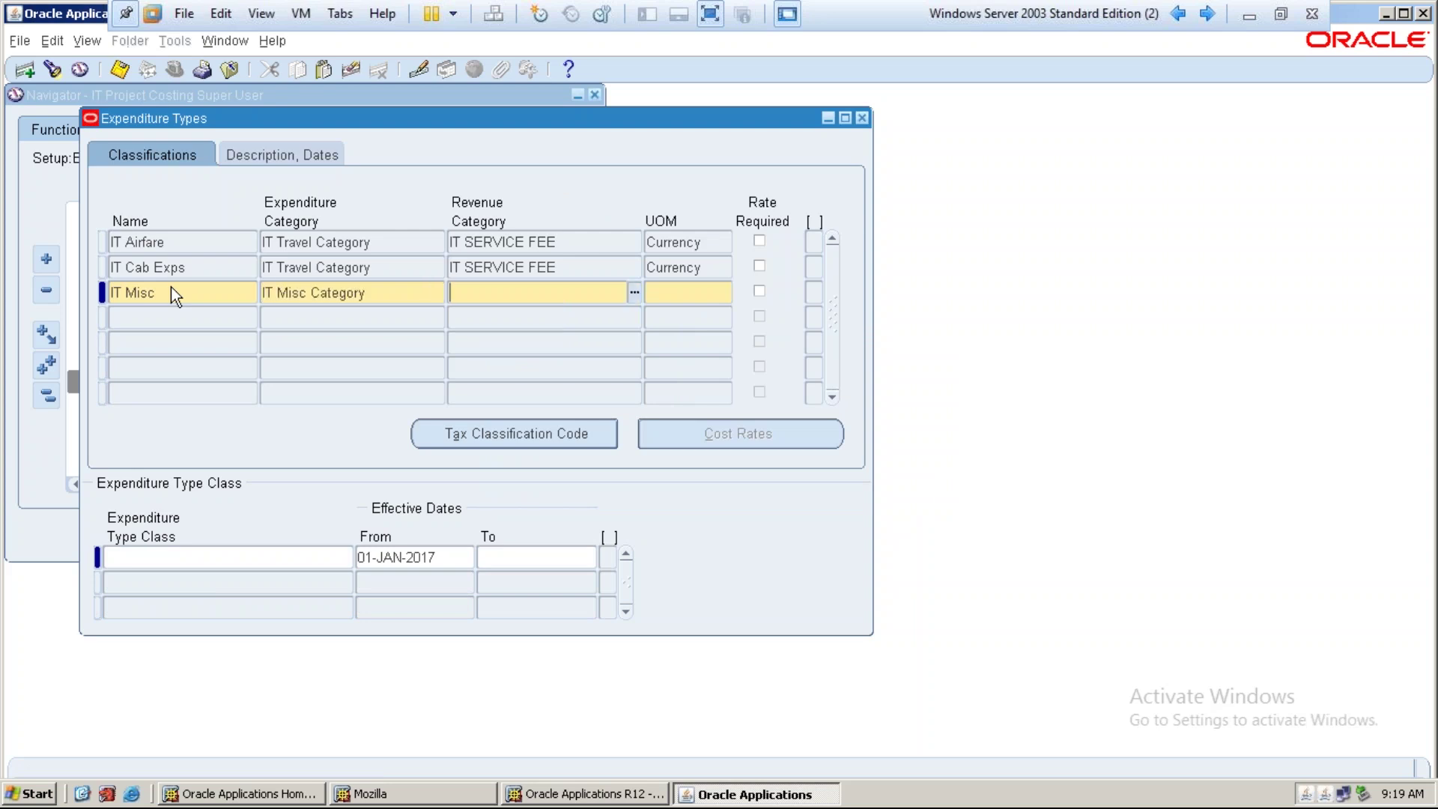
pyautogui.write('it fee')
pyautogui.press('Tab')
pyautogui.write('curren')
pyautogui.press('Tab')
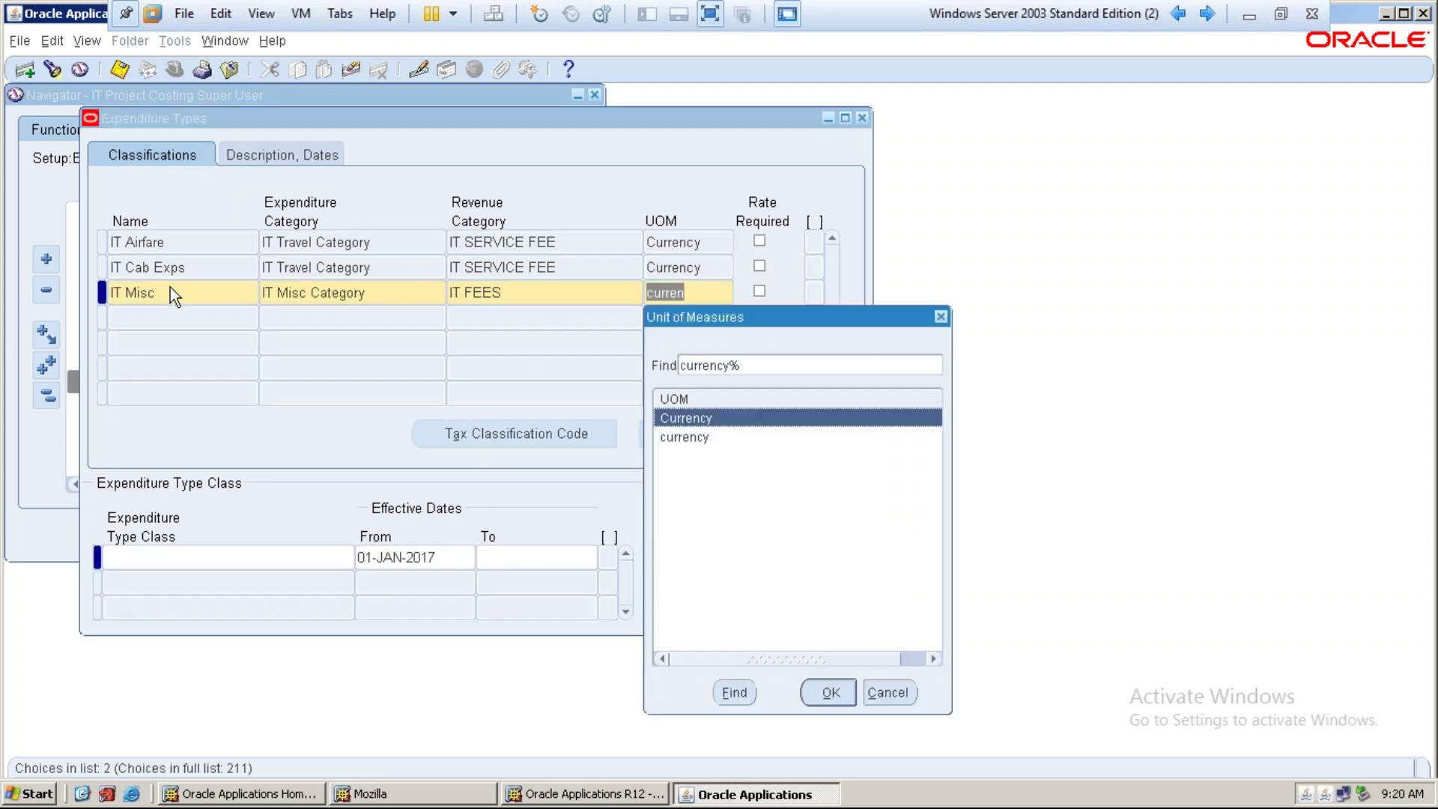
pyautogui.press('Return')
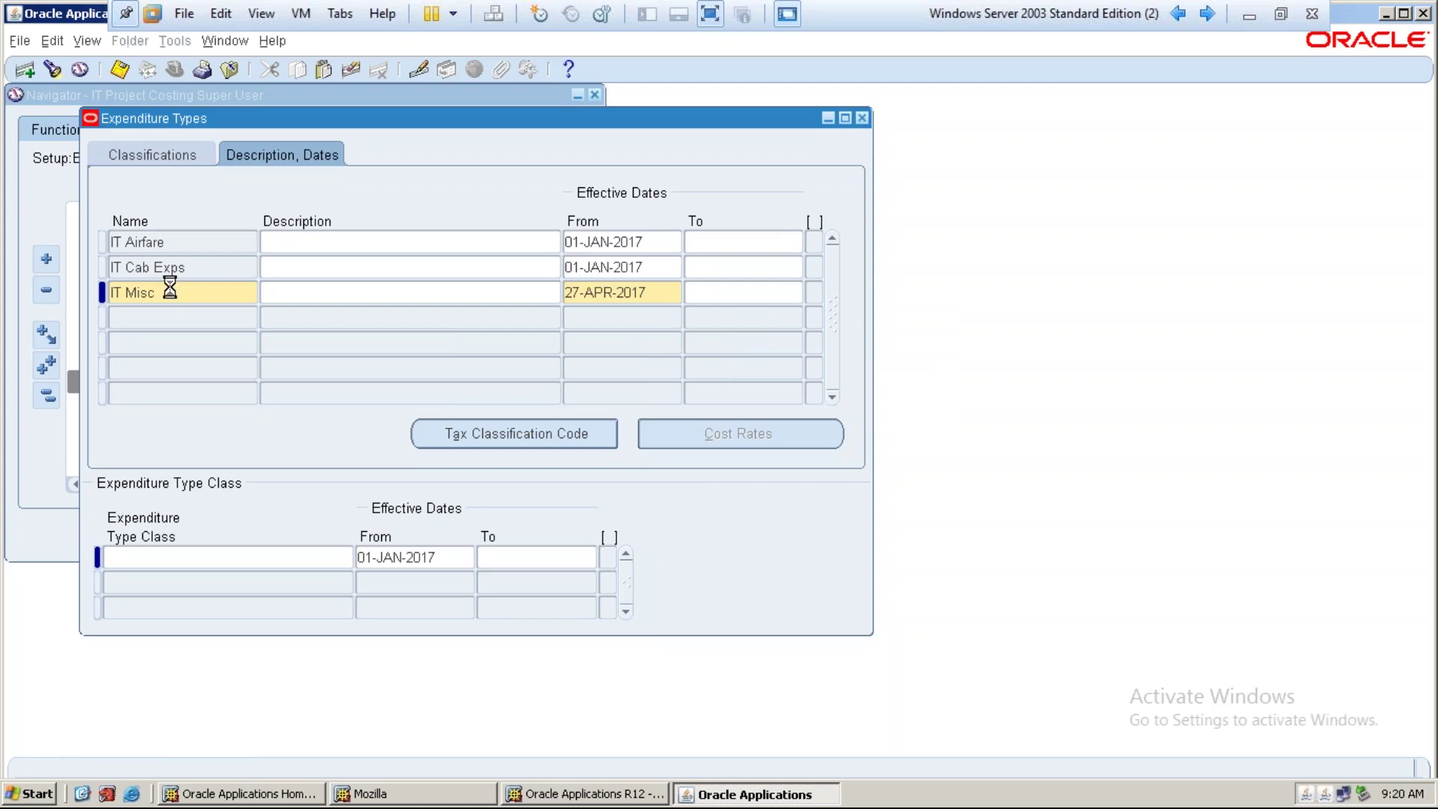
pyautogui.hotkey('shift', 'F5')
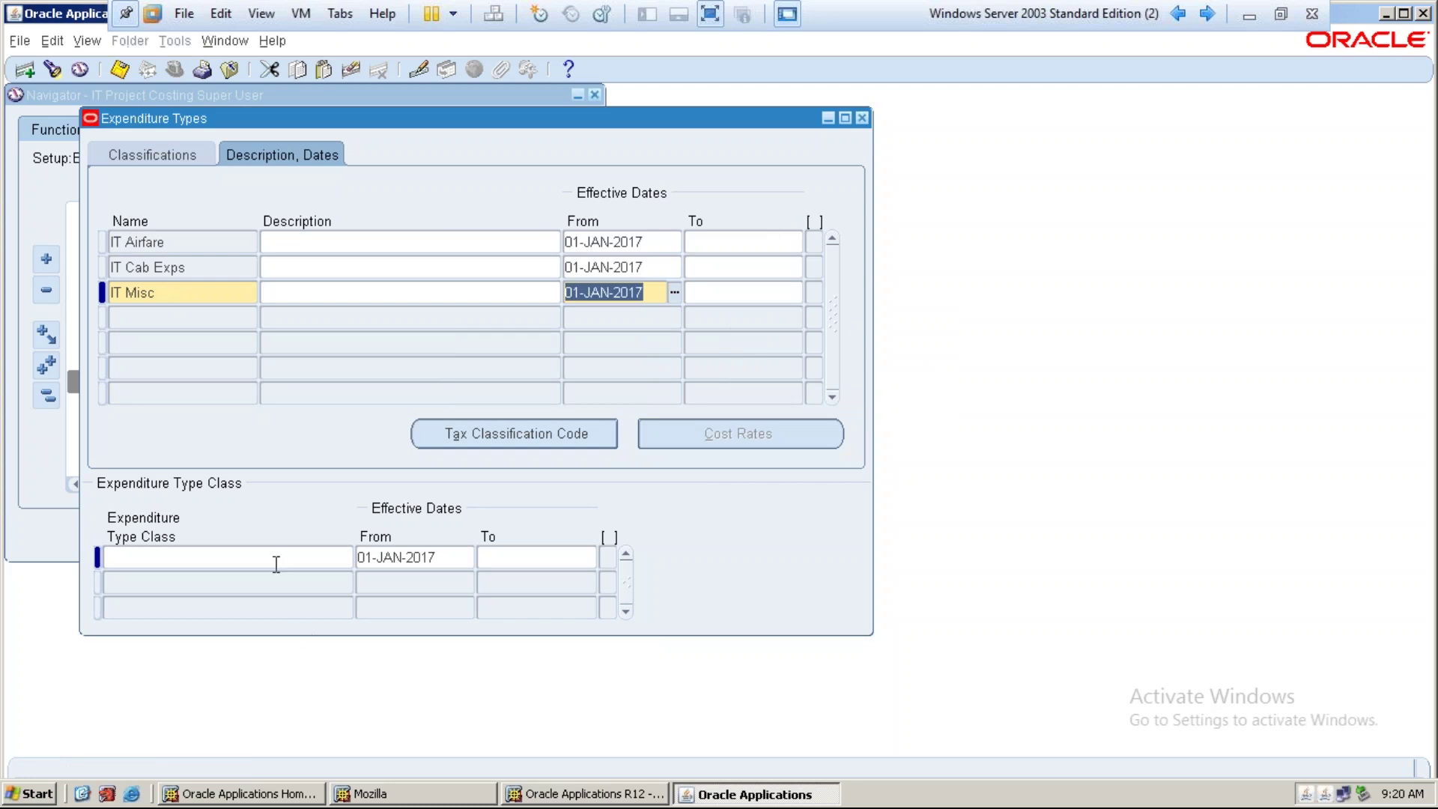
# Give IT Misc the Supplier Invoices, Expense Reports and Miscellaneous Transaction classes and save
pyautogui.click(275, 559)
pyautogui.write('su')
pyautogui.press('Tab')
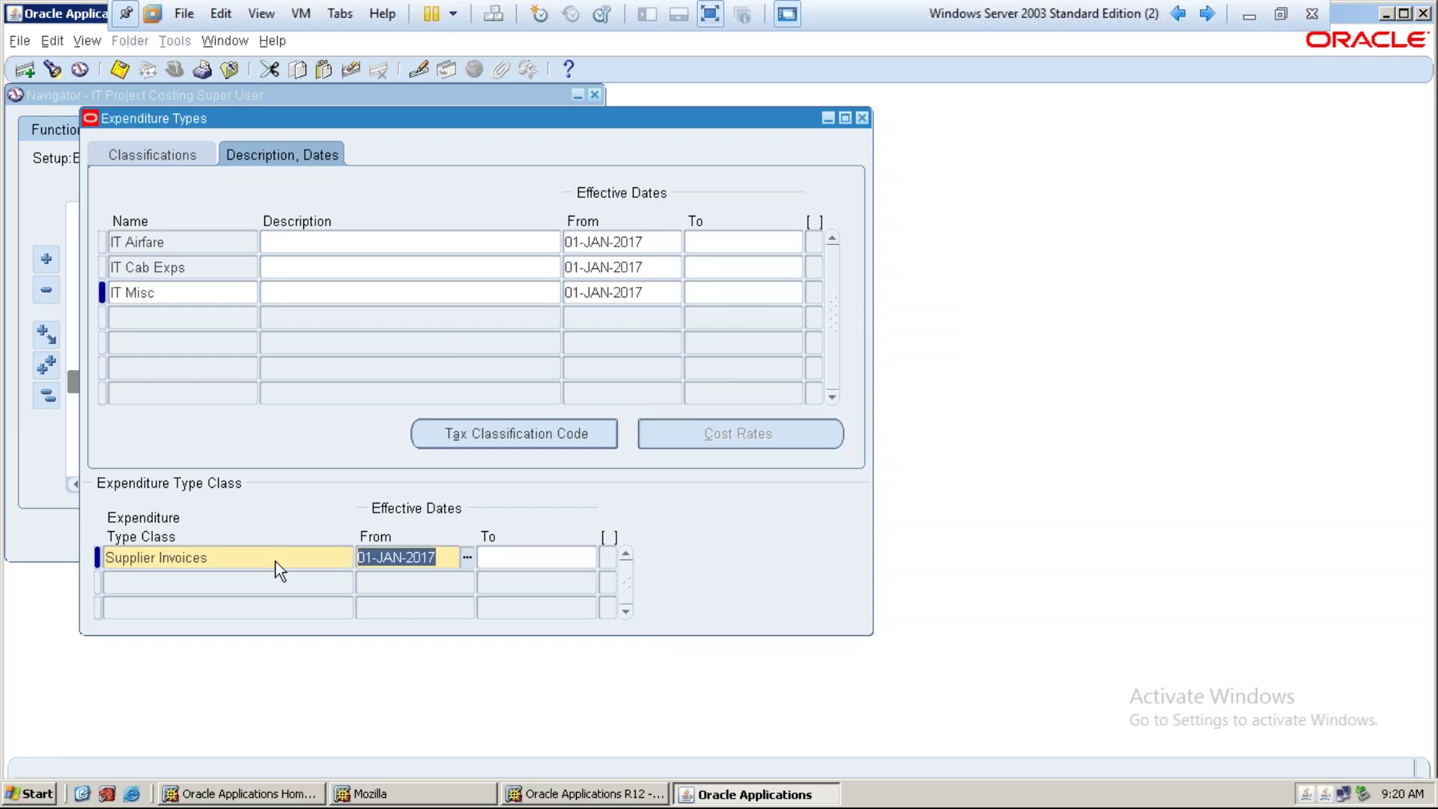
pyautogui.press('Down')
pyautogui.write('exp')
pyautogui.press('Tab')
pyautogui.press('Down')
pyautogui.write('mis')
pyautogui.press('Tab')
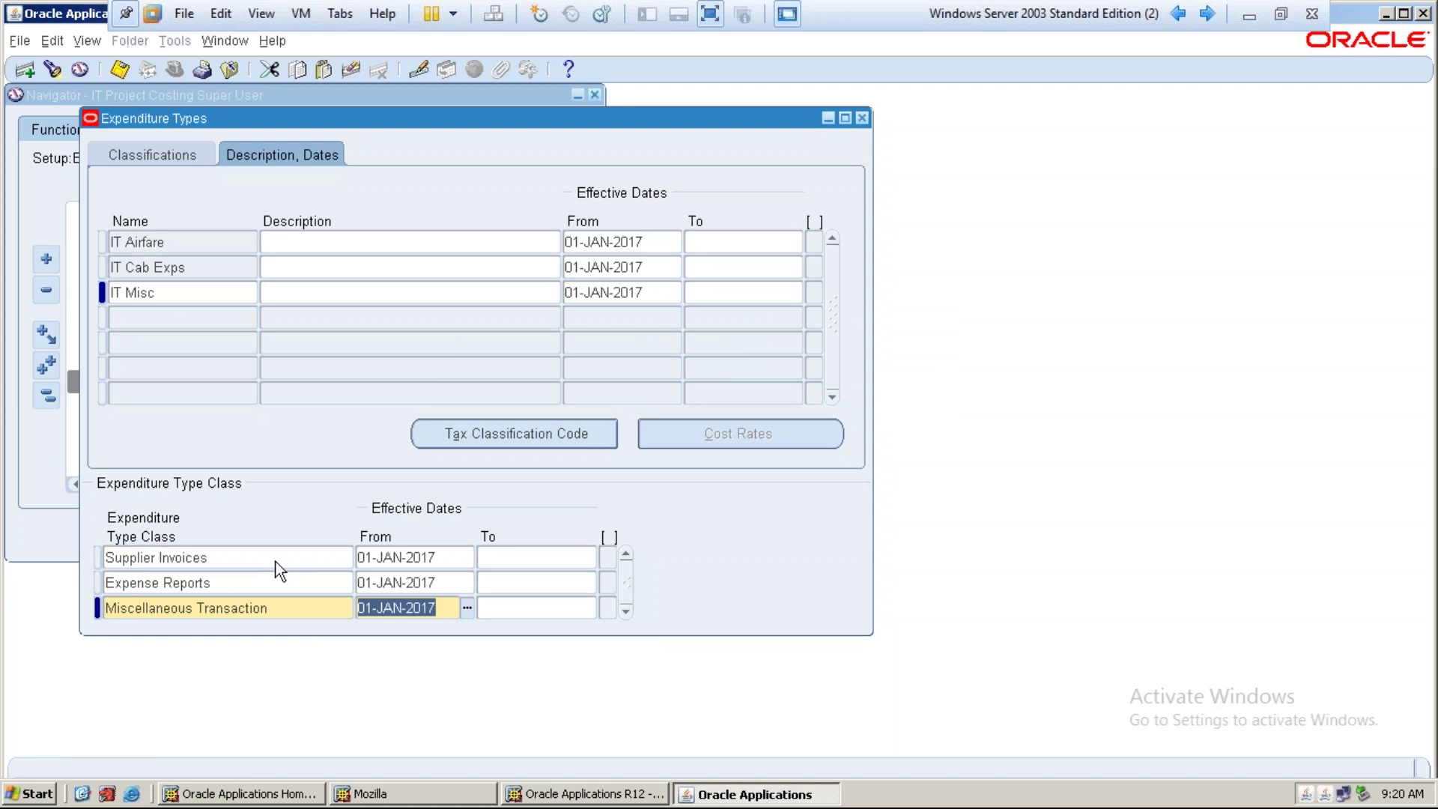
pyautogui.hotkey('ctrl', 's')
pyautogui.click(898, 477)
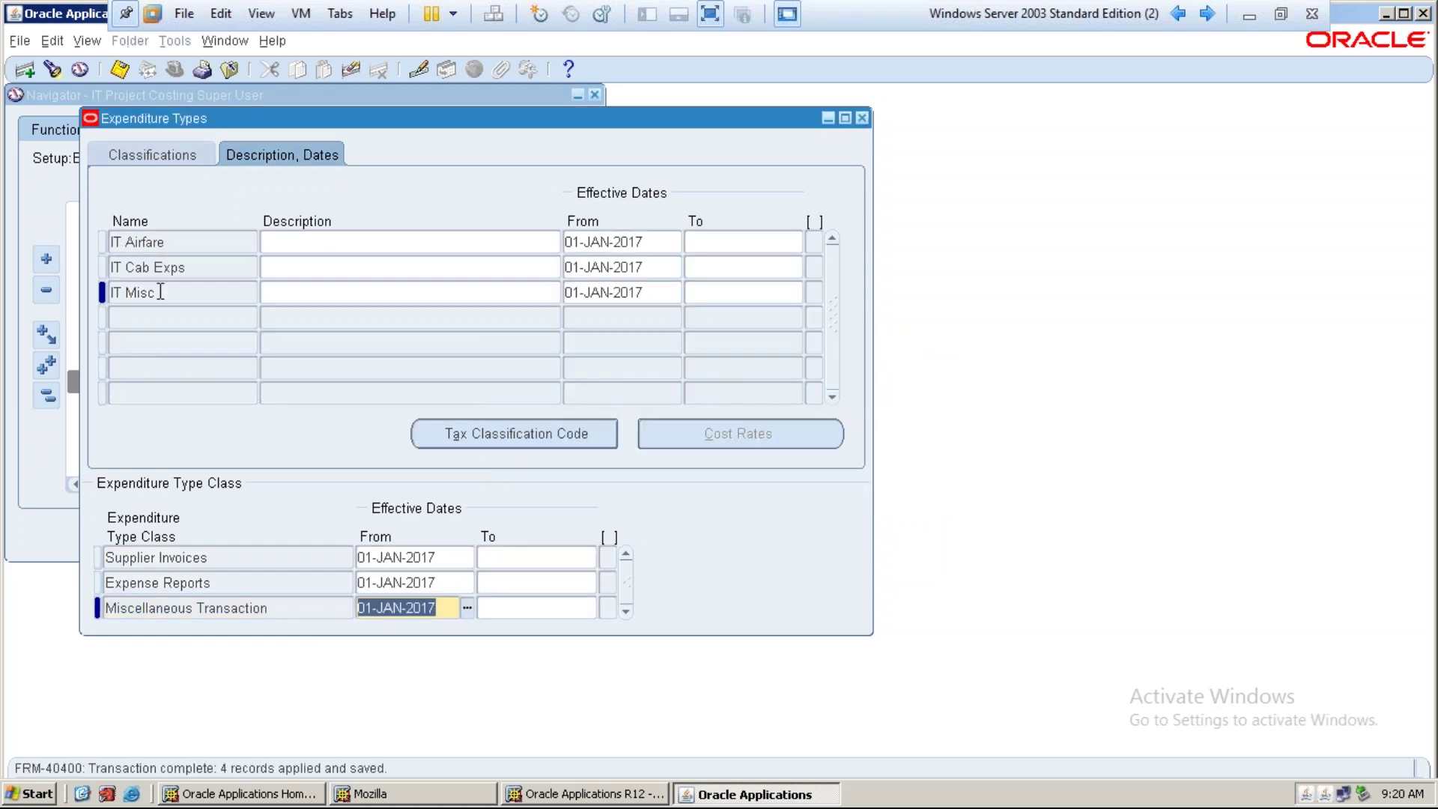
# Create IT Professional with IT Labor Category, IT T & M, HRS, starting 01-JAN-2017
pyautogui.click(158, 317)
pyautogui.write('IT Professional')
pyautogui.press('Tab')
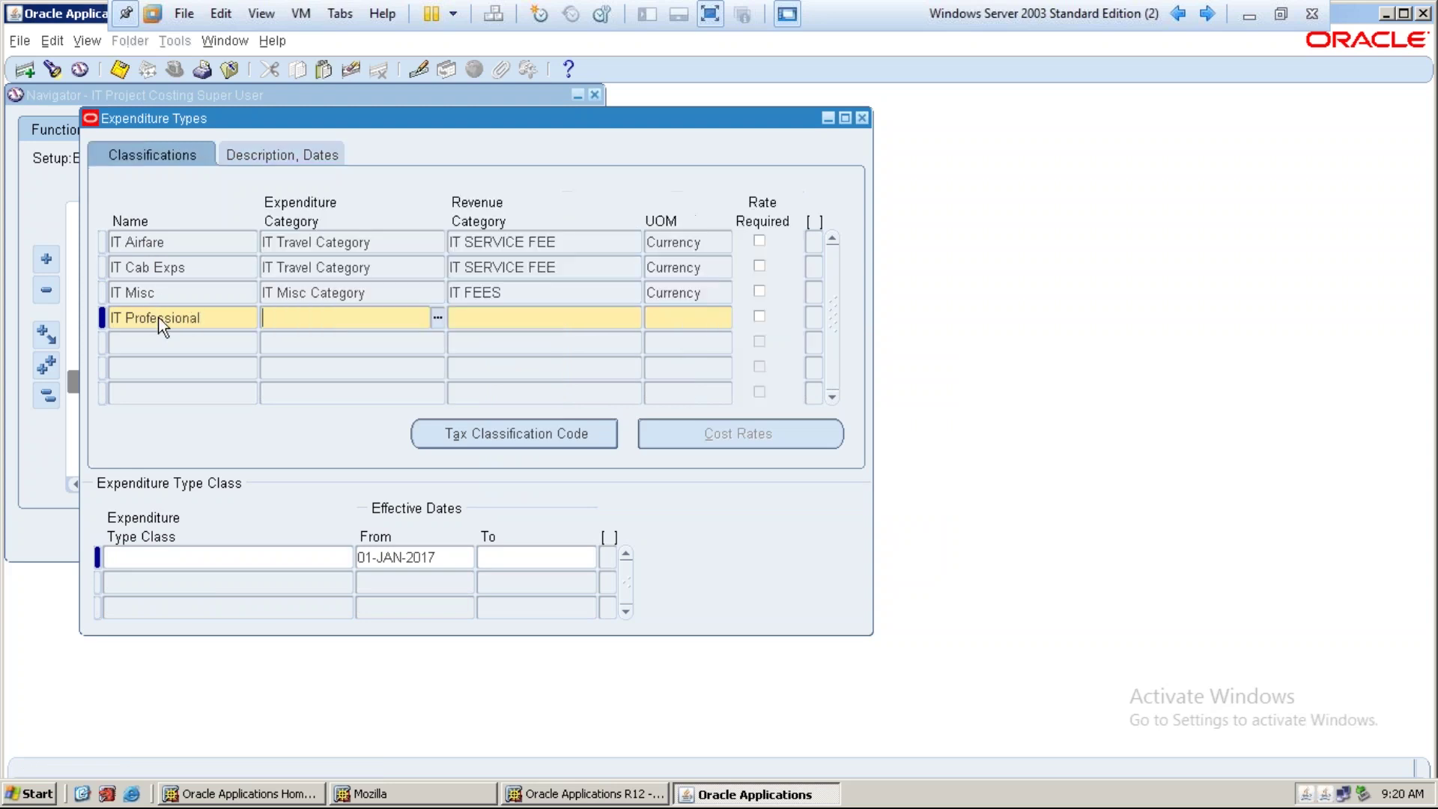
pyautogui.write('IT Lab')
pyautogui.press('Tab')
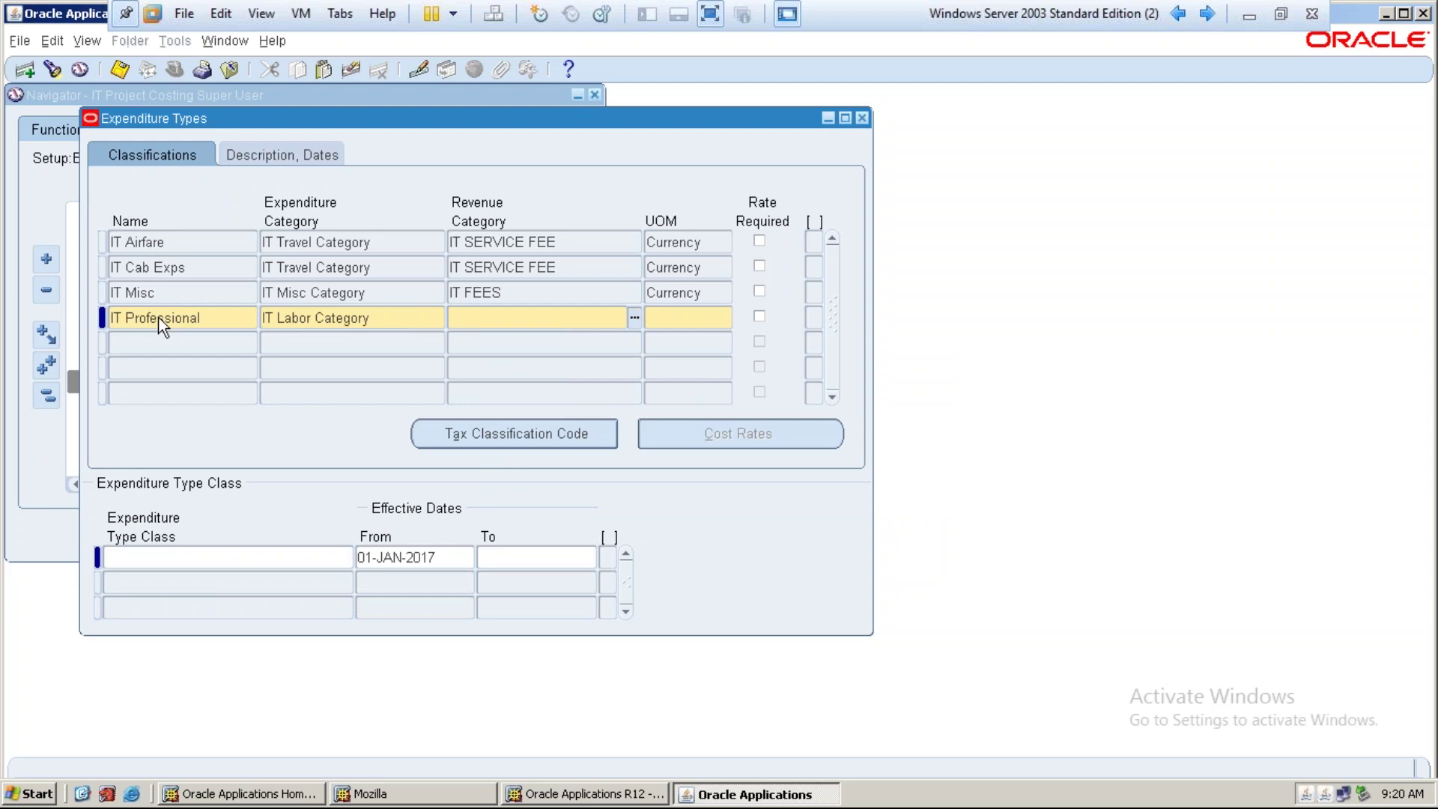
pyautogui.write('it t')
pyautogui.press('Tab')
pyautogui.write('hrs')
pyautogui.press('Tab')
pyautogui.press('Tab')
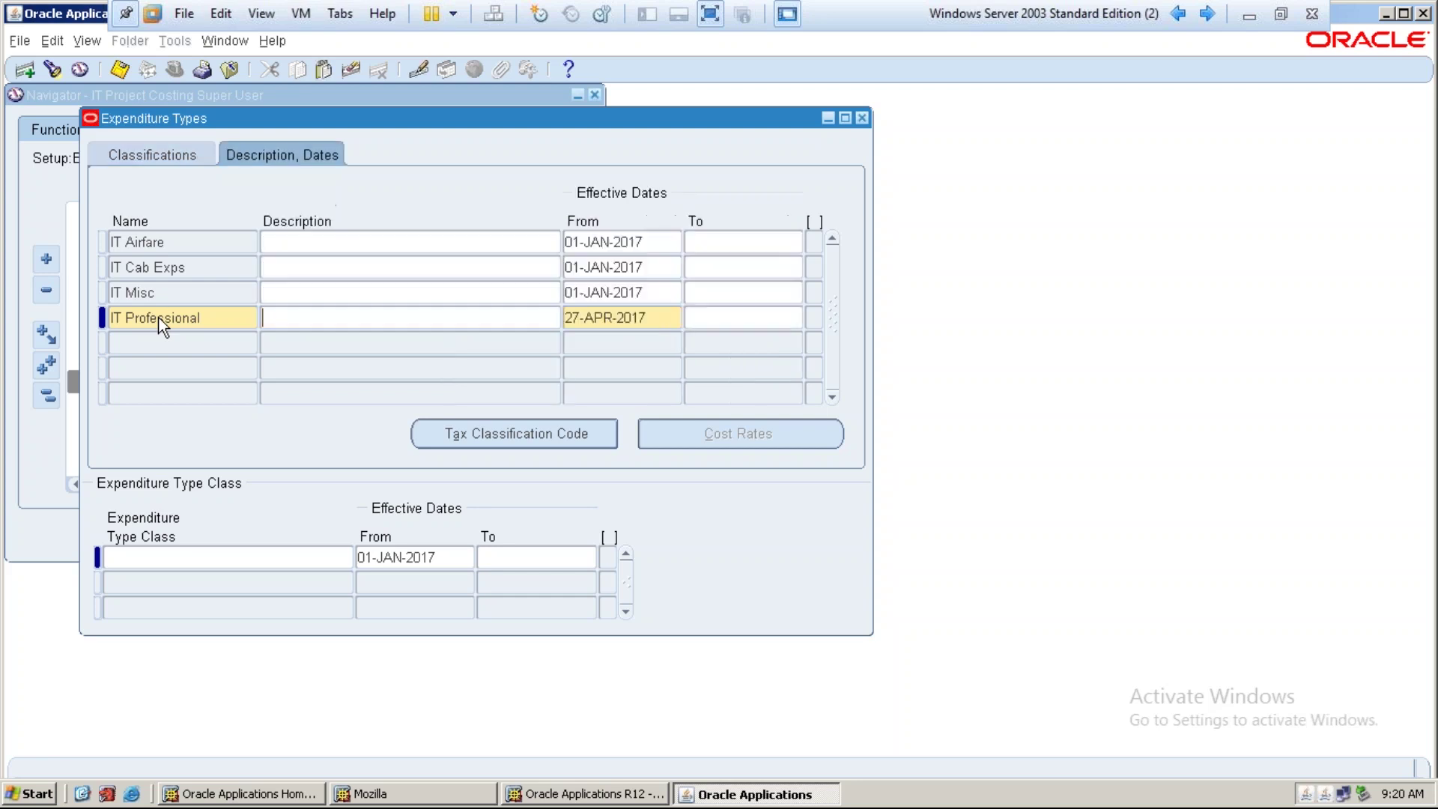
pyautogui.press('Tab')
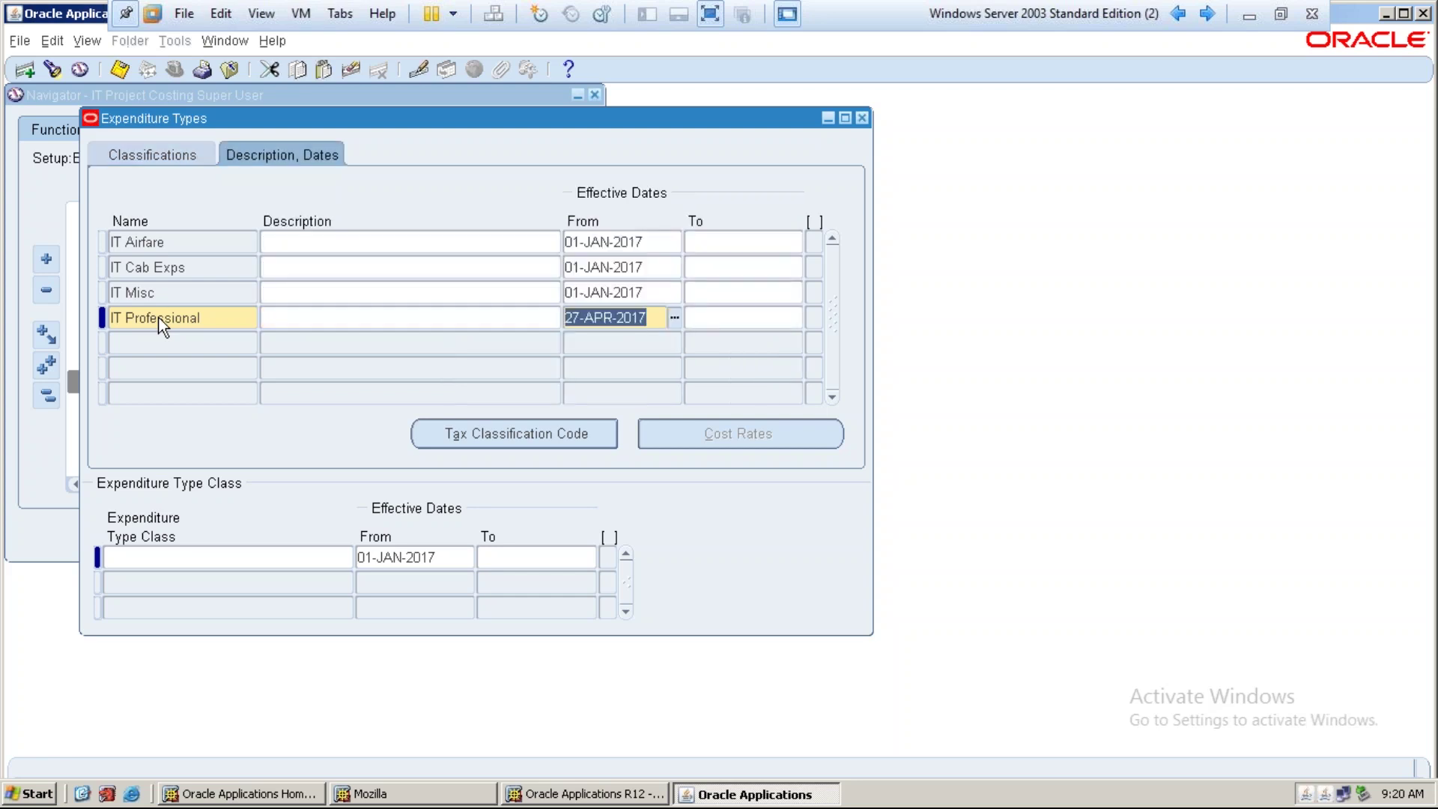
pyautogui.hotkey('shift', 'F5')
# Save IT Professional and assign it the Straight Time class
pyautogui.hotkey('ctrl', 's')
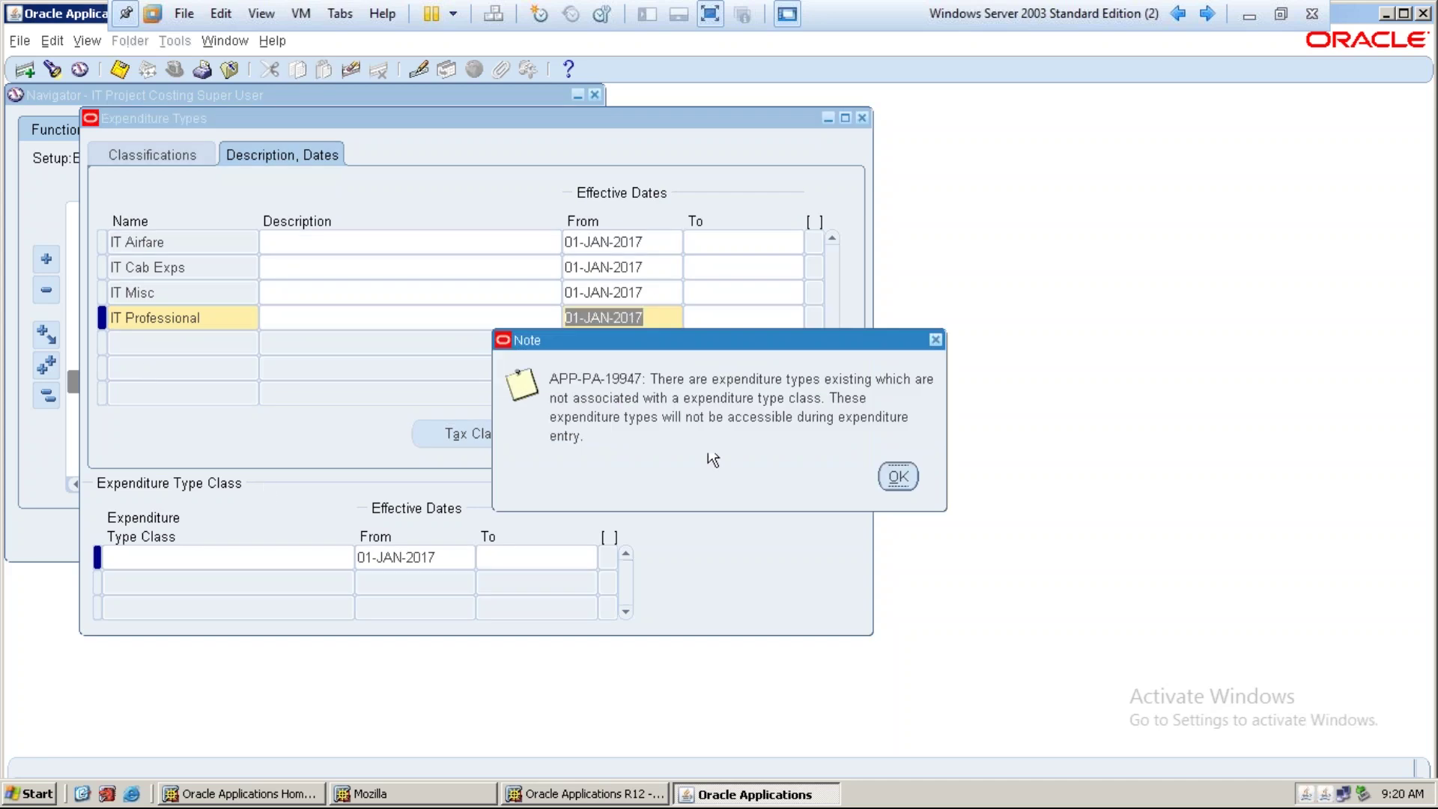
pyautogui.click(899, 480)
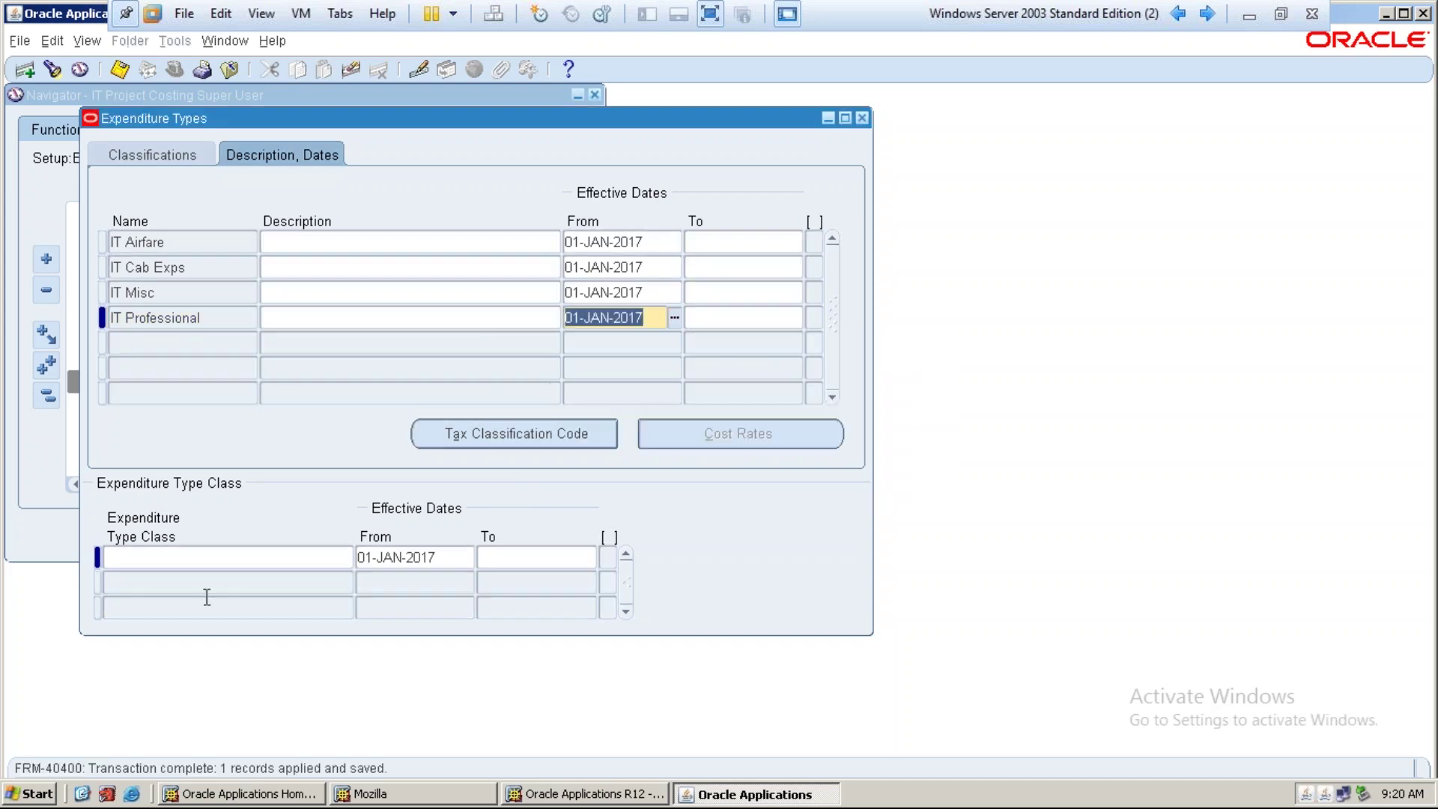
pyautogui.click(165, 565)
pyautogui.write('st')
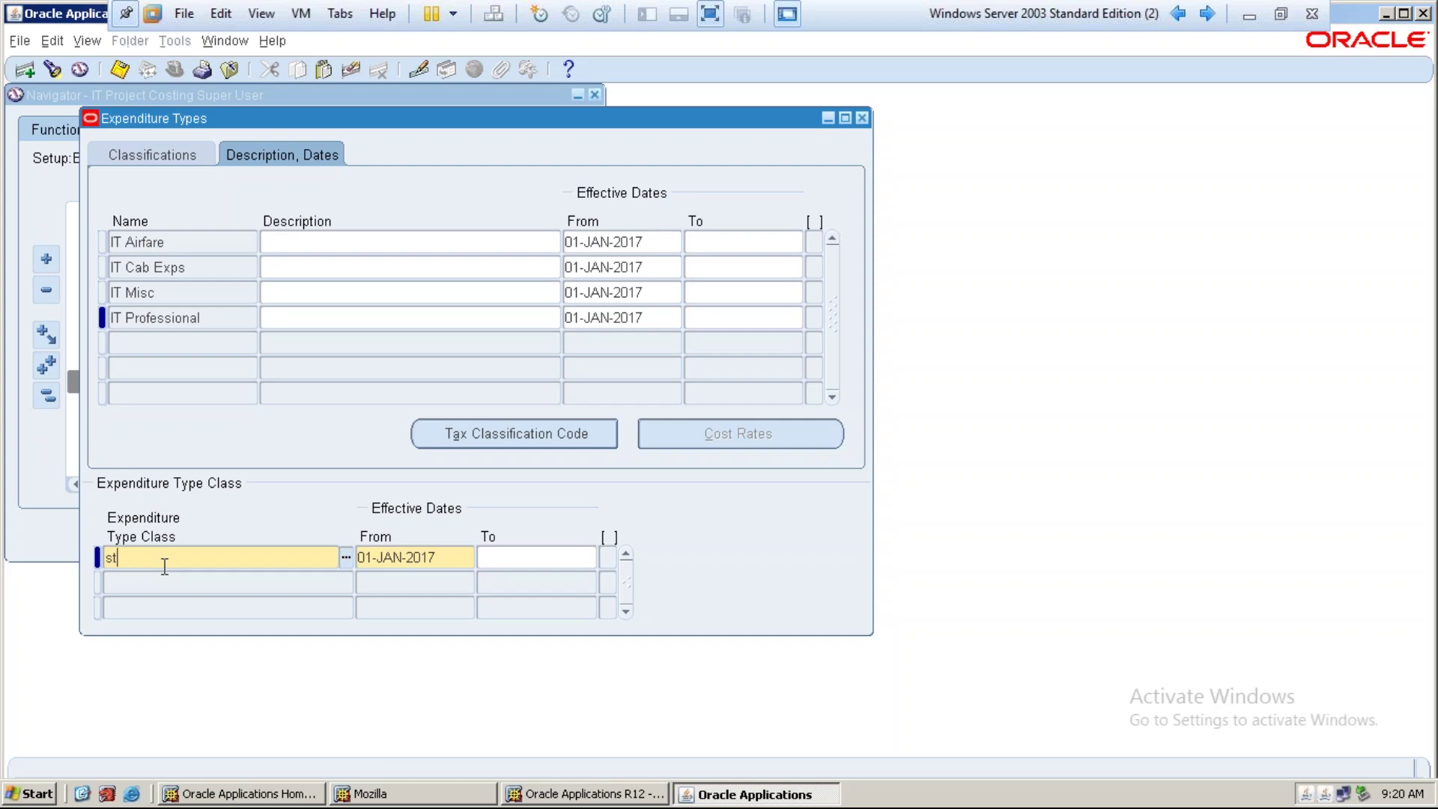
pyautogui.write('right')
pyautogui.press('Tab')
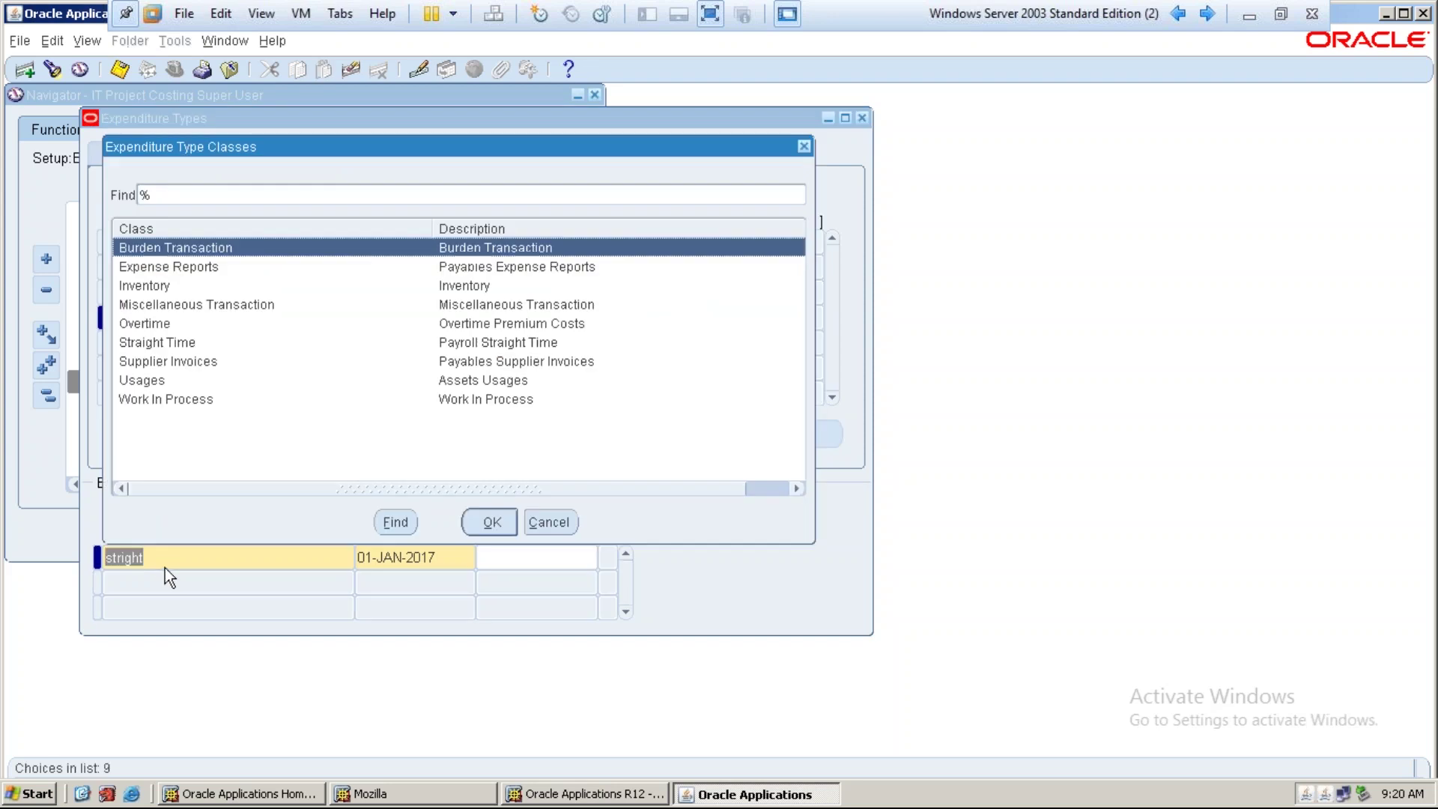
pyautogui.press('Down')
pyautogui.press('Down')
pyautogui.press('Down')
pyautogui.press('Down')
pyautogui.press('Down')
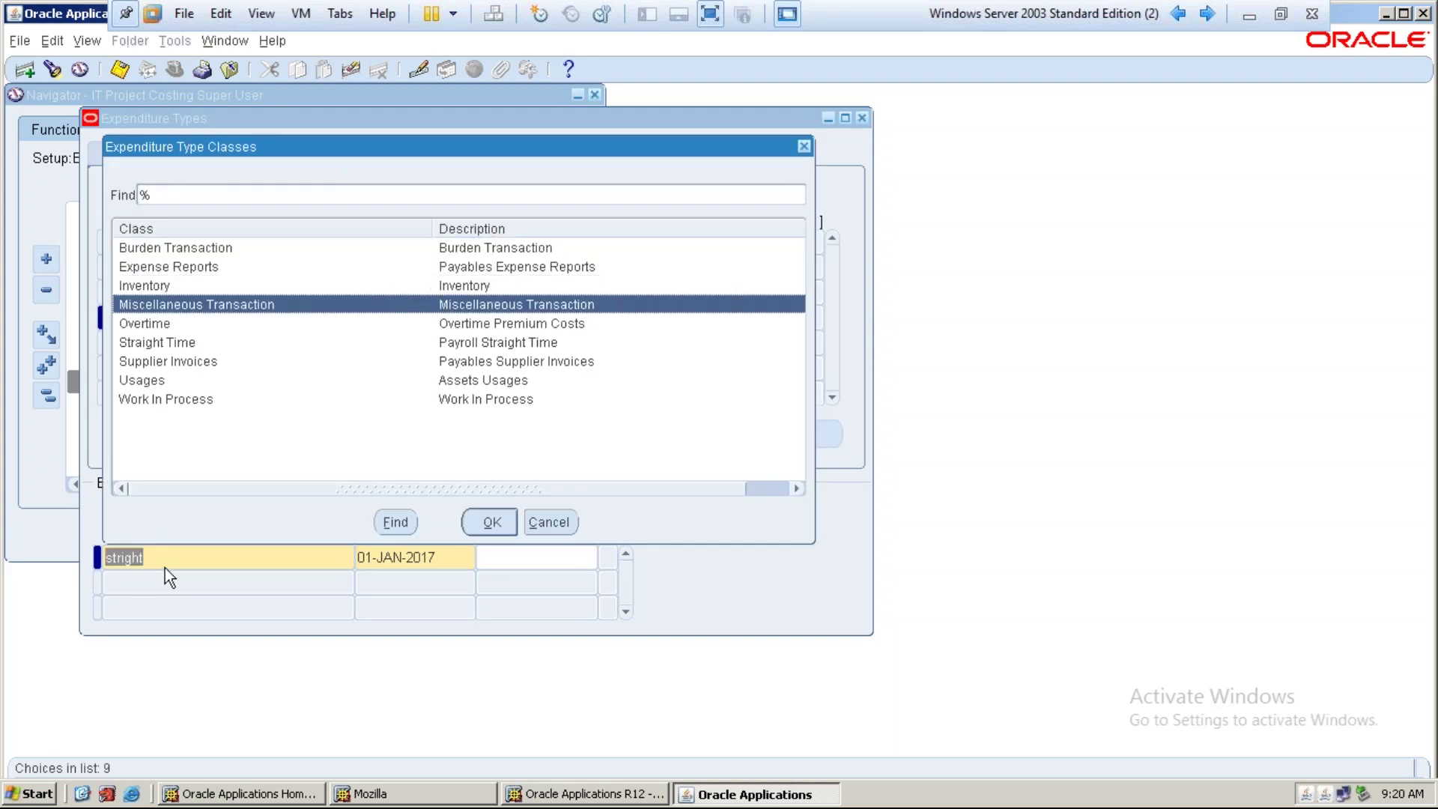
pyautogui.press('Return')
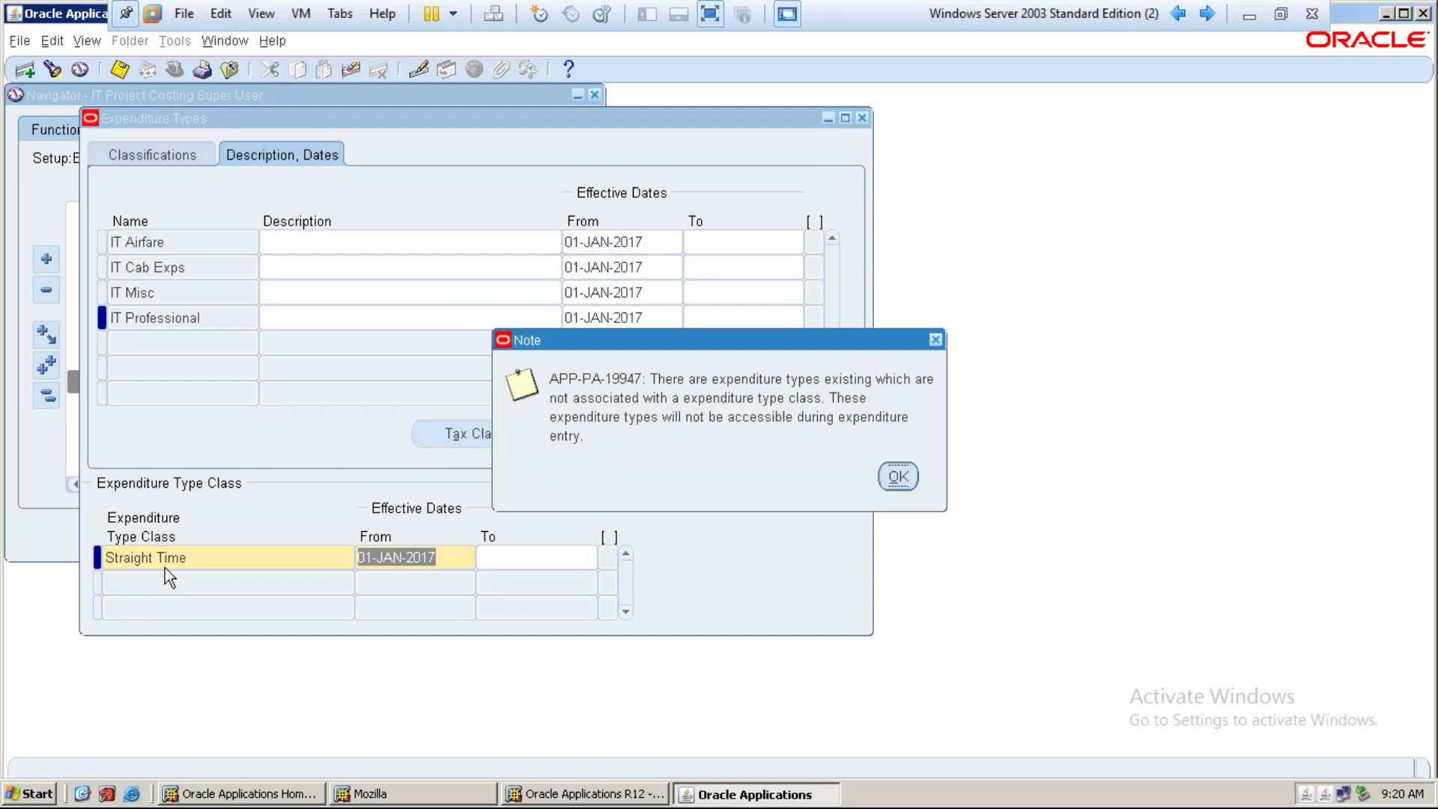
pyautogui.press('Return')
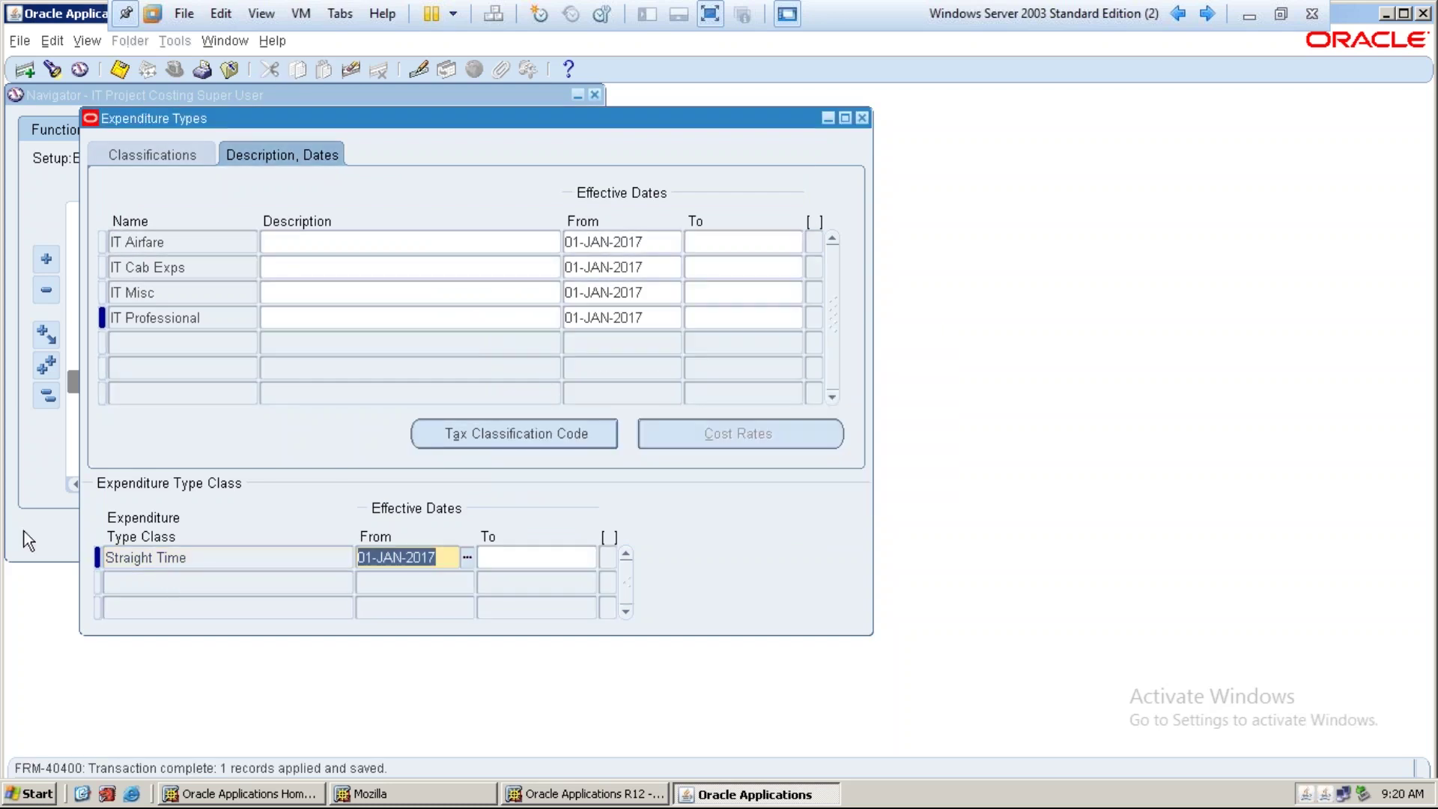
# Create IT Cotract with IT Labor Category, copying revenue category and unit from the row above
pyautogui.click(150, 345)
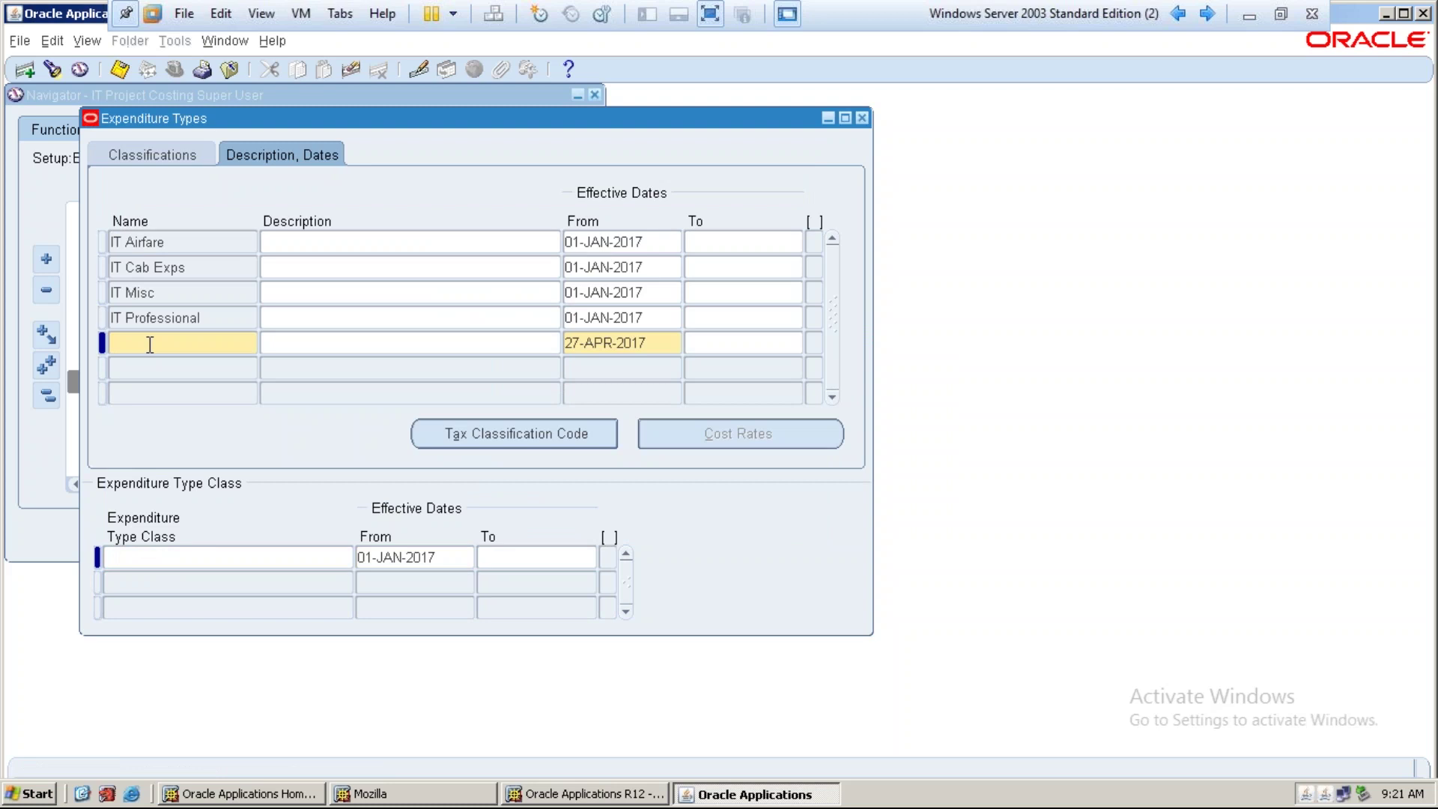
pyautogui.write('IT Cor')
pyautogui.press('BackSpace')
pyautogui.write('ntract')
pyautogui.press('Tab')
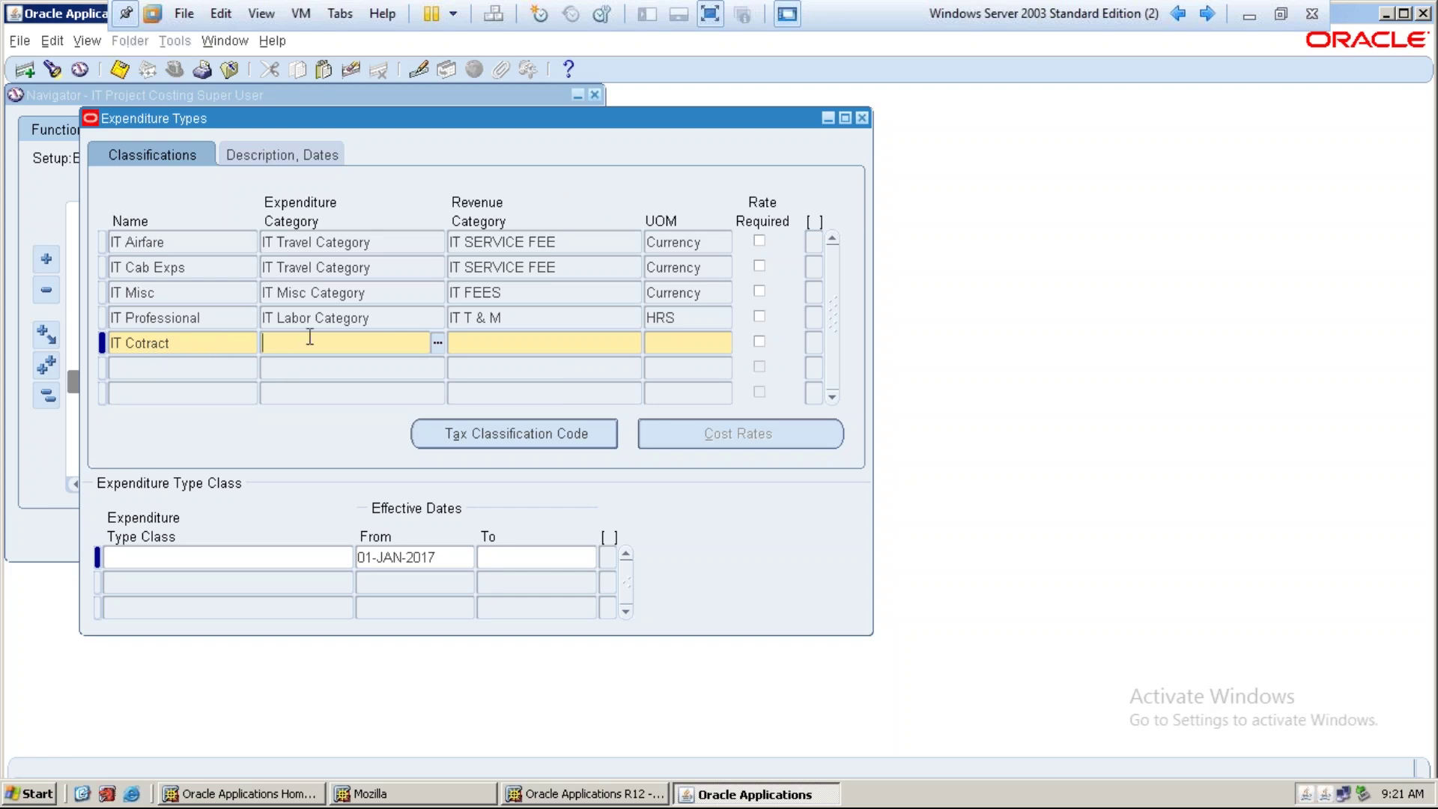
pyautogui.write('it l')
pyautogui.press('Tab')
pyautogui.hotkey('shift', 'F5')
pyautogui.press('Tab')
pyautogui.hotkey('shift', 'F5')
pyautogui.press('Tab')
pyautogui.press('Tab')
pyautogui.press('Tab')
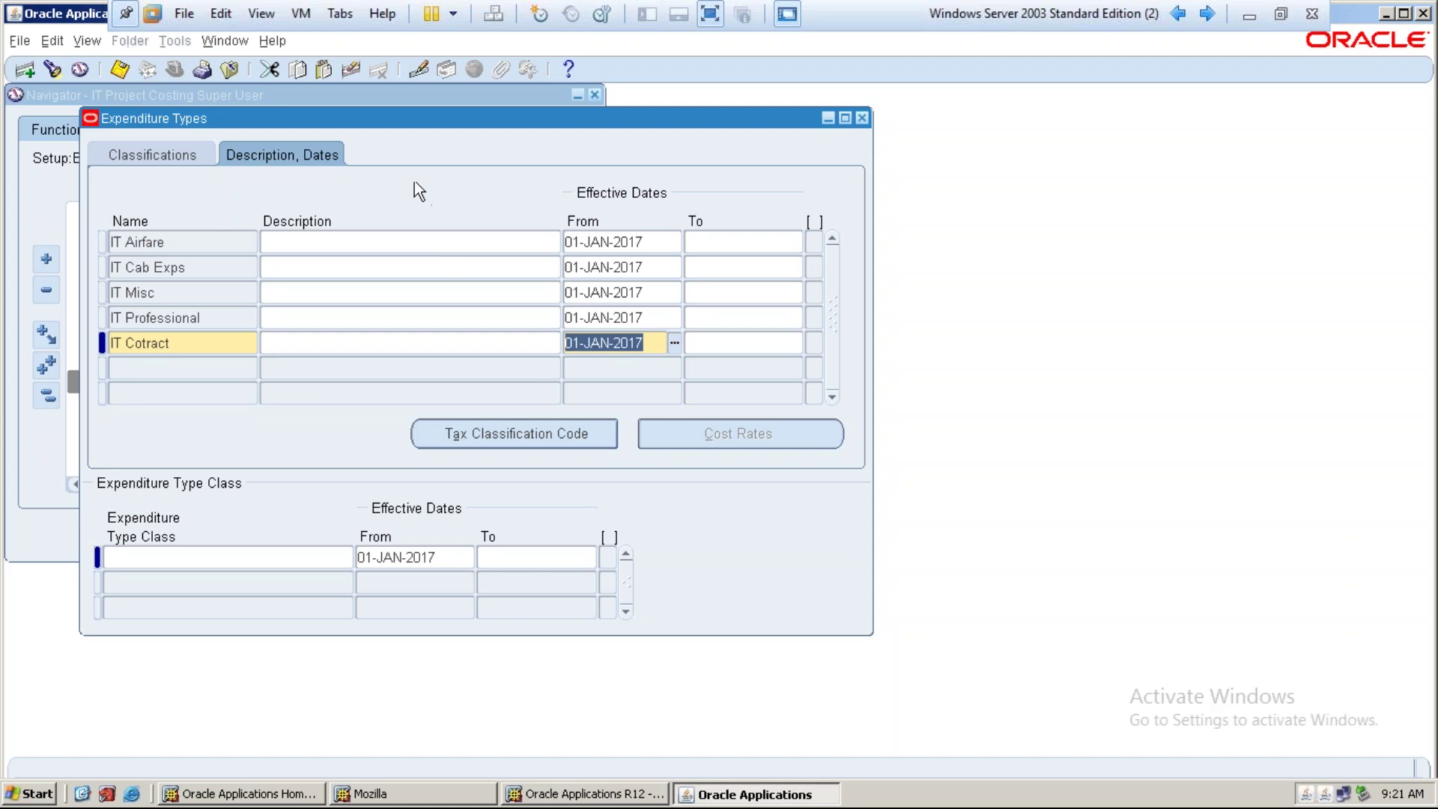
# Assign IT Cotract the Straight Time class, save, and start a new blank row
pyautogui.click(253, 554)
pyautogui.write('stri')
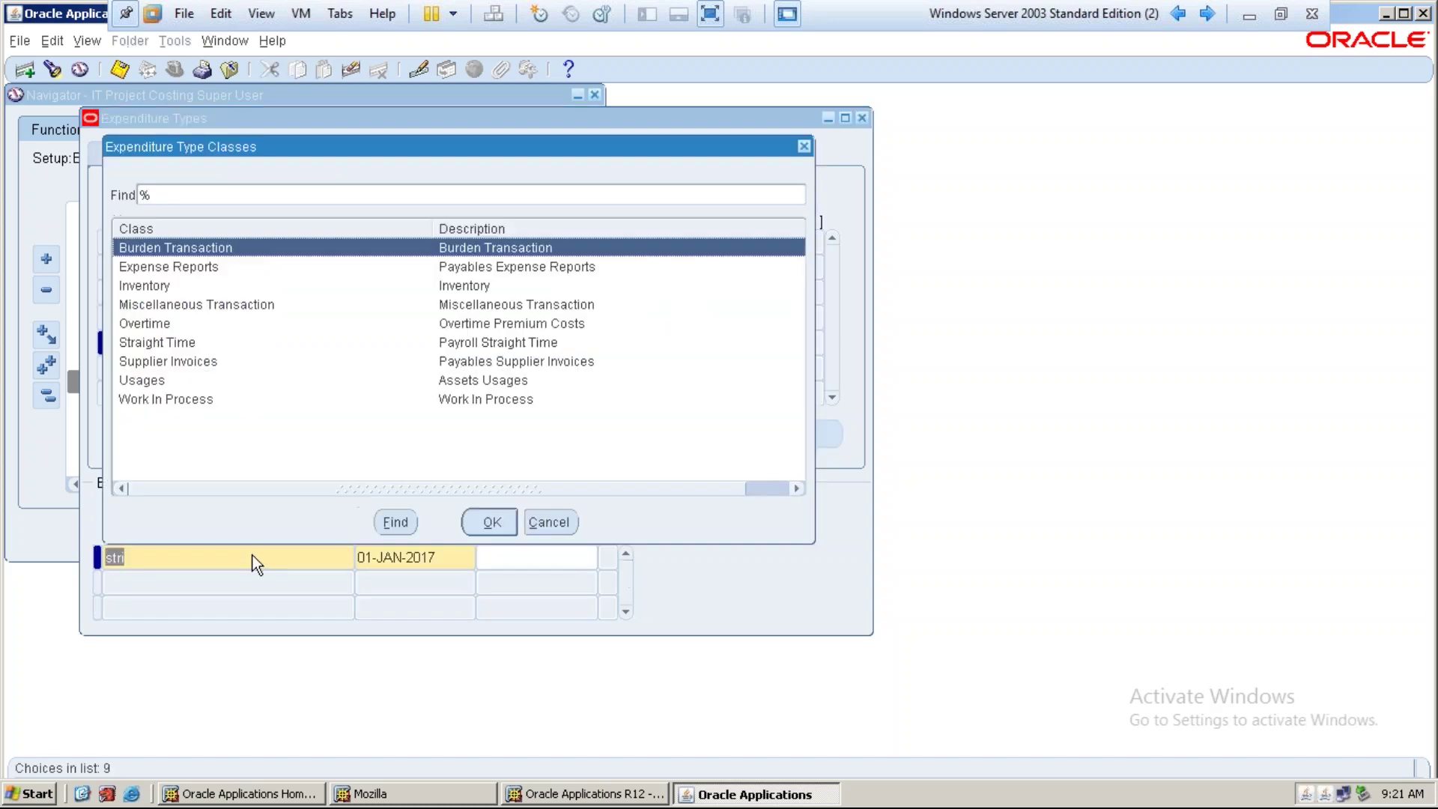
pyautogui.press('Down')
pyautogui.press('Down')
pyautogui.press('Down')
pyautogui.press('Down')
pyautogui.press('Down')
pyautogui.press('Return')
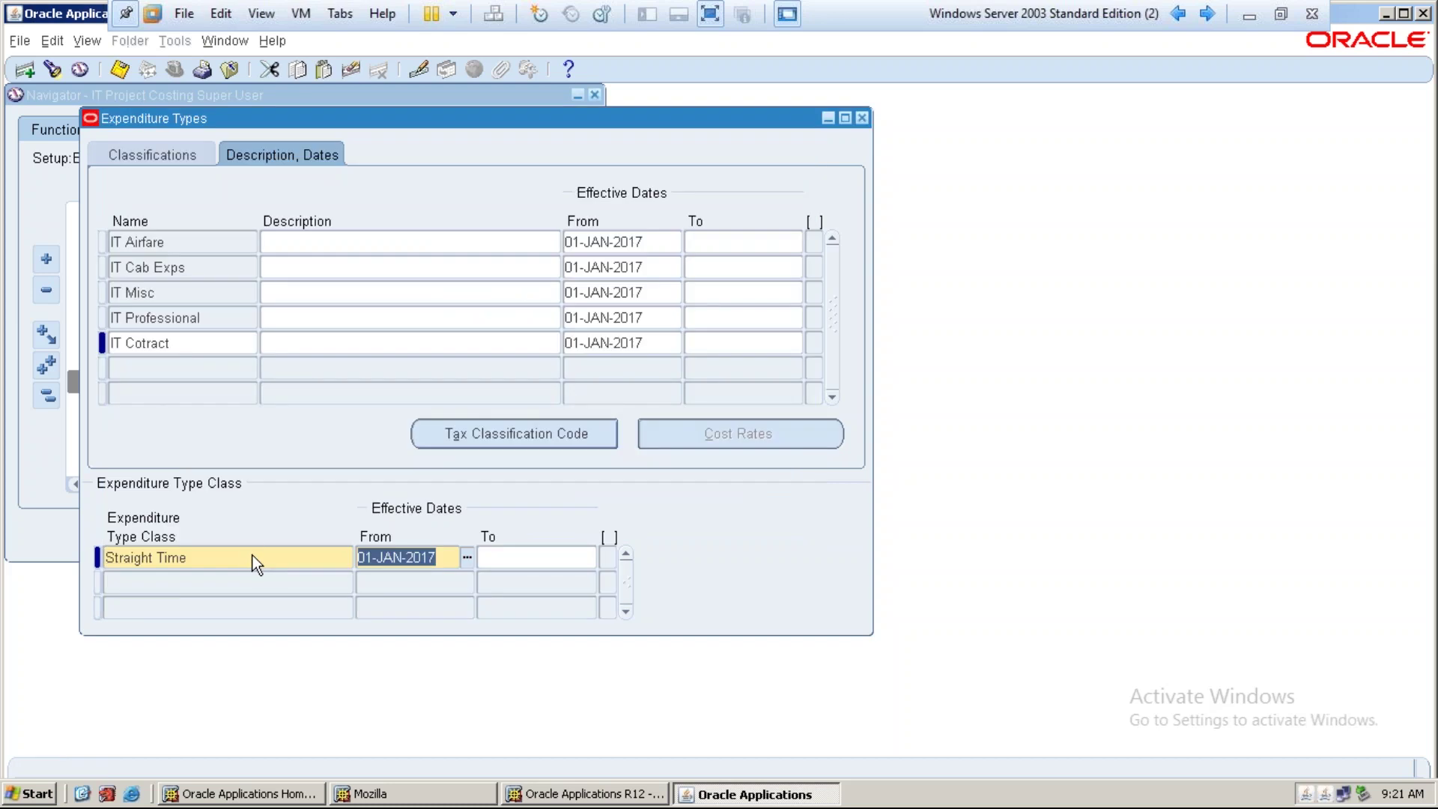
pyautogui.hotkey('ctrl', 's')
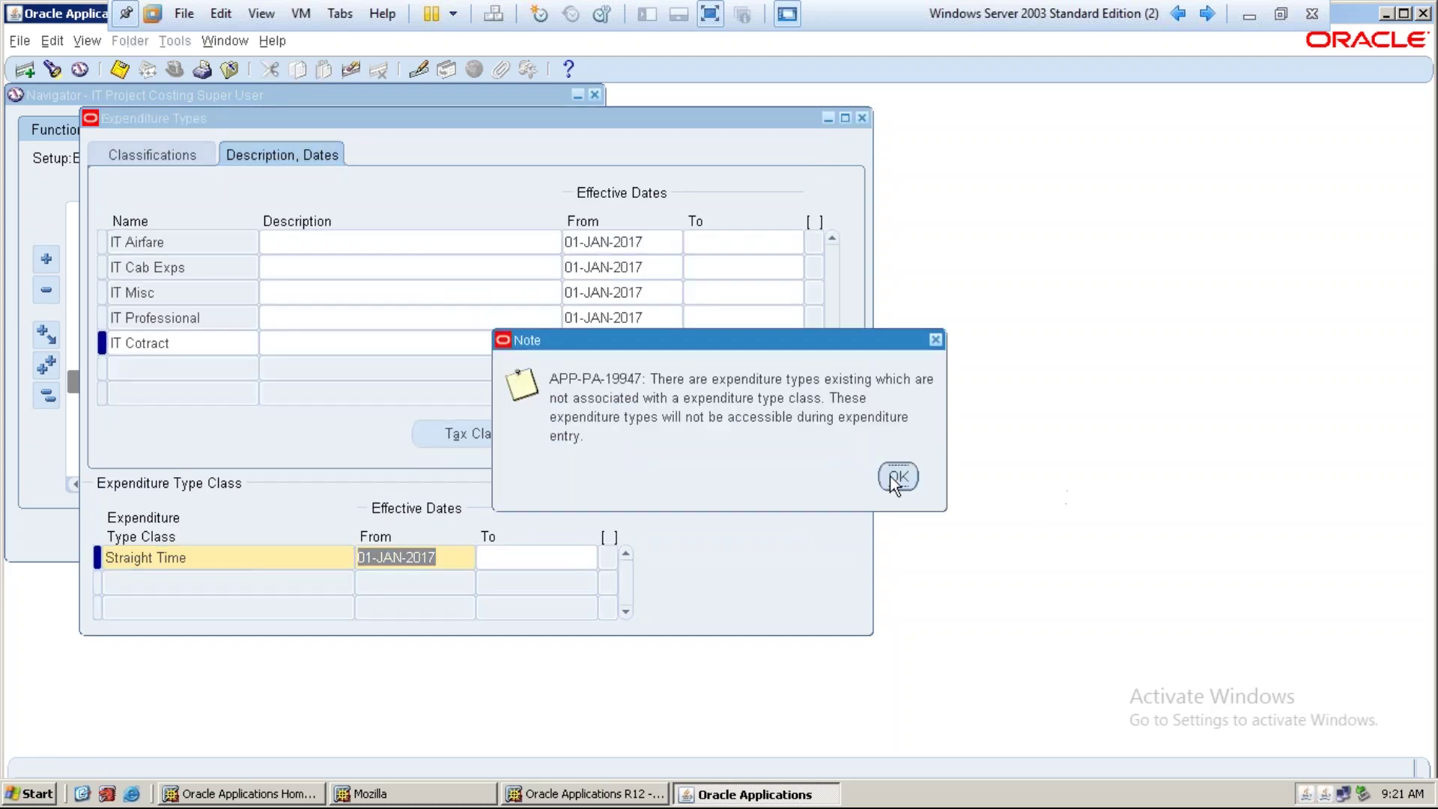
pyautogui.click(898, 477)
pyautogui.click(137, 369)
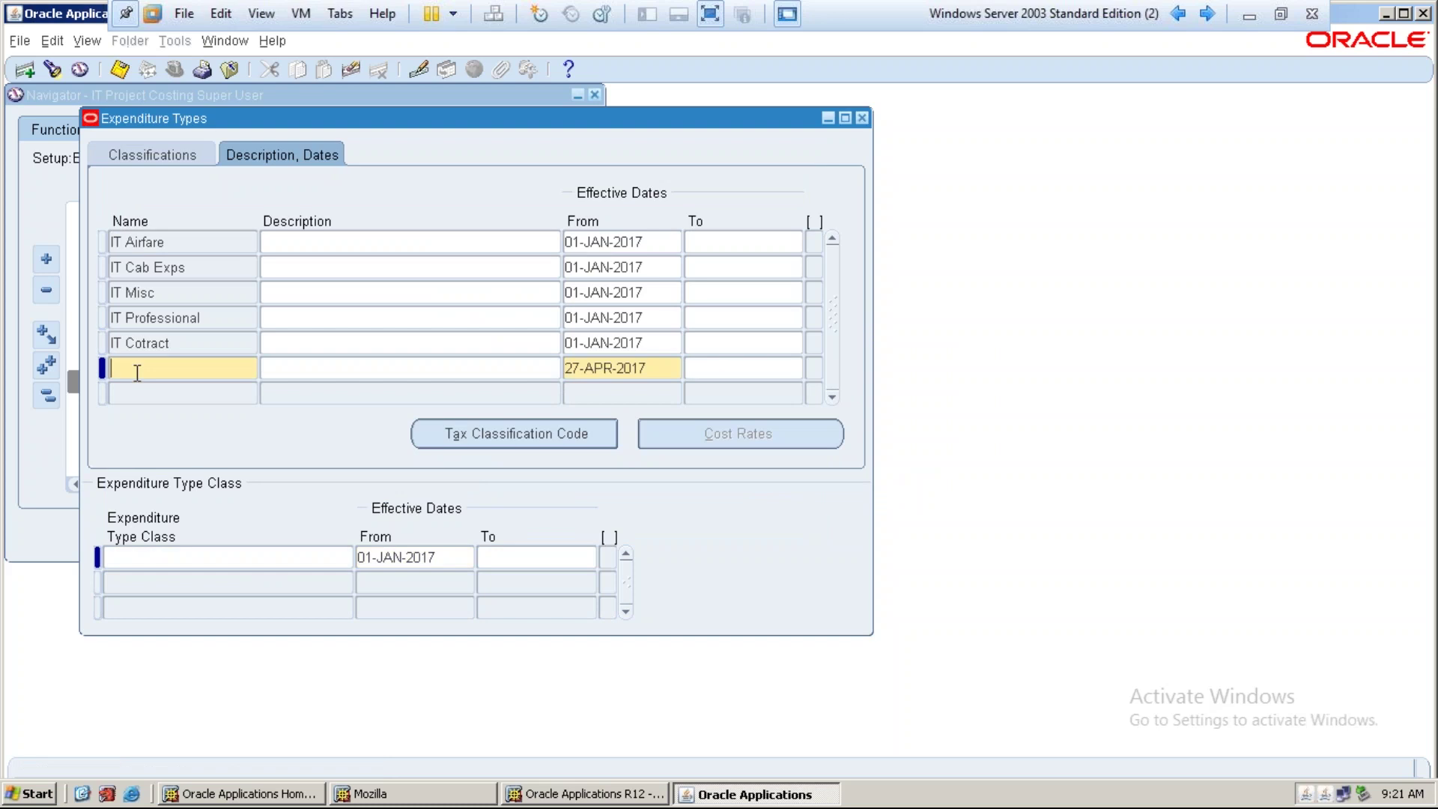
# Create IT Overtime with IT Labor Category, copied revenue category, unit and 01-JAN-2017 start date
pyautogui.write('IT Overtim')
pyautogui.press('Tab')
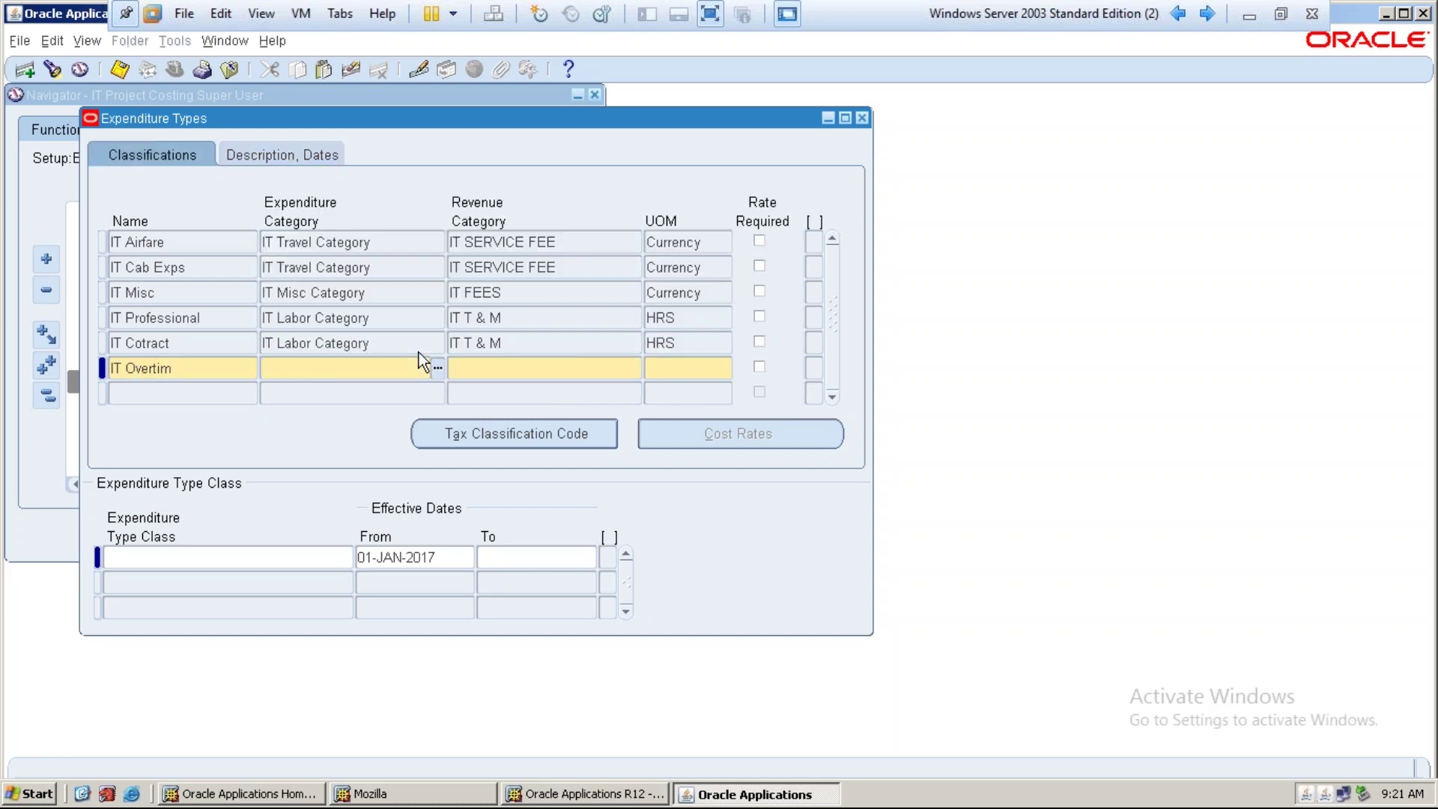
pyautogui.click(204, 366)
pyautogui.write('e')
pyautogui.press('Tab')
pyautogui.write('it')
pyautogui.press('Tab')
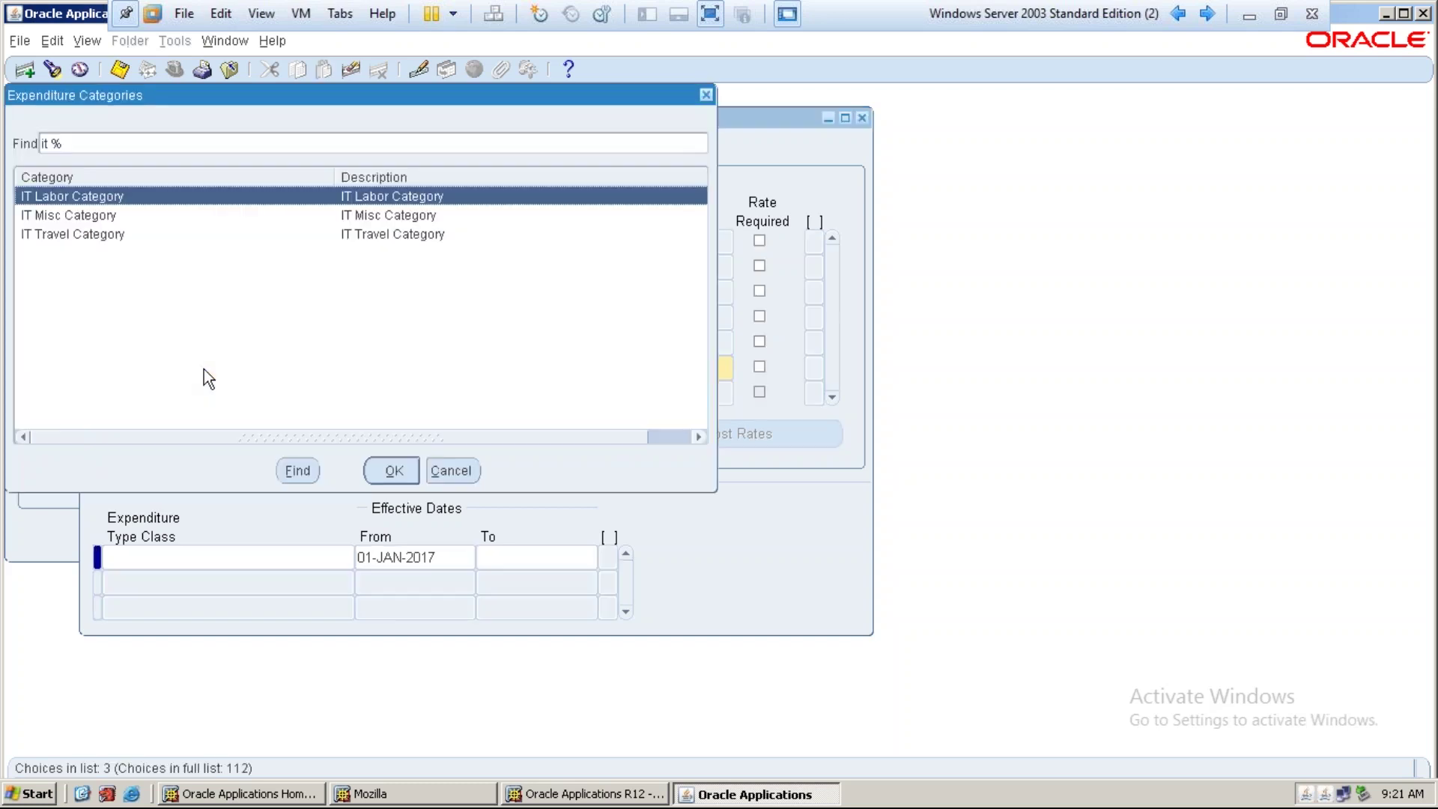
pyautogui.press('Return')
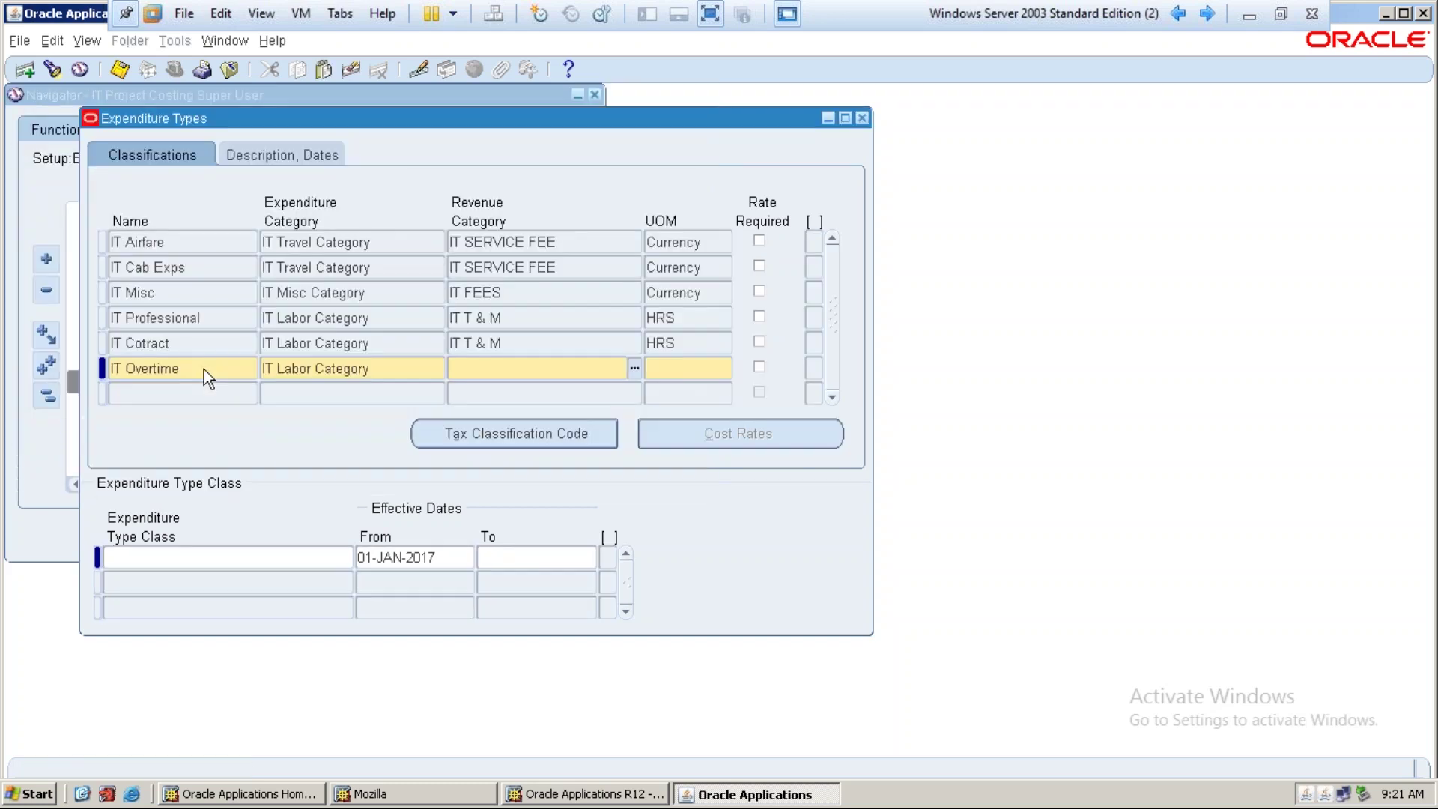
pyautogui.hotkey('shift', 'F5')
pyautogui.press('Tab')
pyautogui.hotkey('shift', 'F5')
pyautogui.press('Tab')
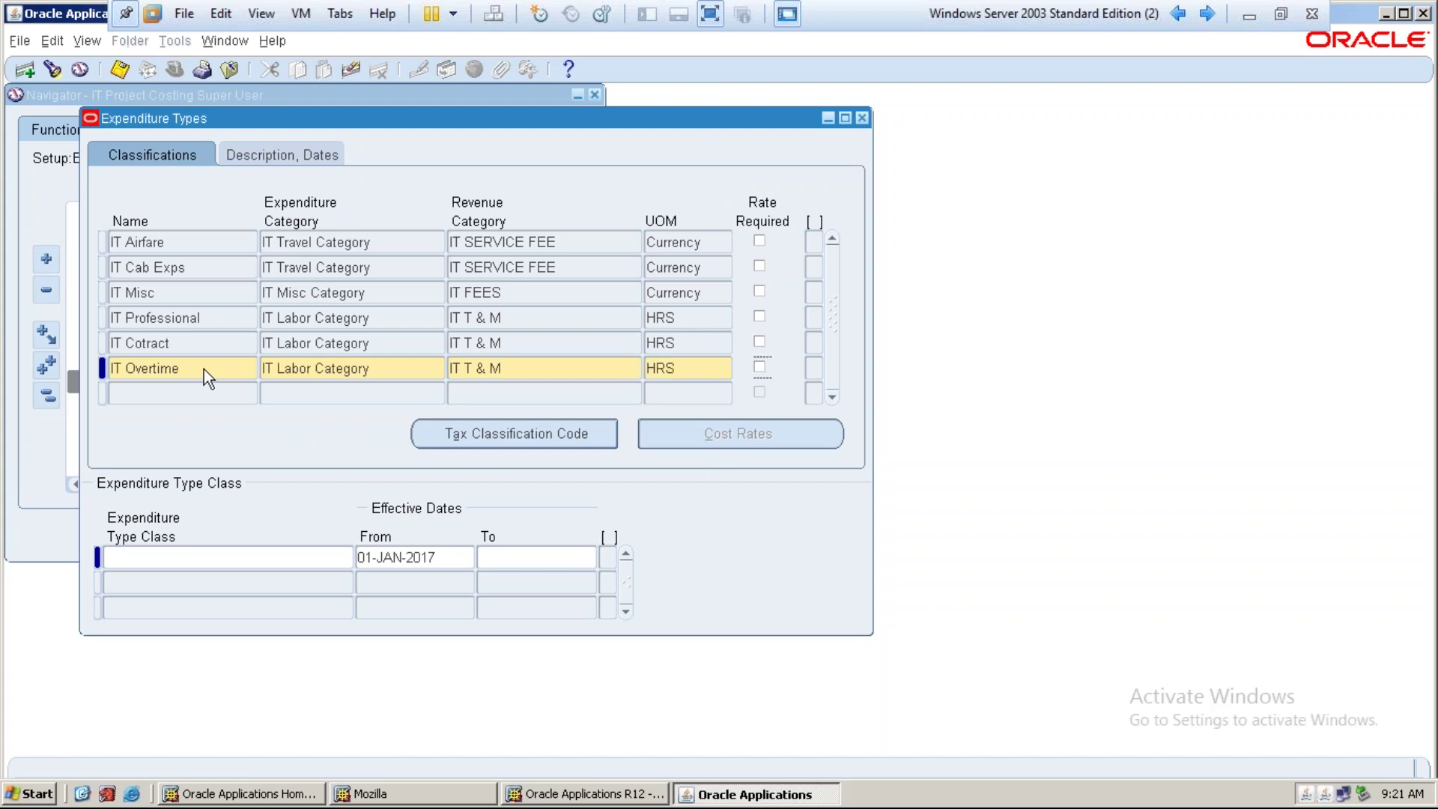
pyautogui.press('Tab')
pyautogui.hotkey('shift', 'F5')
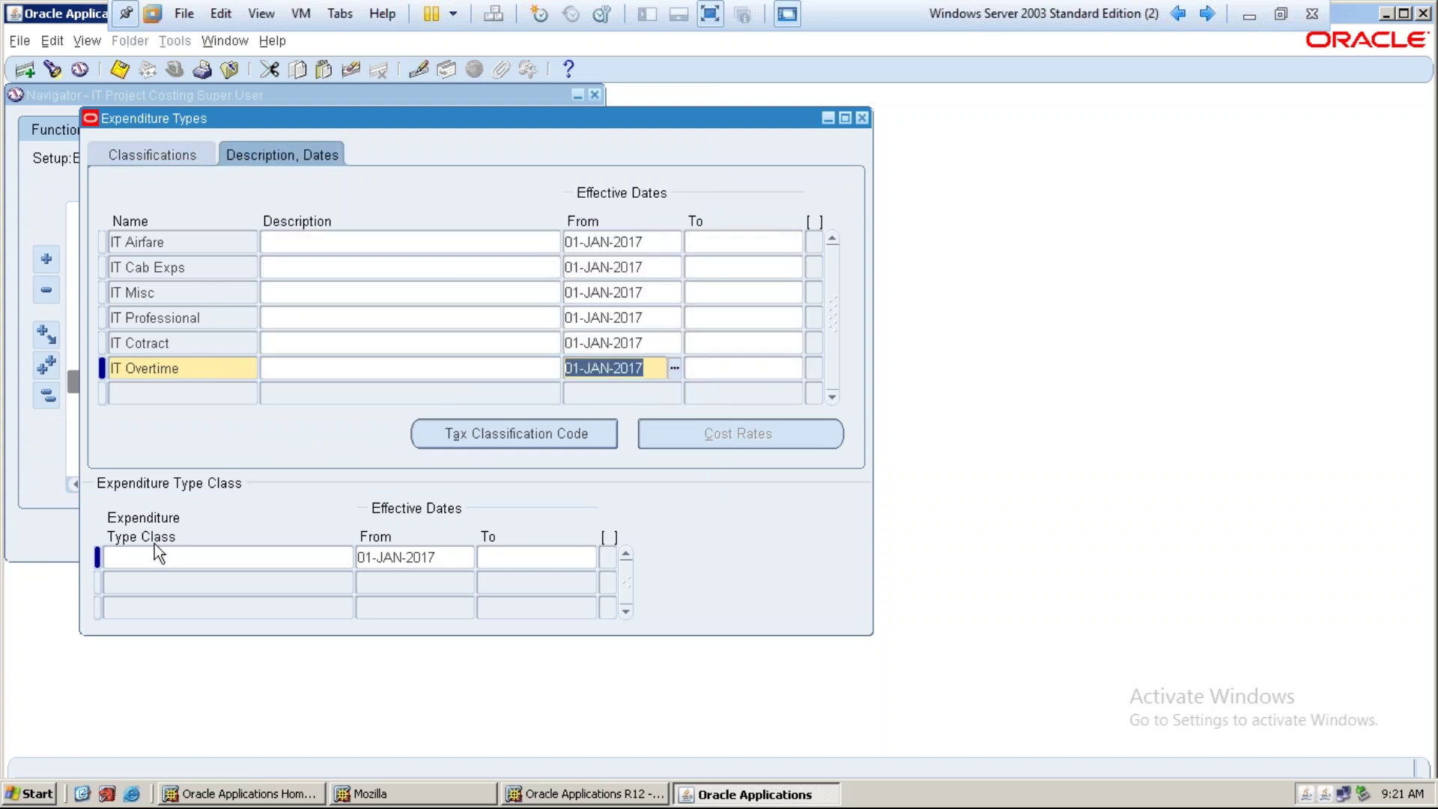
# Give IT Overtime the Overtime class and save it
pyautogui.click(155, 554)
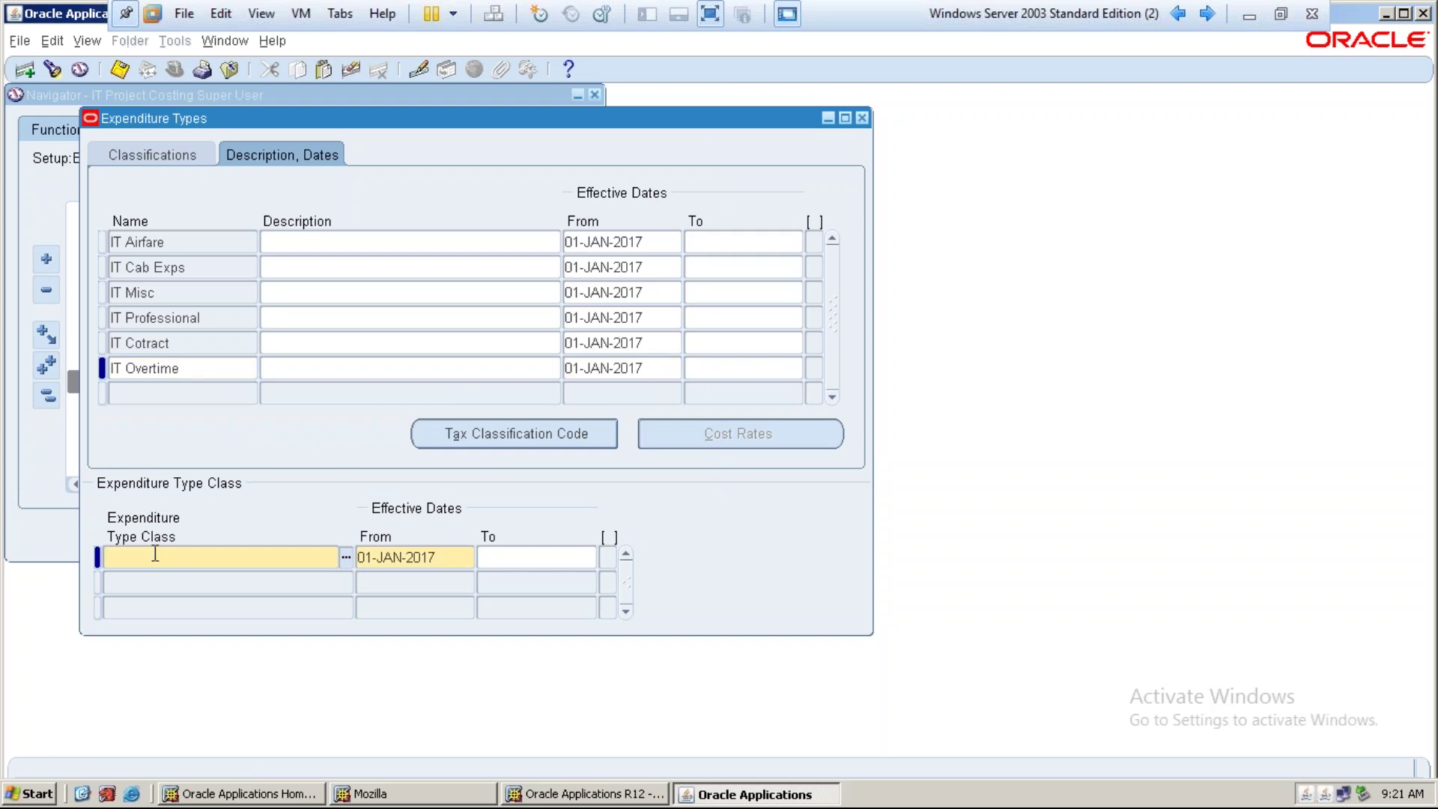
pyautogui.write('over')
pyautogui.press('Tab')
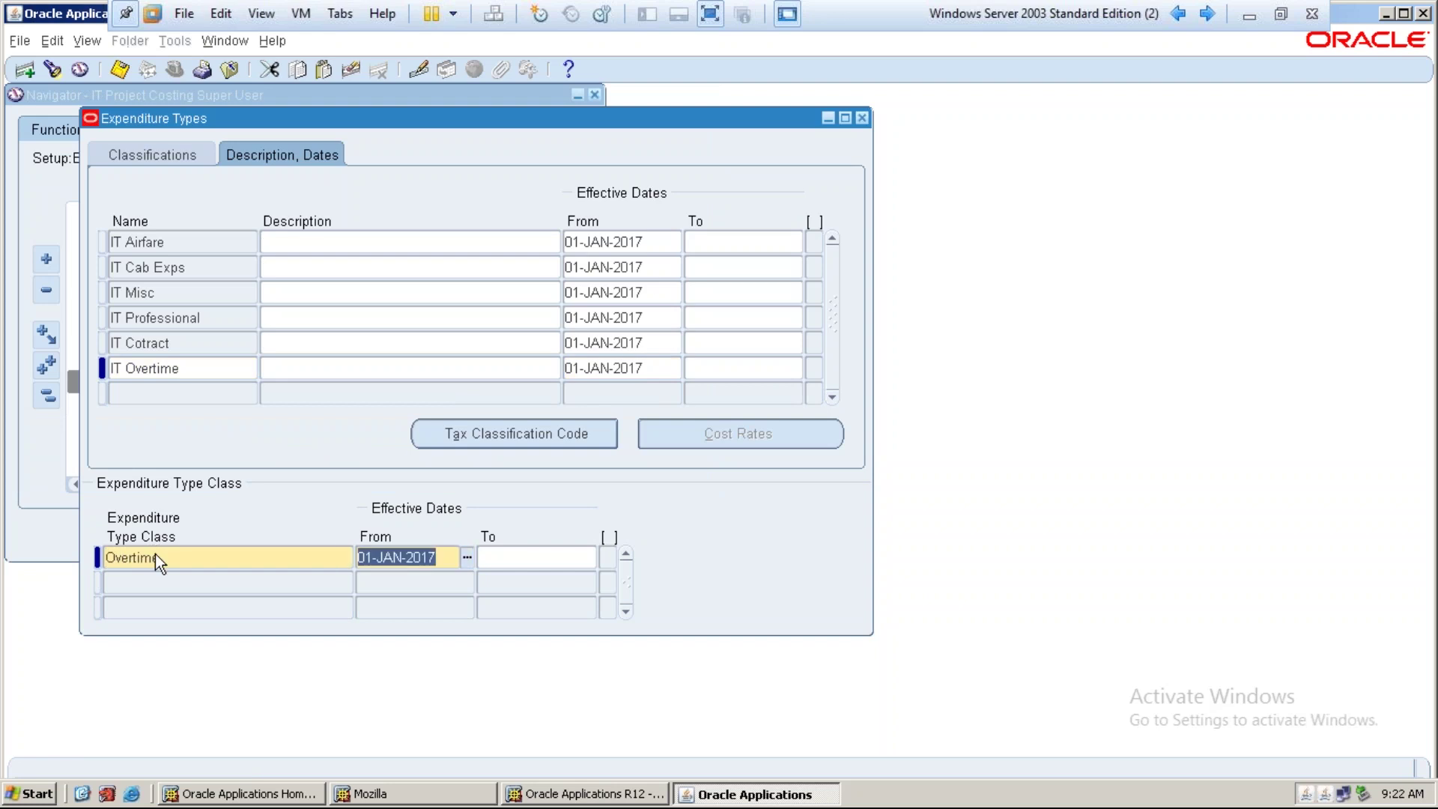
pyautogui.hotkey('ctrl', 's')
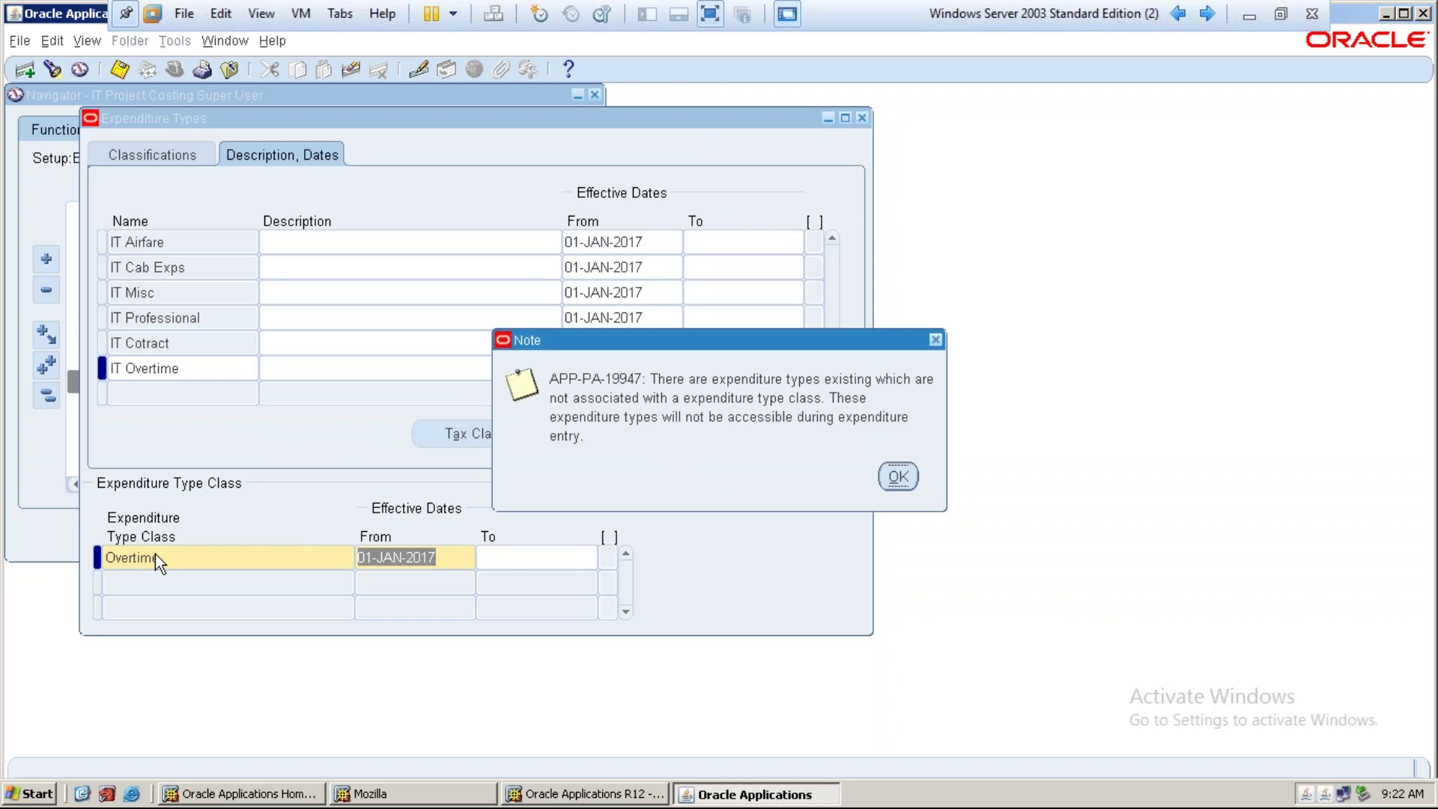
pyautogui.click(898, 478)
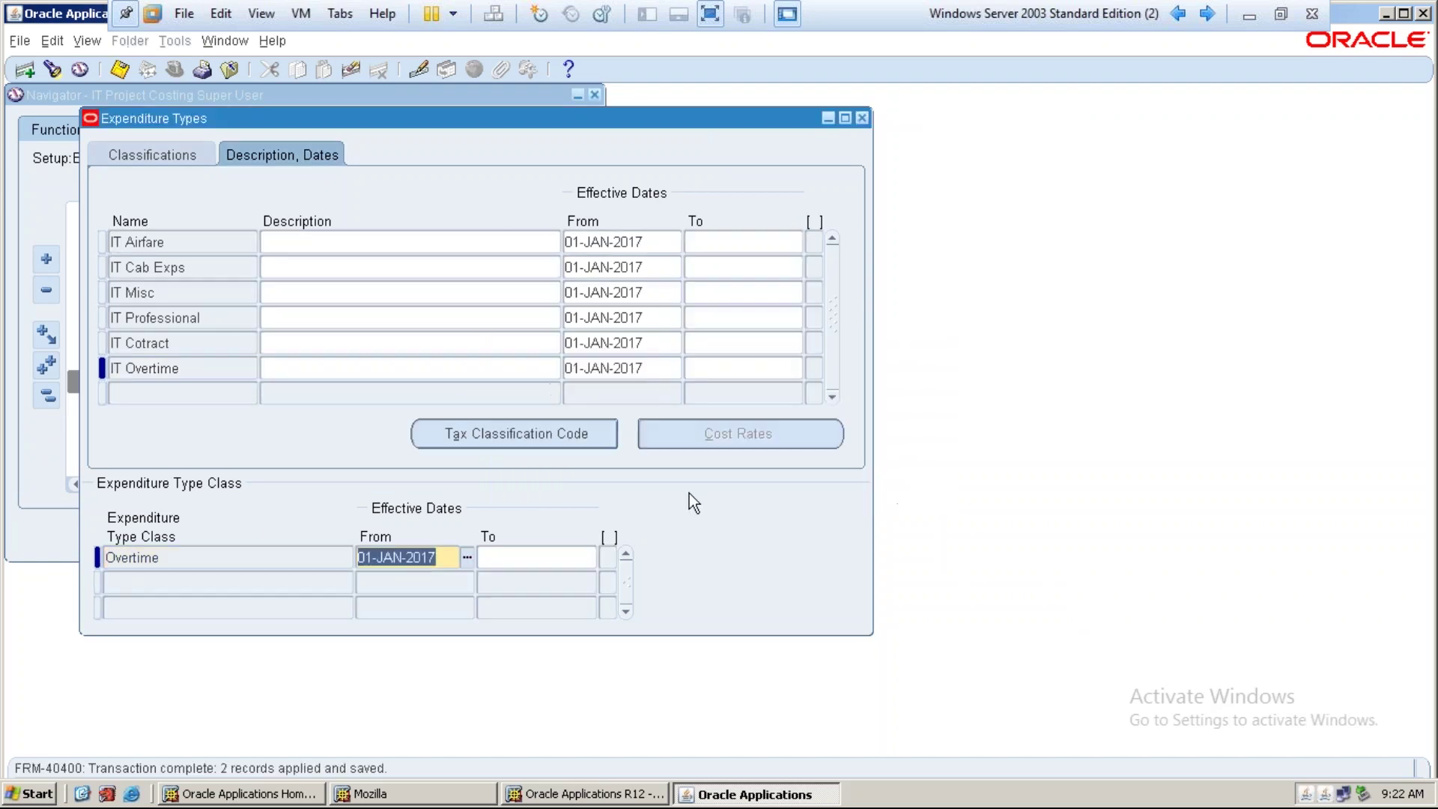
pyautogui.click(191, 367)
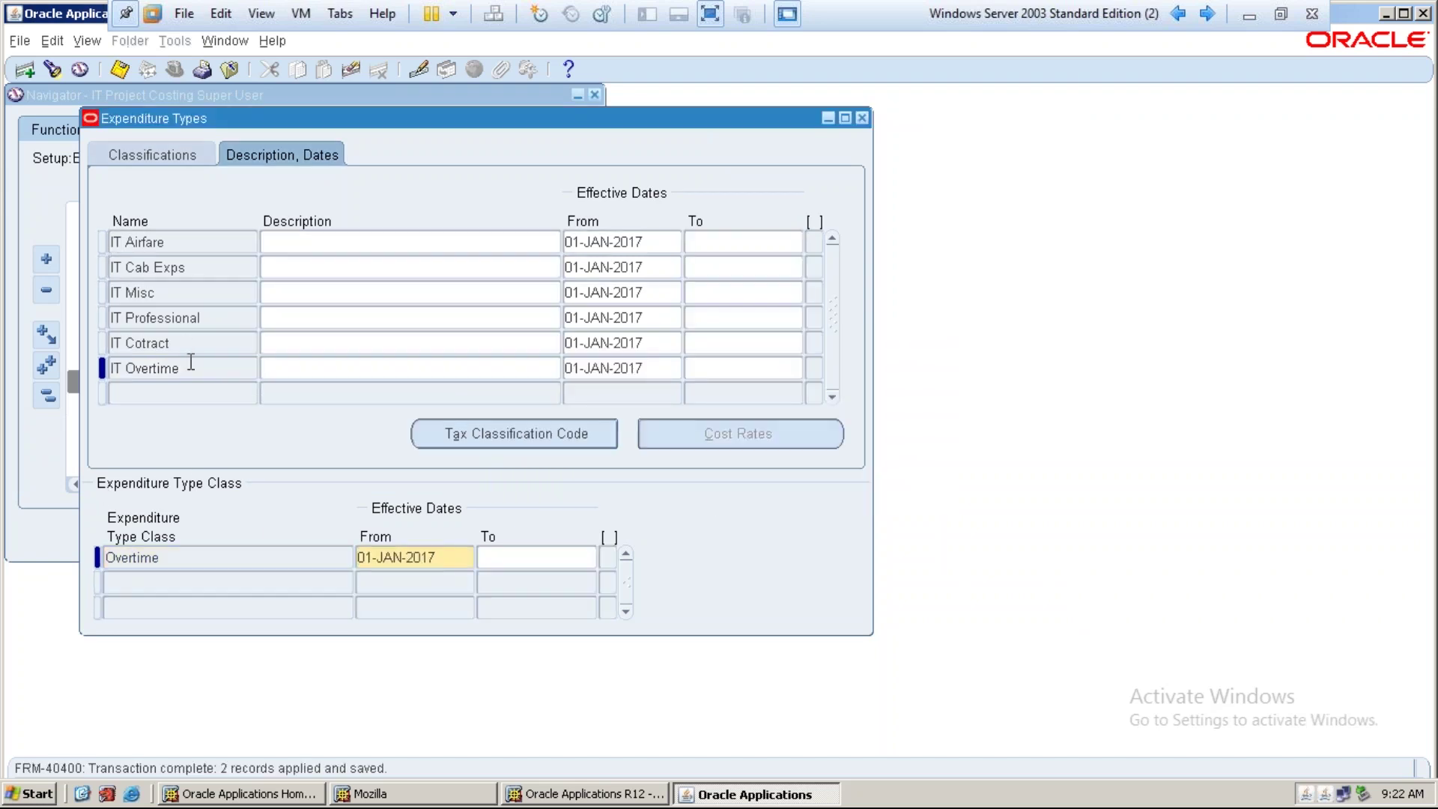
# Check the IT Professional and IT Overtime rows and save the expenditure types again
pyautogui.click(198, 319)
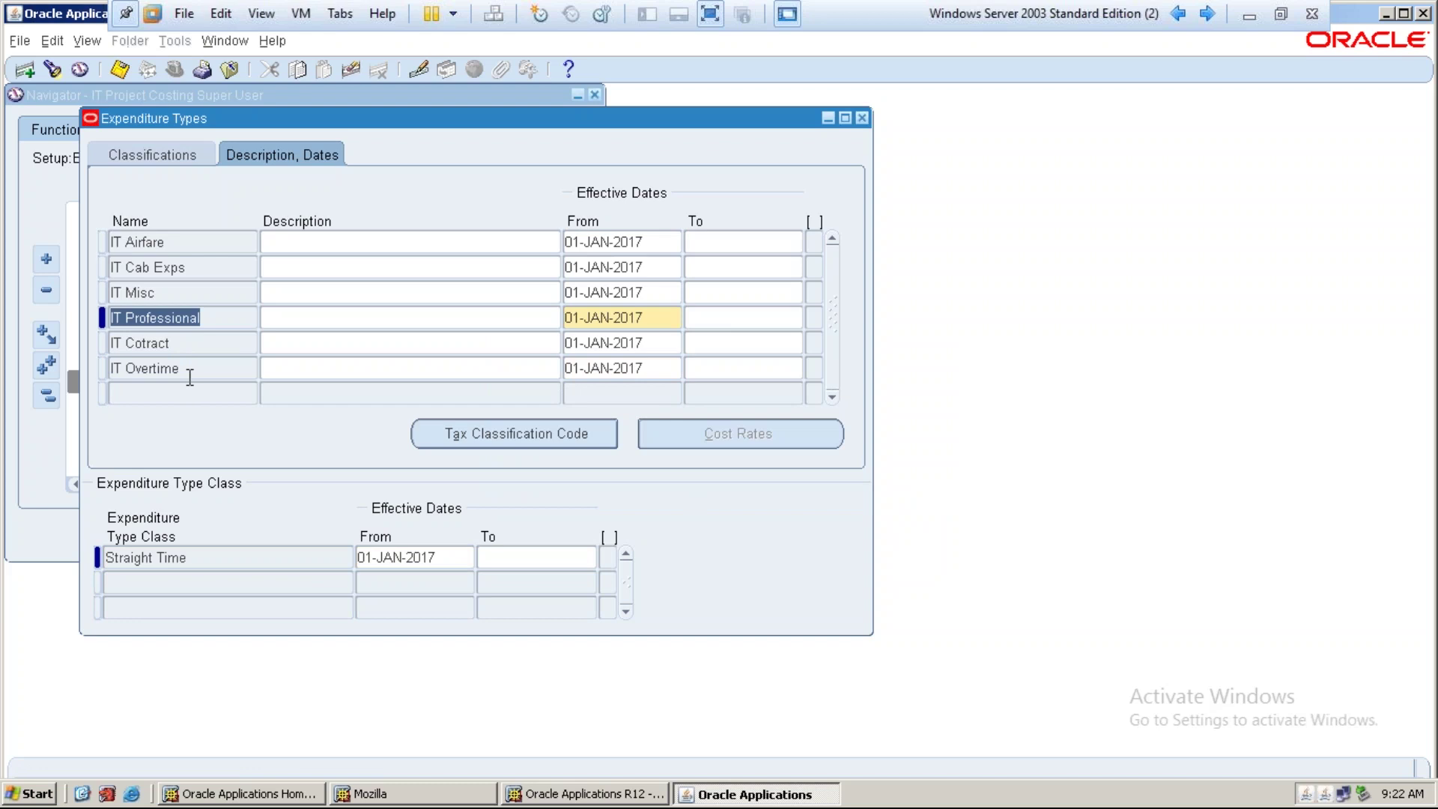
pyautogui.click(191, 371)
pyautogui.moveTo(188, 371); pyautogui.dragTo(106, 371)
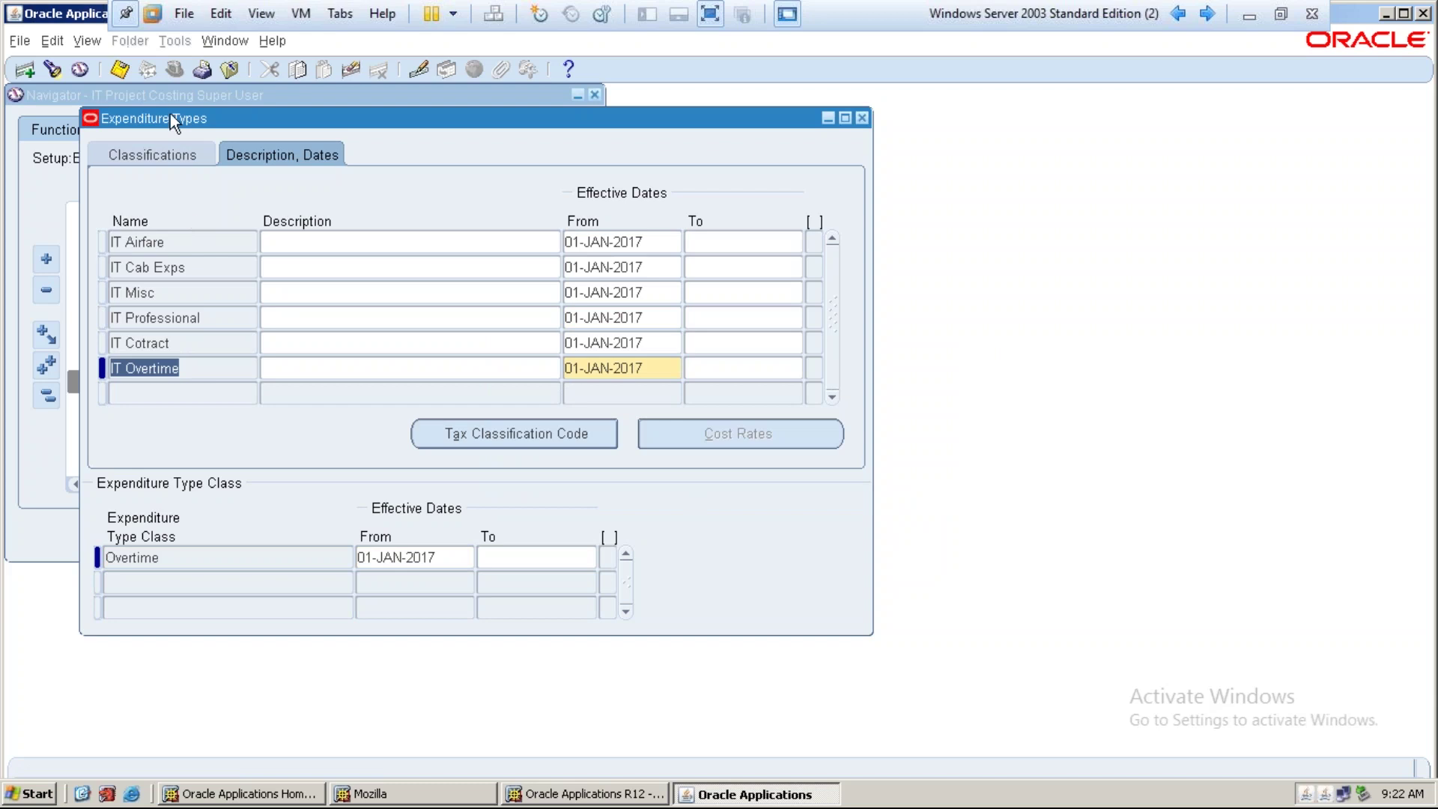
pyautogui.click(116, 75)
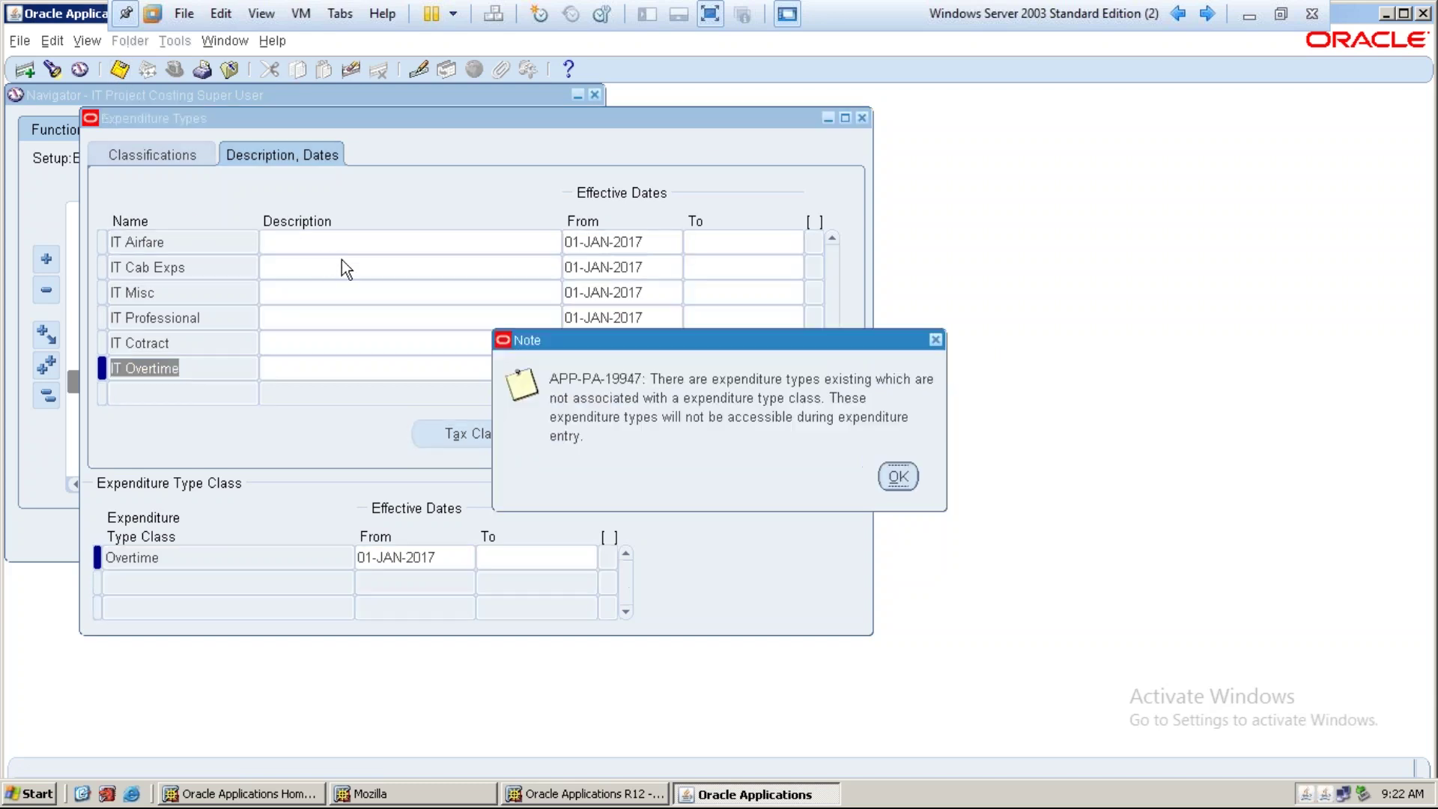
pyautogui.click(898, 479)
# Review the classification columns, including IT Overtime's unit of measure
pyautogui.click(172, 155)
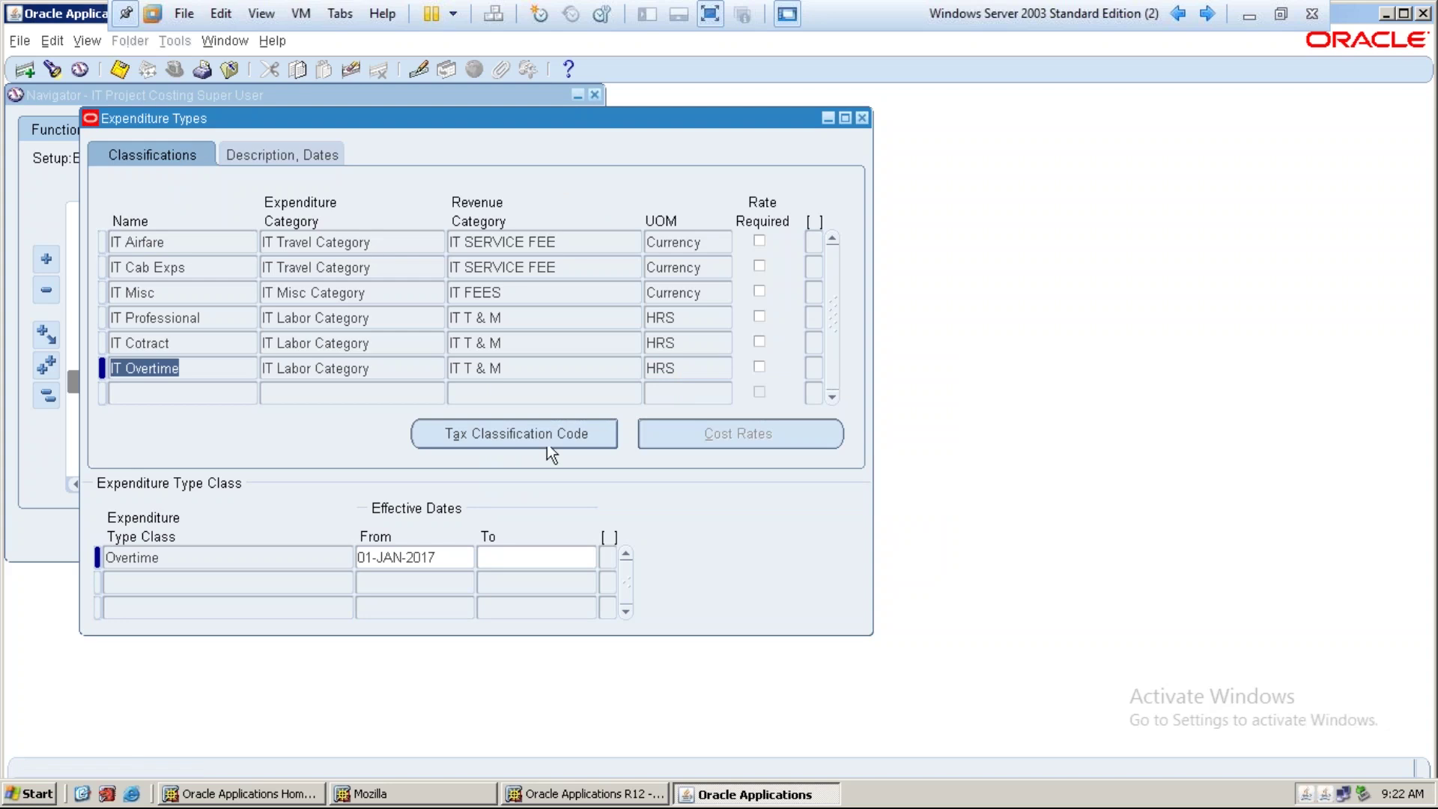
pyautogui.click(699, 367)
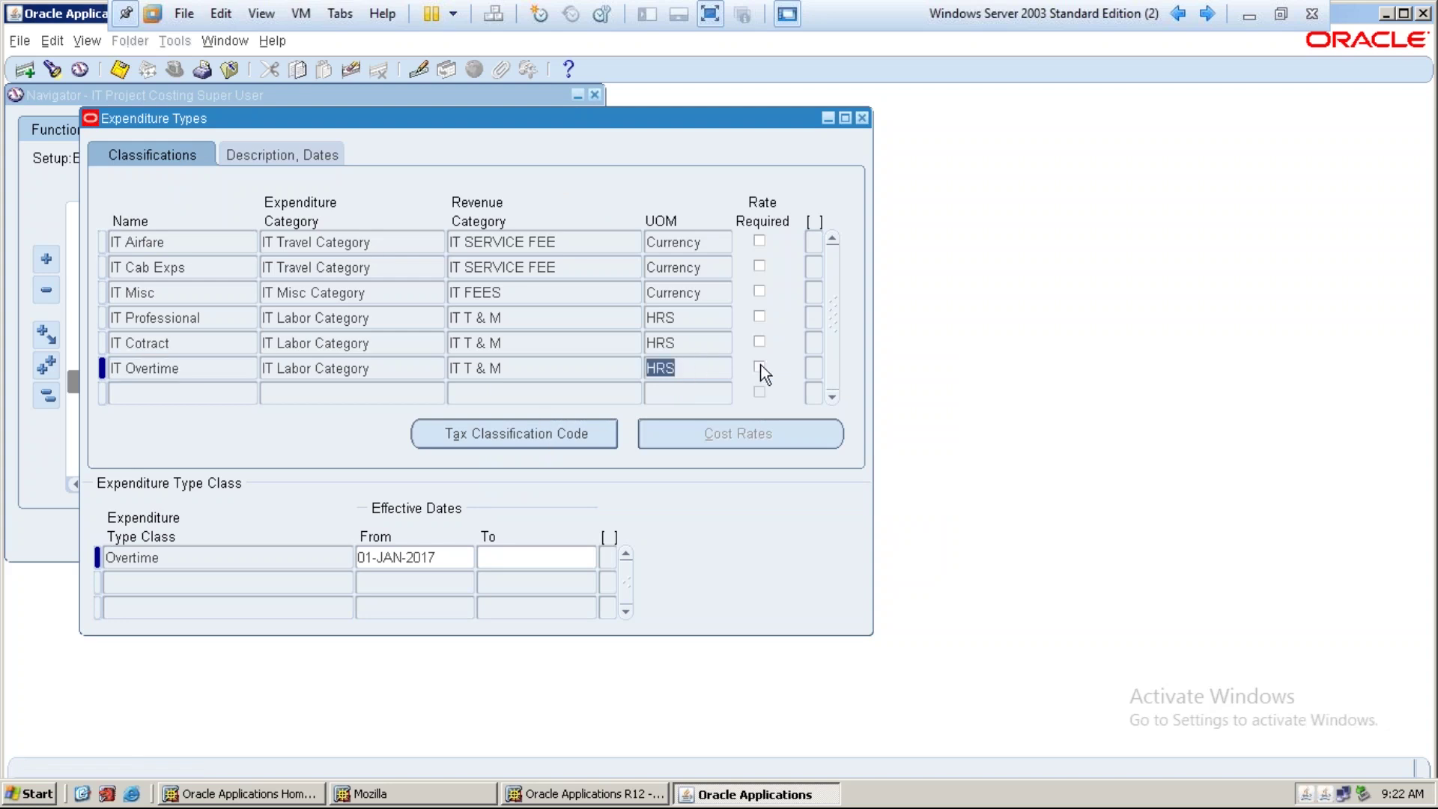
pyautogui.click(689, 370)
pyautogui.click(214, 373)
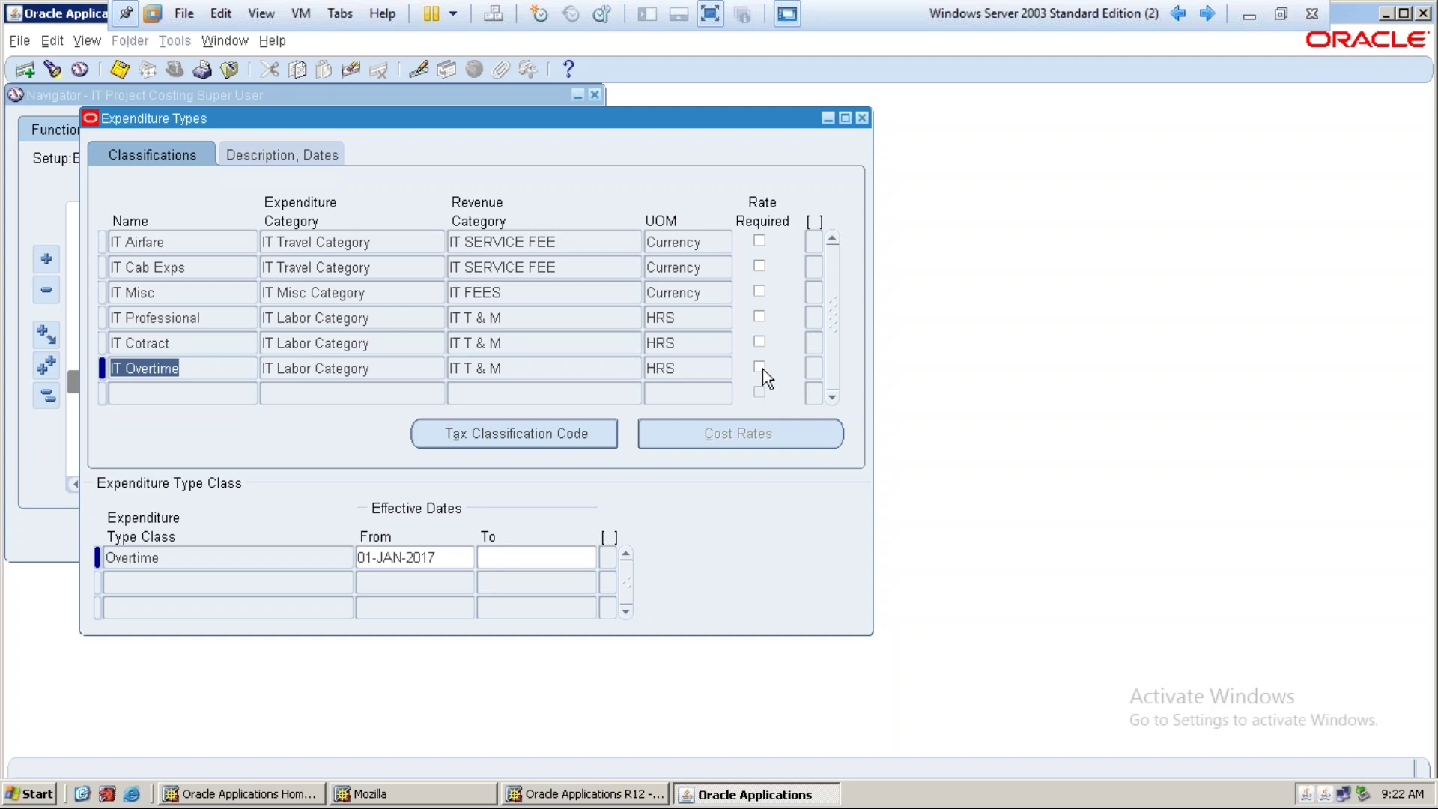
# Close the Expenditure Types window and leave the virtual machine's full-screen view
pyautogui.click(863, 118)
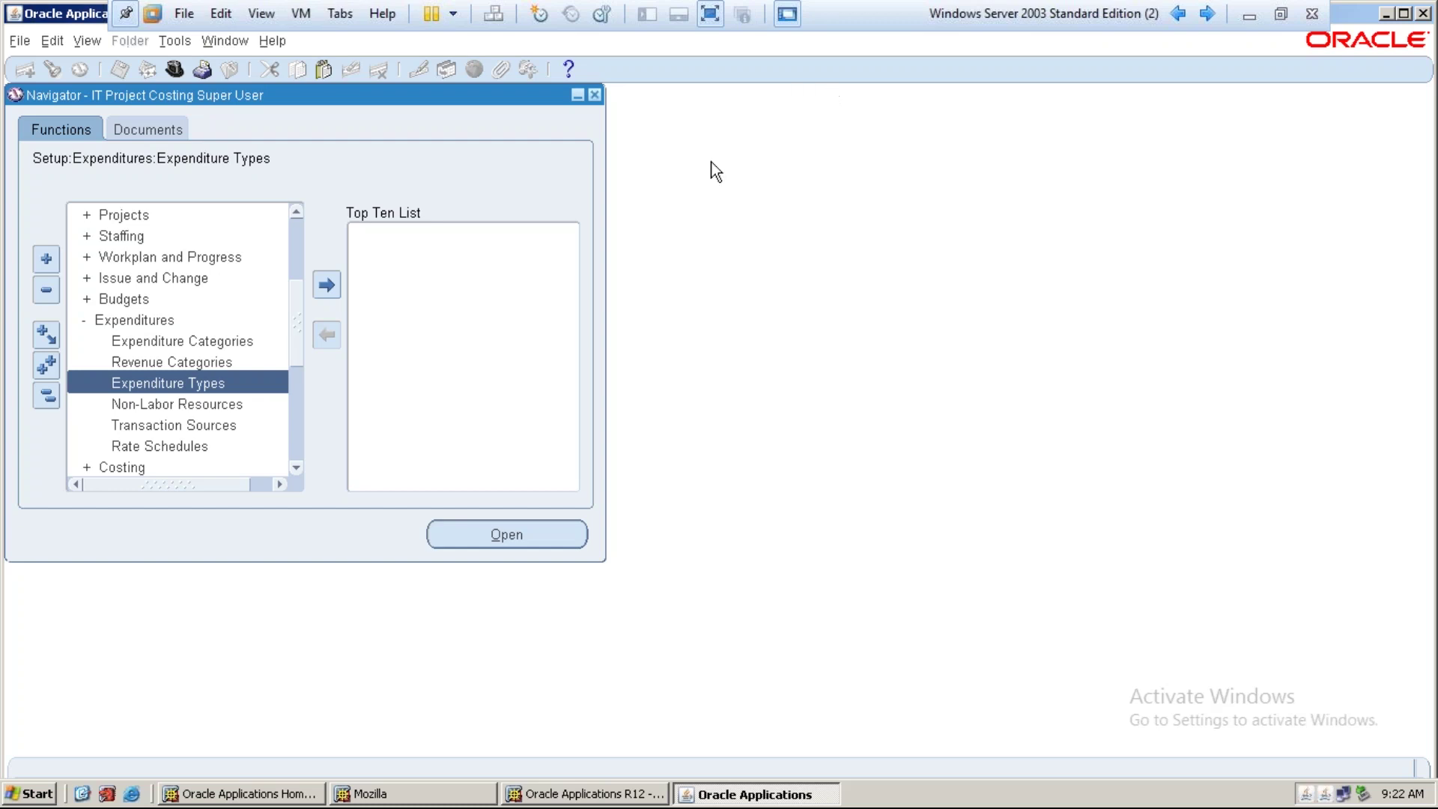
pyautogui.click(710, 14)
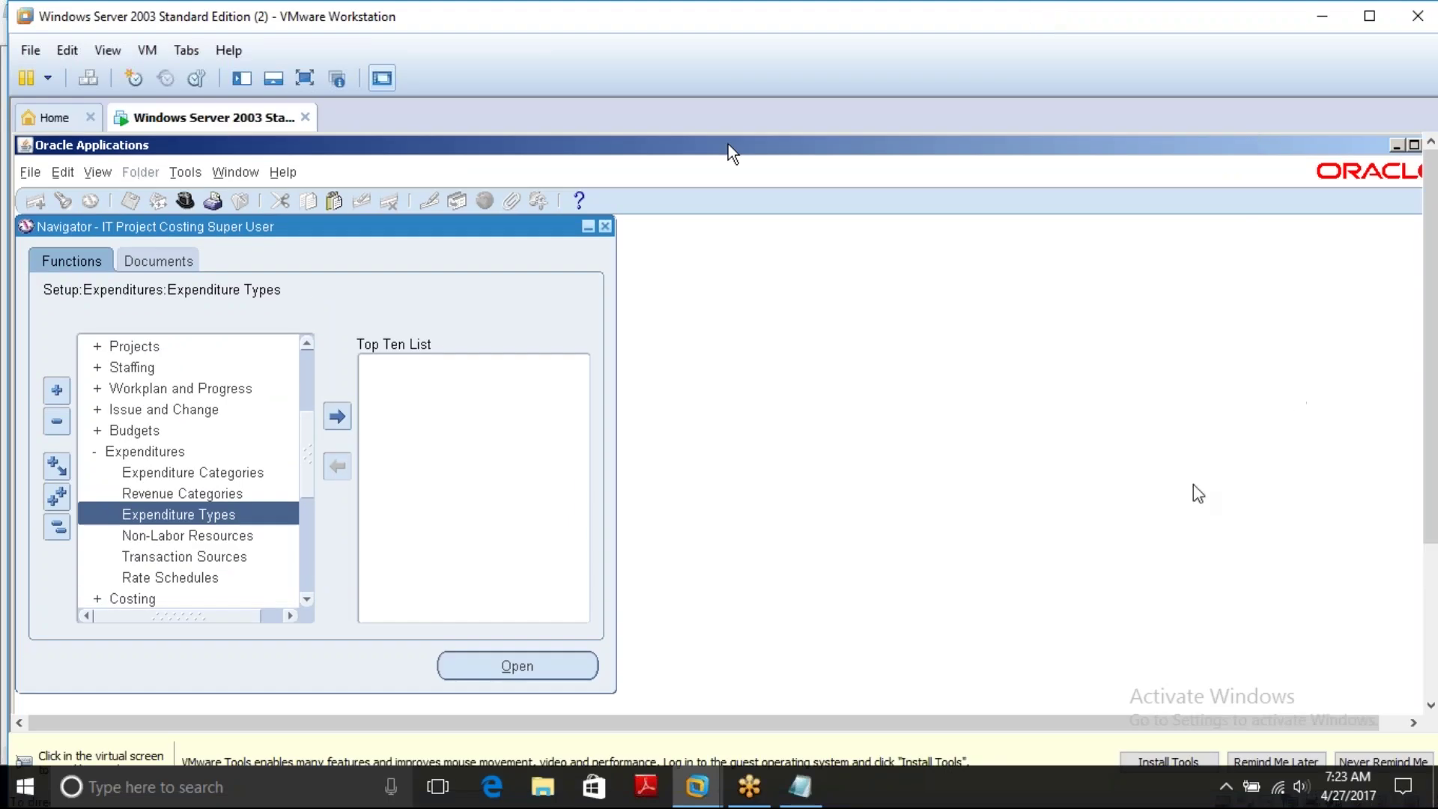